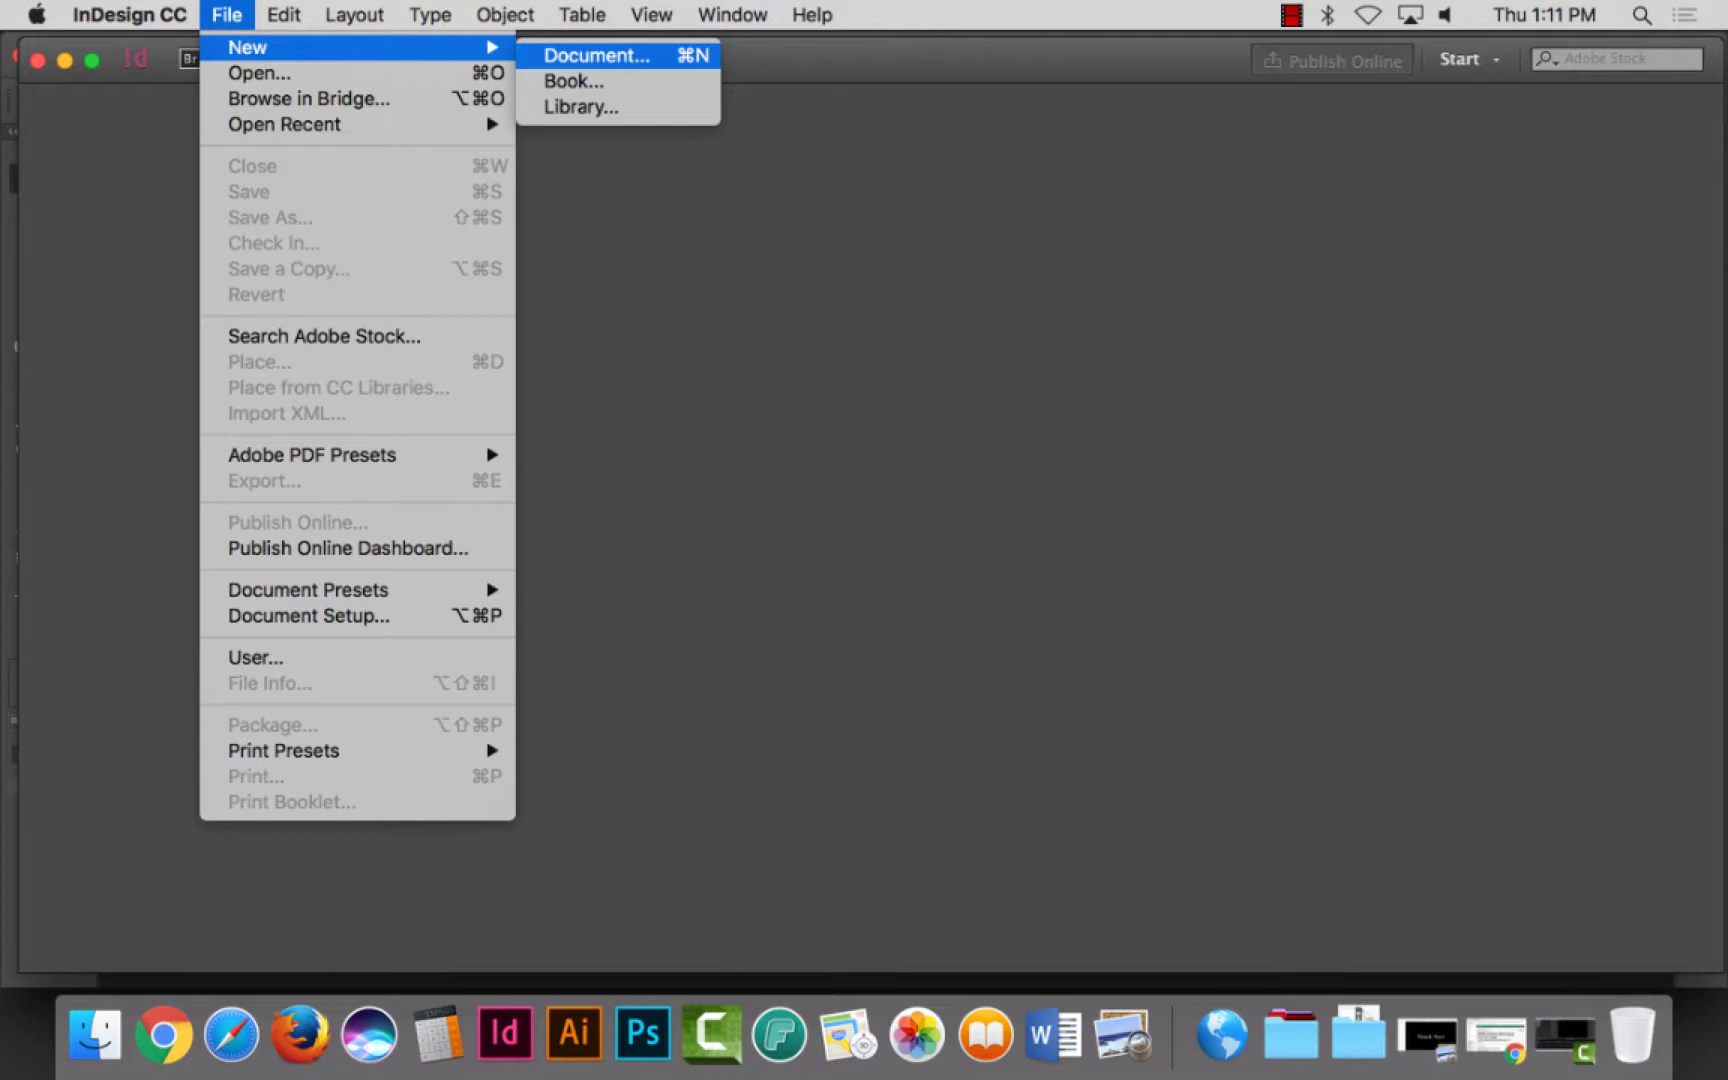
Step: Start a new print document with facing pages turned off, moving the setup dialog aside to expose the page preview
{"action": "left_click", "coordinate": [597, 55]}
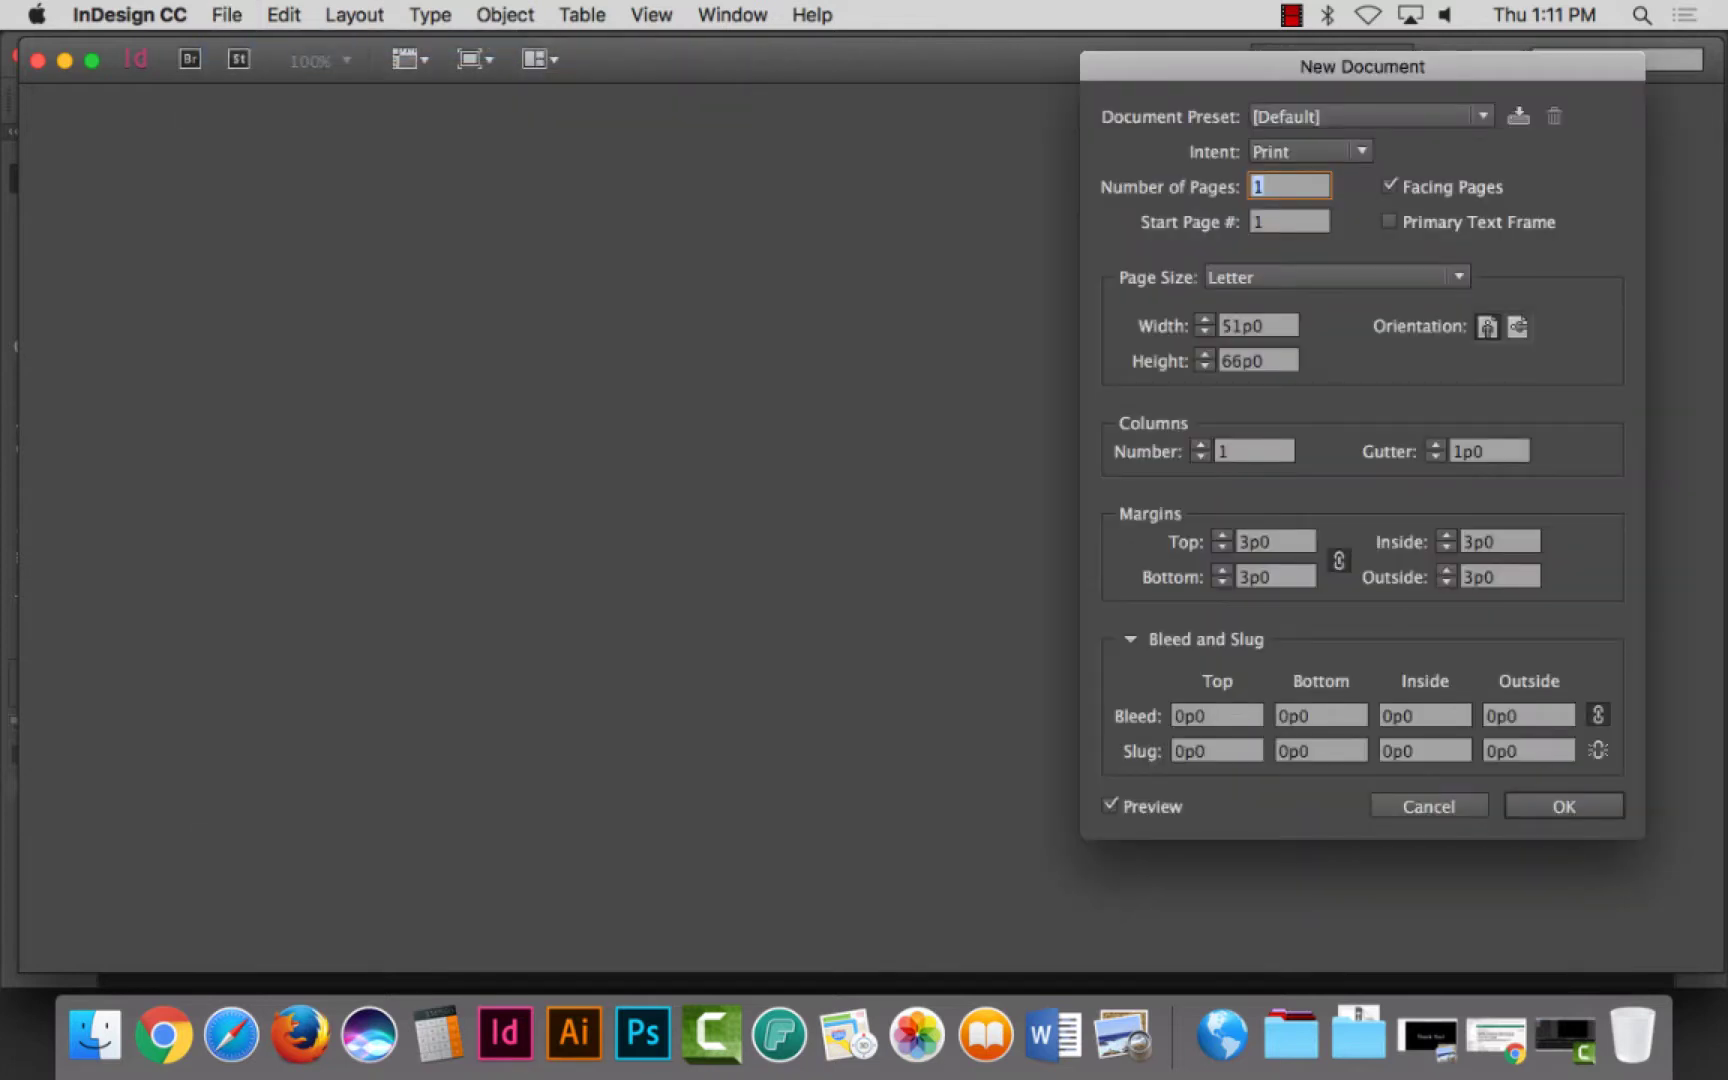
{"action": "left_click", "coordinate": [1390, 186]}
{"action": "left_click_drag", "start_coordinate": [1362, 66], "coordinate": [1420, 66]}
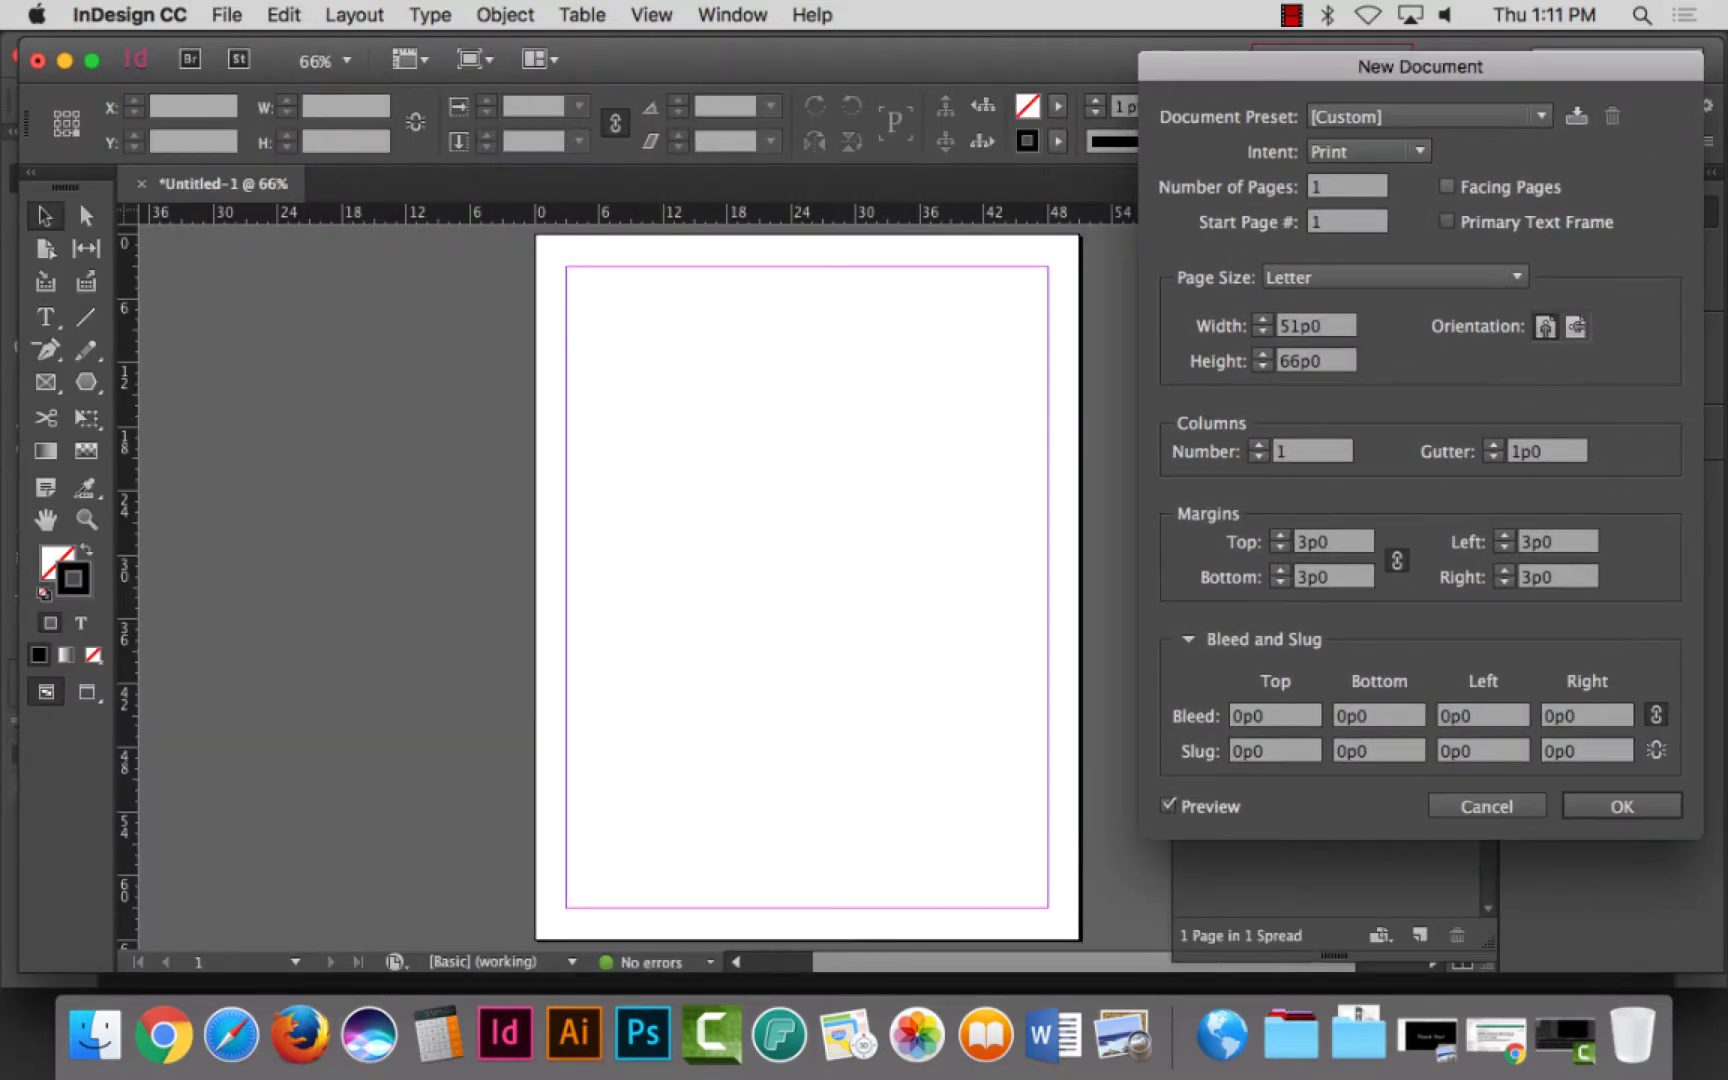
Step: Set the page size to 2 in wide and 3.5 in high, and switch the orientation to landscape
{"action": "left_click", "coordinate": [1316, 325]}
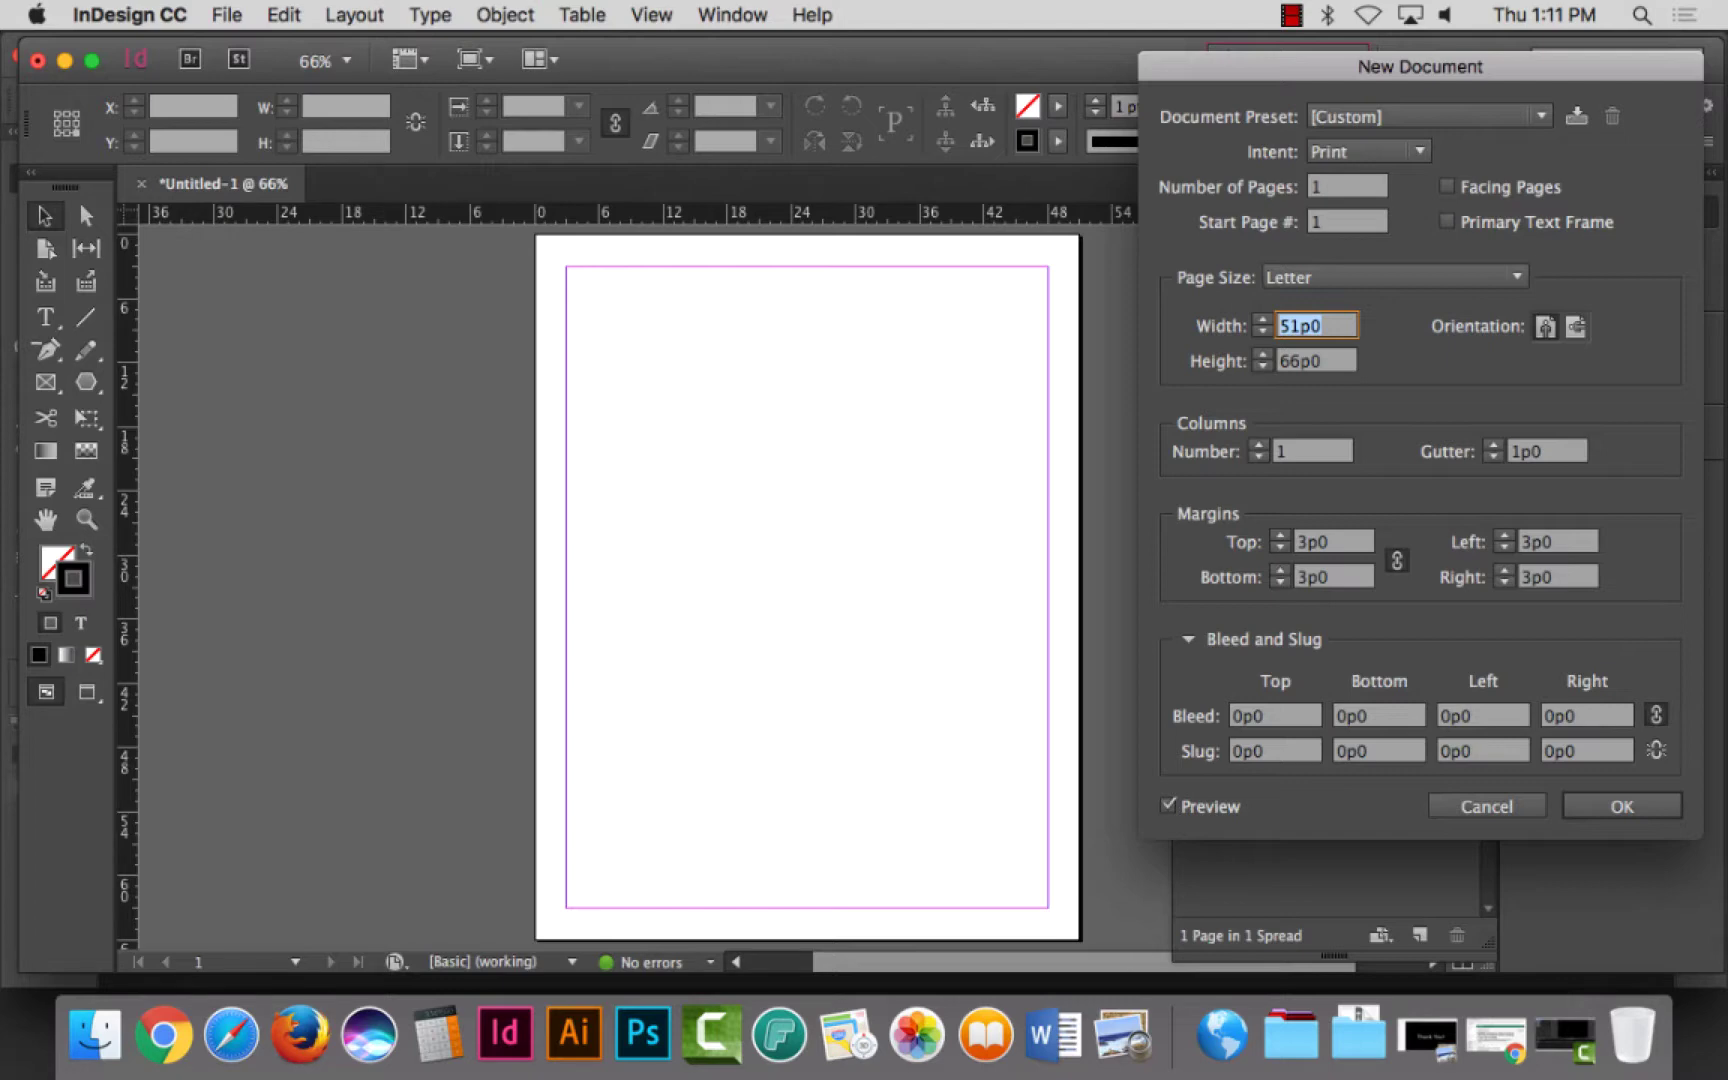
{"action": "type", "text": "2in"}
{"action": "key", "text": "Tab"}
{"action": "type", "text": "3.5 in"}
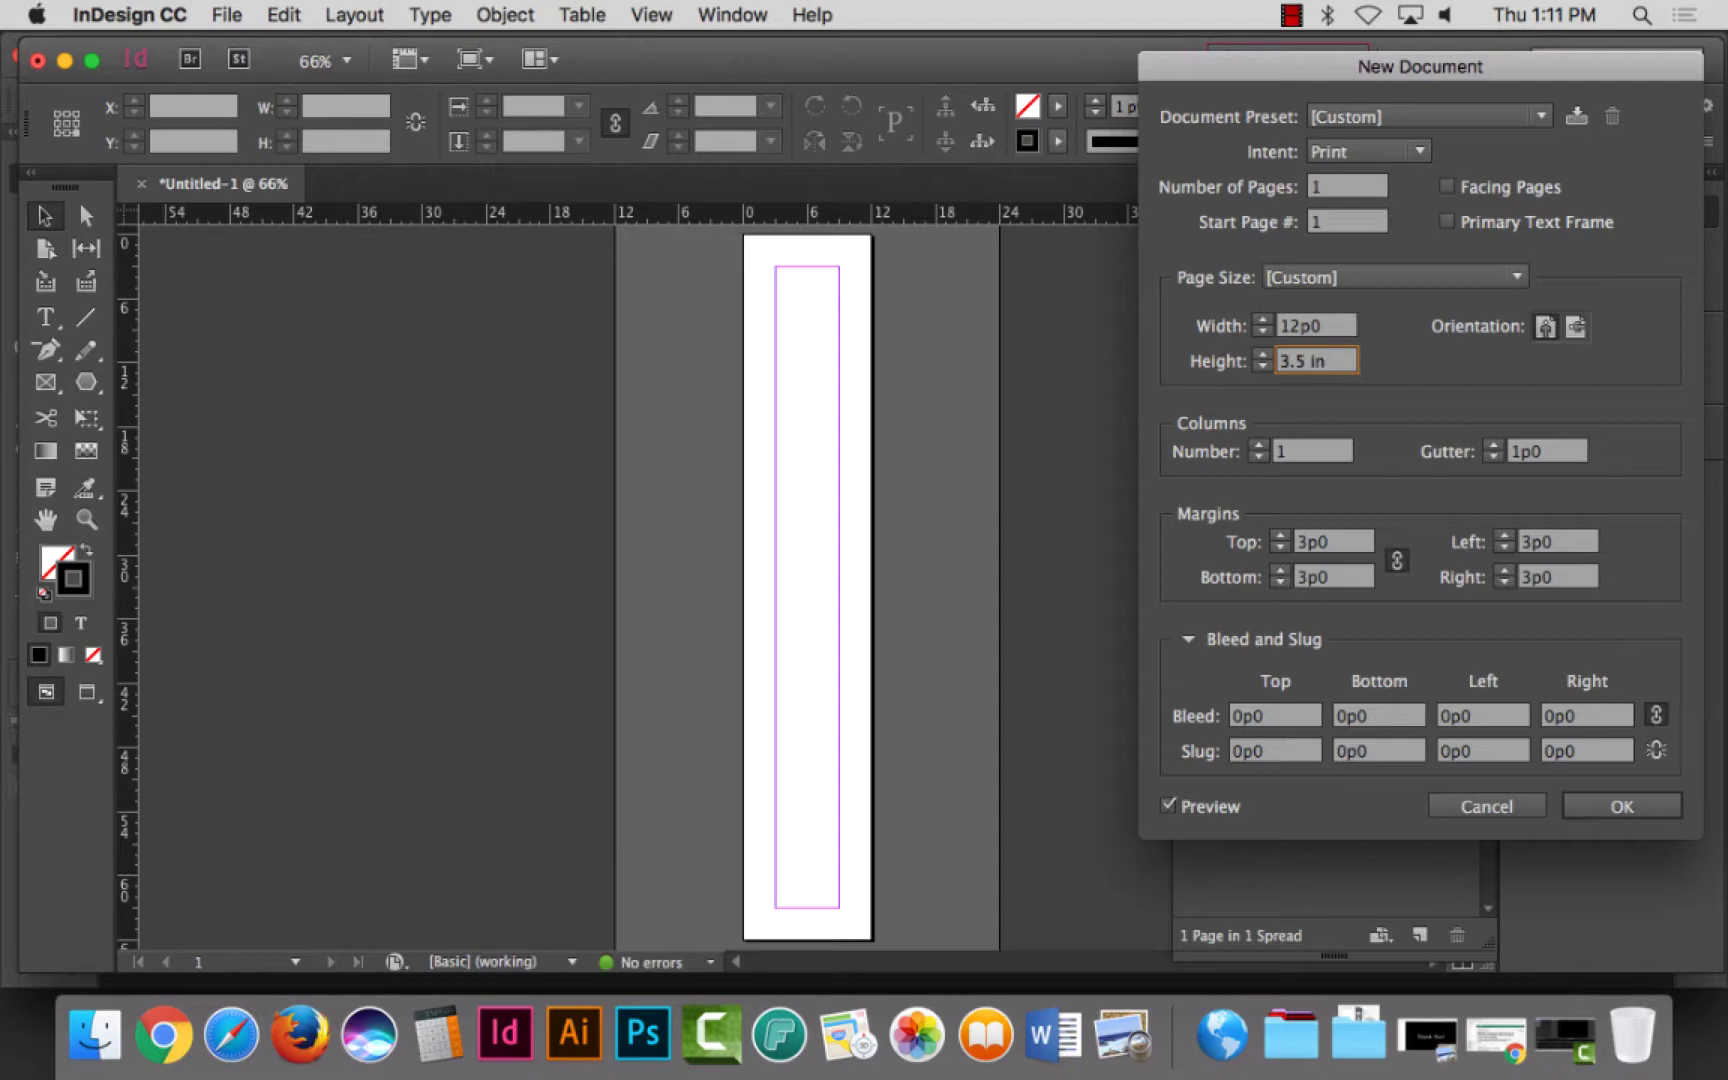
{"action": "key", "text": "Tab"}
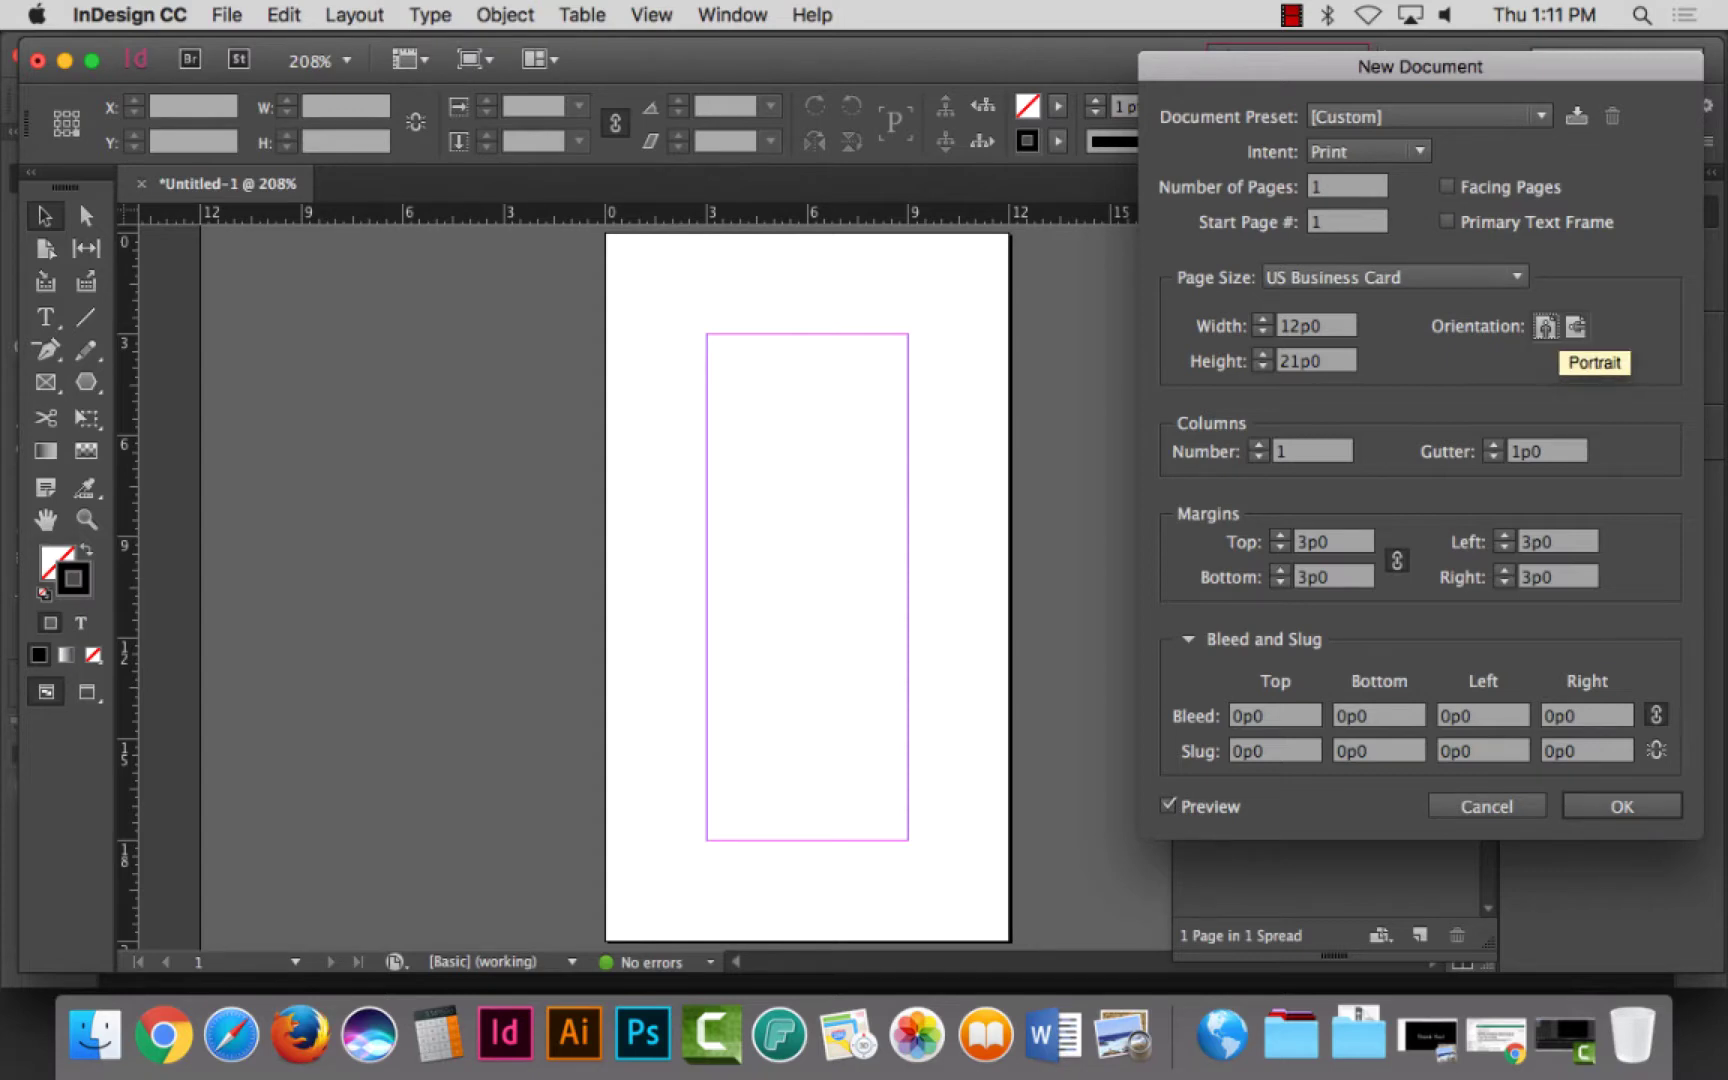
{"action": "left_click", "coordinate": [1576, 326]}
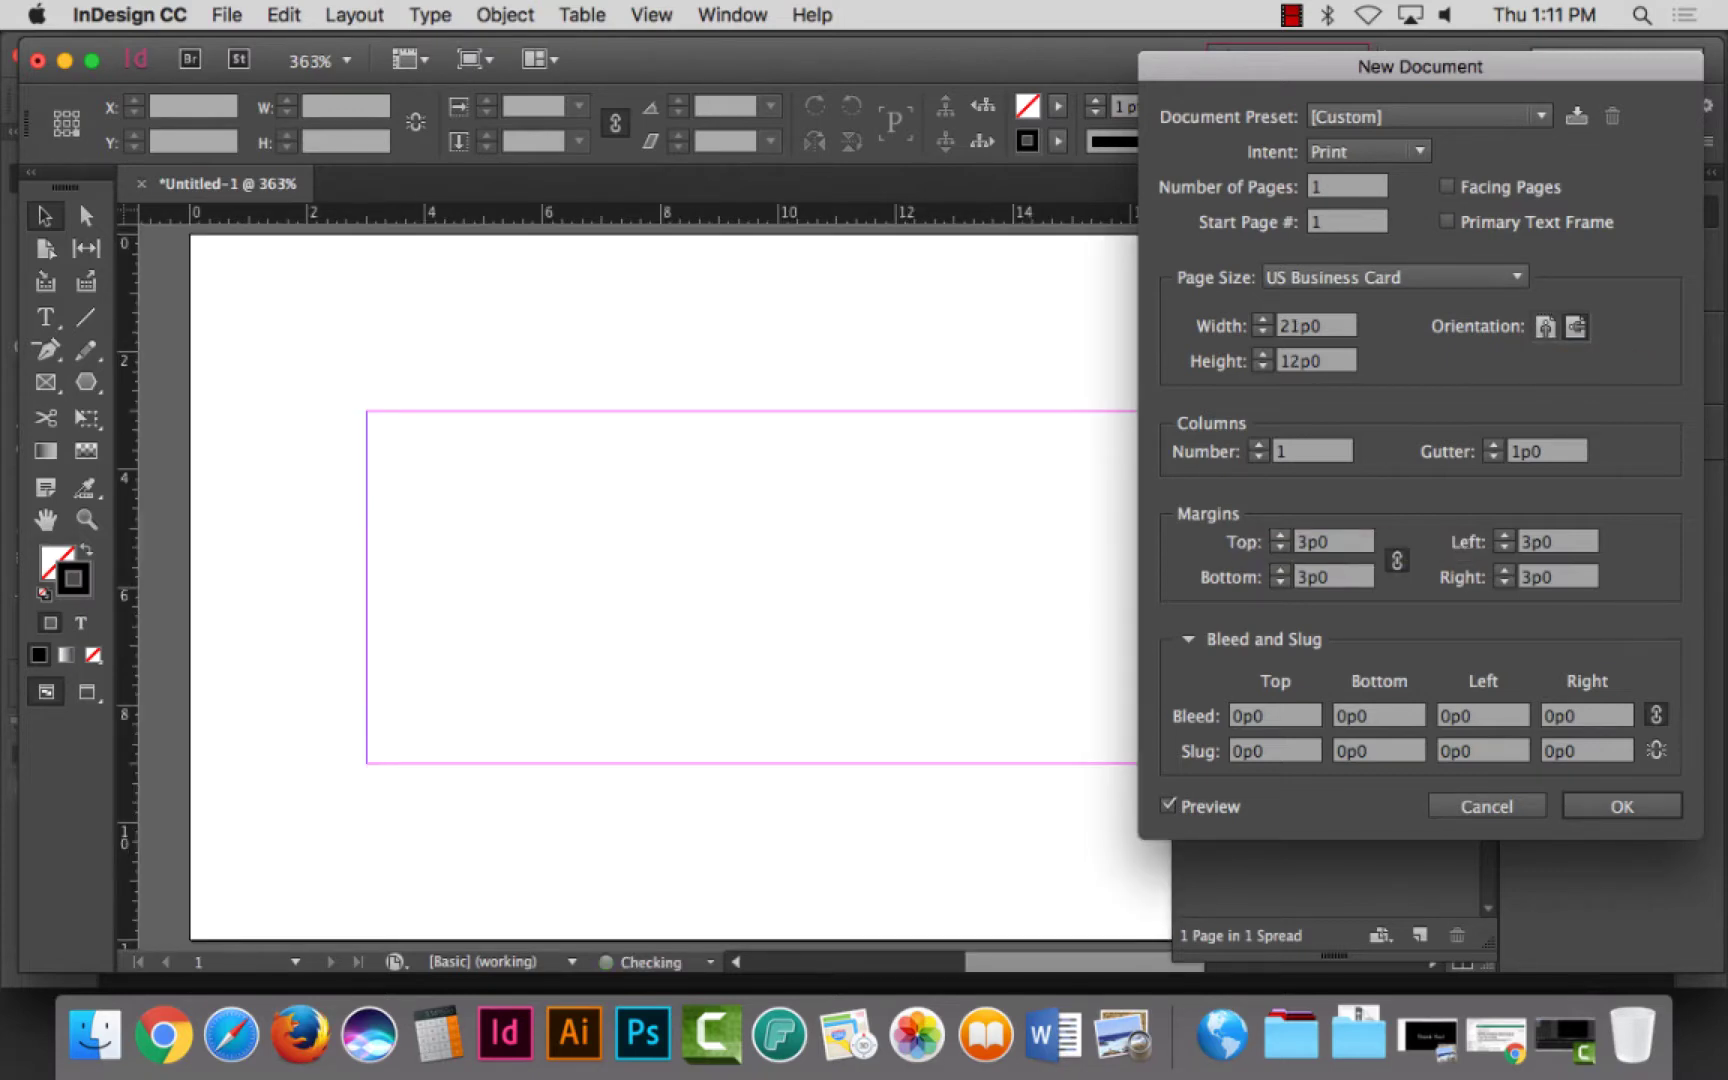
Step: Reduce all four linked page margins to 1p3
{"action": "key", "text": "Up"}
{"action": "key", "text": "Down"}
{"action": "key", "text": "Down"}
{"action": "key", "text": "Down"}
{"action": "key", "text": "Down"}
{"action": "key", "text": "Down"}
{"action": "key", "text": "Down"}
{"action": "key", "text": "Down"}
{"action": "key", "text": "Down"}
{"action": "key", "text": "Down"}
{"action": "key", "text": "Down"}
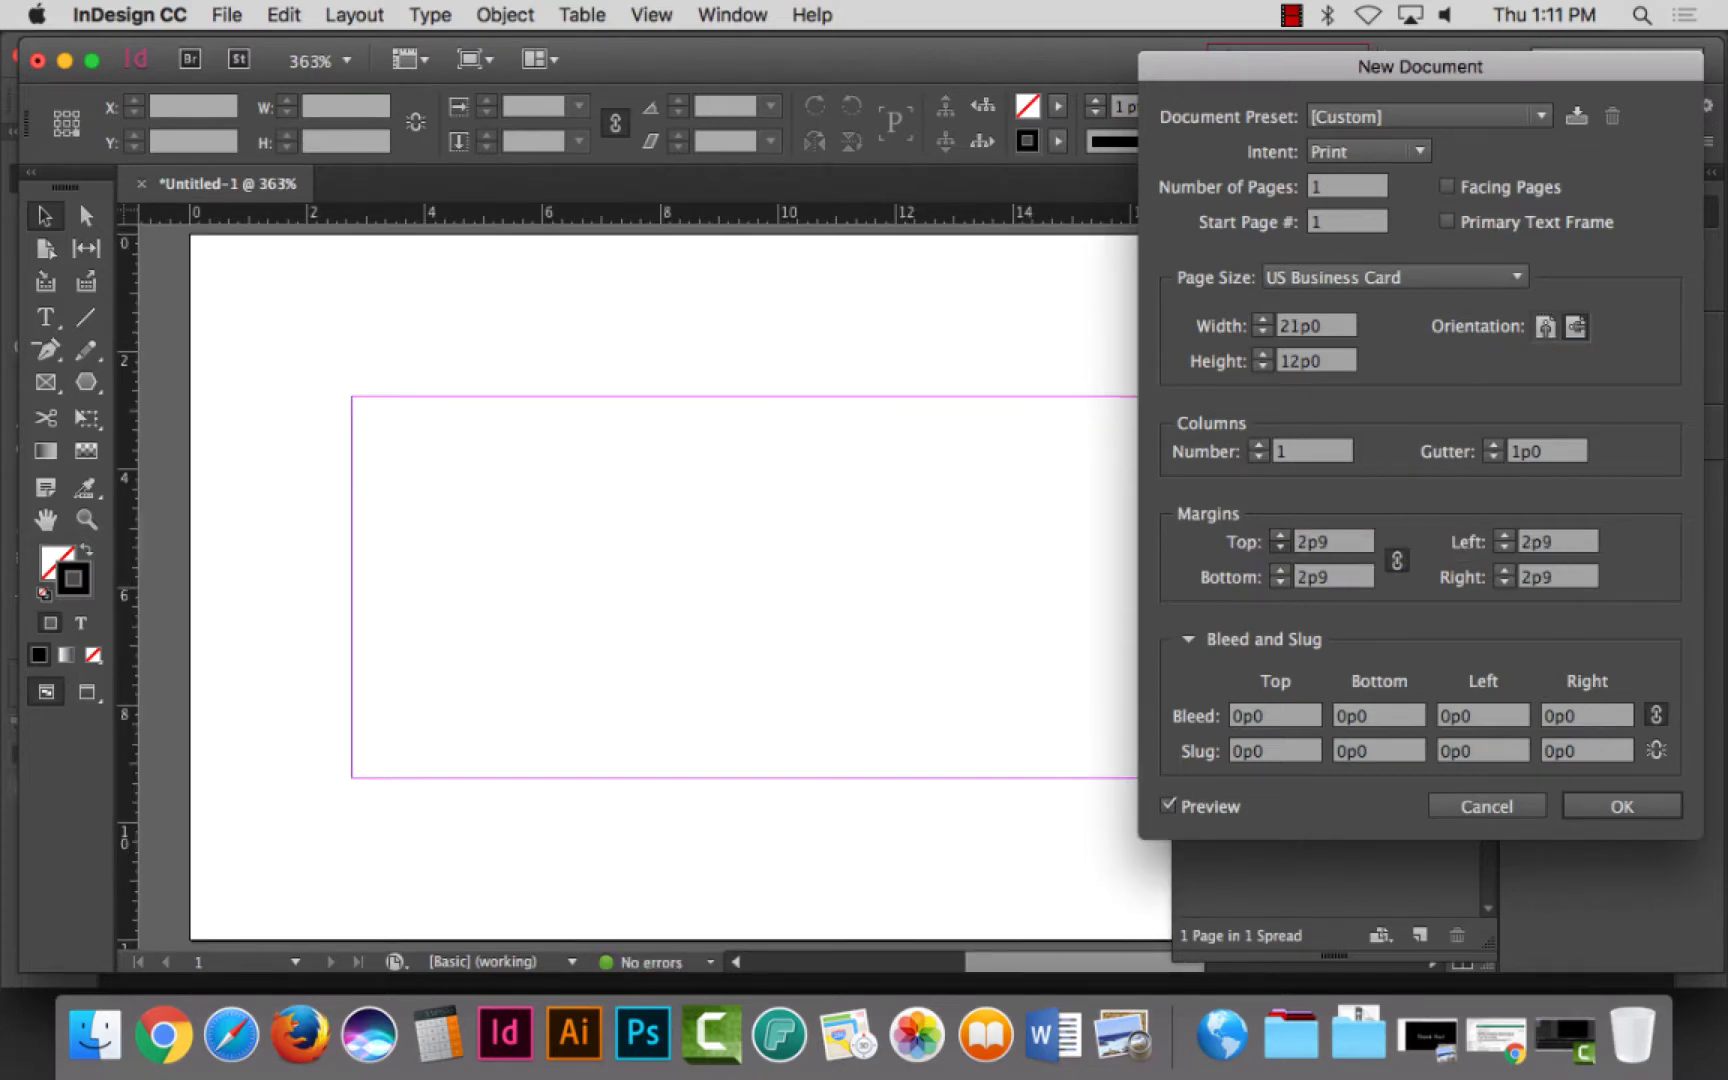
{"action": "key", "text": "Down"}
{"action": "key", "text": "Down"}
{"action": "key", "text": "Down"}
{"action": "key", "text": "Down"}
{"action": "key", "text": "Down"}
{"action": "key", "text": "Down"}
{"action": "key", "text": "Down"}
{"action": "key", "text": "Down"}
{"action": "key", "text": "Down"}
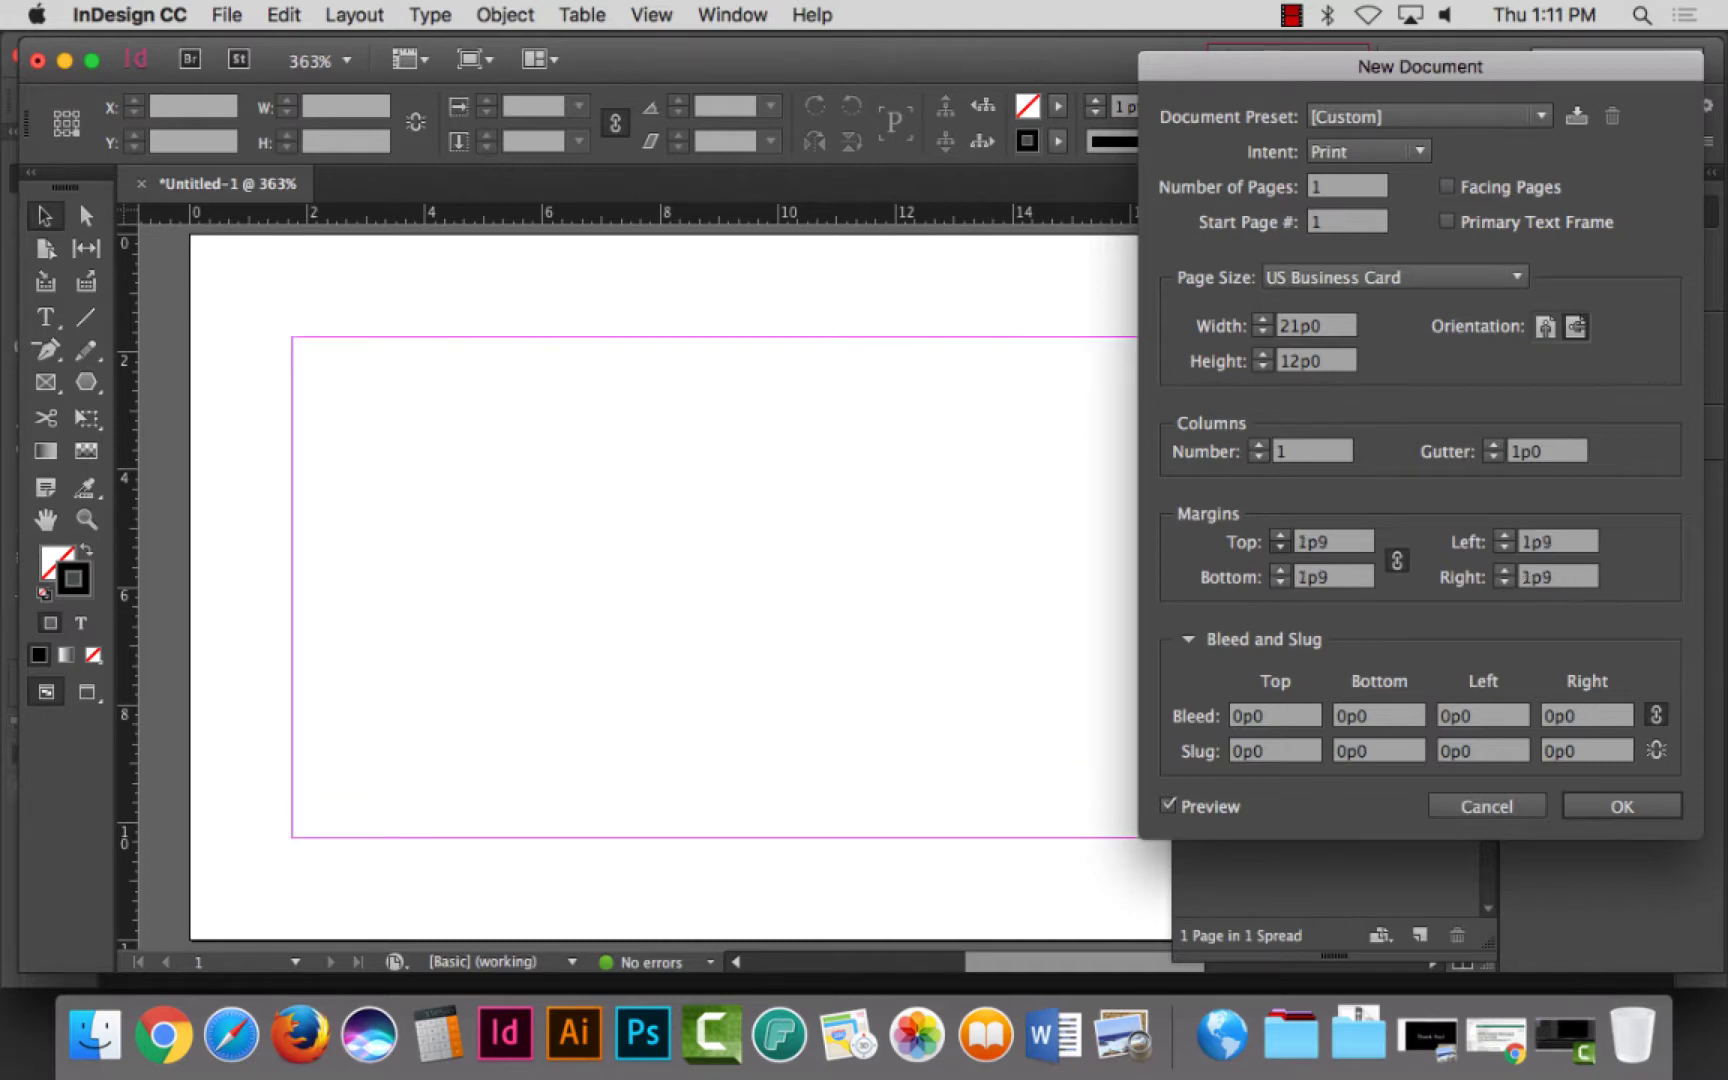
{"action": "key", "text": "Down"}
{"action": "key", "text": "Down"}
{"action": "key", "text": "Down"}
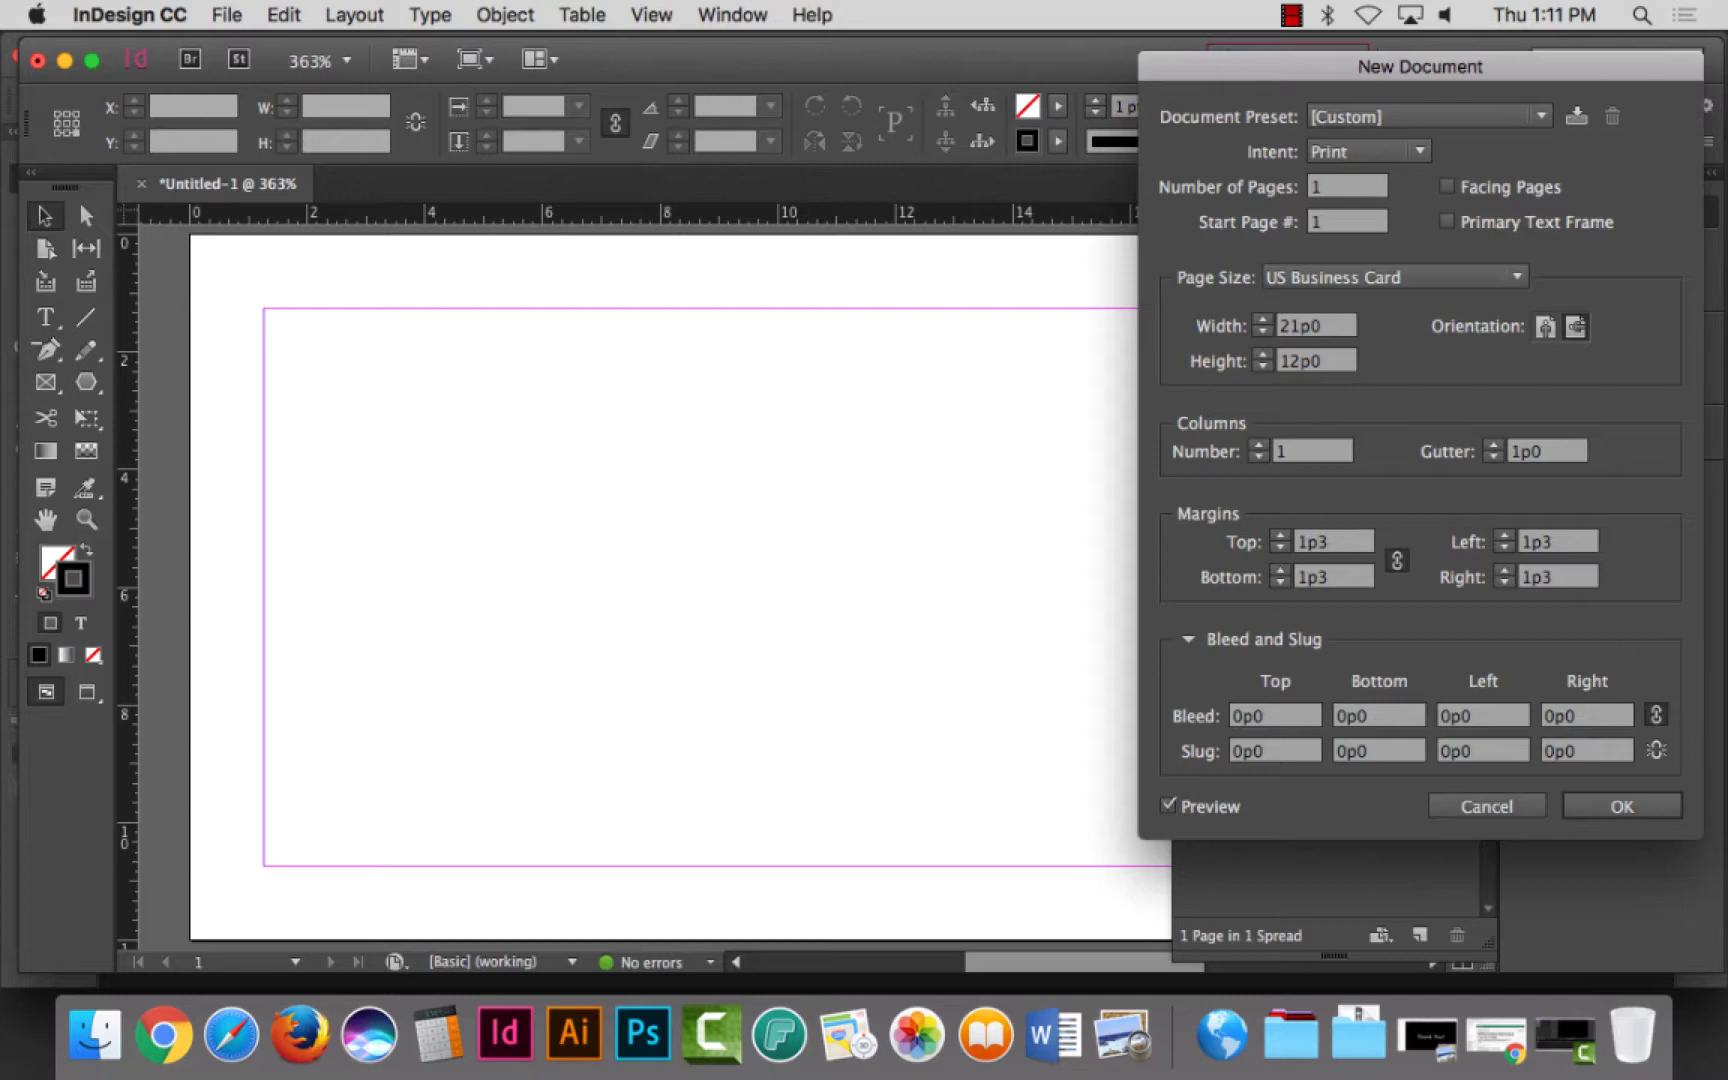
Step: Set the bleed to 0p9 on all sides and create the document
{"action": "left_click", "coordinate": [1275, 715]}
{"action": "type", "text": "p9"}
{"action": "key", "text": "Tab"}
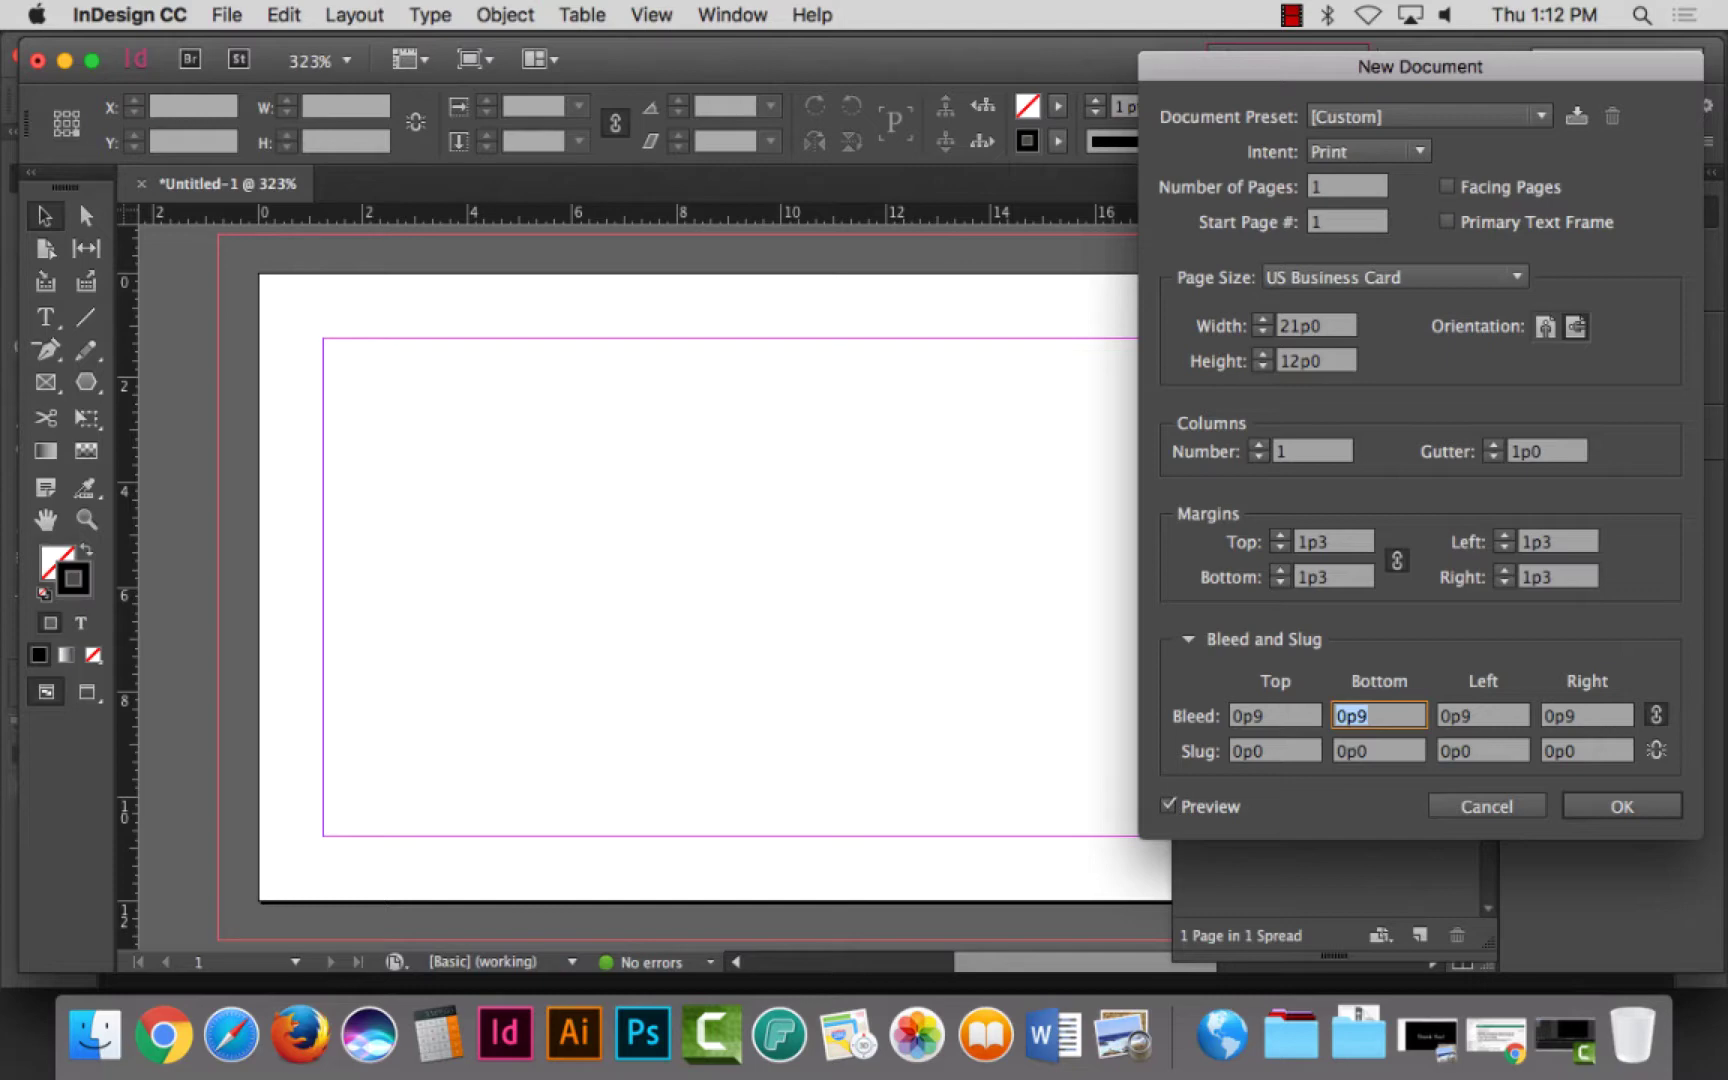
{"action": "key", "text": "Return"}
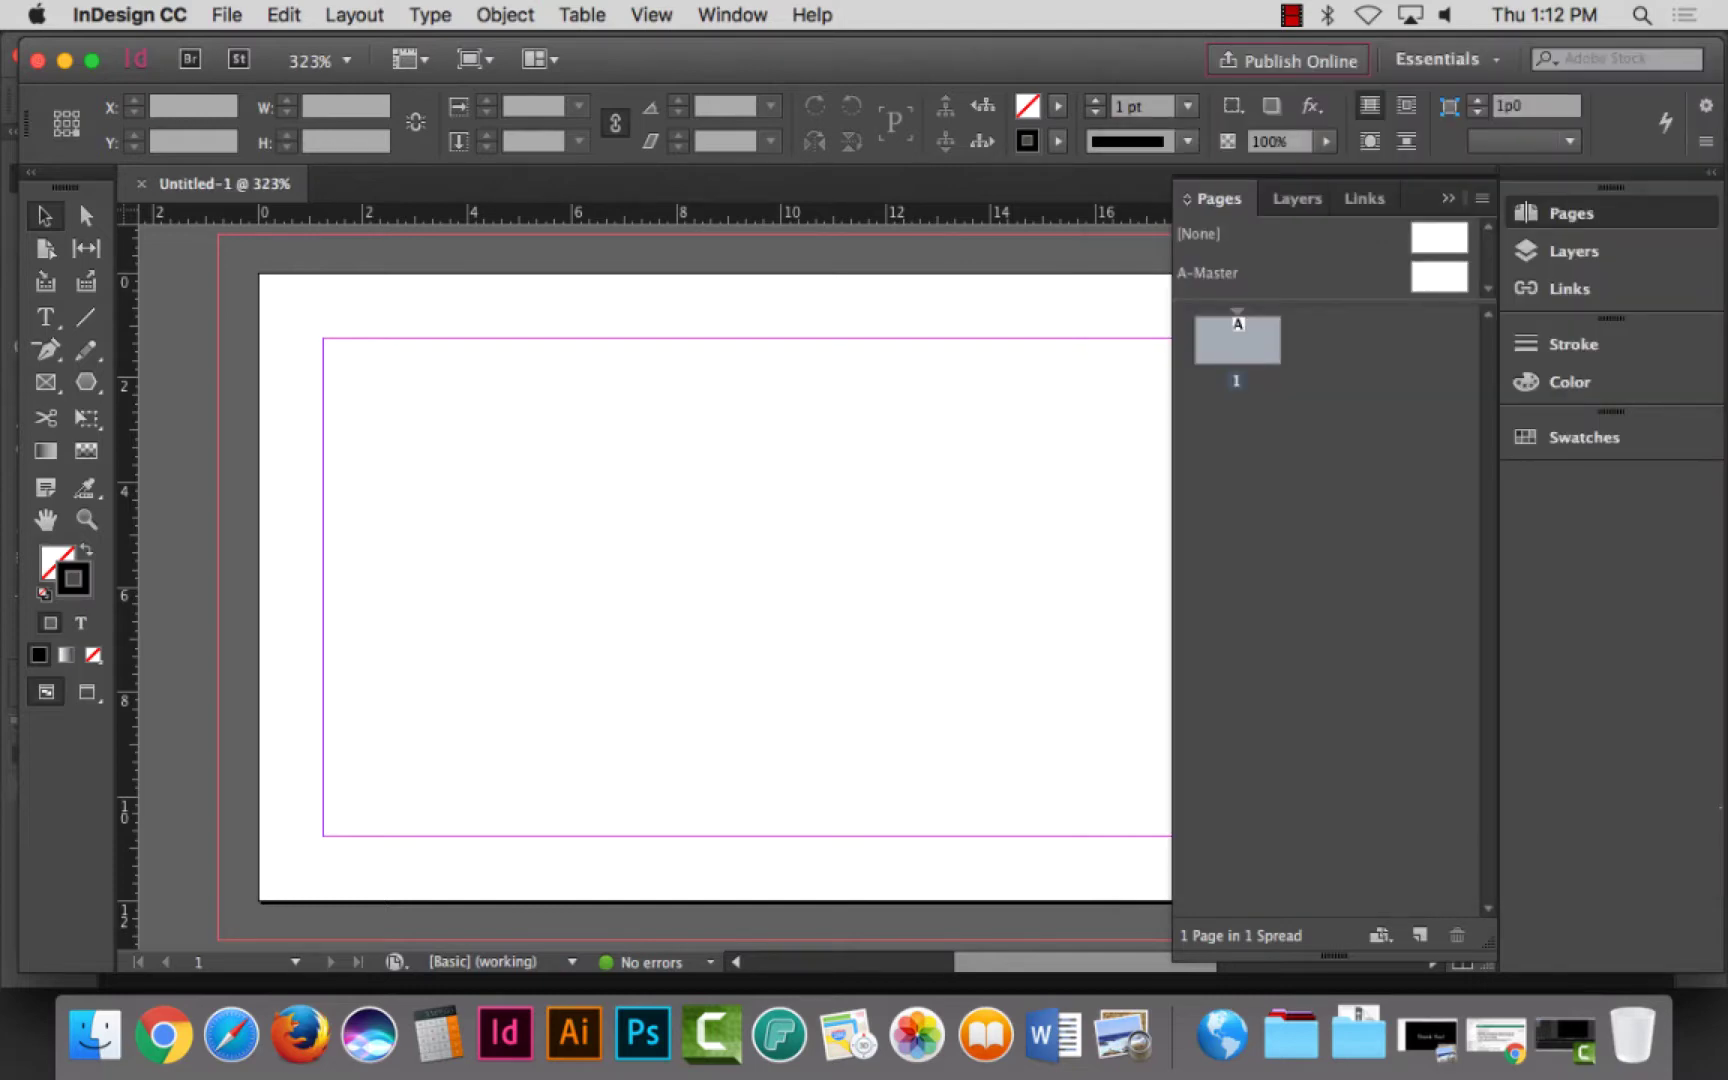
Step: Add a second page based on A-Master below page 1 and go to it
{"action": "key", "text": "super+minus"}
{"action": "key", "text": "super+minus"}
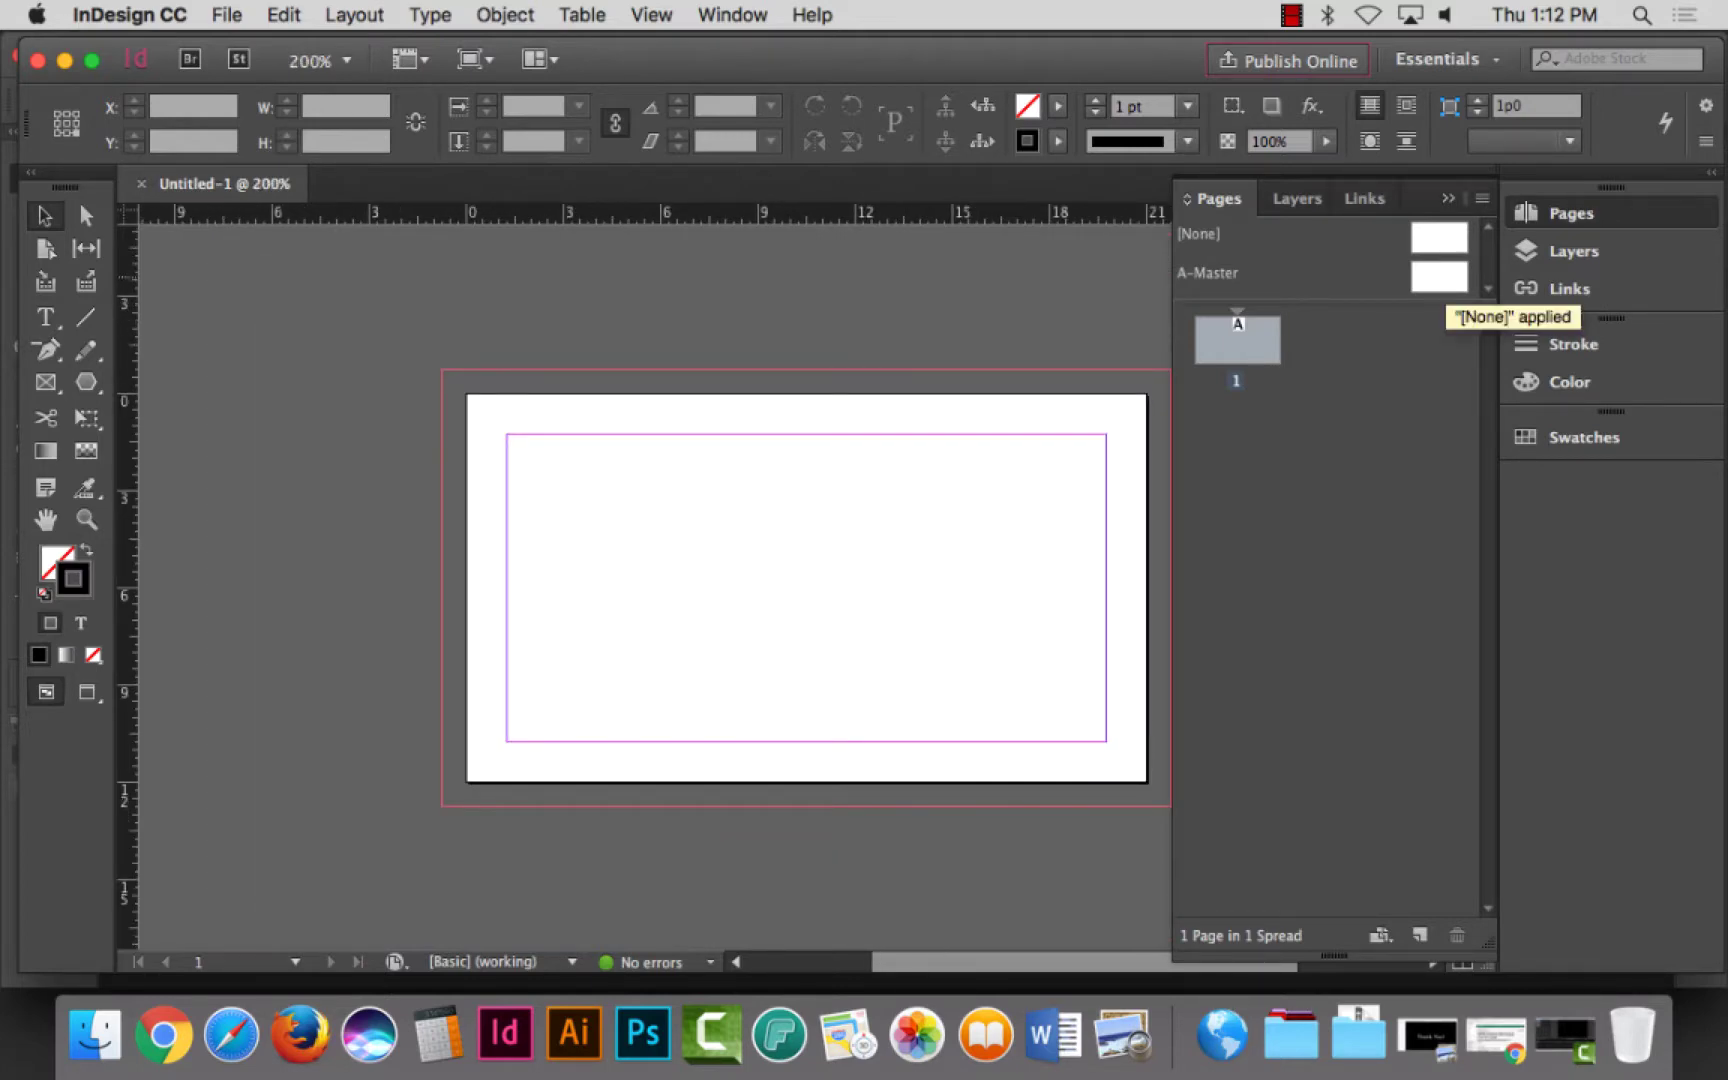
{"action": "left_click_drag", "start_coordinate": [1440, 285], "coordinate": [1237, 428]}
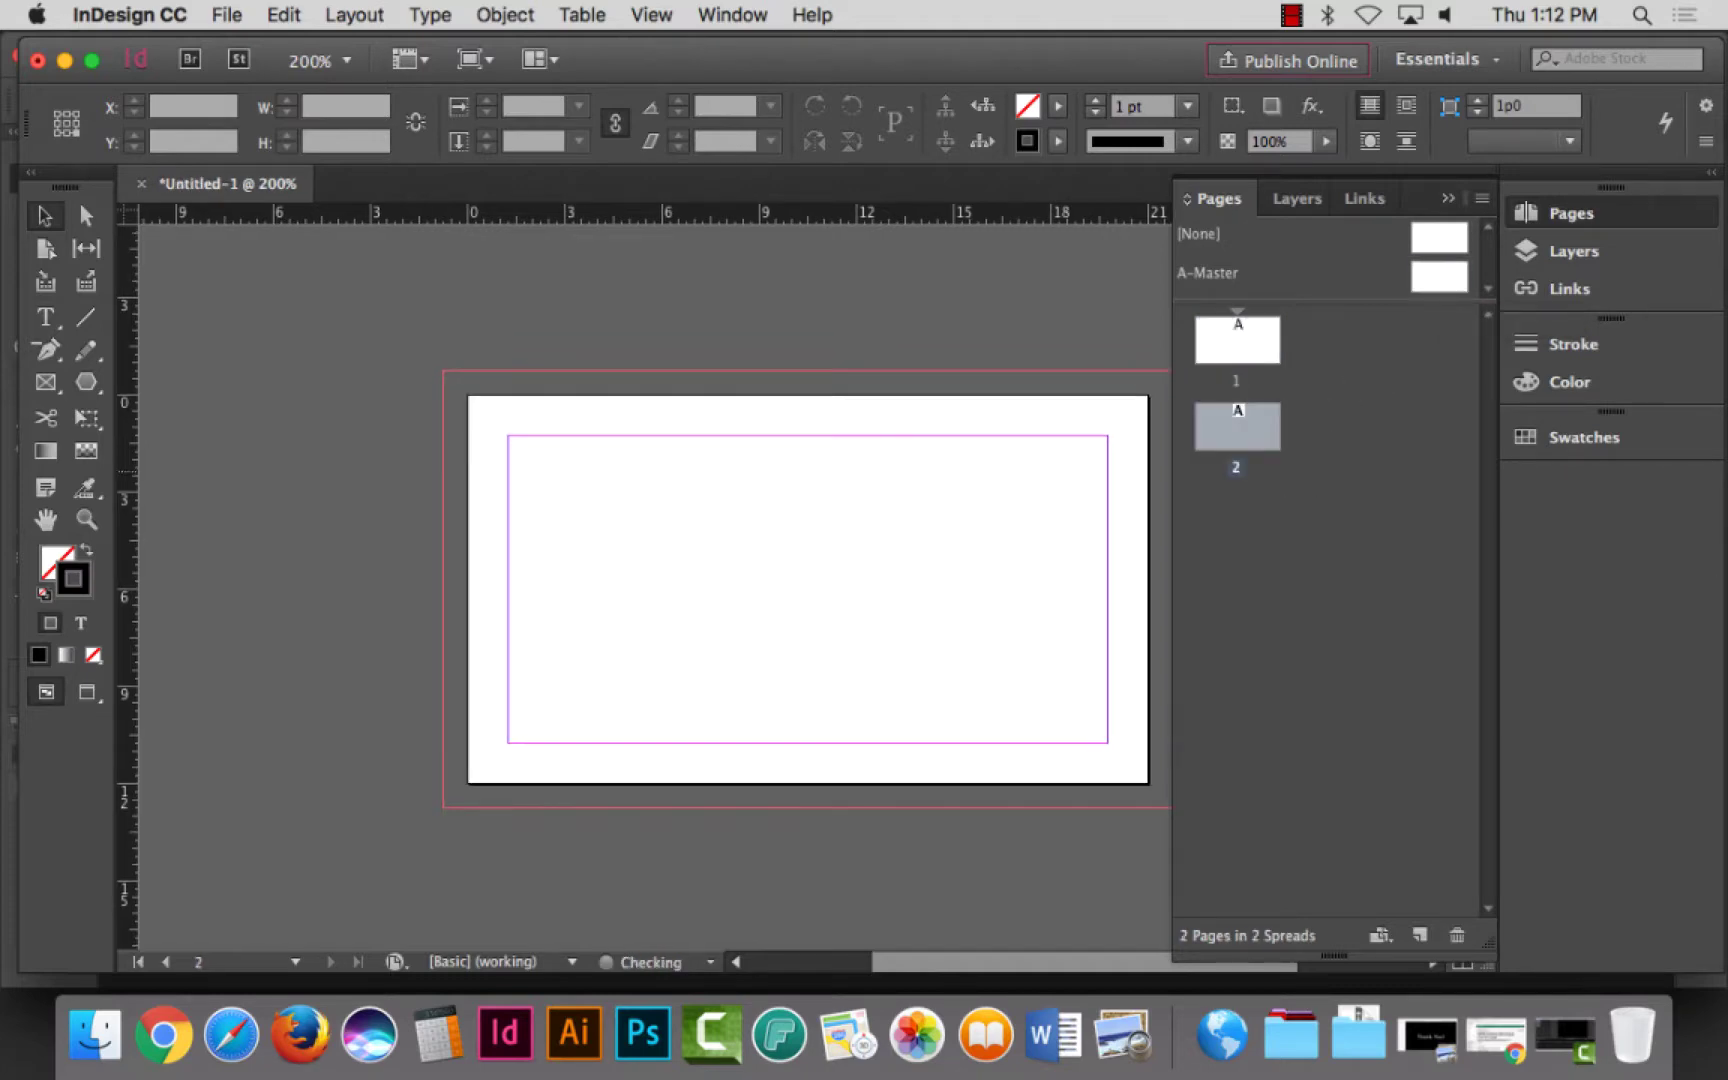
{"action": "double_click", "coordinate": [1237, 427]}
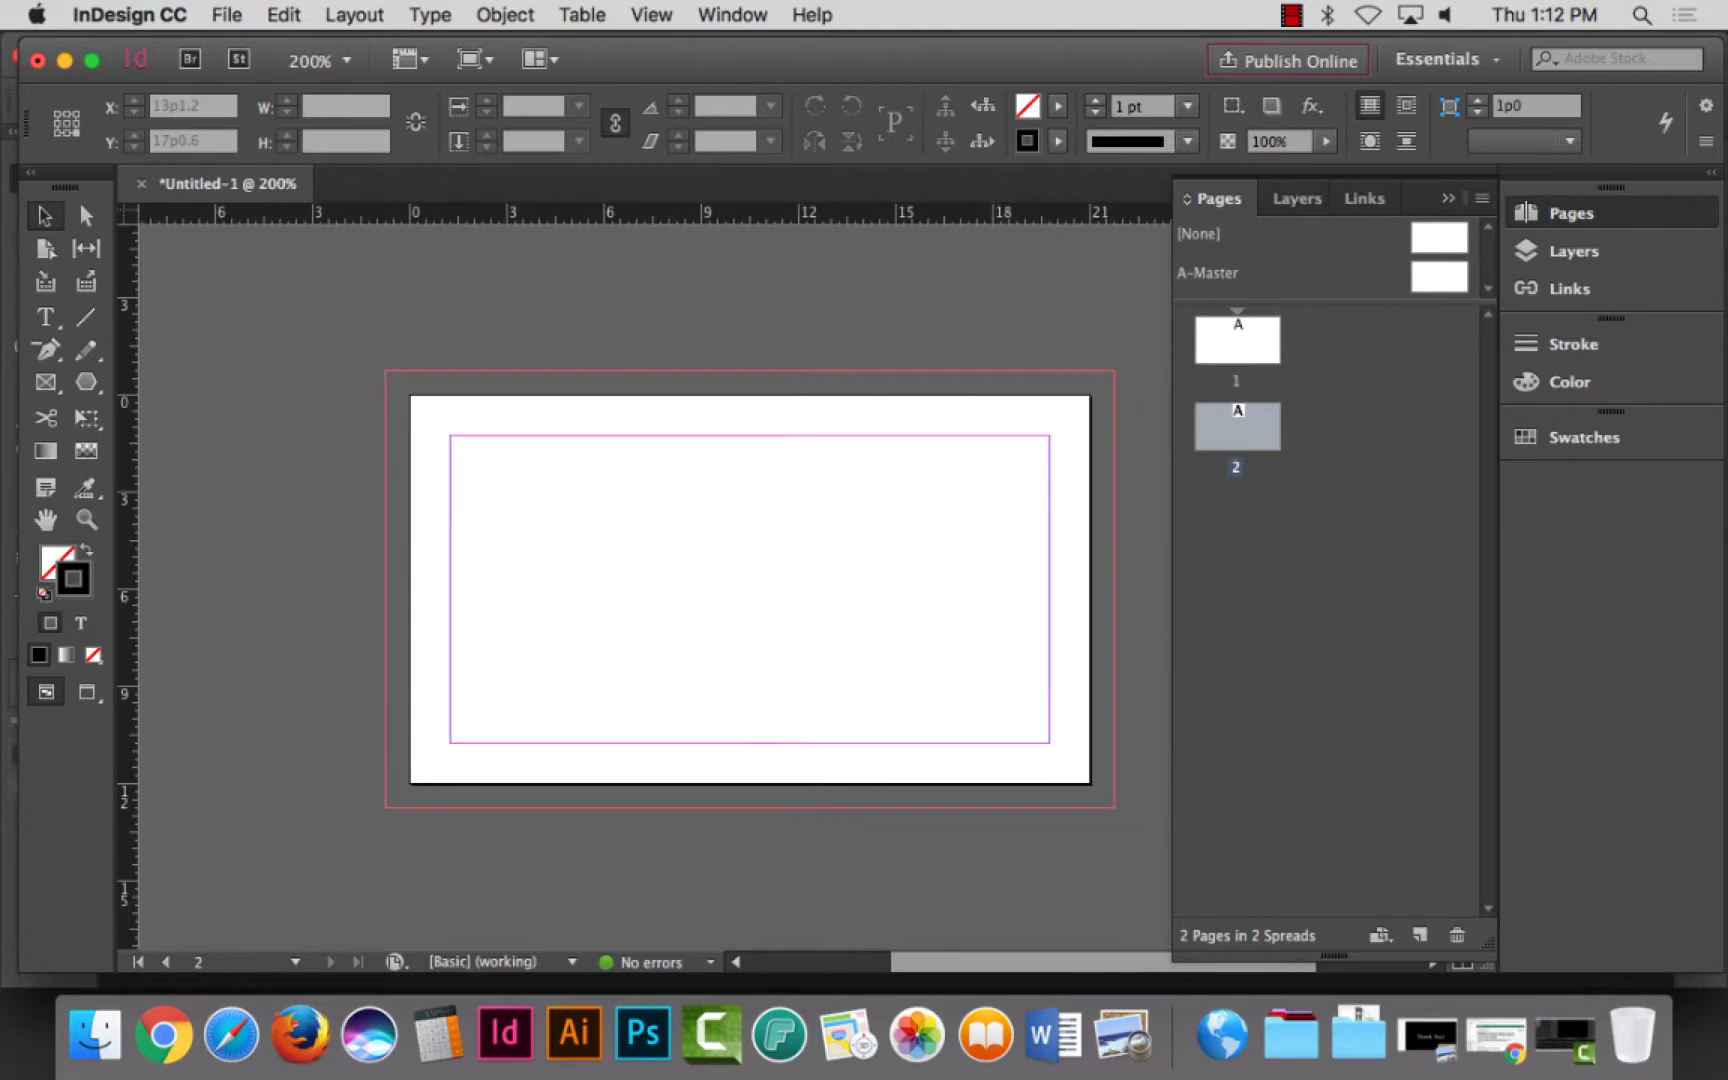
Step: Draw a black, strokeless bar about 22p6 by 1p7.8 across page 2's top bleed and duplicate it along the bottom bleed edge
{"action": "key", "text": "t"}
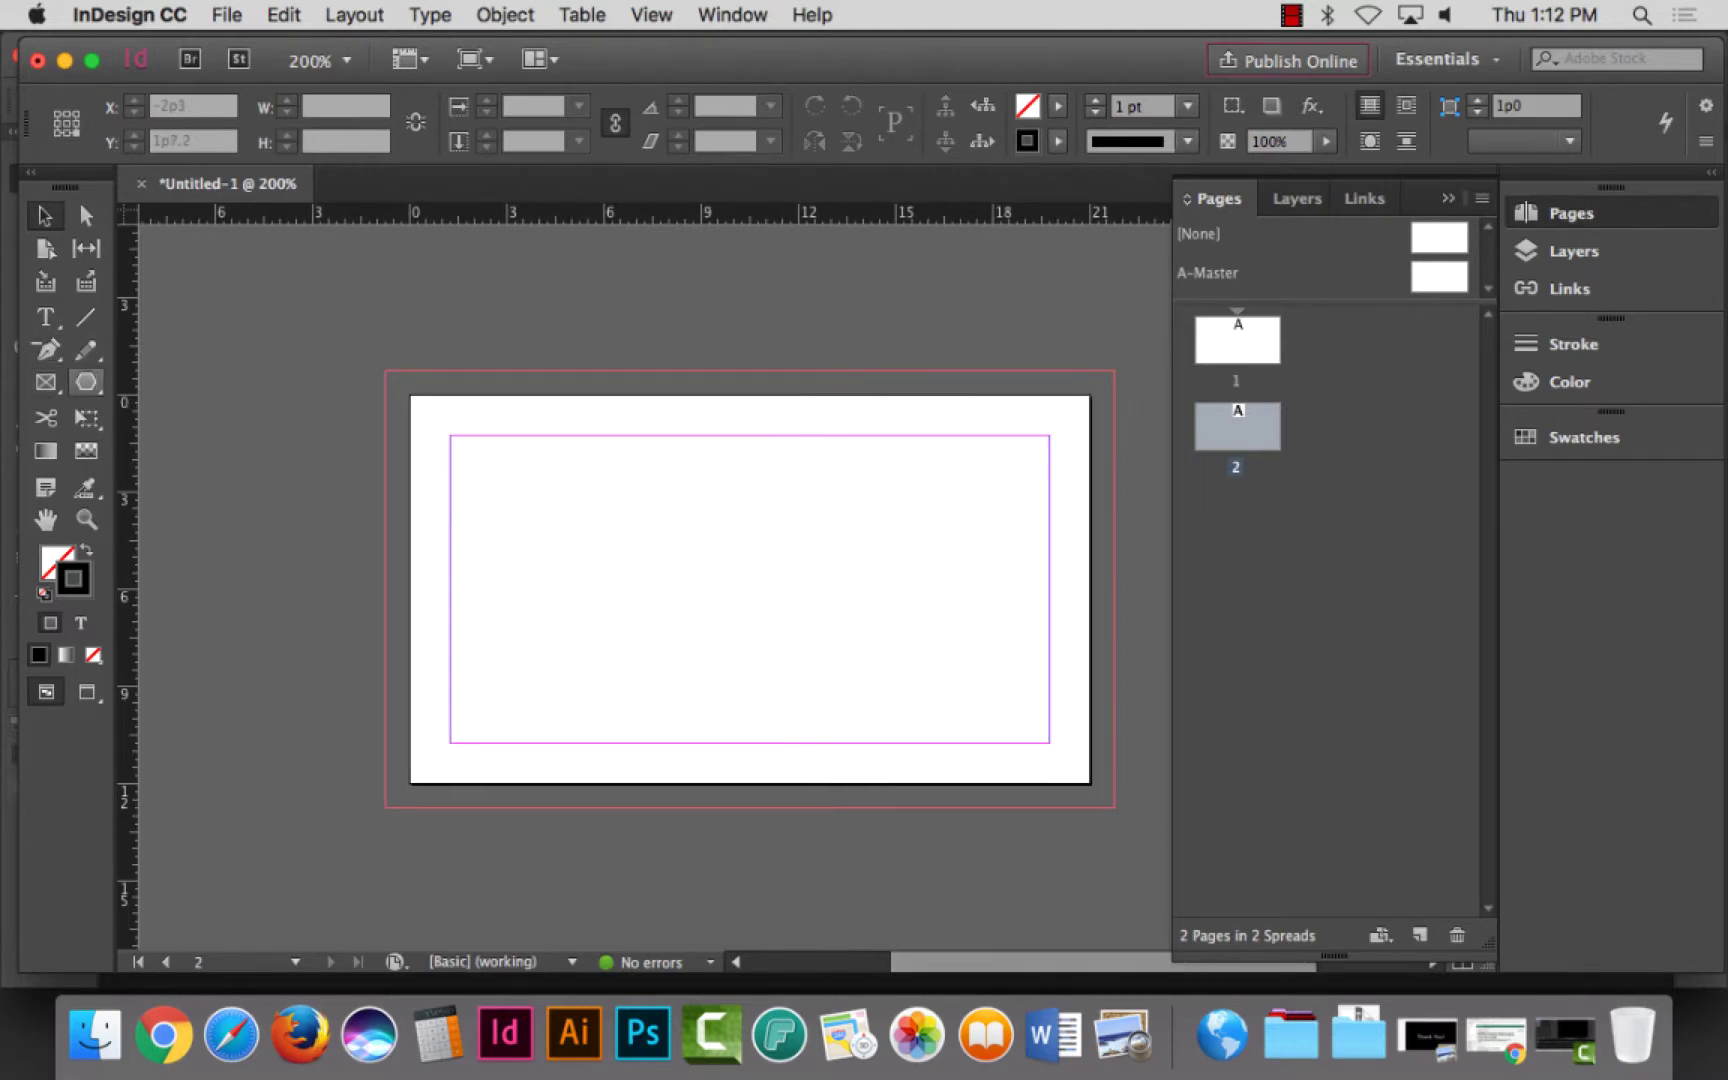
{"action": "left_click", "coordinate": [86, 384]}
{"action": "left_click", "coordinate": [200, 382]}
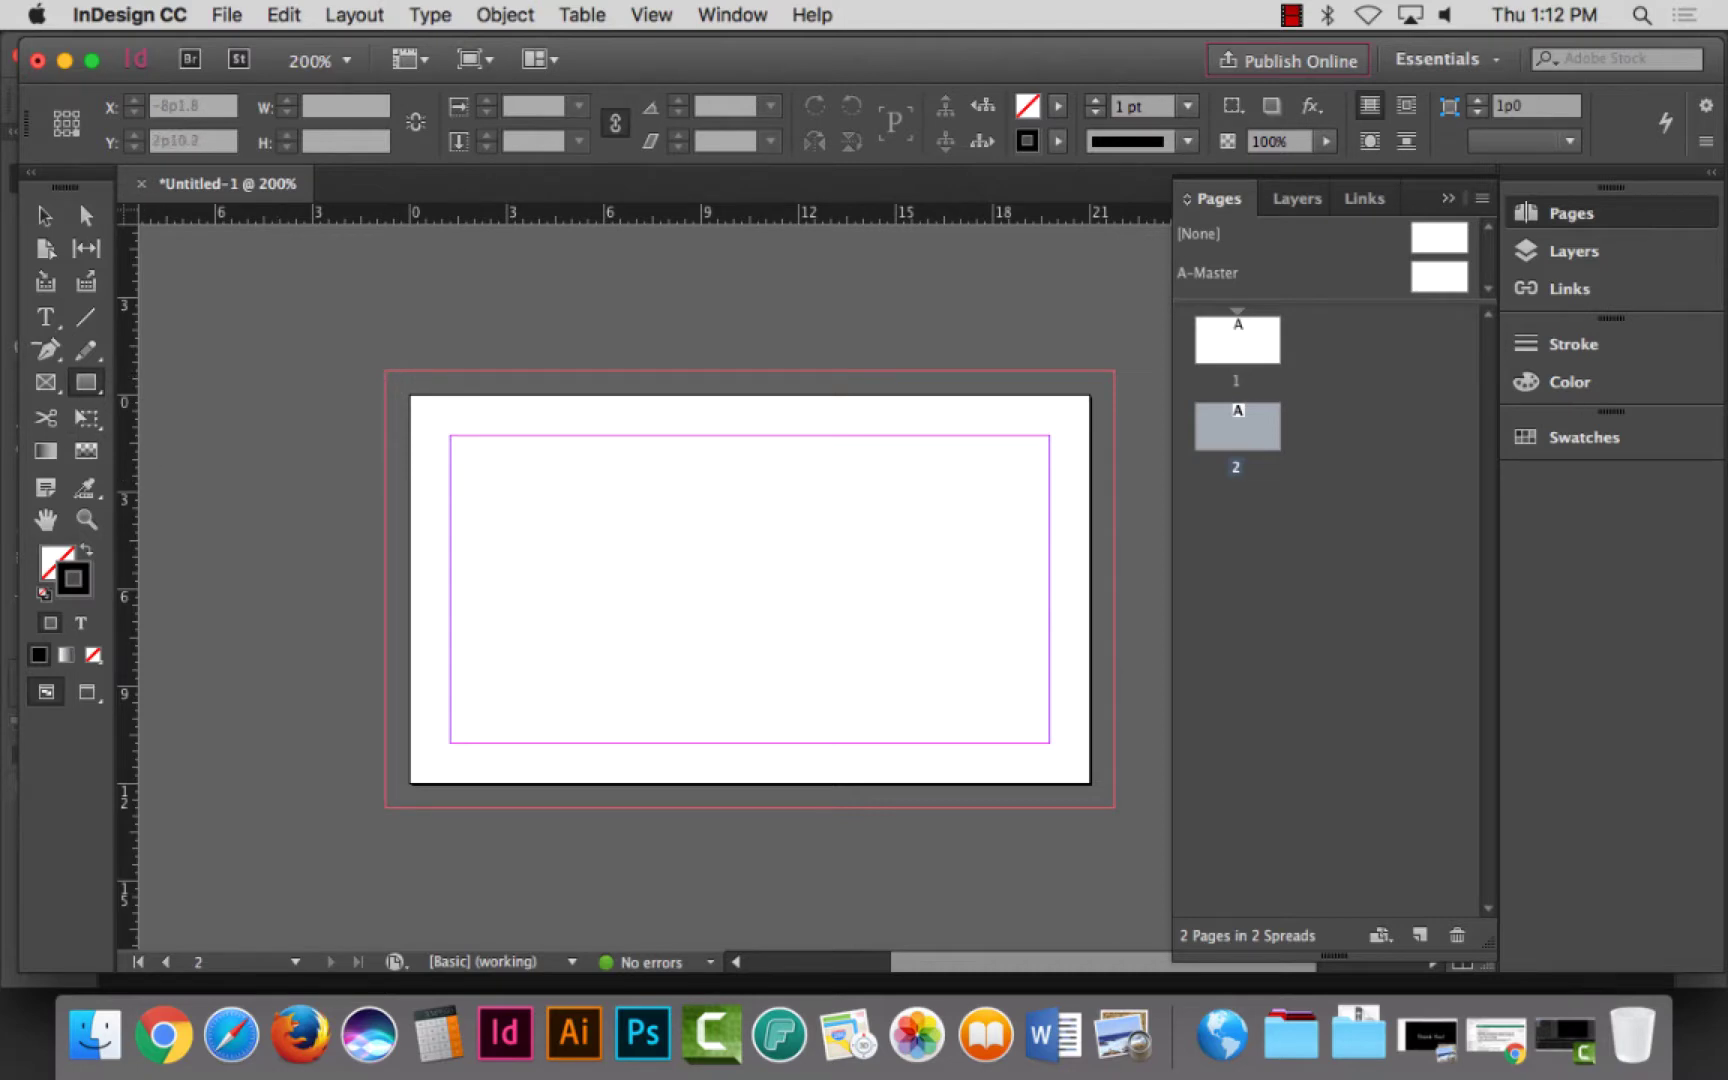
{"action": "key", "text": "shift+x"}
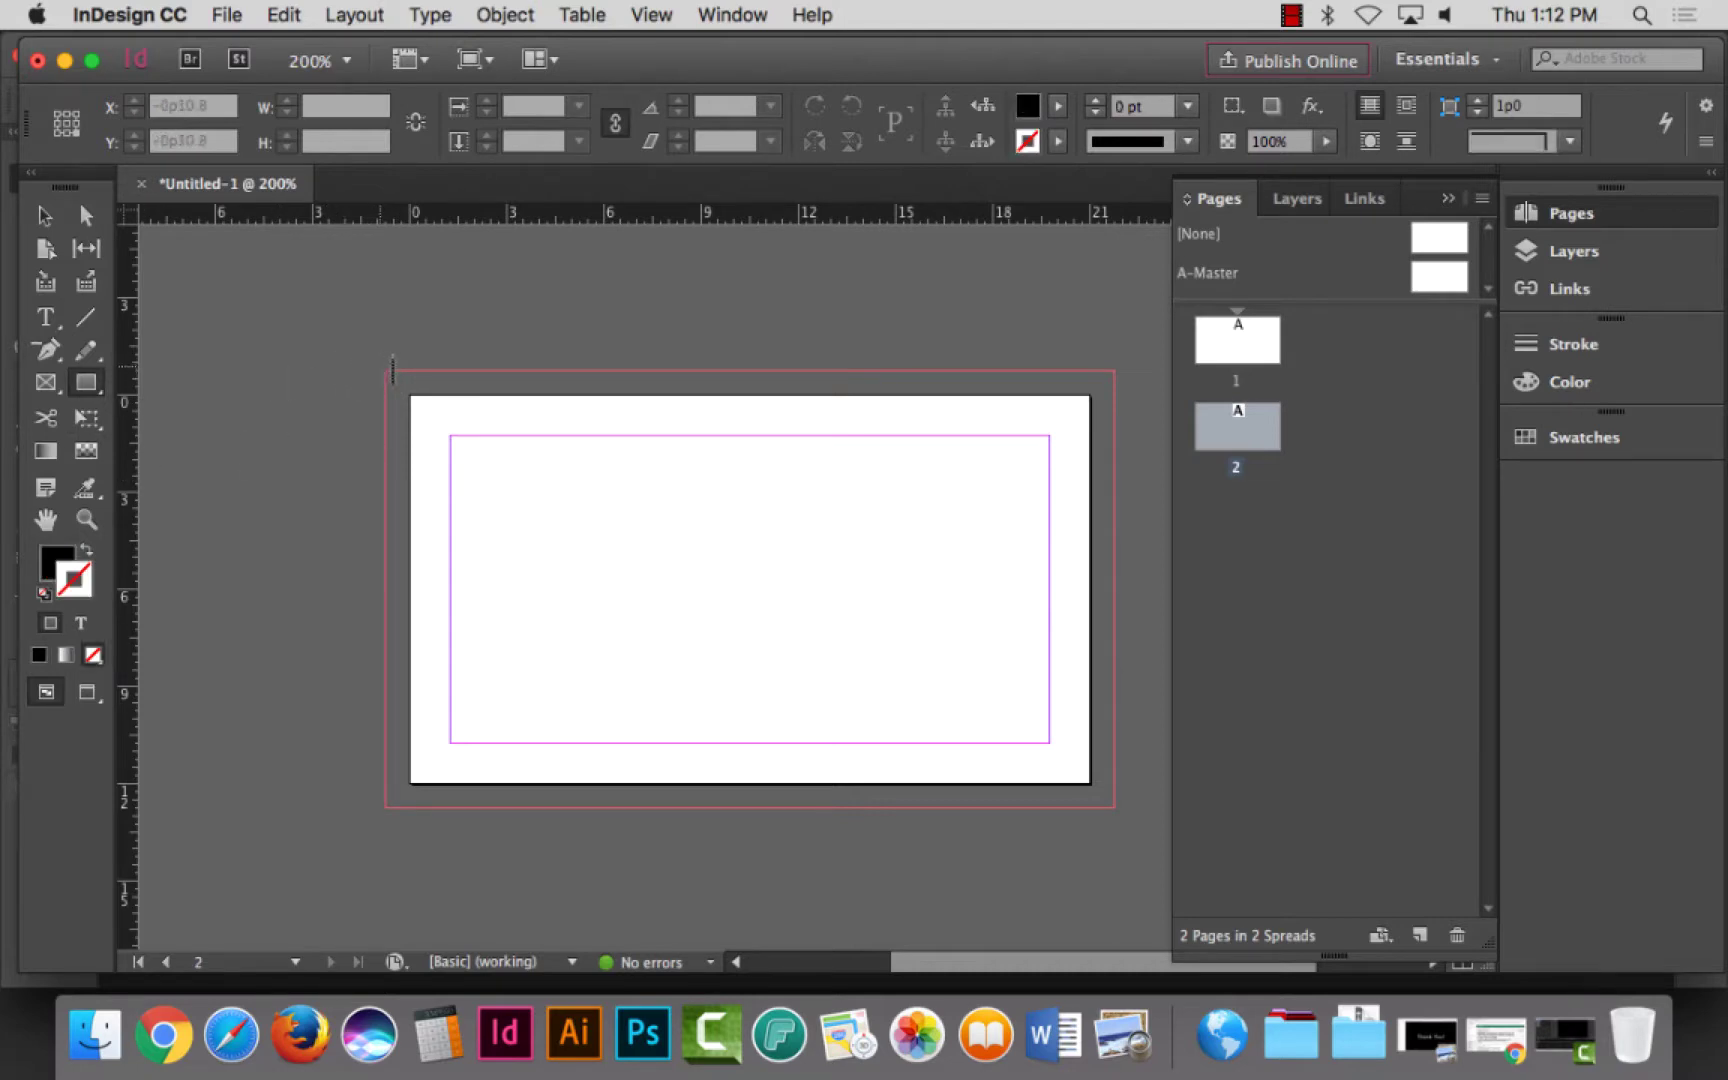
{"action": "left_click_drag", "start_coordinate": [388, 371], "coordinate": [1115, 424]}
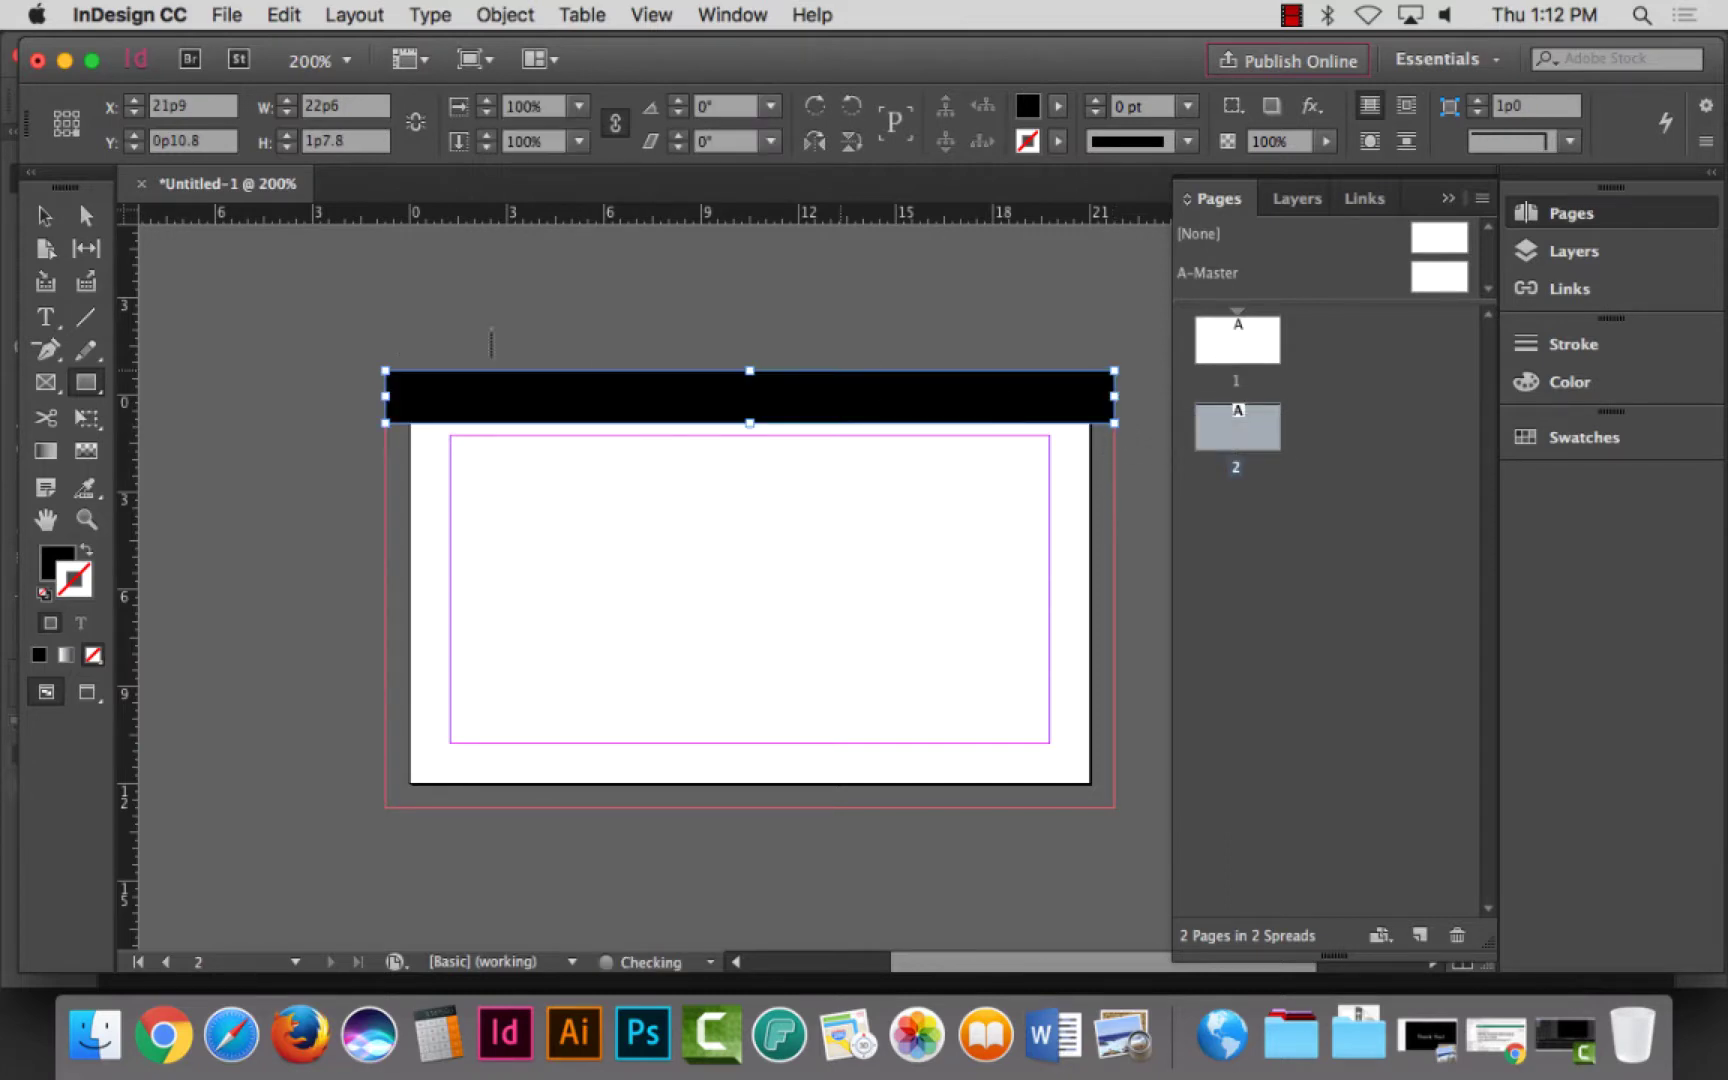
{"action": "key", "text": "v"}
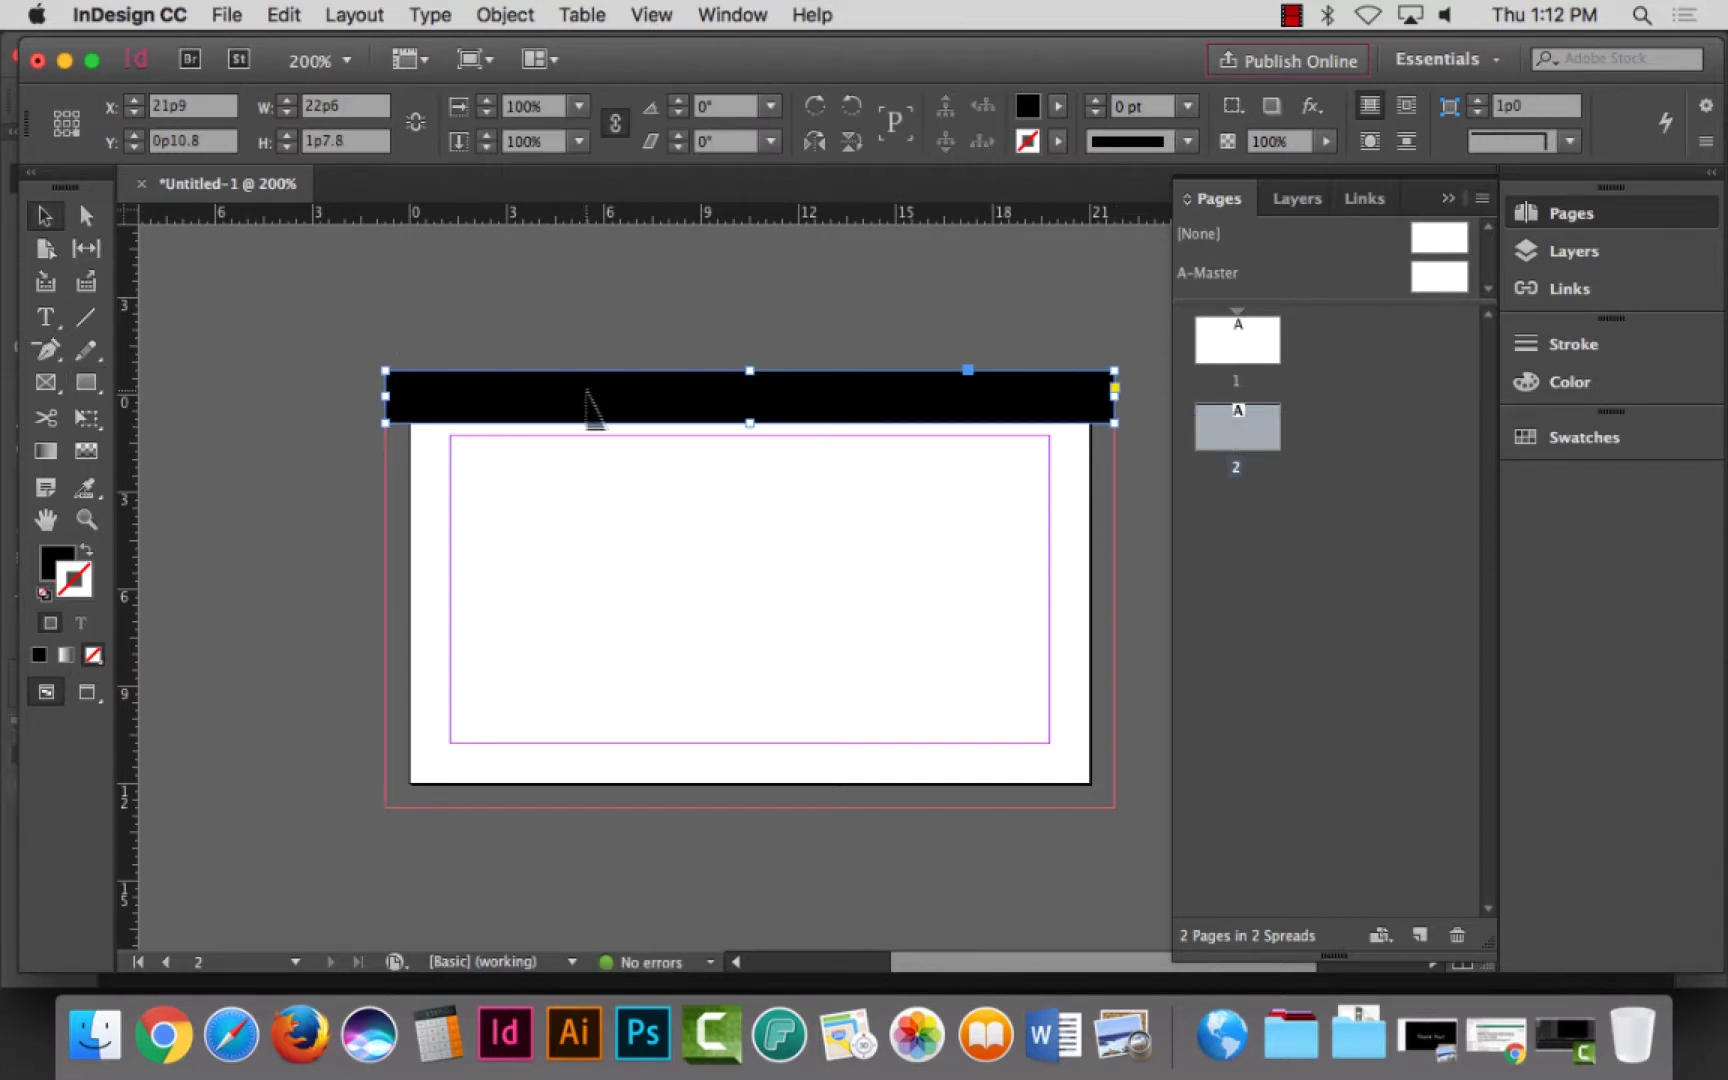
{"action": "left_click_drag", "start_coordinate": [586, 392], "coordinate": [586, 797]}
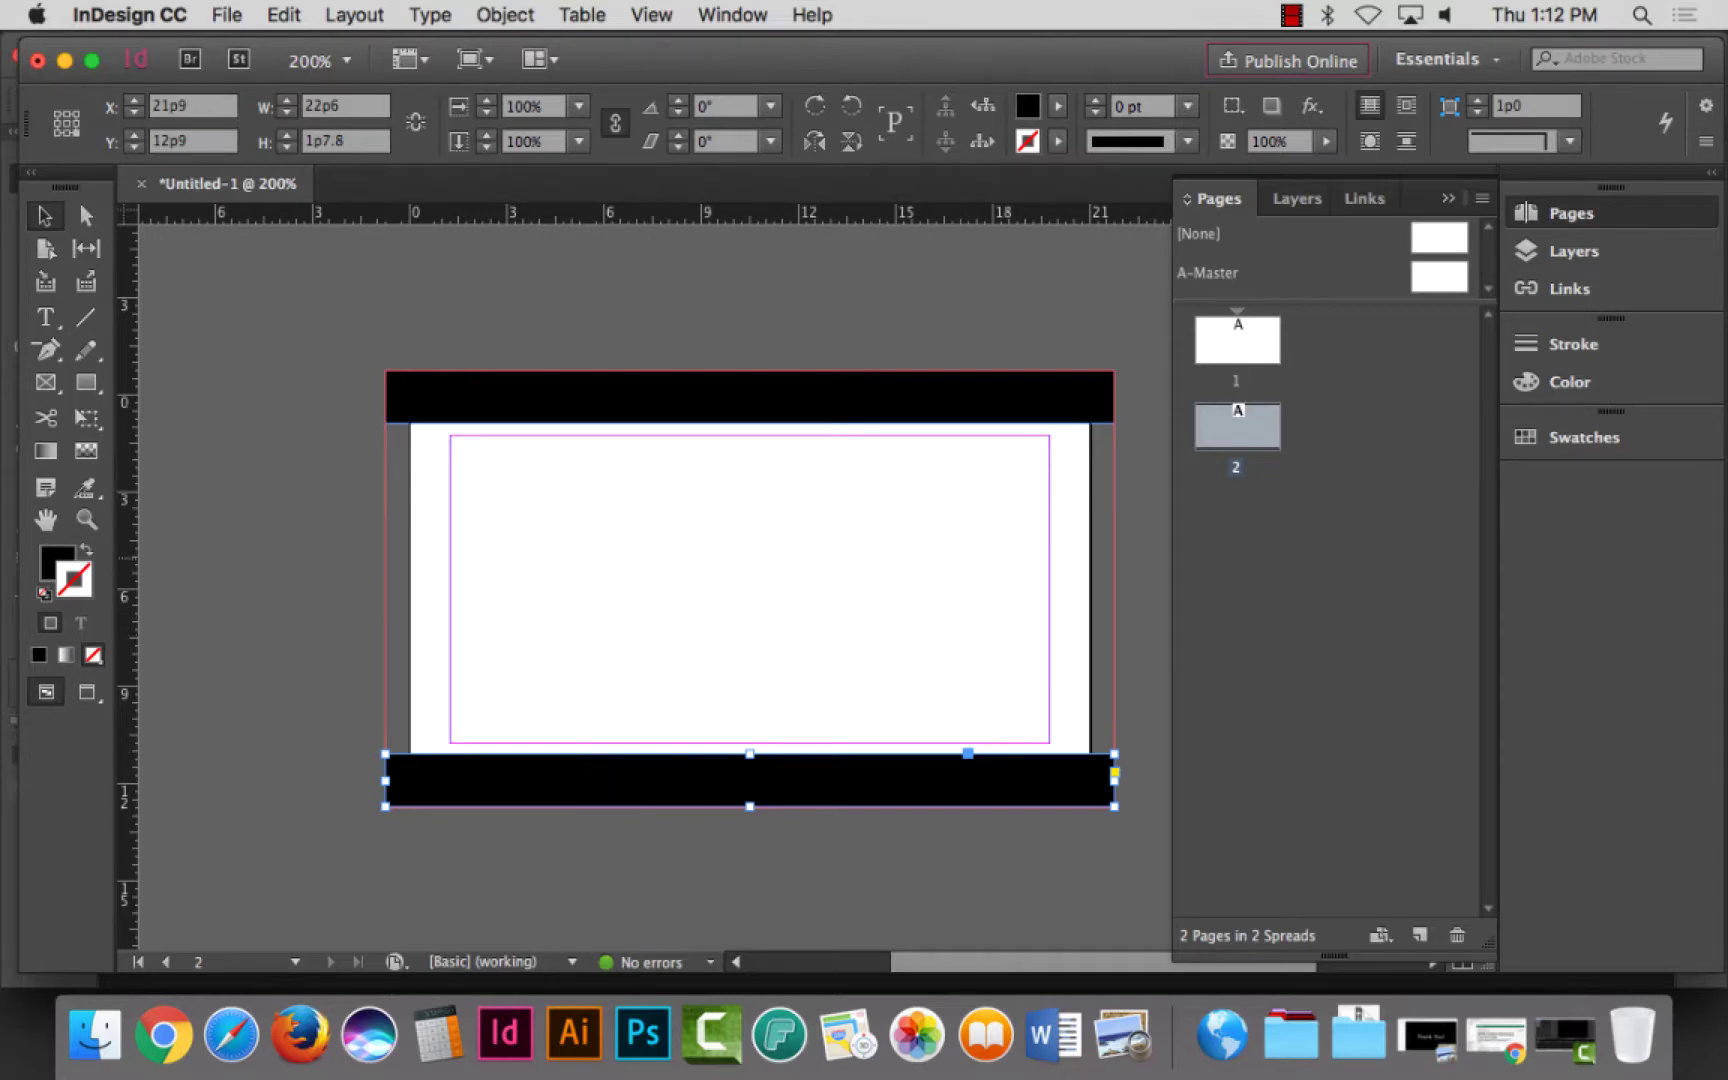
Step: Copy both black bars from page 2 and paste them in place on page 1
{"action": "scroll", "coordinate": [749, 490], "scroll_direction": "down", "scroll_amount": 2}
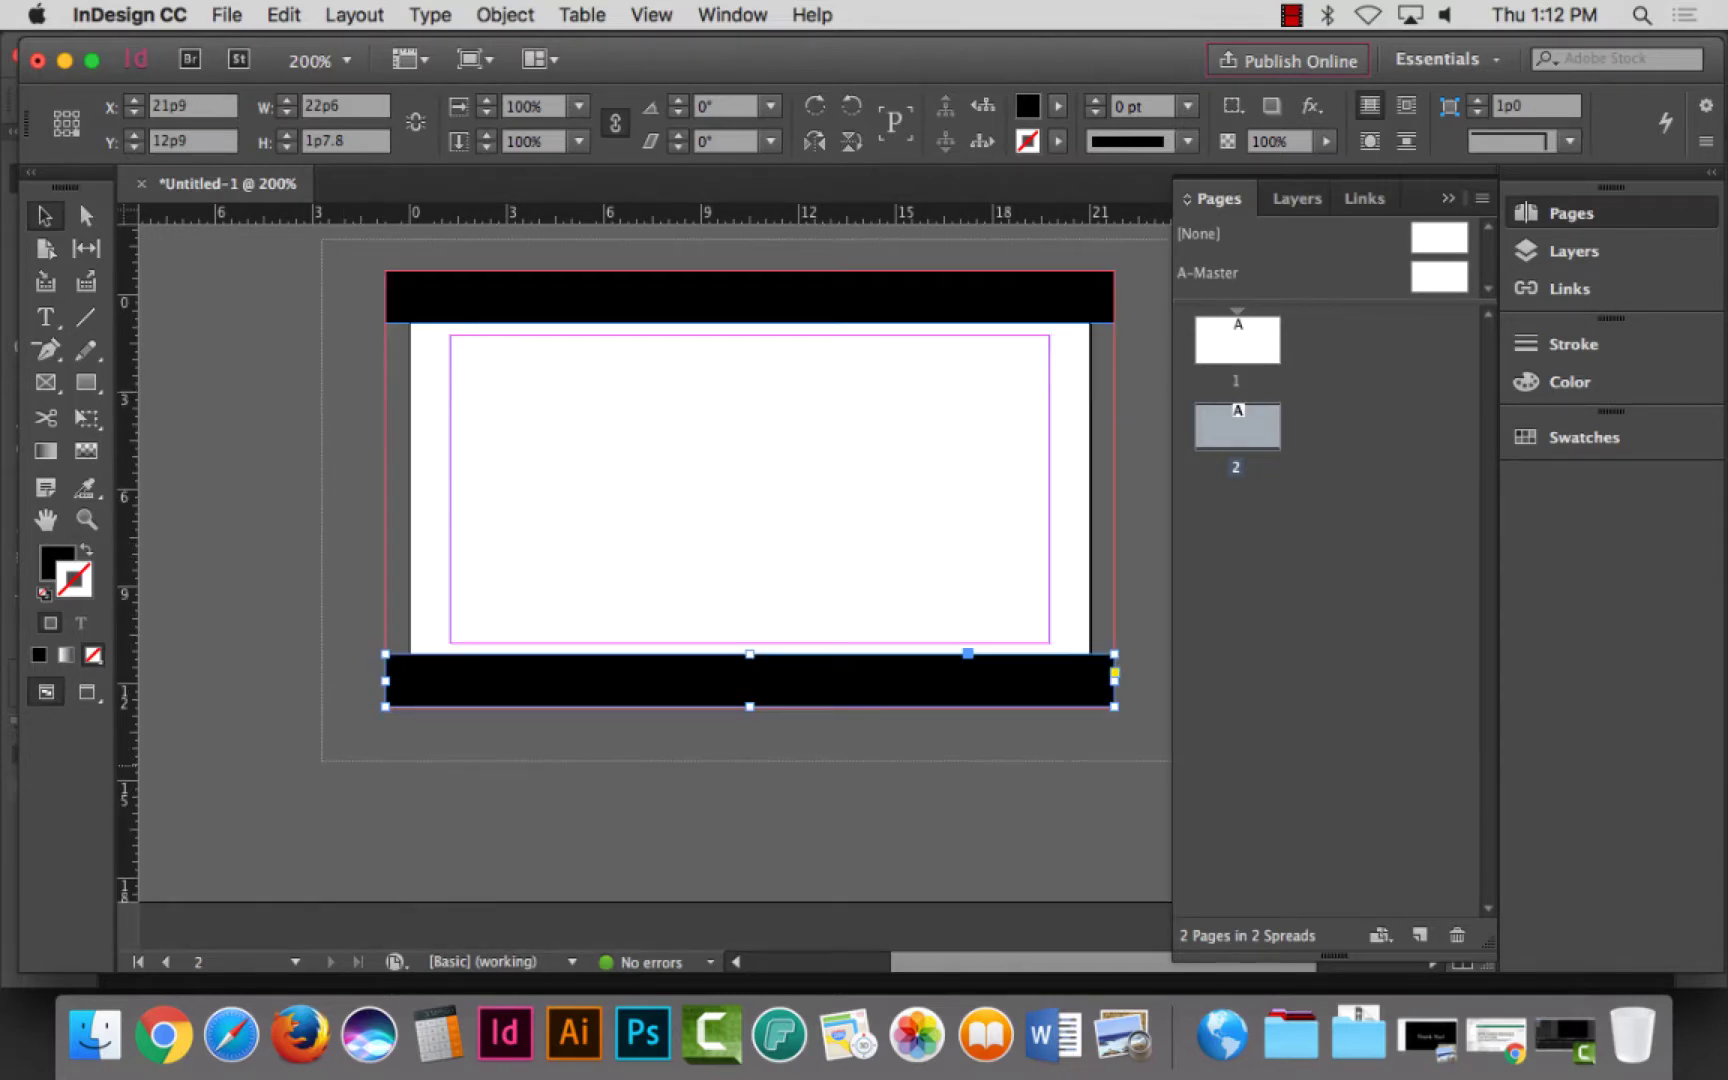
{"action": "key", "text": "super+a"}
{"action": "key", "text": "shift+Page_Up"}
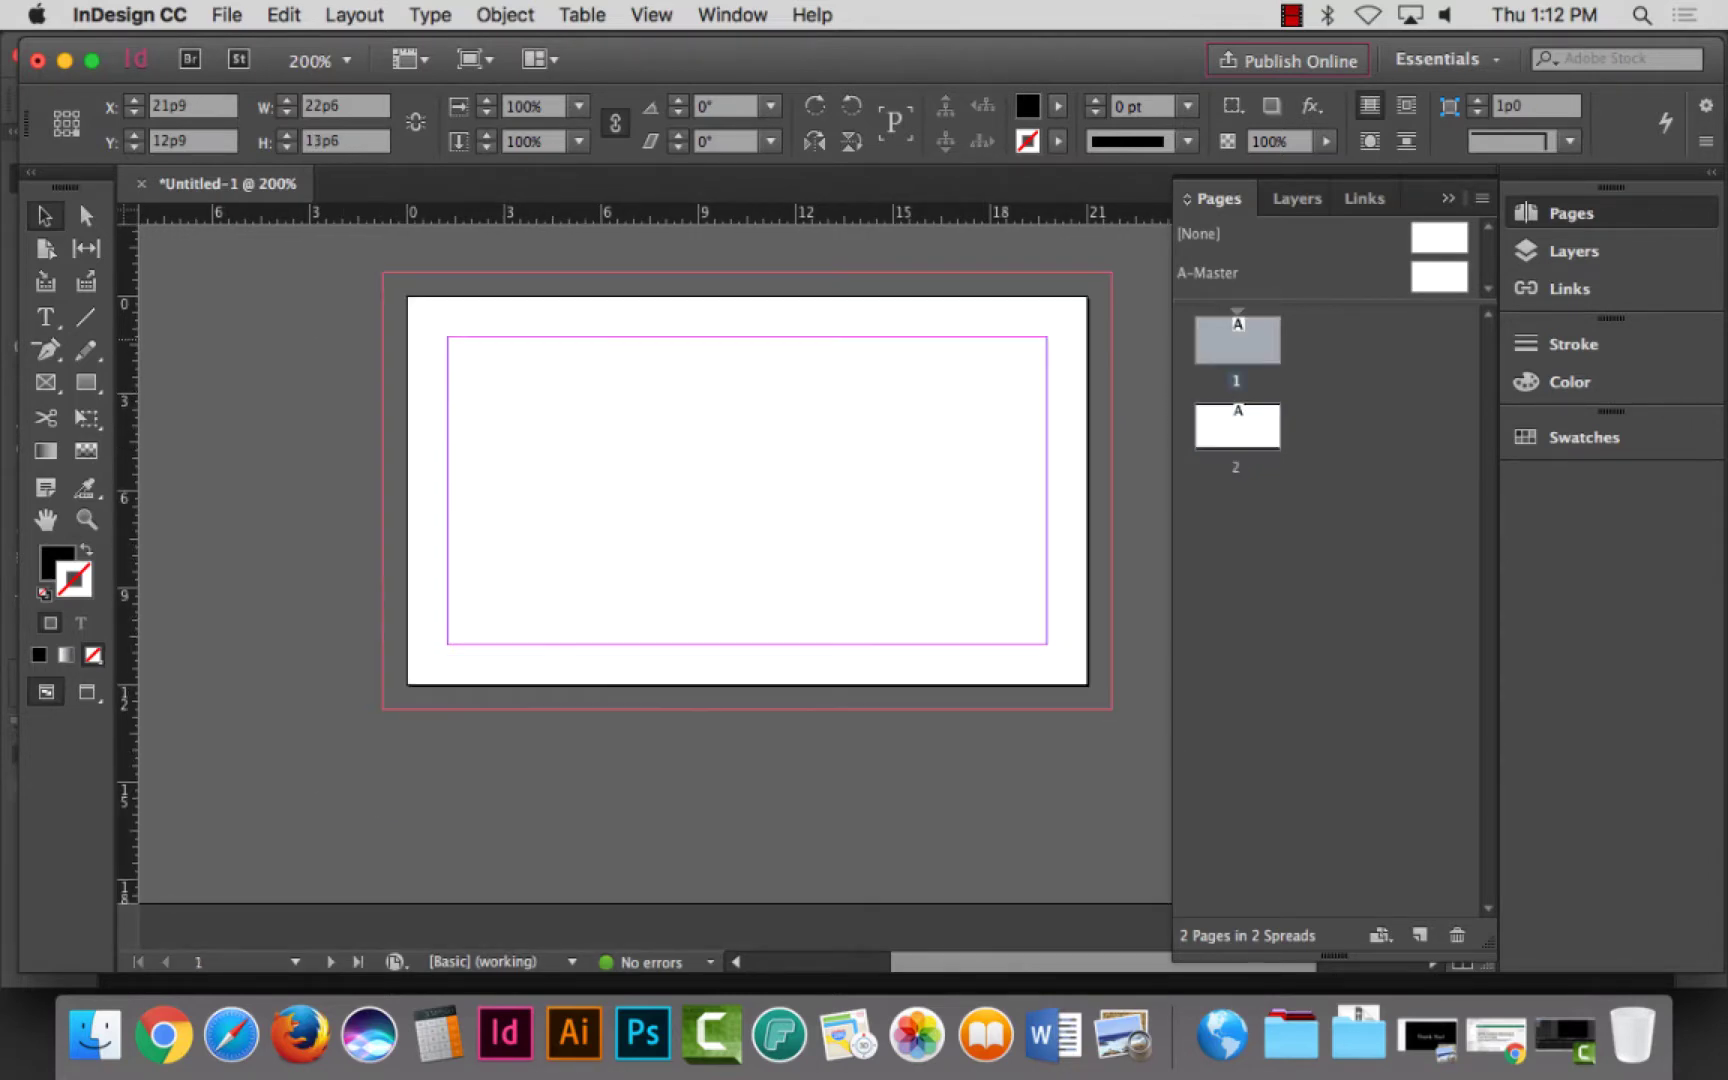
{"action": "left_click", "coordinate": [284, 14]}
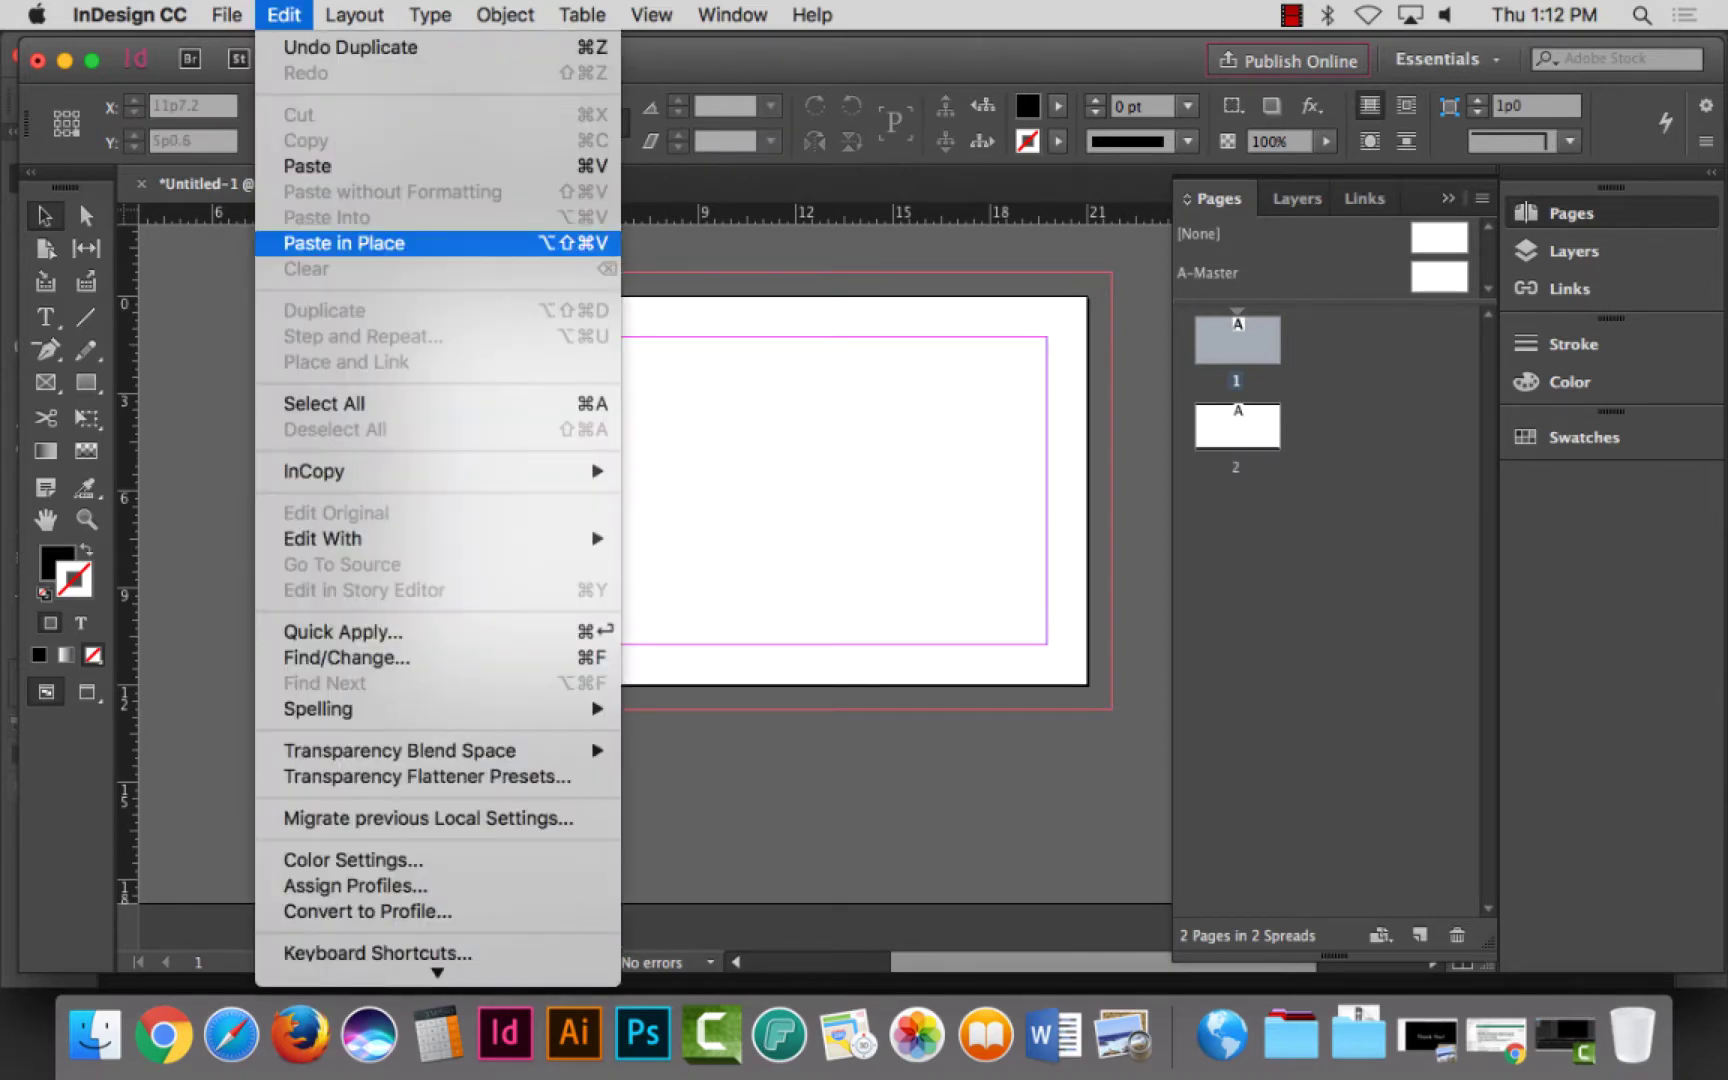
{"action": "left_click", "coordinate": [330, 244]}
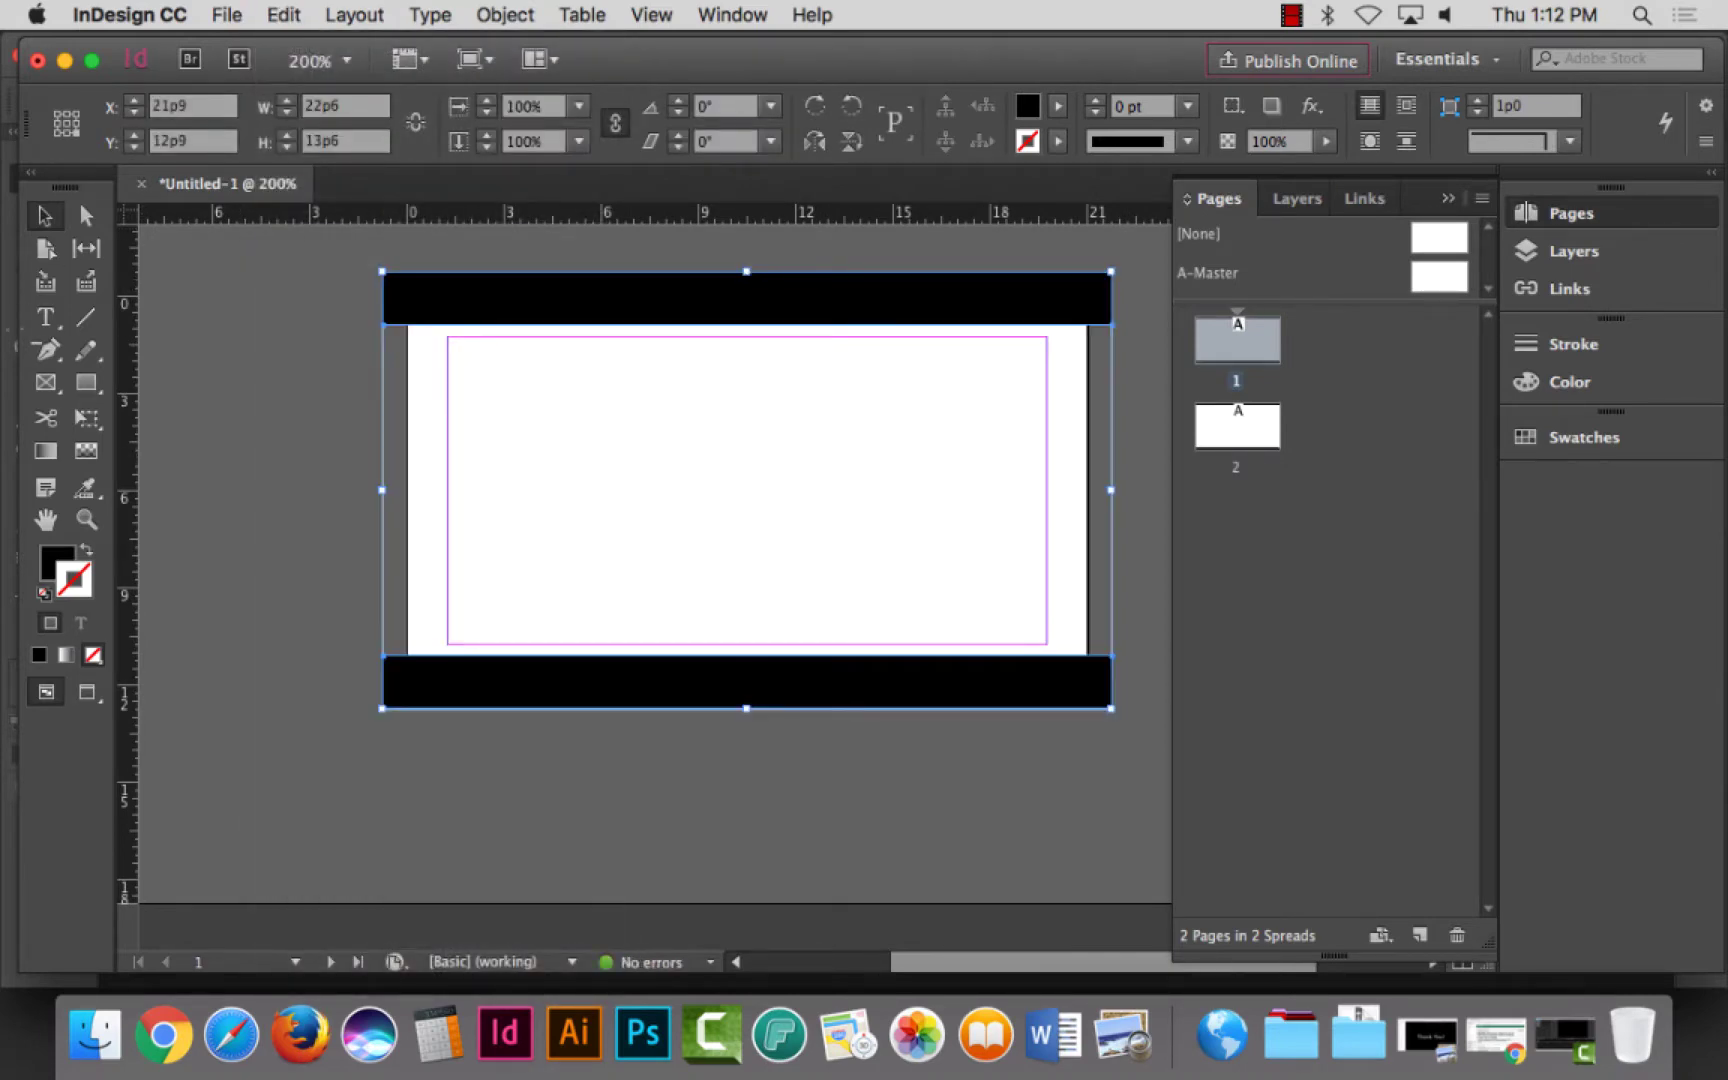
Step: Add a text frame about 6p6 by 5p10.8 in the middle of page 1 reading "Front Card"
{"action": "key", "text": "t"}
{"action": "left_click_drag", "start_coordinate": [645, 373], "coordinate": [864, 567]}
{"action": "type", "text": "Front Card"}
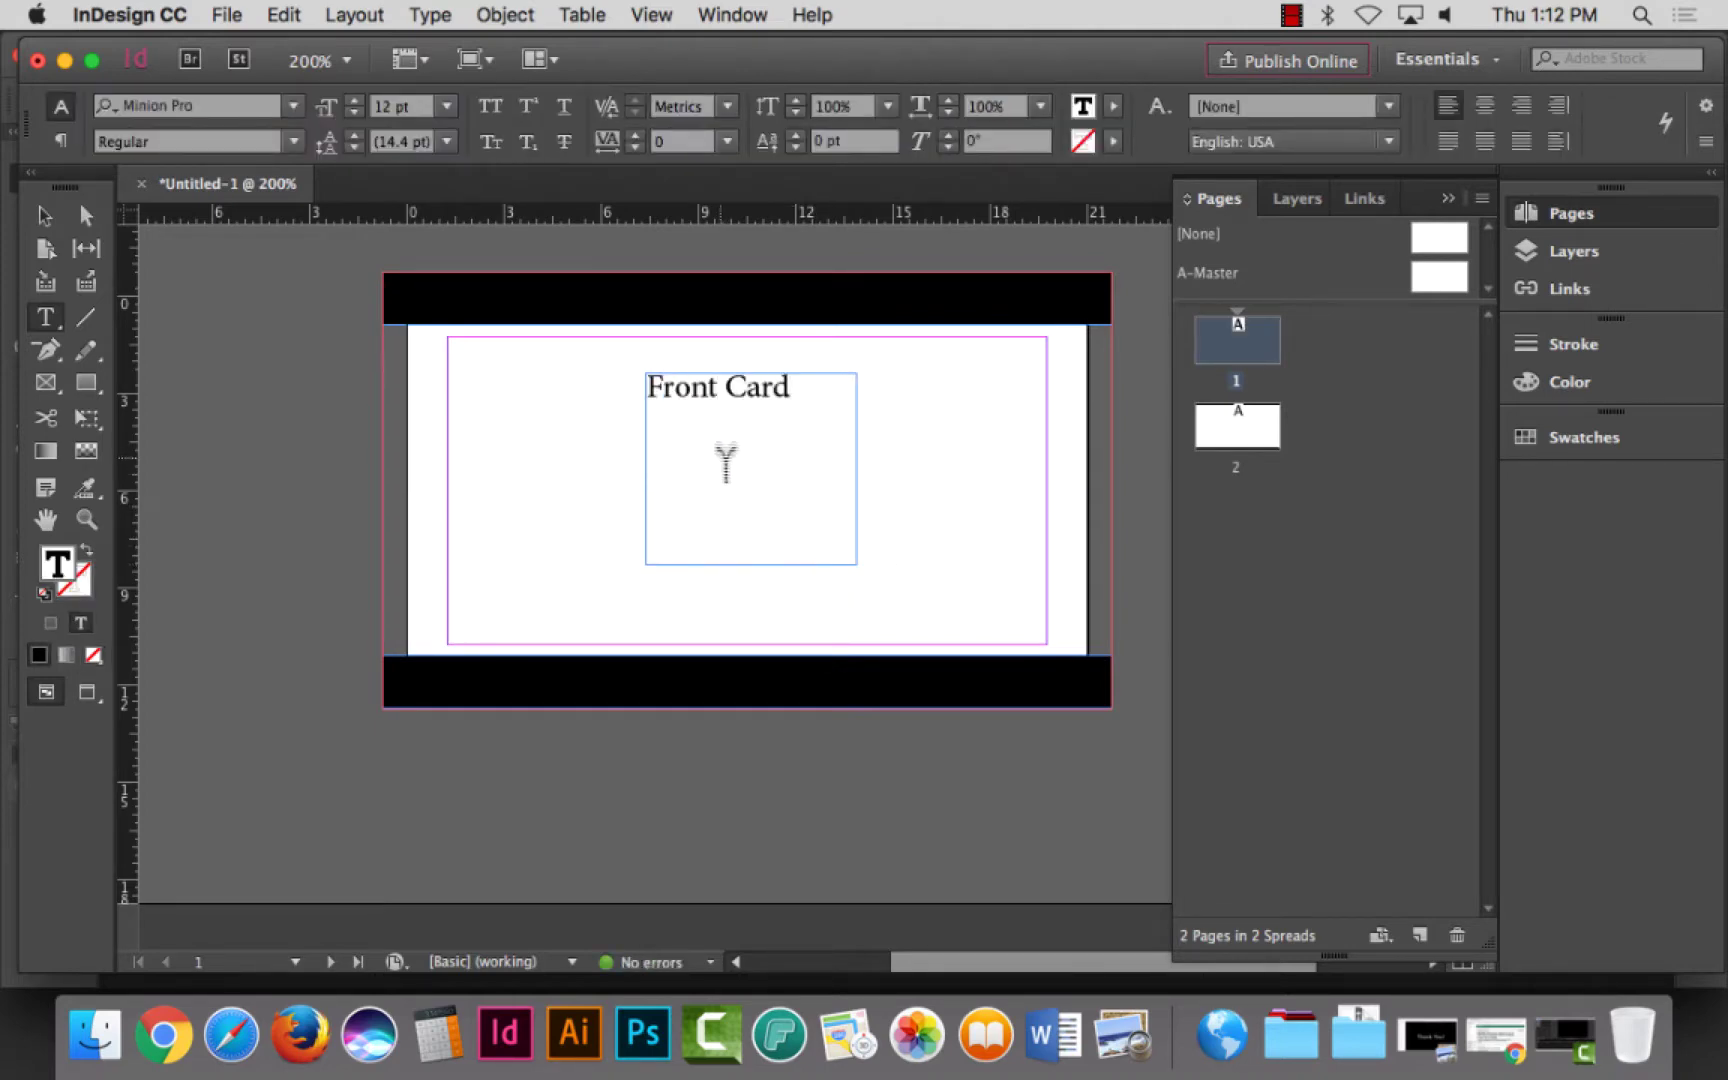
Step: Enlarge the "Front Card" text to 20 pt and center-align it
{"action": "triple_click", "coordinate": [798, 415]}
{"action": "key", "text": "super+shift+period"}
{"action": "key", "text": "super+shift+period"}
{"action": "key", "text": "super+shift+period"}
{"action": "key", "text": "super+shift+period"}
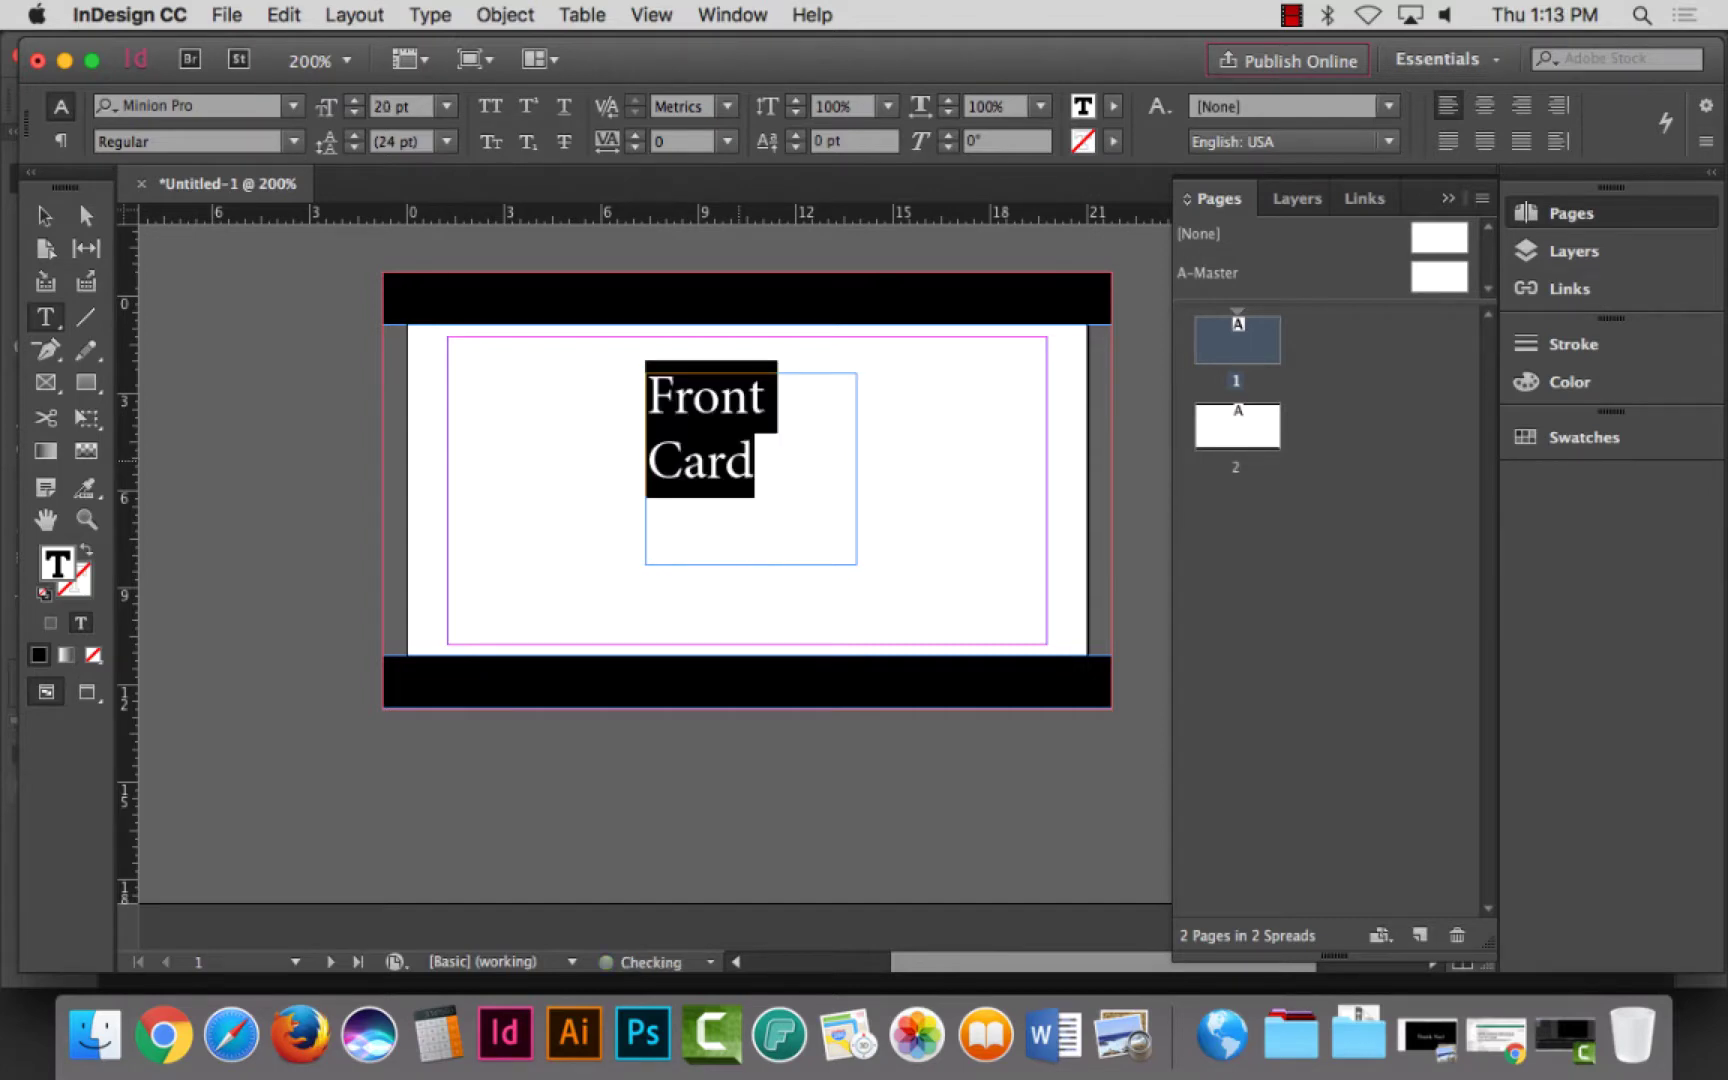
{"action": "key", "text": "super+shift+c"}
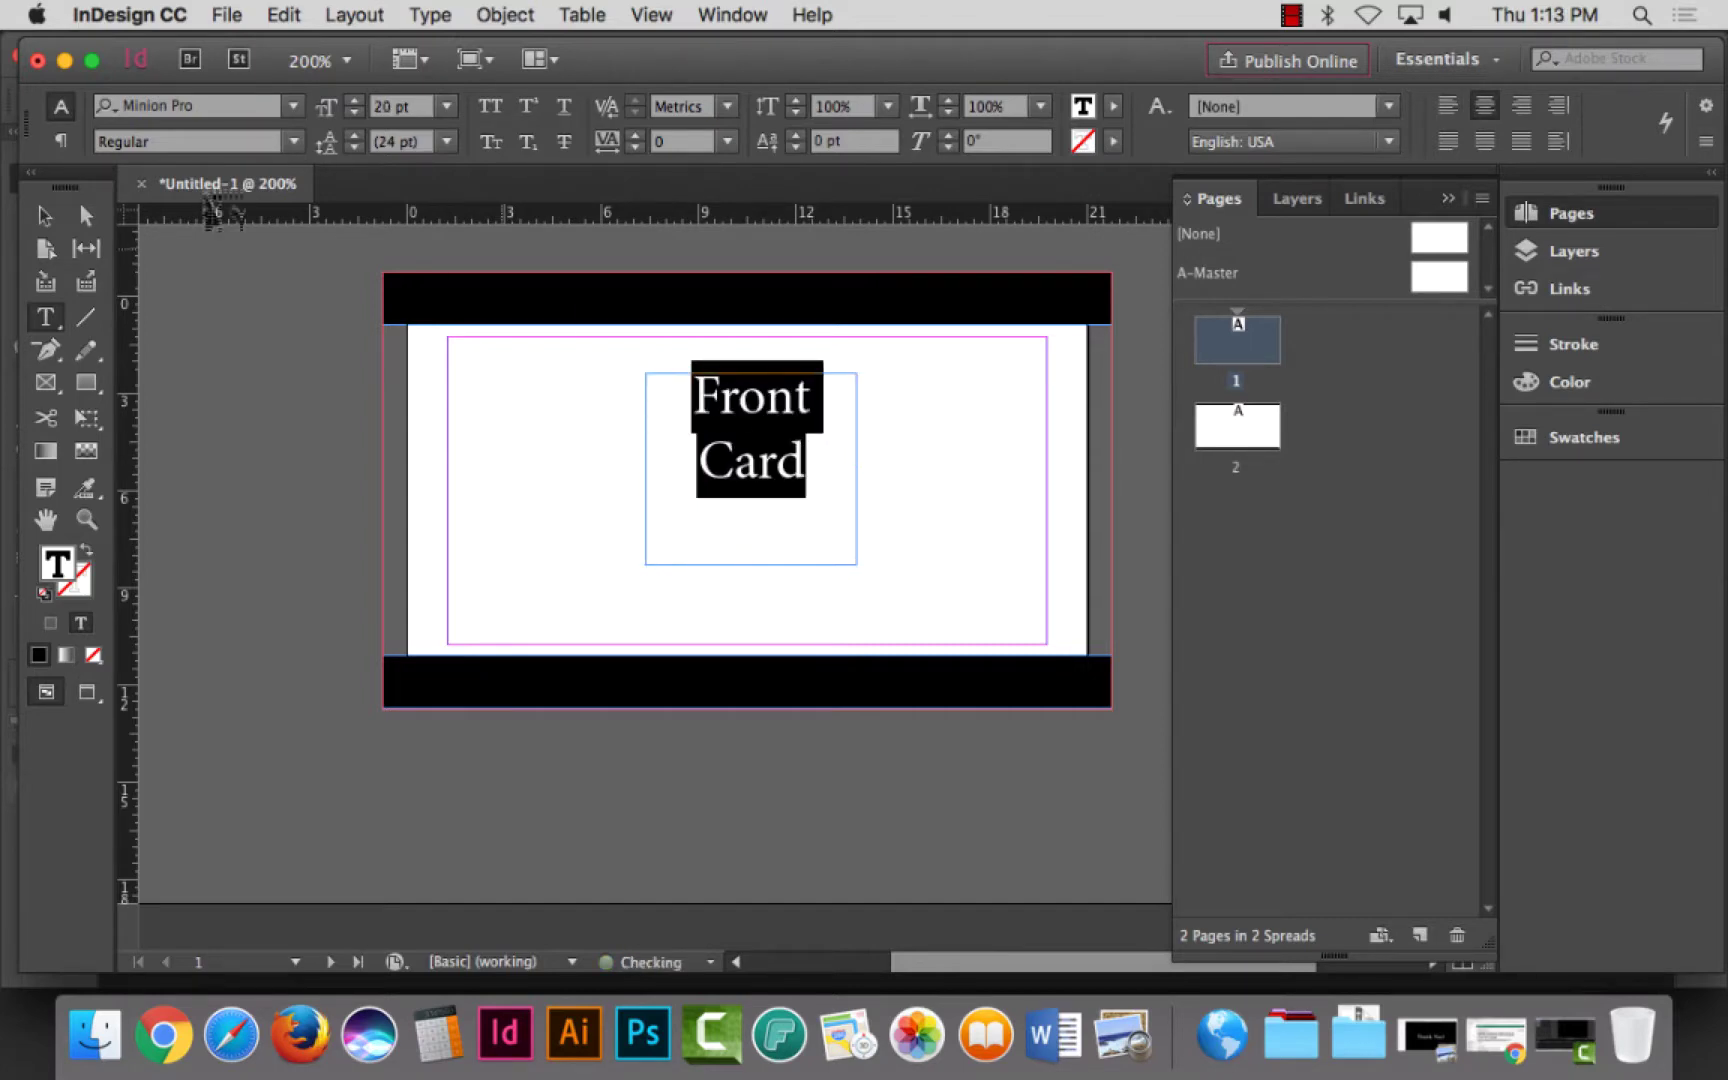
Step: Move the "Front Card" frame down slightly and paste a copy of it in place on page 2
{"action": "left_click", "coordinate": [44, 215]}
{"action": "left_click_drag", "start_coordinate": [790, 470], "coordinate": [790, 502]}
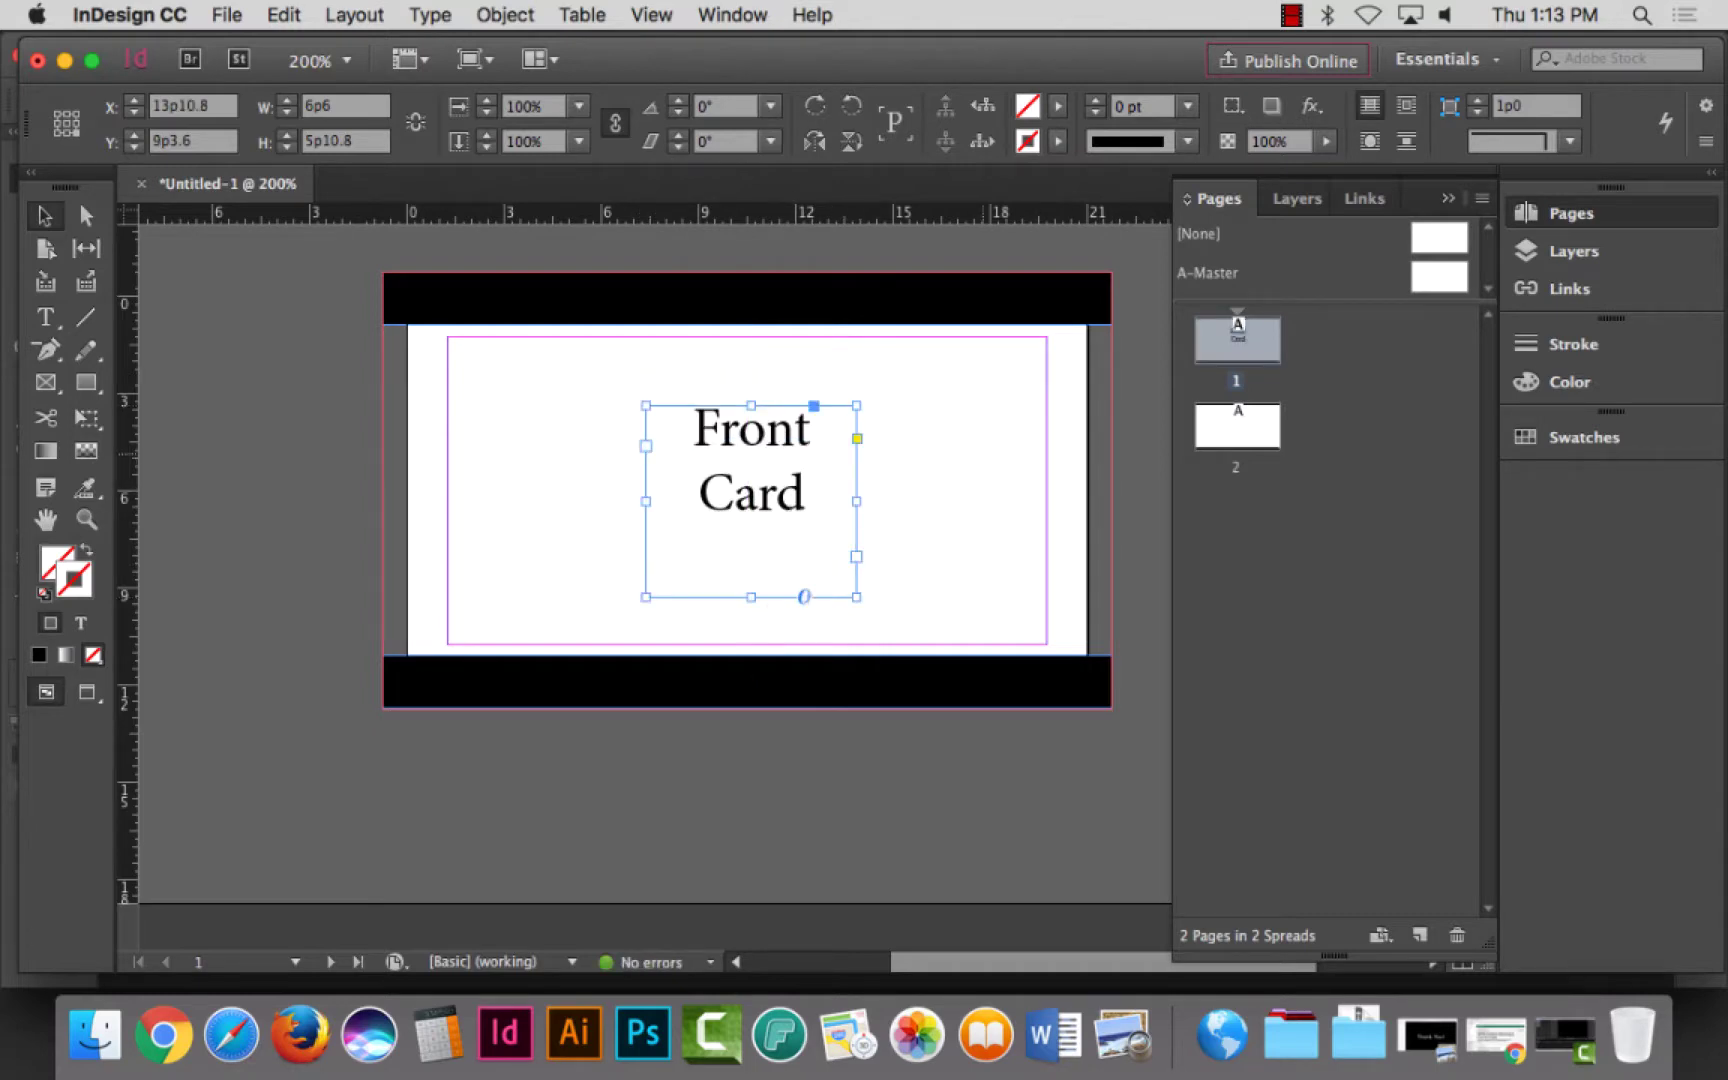
{"action": "key", "text": "shift+Page_Down"}
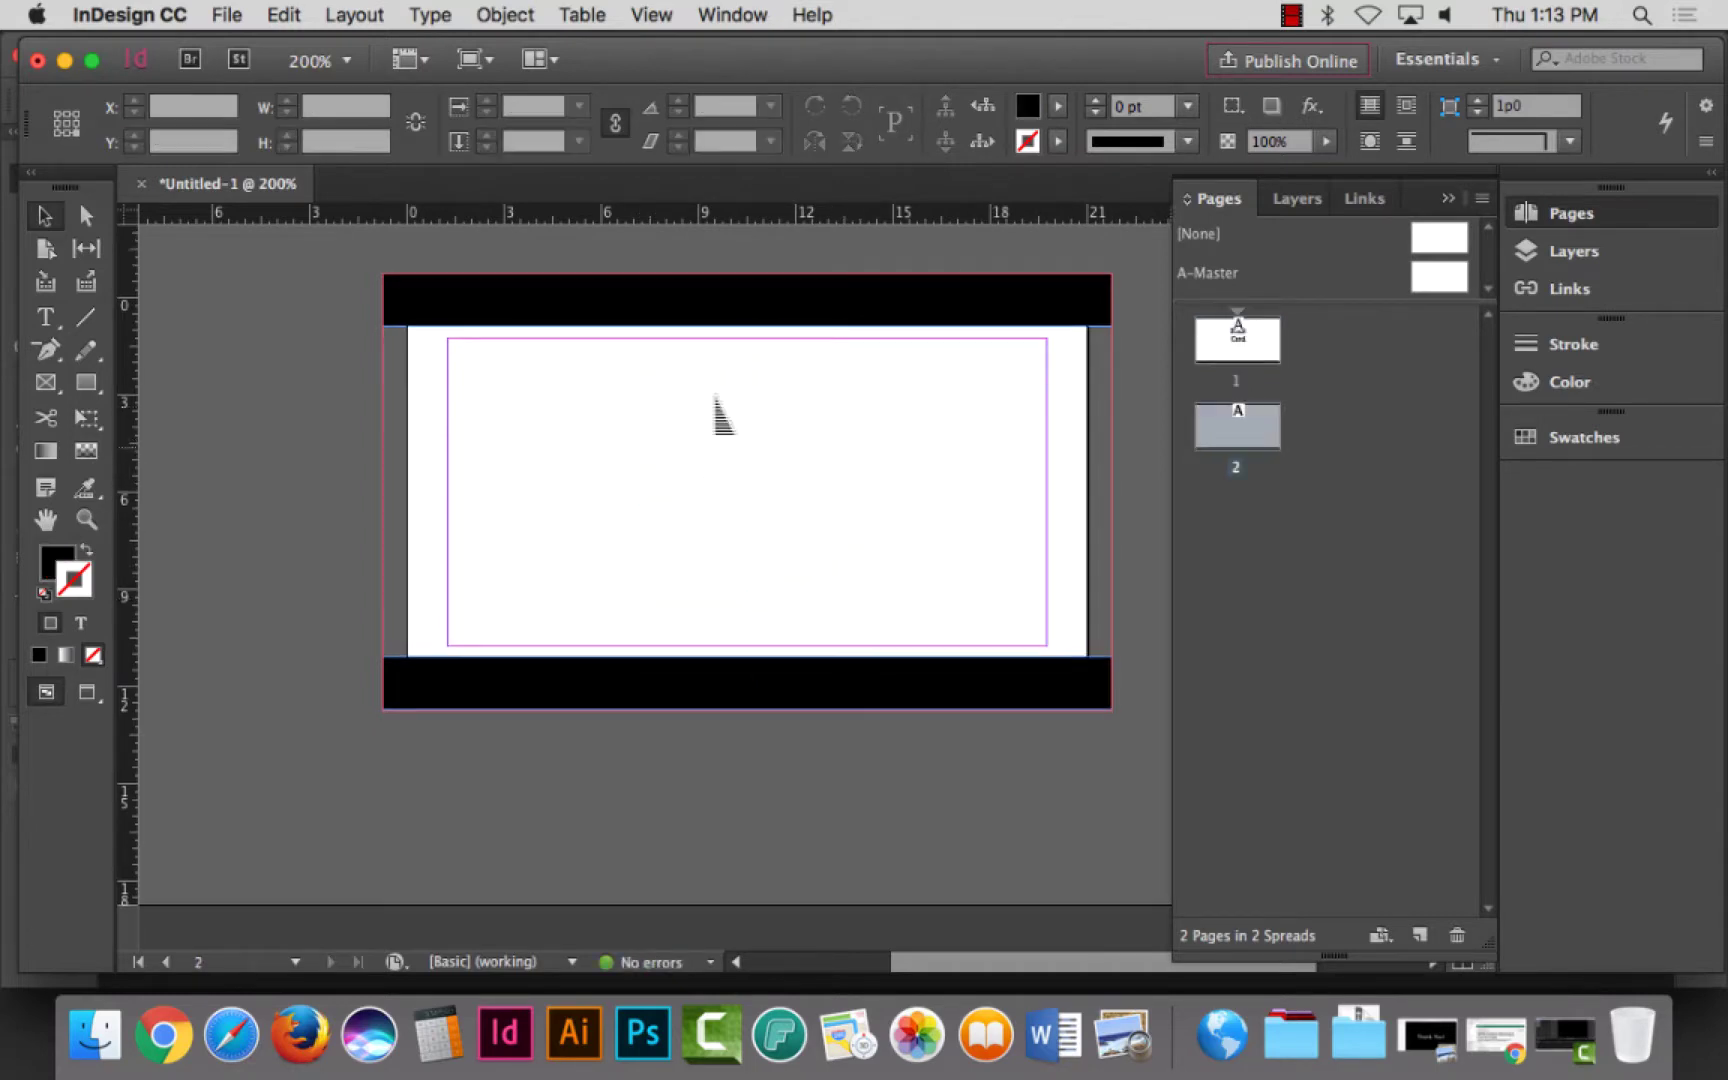
{"action": "left_click", "coordinate": [284, 14]}
{"action": "left_click", "coordinate": [344, 243]}
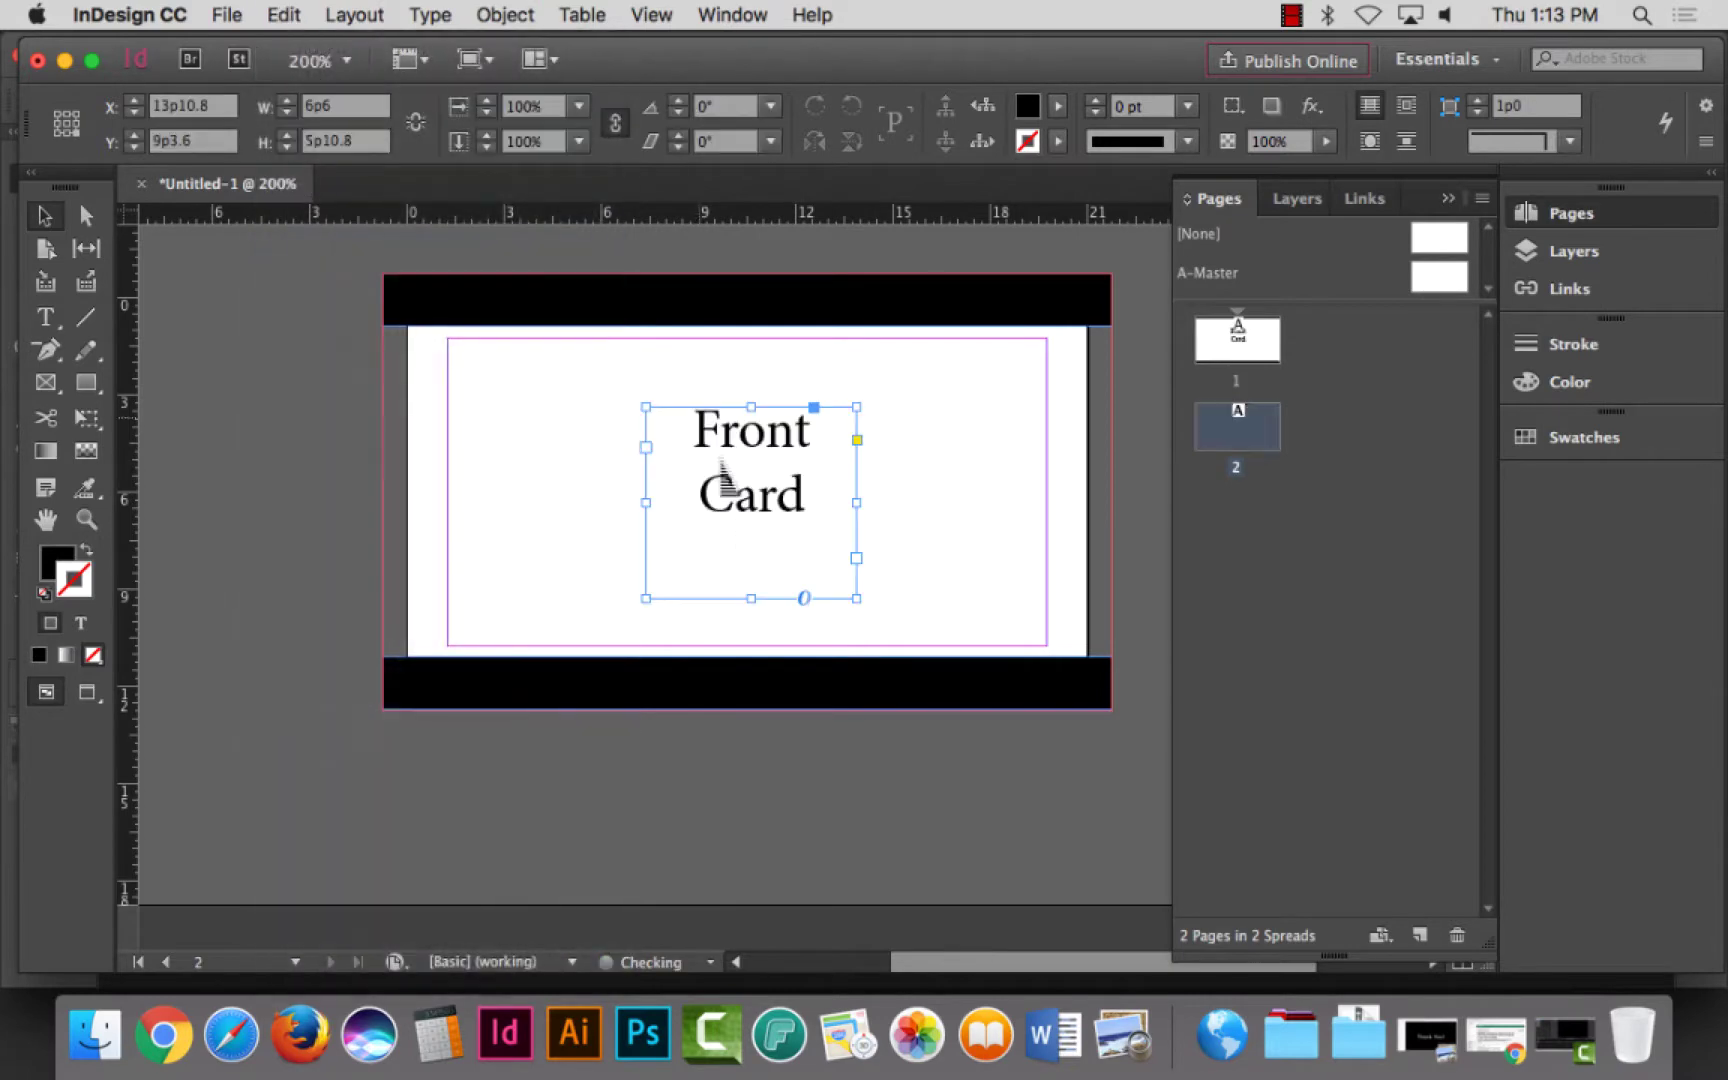
Step: Replace the word "Front" with "Back" in the text on page 2
{"action": "double_click", "coordinate": [752, 430]}
{"action": "double_click", "coordinate": [754, 430]}
{"action": "type", "text": "B"}
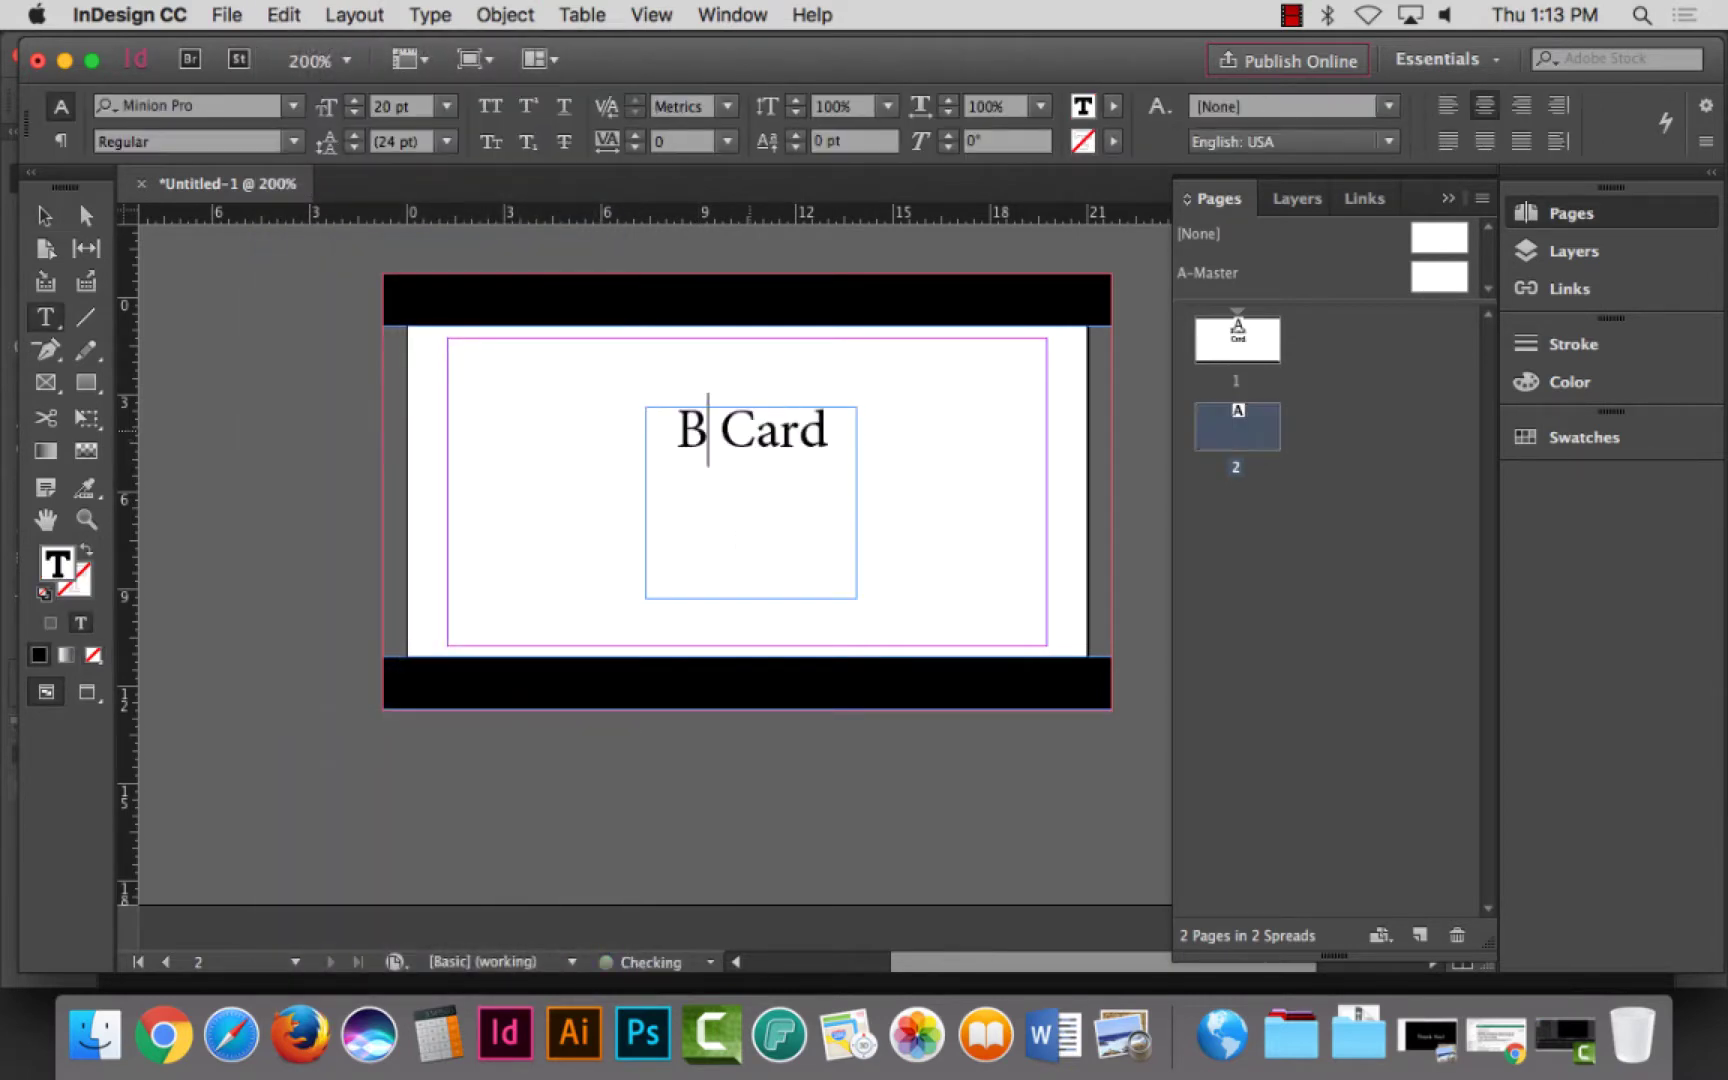
{"action": "type", "text": "ack"}
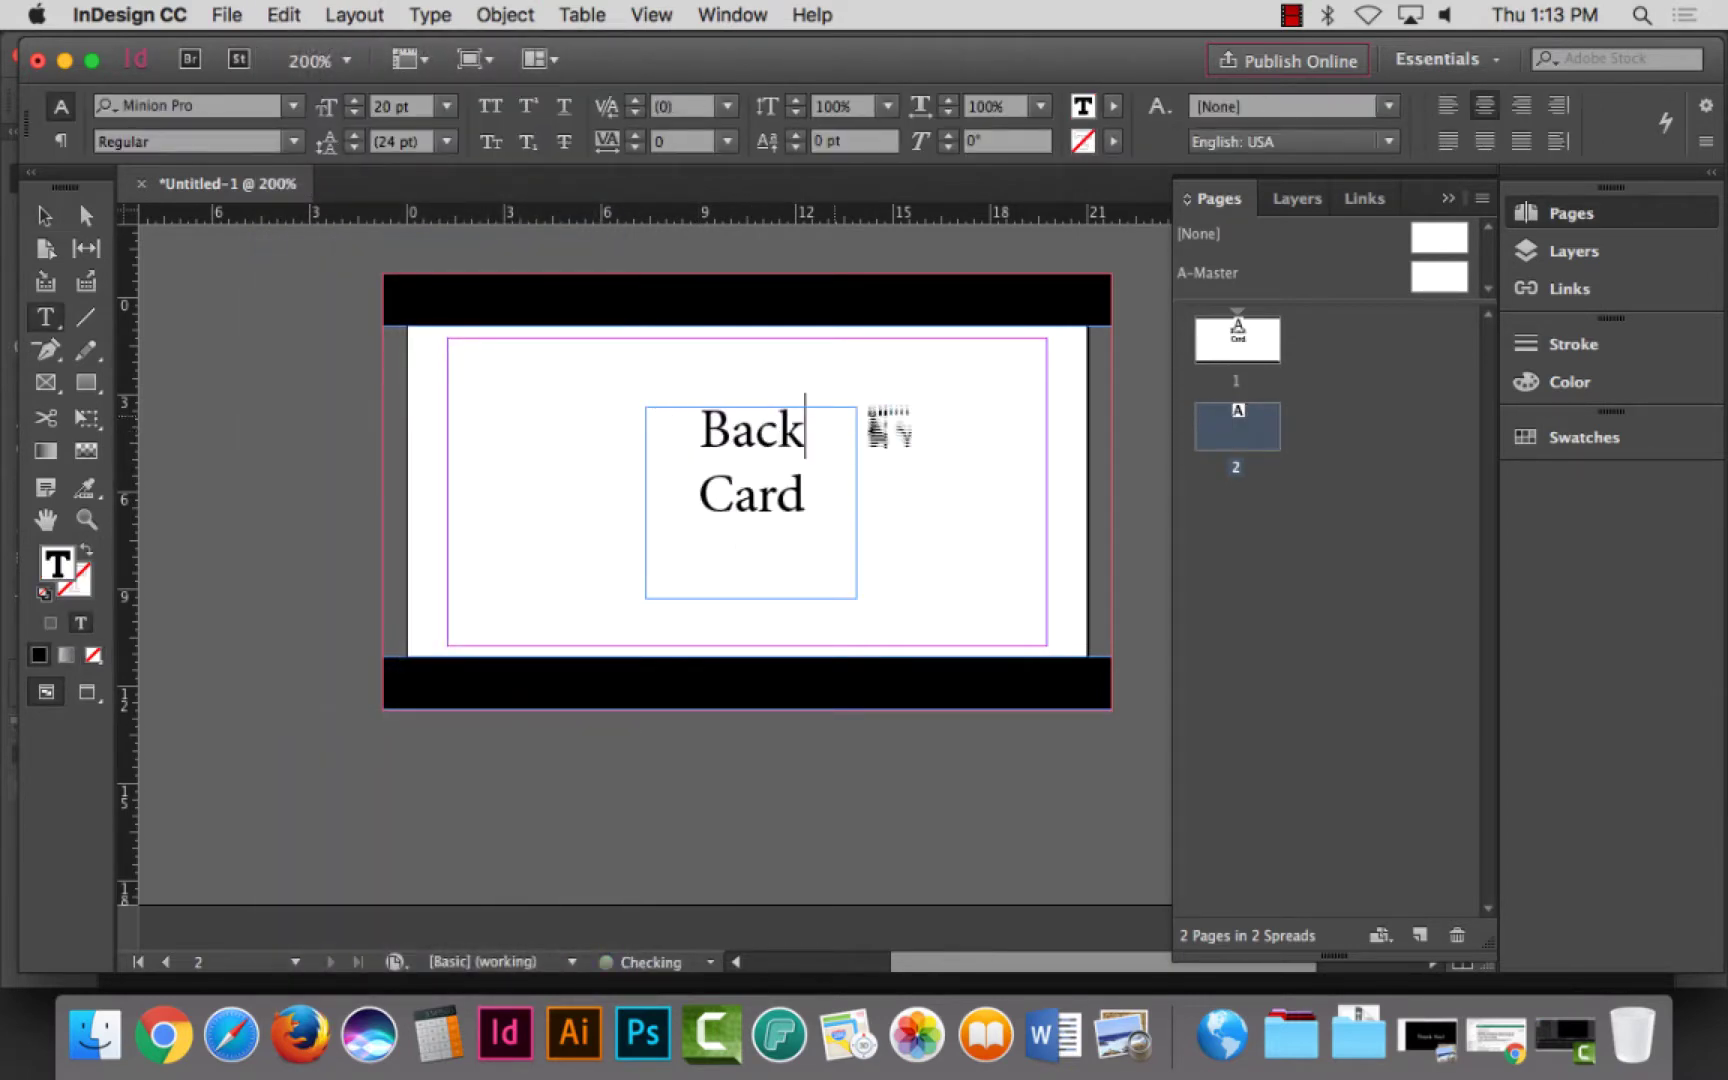
Step: Return to page 1 and view the card in Preview mode without guides or bleed
{"action": "key", "text": "shift+Page_Up"}
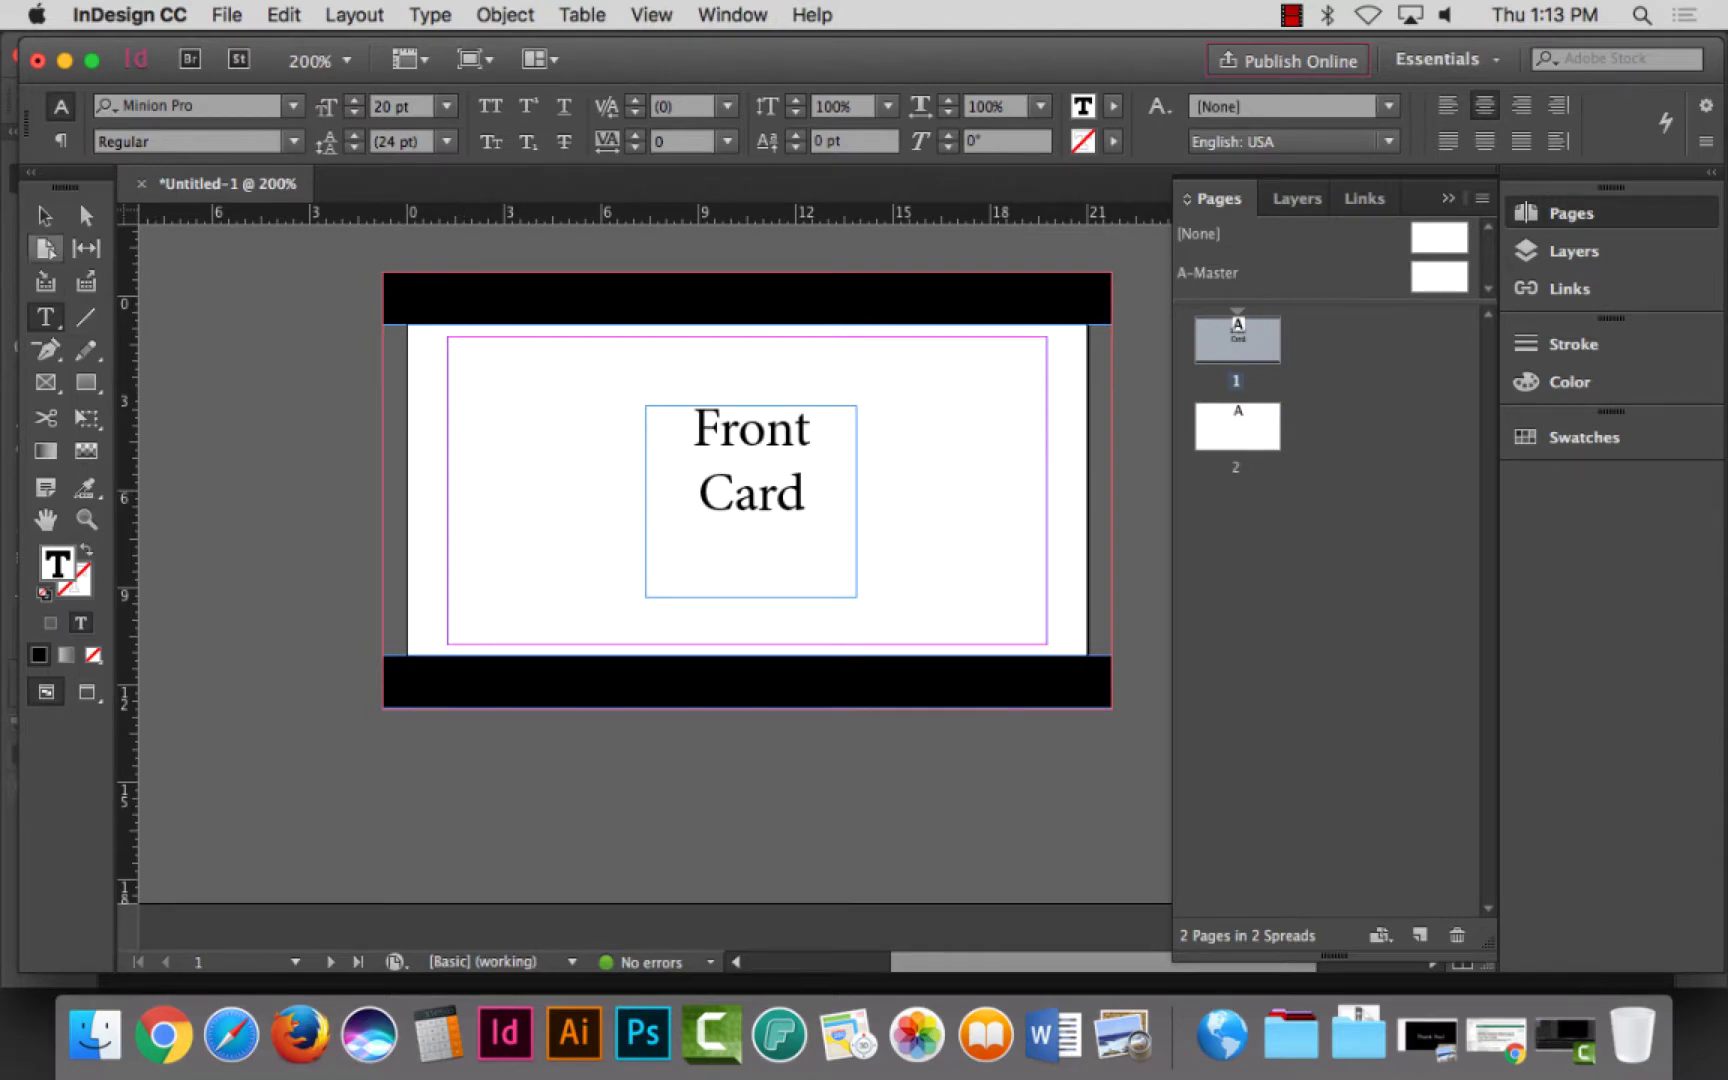
{"action": "left_click", "coordinate": [44, 215]}
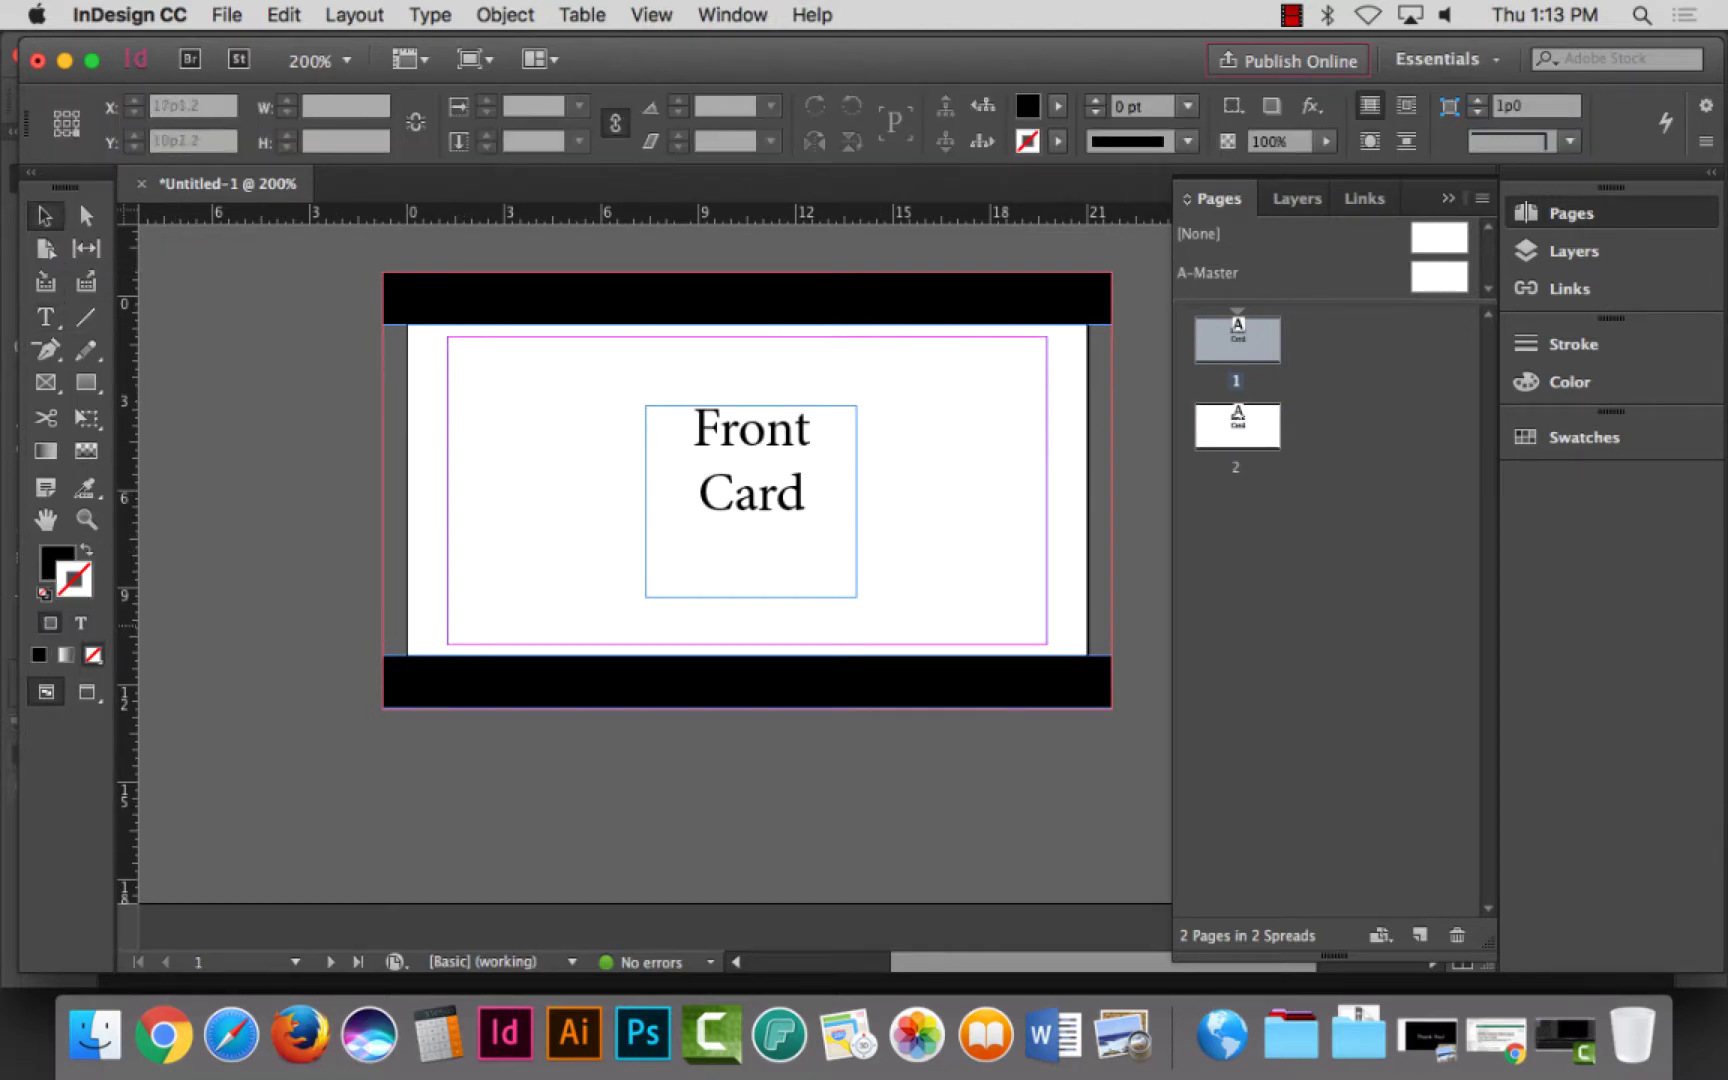
{"action": "key", "text": "w"}
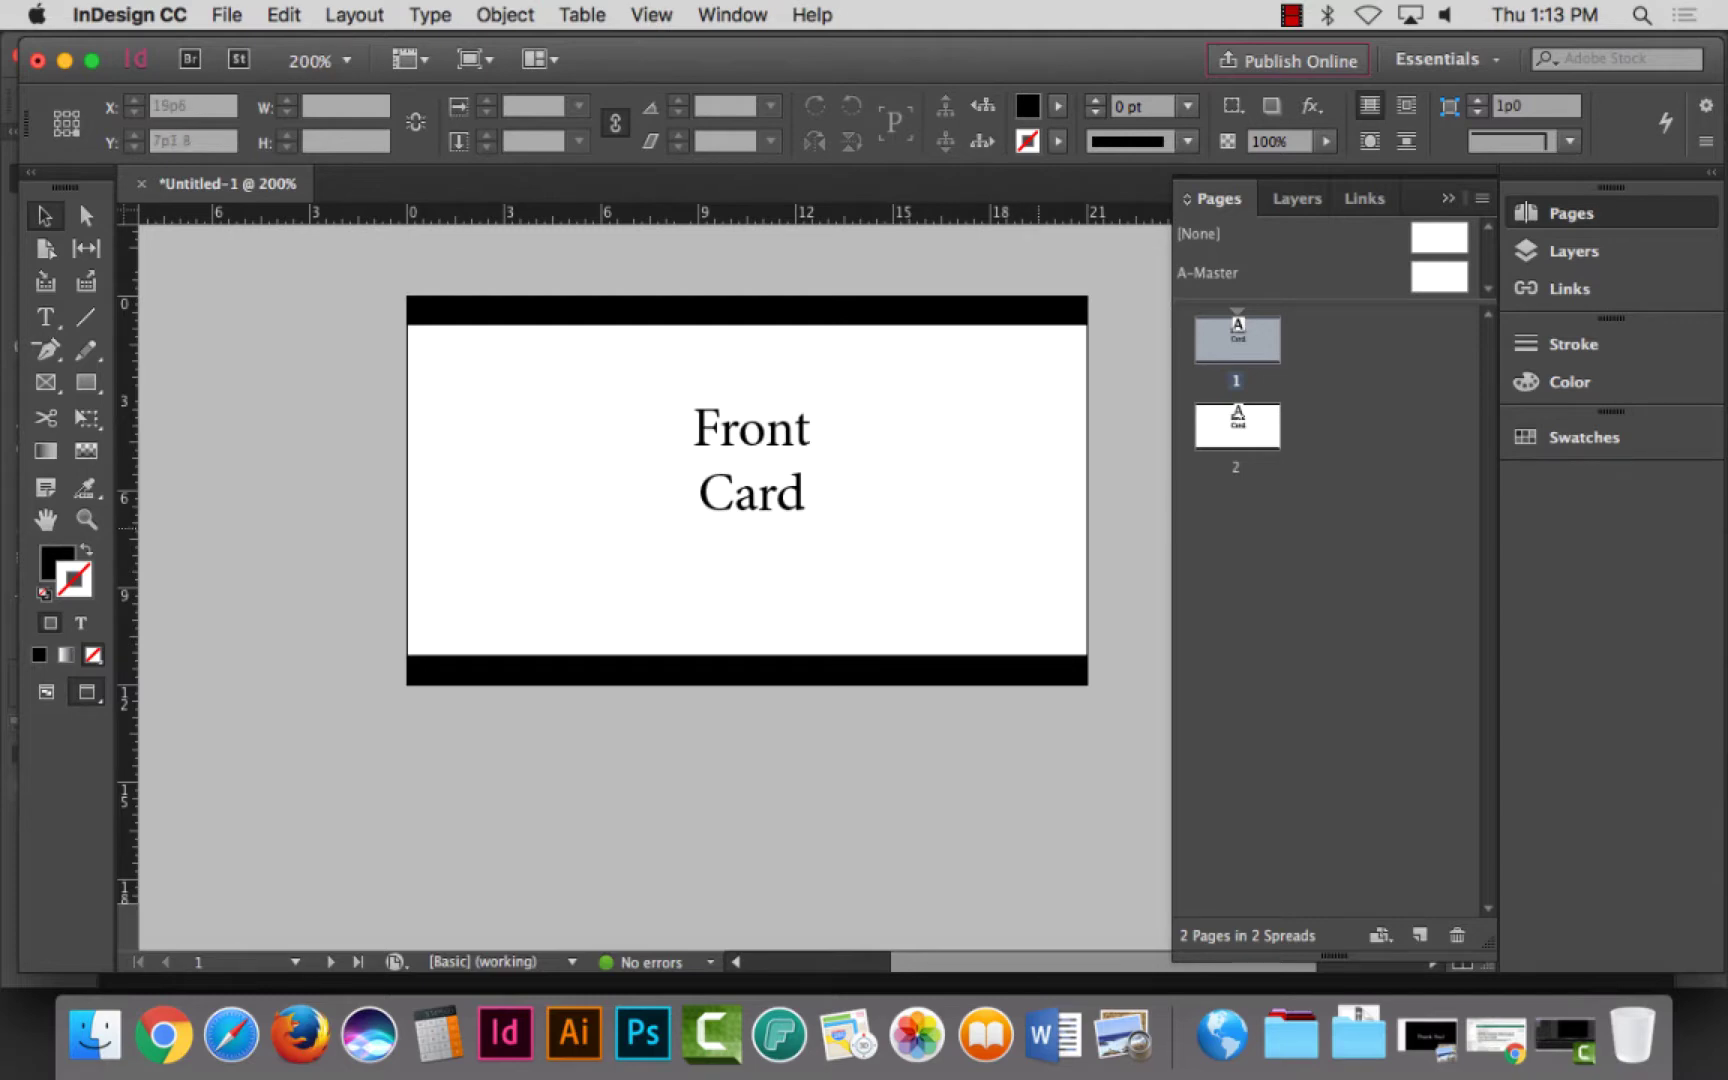
Step: Compare the card with and without its bleed and guides by toggling Preview mode, ending in Normal view
{"action": "key", "text": "w"}
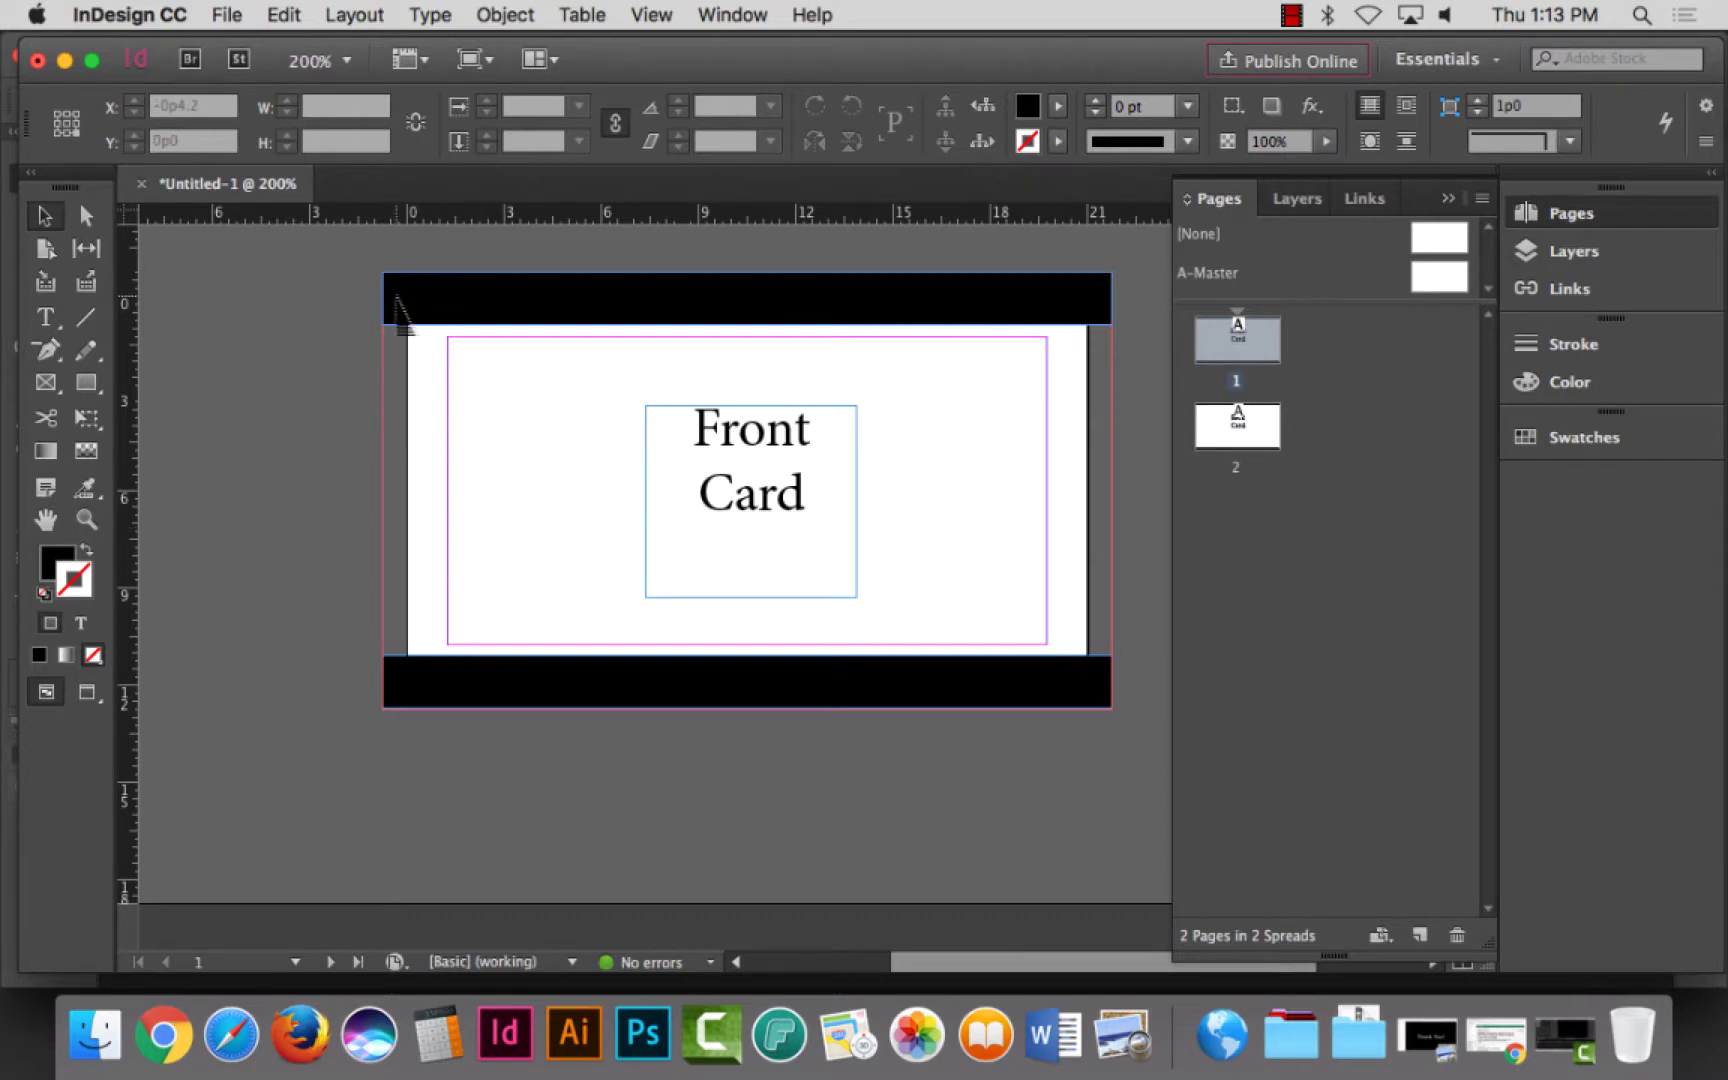
{"action": "key", "text": "w"}
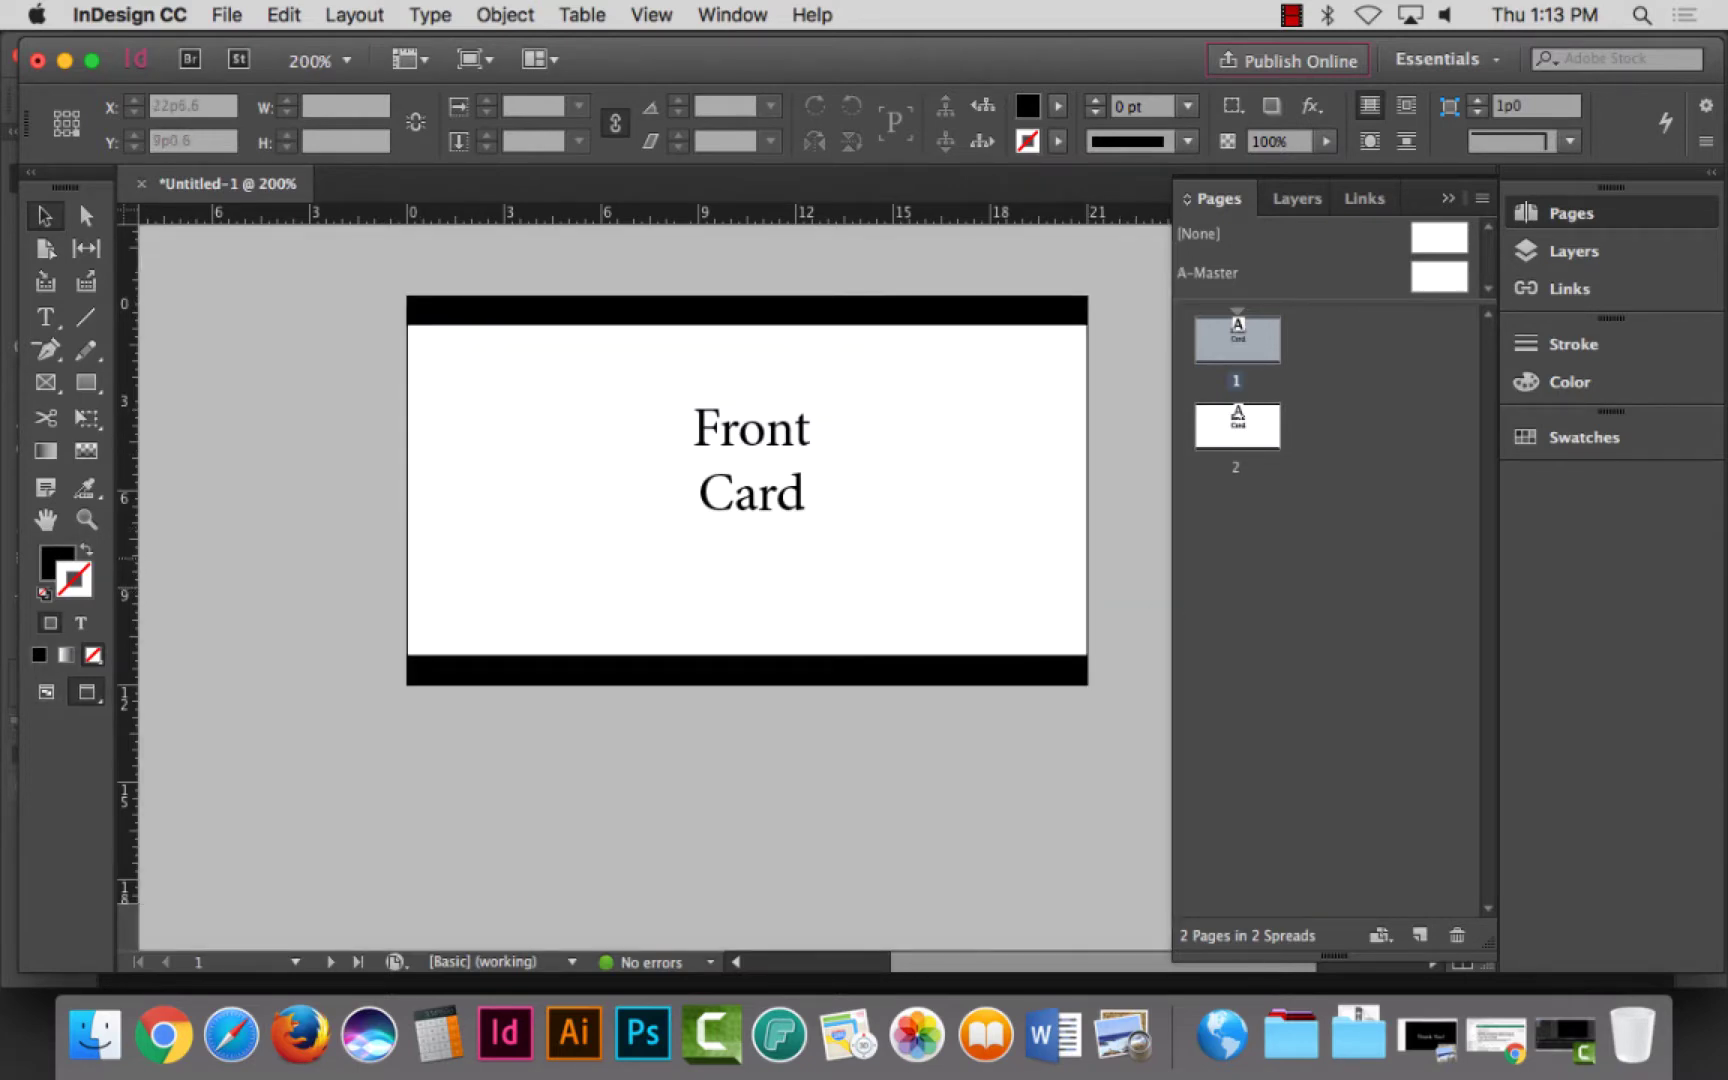
{"action": "key", "text": "w"}
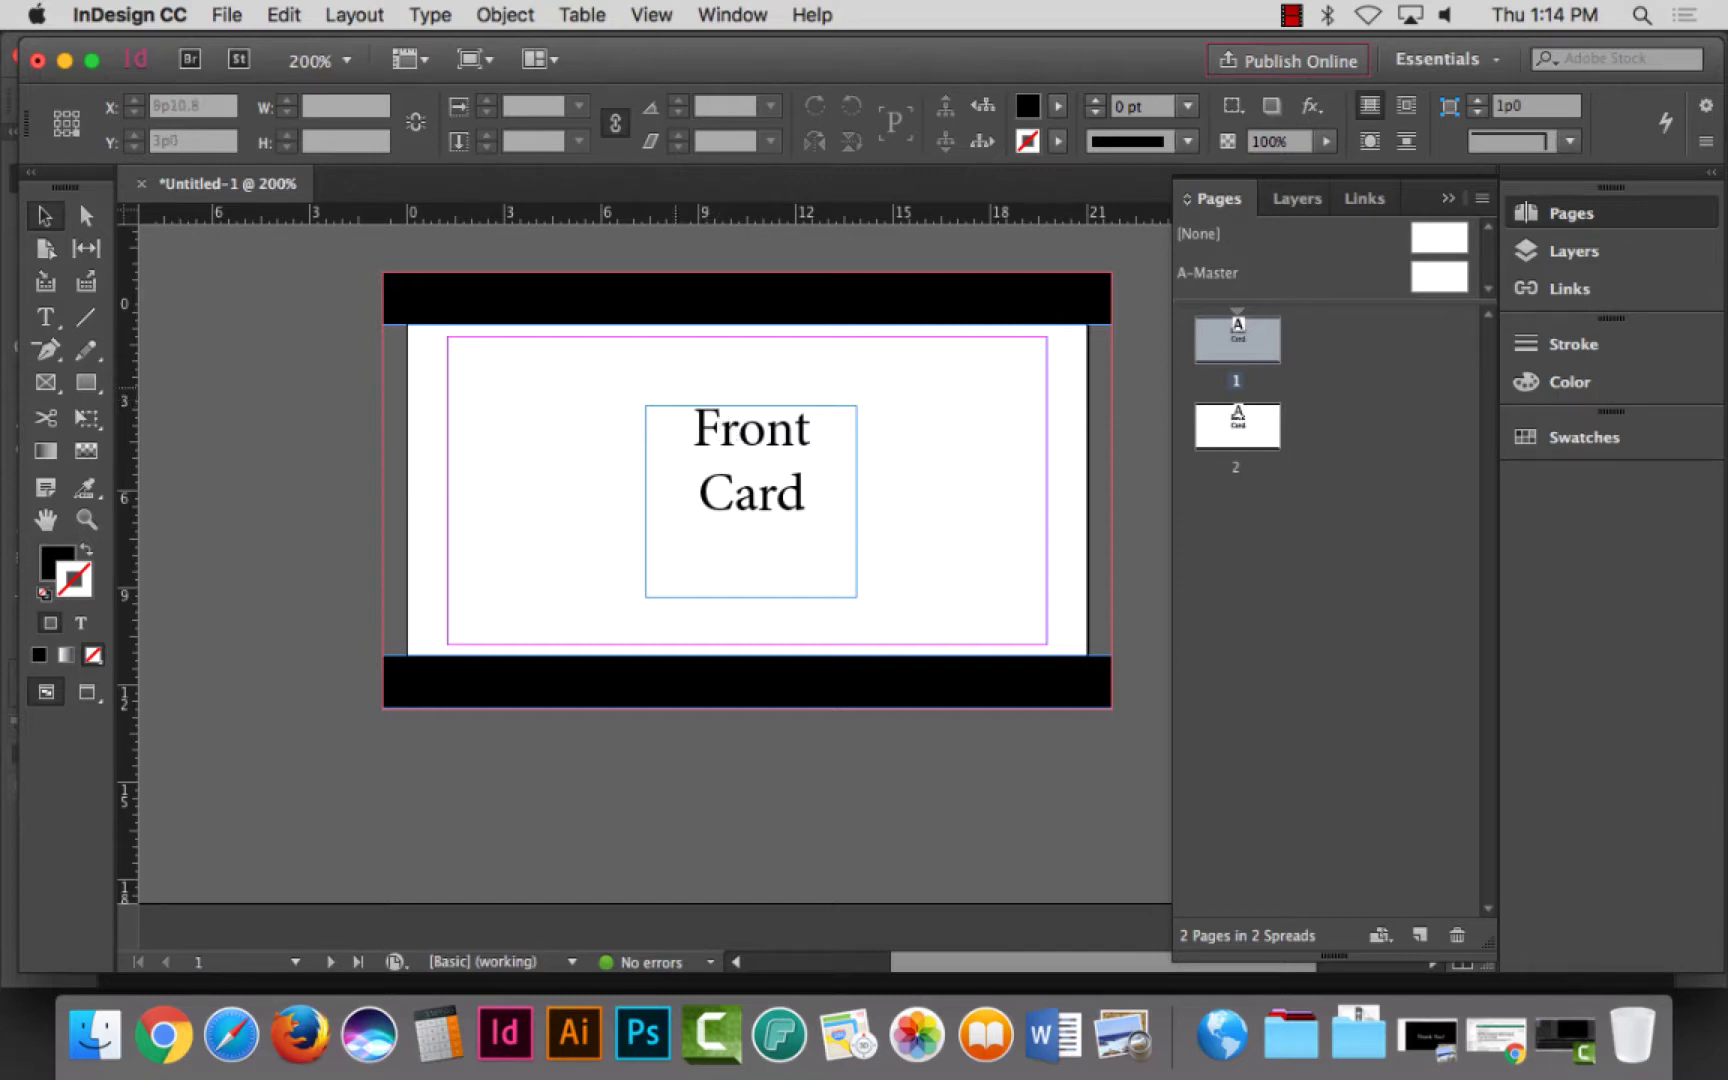
Step: Zoom in on the page's upper-left corner and hide Layer 1
{"action": "left_click", "coordinate": [86, 519]}
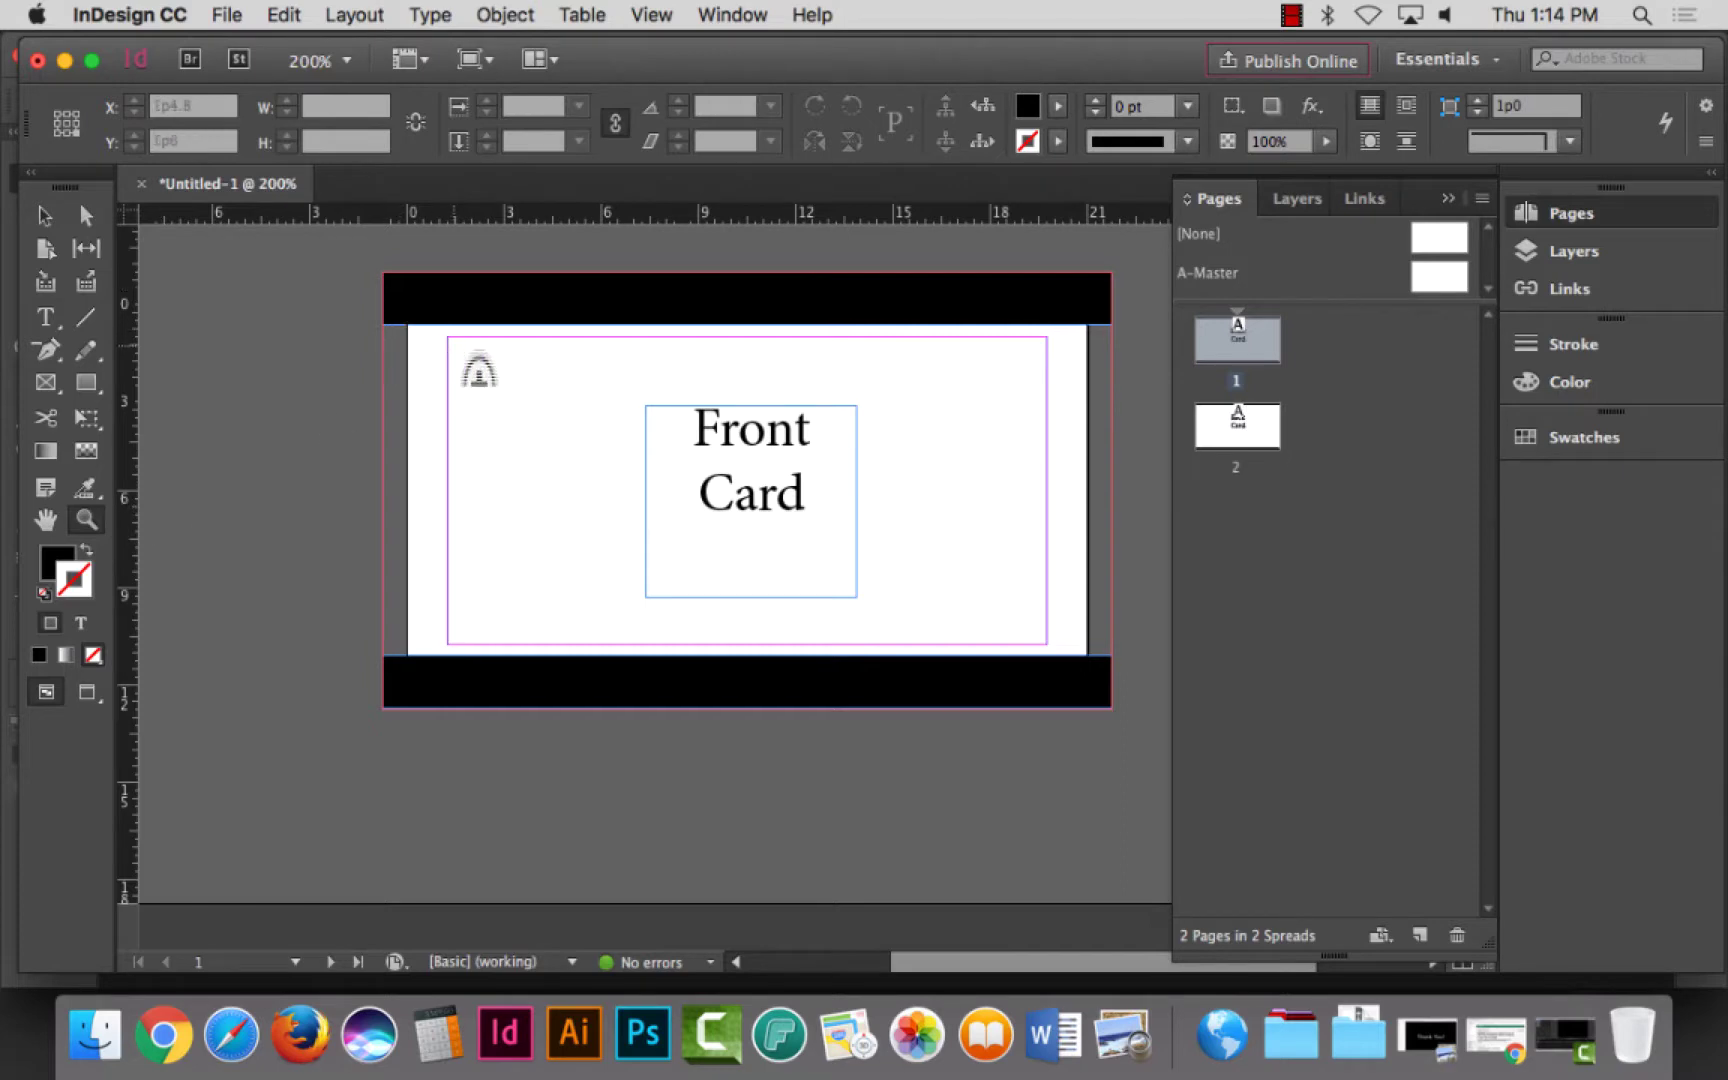
{"action": "left_click_drag", "start_coordinate": [476, 362], "coordinate": [355, 258]}
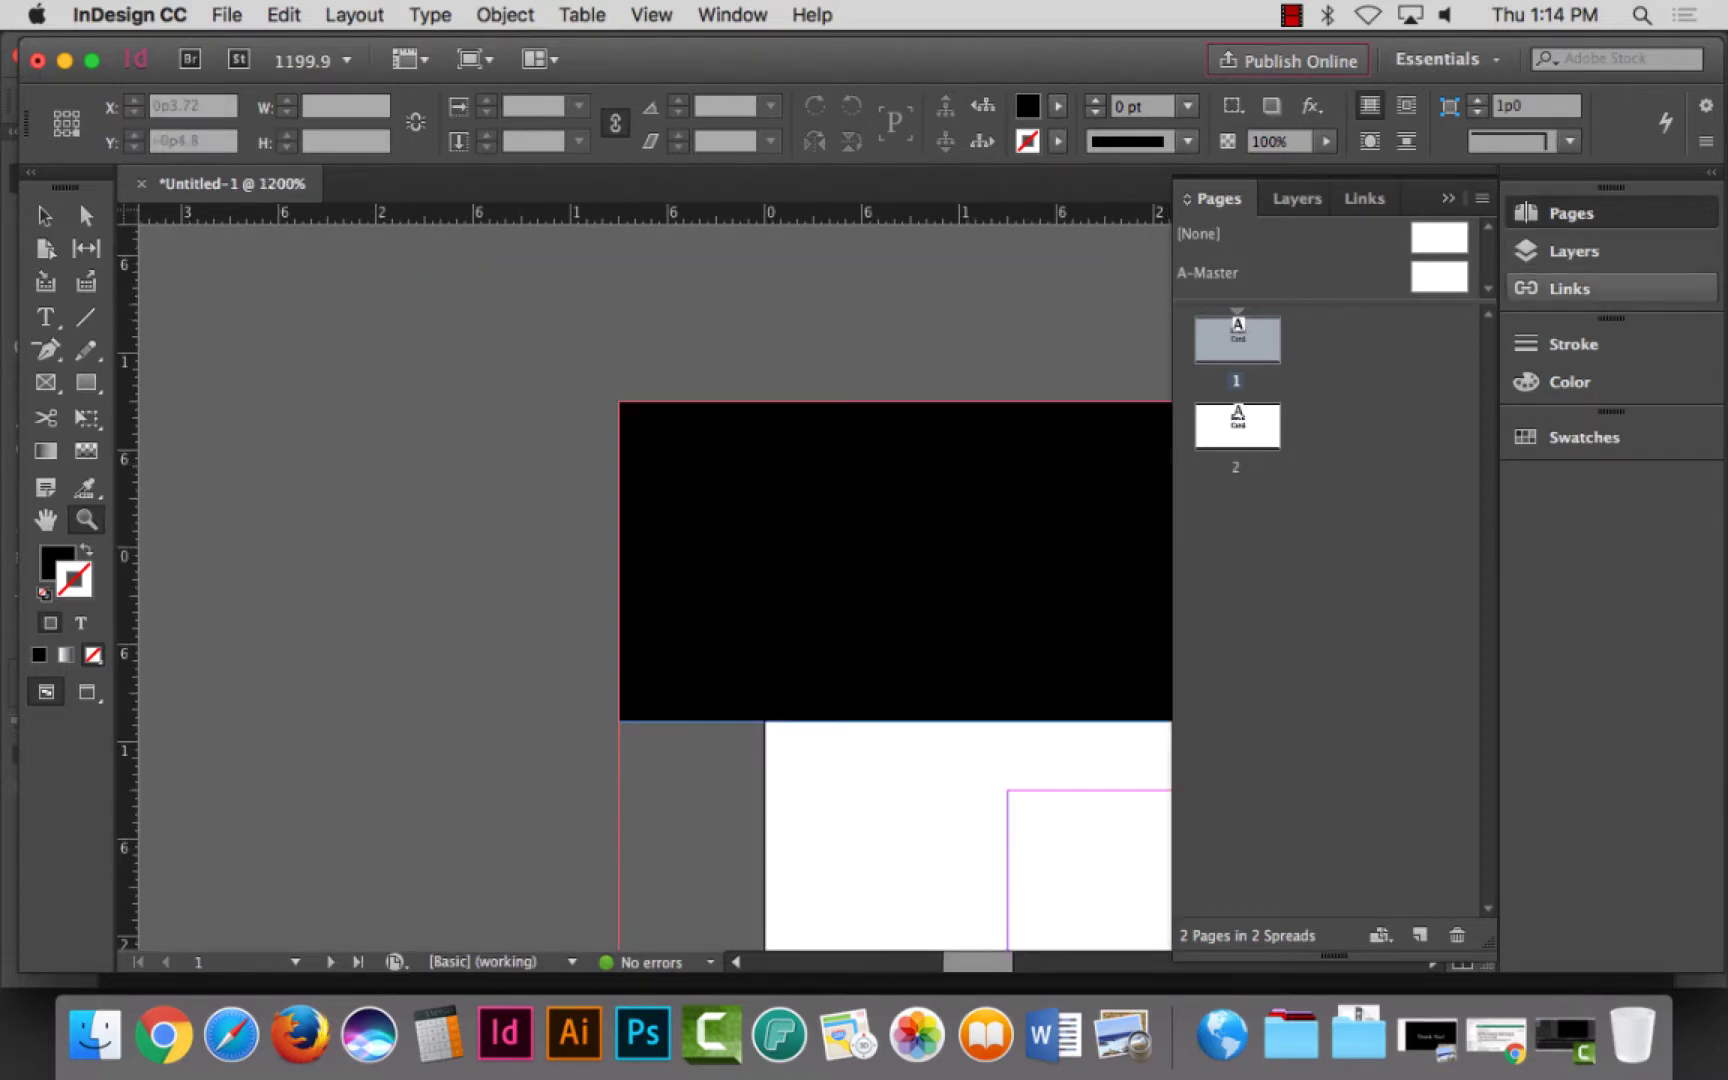
{"action": "left_click", "coordinate": [1575, 251]}
{"action": "left_click", "coordinate": [1188, 234]}
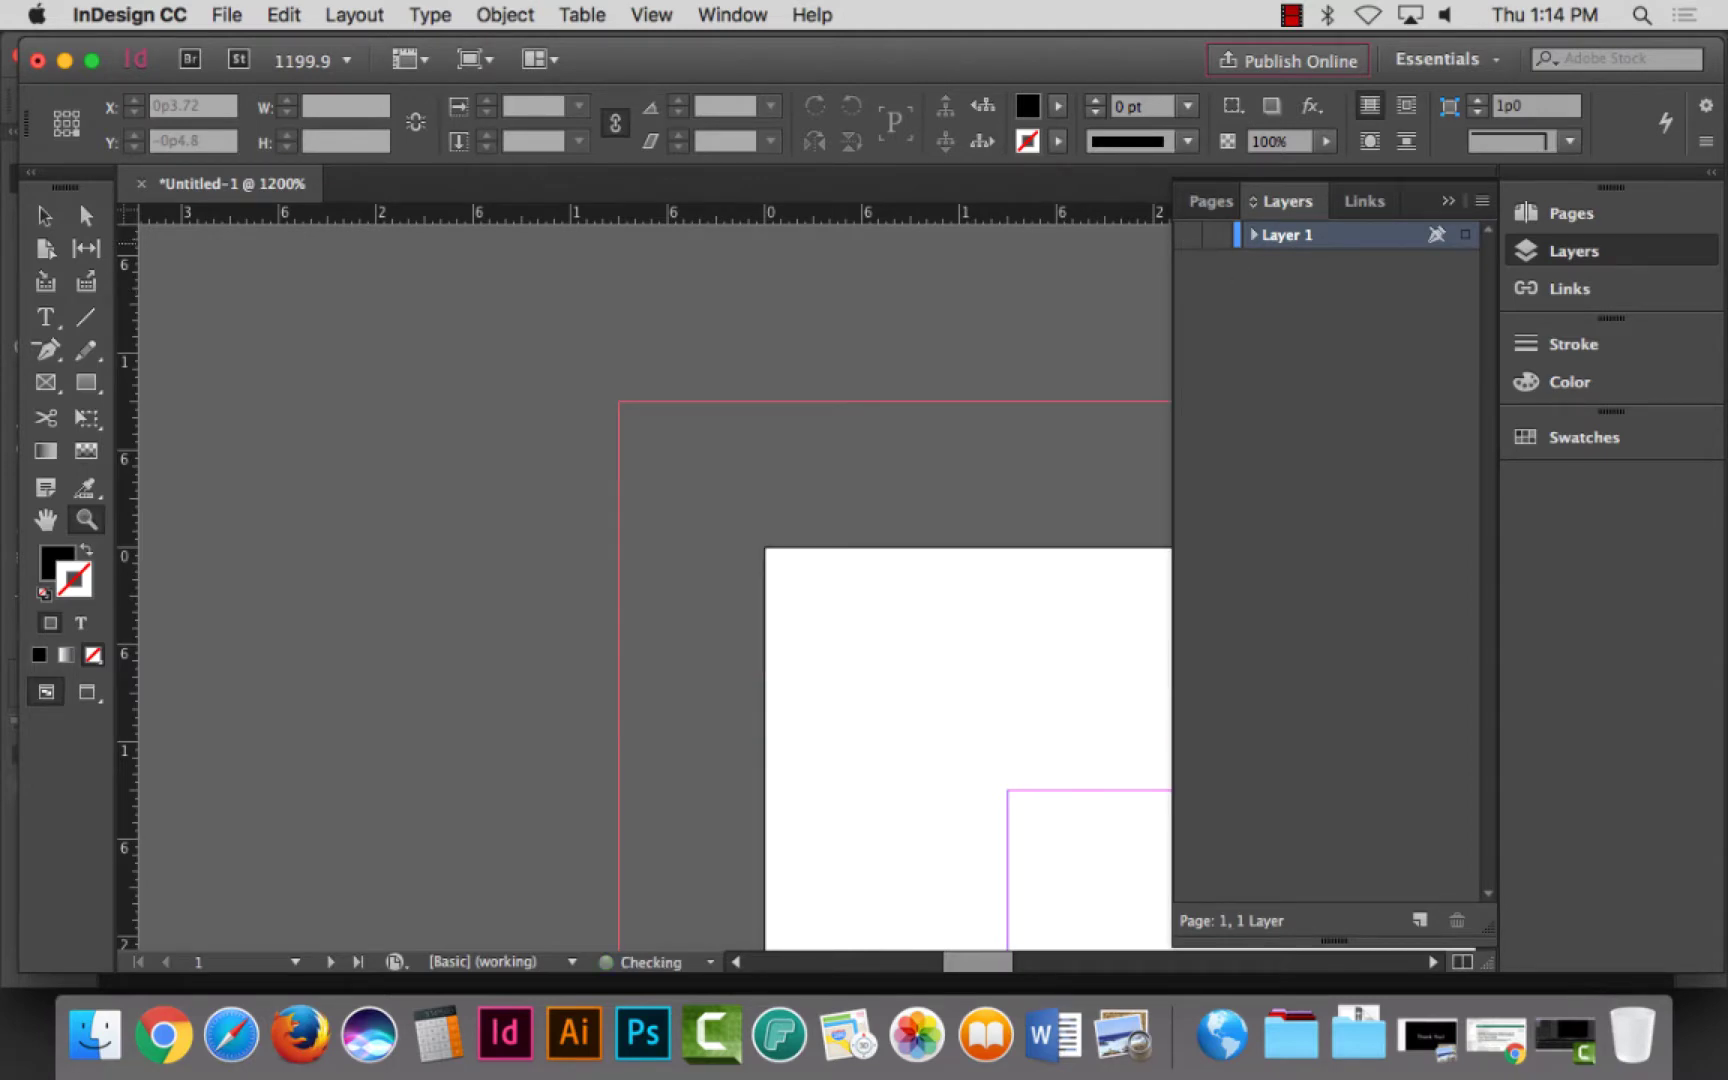
Step: Create a new layer and name it "Crop marks"
{"action": "left_click", "coordinate": [1420, 920]}
{"action": "double_click", "coordinate": [1320, 238]}
{"action": "type", "text": "Crop"}
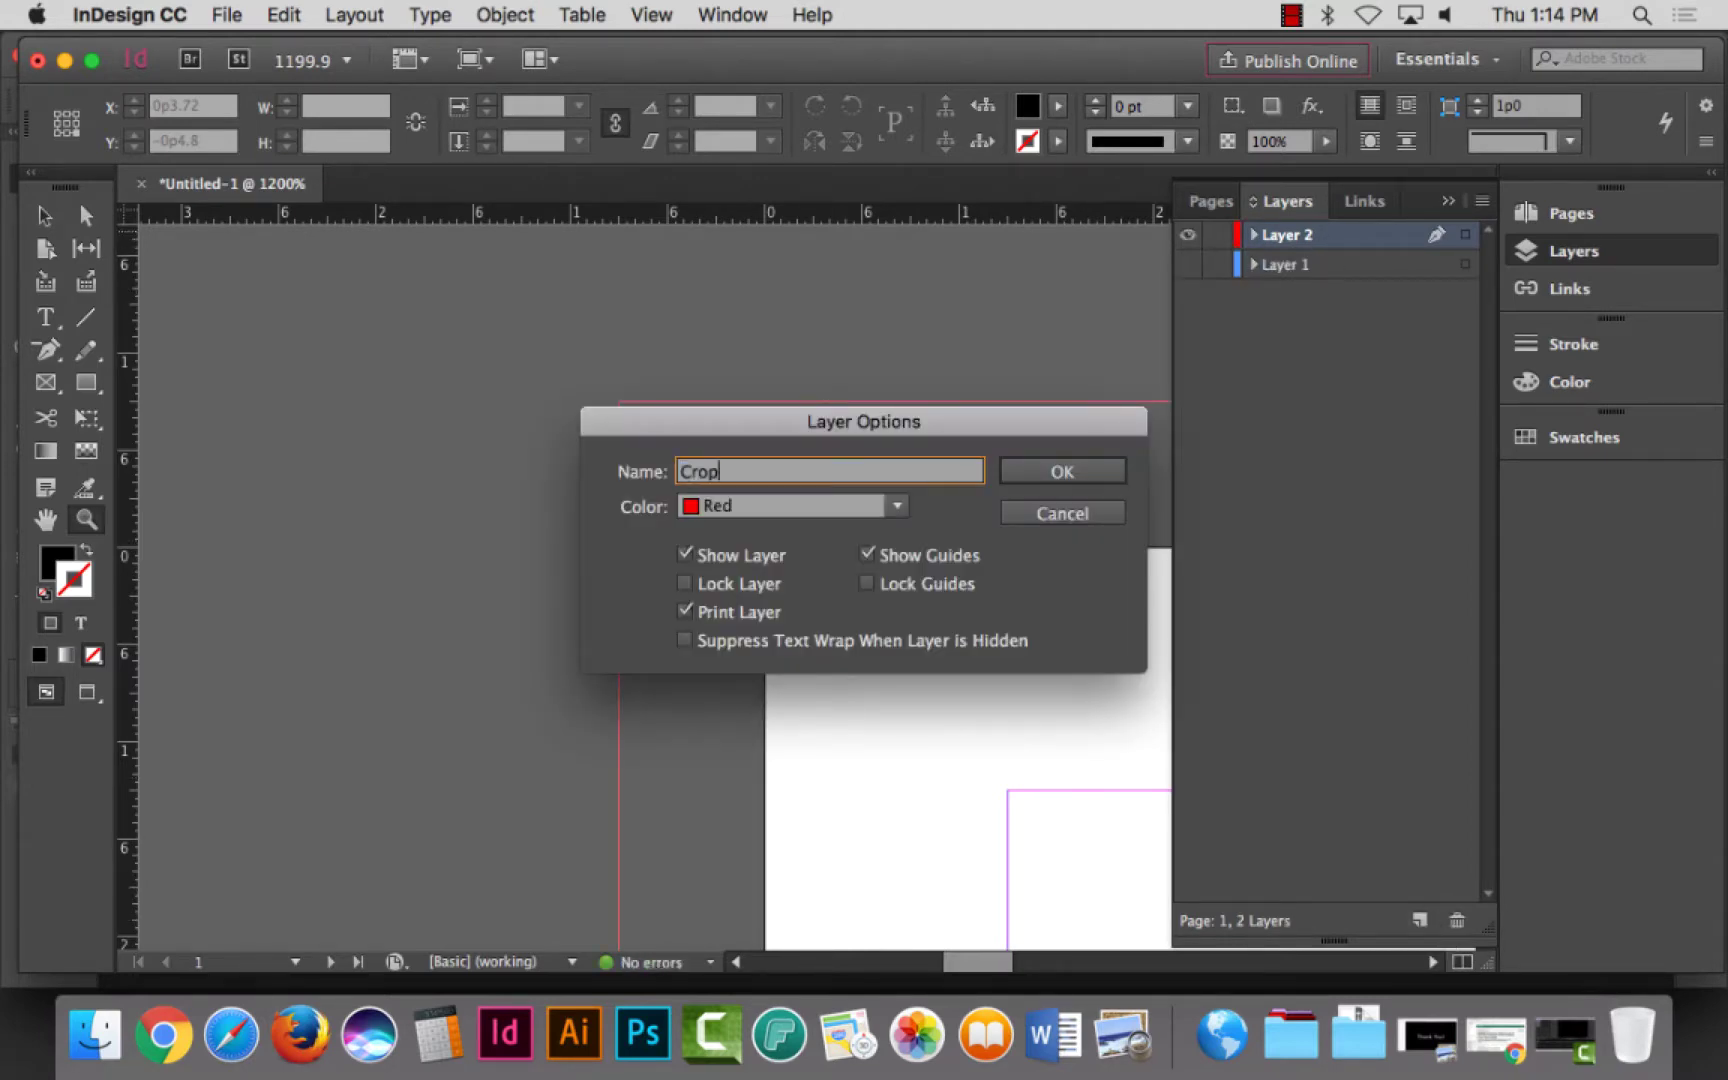
{"action": "type", "text": " marks"}
{"action": "key", "text": "Return"}
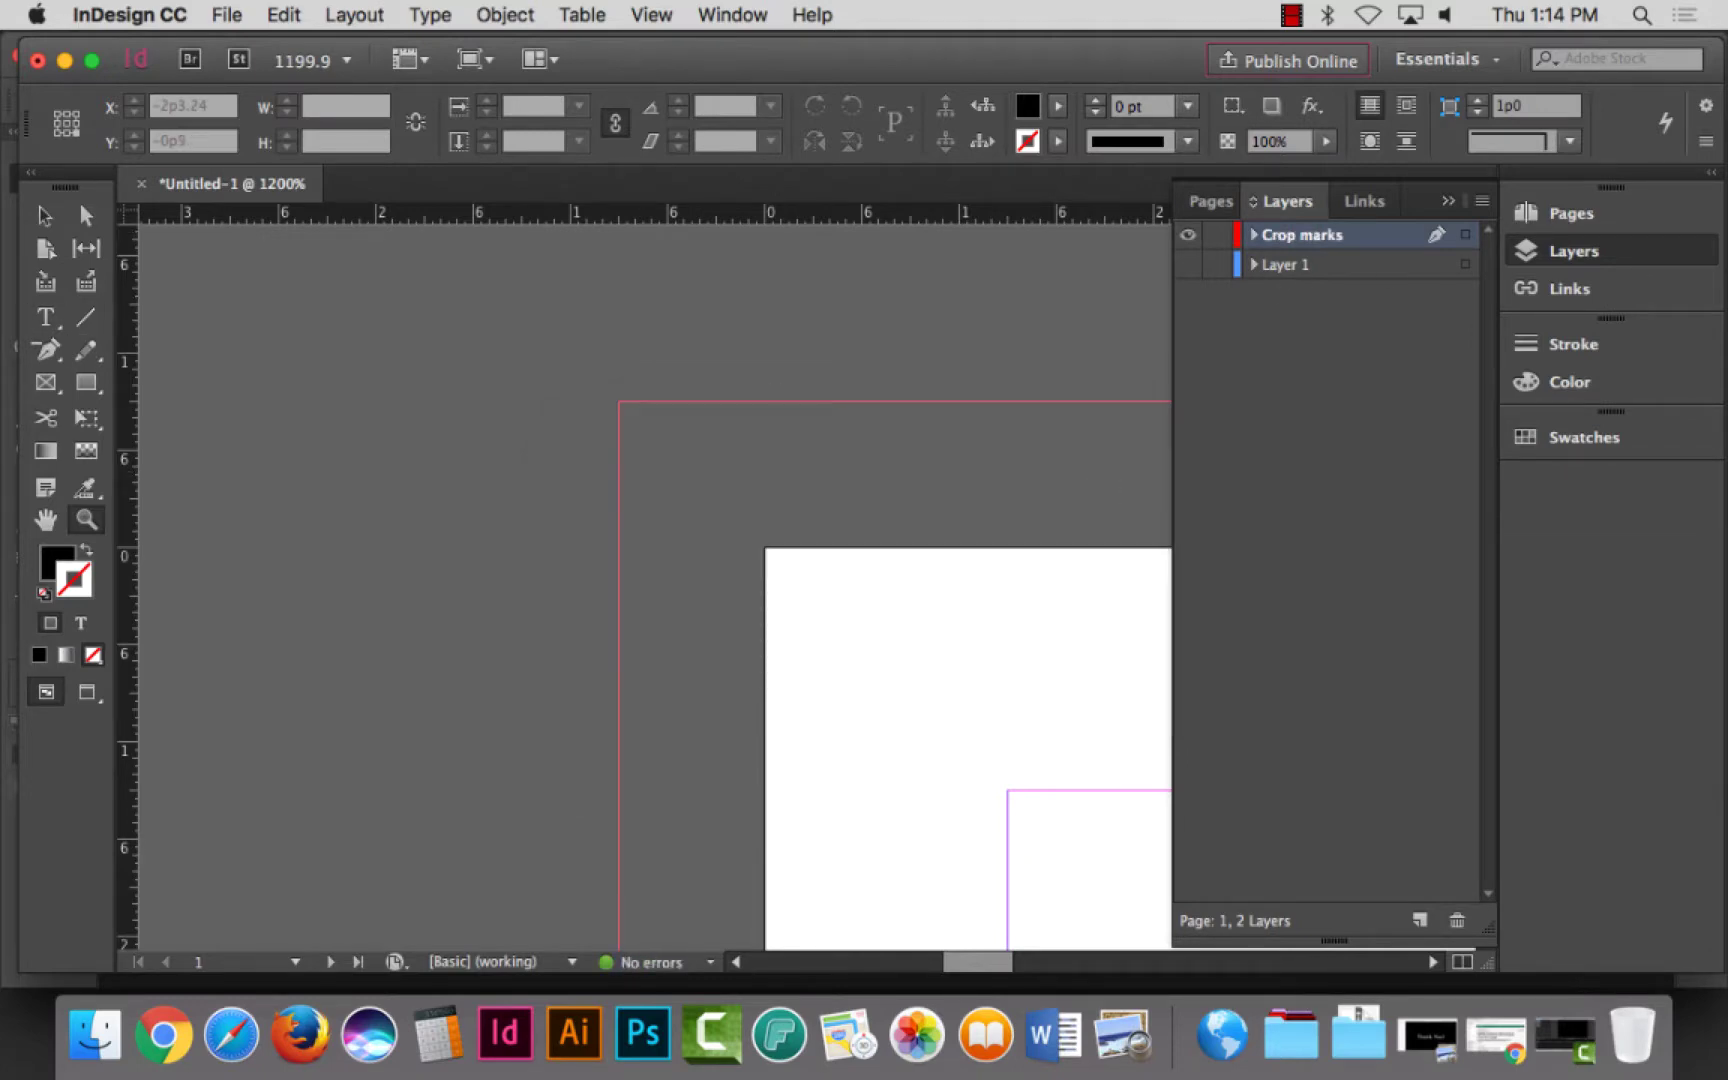
Step: Draw a 0p9 vertical line with a 0.5 pt stroke from the page's upper-left corner and move it up to start at the bleed edge
{"action": "left_click", "coordinate": [86, 317]}
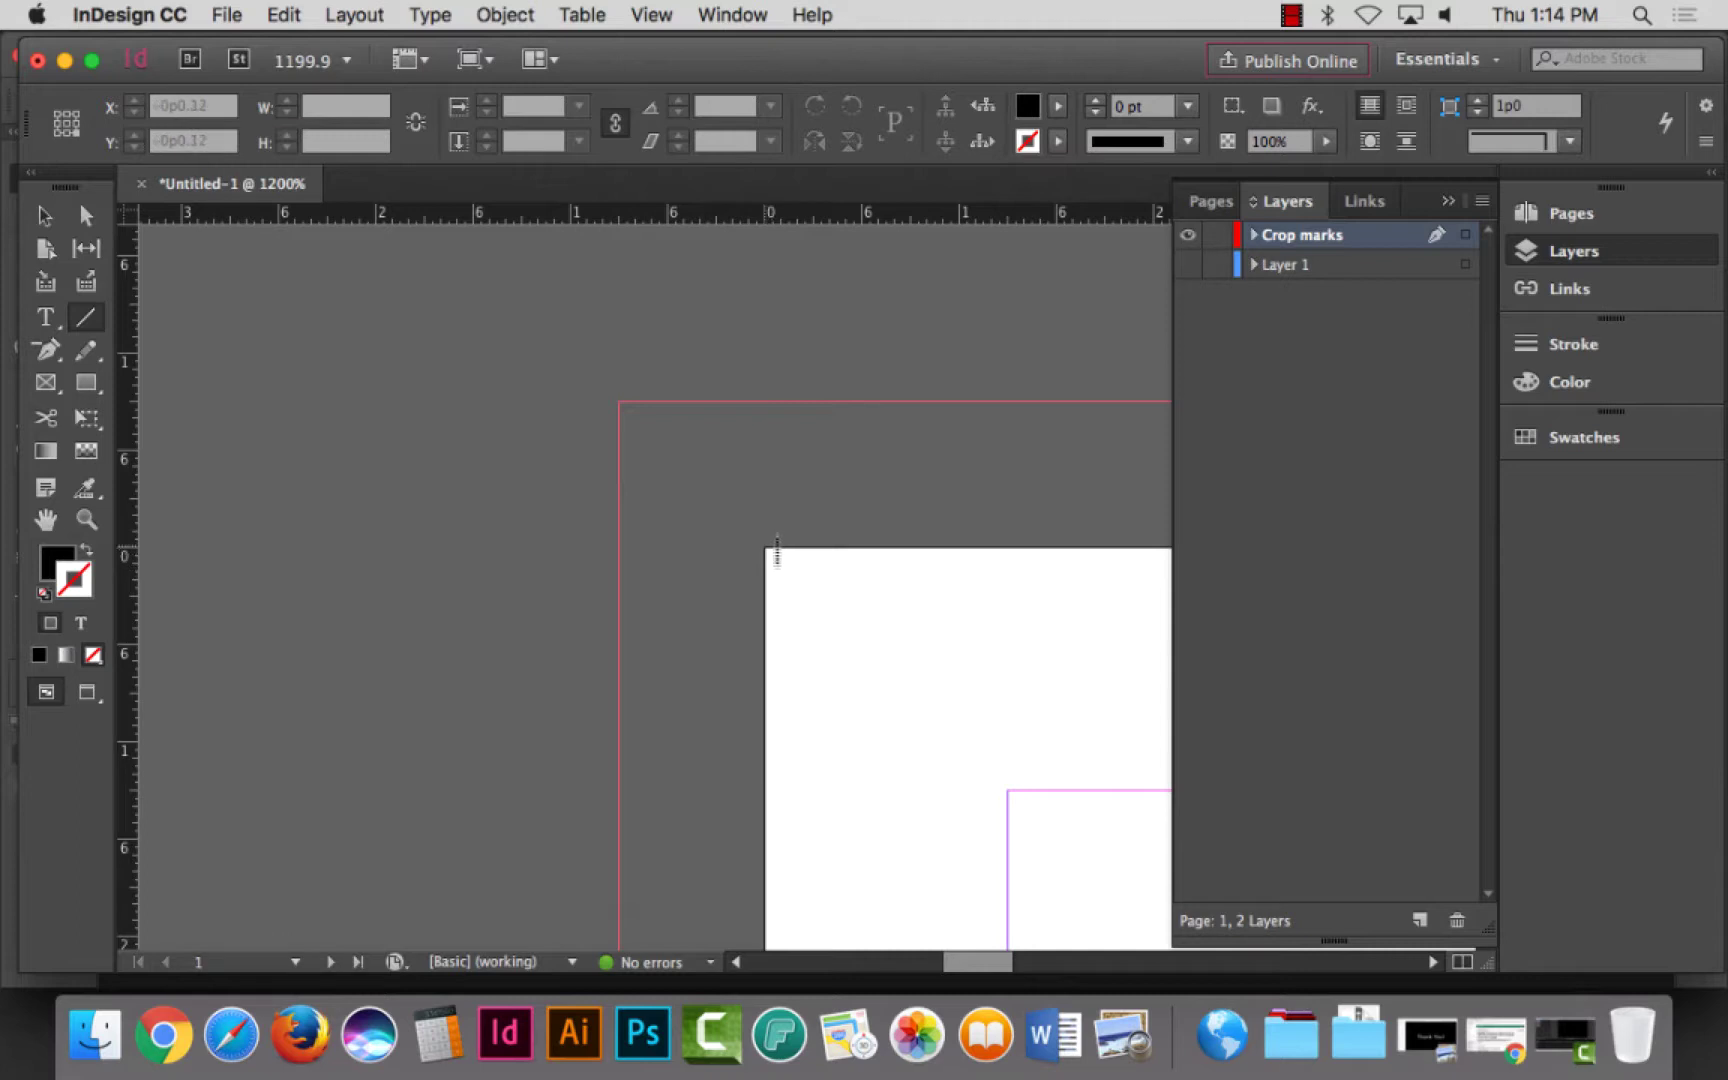
{"action": "left_click_drag", "start_coordinate": [766, 552], "coordinate": [766, 402]}
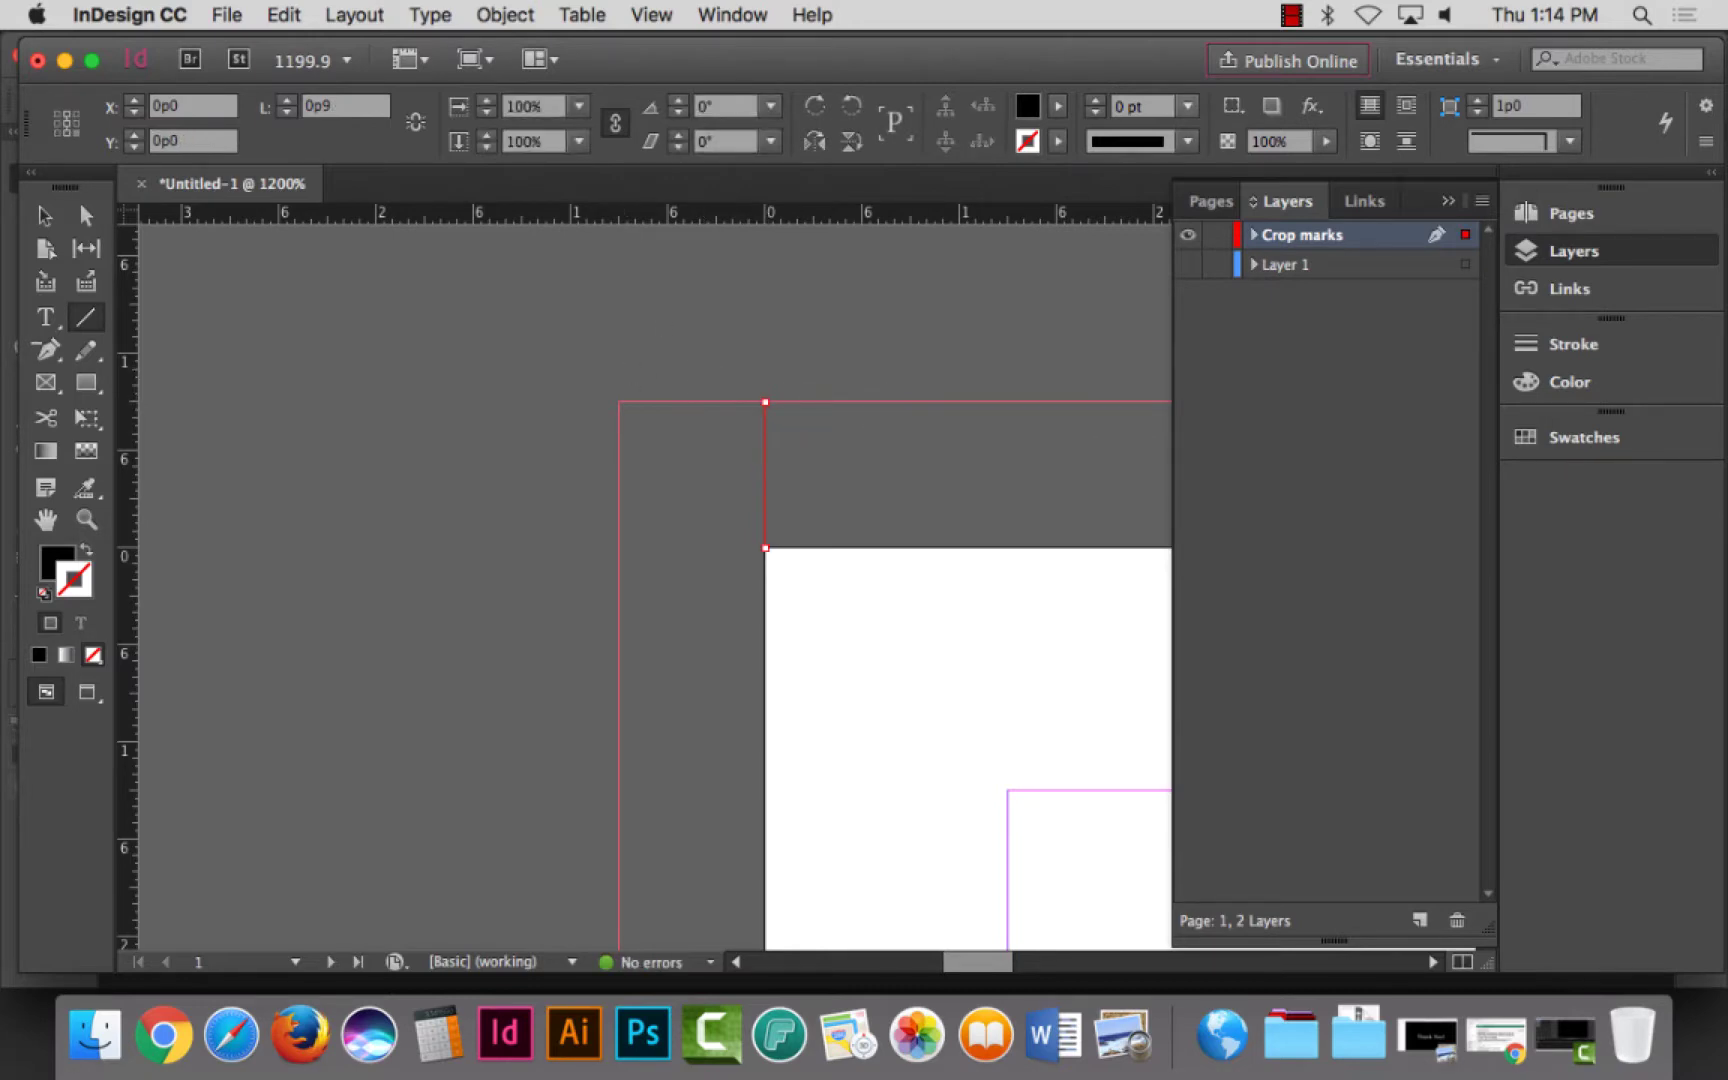
{"action": "left_click", "coordinate": [1188, 106]}
{"action": "left_click", "coordinate": [1150, 190]}
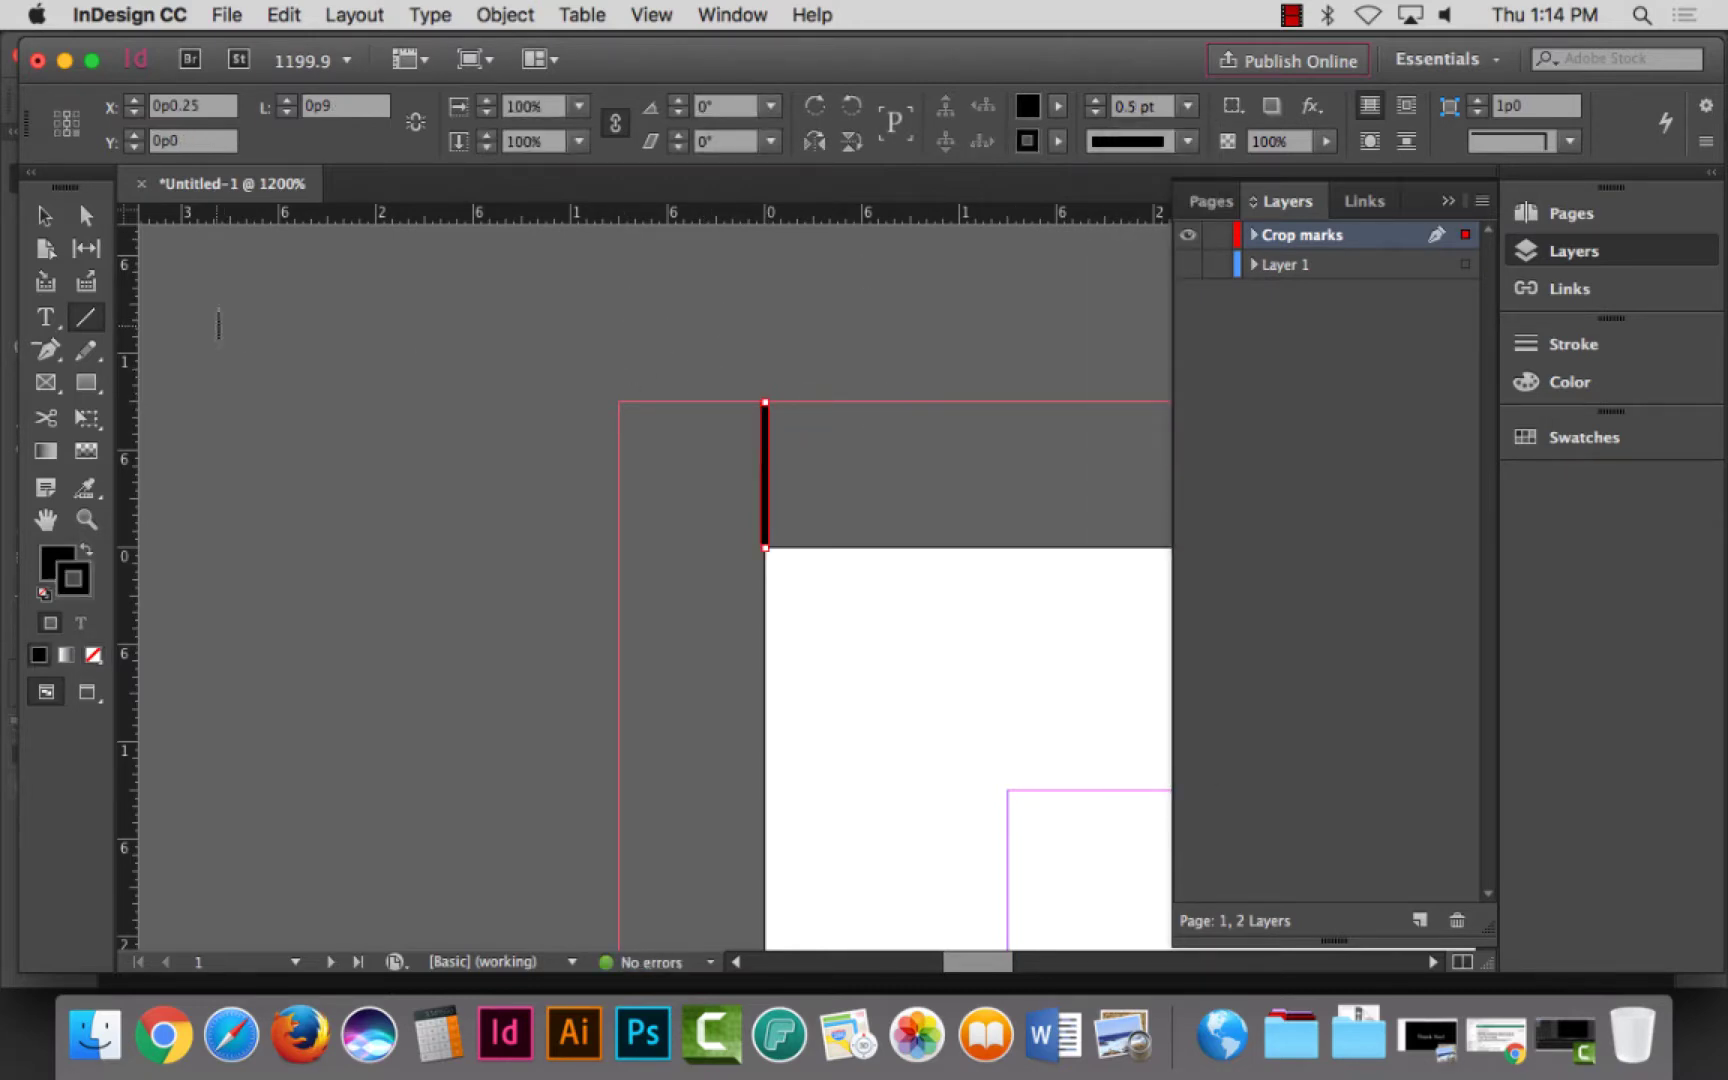
{"action": "left_click", "coordinate": [45, 215]}
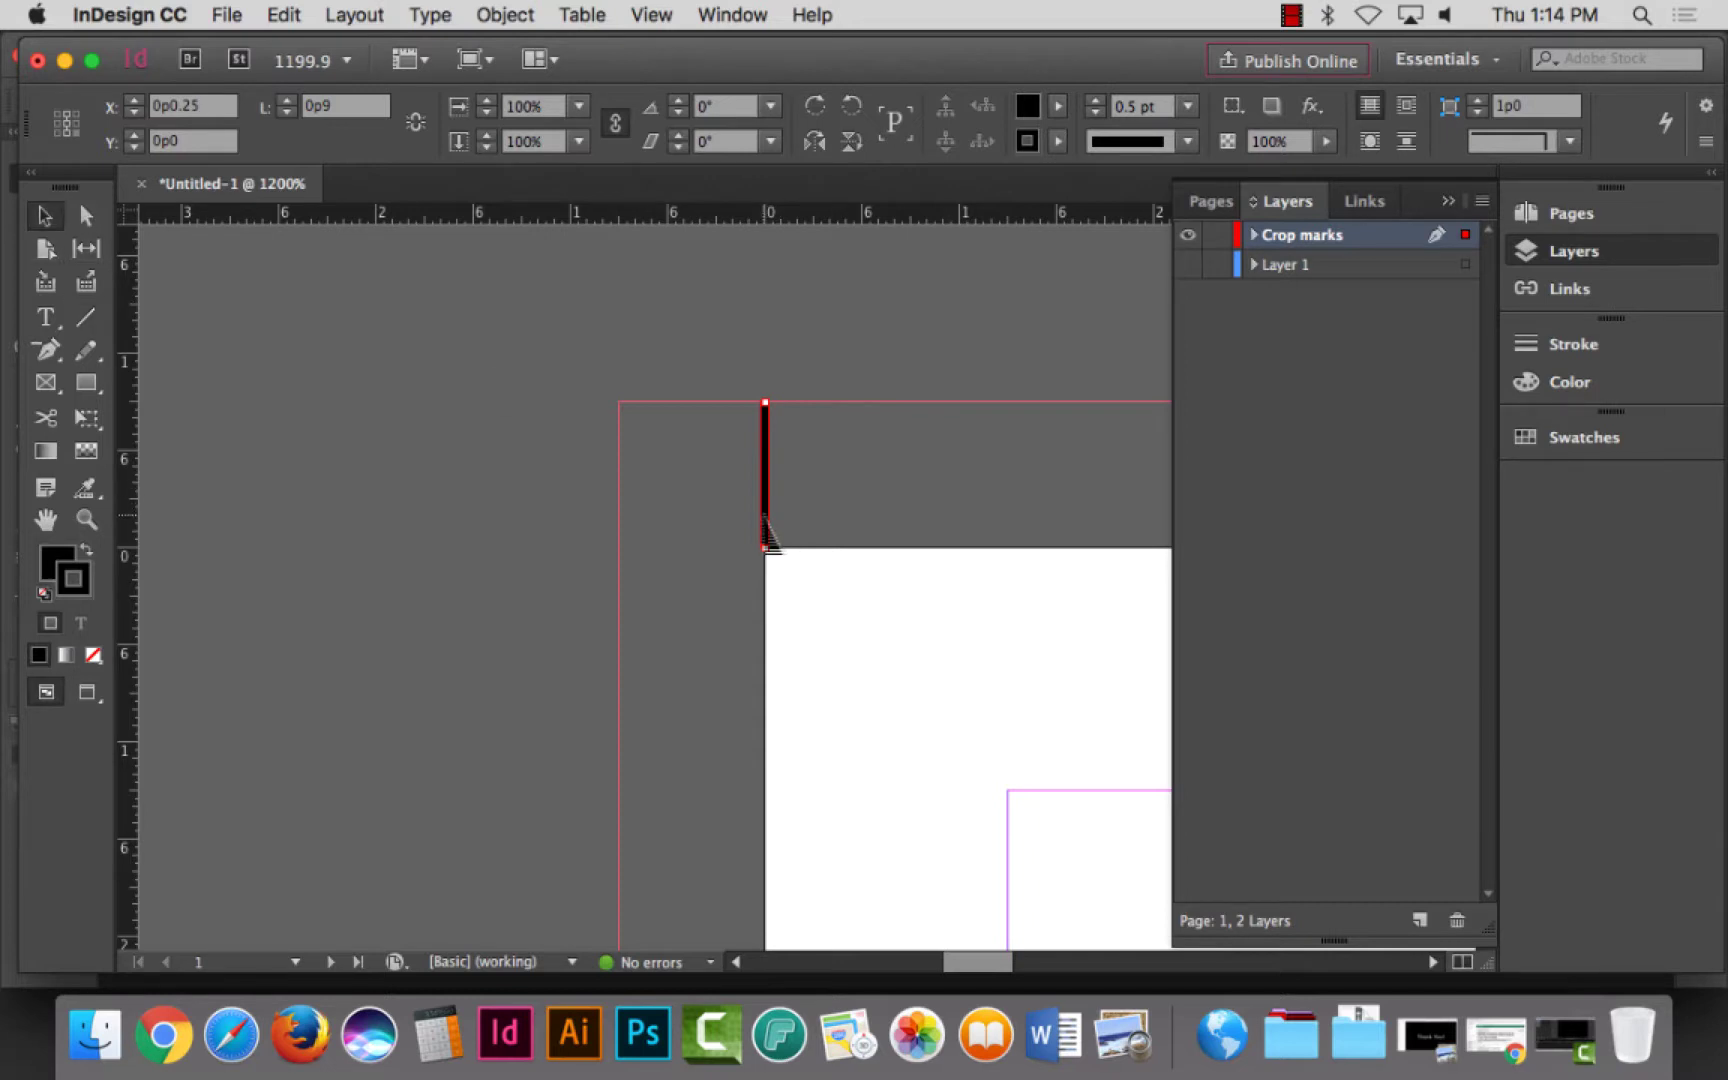
{"action": "left_click_drag", "start_coordinate": [765, 548], "coordinate": [790, 405]}
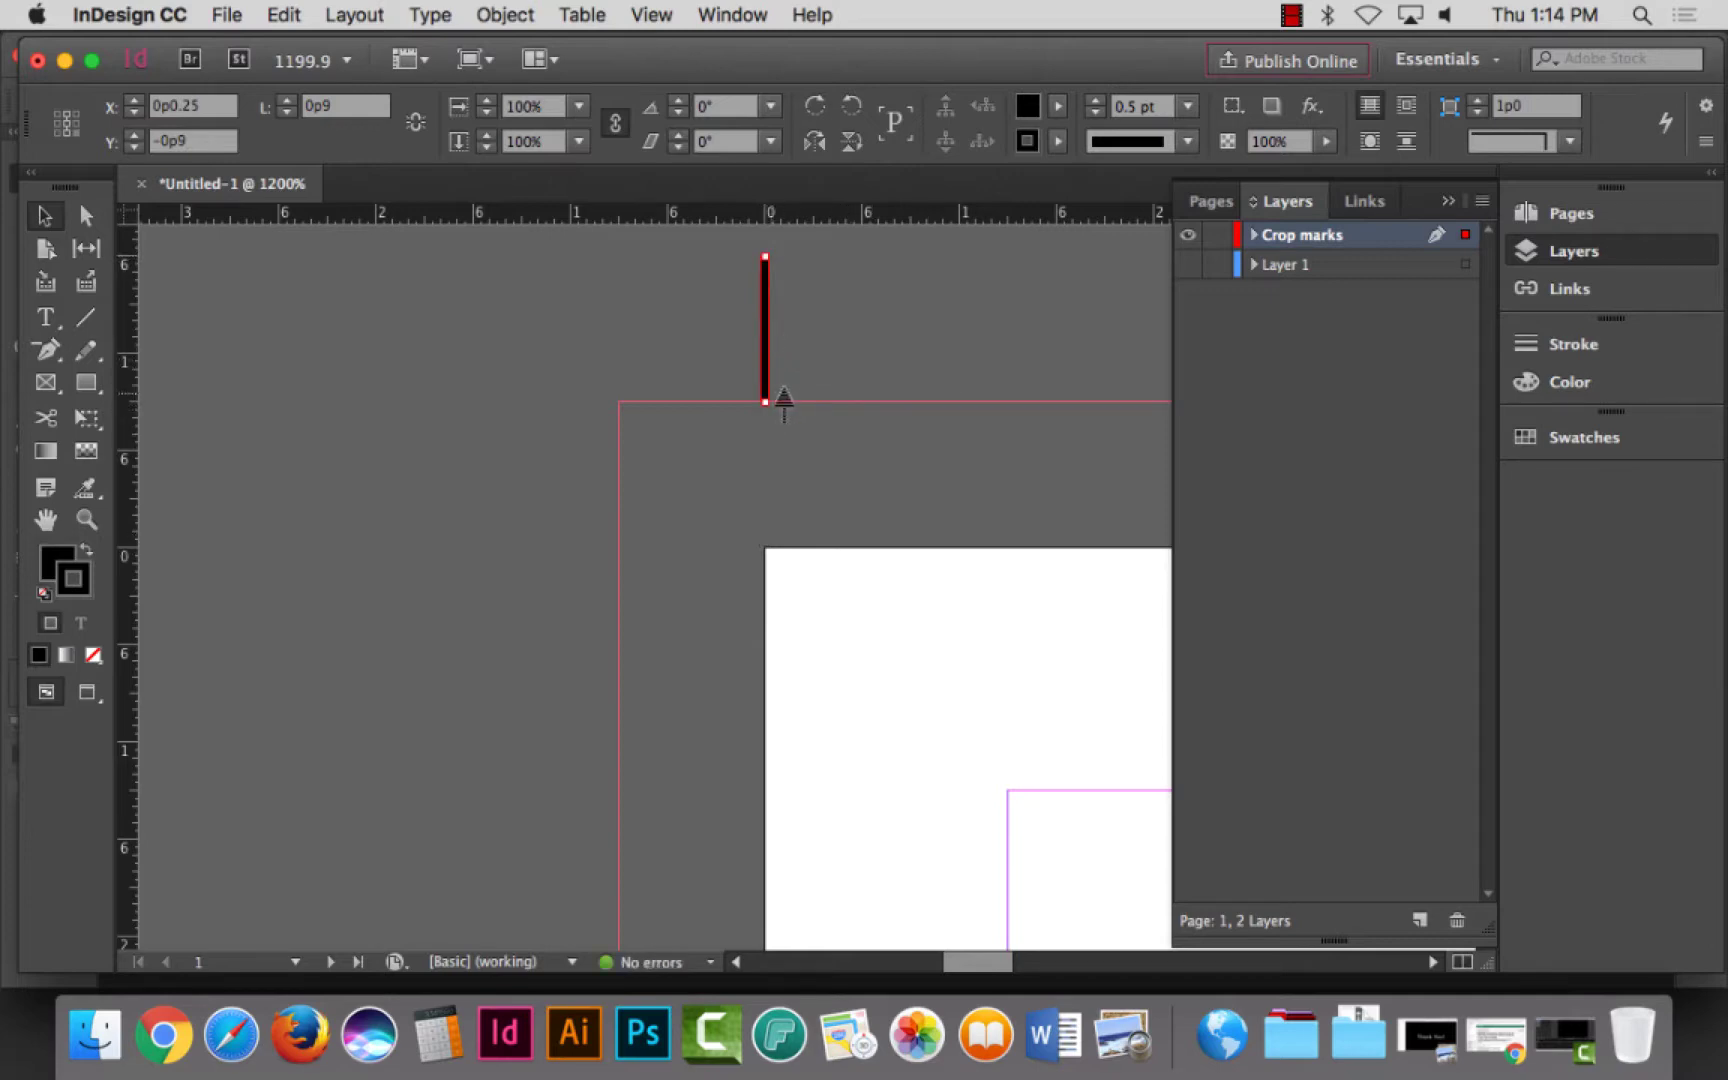
Step: Draw a 0p9 horizontal line with a 0.5 pt stroke from the same page corner and move it left to start at the bleed edge
{"action": "key", "text": "backslash"}
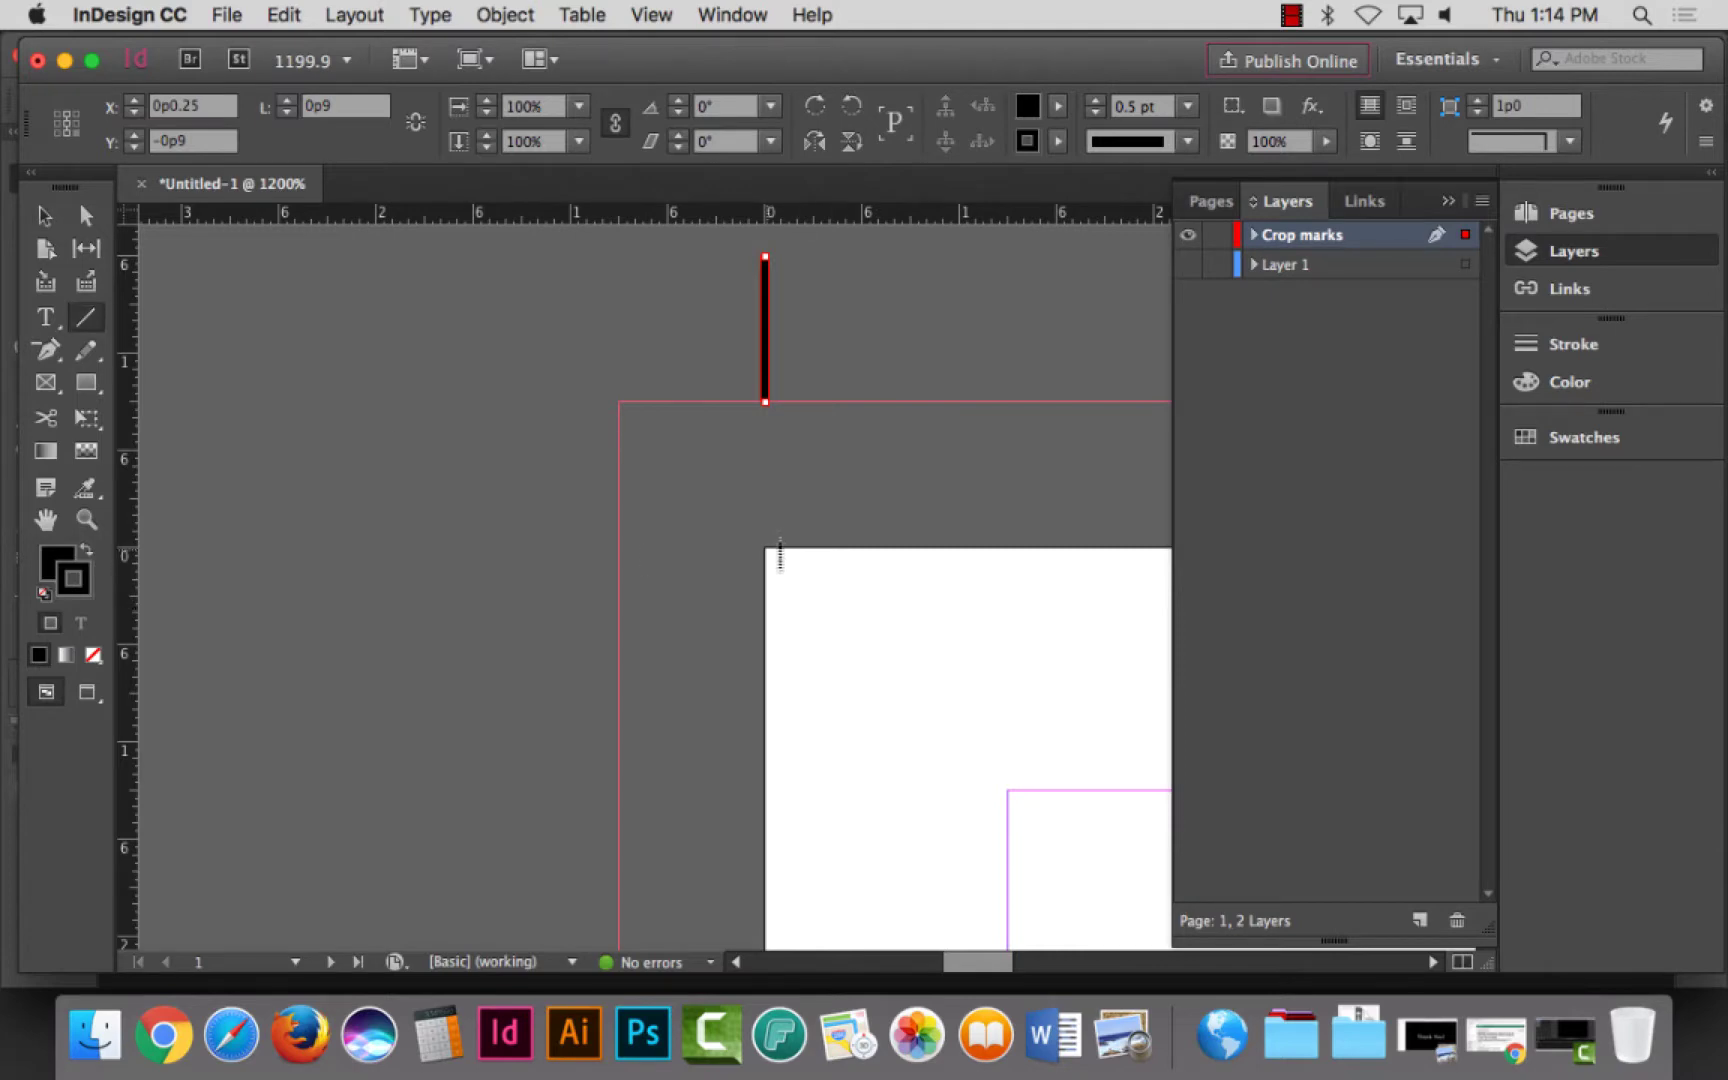
{"action": "left_click_drag", "start_coordinate": [777, 553], "coordinate": [620, 548]}
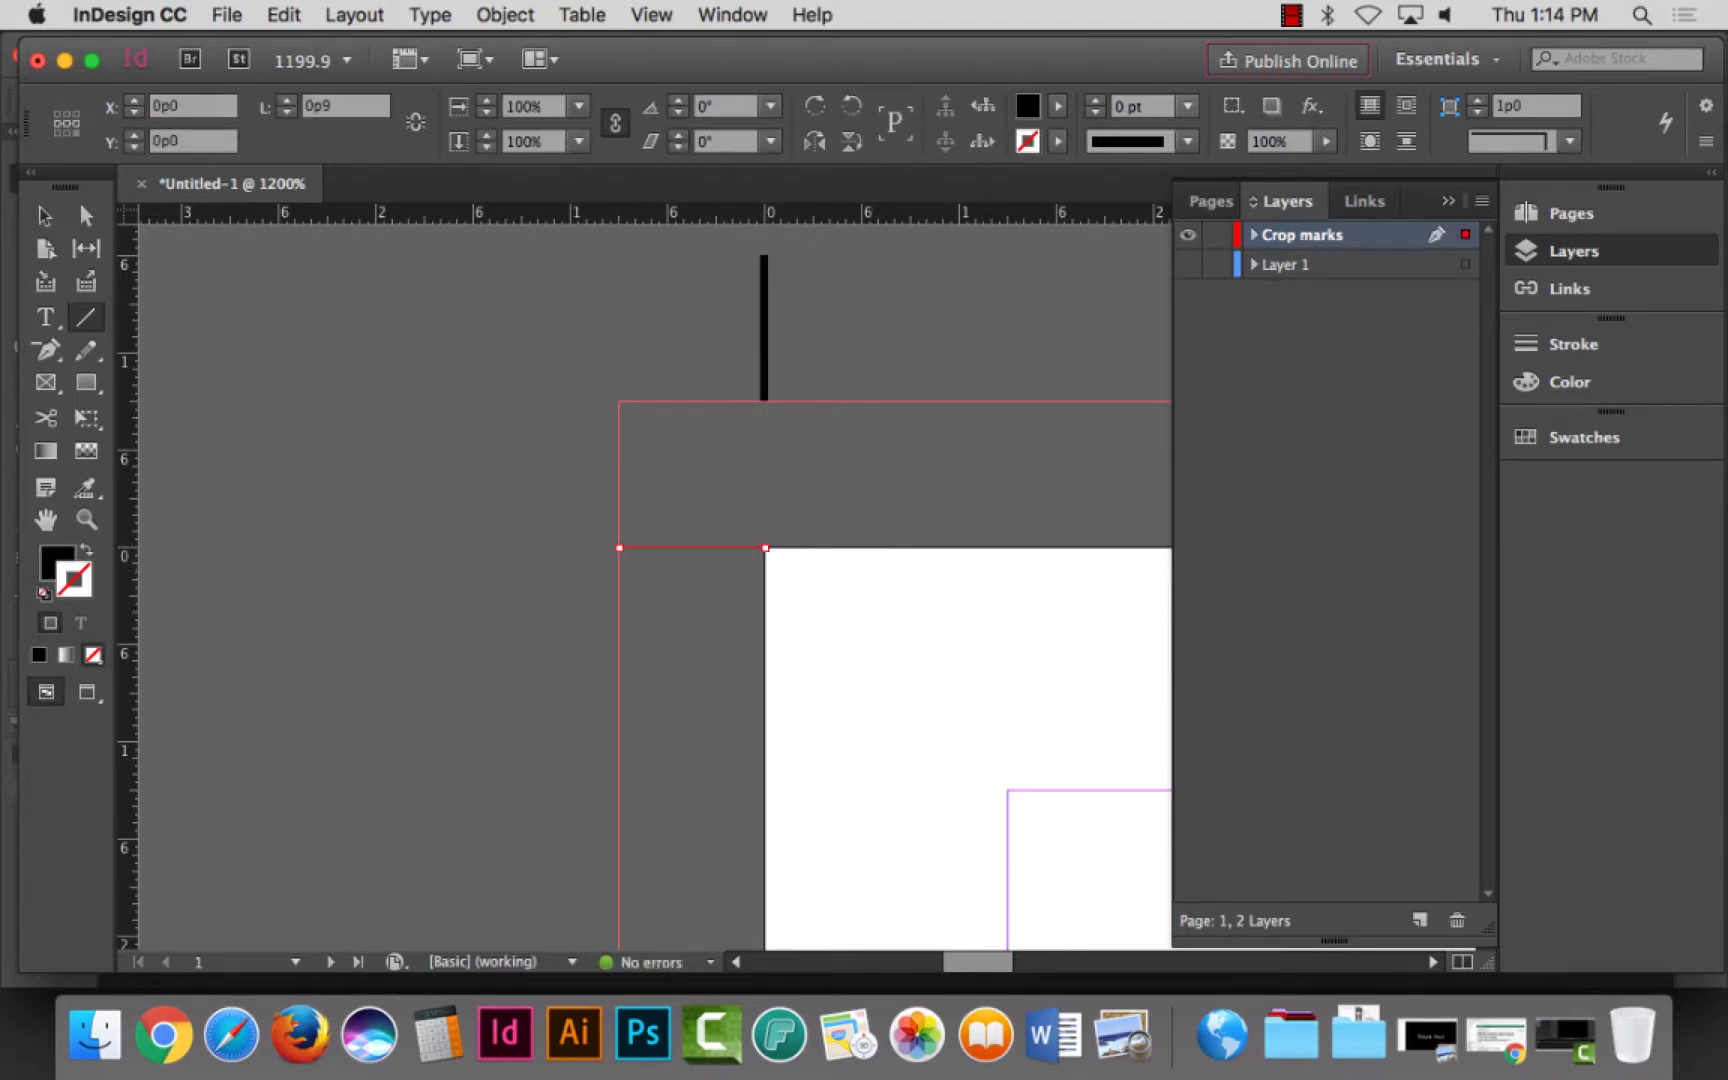
{"action": "left_click", "coordinate": [1187, 106]}
{"action": "left_click", "coordinate": [1150, 191]}
{"action": "key", "text": "v"}
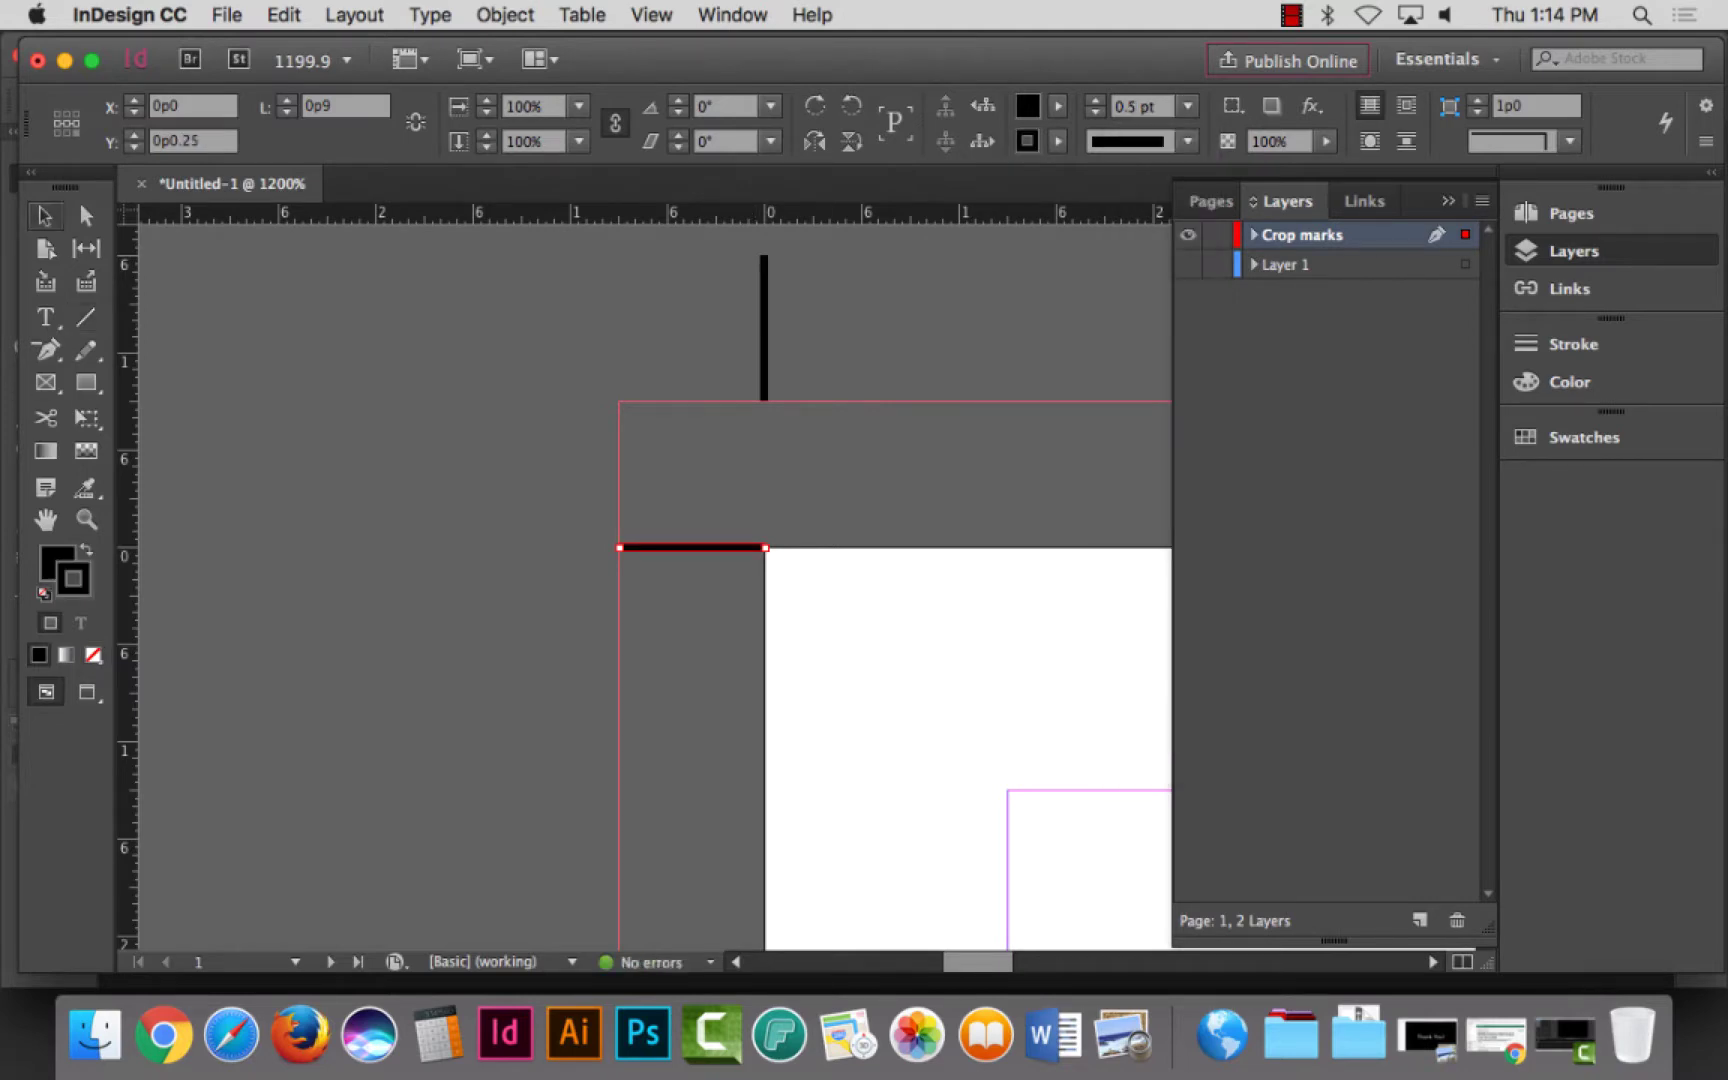
{"action": "left_click_drag", "start_coordinate": [748, 556], "coordinate": [605, 556]}
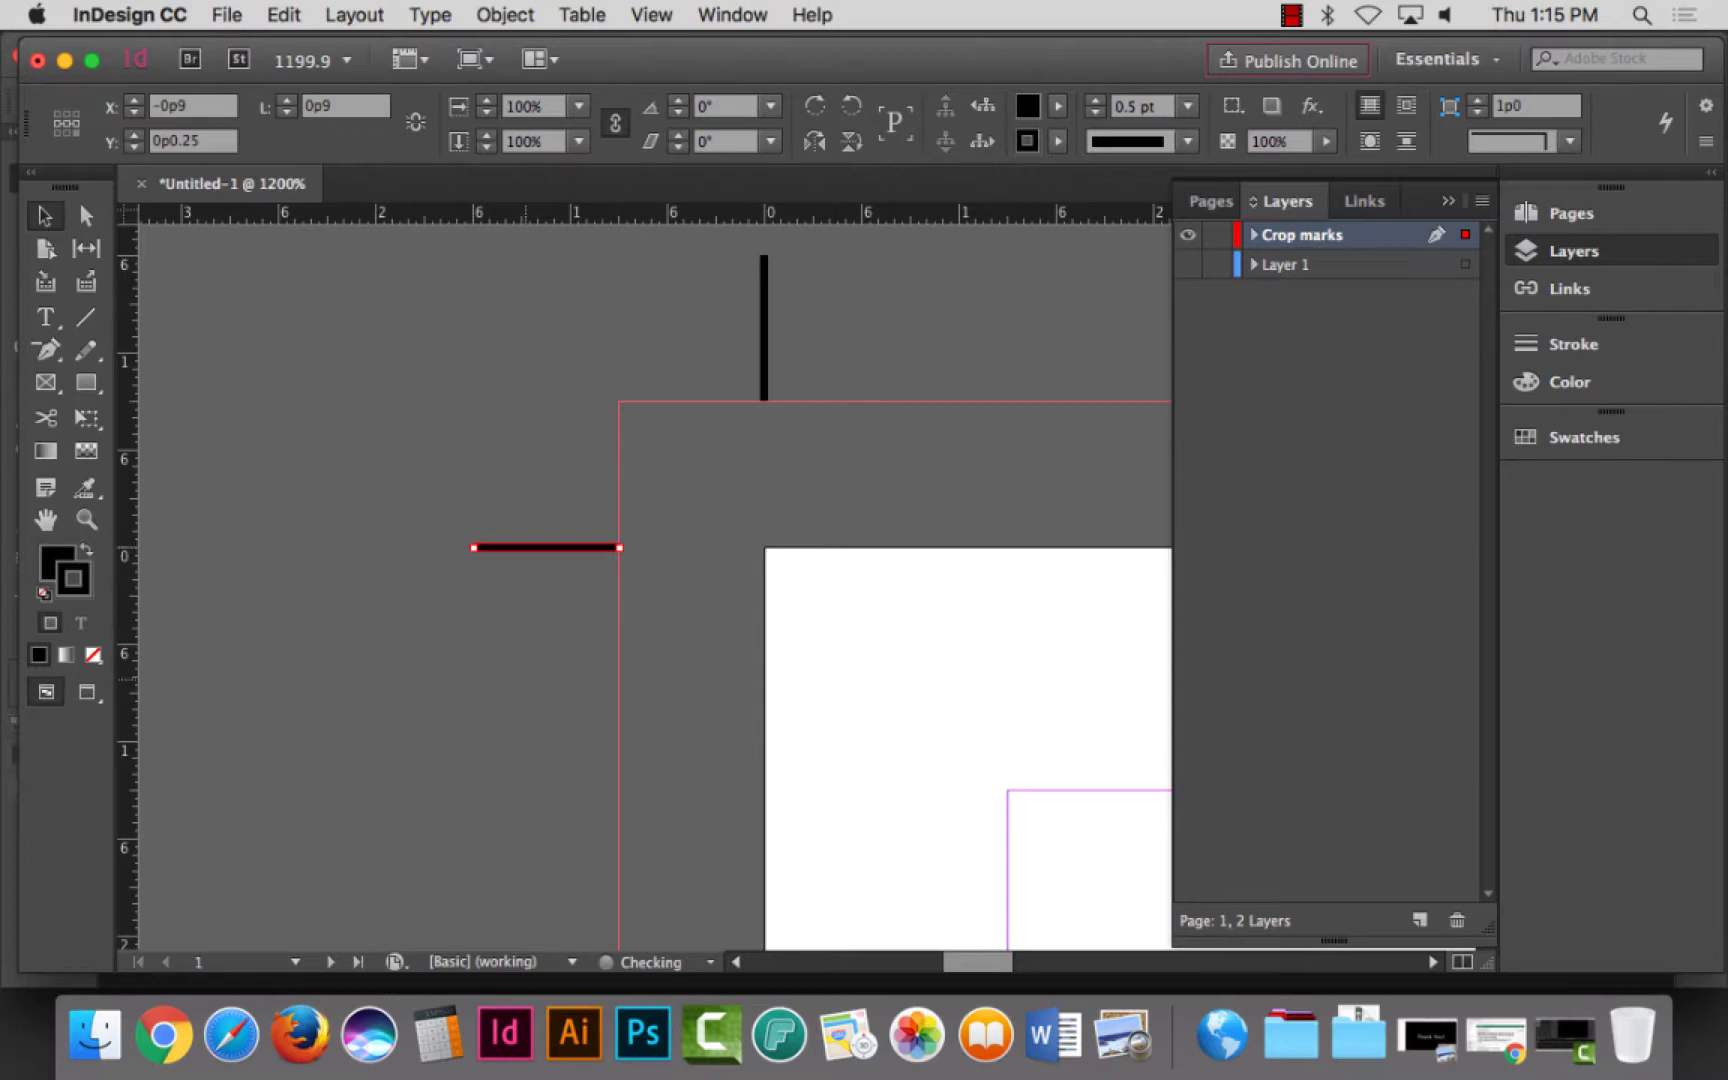
Step: Group the vertical and horizontal crop marks of the upper-left corner
{"action": "key", "text": "super+shift+a"}
{"action": "left_click_drag", "start_coordinate": [539, 333], "coordinate": [785, 575]}
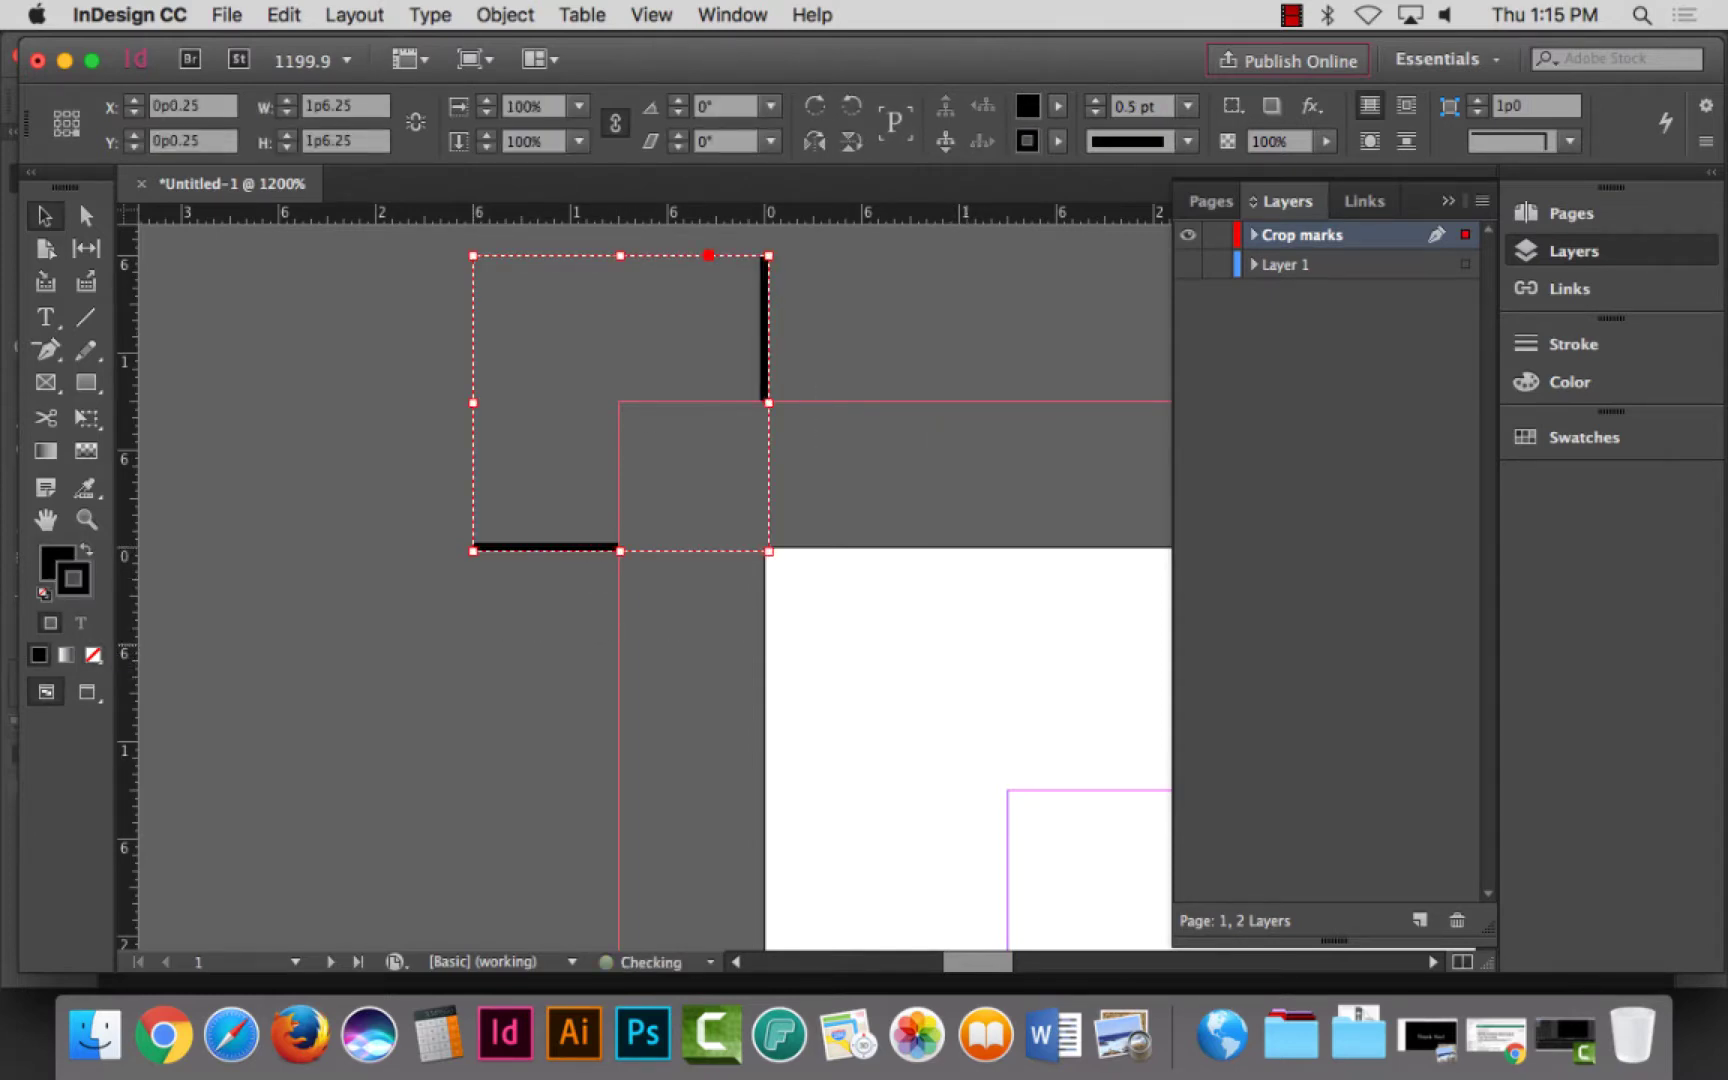
{"action": "key", "text": "super+0"}
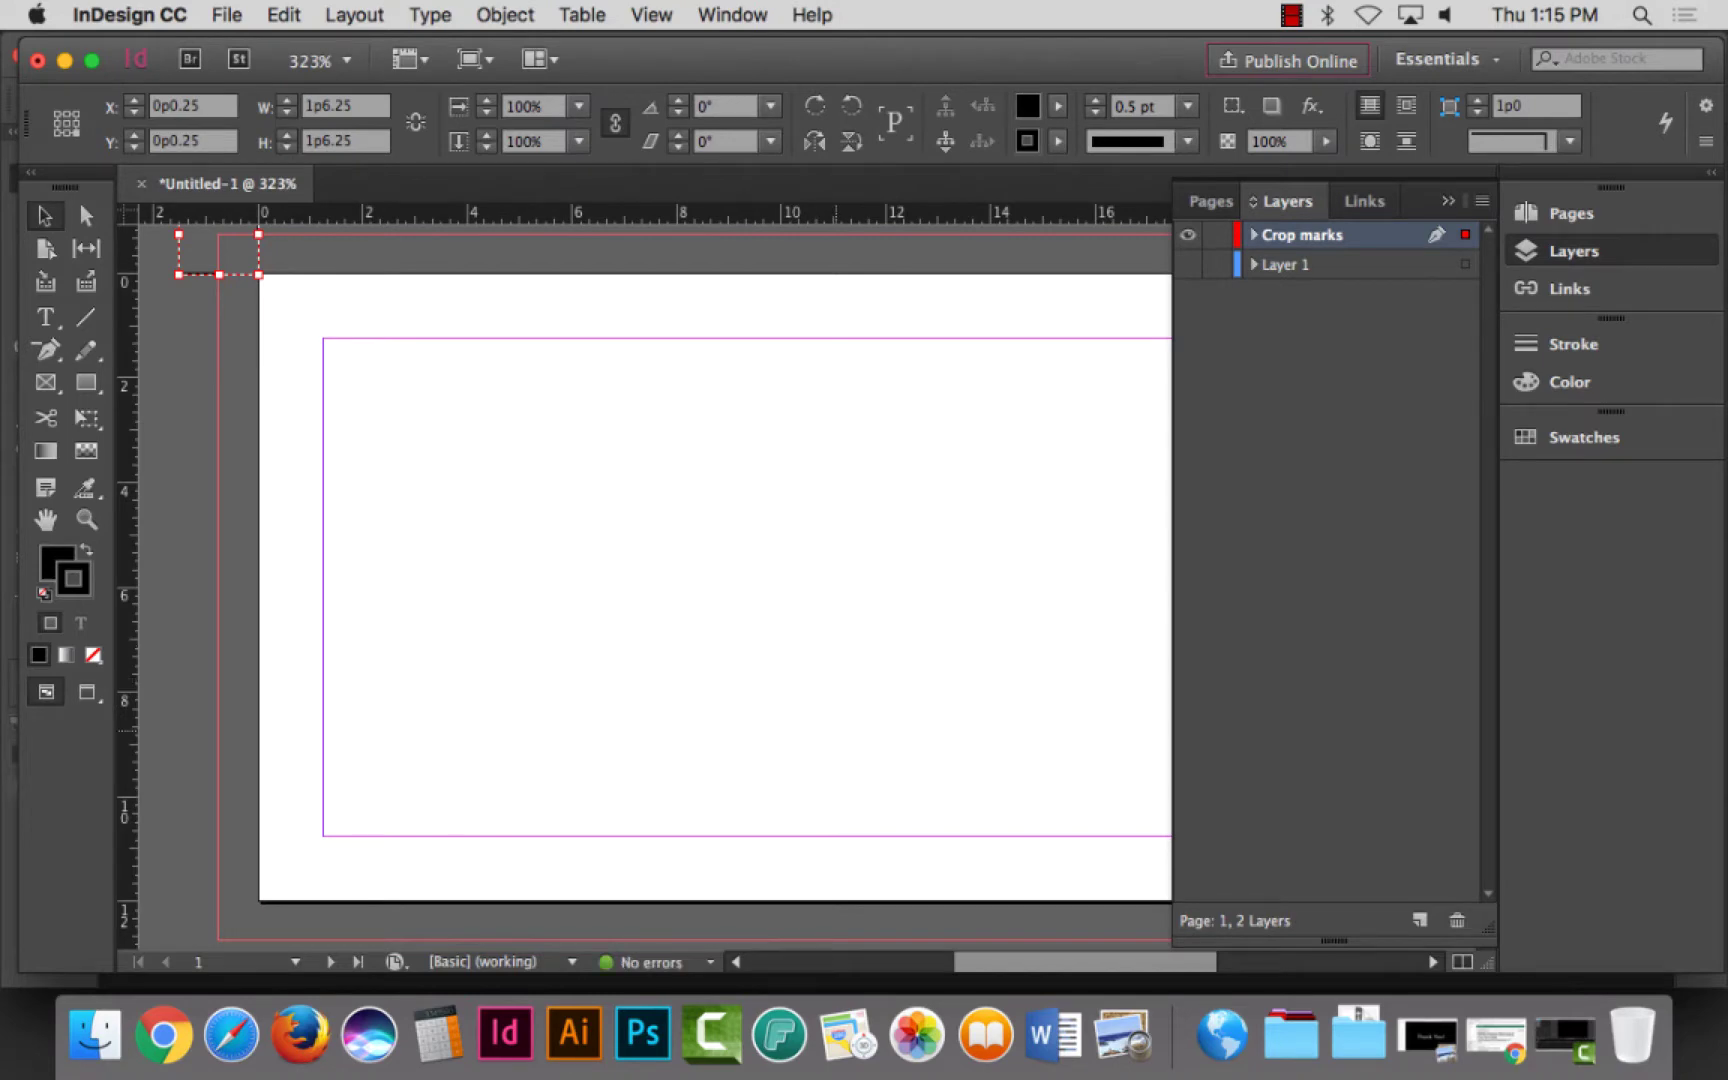
{"action": "left_click", "coordinate": [87, 519]}
{"action": "scroll", "coordinate": [278, 875], "scroll_direction": "down", "scroll_amount": 10}
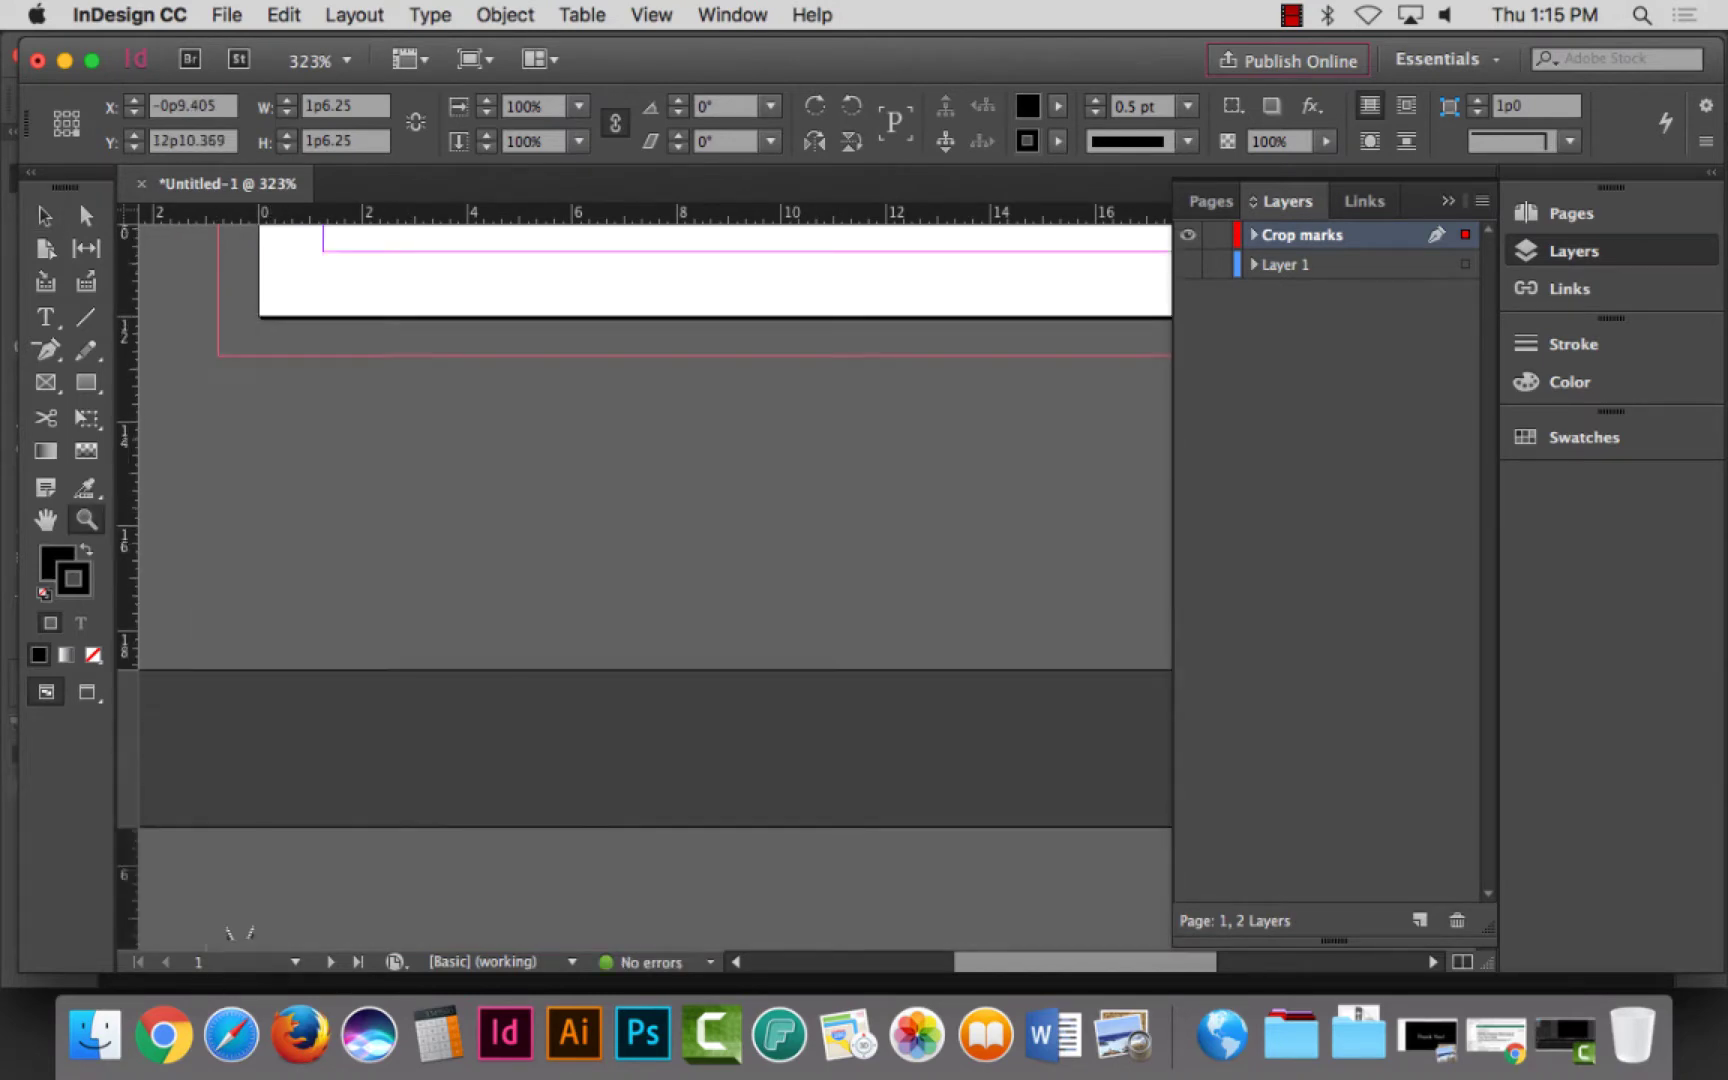
{"action": "scroll", "coordinate": [285, 351], "scroll_direction": "up", "scroll_amount": 10}
{"action": "left_click_drag", "start_coordinate": [285, 351], "coordinate": [640, 706]}
{"action": "scroll", "coordinate": [706, 713], "scroll_direction": "down", "scroll_amount": 5}
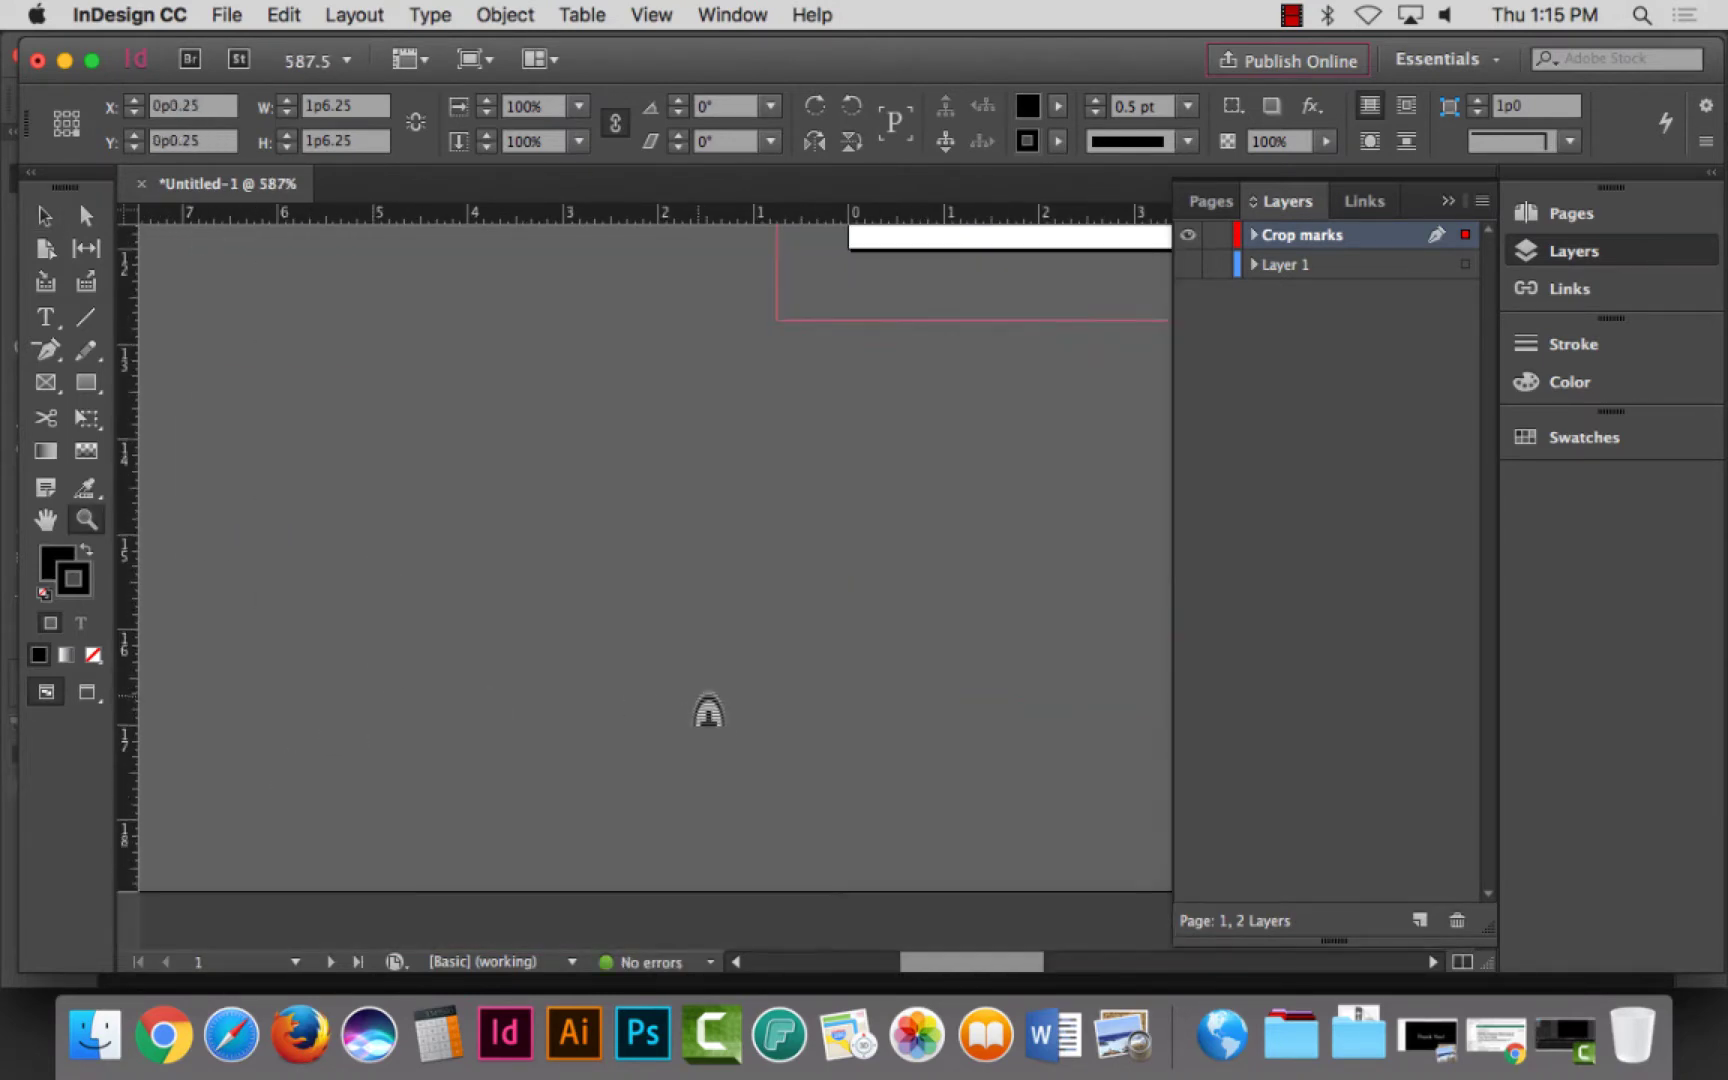
{"action": "scroll", "coordinate": [710, 715], "scroll_direction": "up", "scroll_amount": 3}
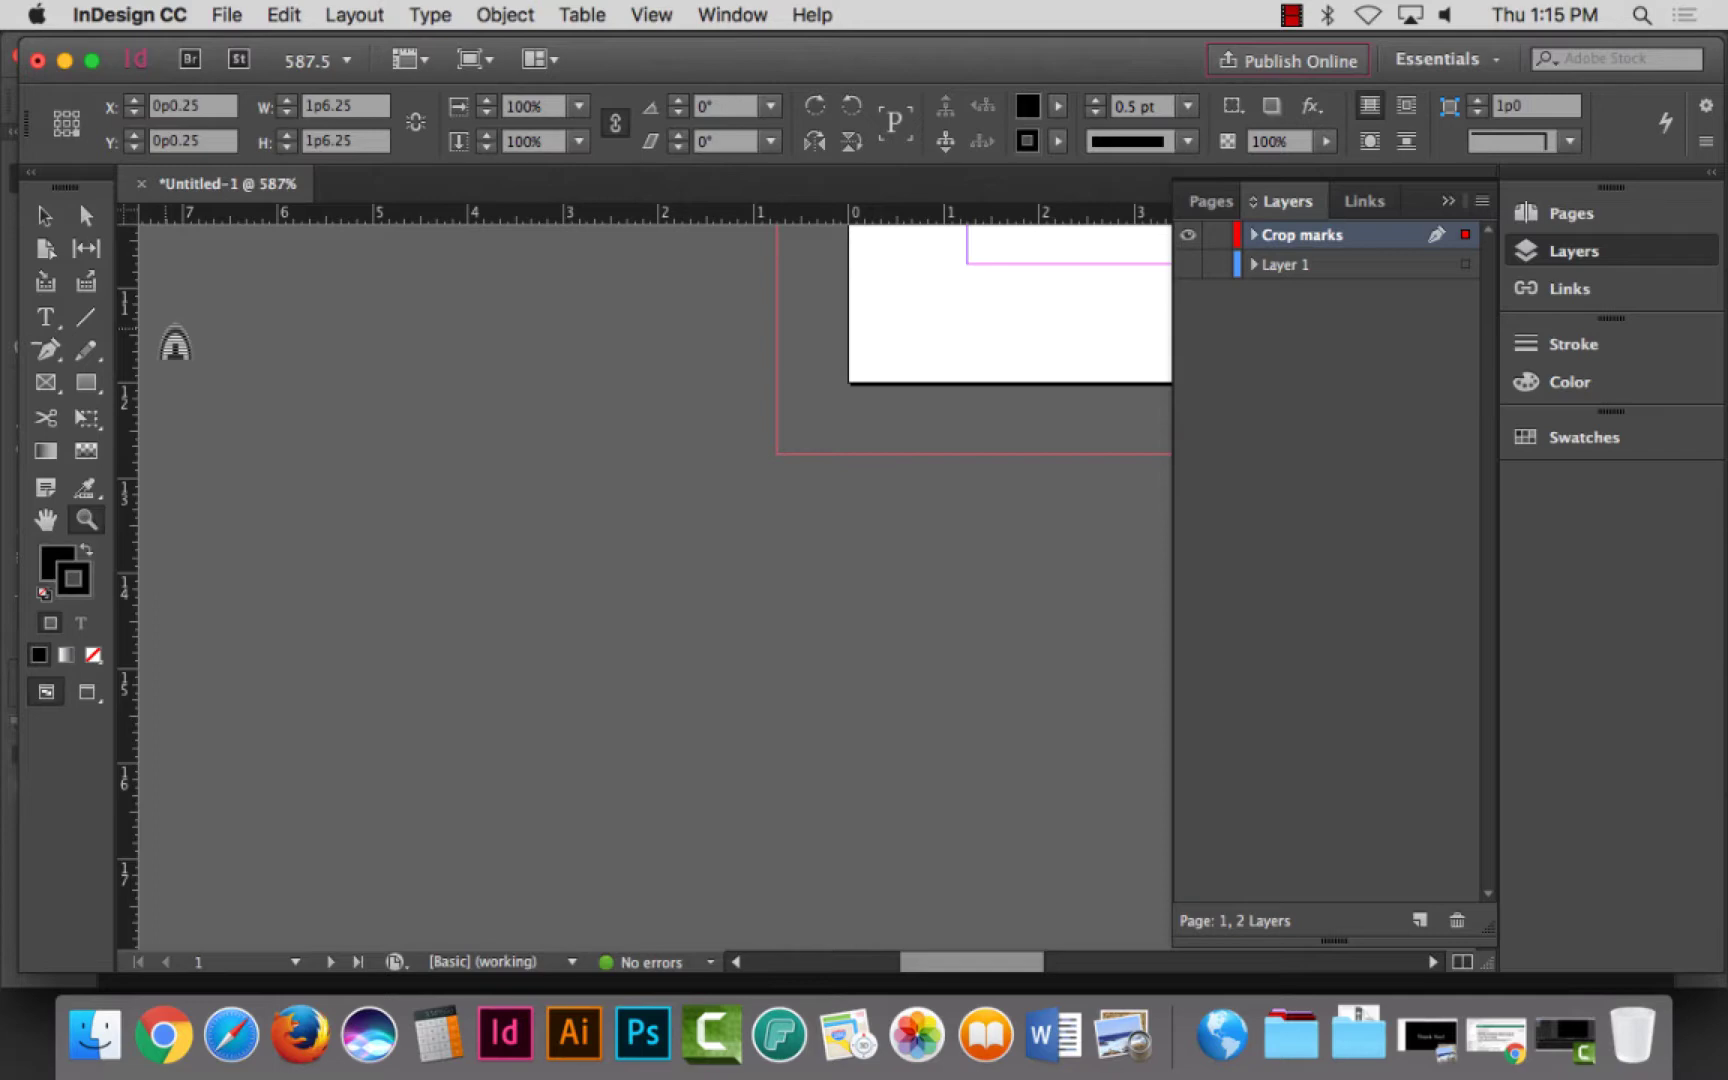
{"action": "key", "text": "super+0"}
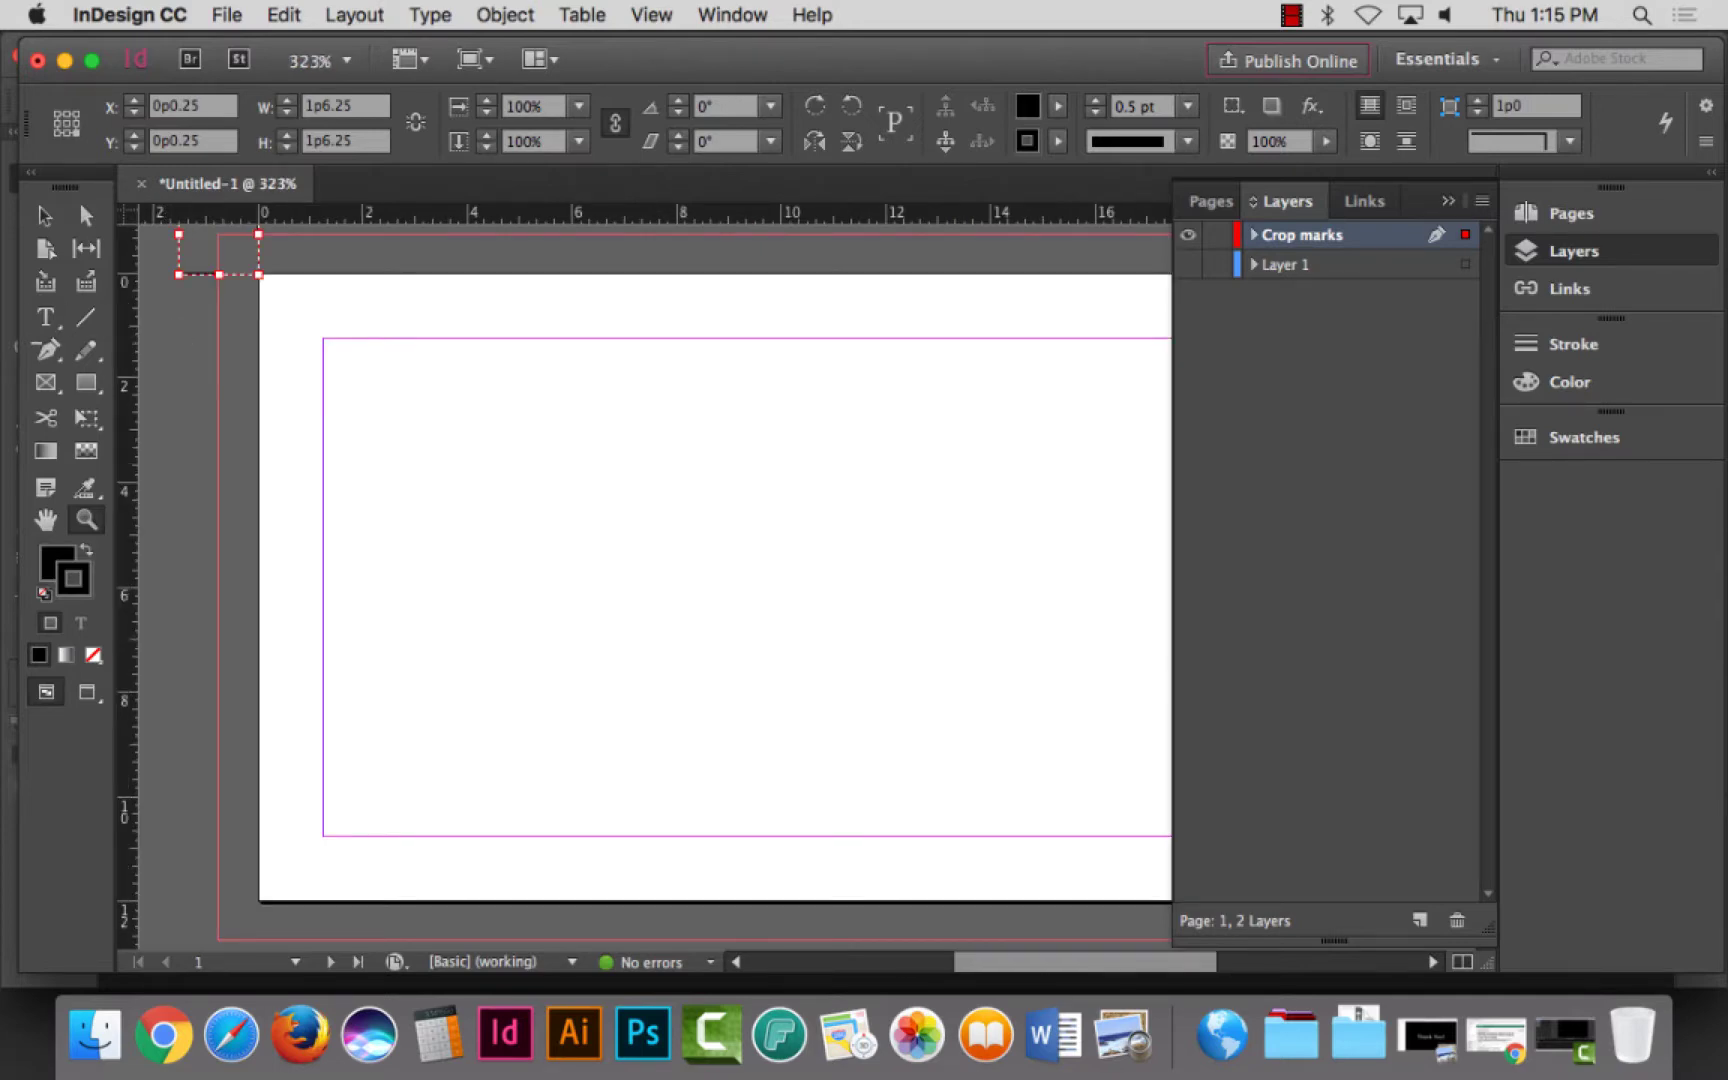
Step: Duplicate the crop mark group straight down to below the lower-left bleed corner and rotate the copy 90° counter-clockwise
{"action": "key", "text": "super+minus"}
{"action": "scroll", "coordinate": [636, 598], "scroll_direction": "left", "scroll_amount": 6}
{"action": "scroll", "coordinate": [636, 598], "scroll_direction": "down", "scroll_amount": 4}
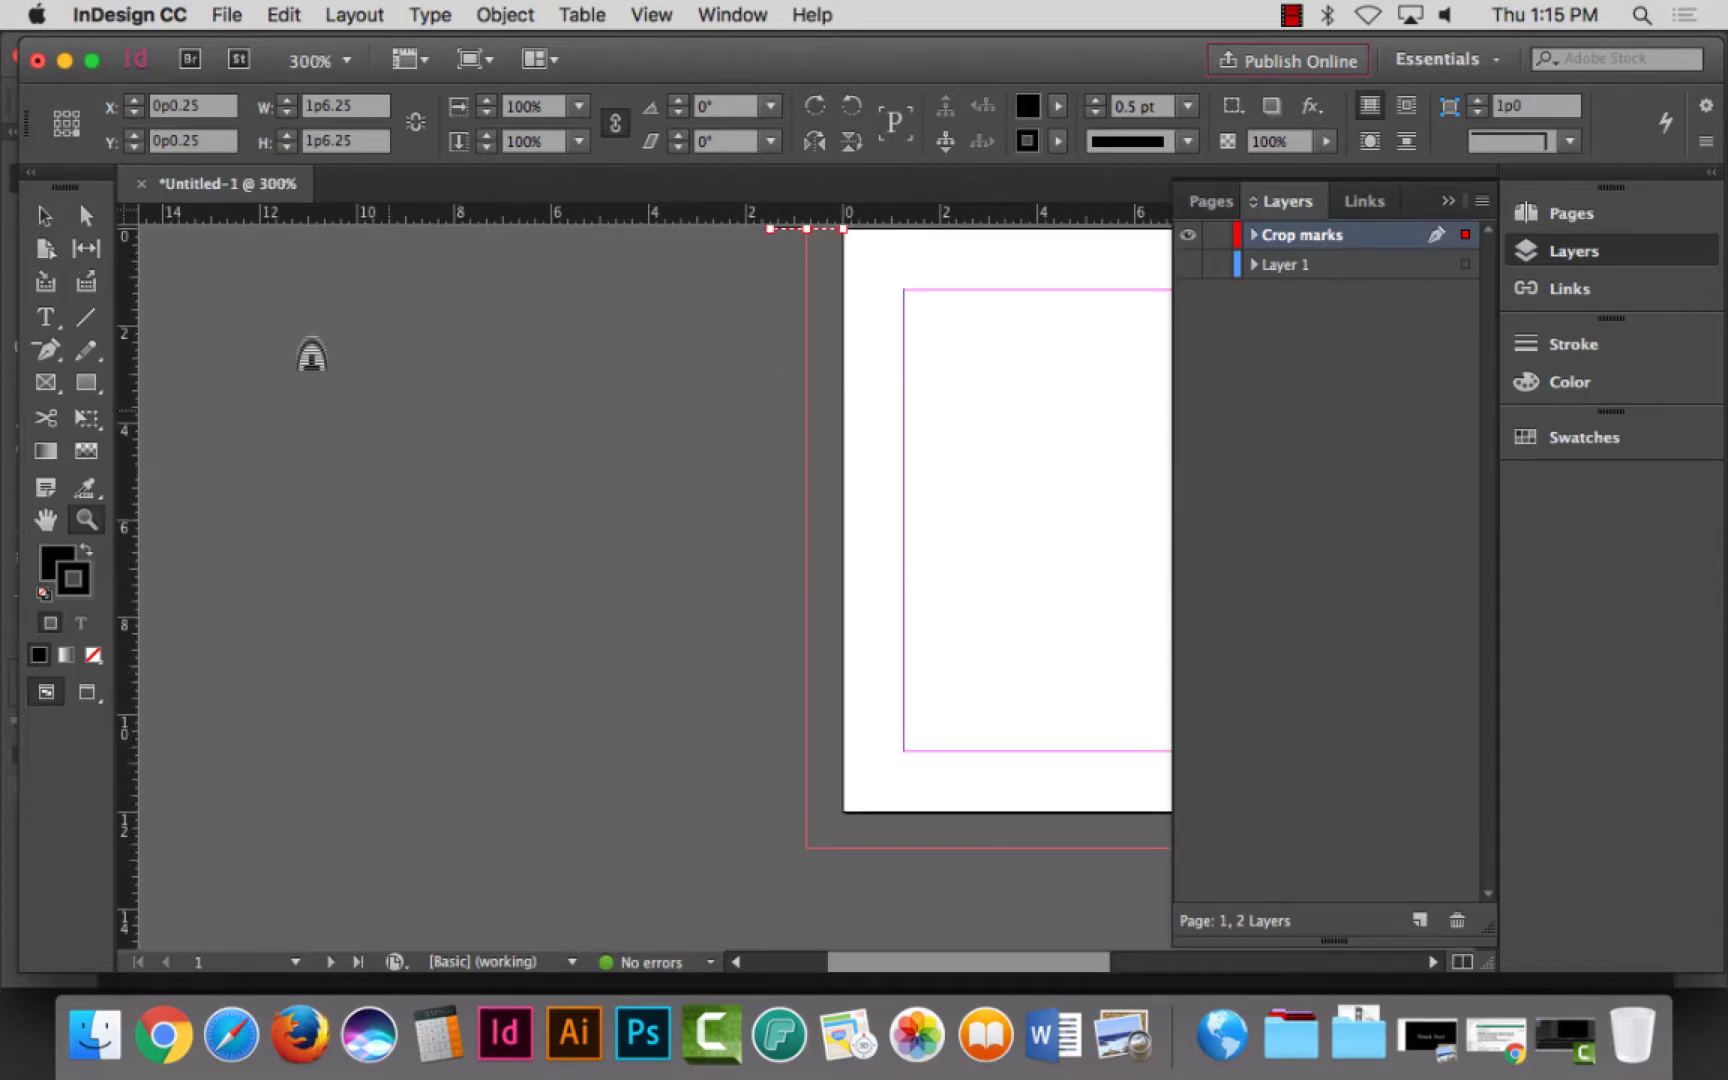
{"action": "key", "text": "v"}
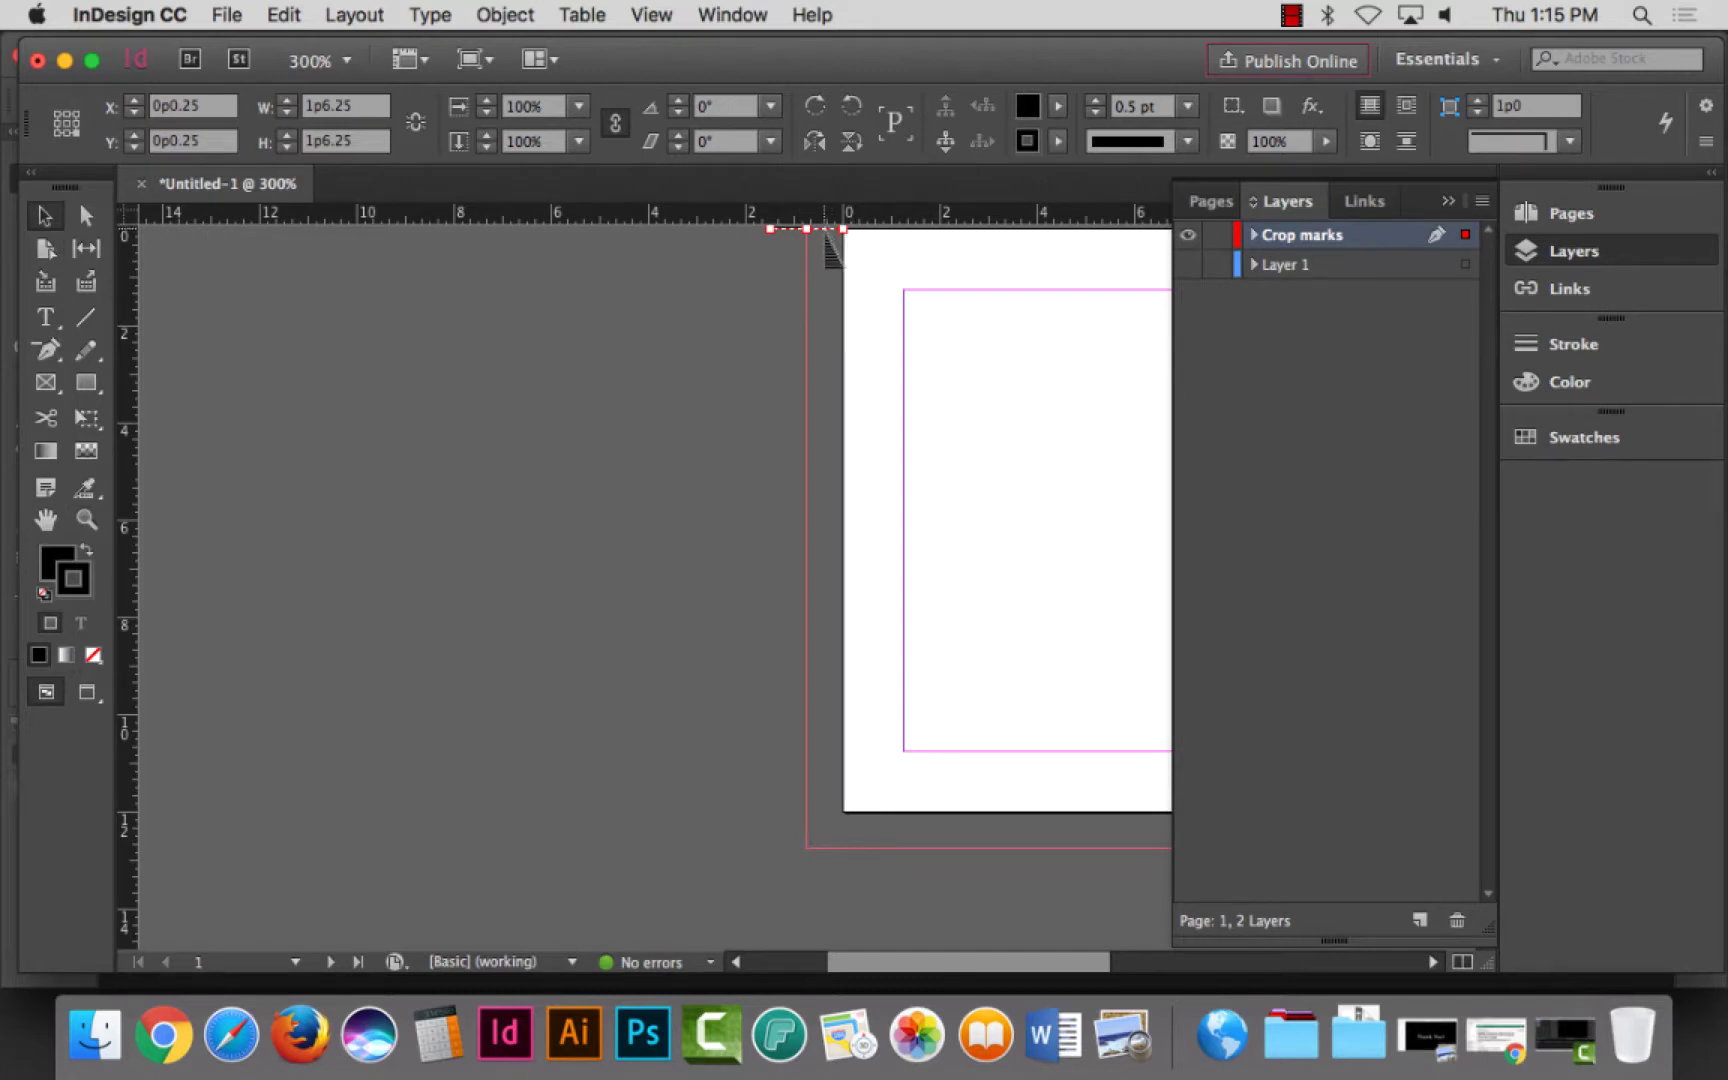
{"action": "left_click_drag", "start_coordinate": [826, 240], "coordinate": [857, 938]}
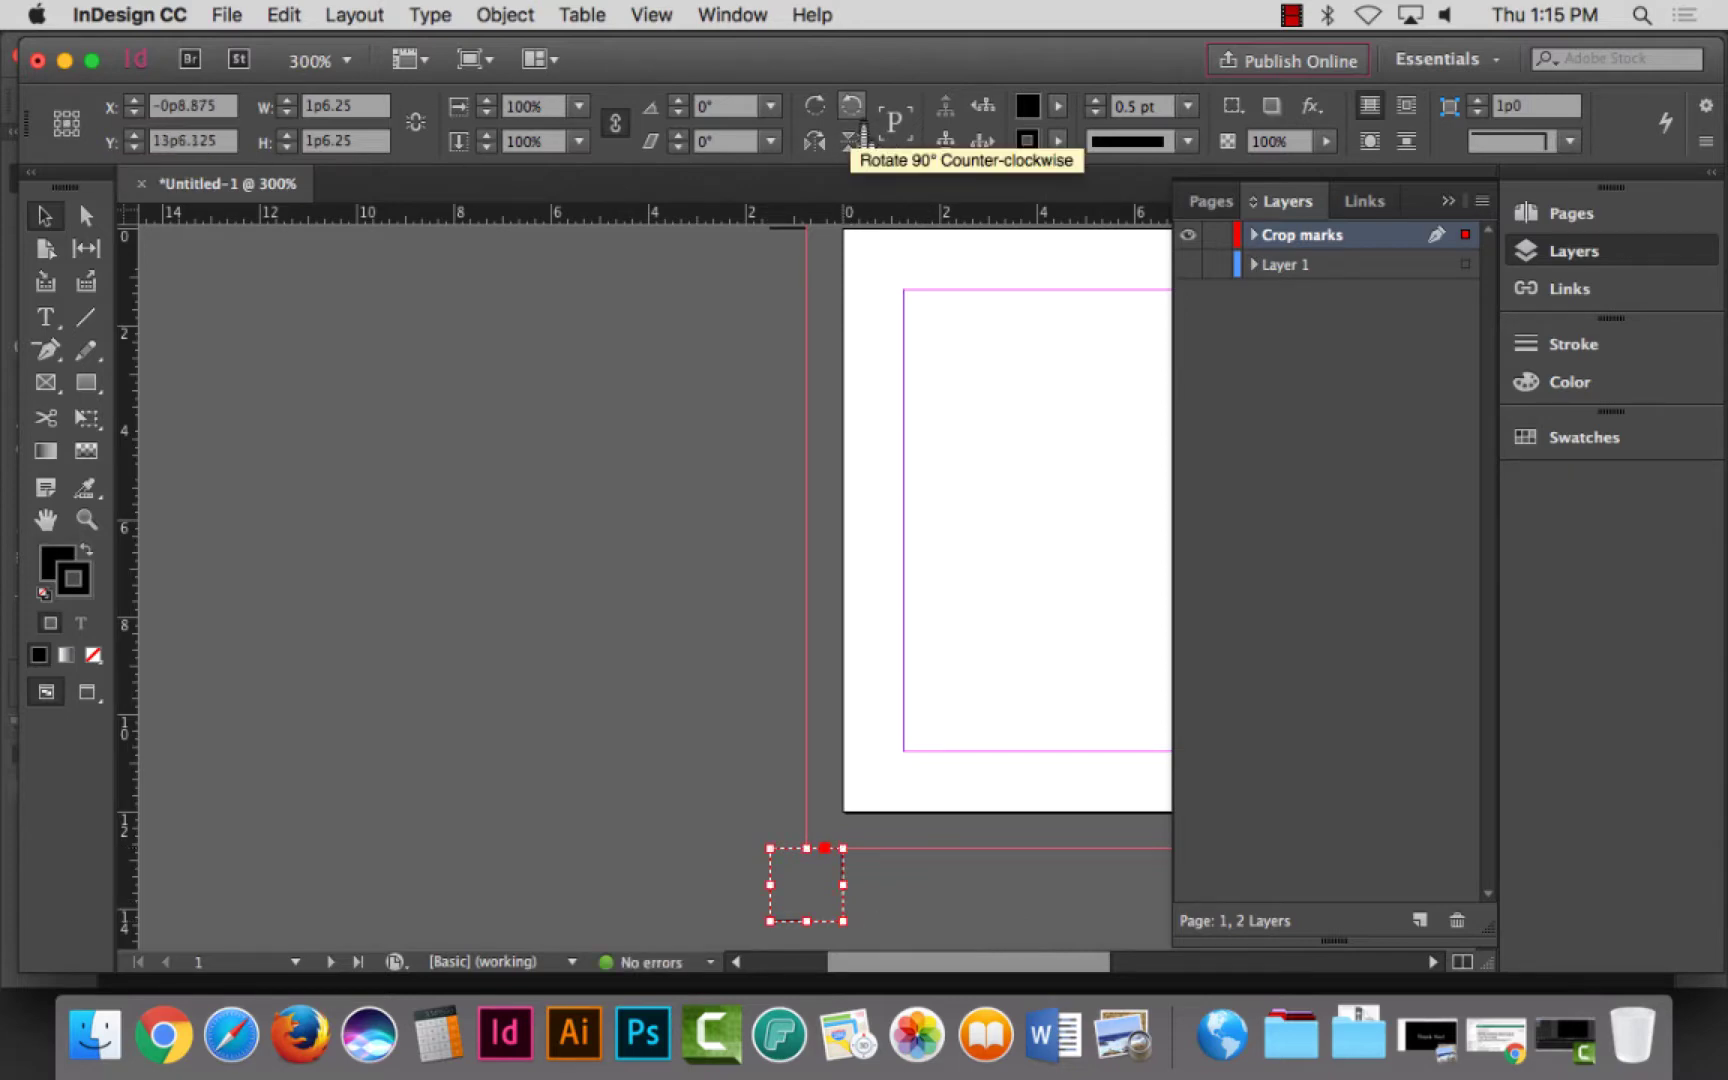
{"action": "left_click", "coordinate": [855, 110]}
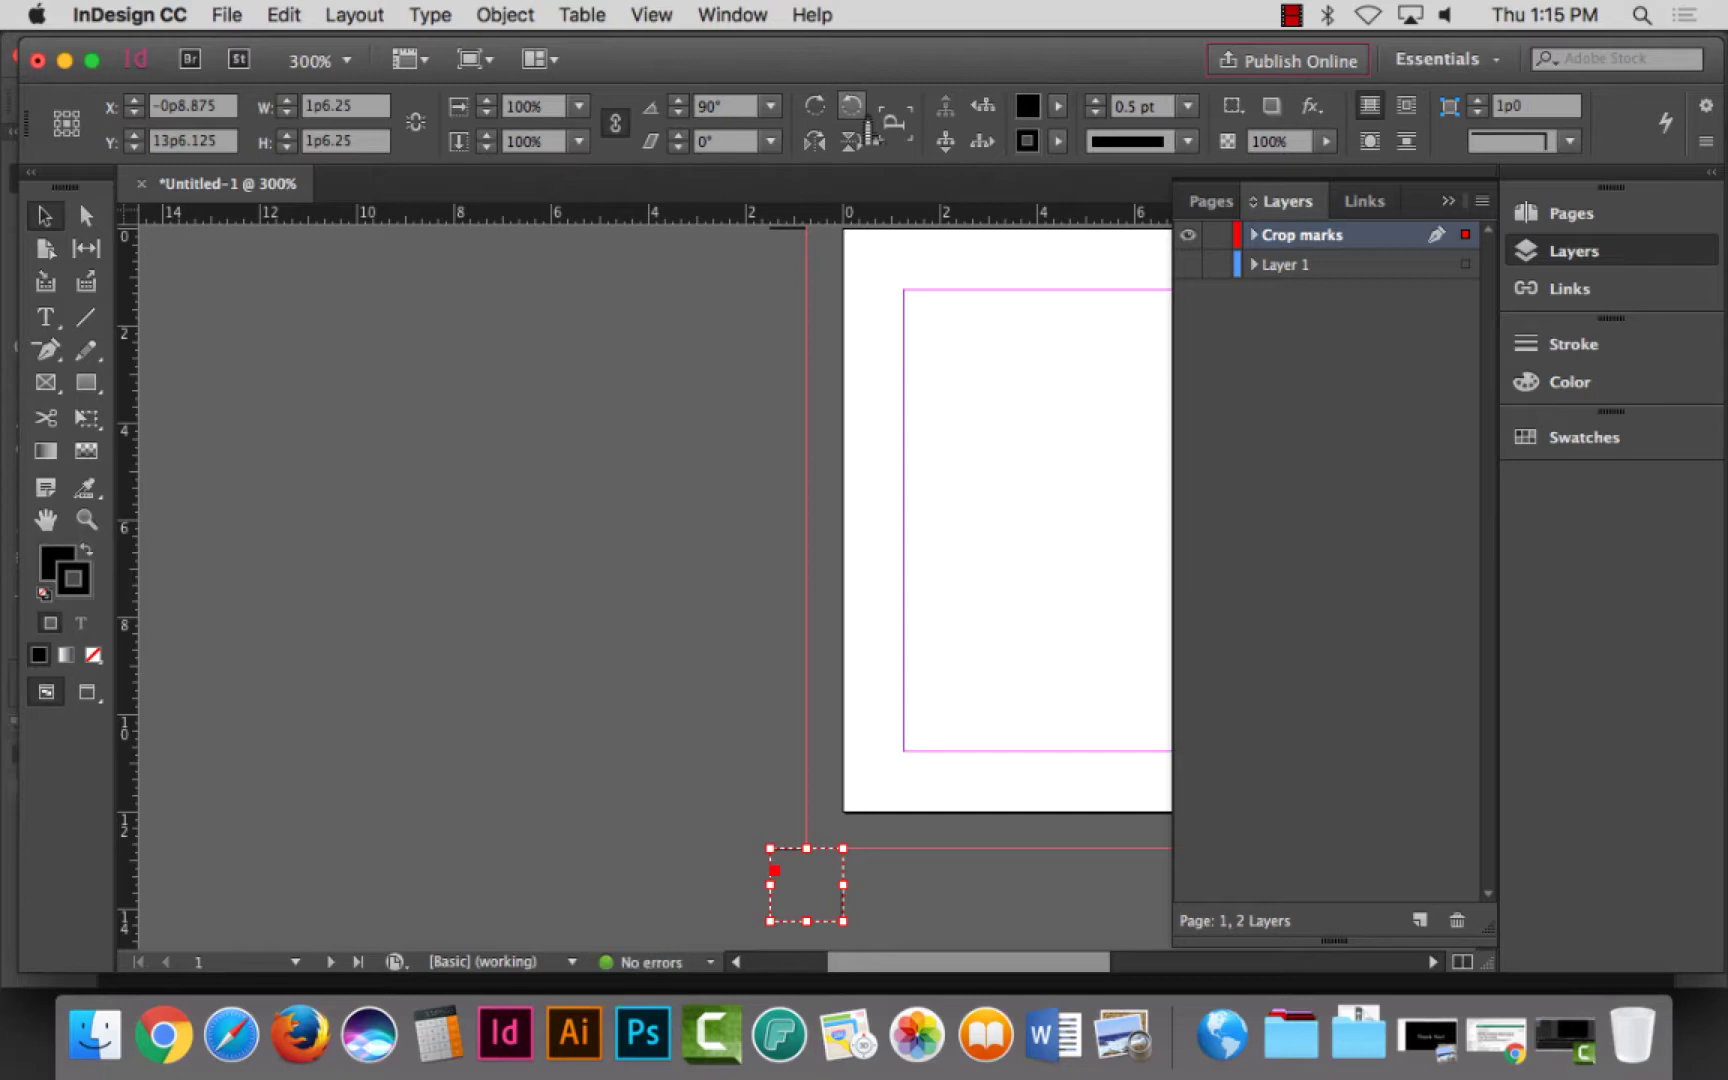
{"action": "key", "text": "super+shift+a"}
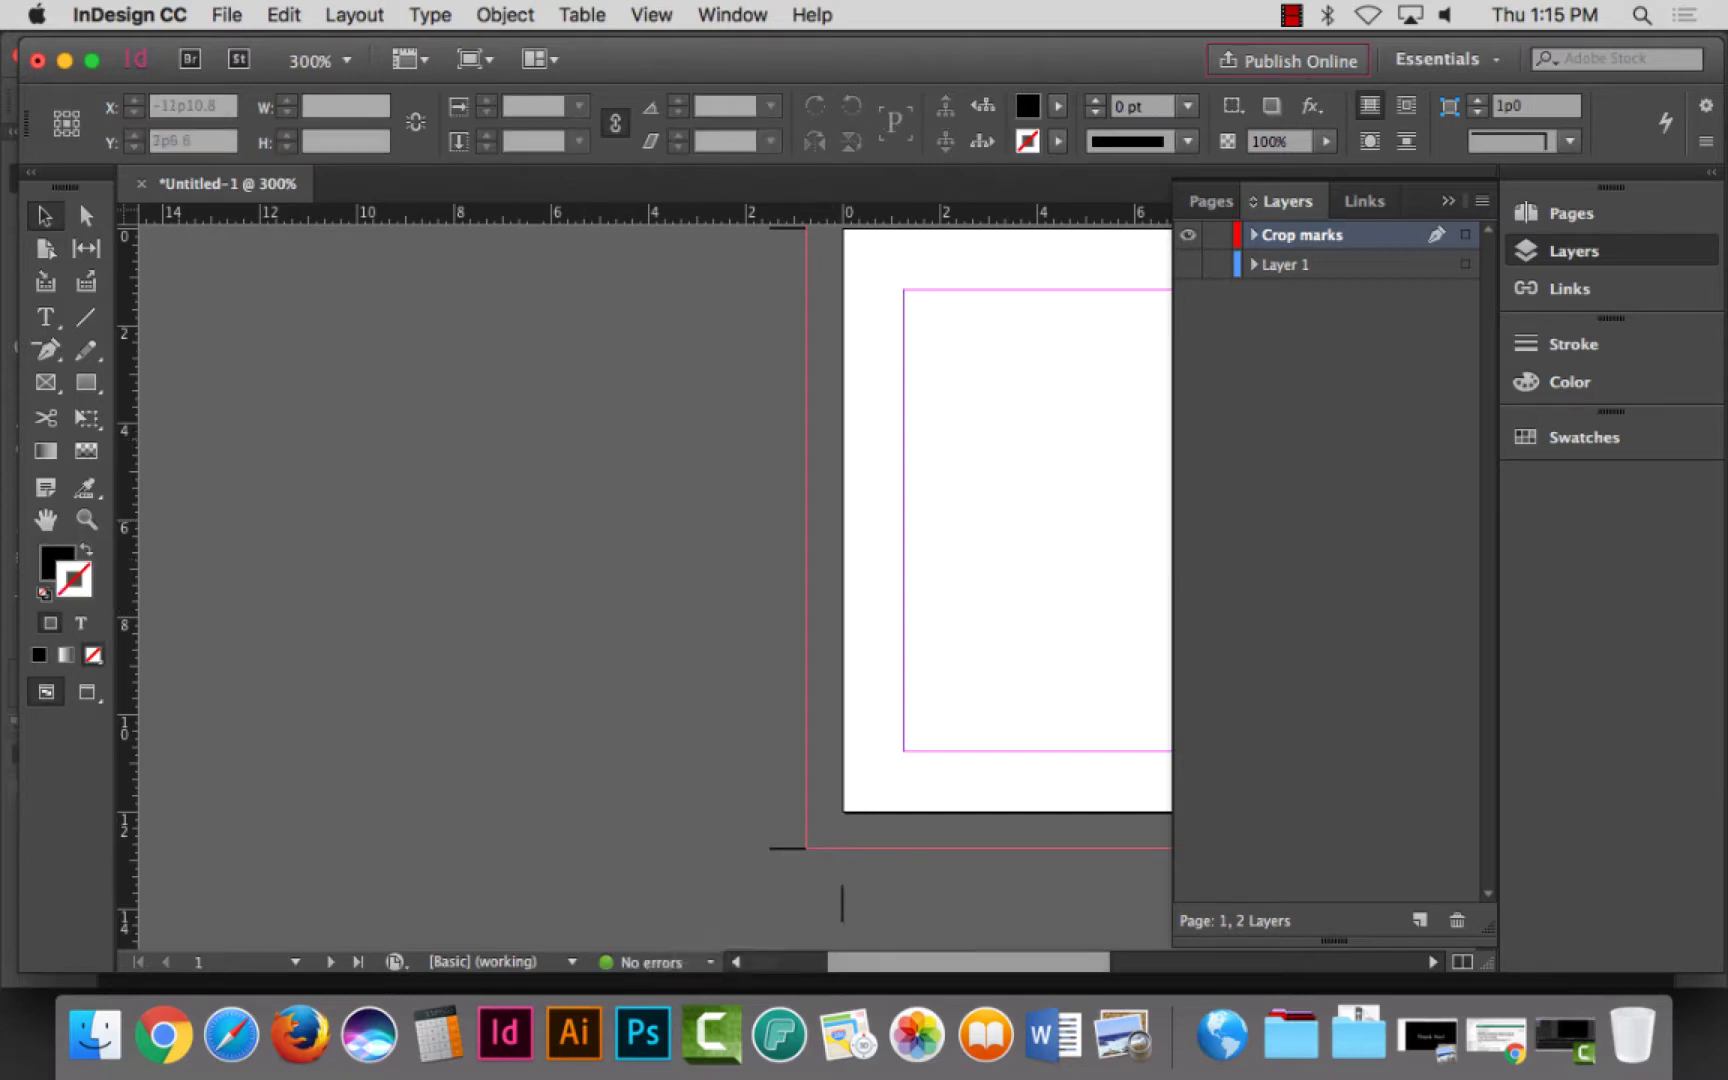
Step: Move the rotated crop mark group up so its horizontal mark aligns with the page's bottom edge and its vertical mark starts at the bleed edge
{"action": "key", "text": "z"}
{"action": "left_click", "coordinate": [87, 520]}
{"action": "left_click_drag", "start_coordinate": [783, 845], "coordinate": [960, 1030]}
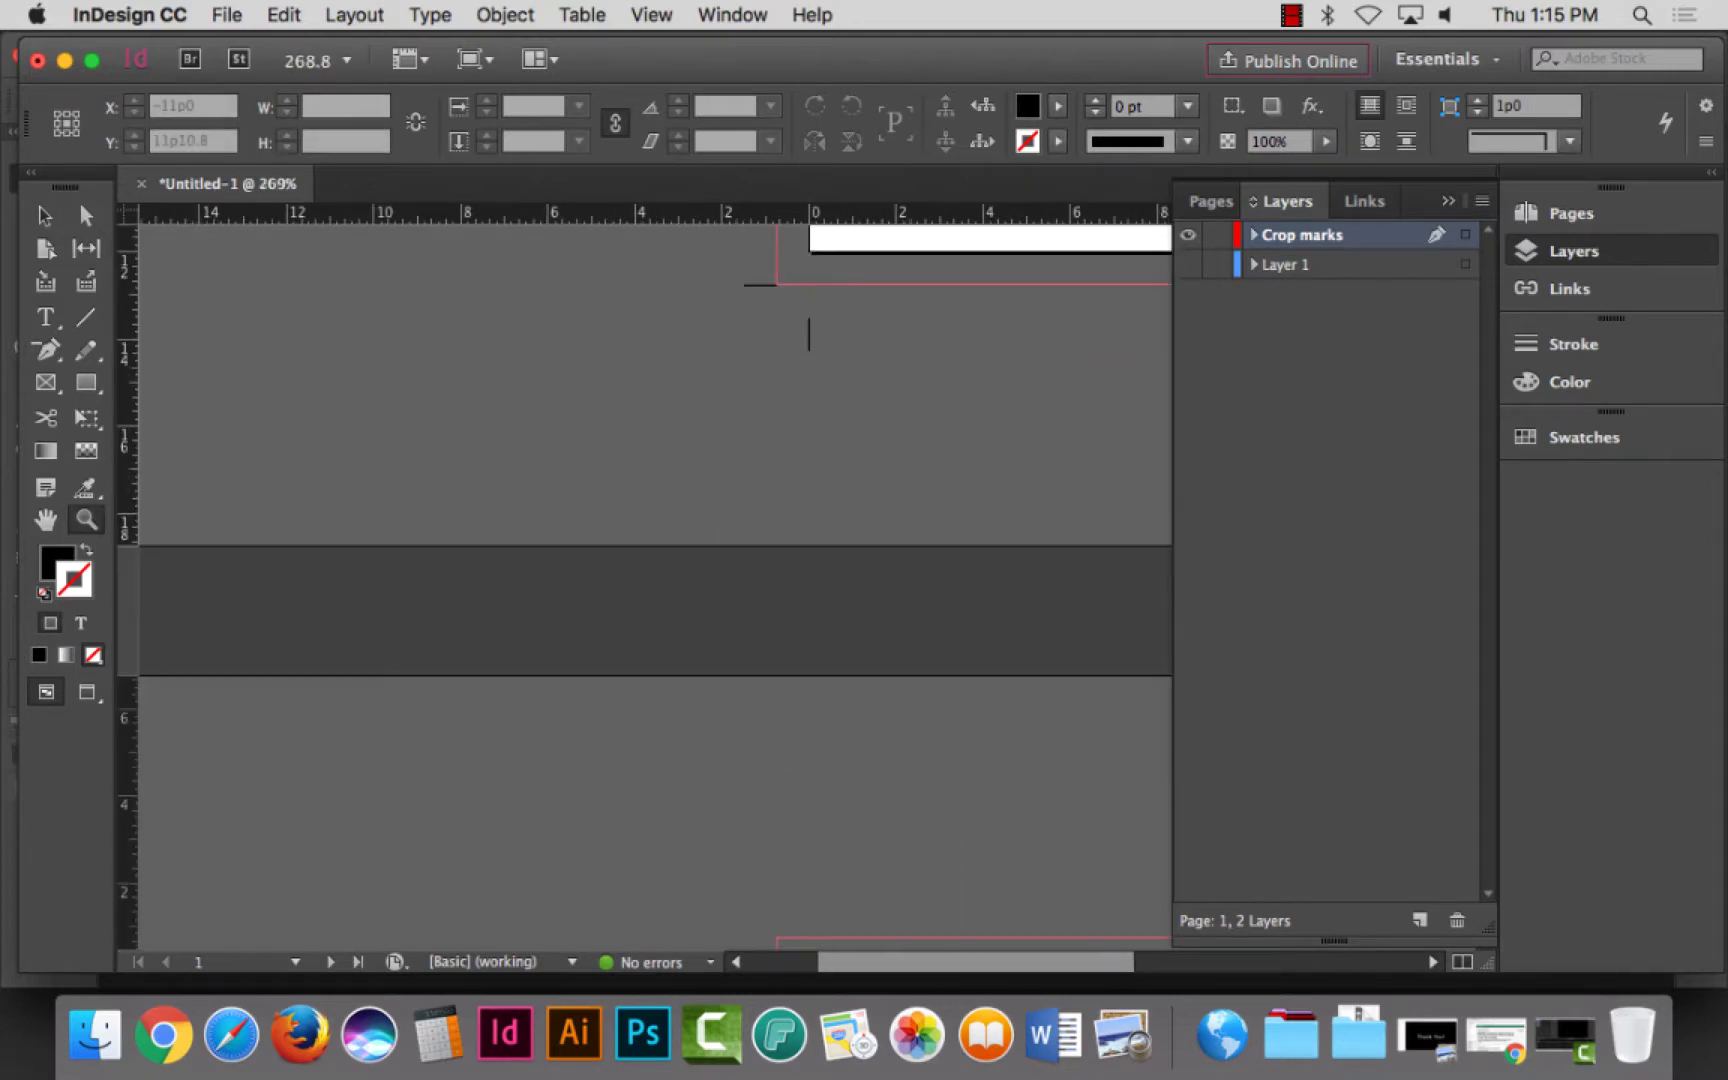
{"action": "left_click_drag", "start_coordinate": [724, 268], "coordinate": [905, 405]}
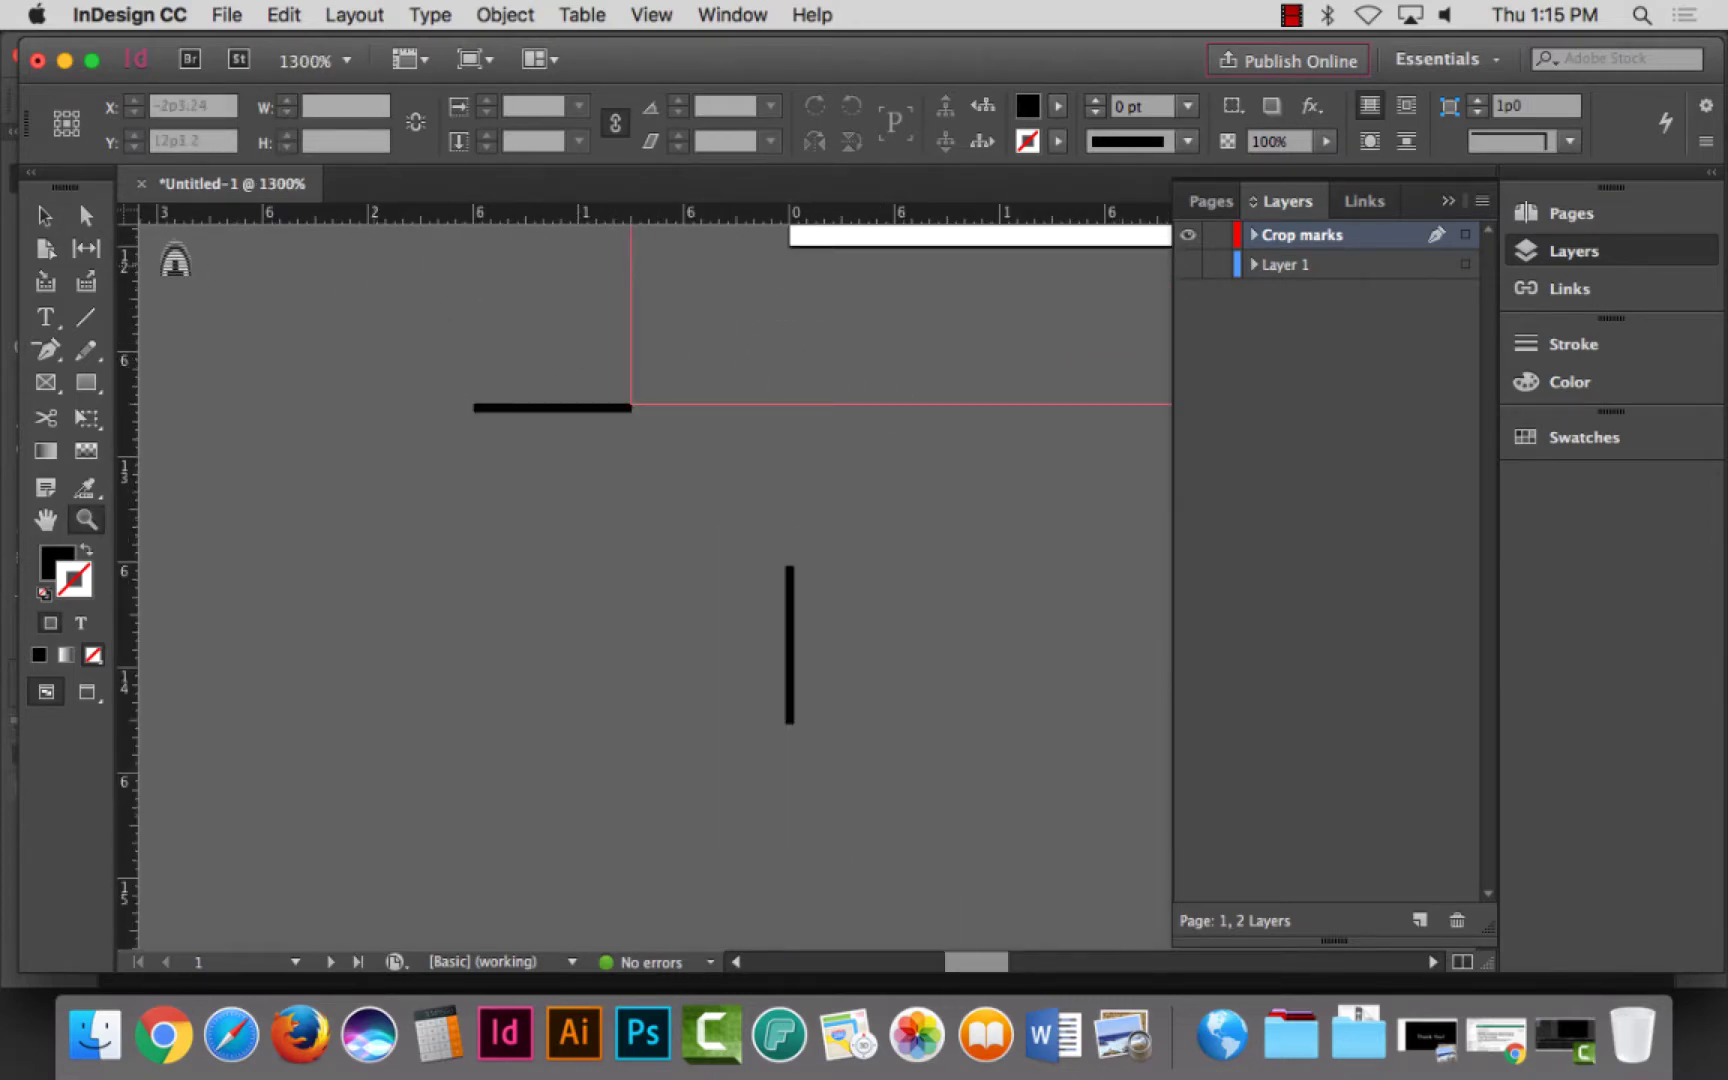
{"action": "left_click", "coordinate": [44, 215]}
{"action": "scroll", "coordinate": [650, 580], "scroll_direction": "up", "scroll_amount": 4}
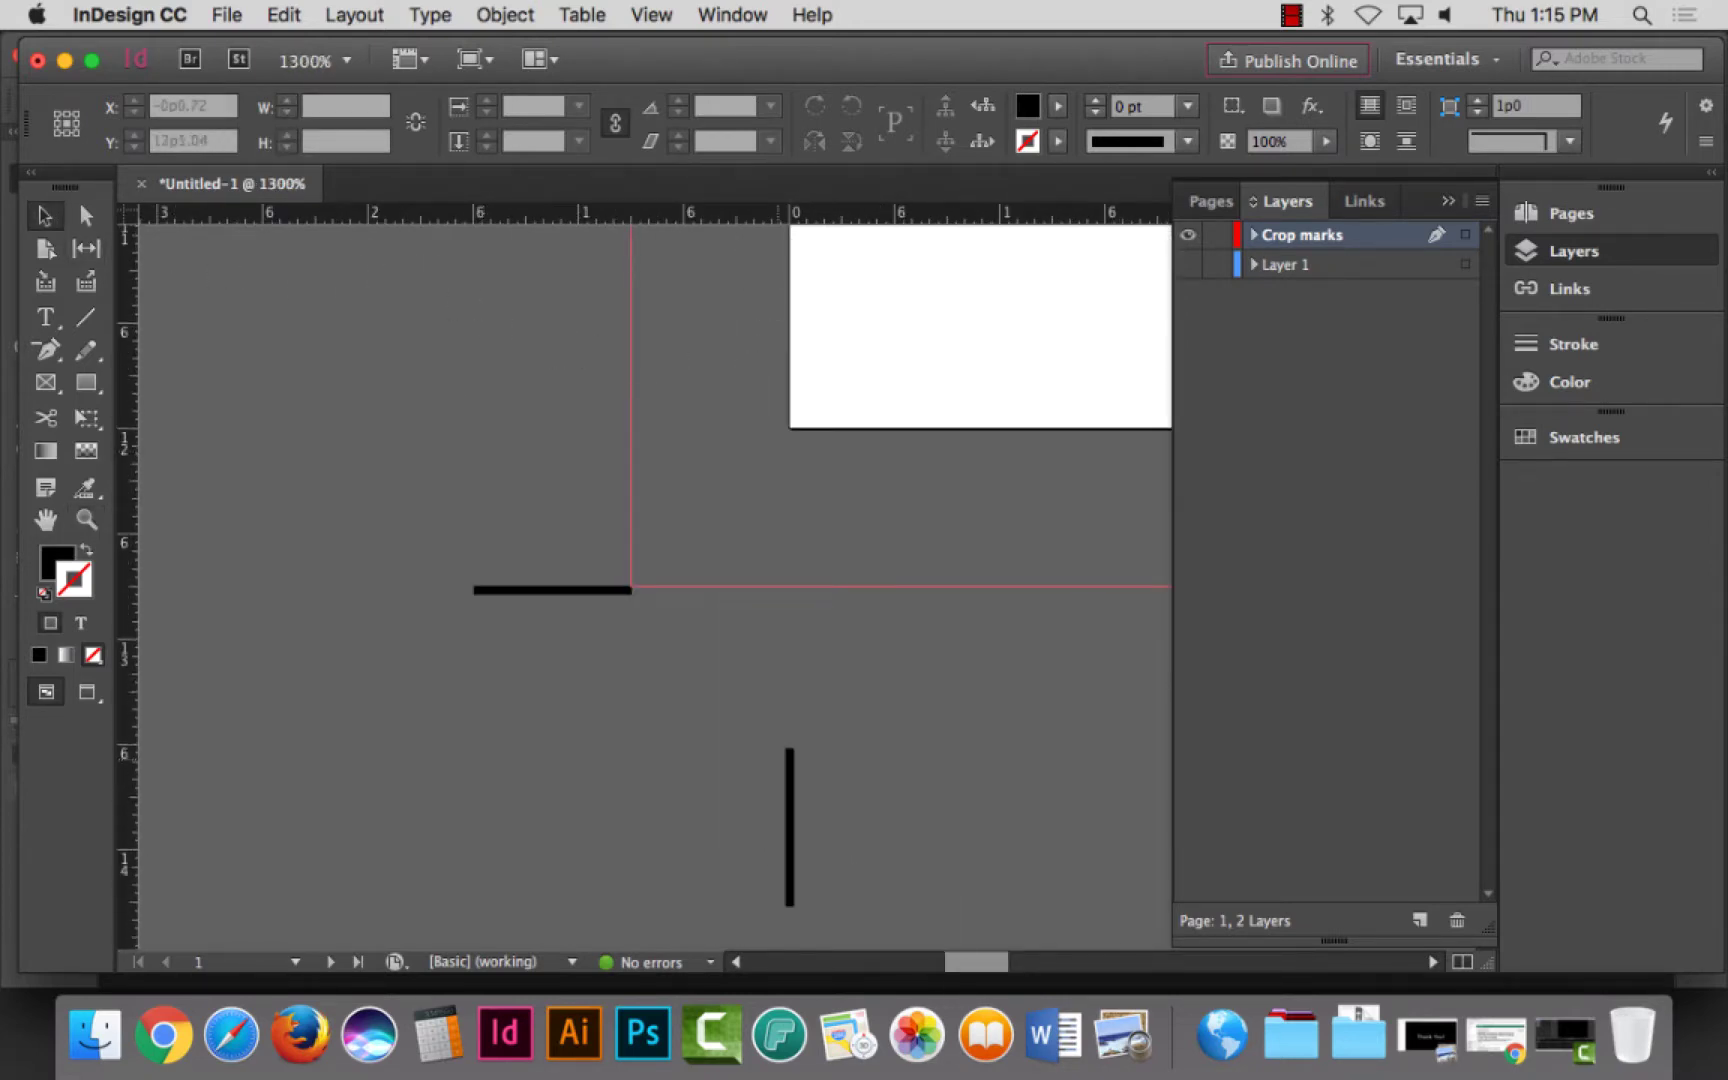
{"action": "left_click", "coordinate": [531, 594]}
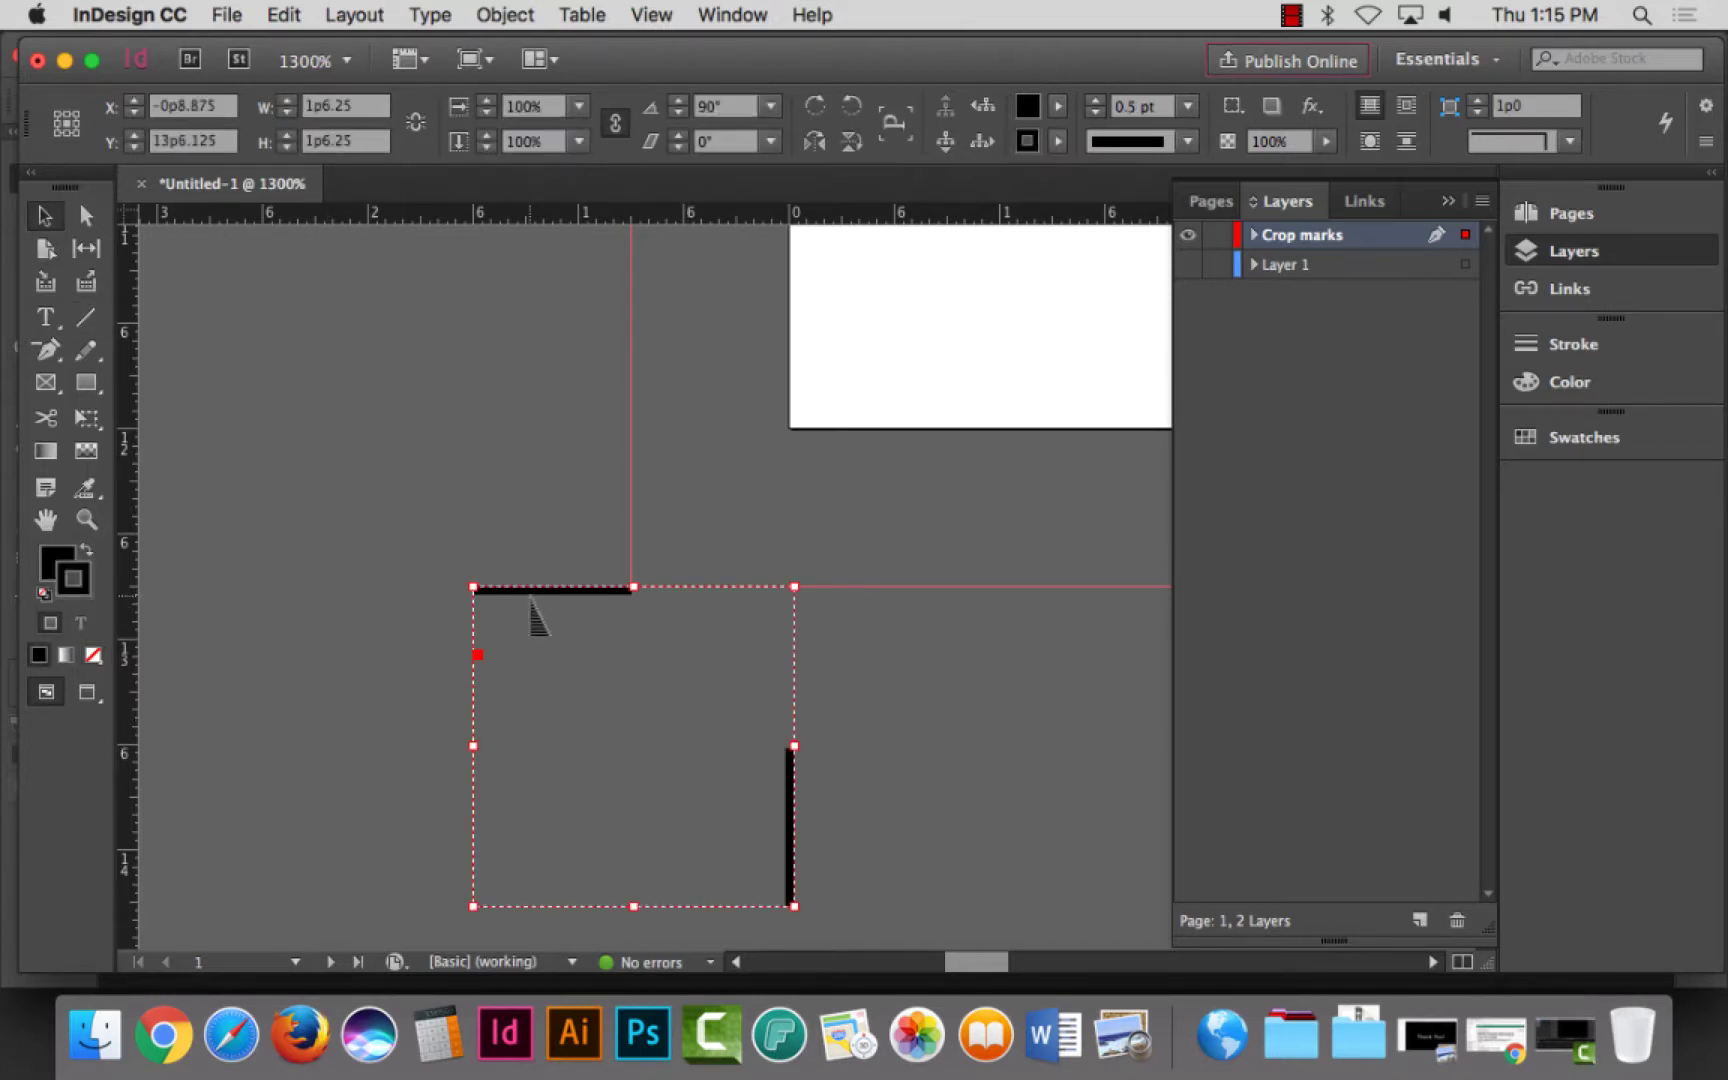
{"action": "left_click_drag", "start_coordinate": [531, 597], "coordinate": [546, 445]}
{"action": "left_click", "coordinate": [470, 494]}
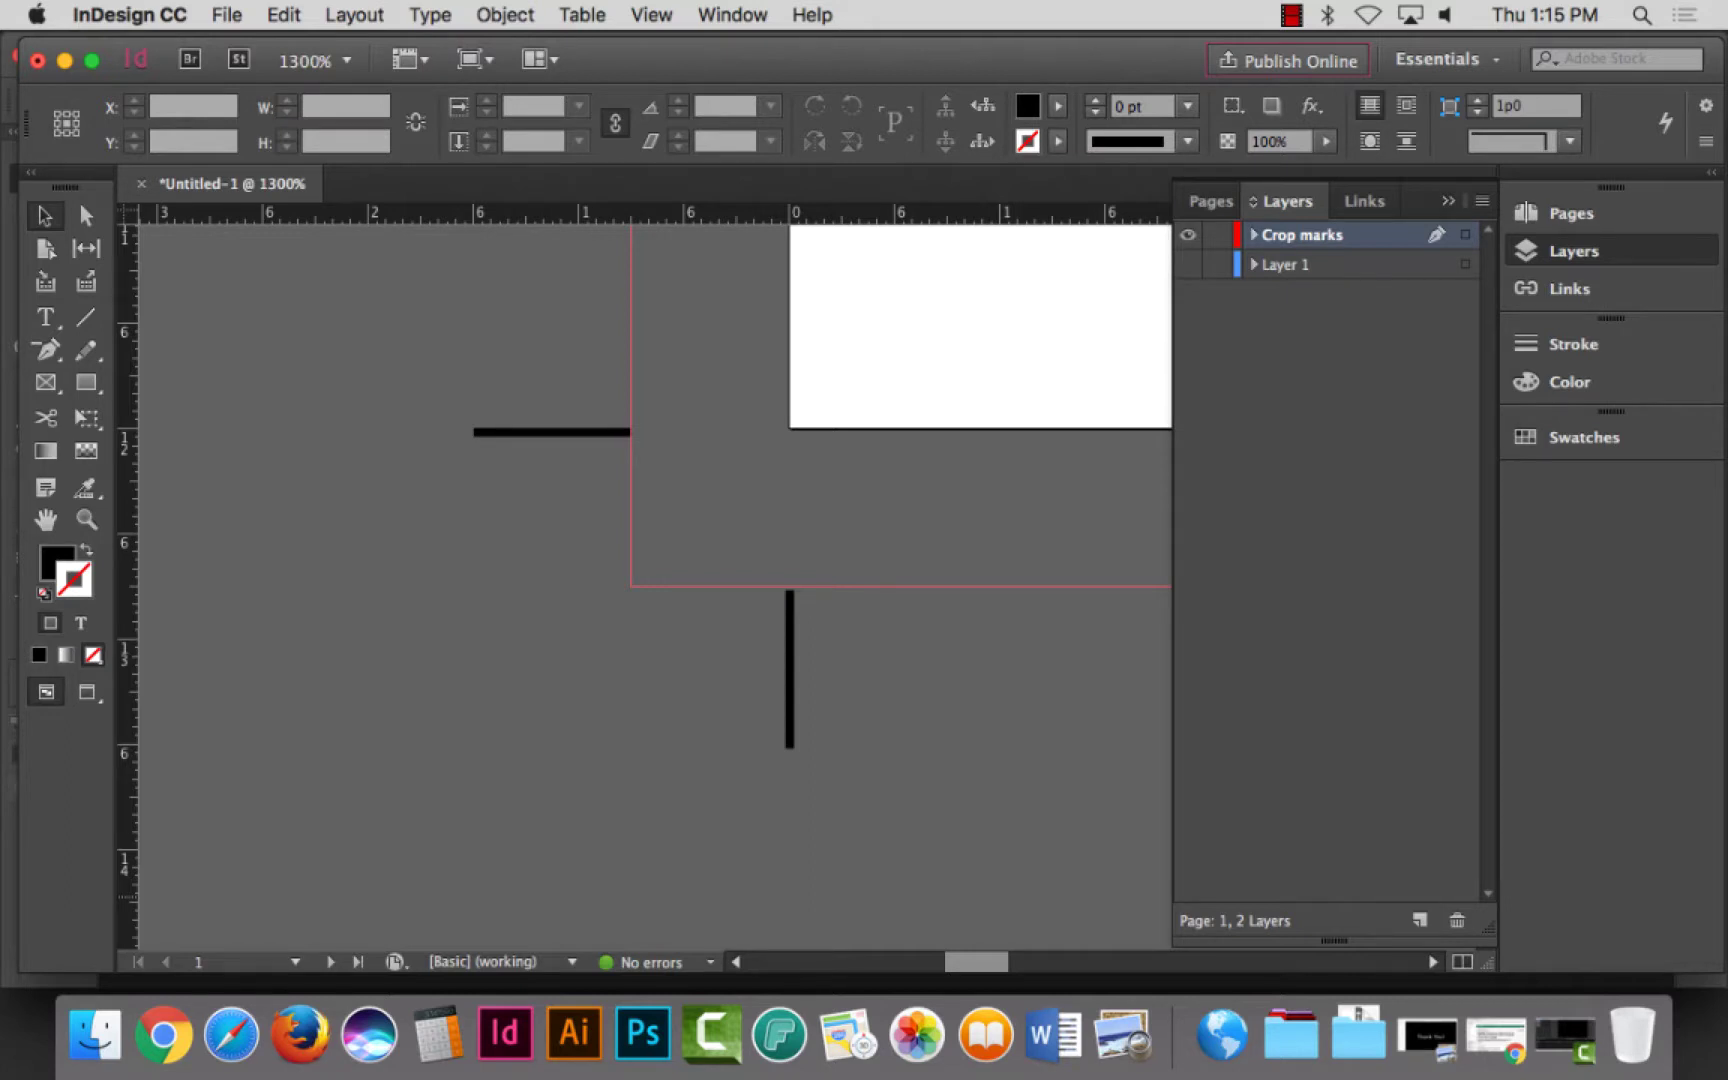
{"action": "key", "text": "super+0"}
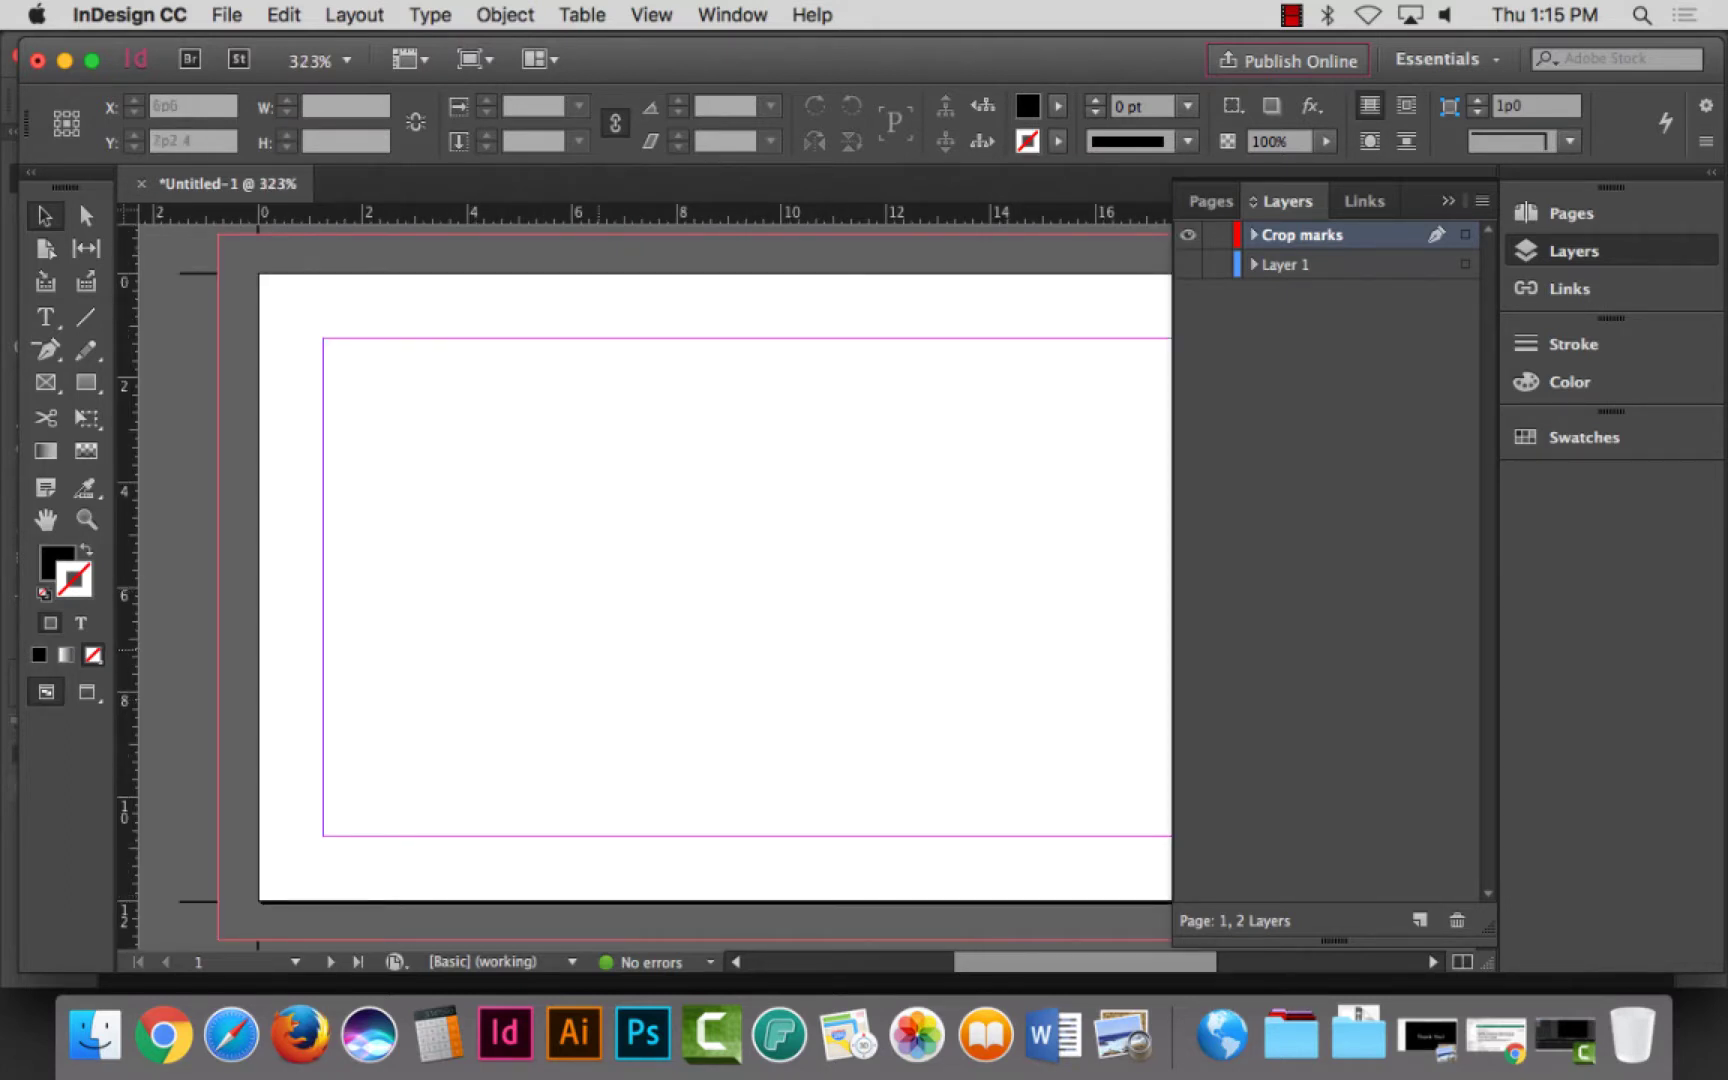
{"action": "key", "text": "super+minus"}
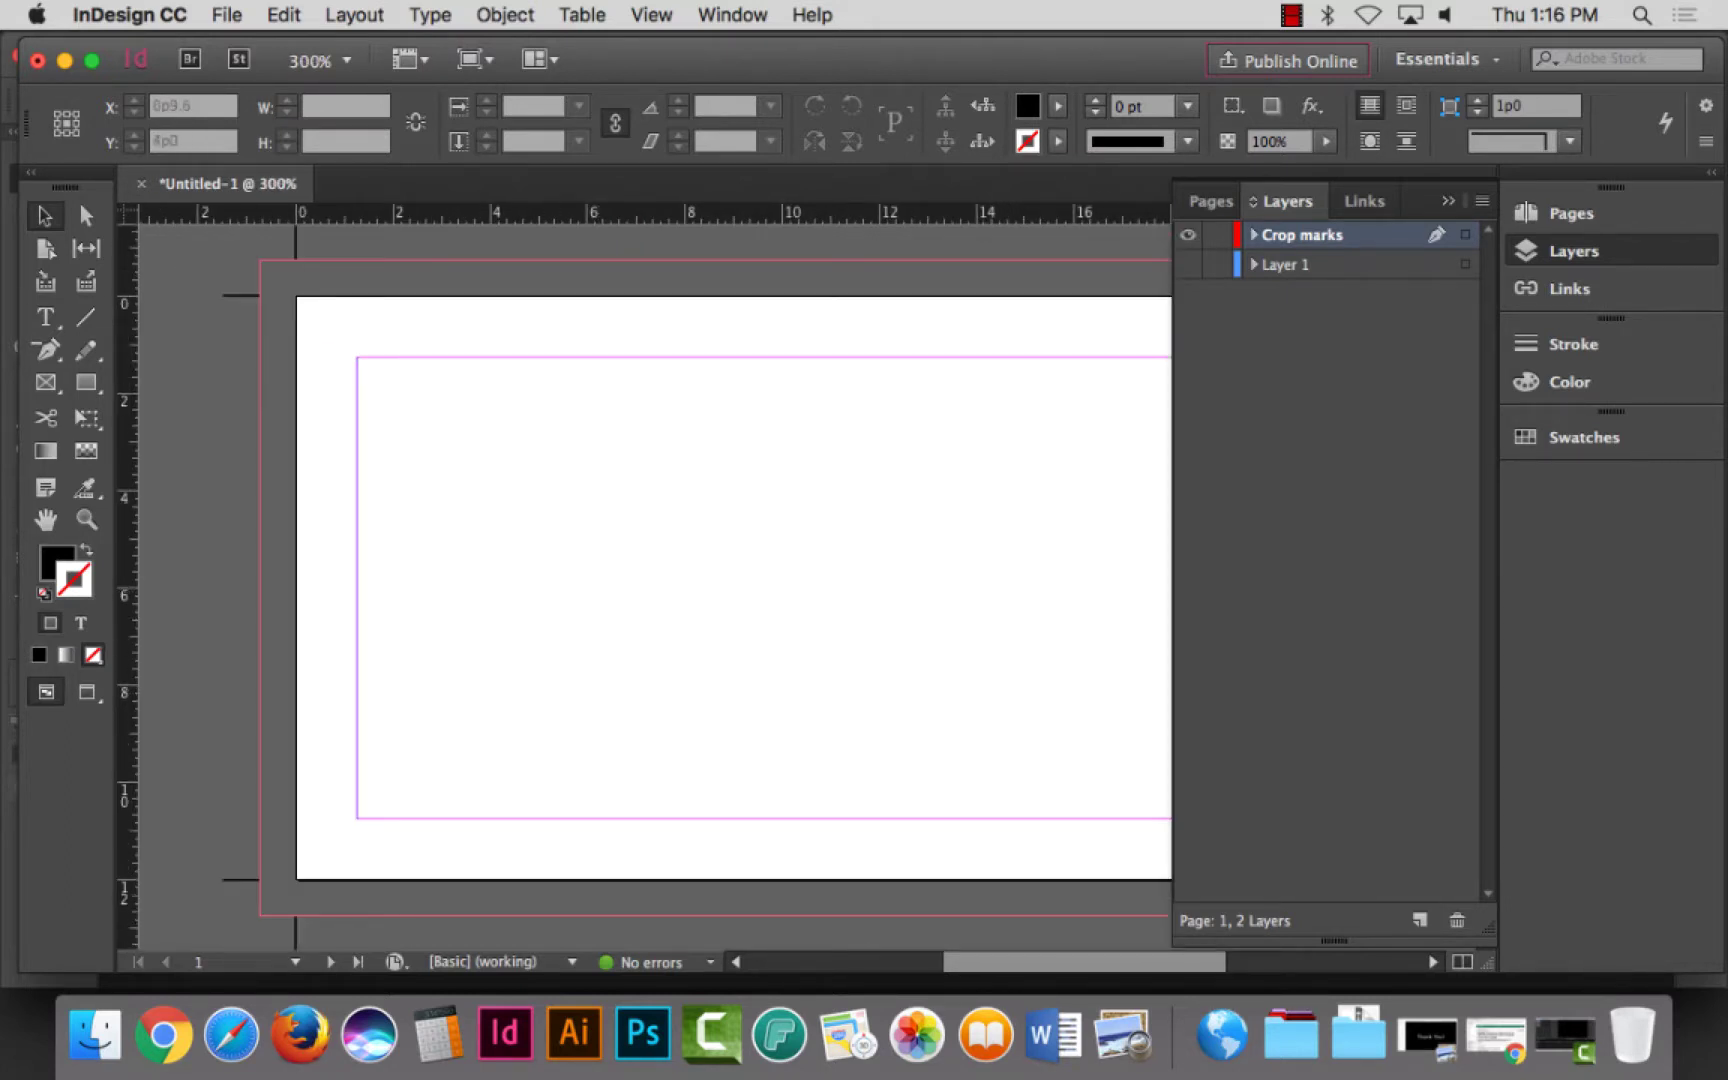
Step: Duplicate both left-hand crop mark groups straight across to the card's right edge and flip the copies horizontally
{"action": "left_click_drag", "start_coordinate": [179, 237], "coordinate": [434, 948]}
{"action": "key", "text": "super+minus"}
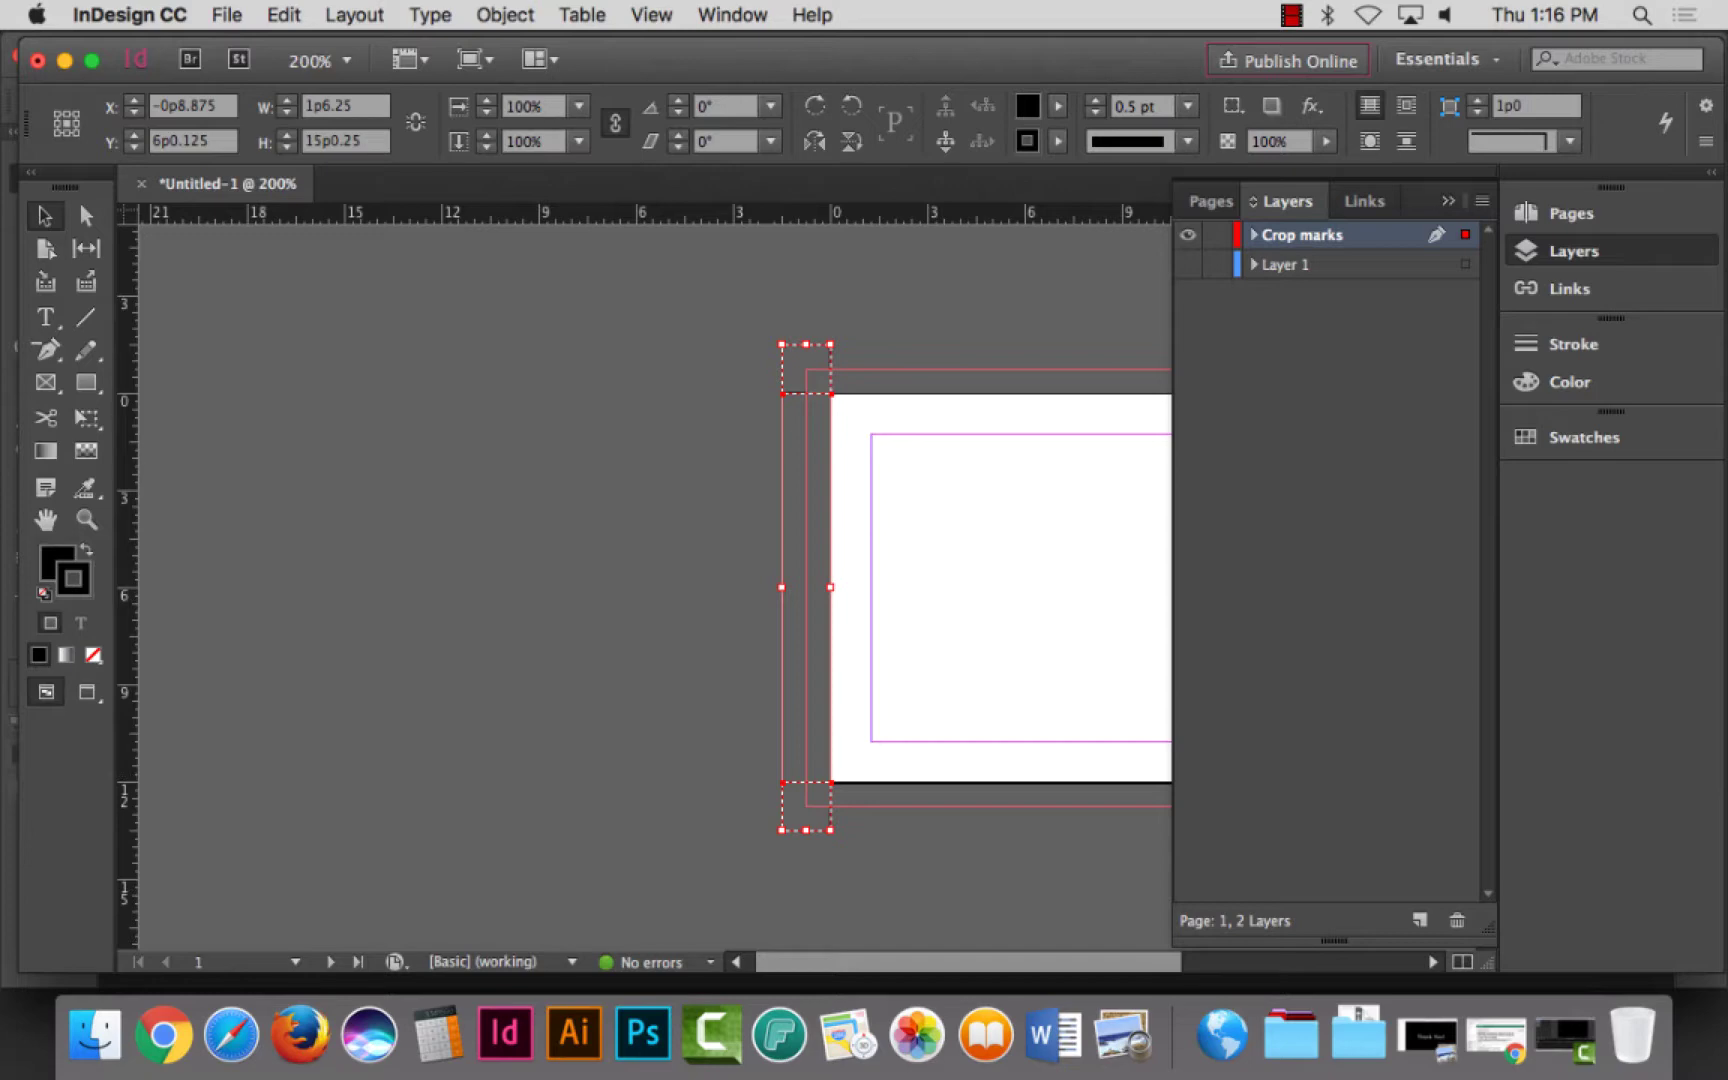
{"action": "left_click", "coordinate": [1448, 200]}
{"action": "scroll", "coordinate": [800, 580], "scroll_direction": "right", "scroll_amount": 5}
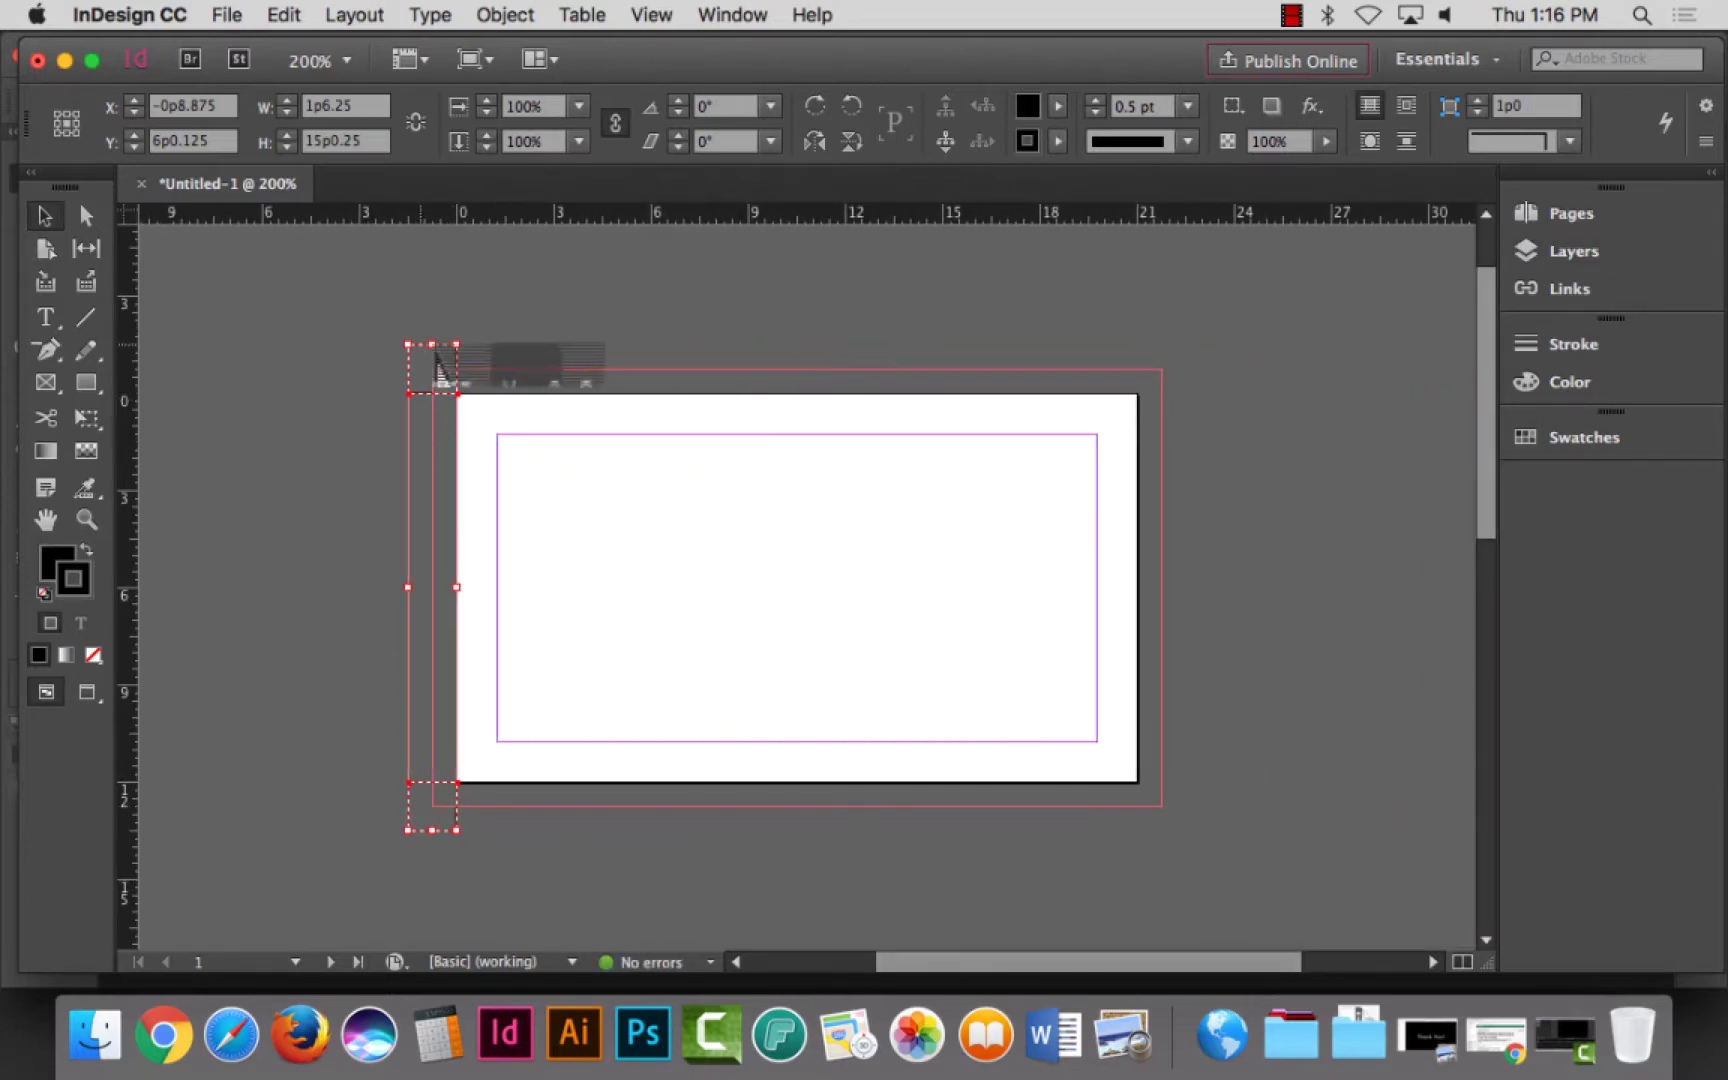
{"action": "left_click_drag", "start_coordinate": [436, 358], "coordinate": [1152, 388]}
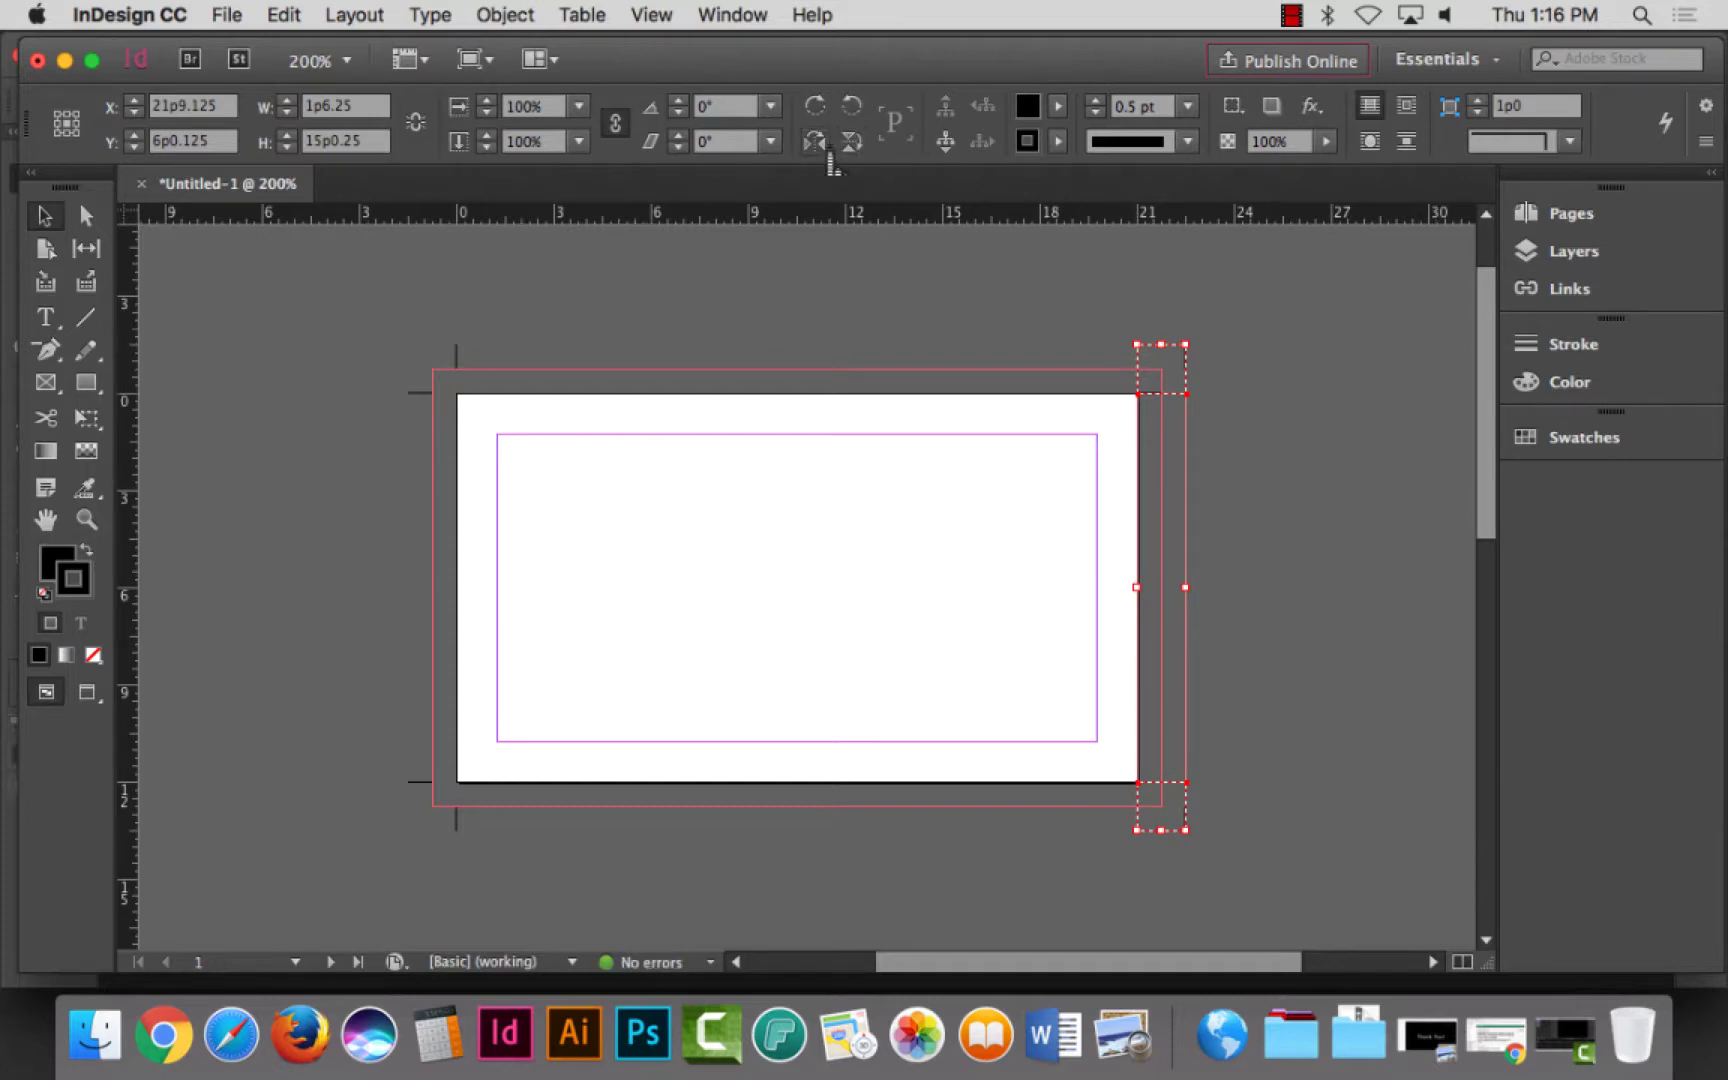
{"action": "key", "text": "super+shift+a"}
{"action": "key", "text": "slash"}
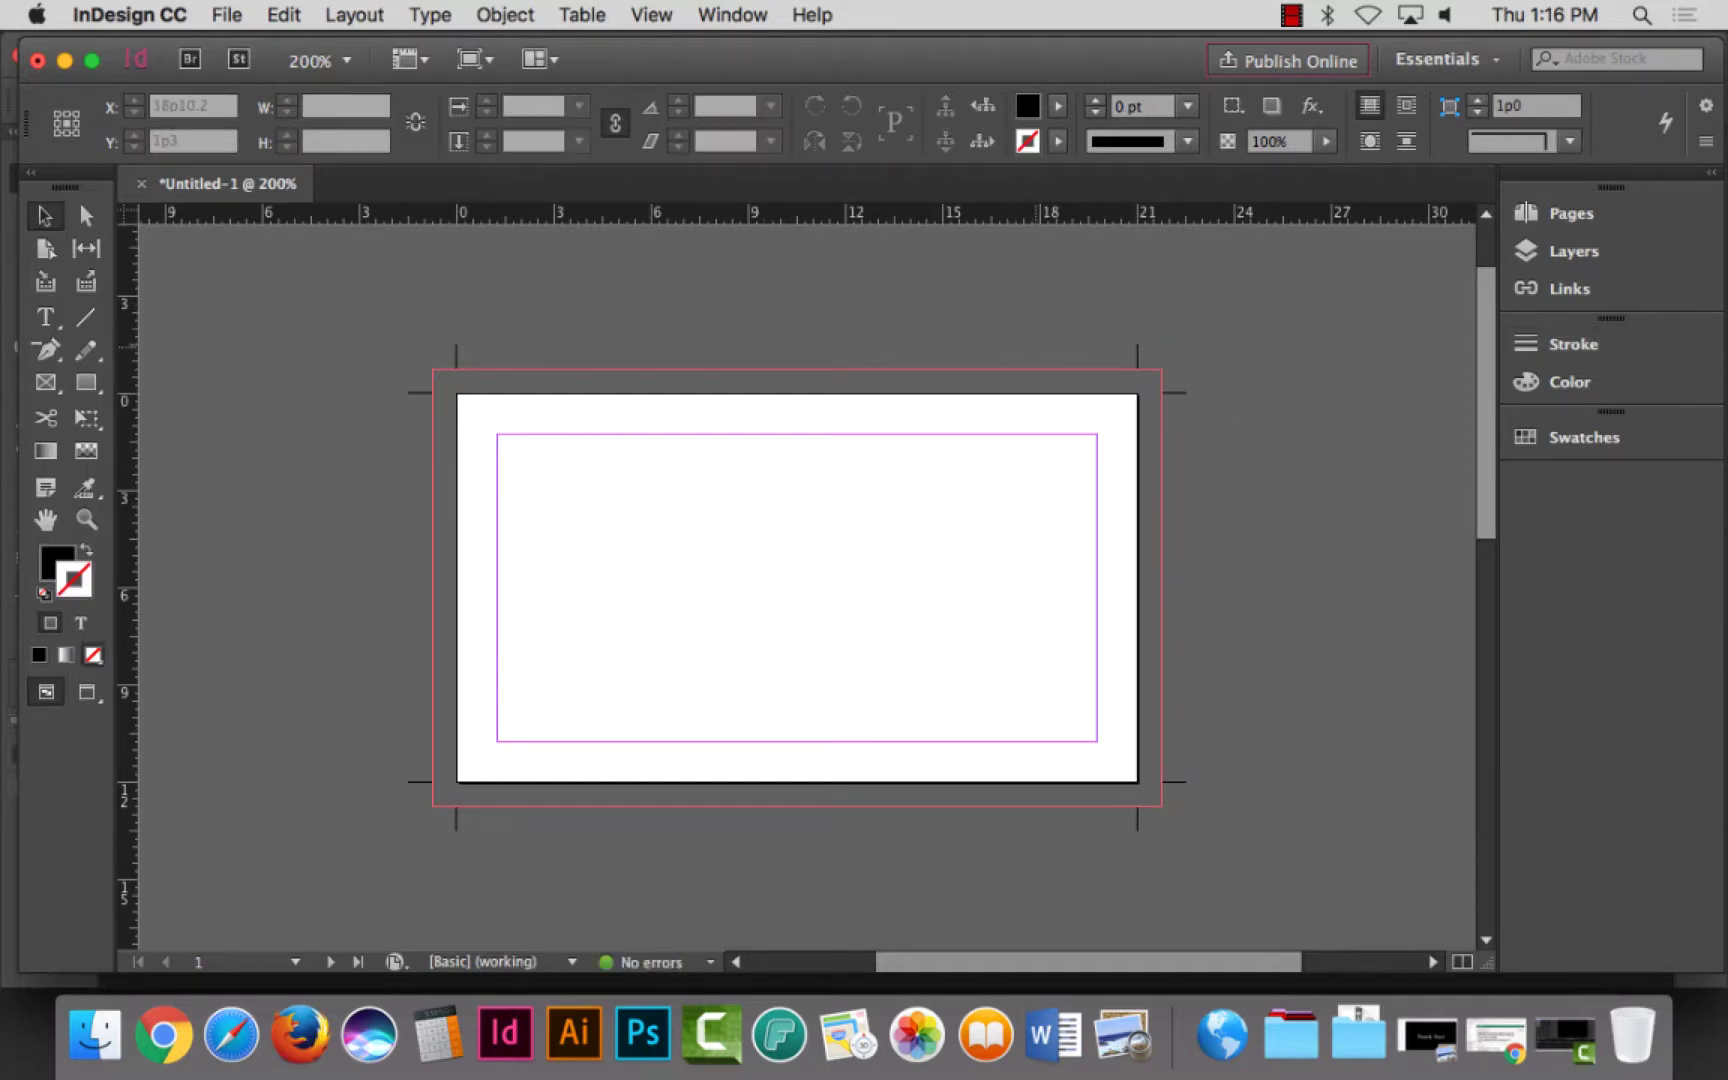
Step: Inspect the alignment of the crop marks at the card's upper-right and lower-right corners
{"action": "key", "text": "z"}
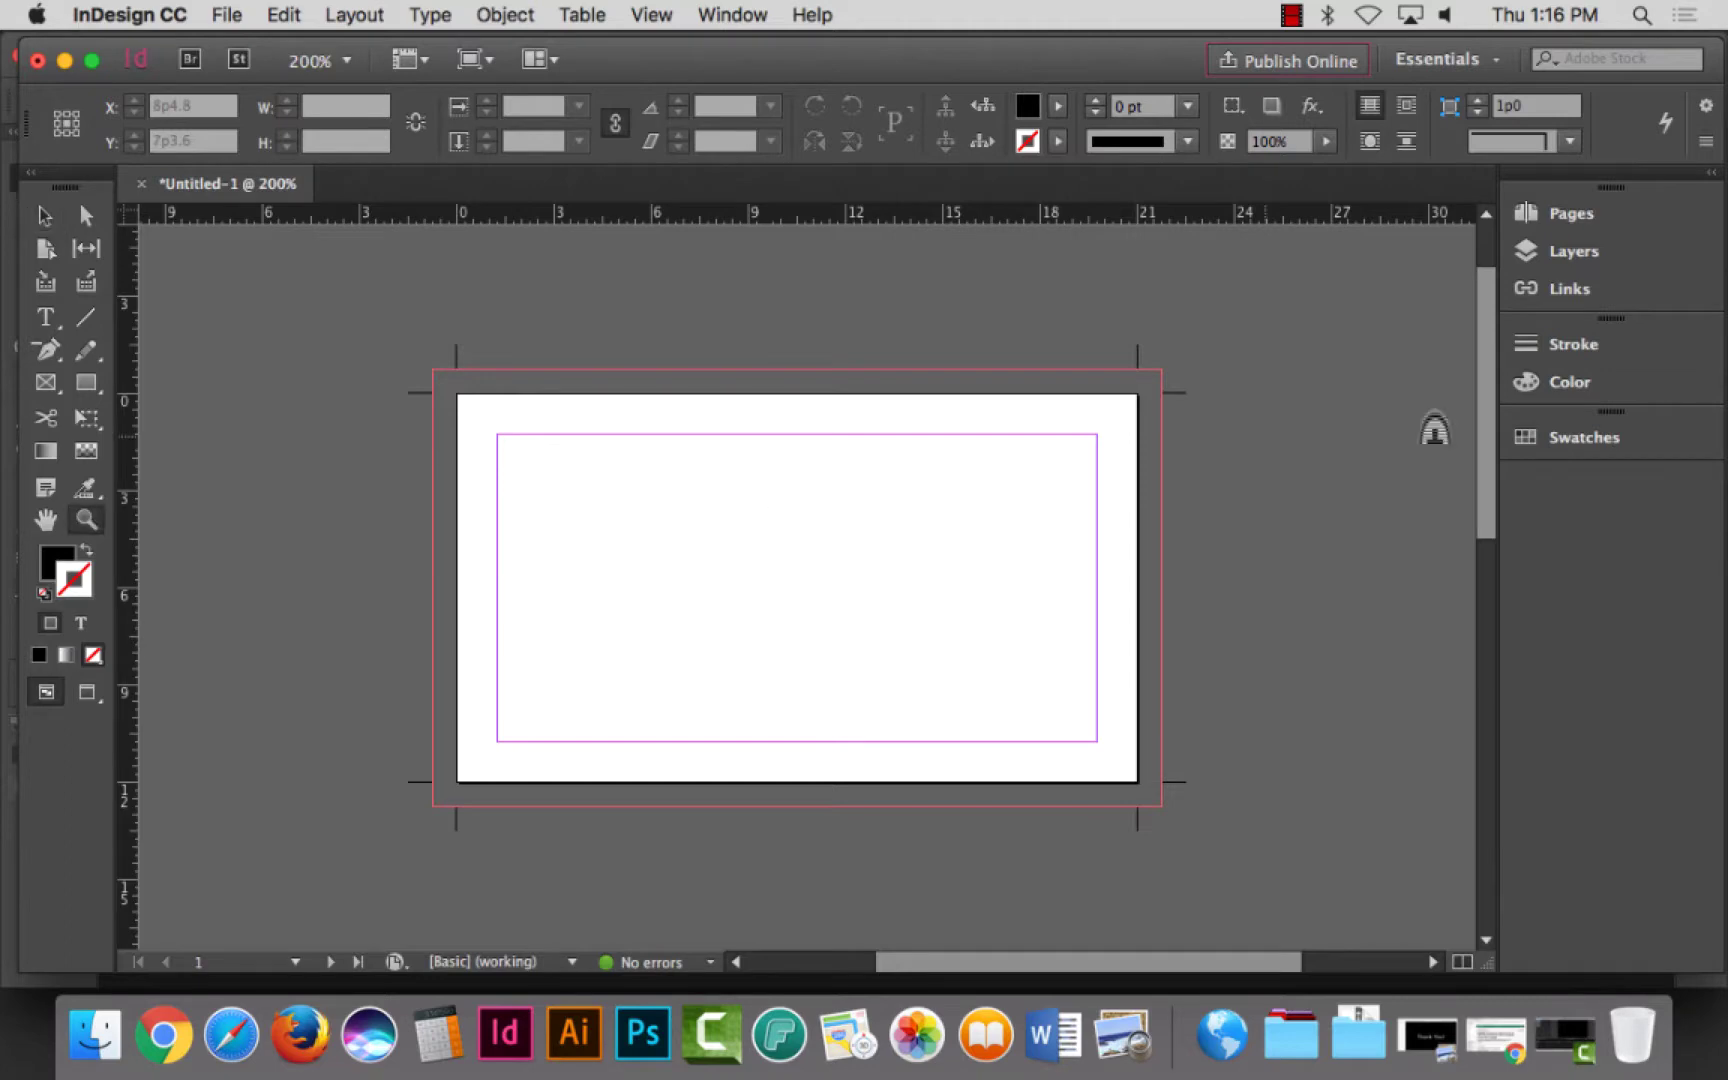
{"action": "left_click_drag", "start_coordinate": [1095, 340], "coordinate": [1268, 462]}
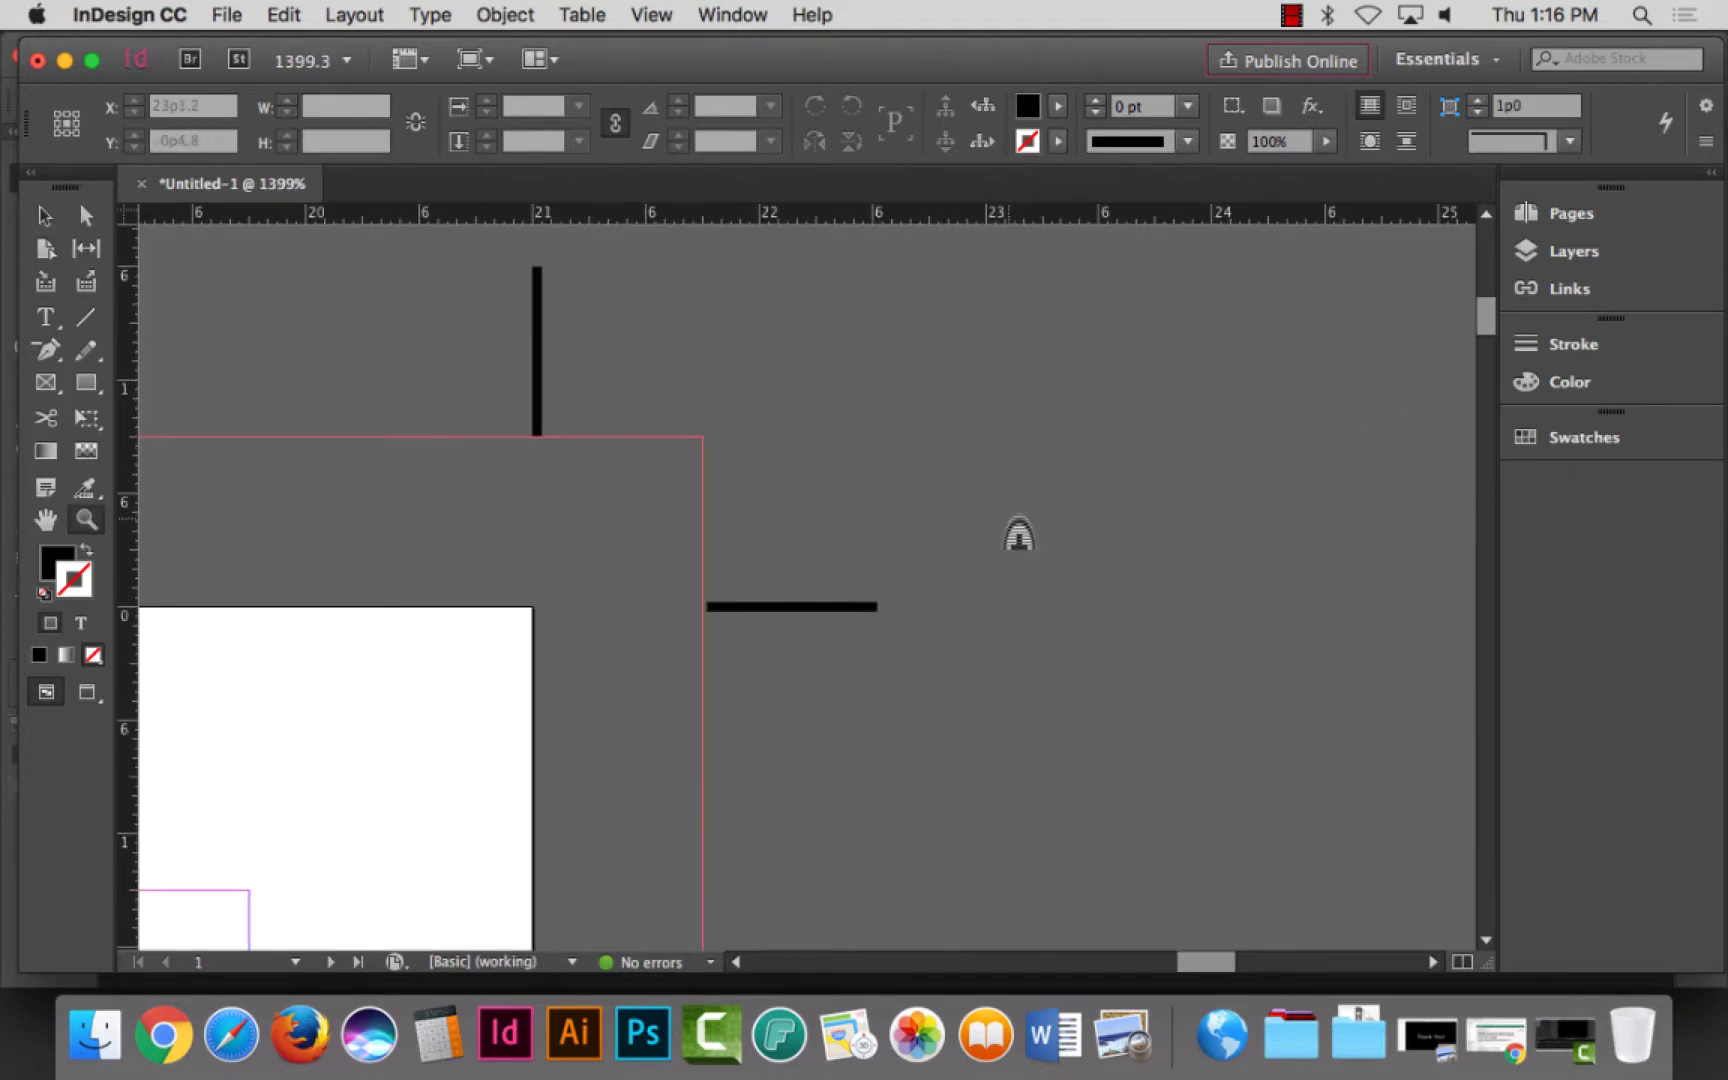
{"action": "scroll", "coordinate": [826, 755], "scroll_direction": "down", "scroll_amount": 10}
{"action": "scroll", "coordinate": [828, 758], "scroll_direction": "up", "scroll_amount": 6}
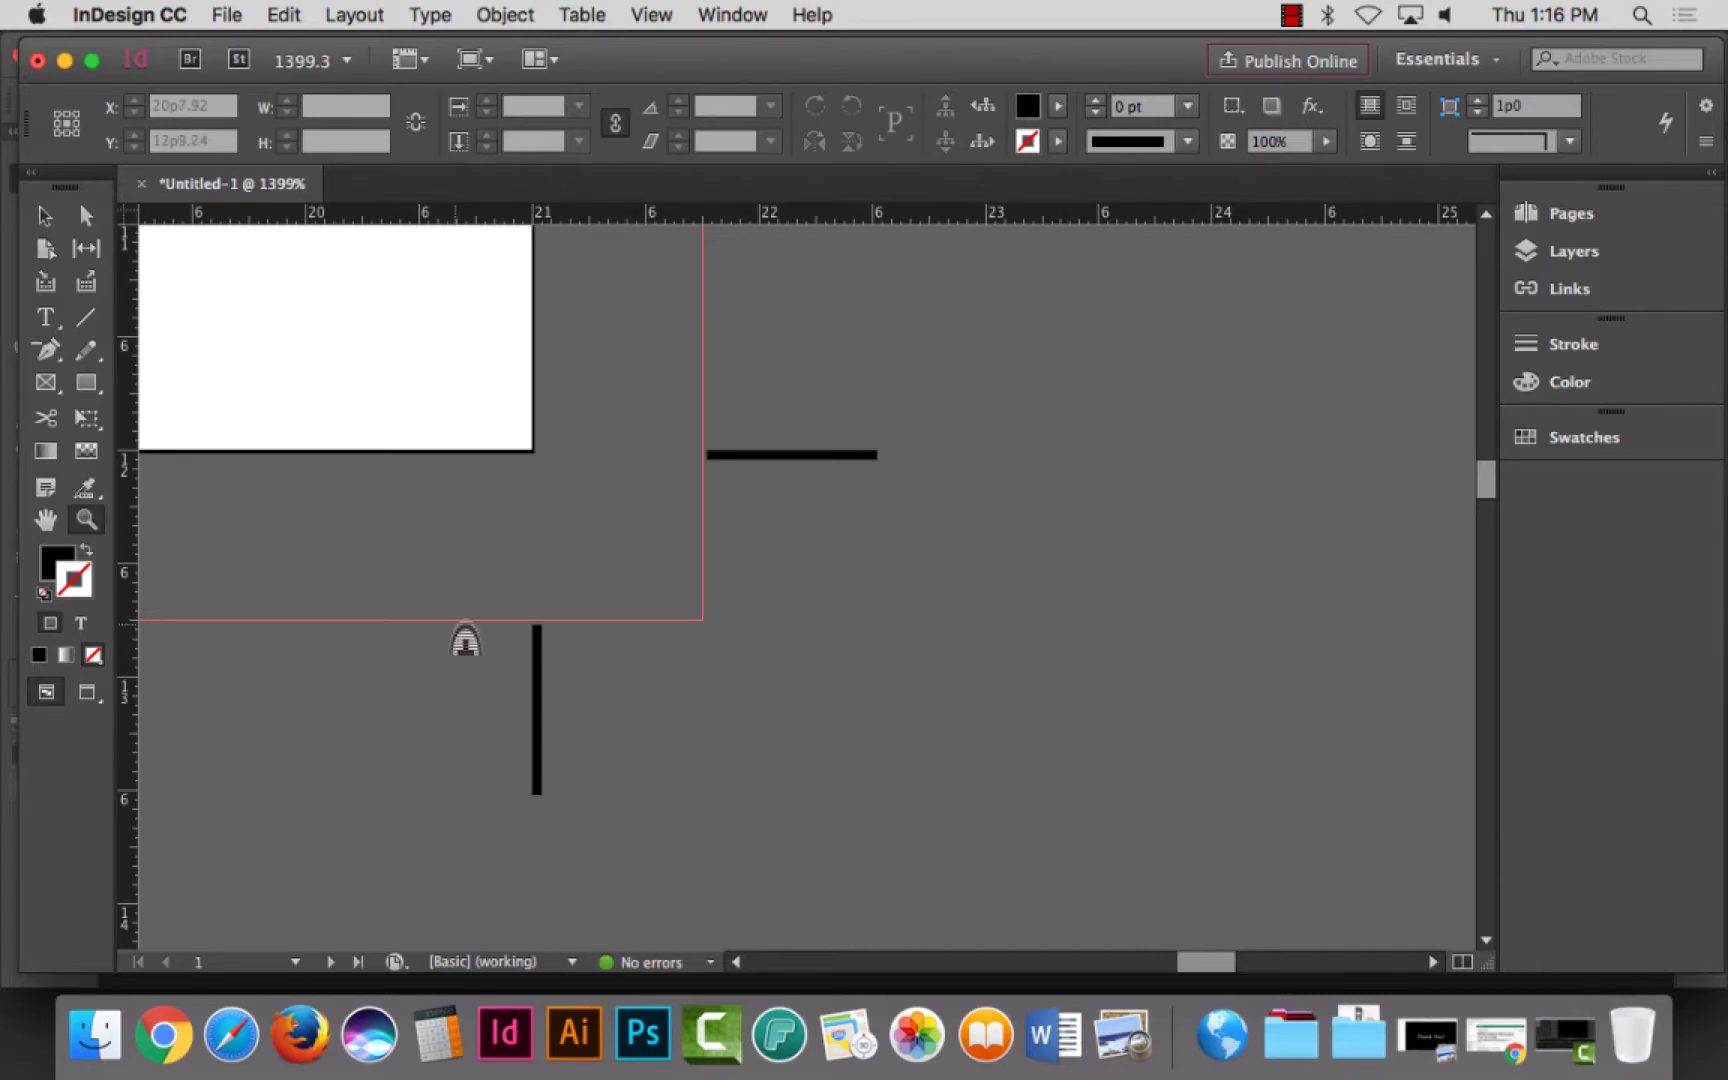
{"action": "key", "text": "super+0"}
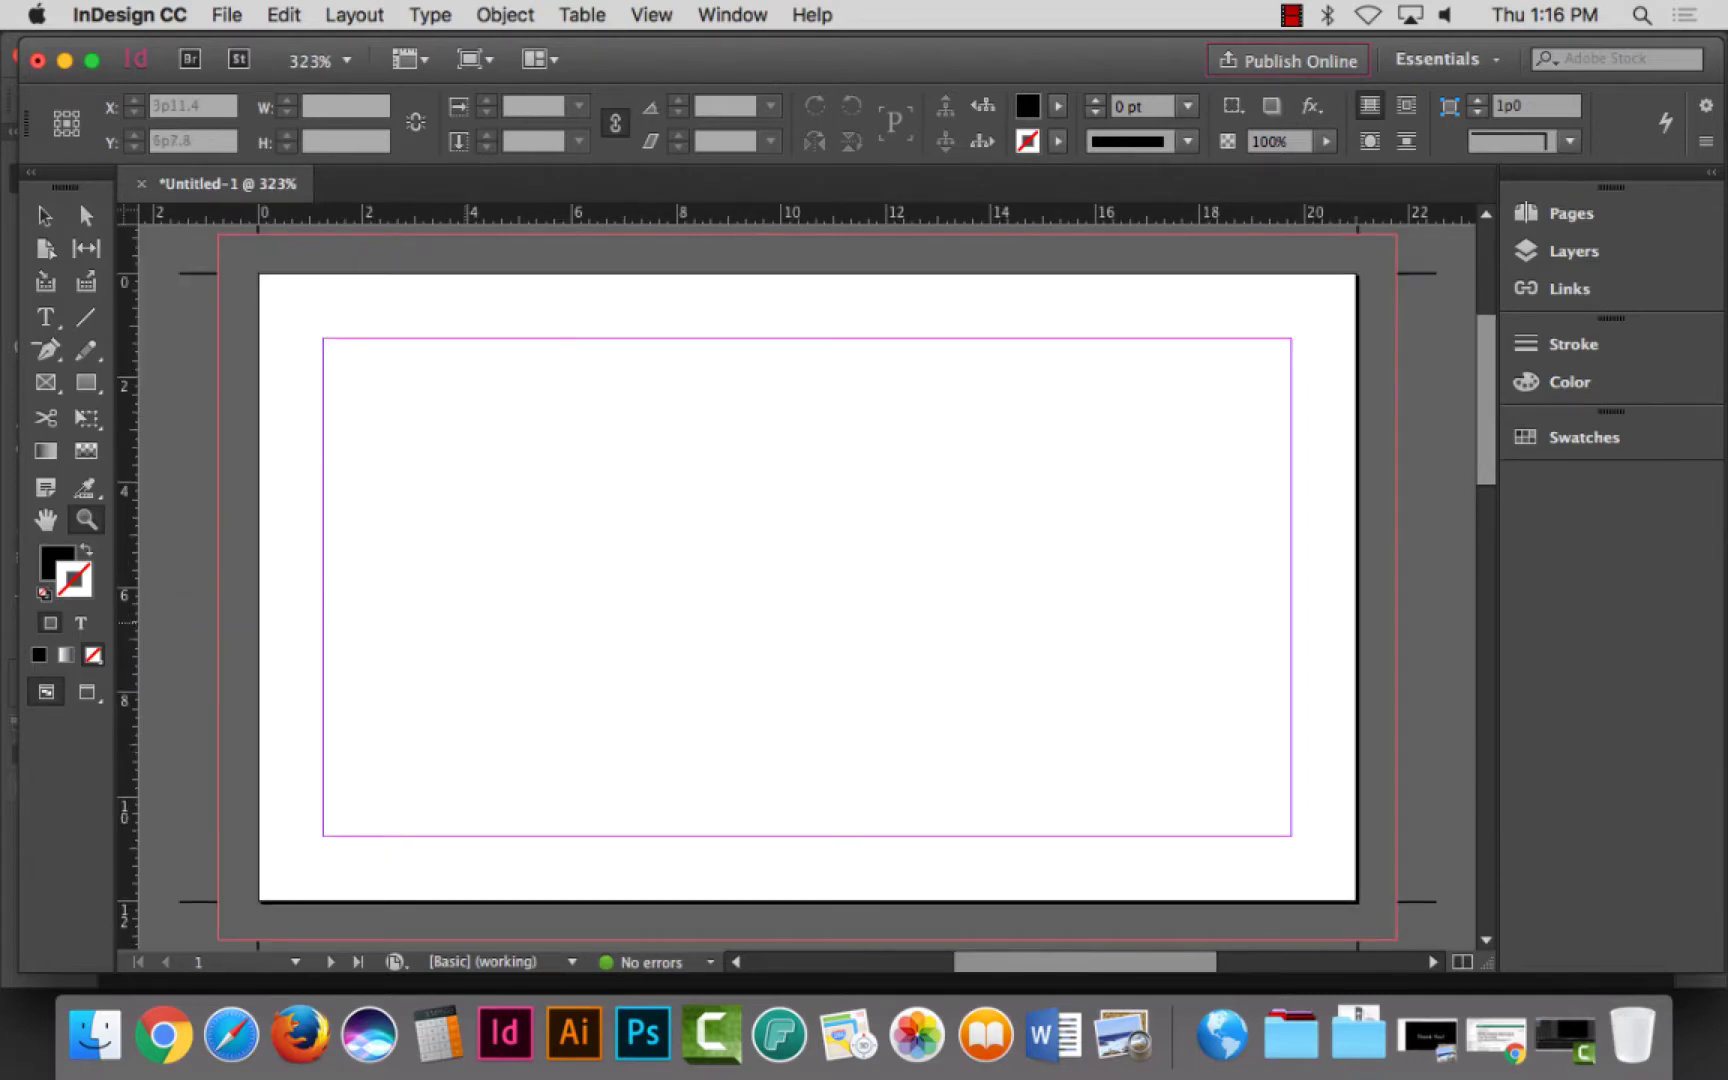
{"action": "key", "text": "super+minus"}
{"action": "key", "text": "super+minus"}
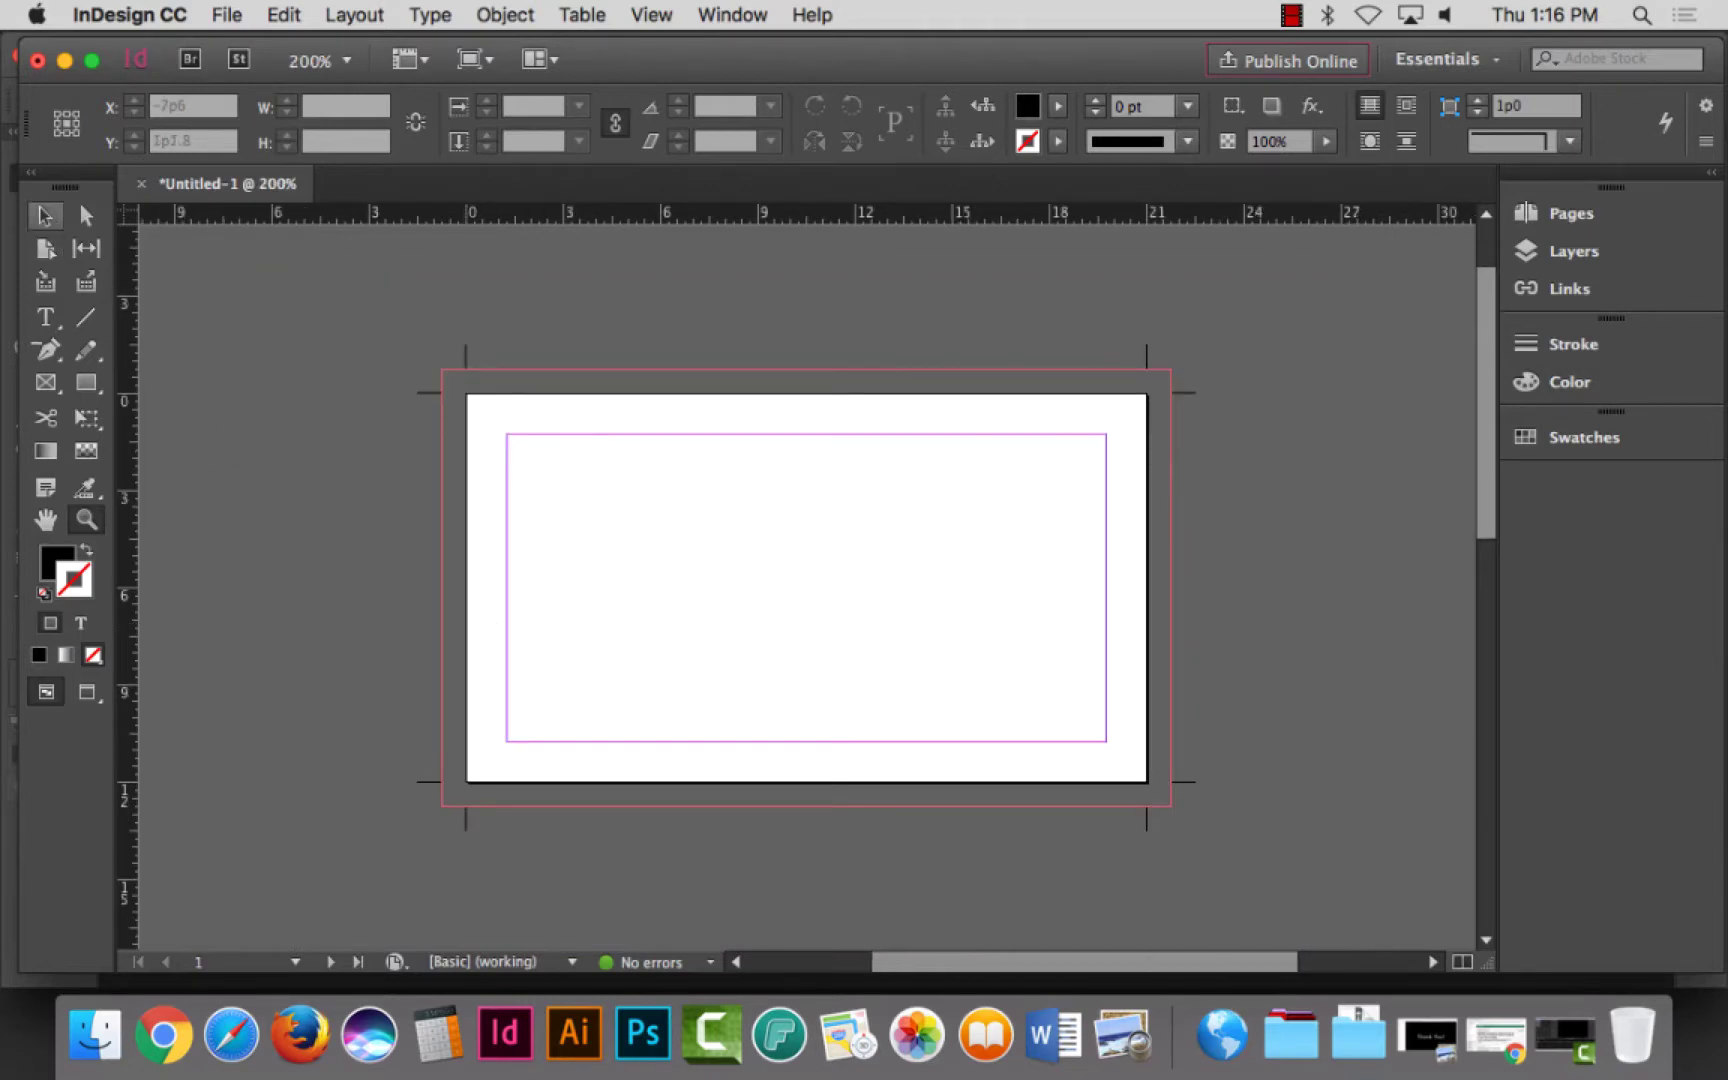
Step: Group the crop marks of all four corners on page 1
{"action": "key", "text": "v"}
{"action": "left_click_drag", "start_coordinate": [340, 302], "coordinate": [1375, 932]}
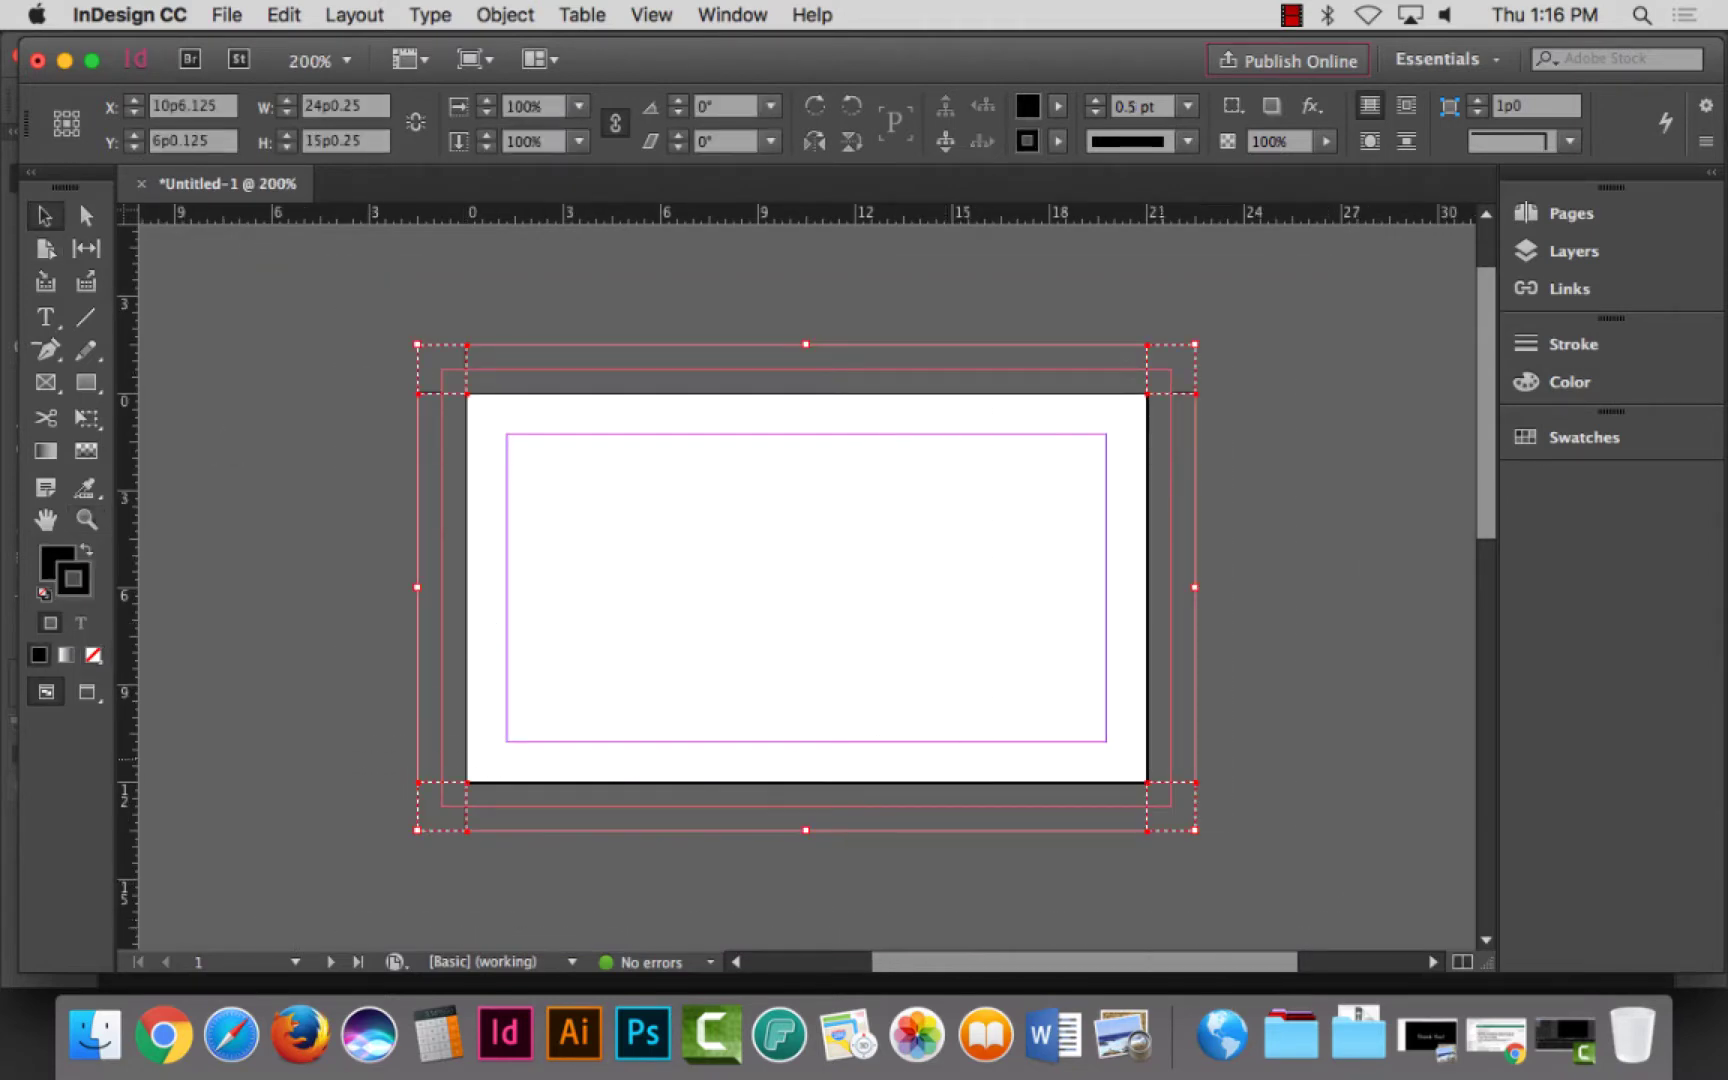
{"action": "key", "text": "super+g"}
{"action": "scroll", "coordinate": [806, 587], "scroll_direction": "up", "scroll_amount": 2}
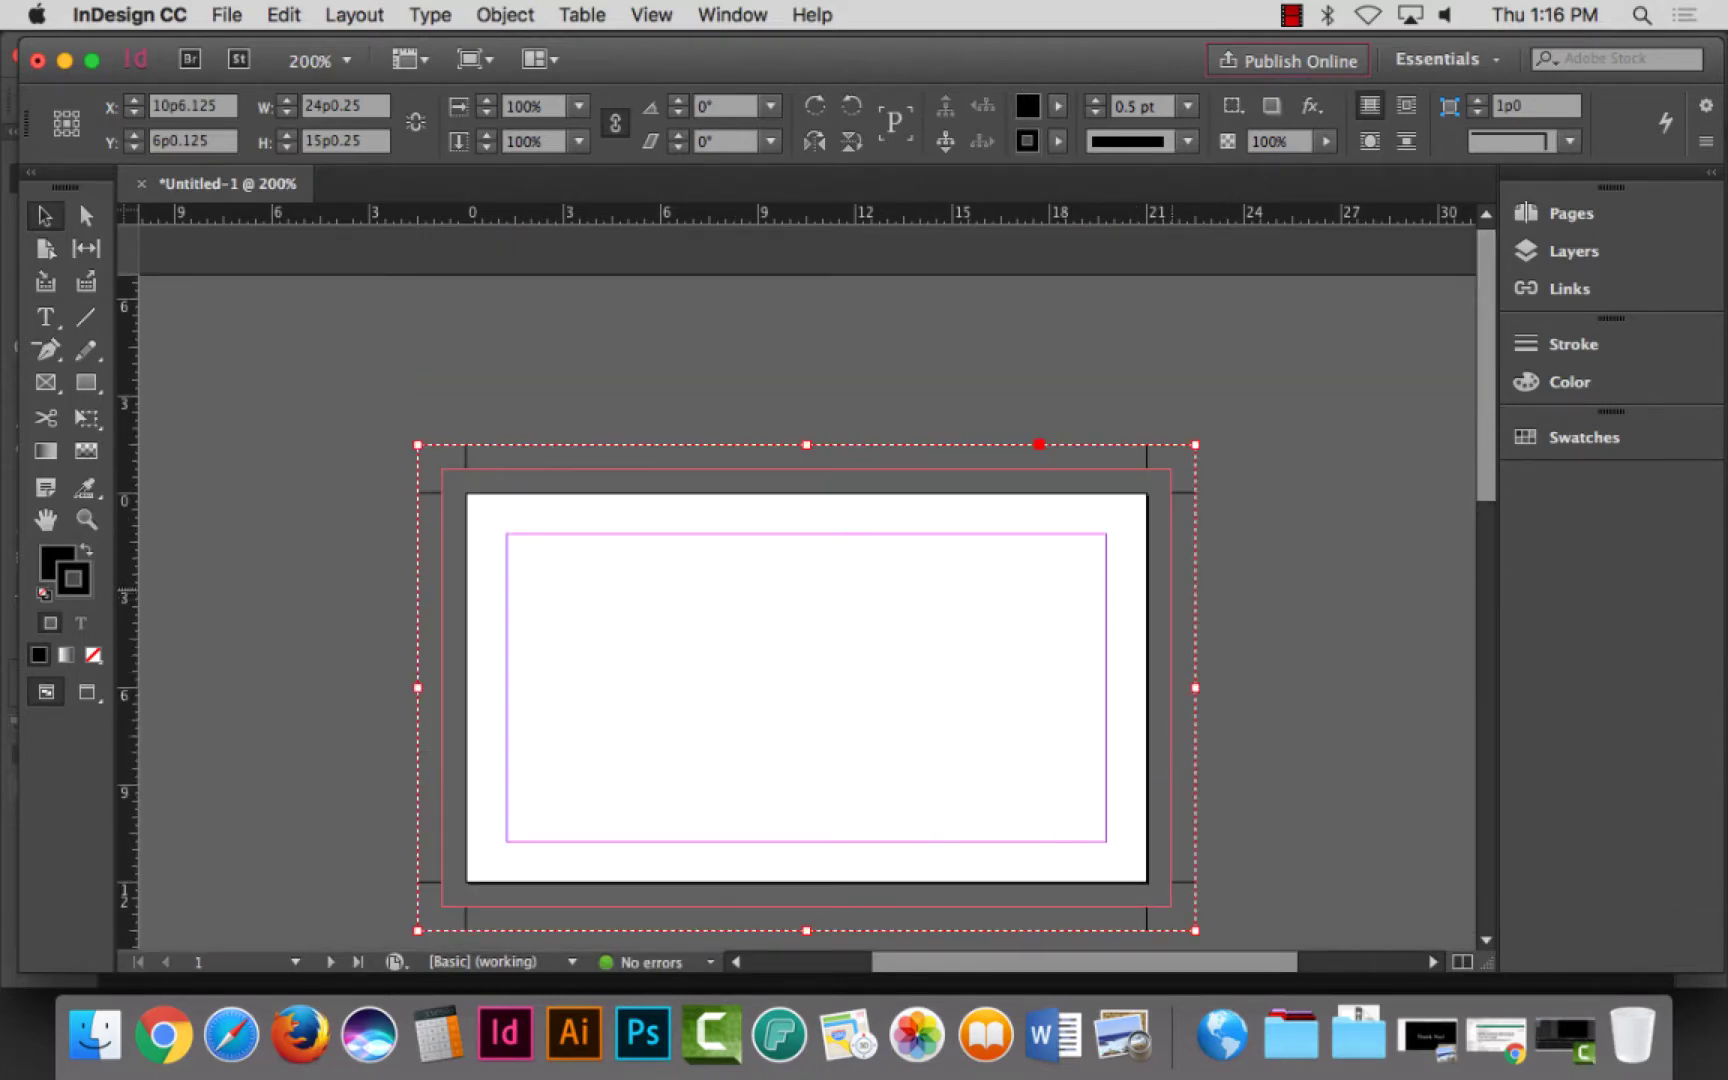
{"action": "scroll", "coordinate": [806, 600], "scroll_direction": "down", "scroll_amount": 2}
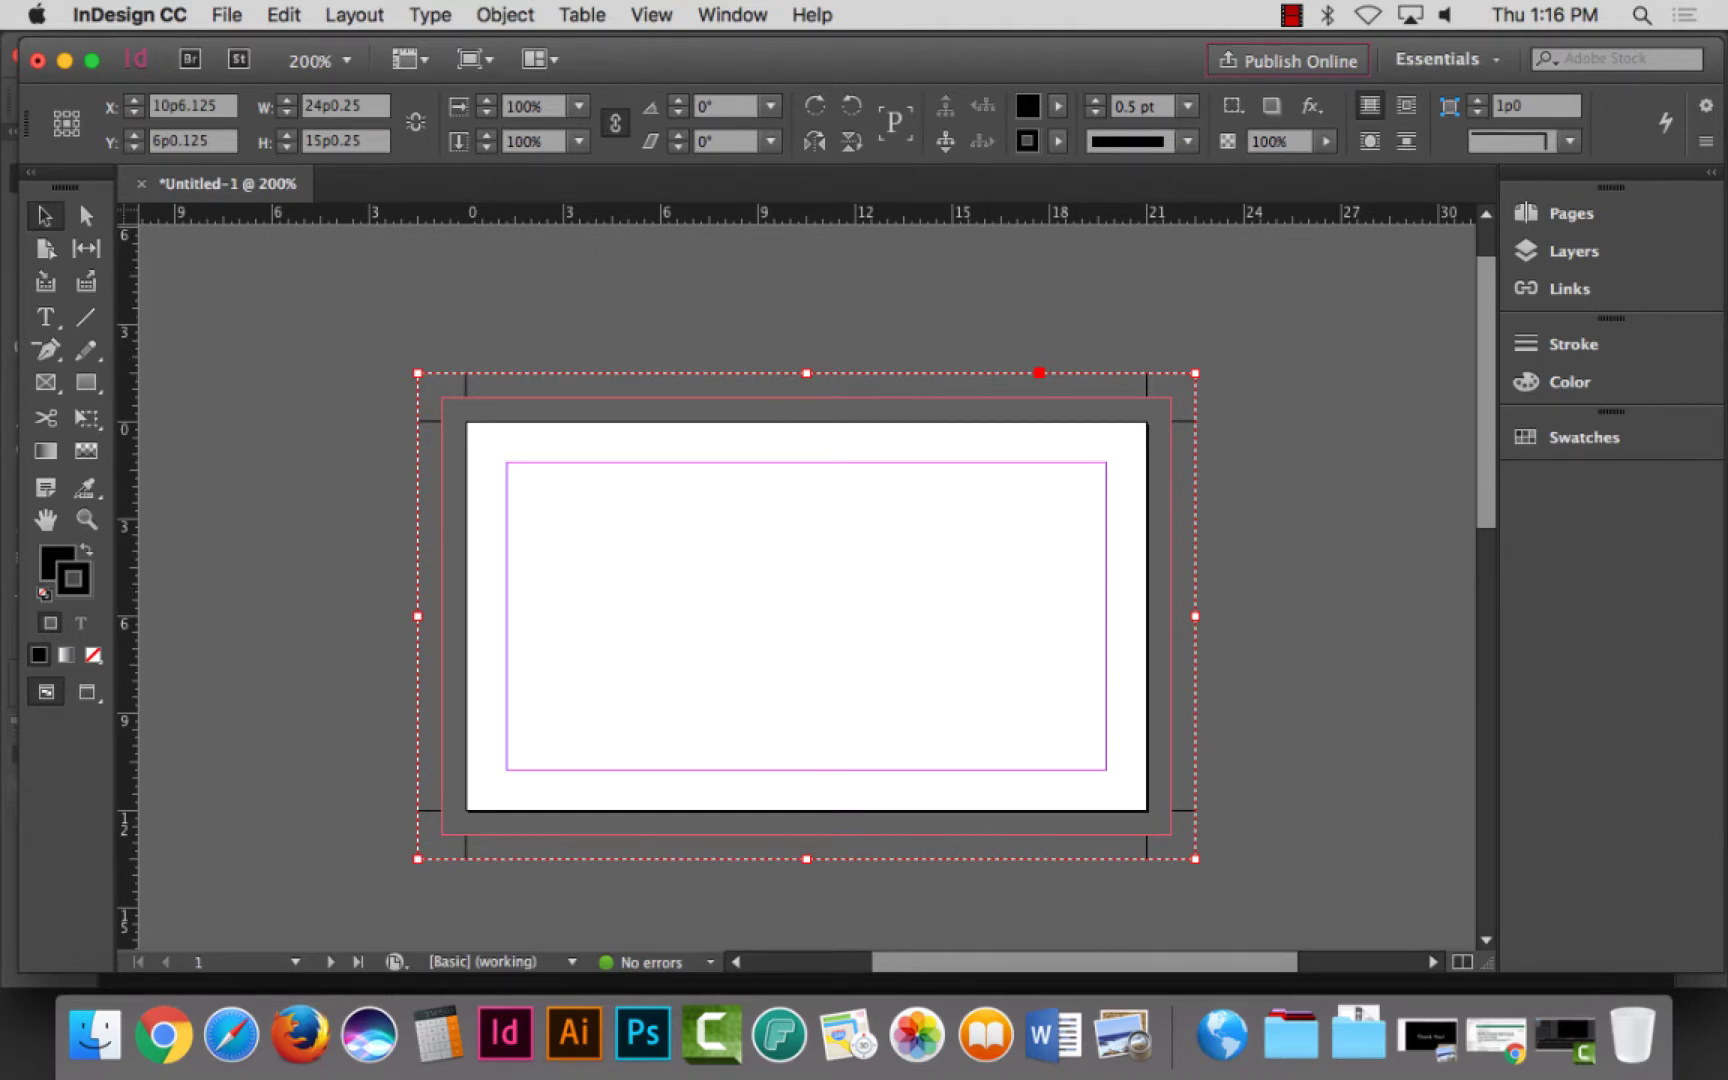
Step: Copy the grouped crop marks from page 1 and paste them in place on page 2
{"action": "left_click", "coordinate": [284, 14]}
{"action": "left_click", "coordinate": [300, 143]}
{"action": "scroll", "coordinate": [806, 640], "scroll_direction": "up", "scroll_amount": 1}
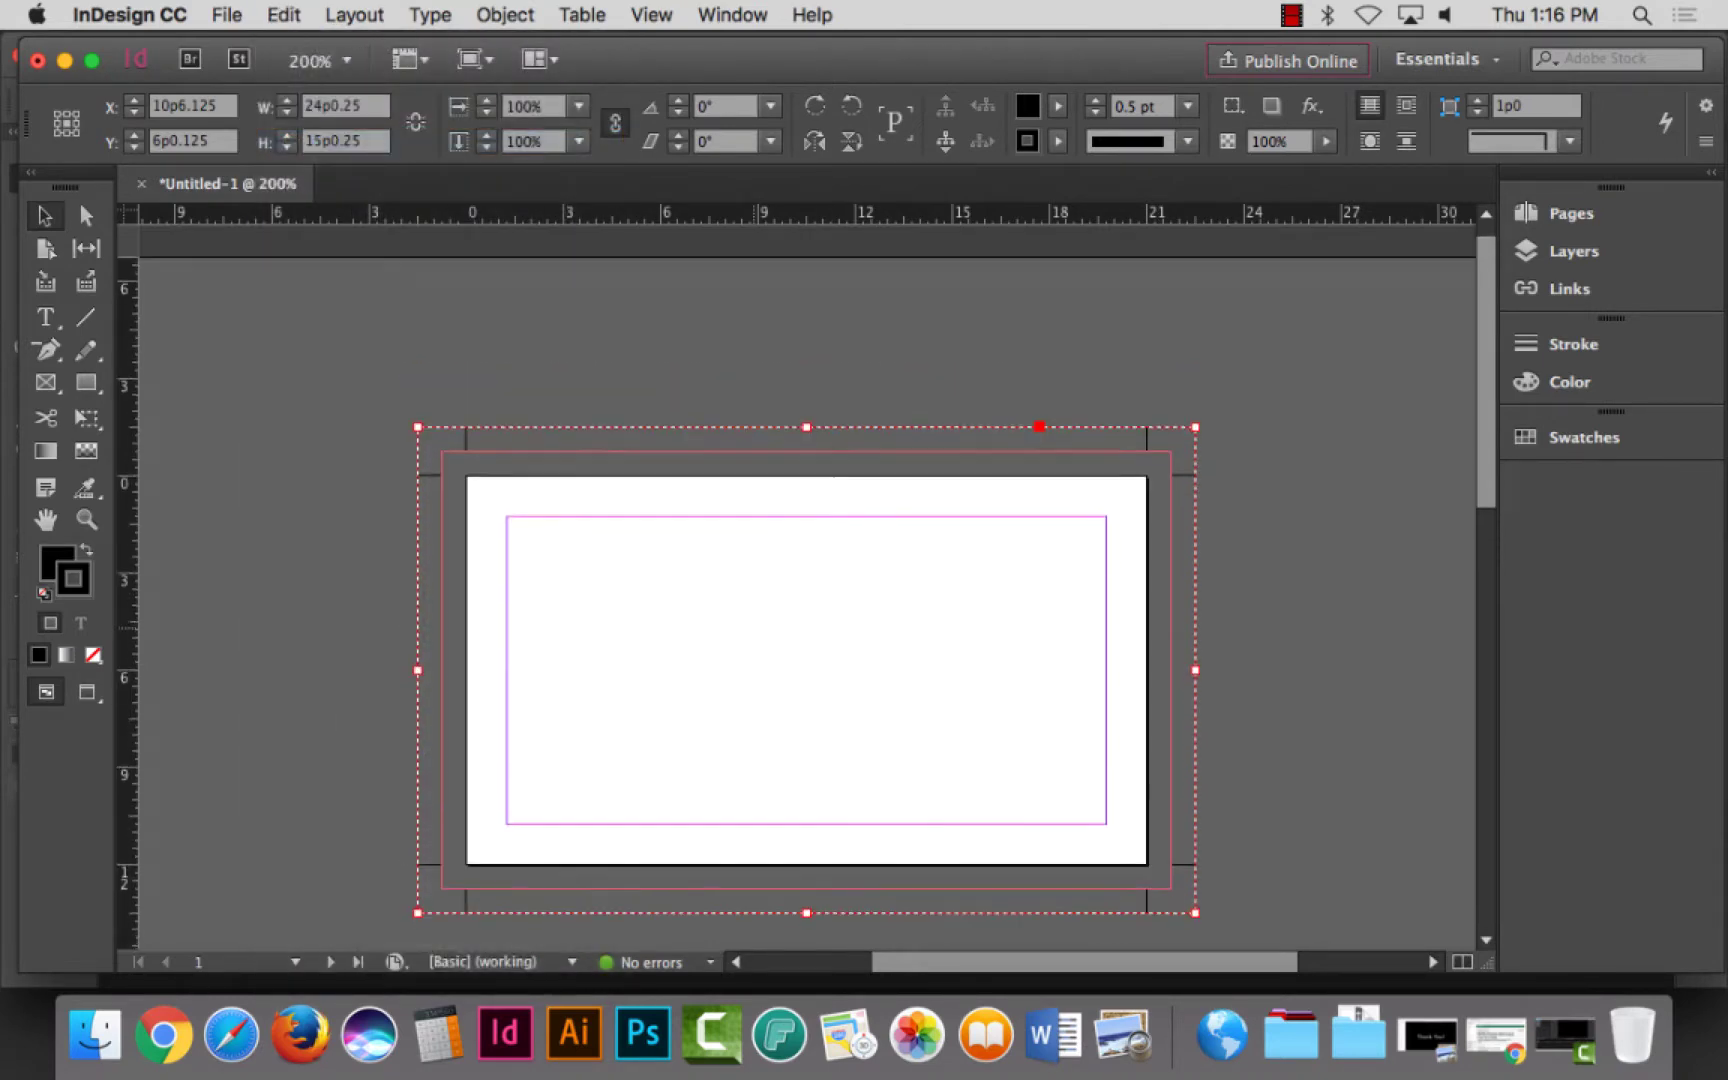
{"action": "key", "text": "super+shift+p"}
{"action": "left_click", "coordinate": [284, 14]}
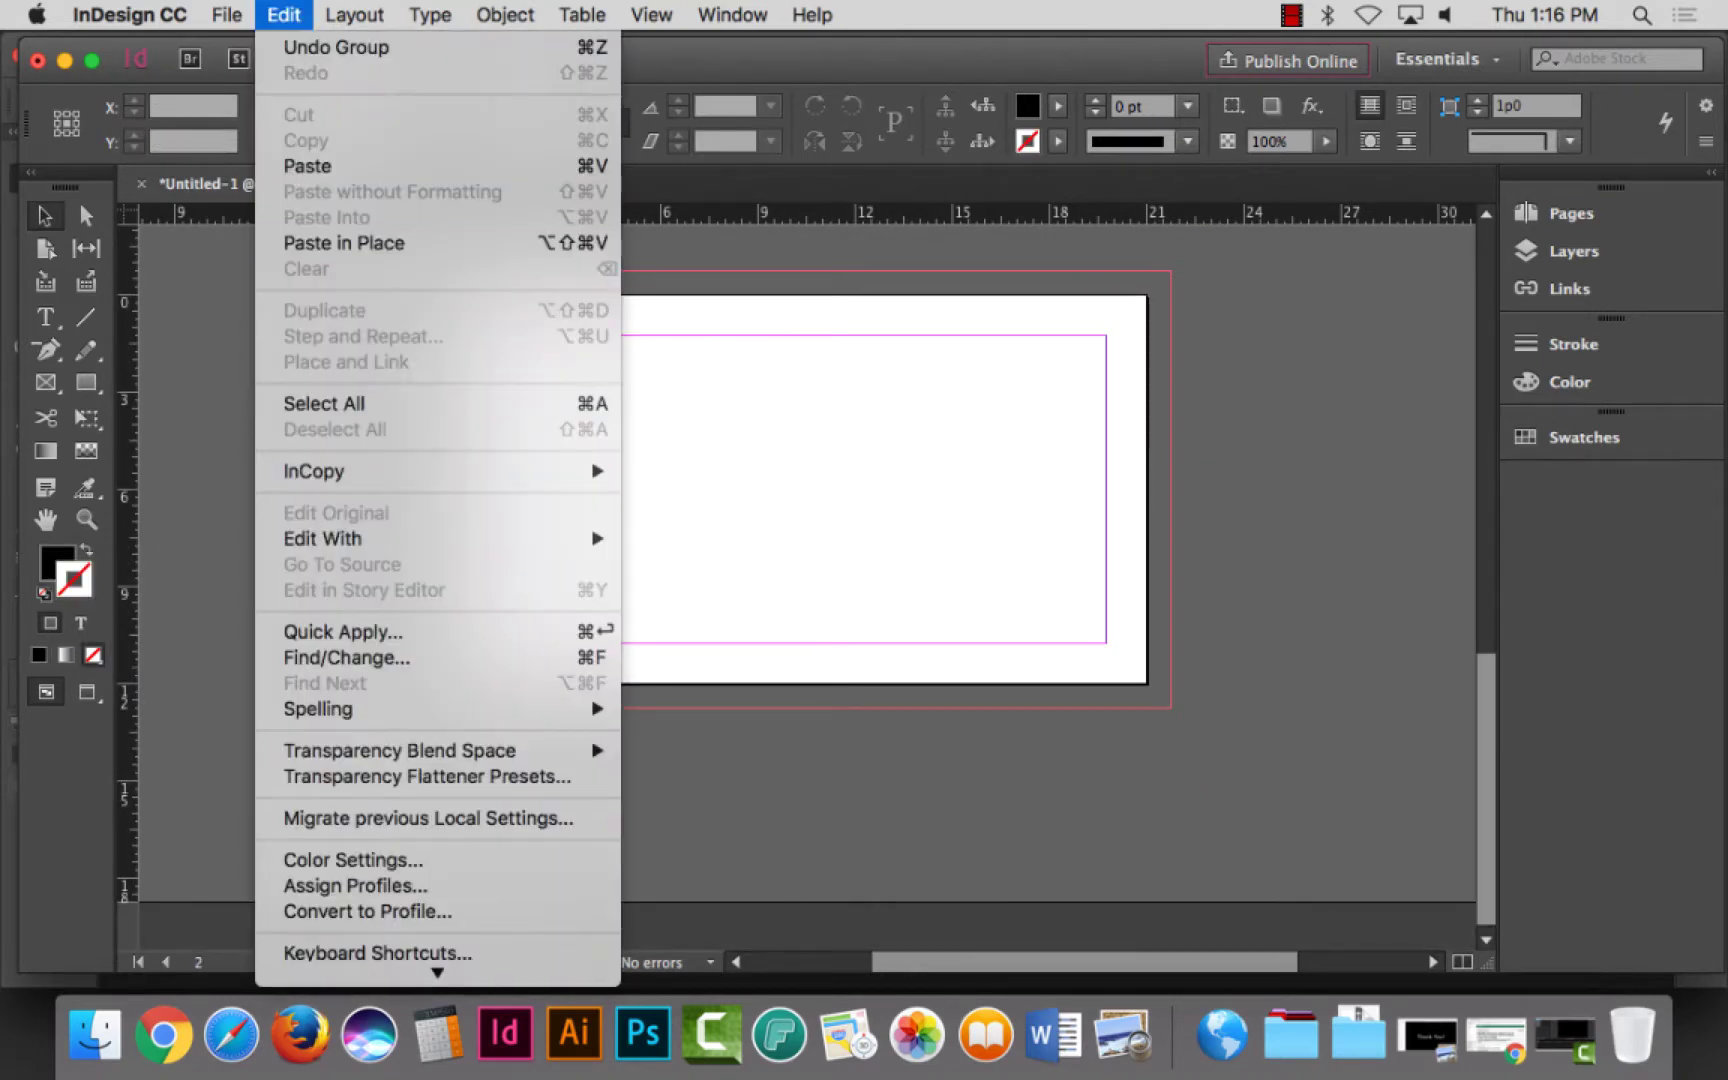
{"action": "left_click", "coordinate": [343, 243]}
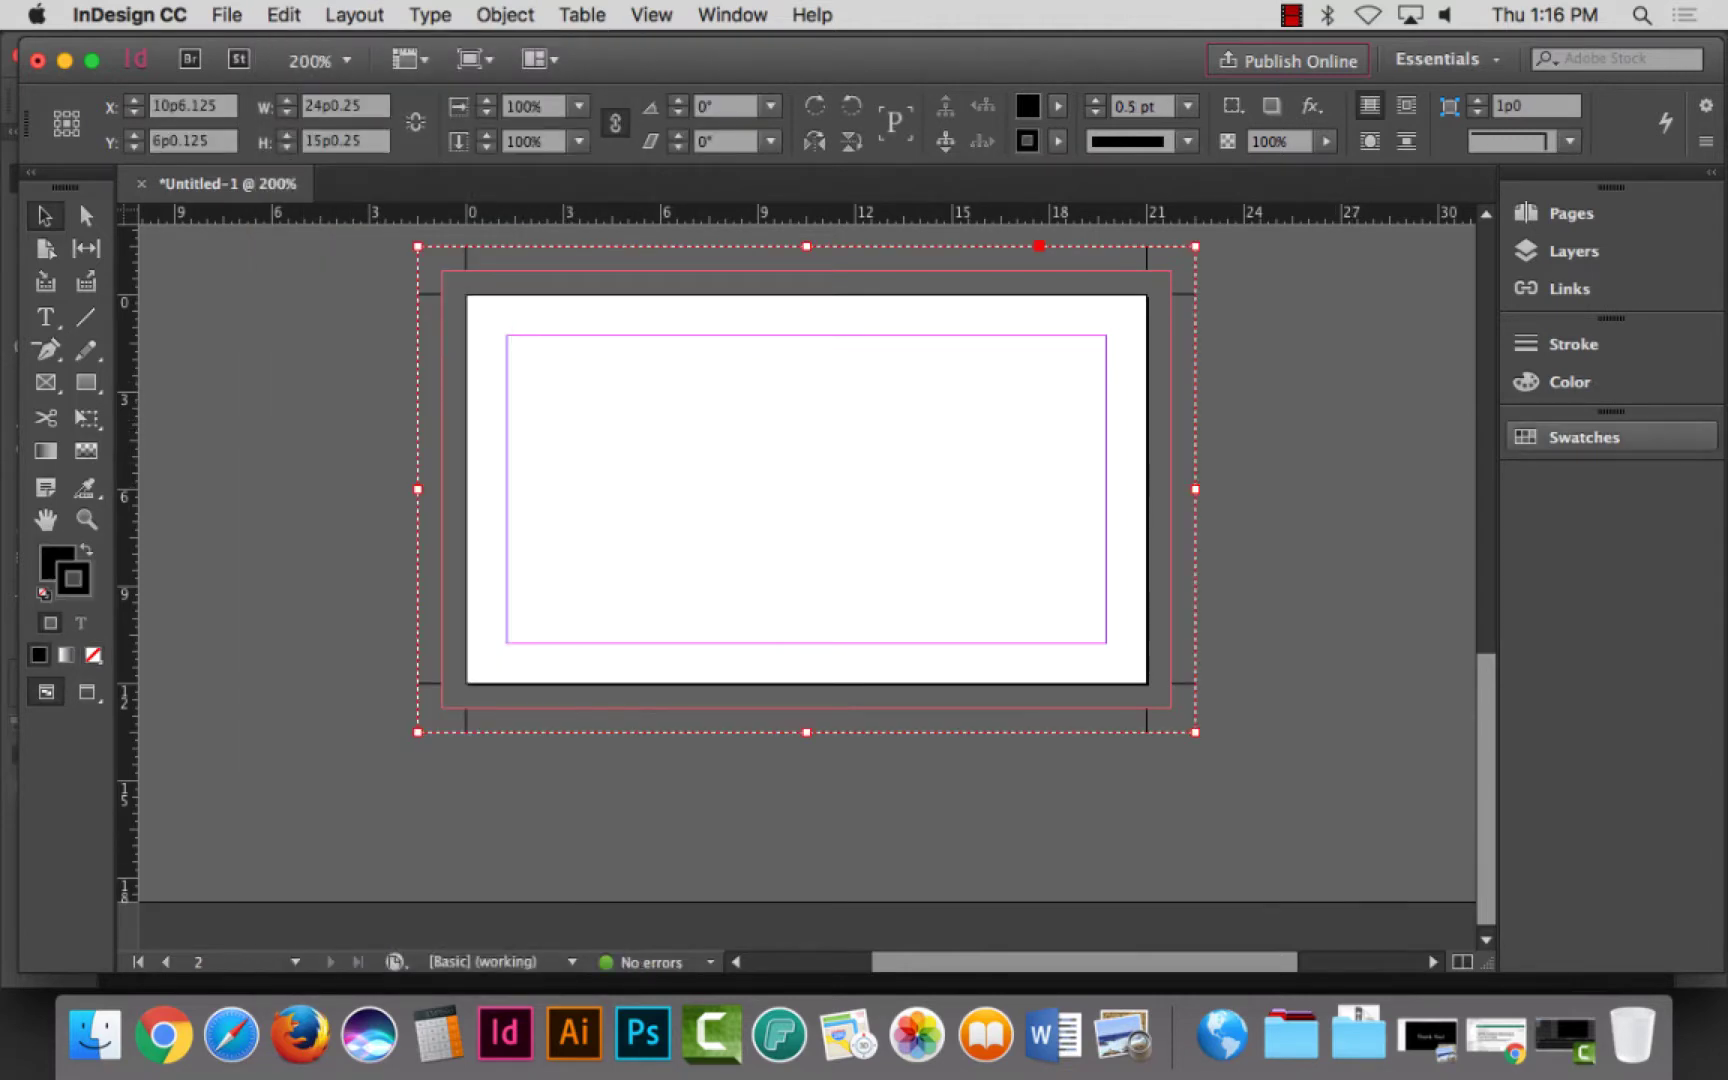
Step: Make Layer 1 visible, deselect the crop marks and return to page 1
{"action": "left_click", "coordinate": [1571, 251]}
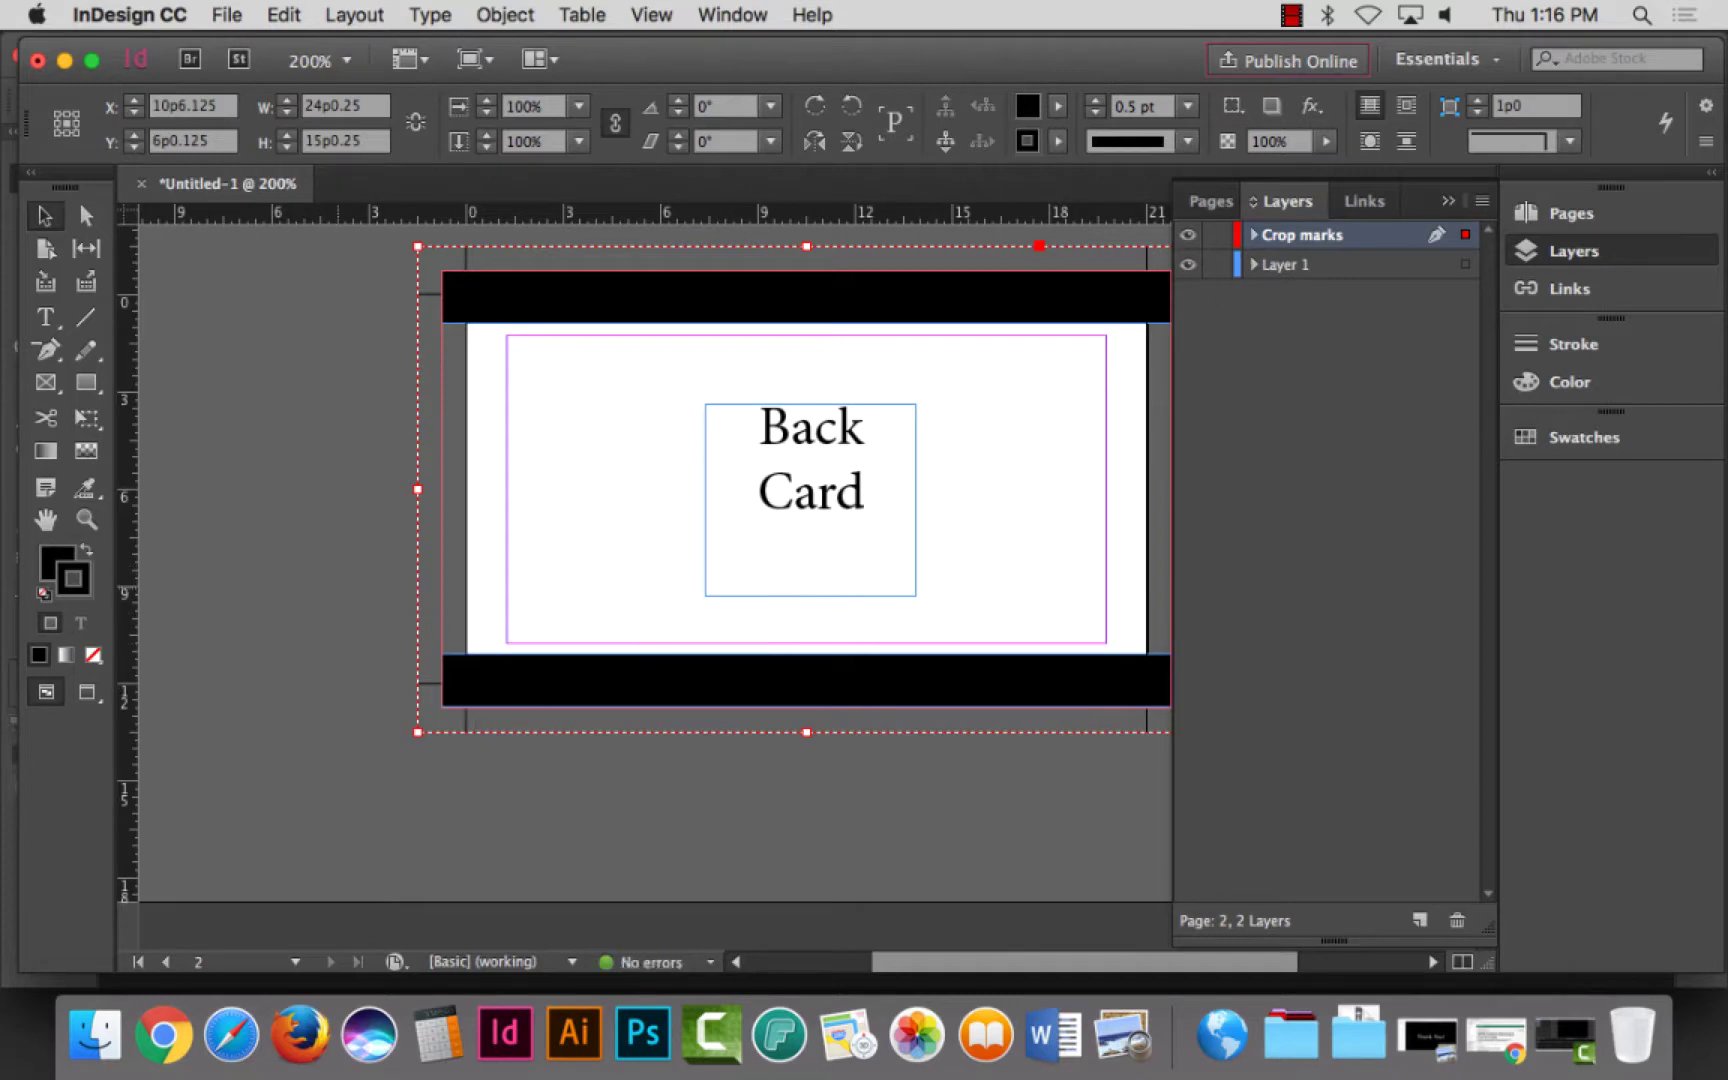
{"action": "key", "text": "super+shift+a"}
{"action": "key", "text": "shift+Page_Up"}
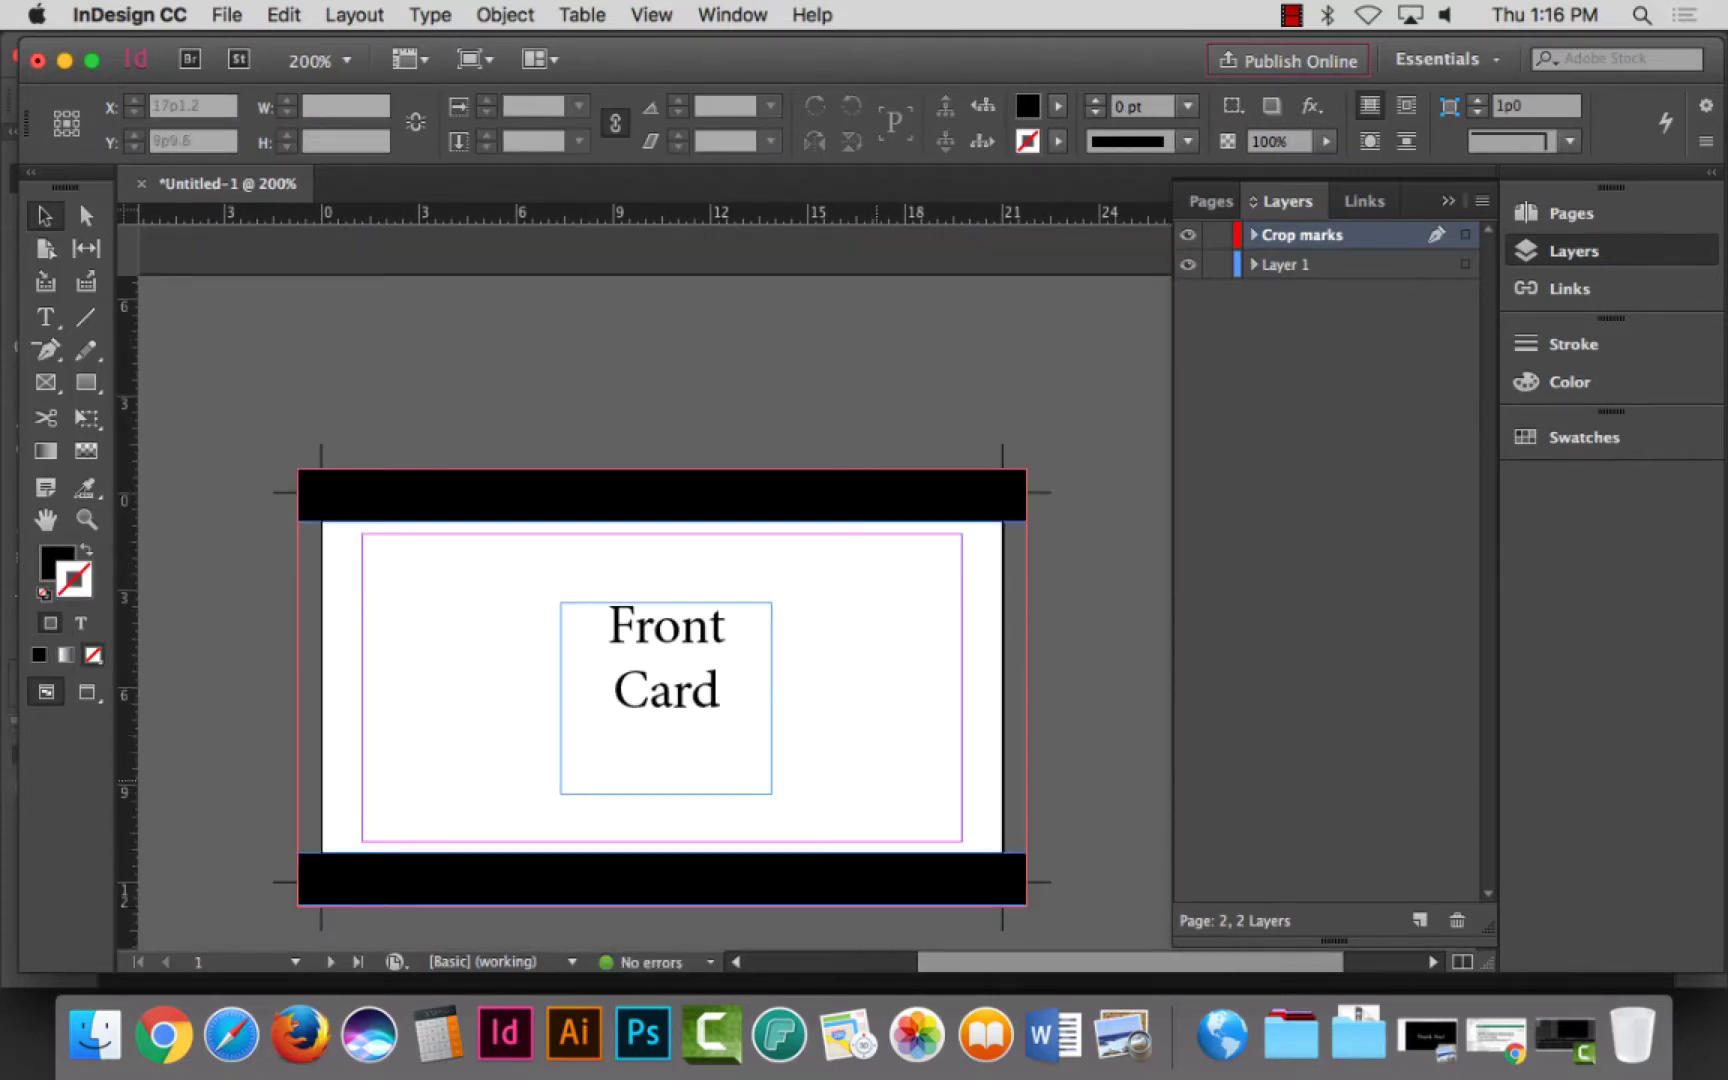
Step: Check the front and back of the card in Preview mode, then return to the normal view
{"action": "key", "text": "w"}
{"action": "key", "text": "shift+Page_Down"}
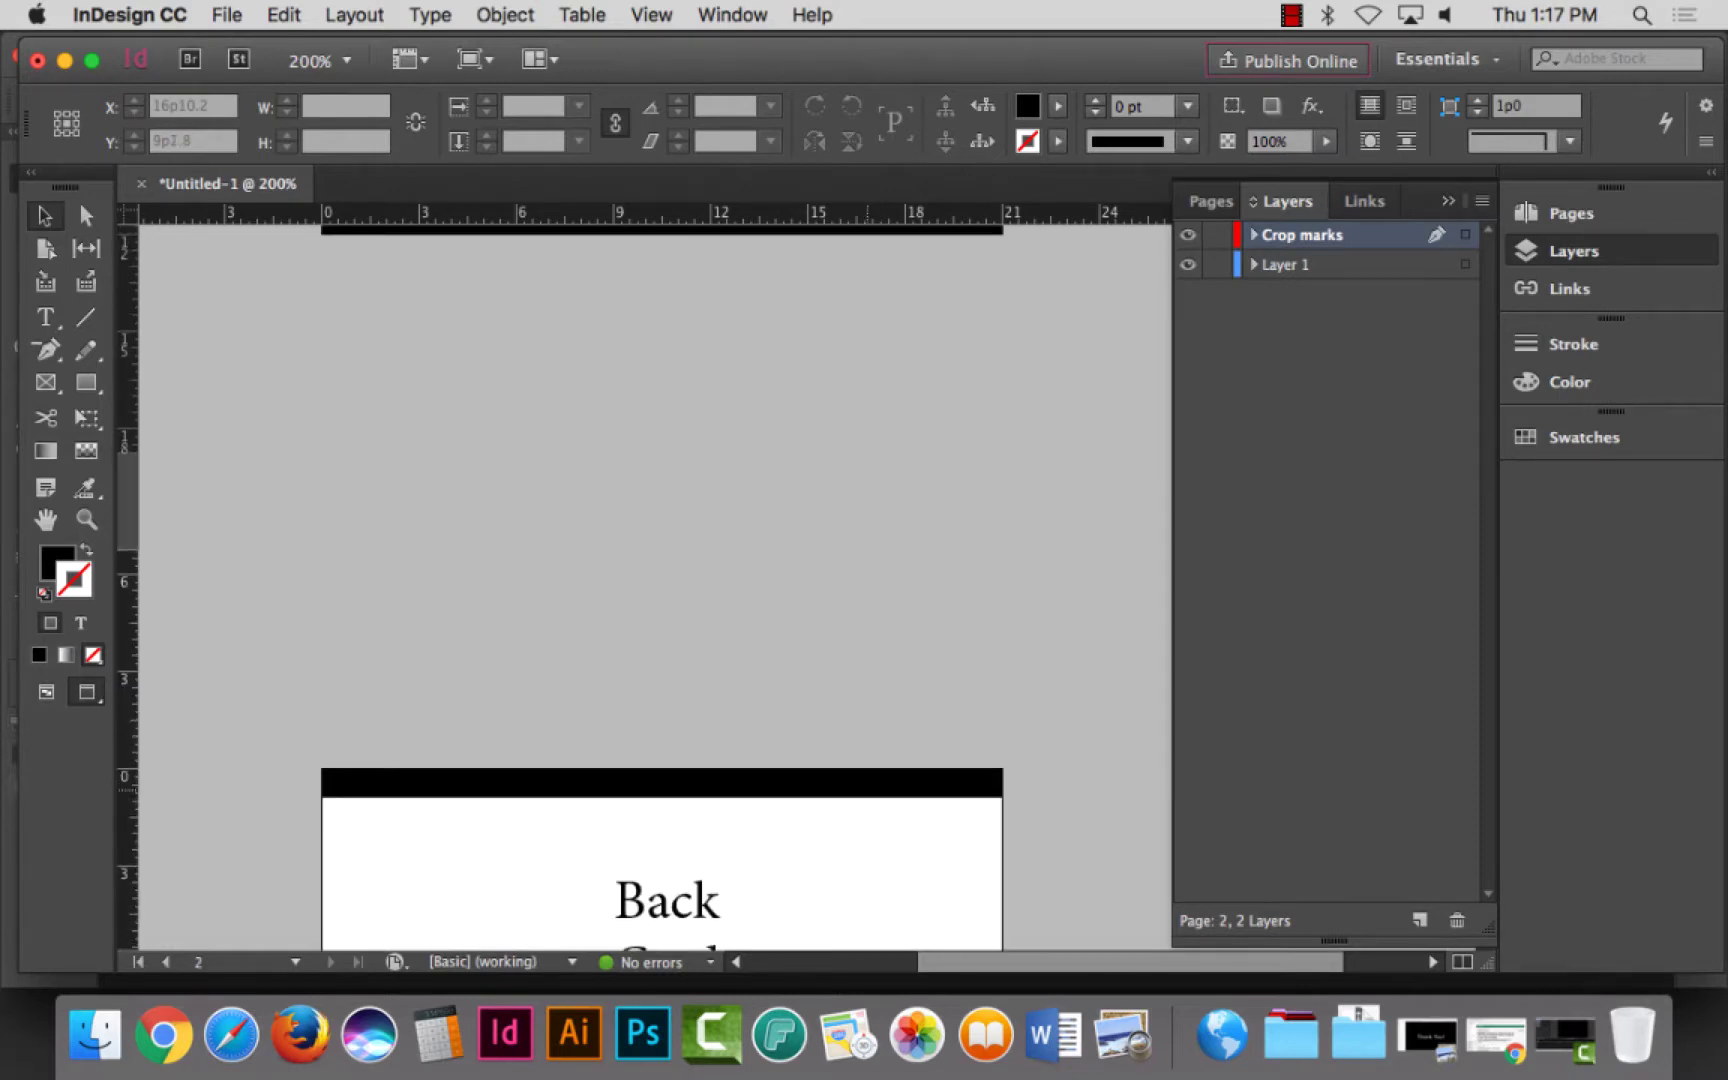
{"action": "key", "text": "shift+Page_Up"}
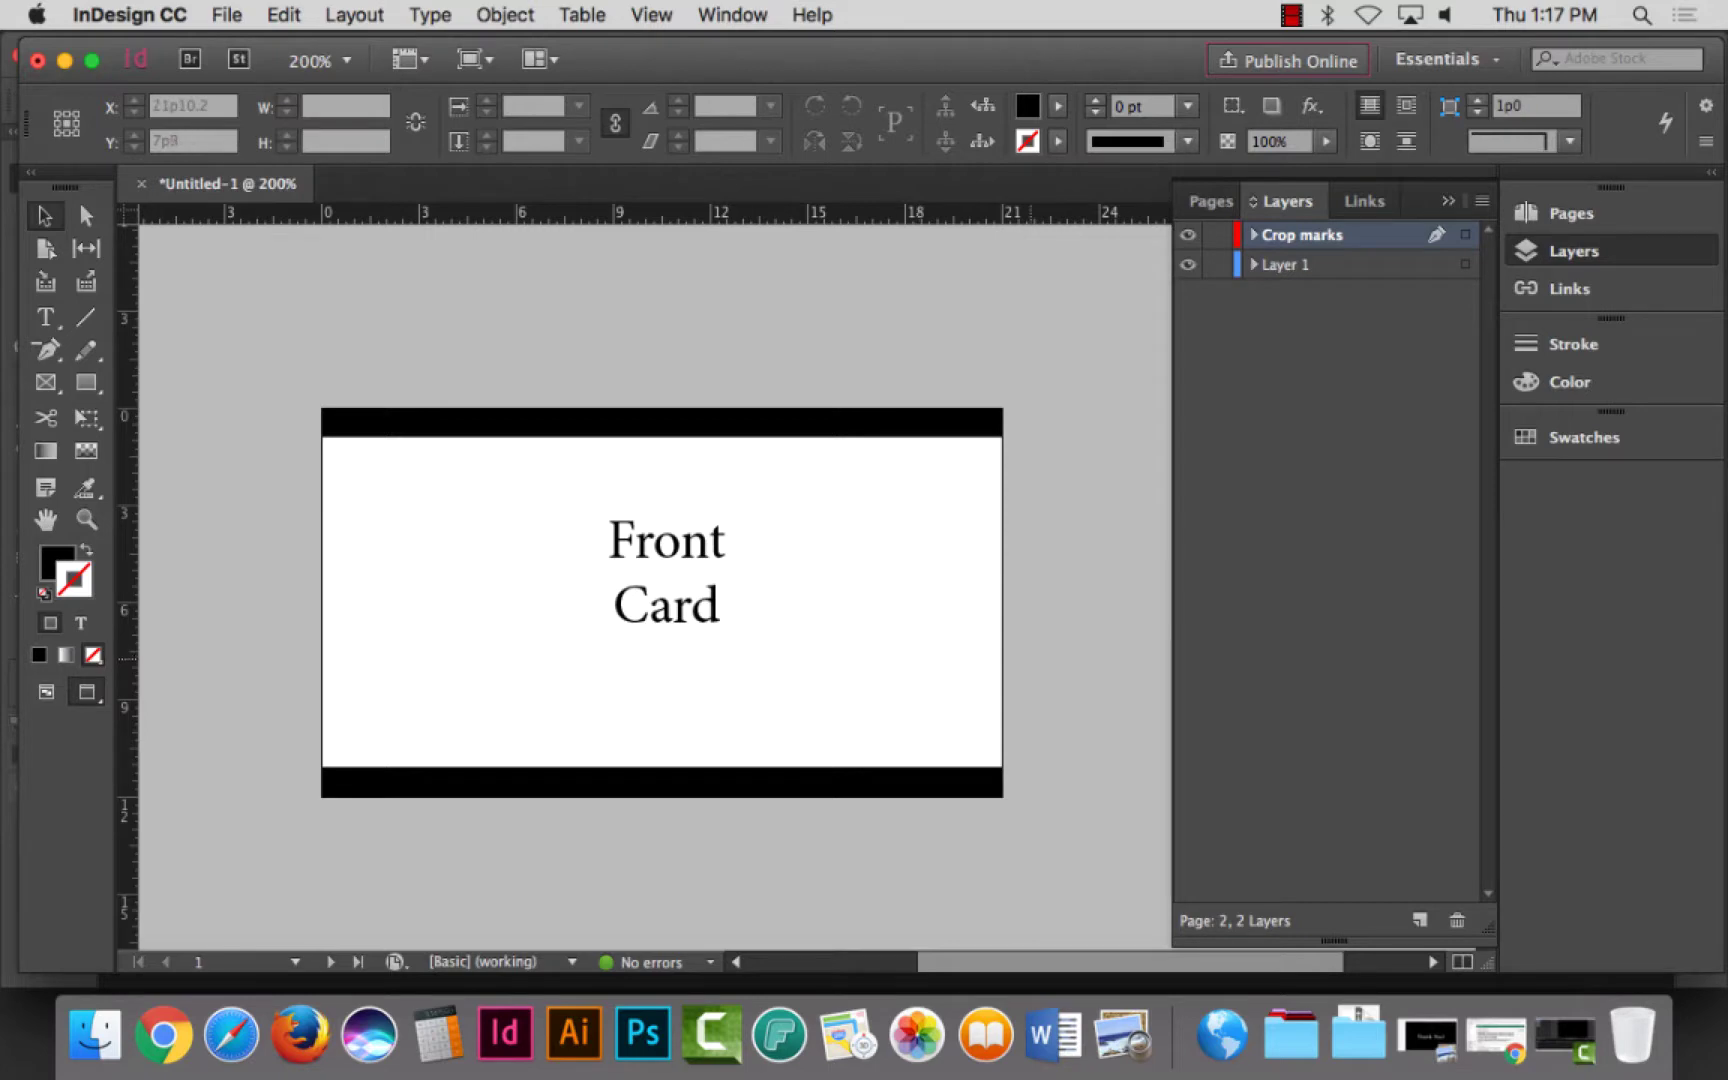
{"action": "key", "text": "w"}
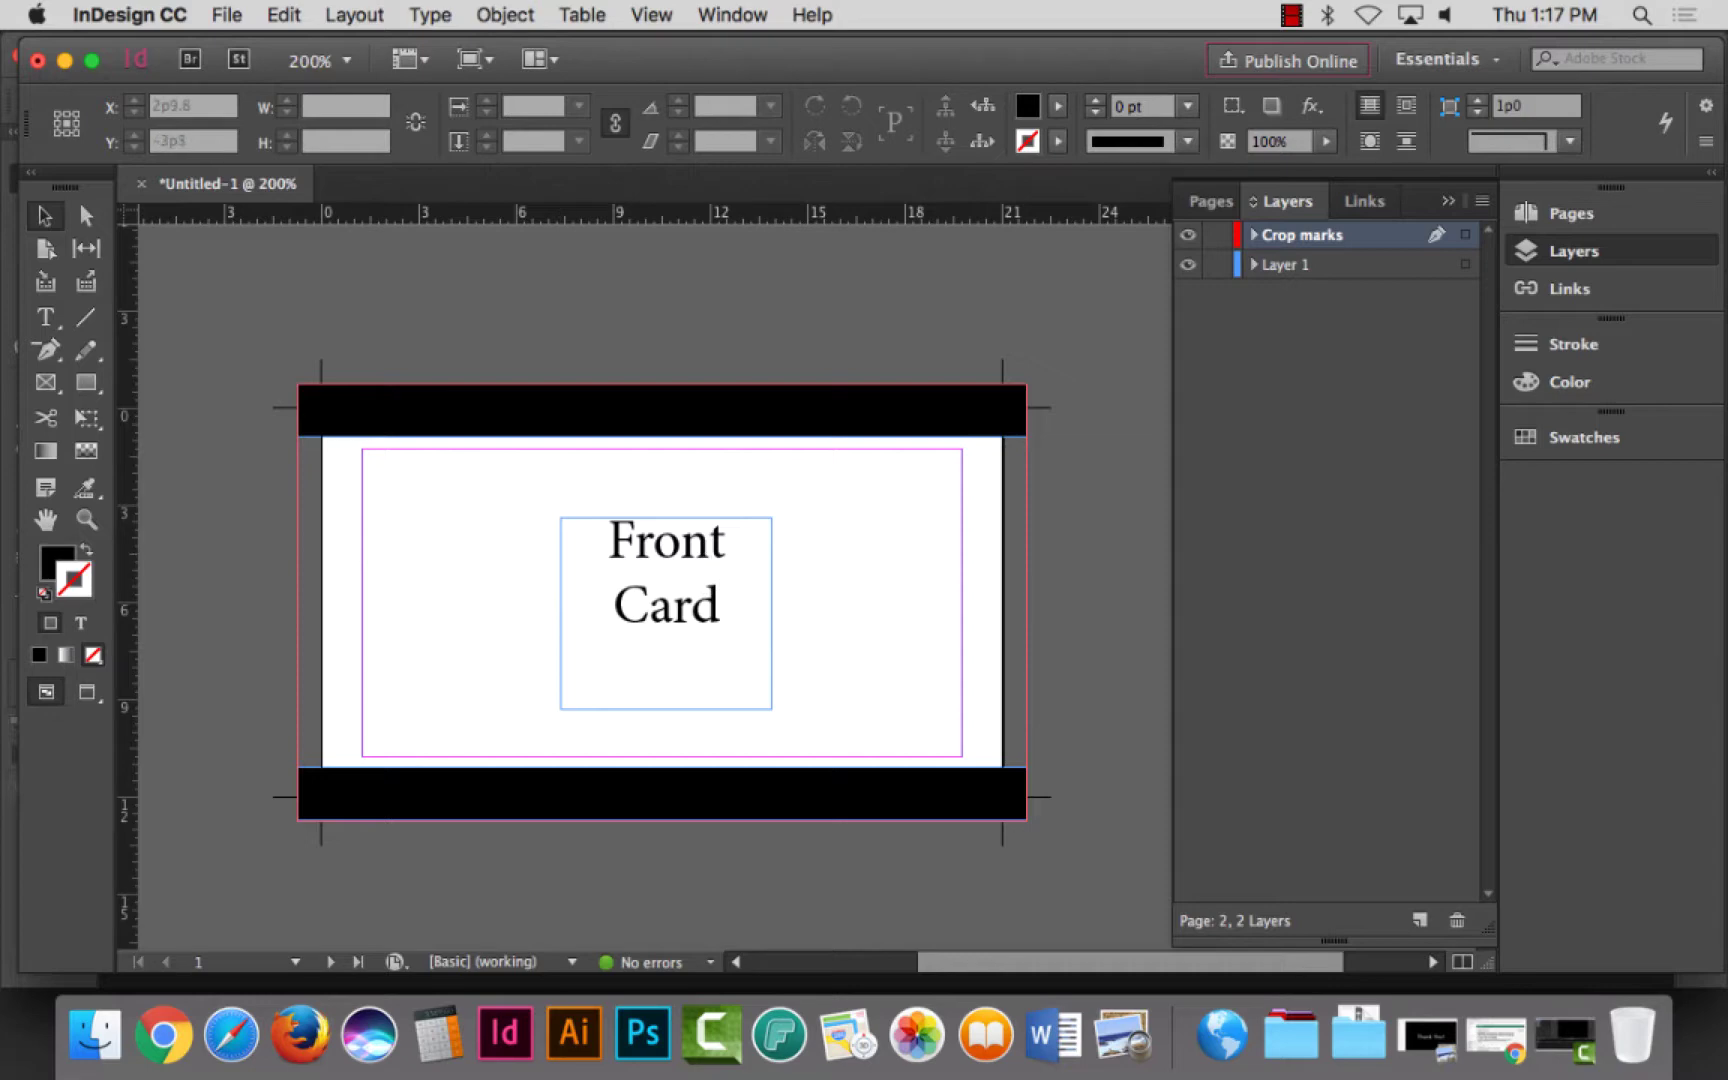
Step: Save the document as "Bus. Card 1-up" on the Desktop in InDesign CC 2017 format
{"action": "left_click", "coordinate": [227, 14]}
{"action": "left_click", "coordinate": [260, 217]}
{"action": "type", "text": "B"}
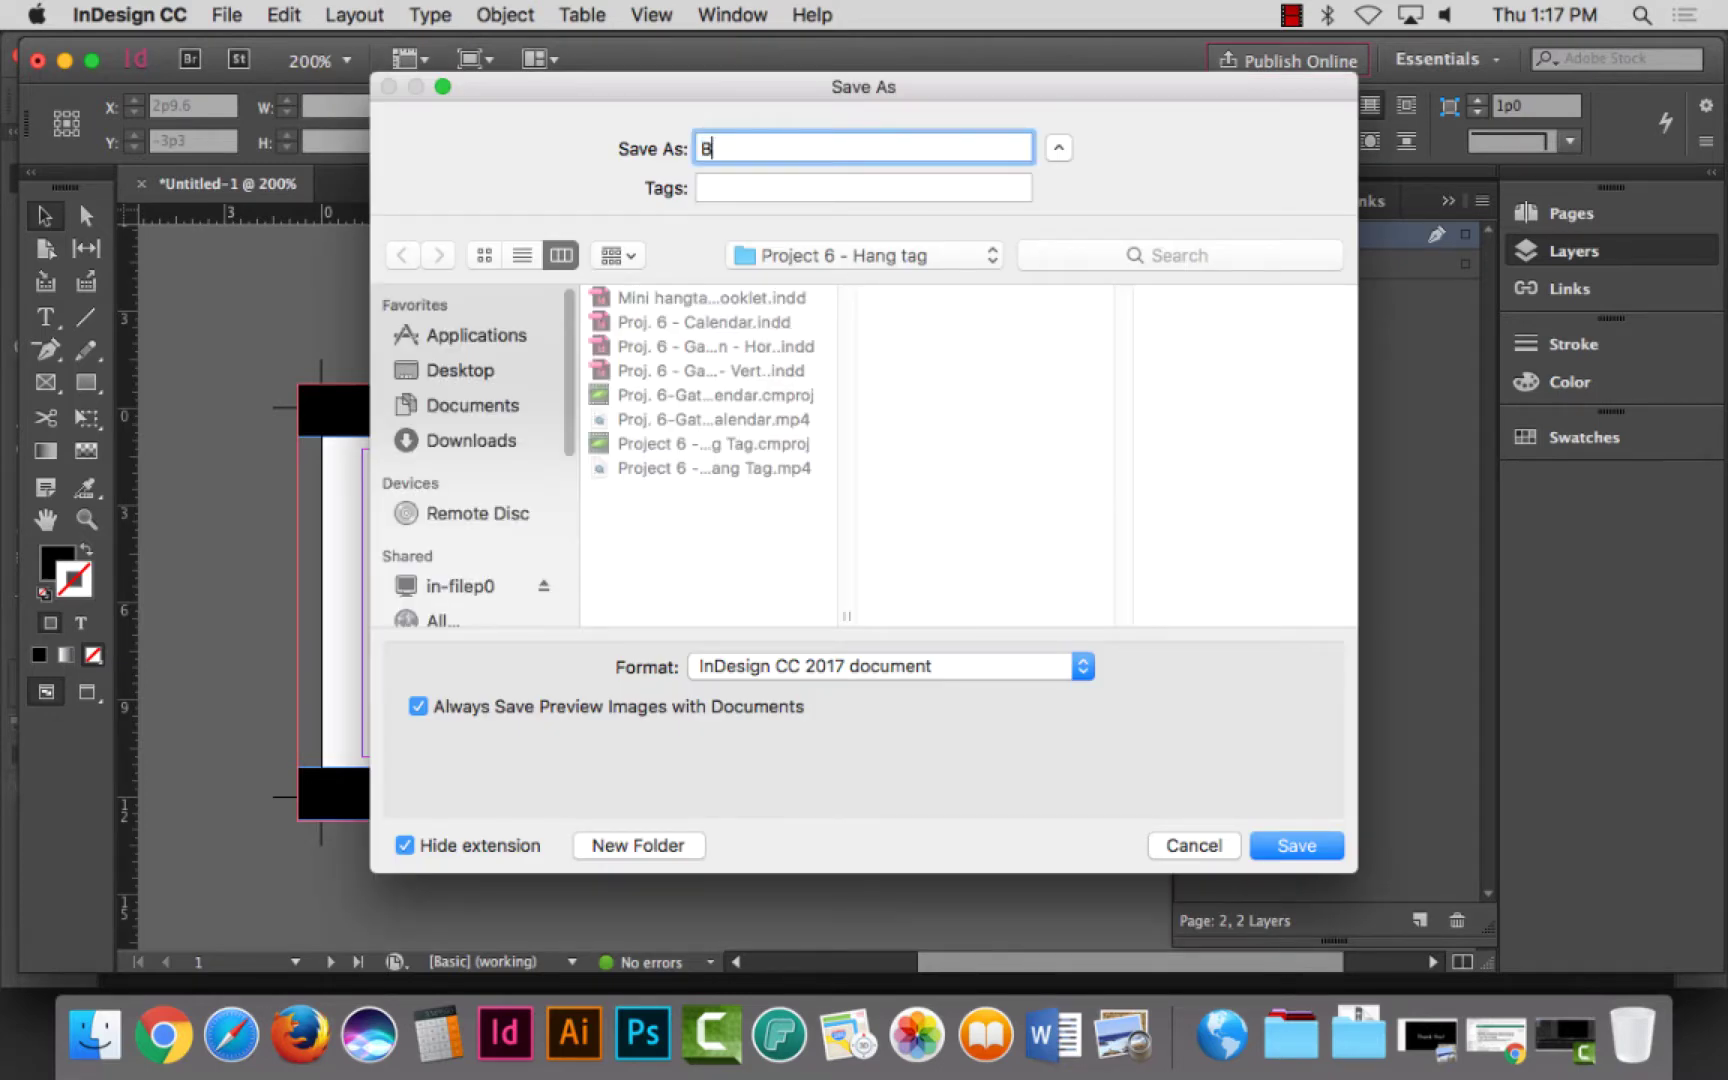
{"action": "type", "text": "us. Card 1-up"}
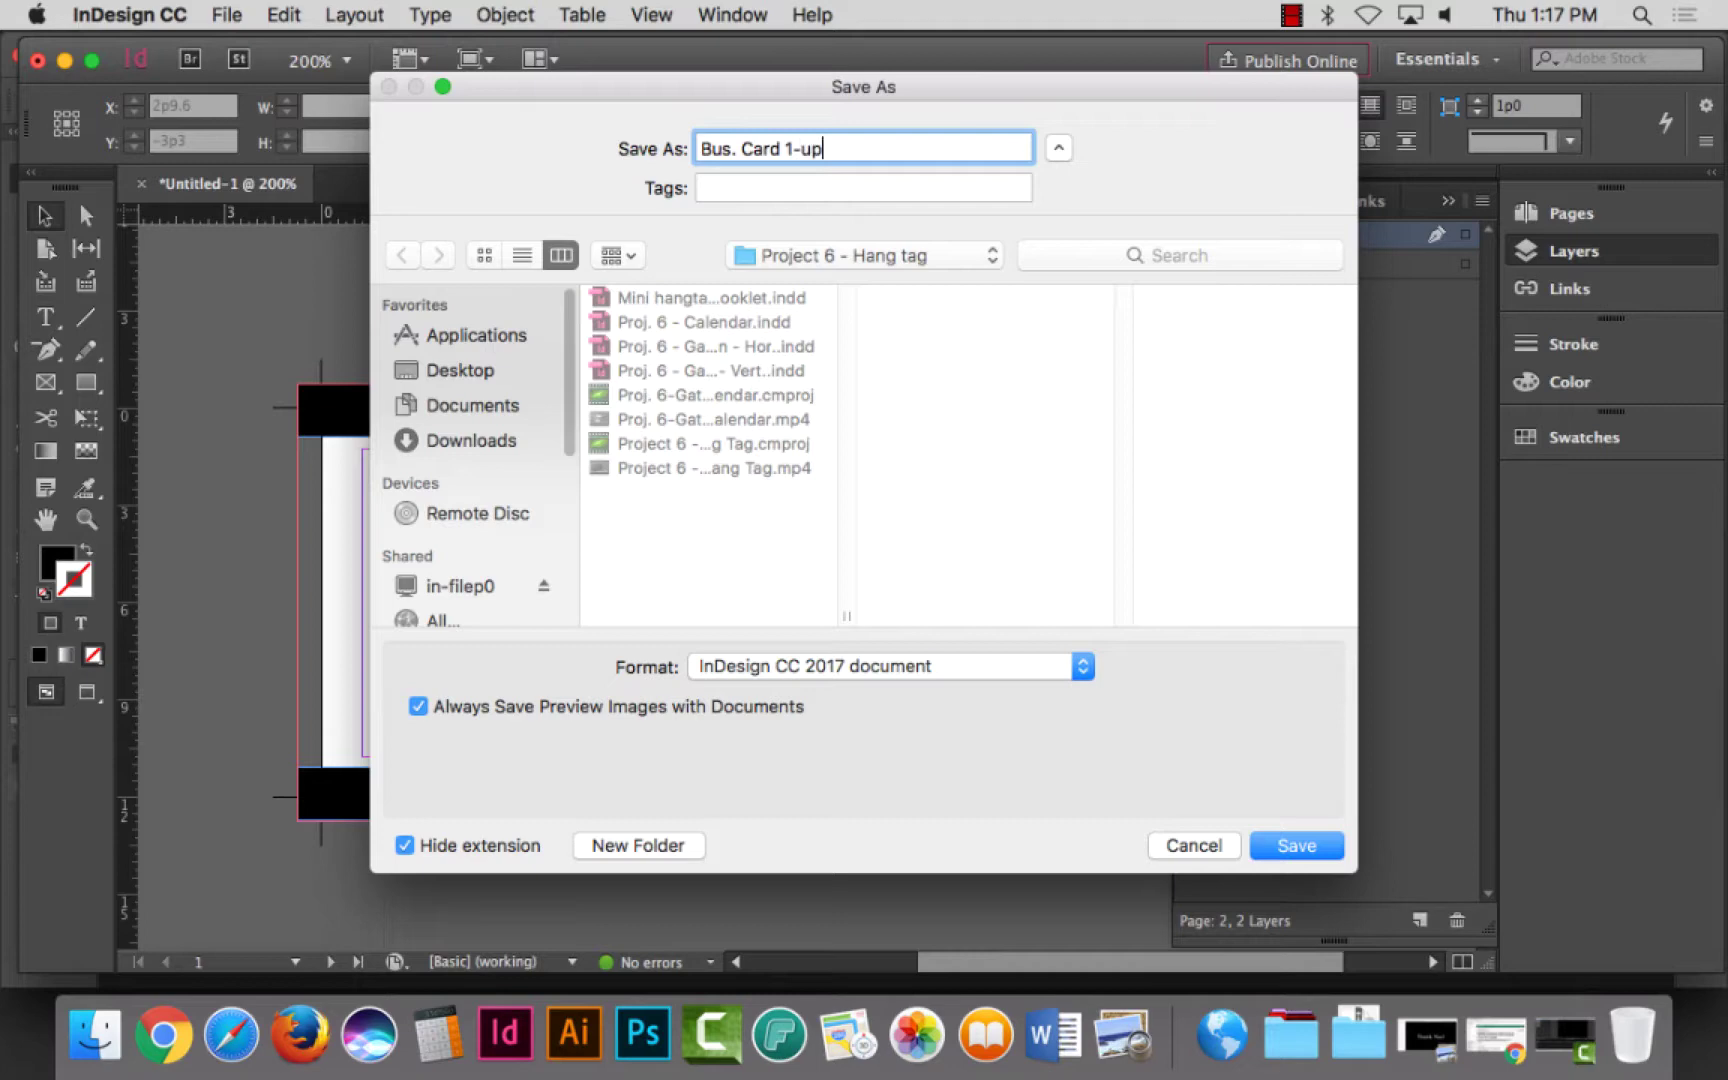
{"action": "key", "text": "super+shift+d"}
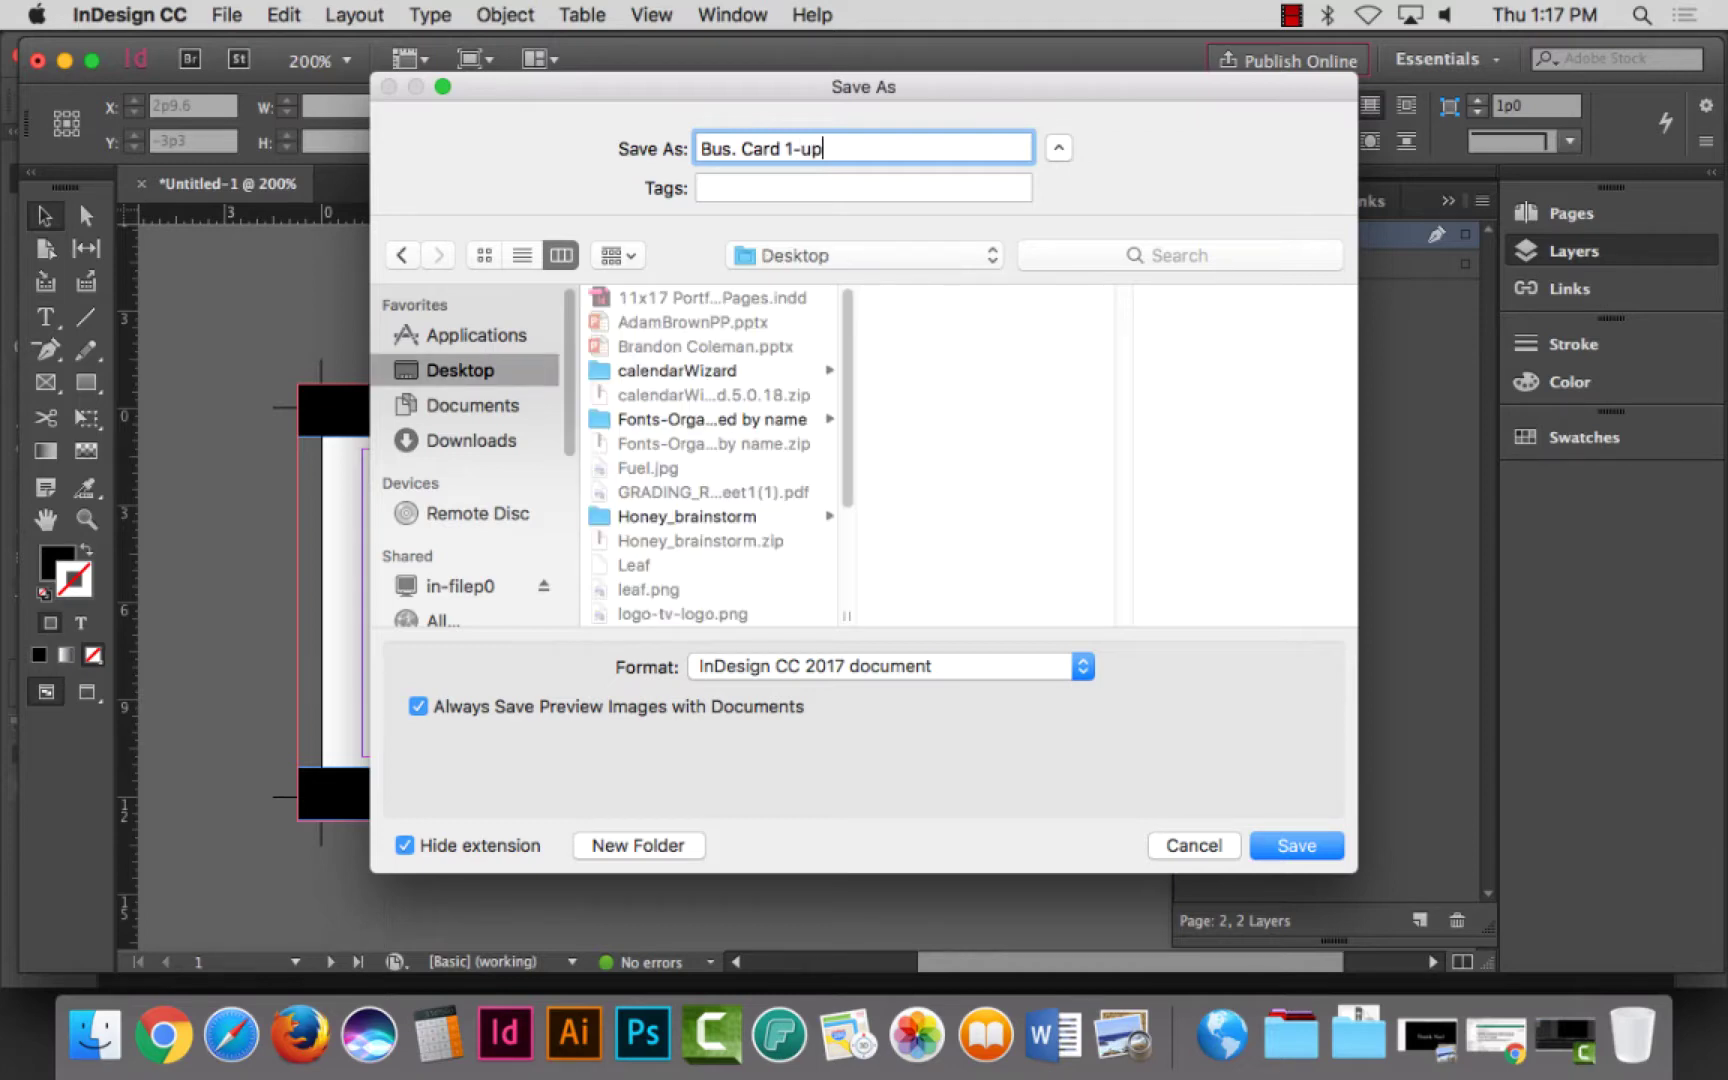
{"action": "key", "text": "Return"}
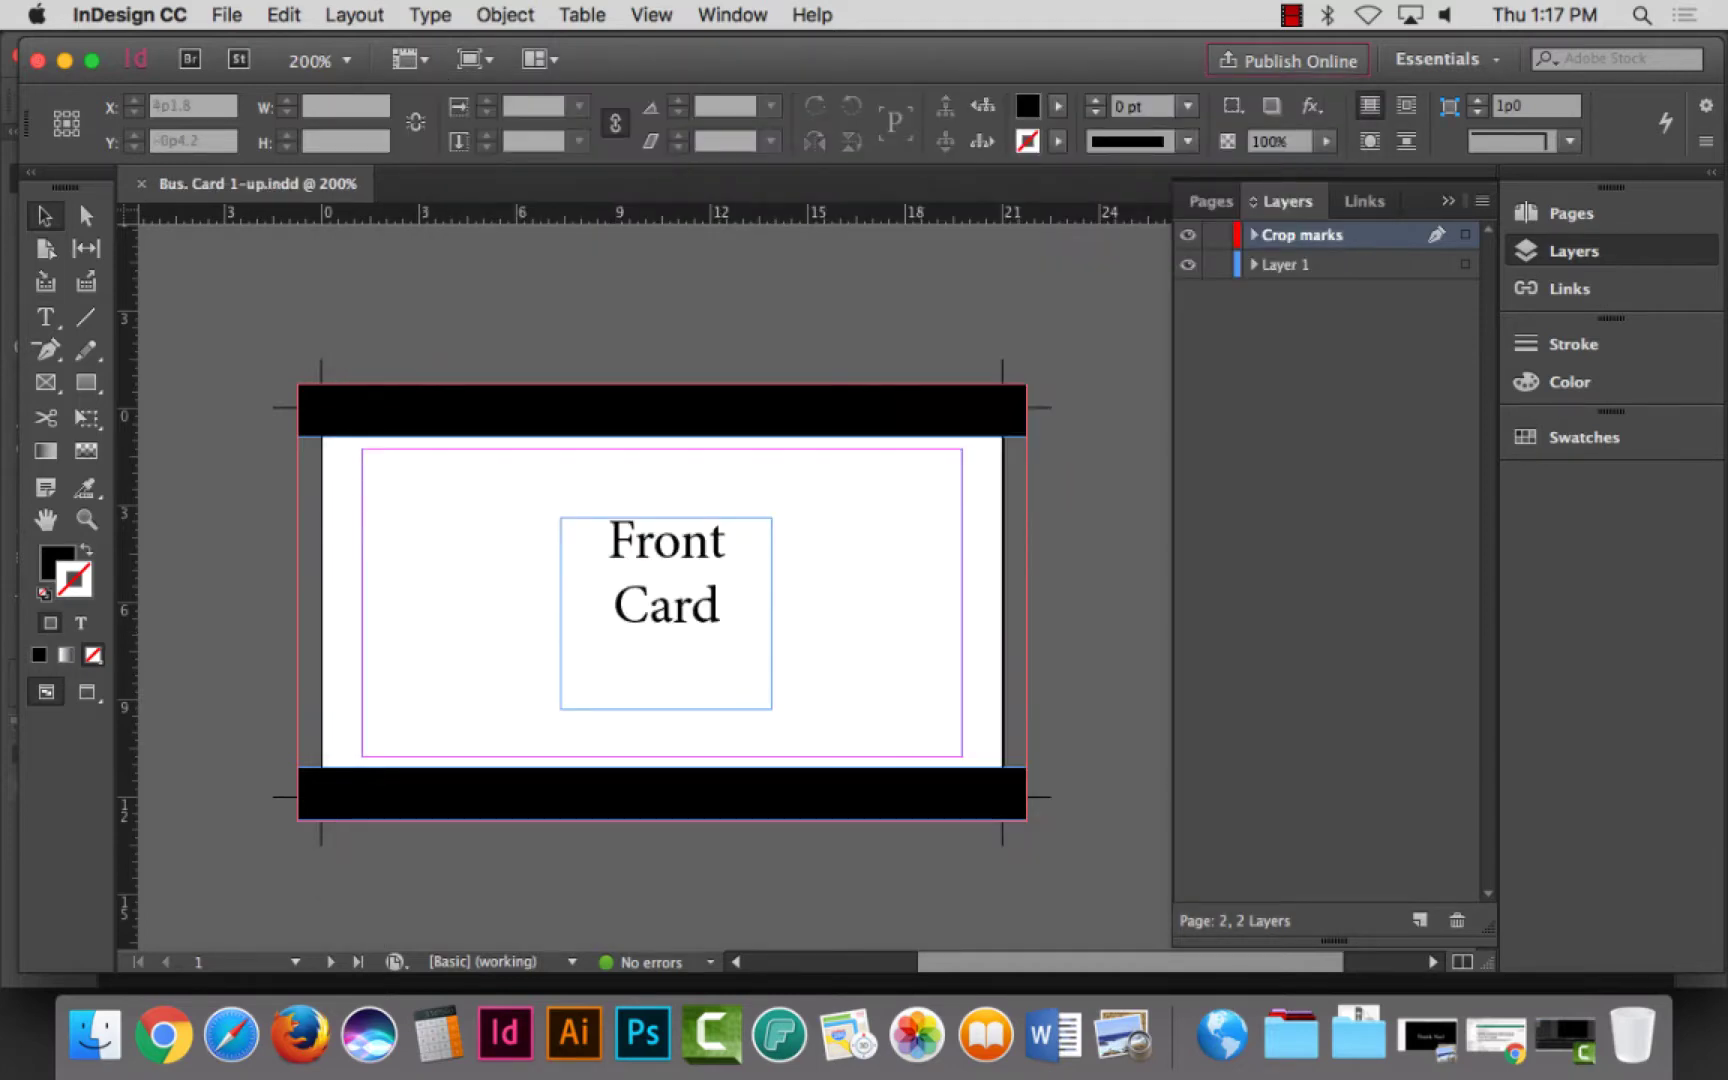
Step: Start a new document with a custom page size 12 in wide and 18 in high
{"action": "left_click", "coordinate": [227, 14]}
{"action": "mouse_move", "coordinate": [260, 47]}
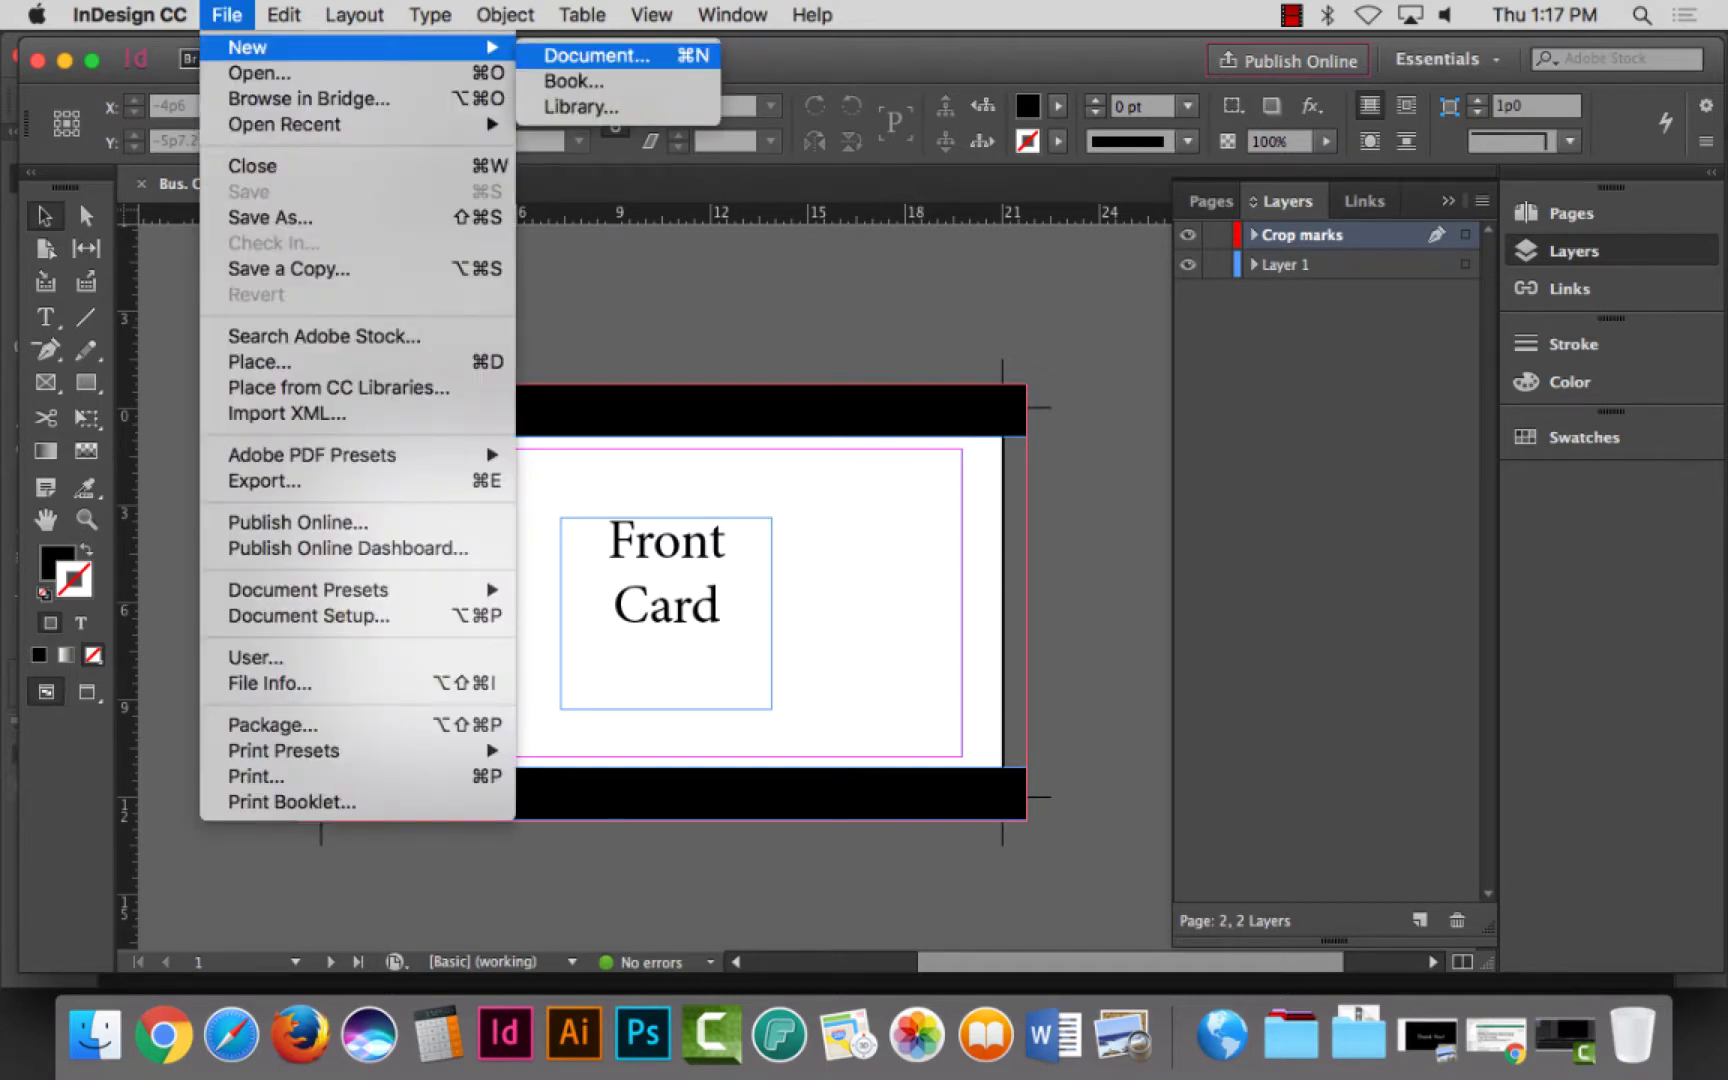
{"action": "left_click", "coordinate": [597, 55]}
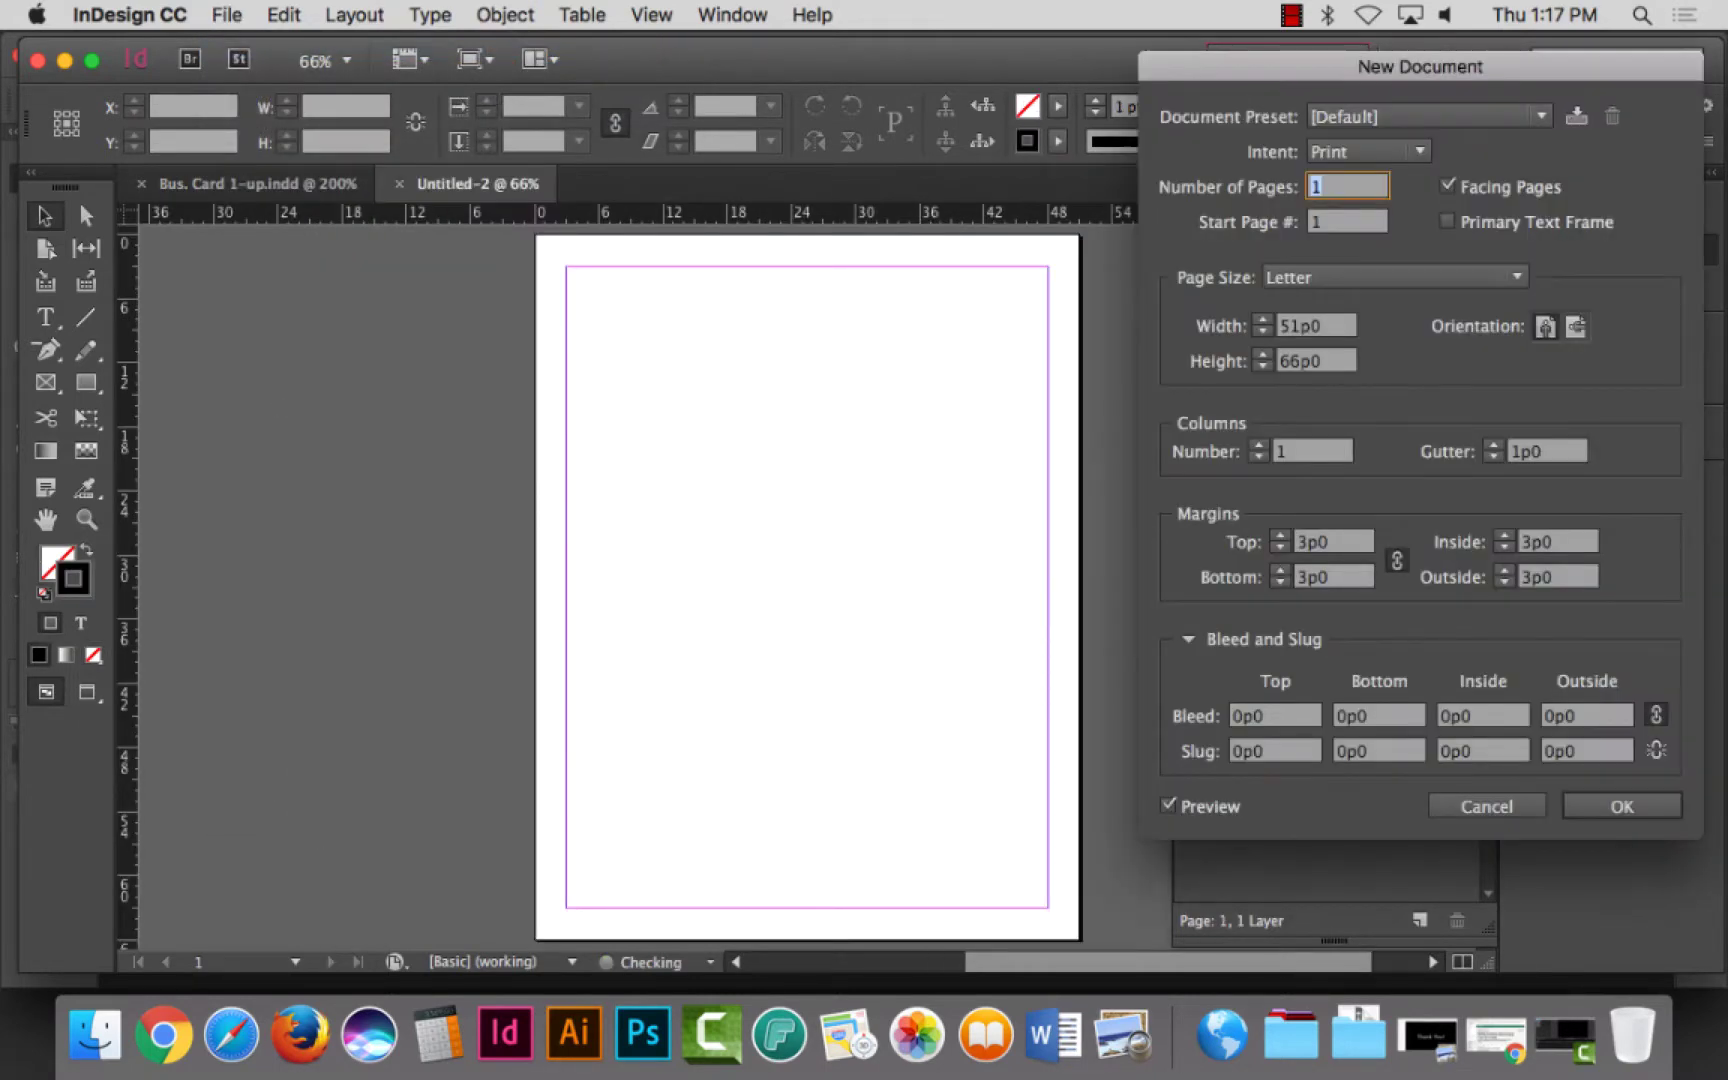
{"action": "left_click", "coordinate": [1316, 325]}
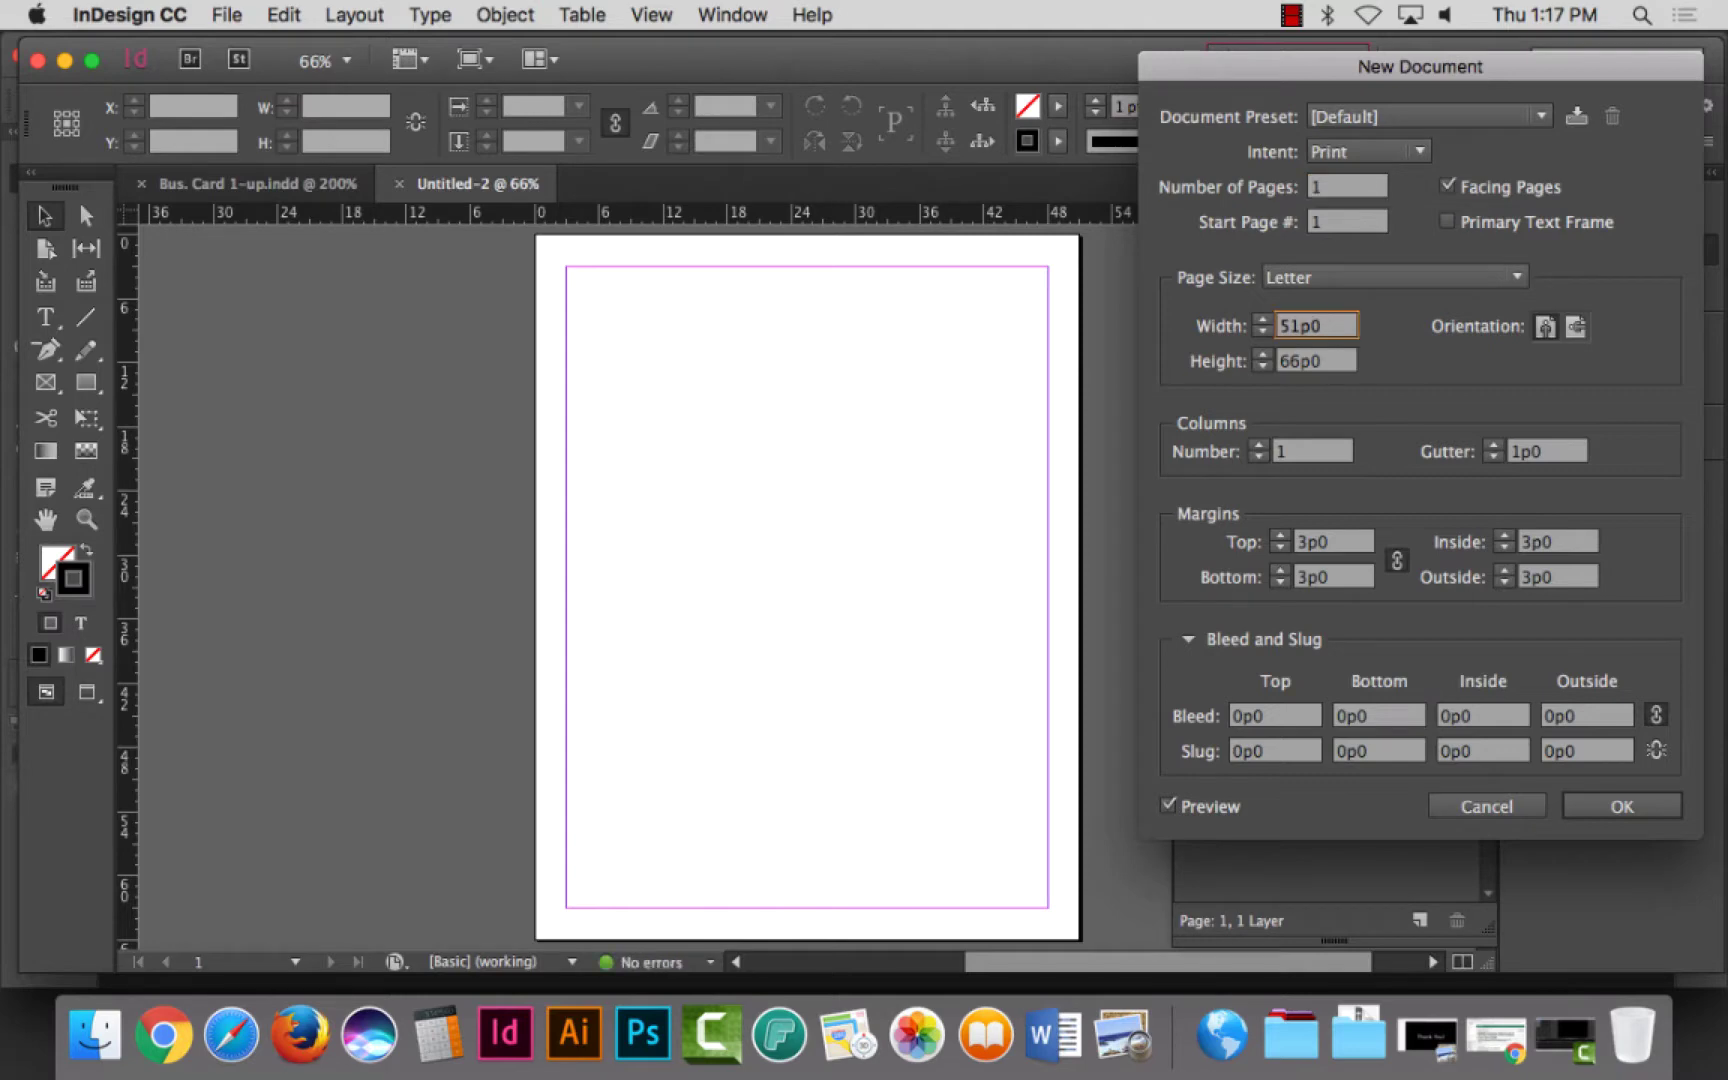
{"action": "left_click", "coordinate": [1320, 277]}
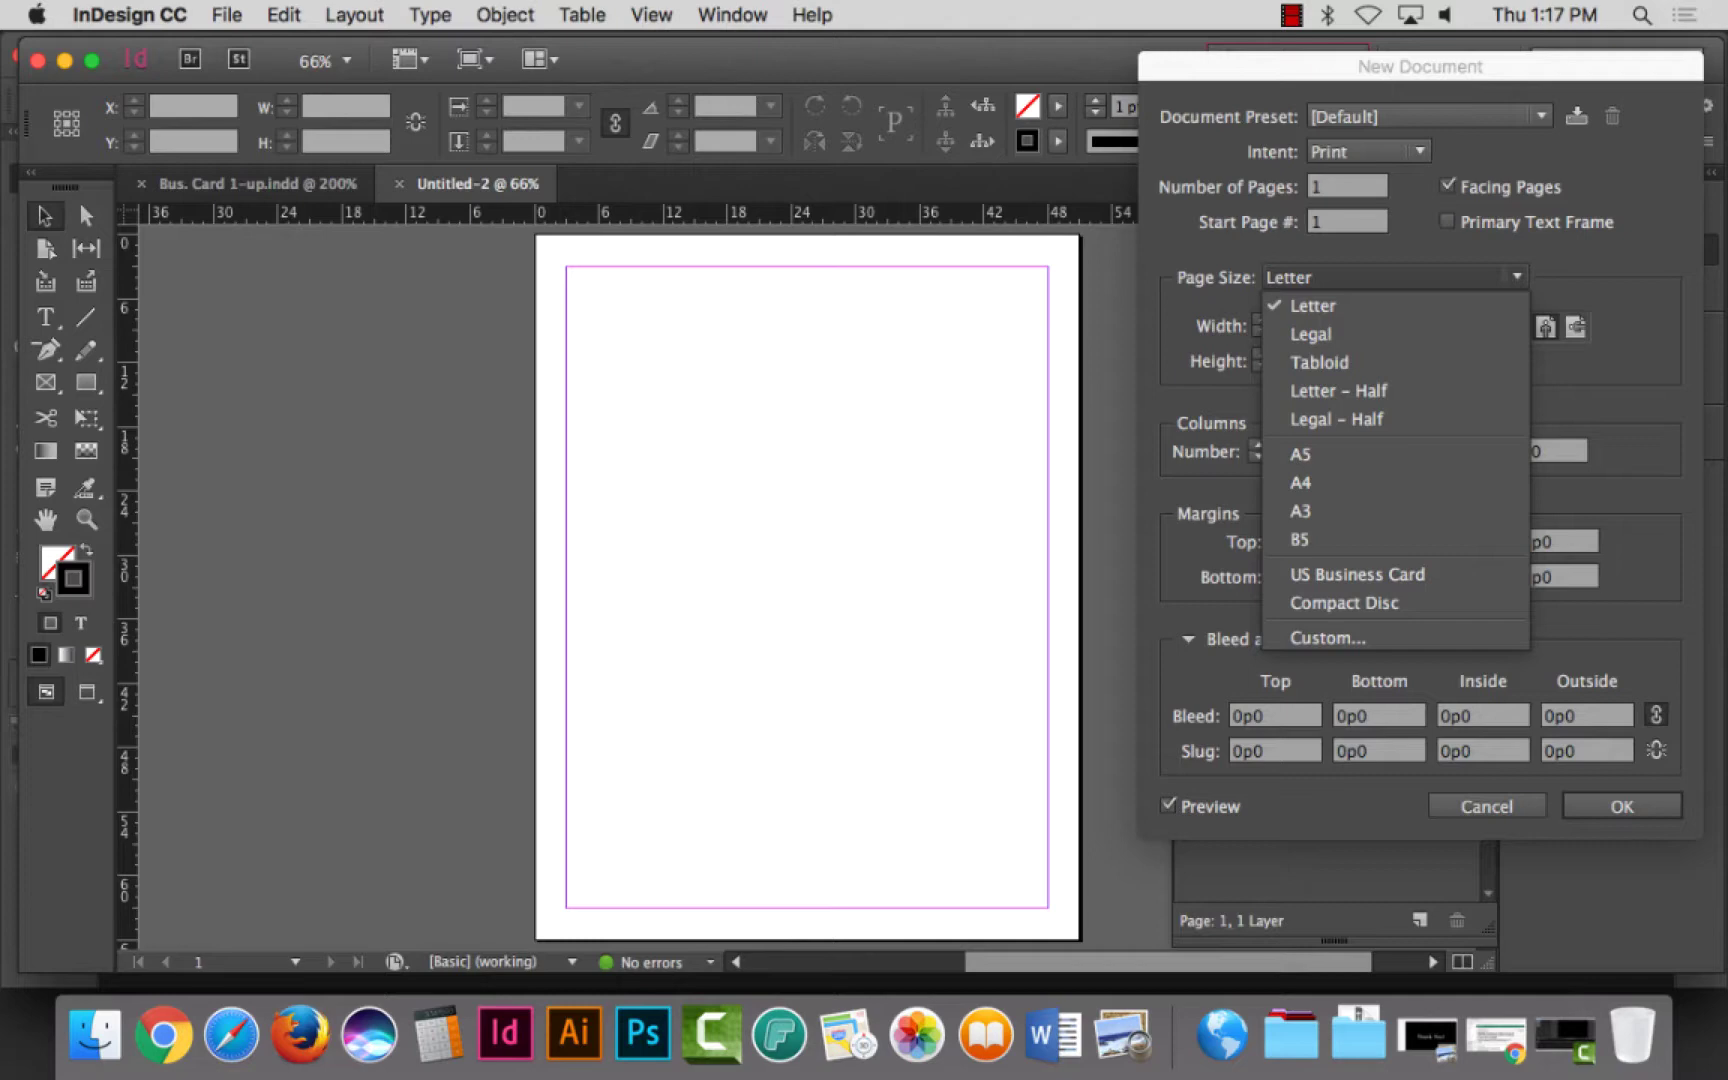
{"action": "key", "text": "Escape"}
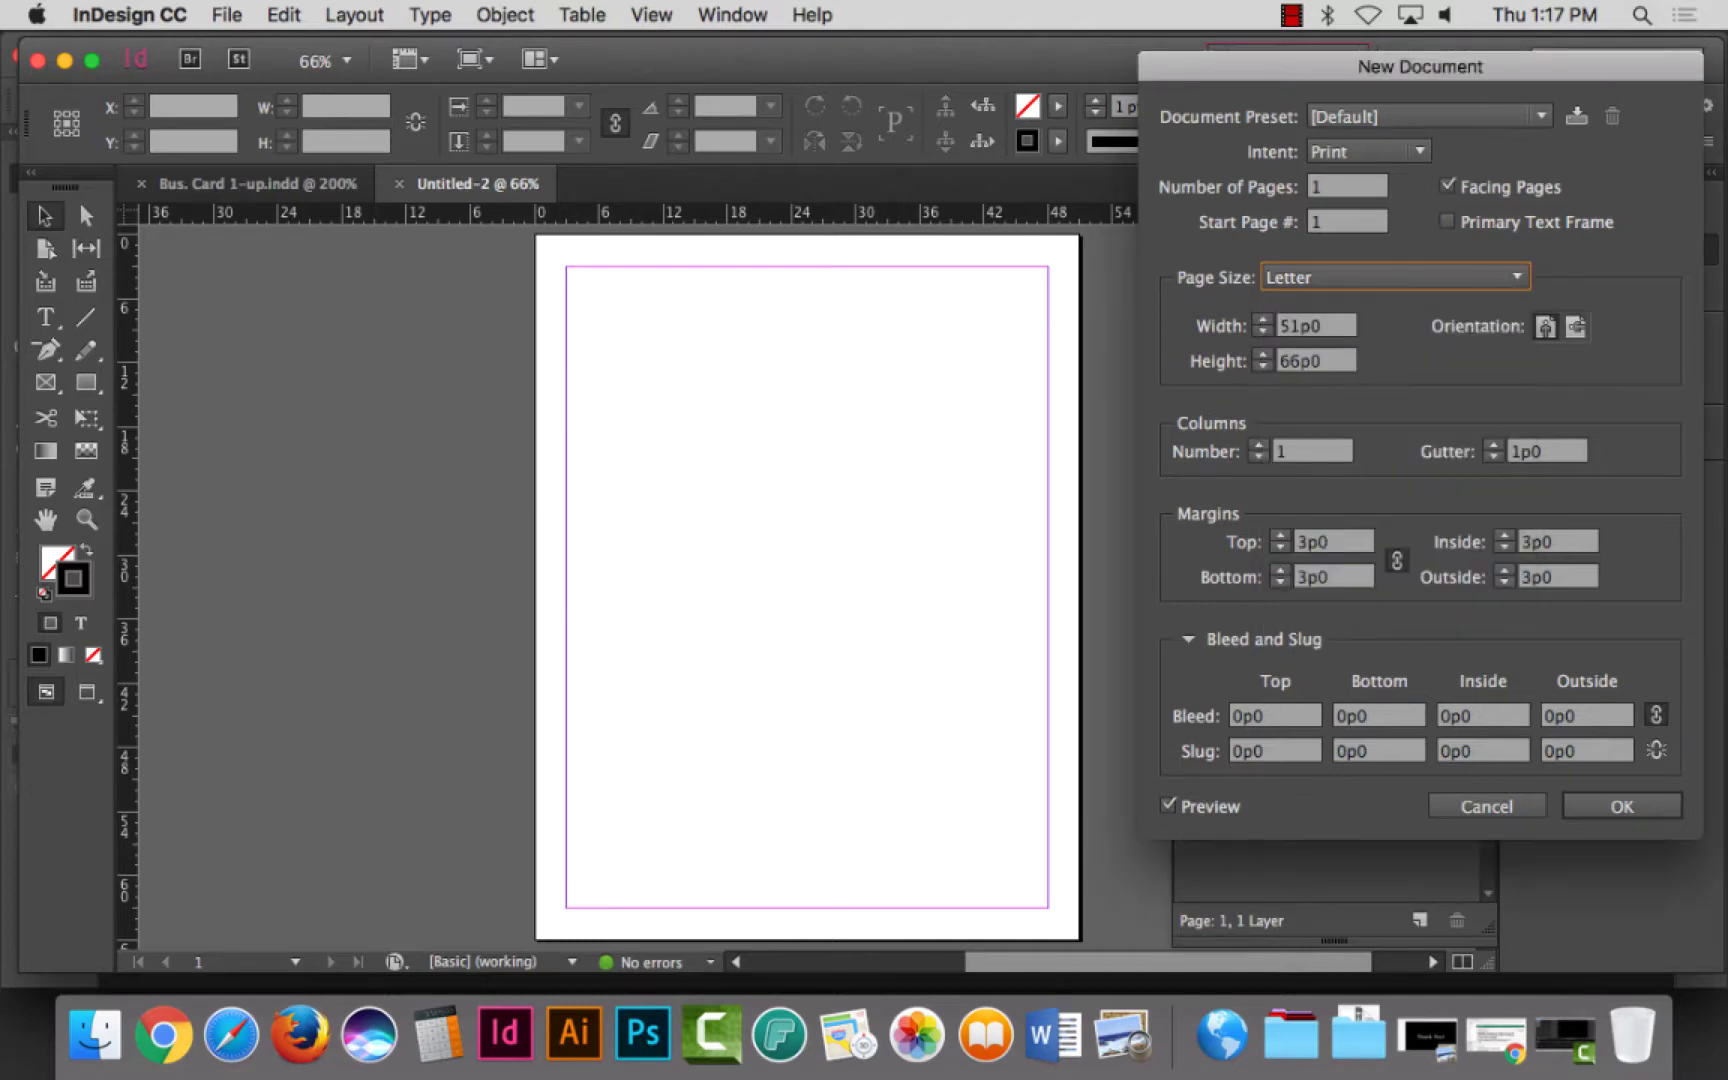
{"action": "key", "text": "Tab"}
{"action": "type", "text": "72"}
{"action": "key", "text": "Tab"}
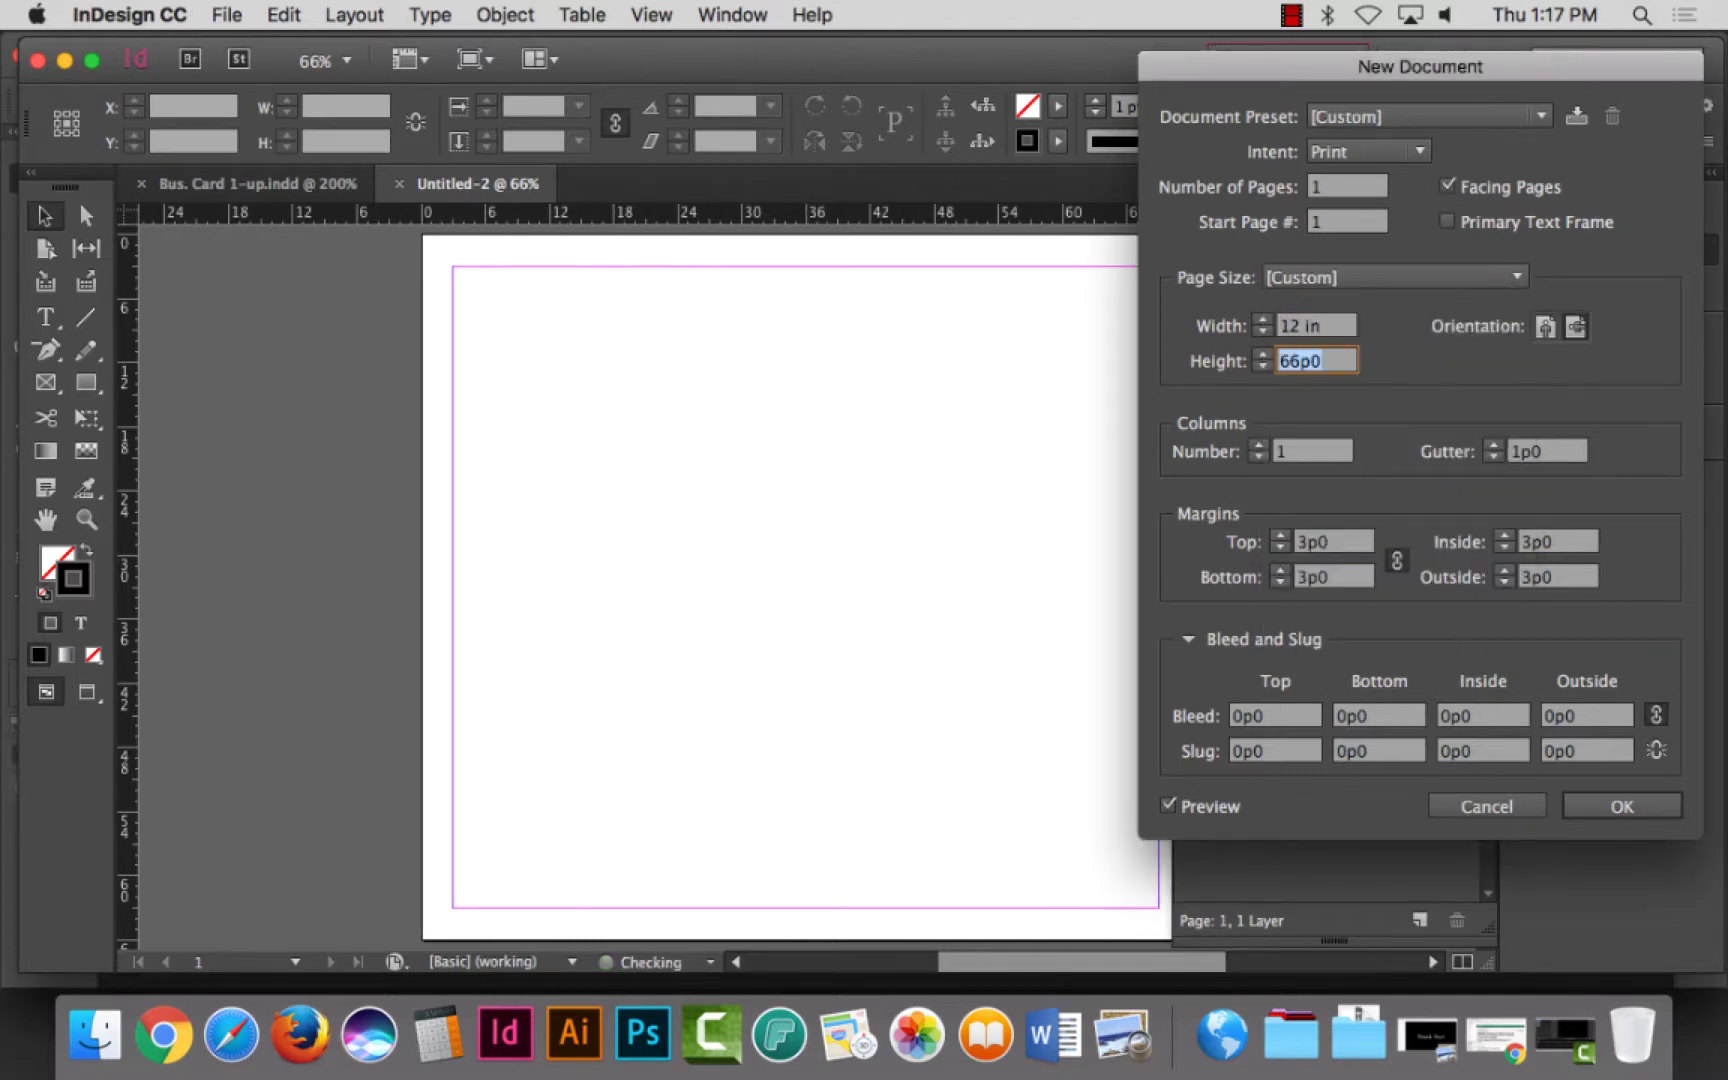
{"action": "type", "text": "18"}
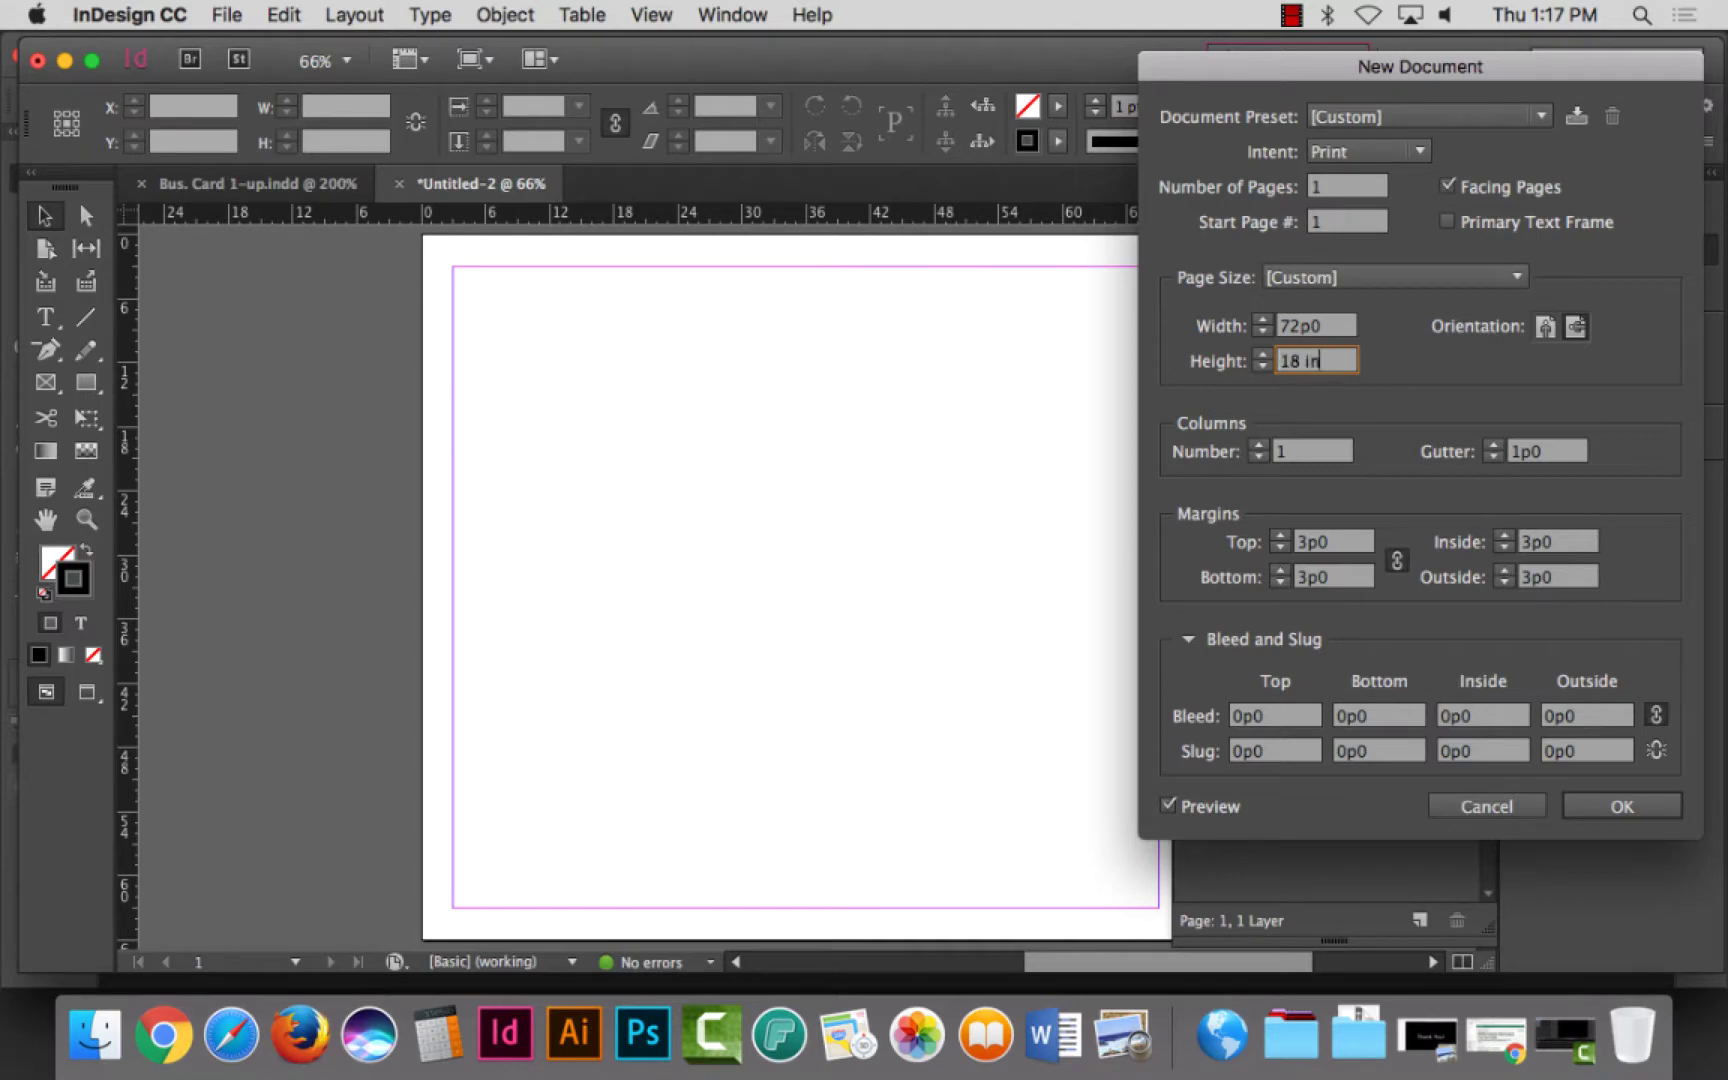
{"action": "type", "text": " in"}
{"action": "key", "text": "Tab"}
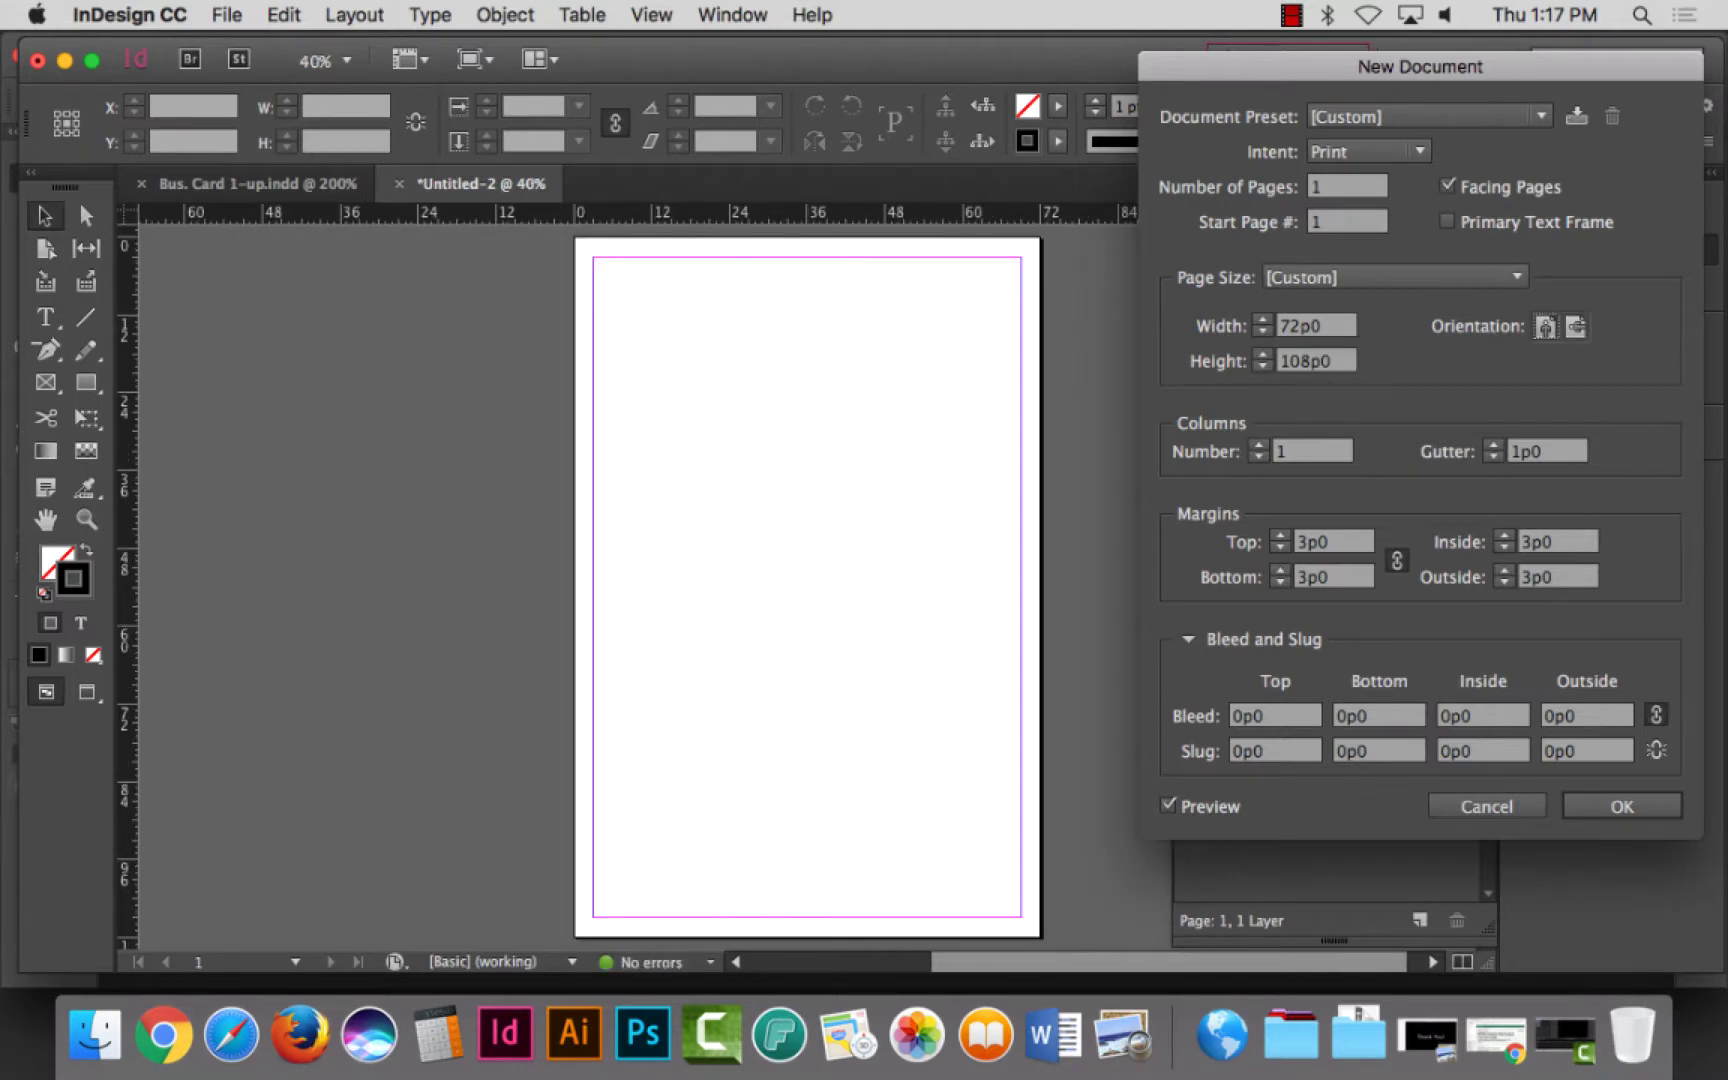
Step: Set all margins of the new document to 1p6 and turn off facing pages
{"action": "left_click", "coordinate": [1280, 547]}
{"action": "left_click", "coordinate": [1280, 547]}
{"action": "left_click", "coordinate": [1280, 547]}
{"action": "double_click", "coordinate": [1320, 541]}
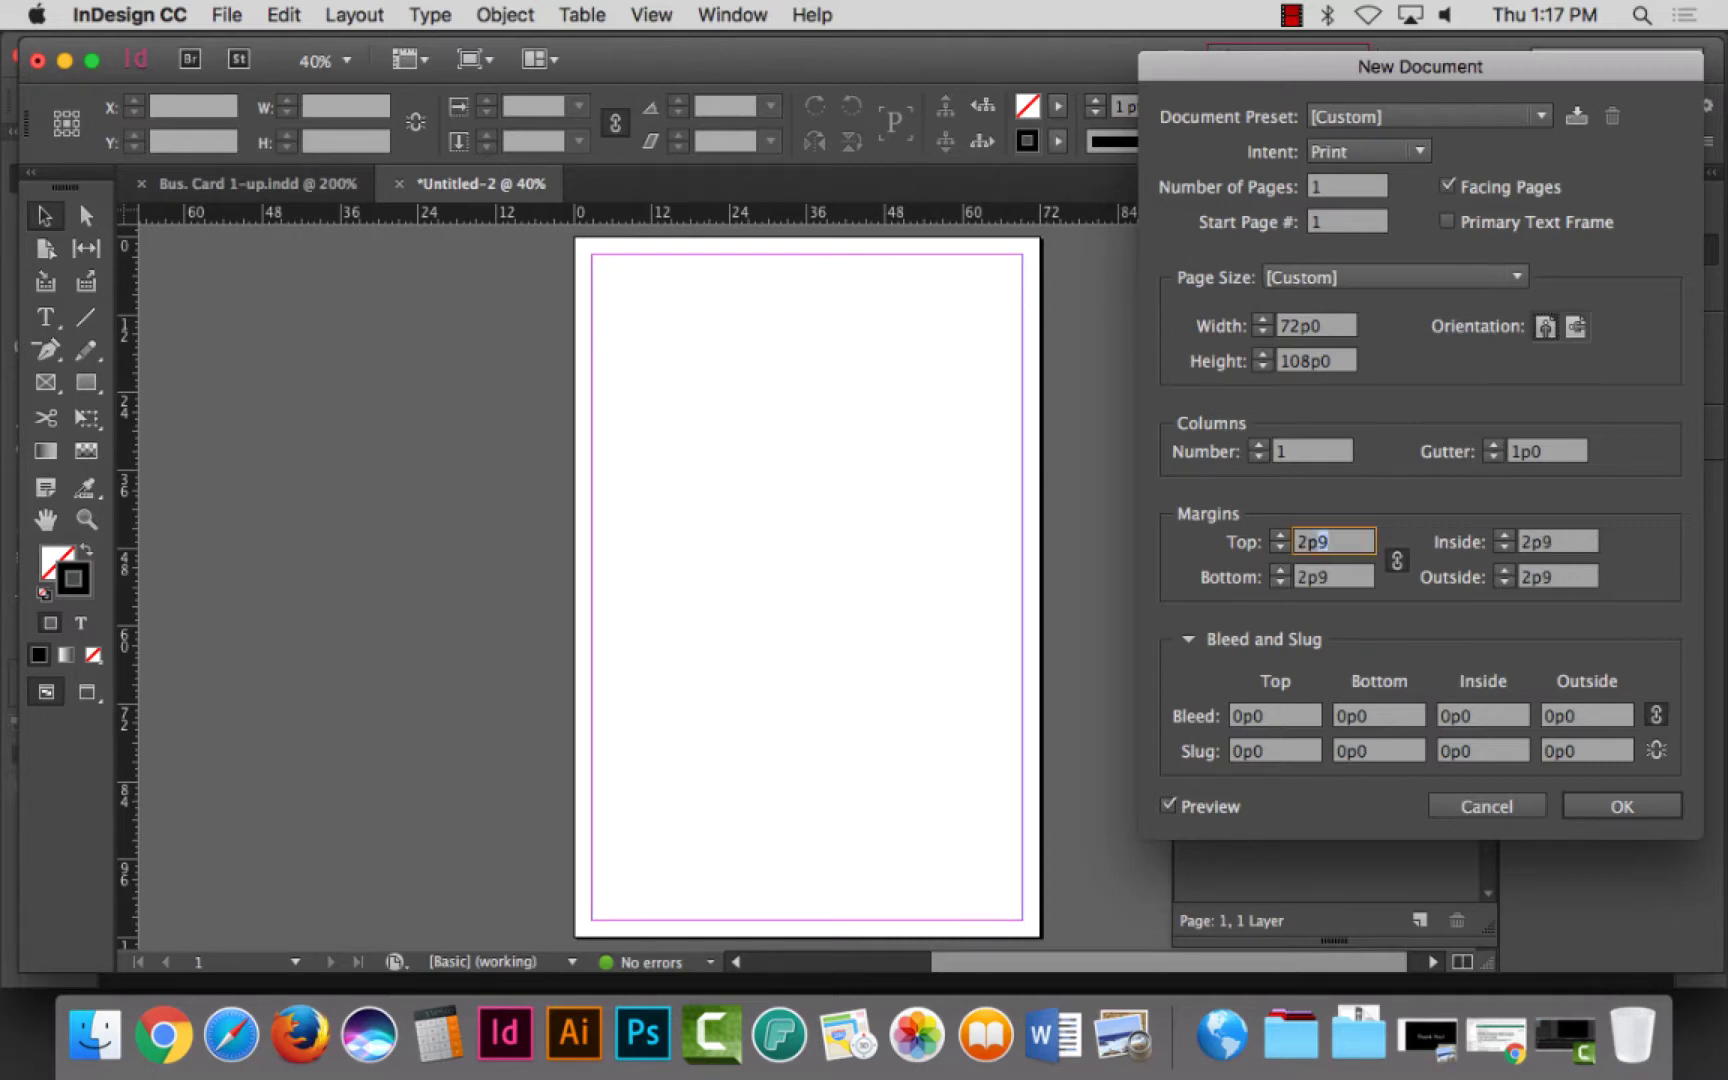
{"action": "key", "text": "BackSpace"}
{"action": "key", "text": "Tab"}
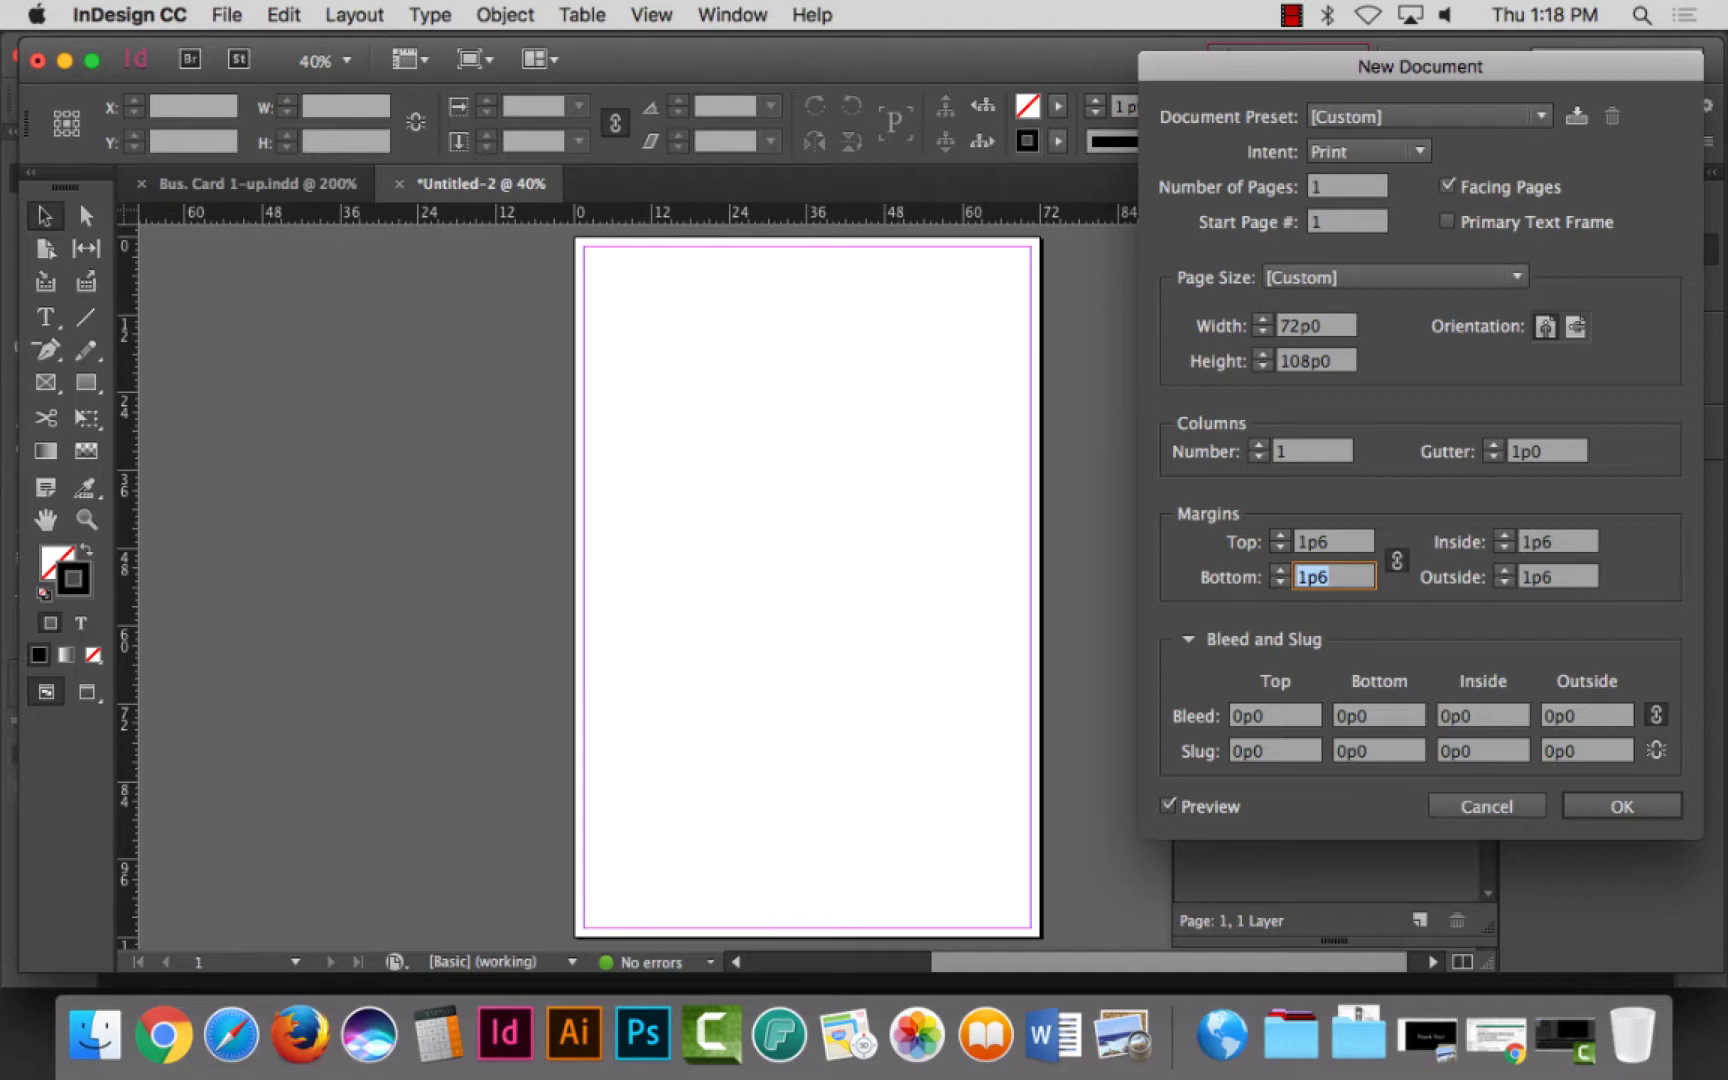
{"action": "left_click", "coordinate": [1446, 186]}
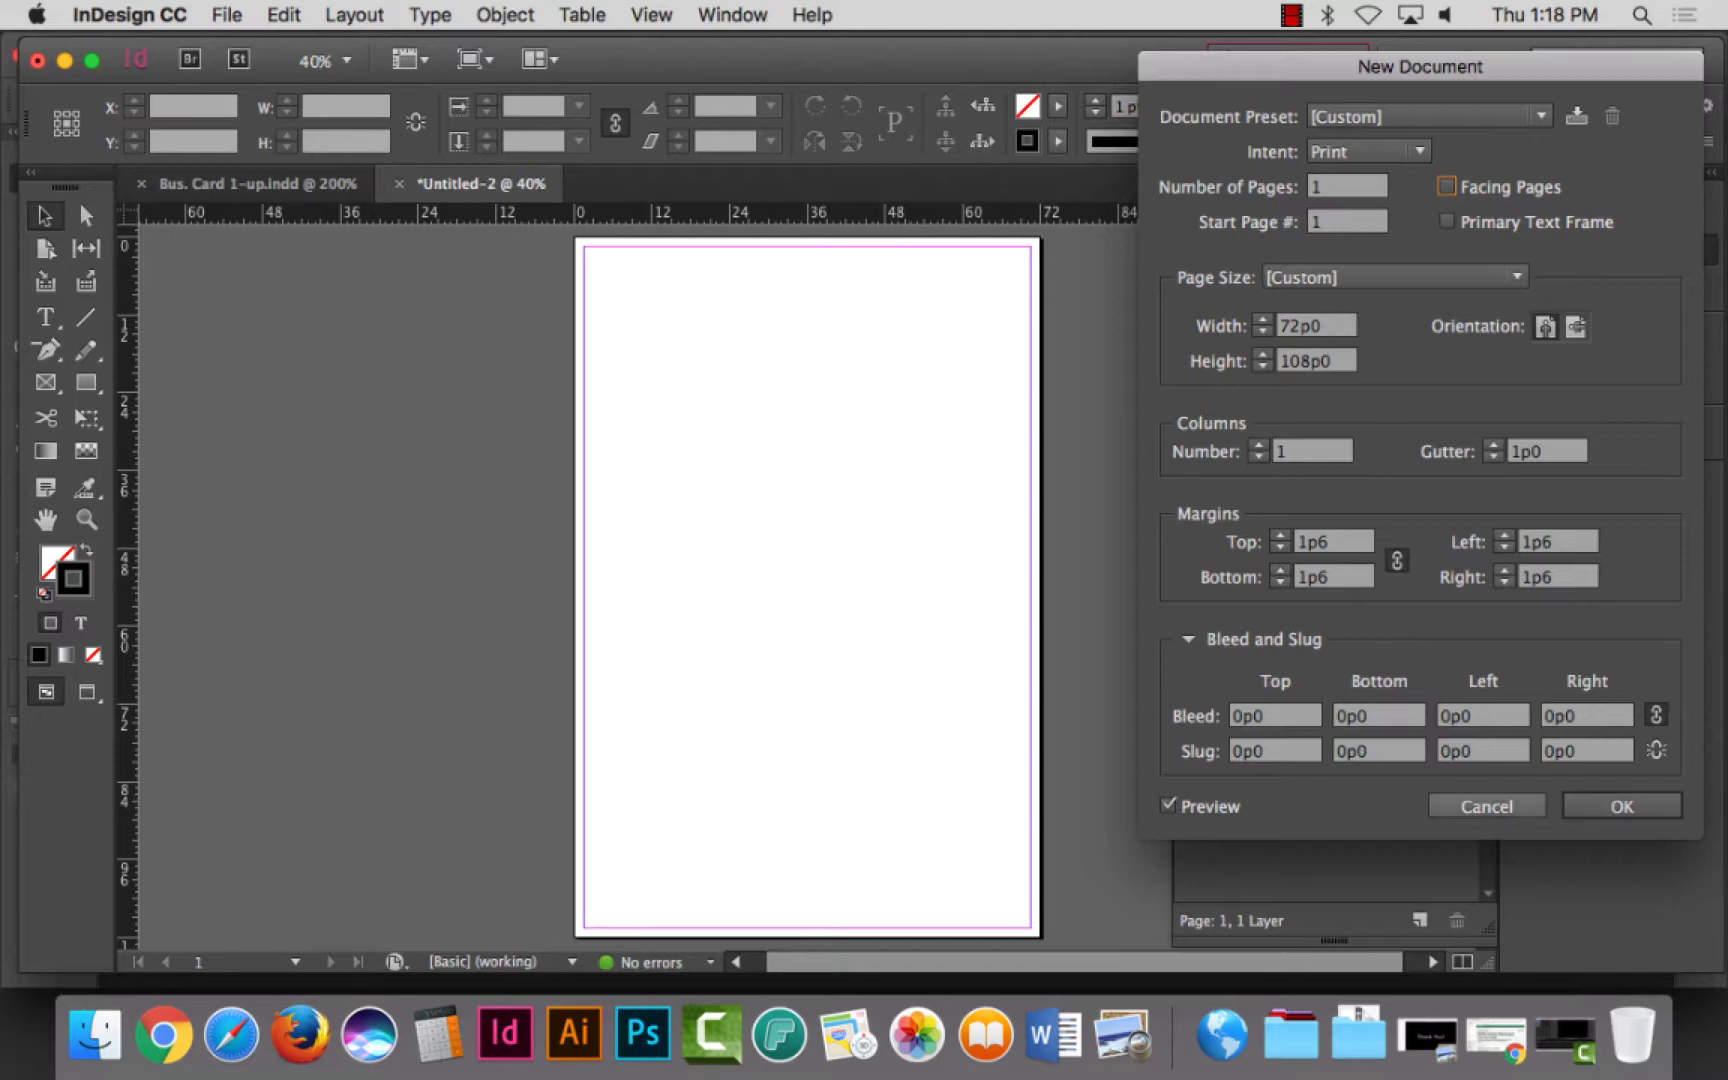
Step: Create the document with the chosen settings and add a new layer named "Front Card"
{"action": "key", "text": "Return"}
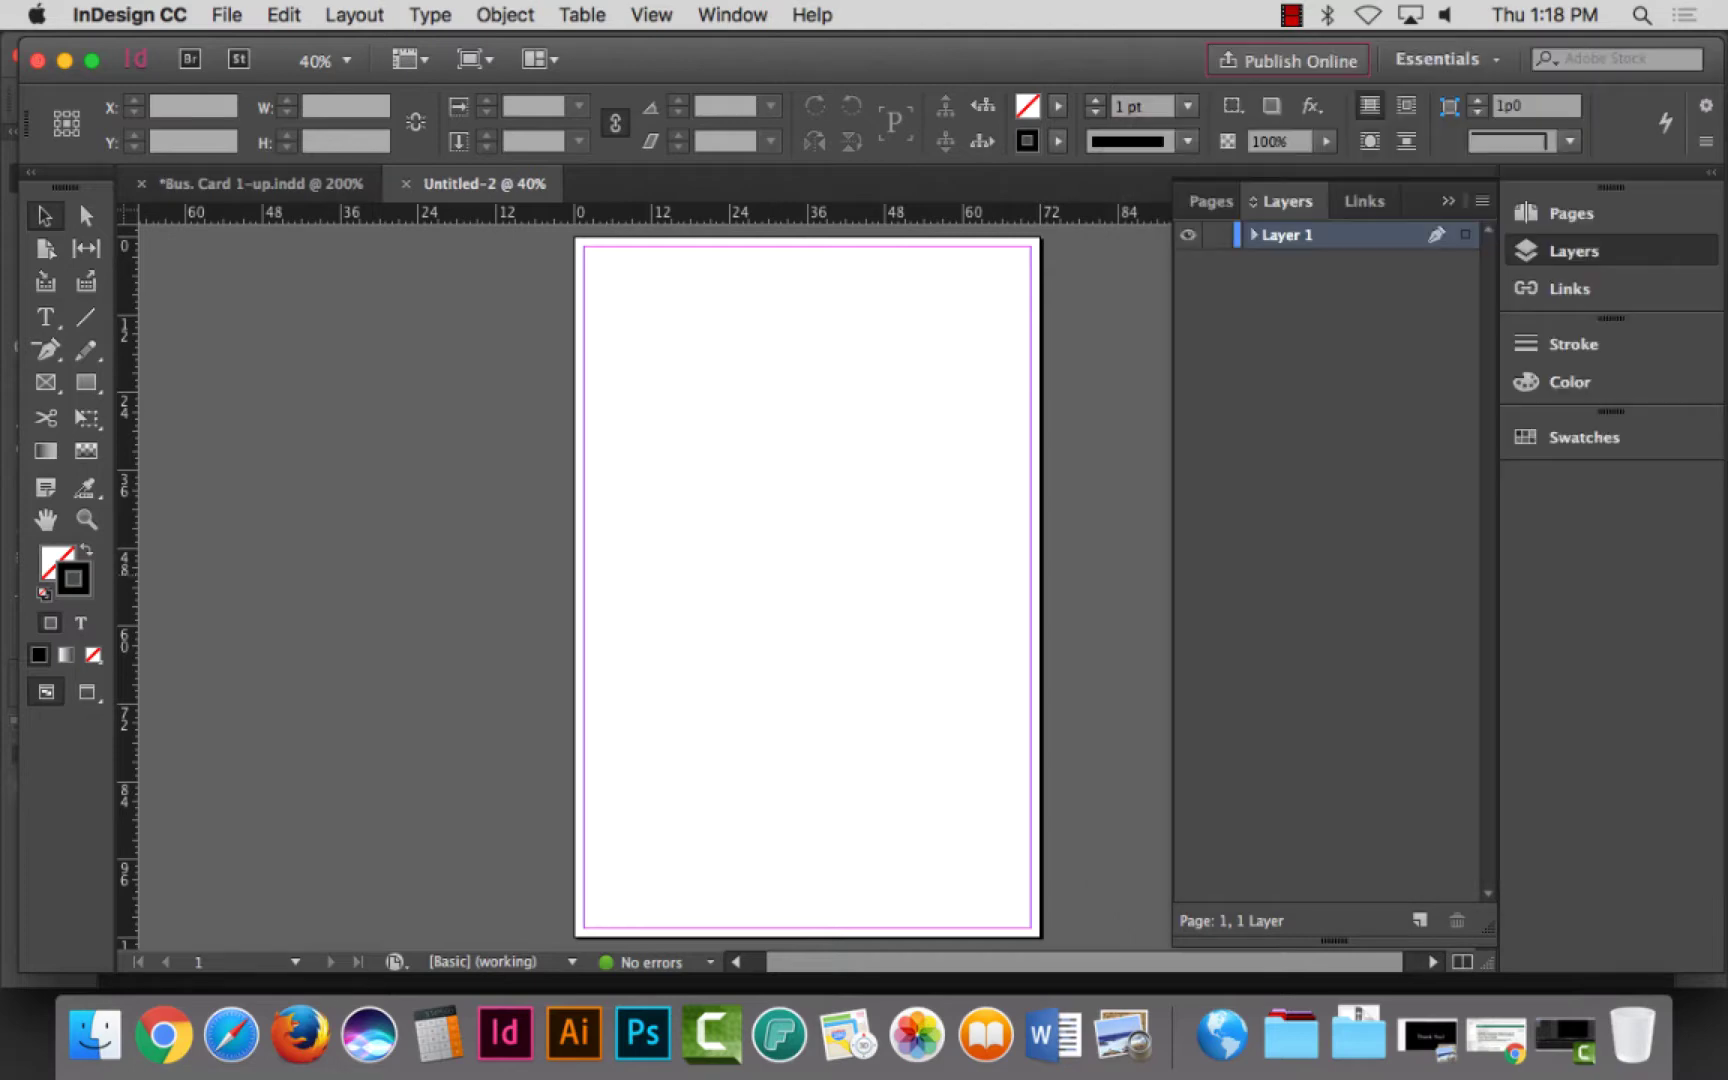
{"action": "left_click", "coordinate": [1420, 919]}
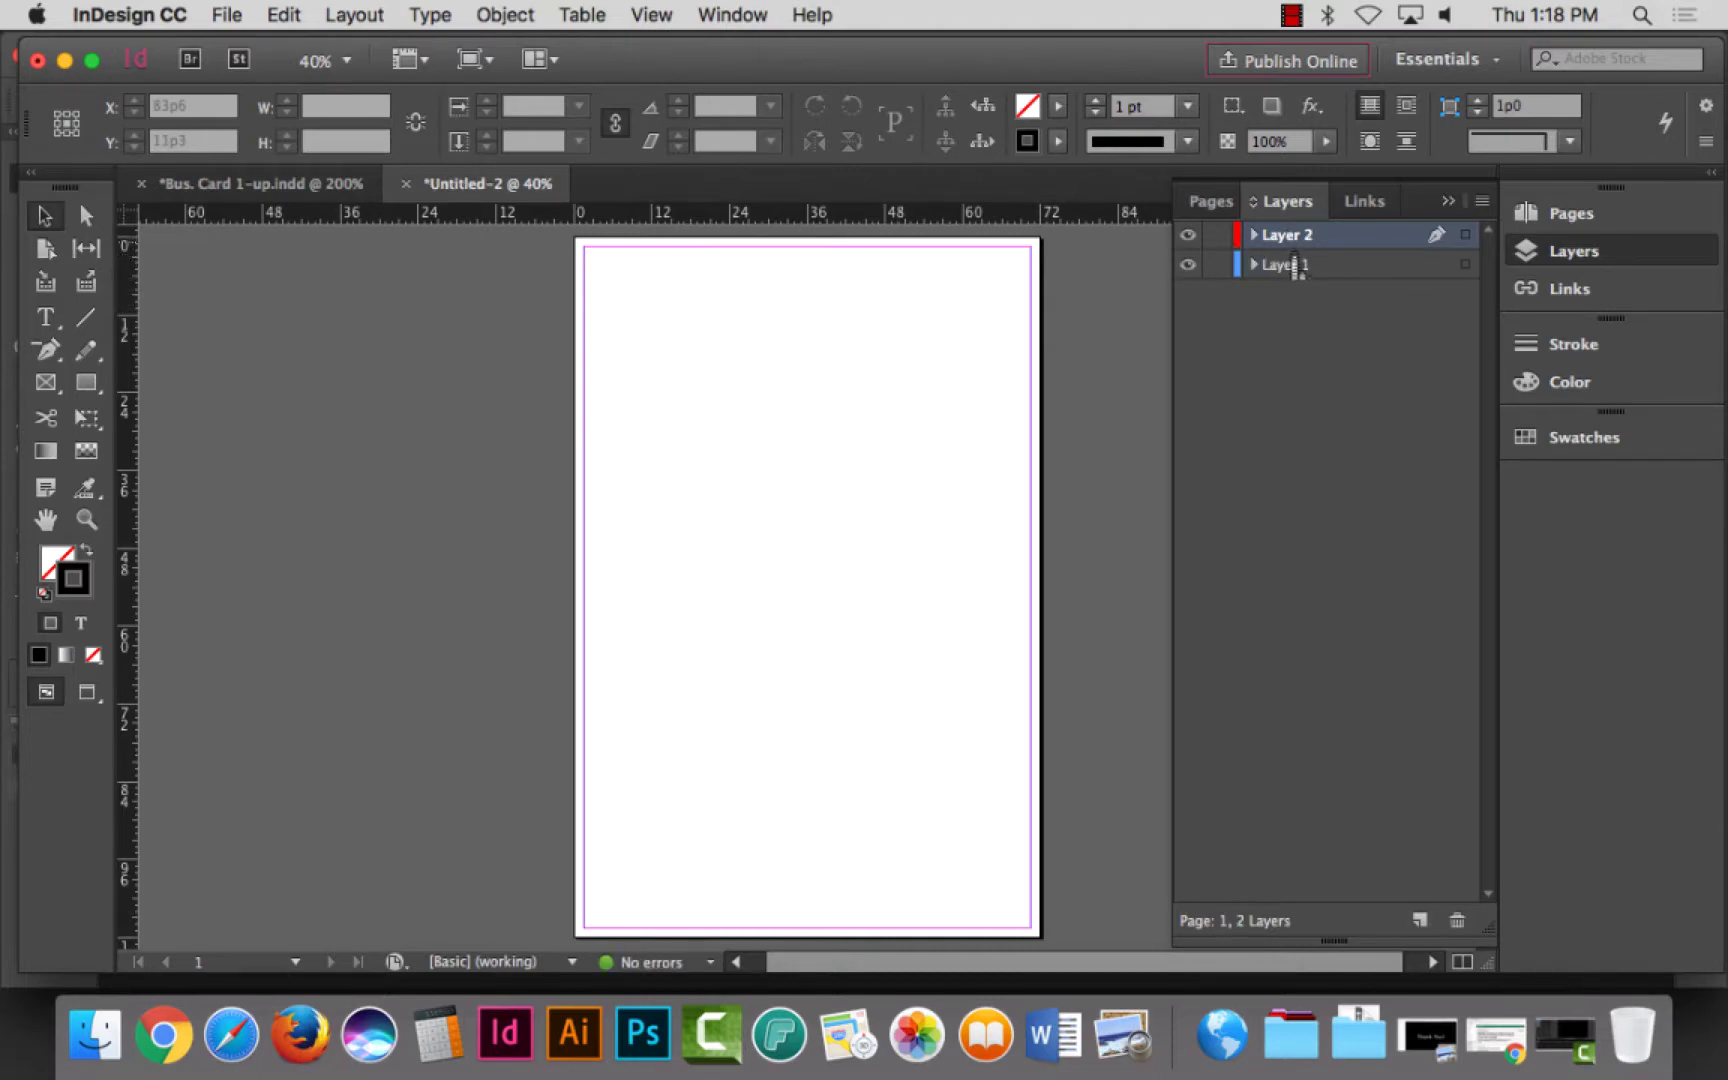
{"action": "double_click", "coordinate": [1292, 242]}
{"action": "type", "text": "F"}
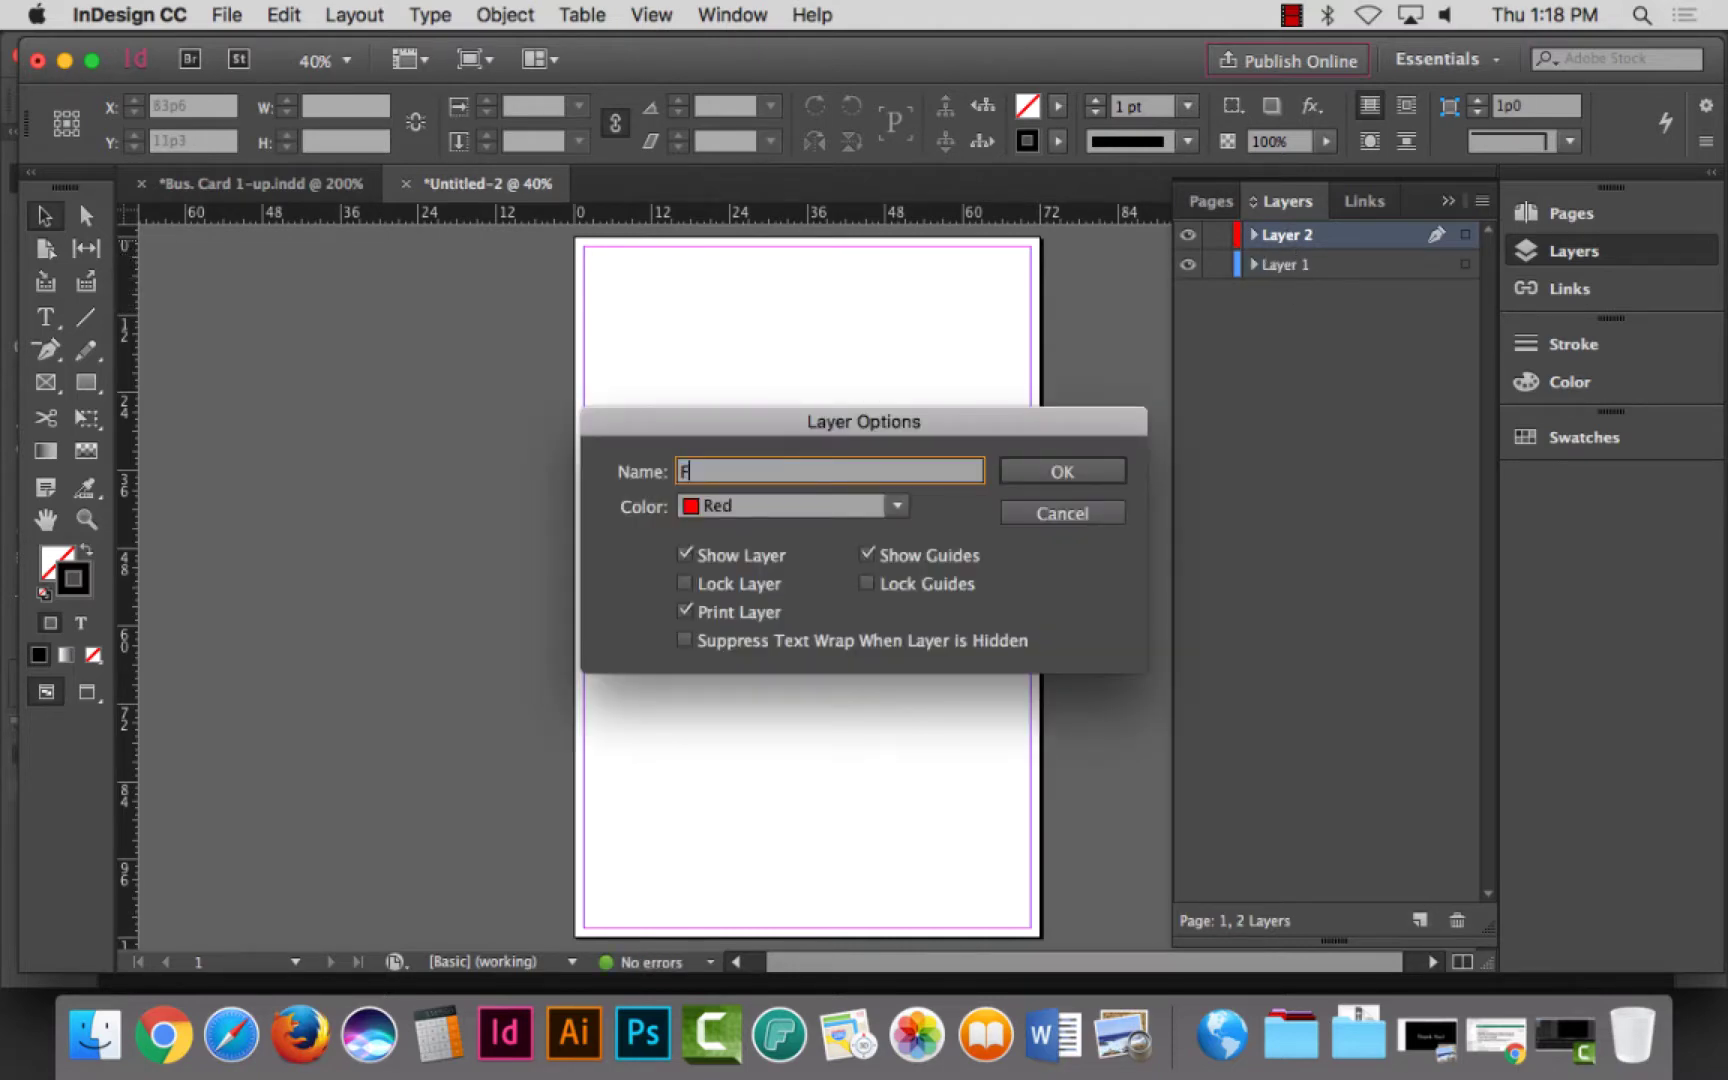
{"action": "type", "text": "ront Card"}
{"action": "key", "text": "Return"}
Step: Rename Layer 1 as "Back Card" and make the Front Card layer active
{"action": "double_click", "coordinate": [1285, 264]}
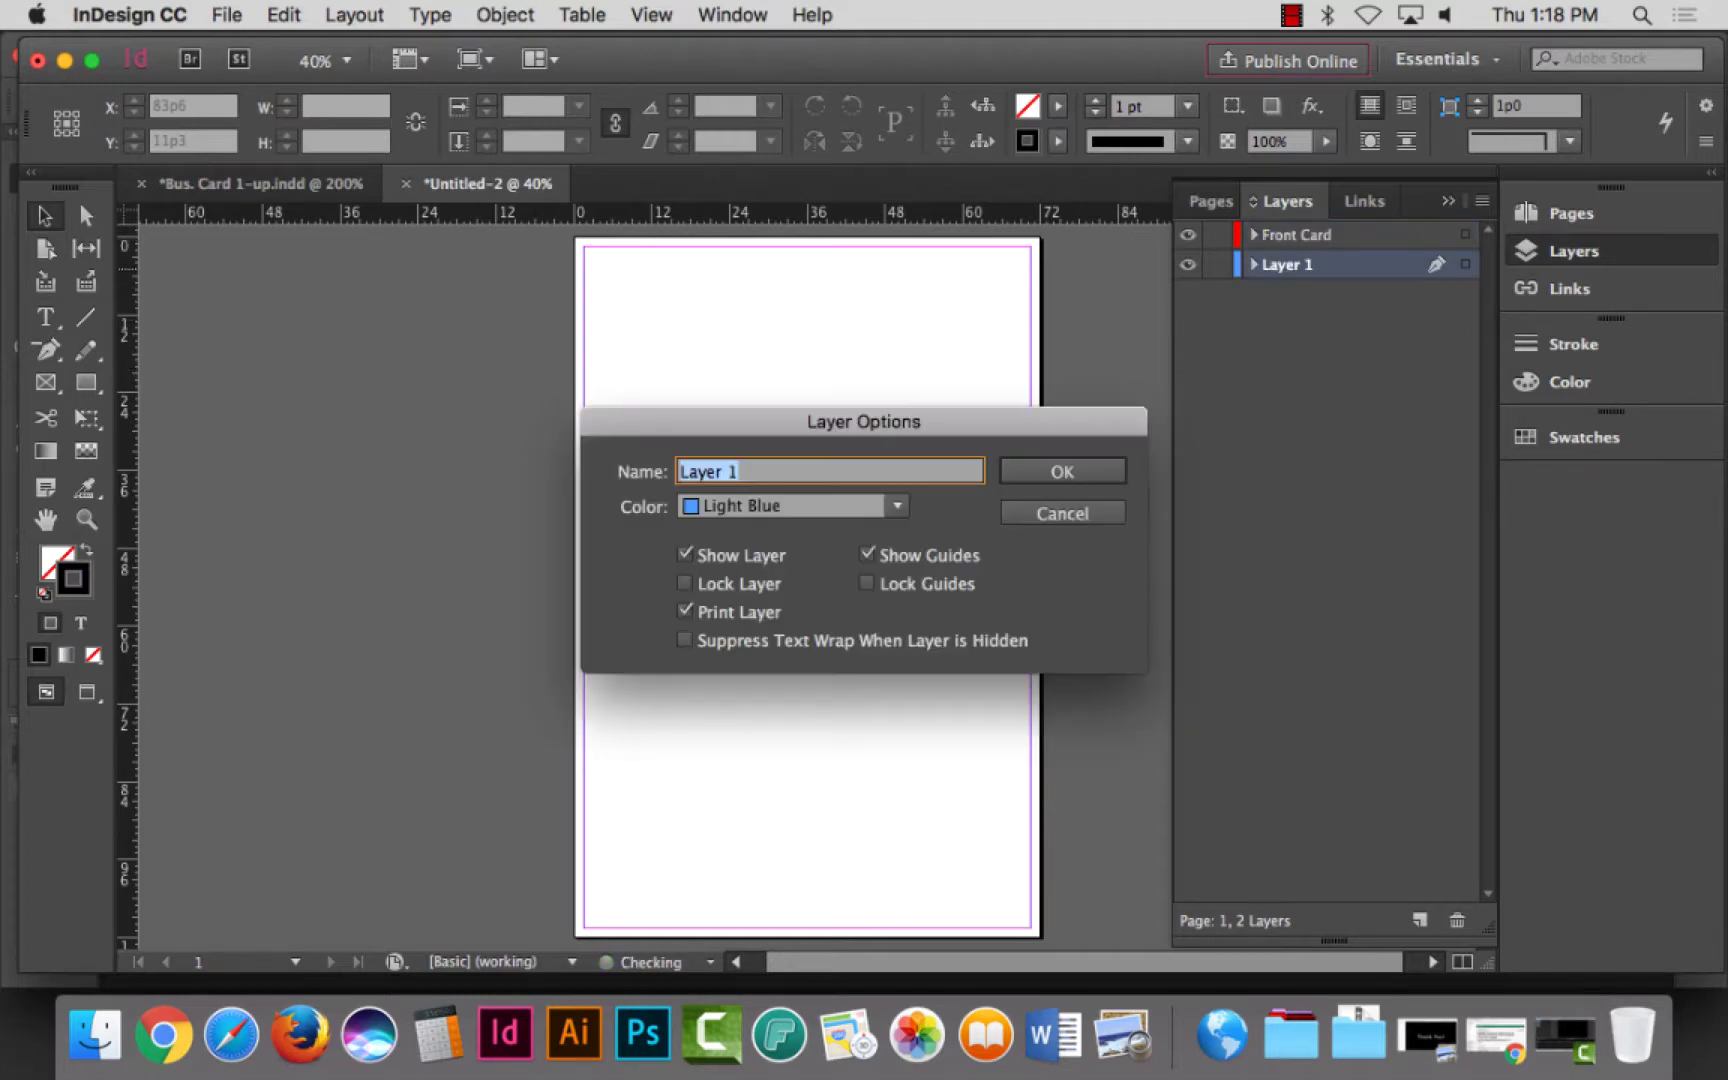
{"action": "type", "text": "Back Card"}
{"action": "key", "text": "Return"}
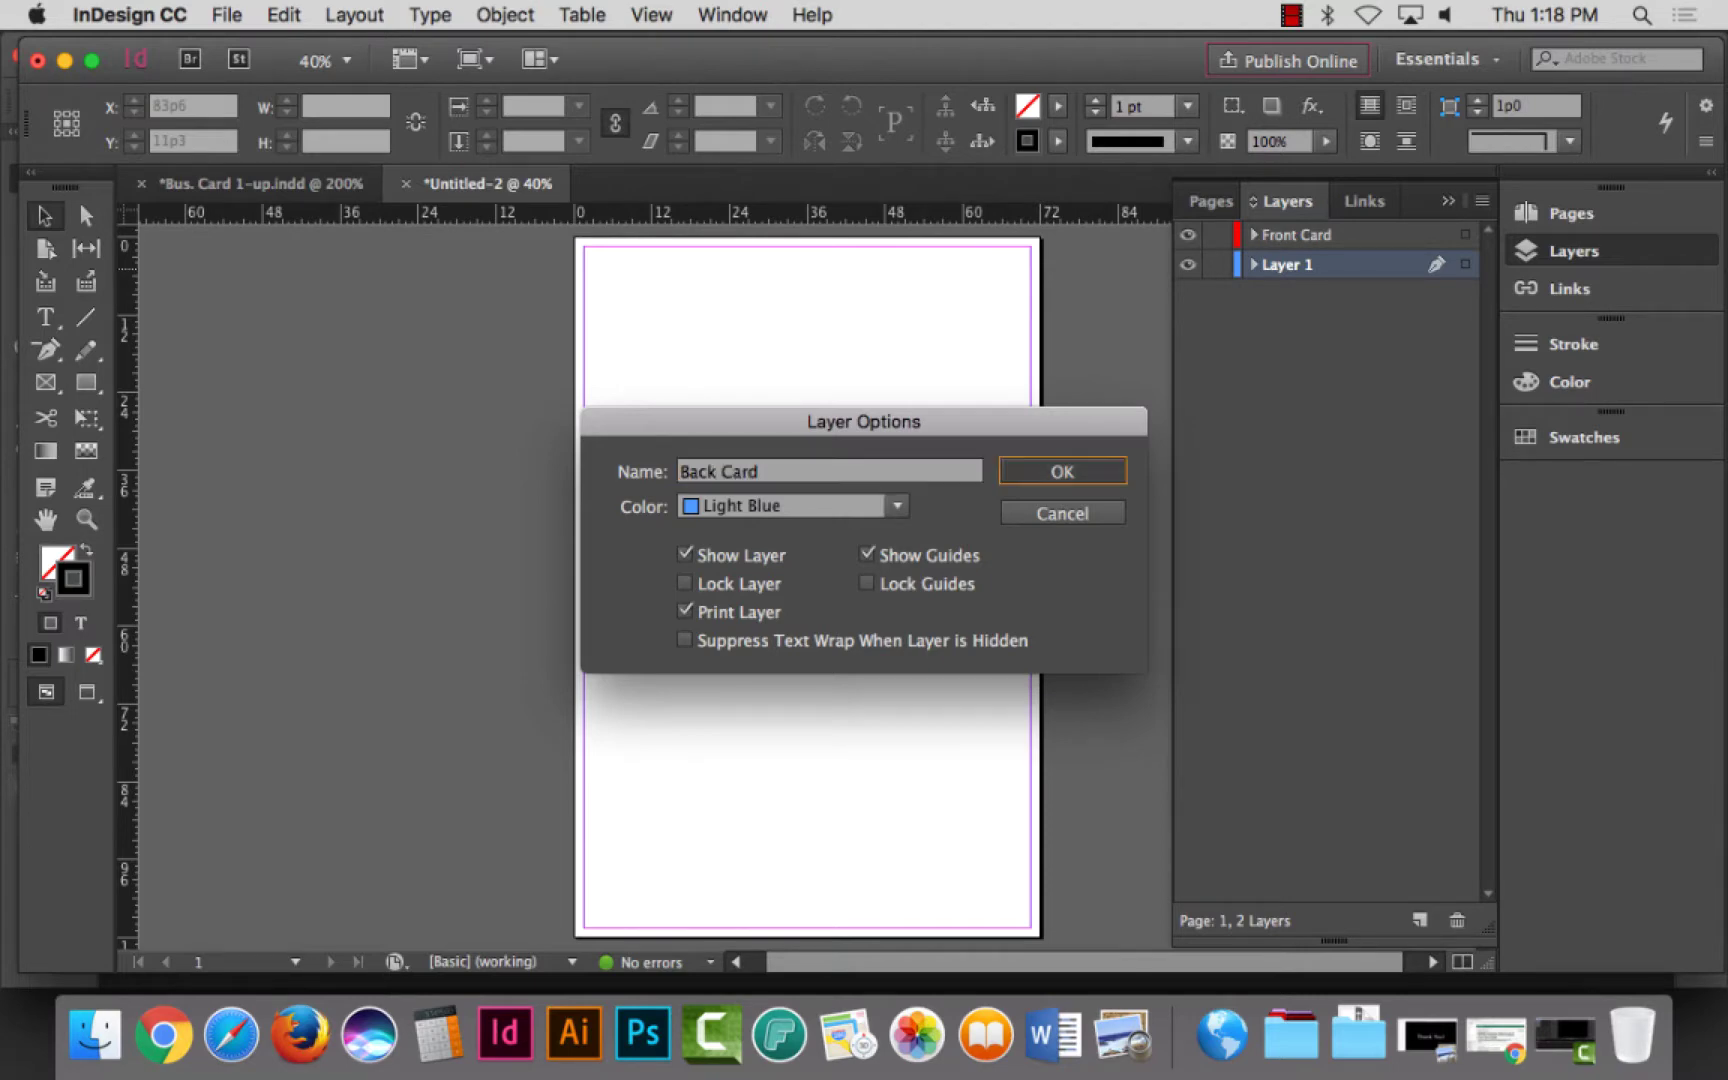
{"action": "left_click", "coordinate": [1303, 236]}
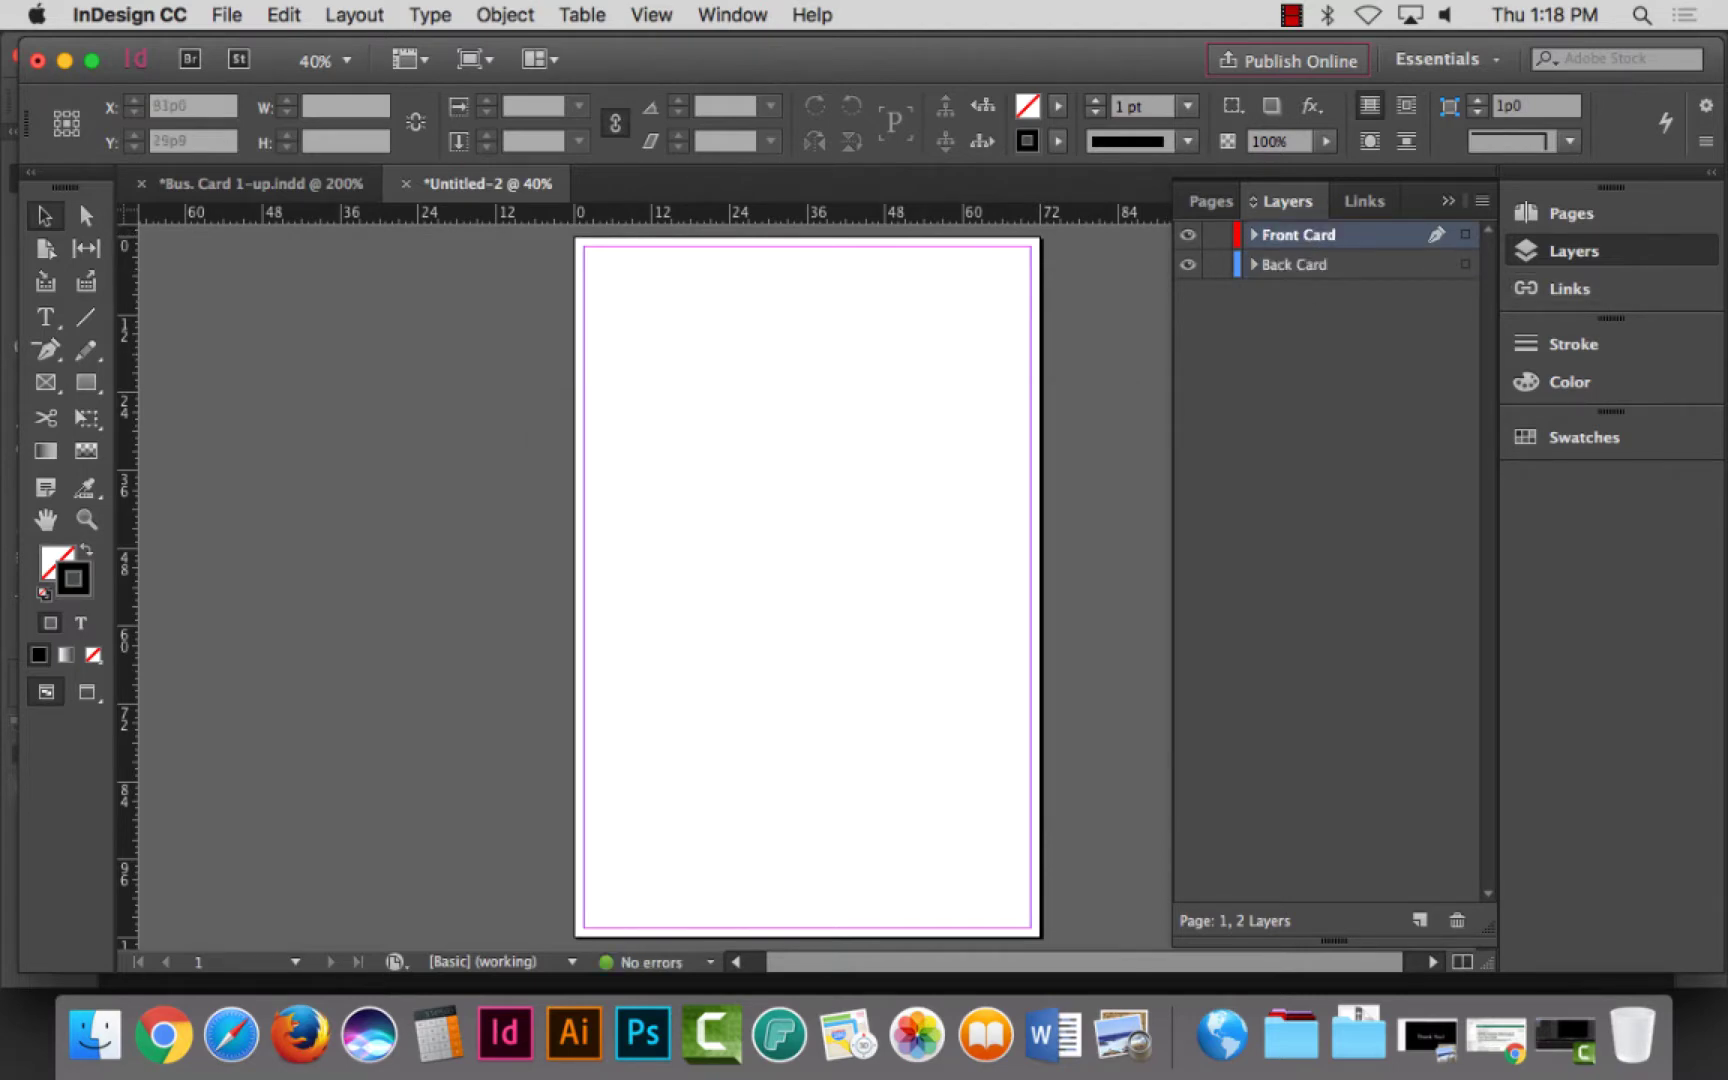
Step: Add a second page to the sheet document and return to page 1 with its layers shown
{"action": "left_click", "coordinate": [1570, 213]}
{"action": "left_click", "coordinate": [1420, 935]}
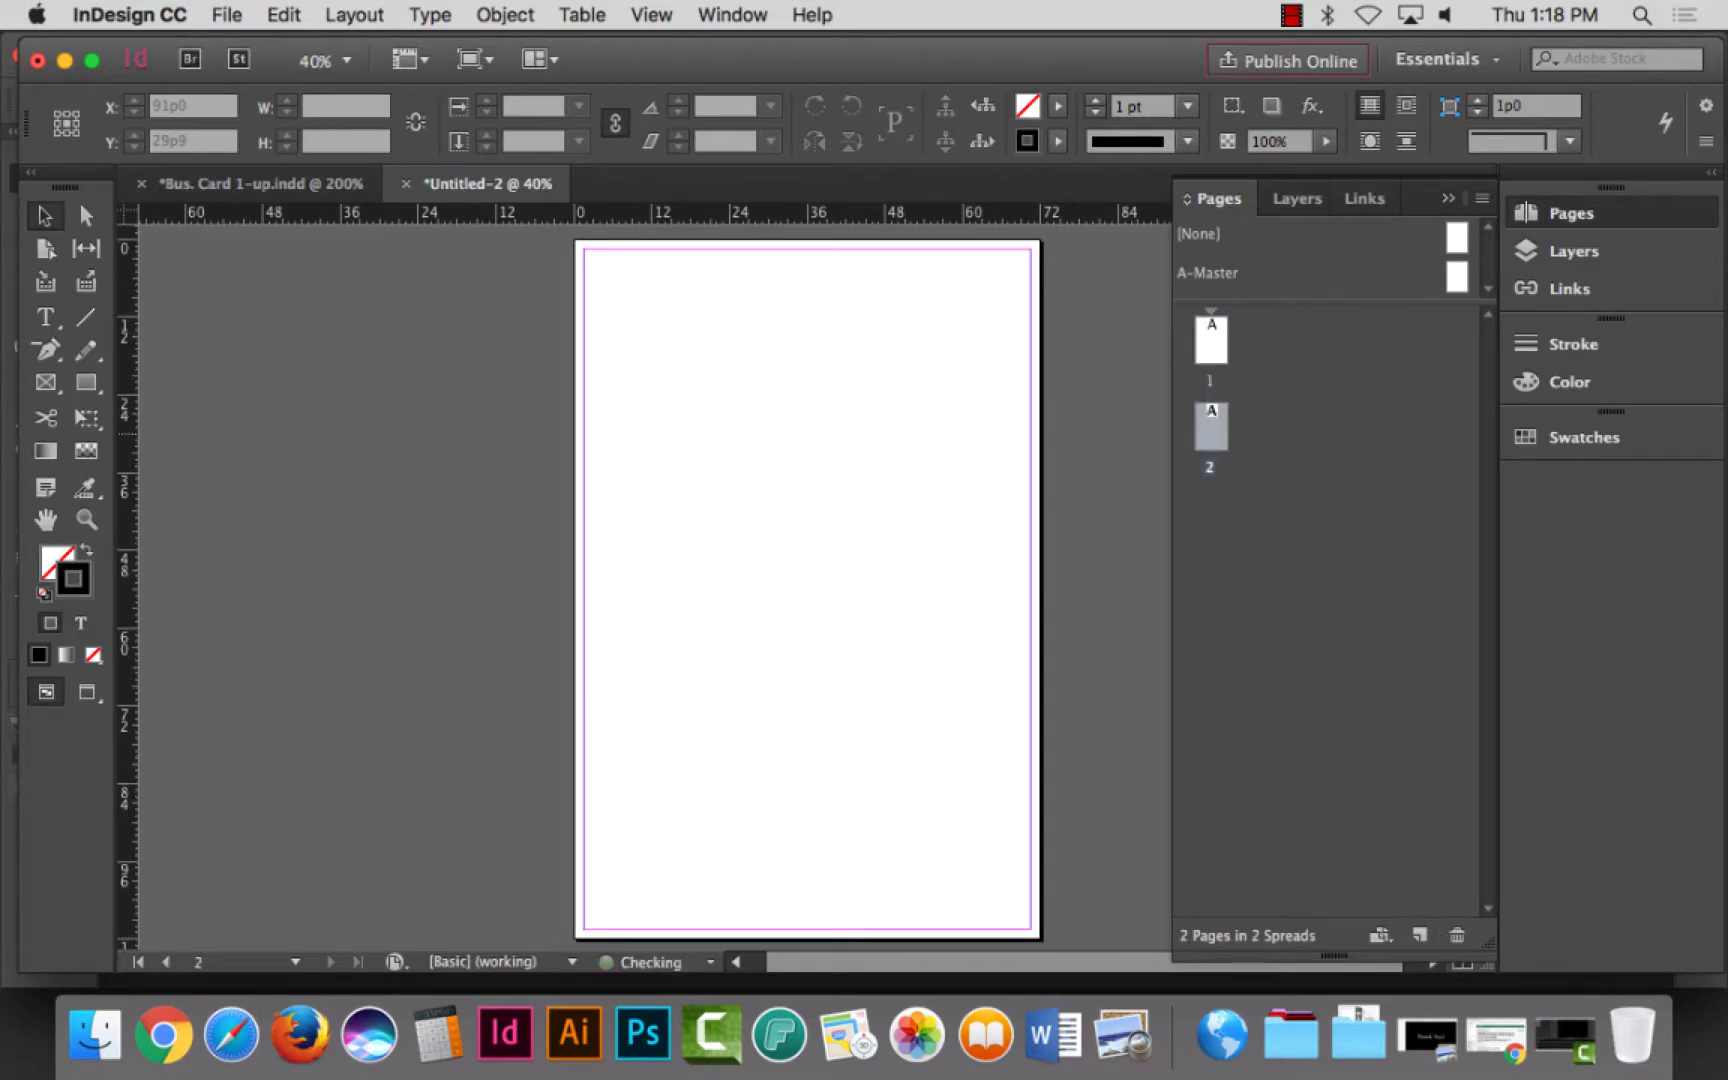
{"action": "double_click", "coordinate": [1211, 340]}
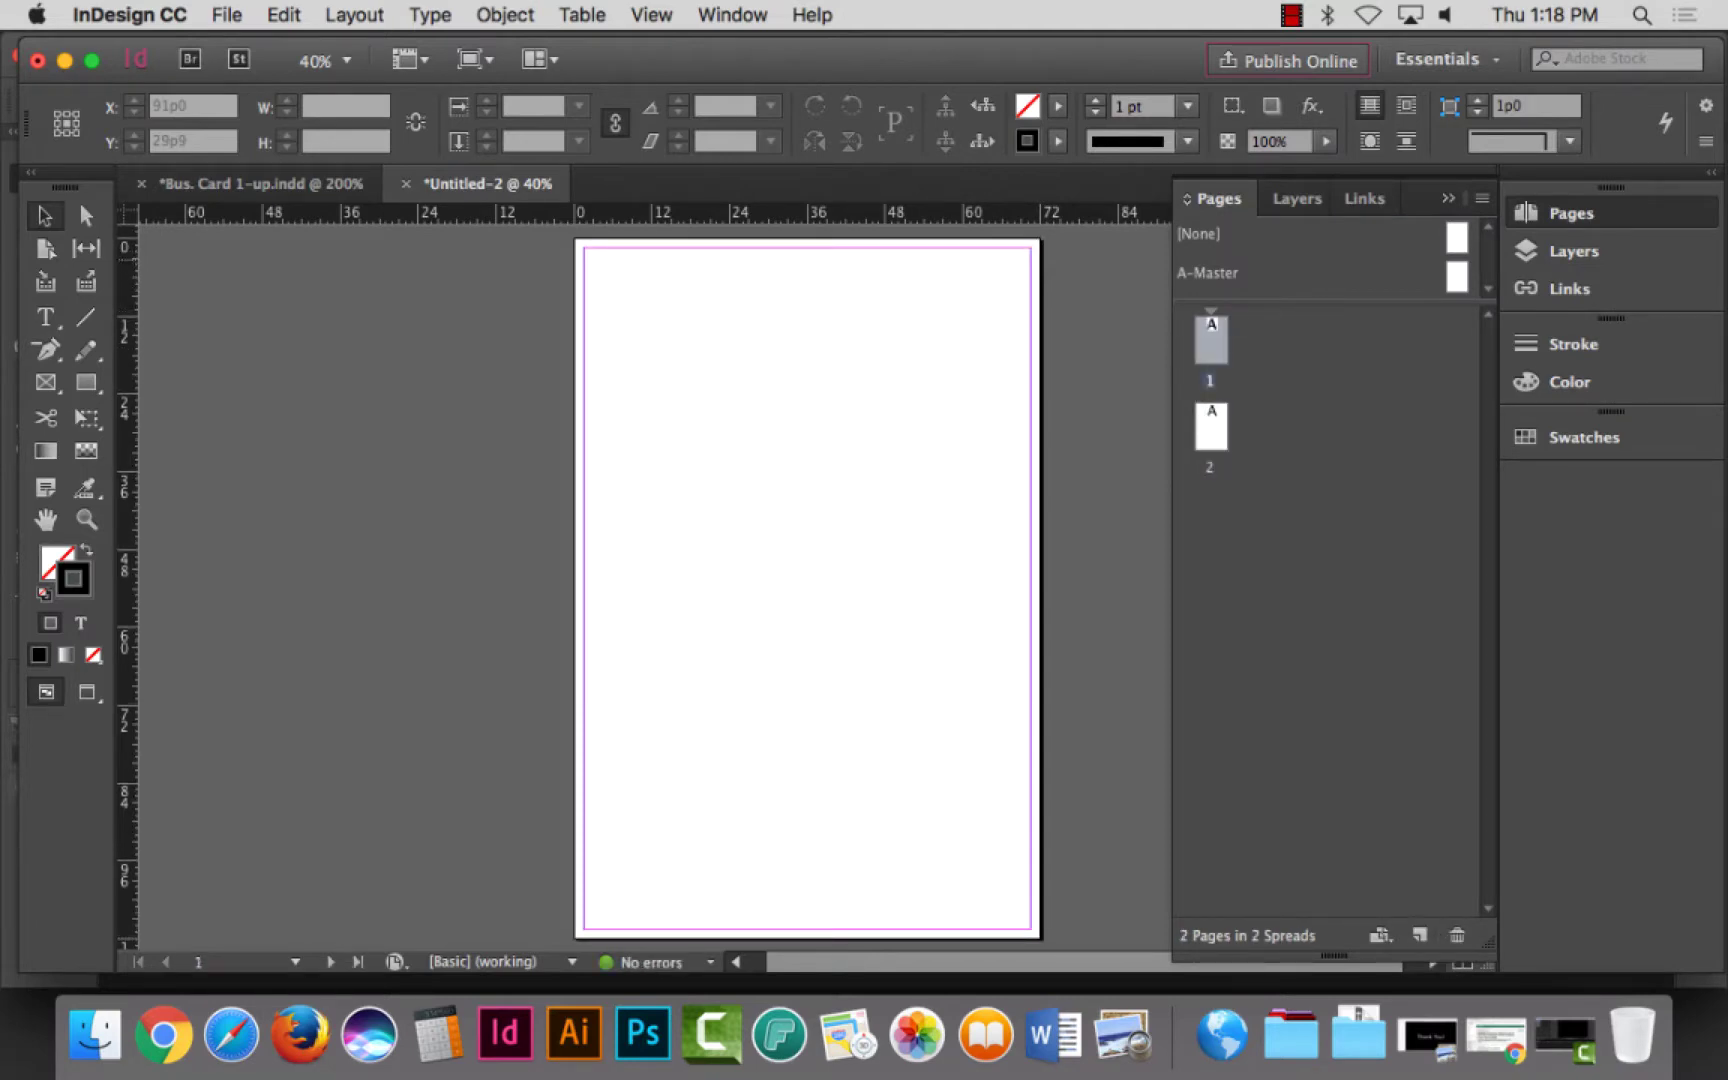
{"action": "left_click", "coordinate": [1296, 198]}
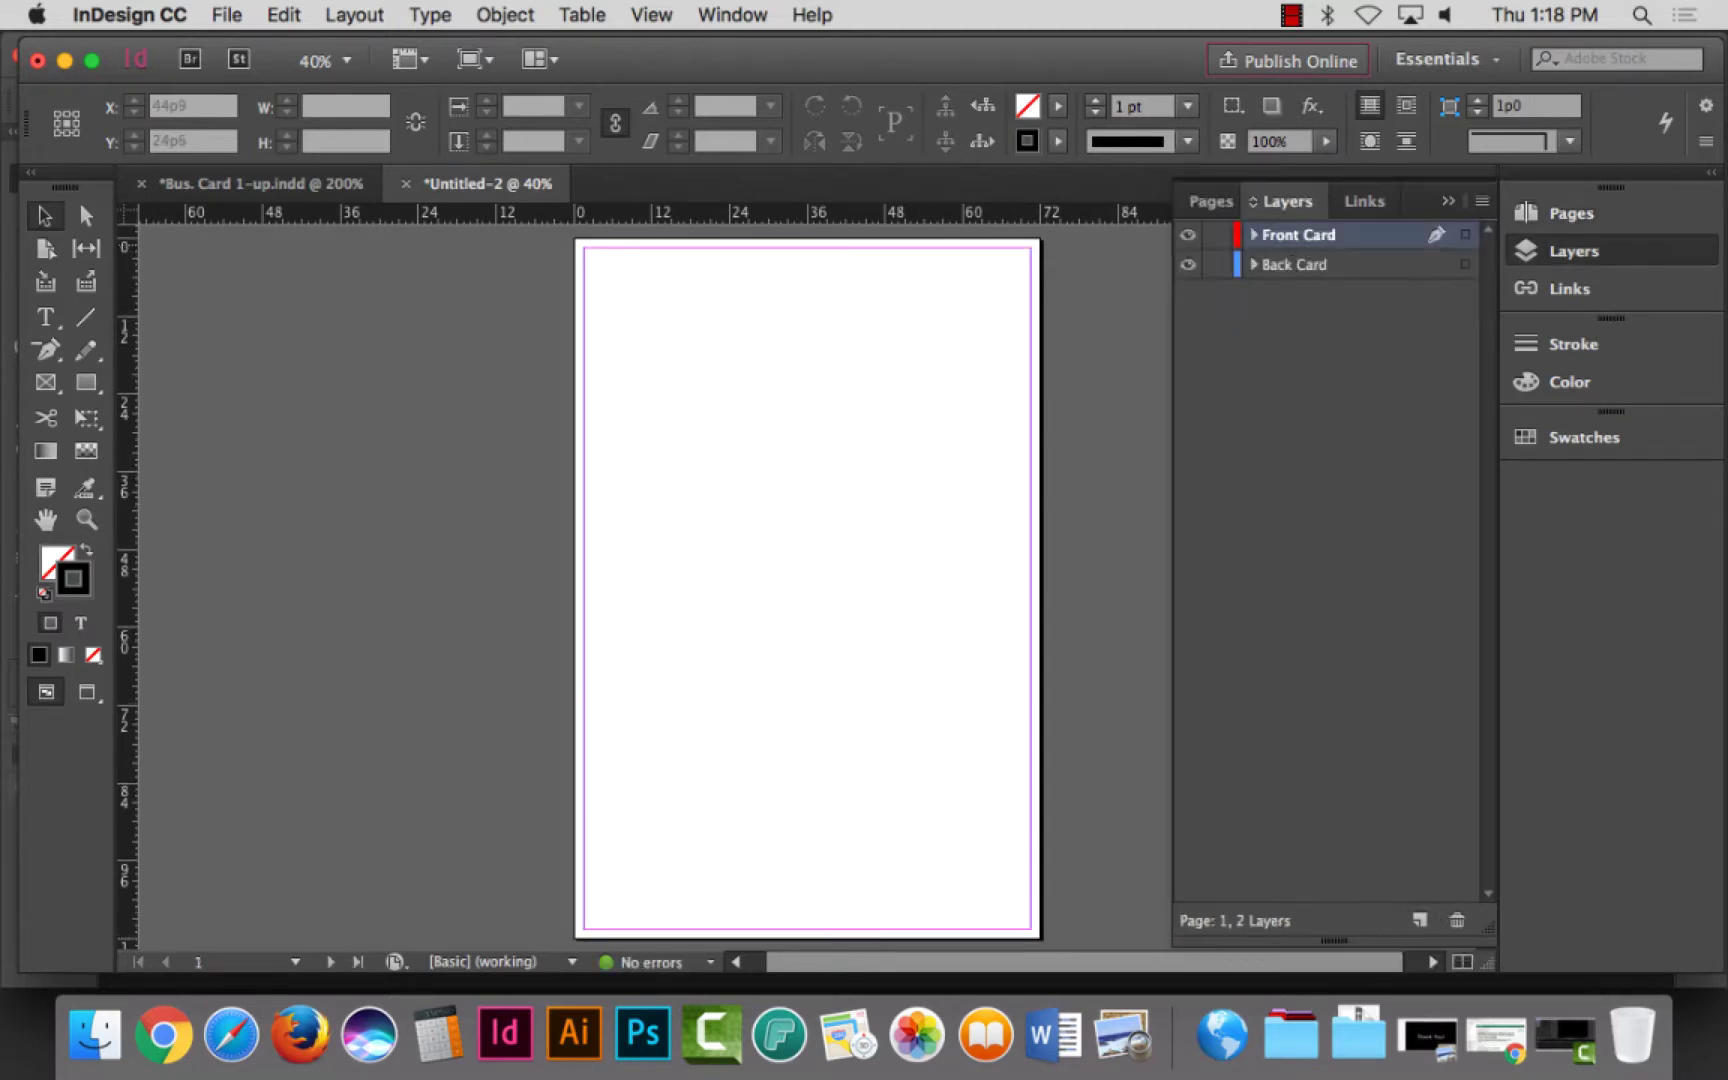
Step: Group all of the front card's artwork and crop marks in the Bus. Card 1-up document
{"action": "left_click", "coordinate": [86, 519]}
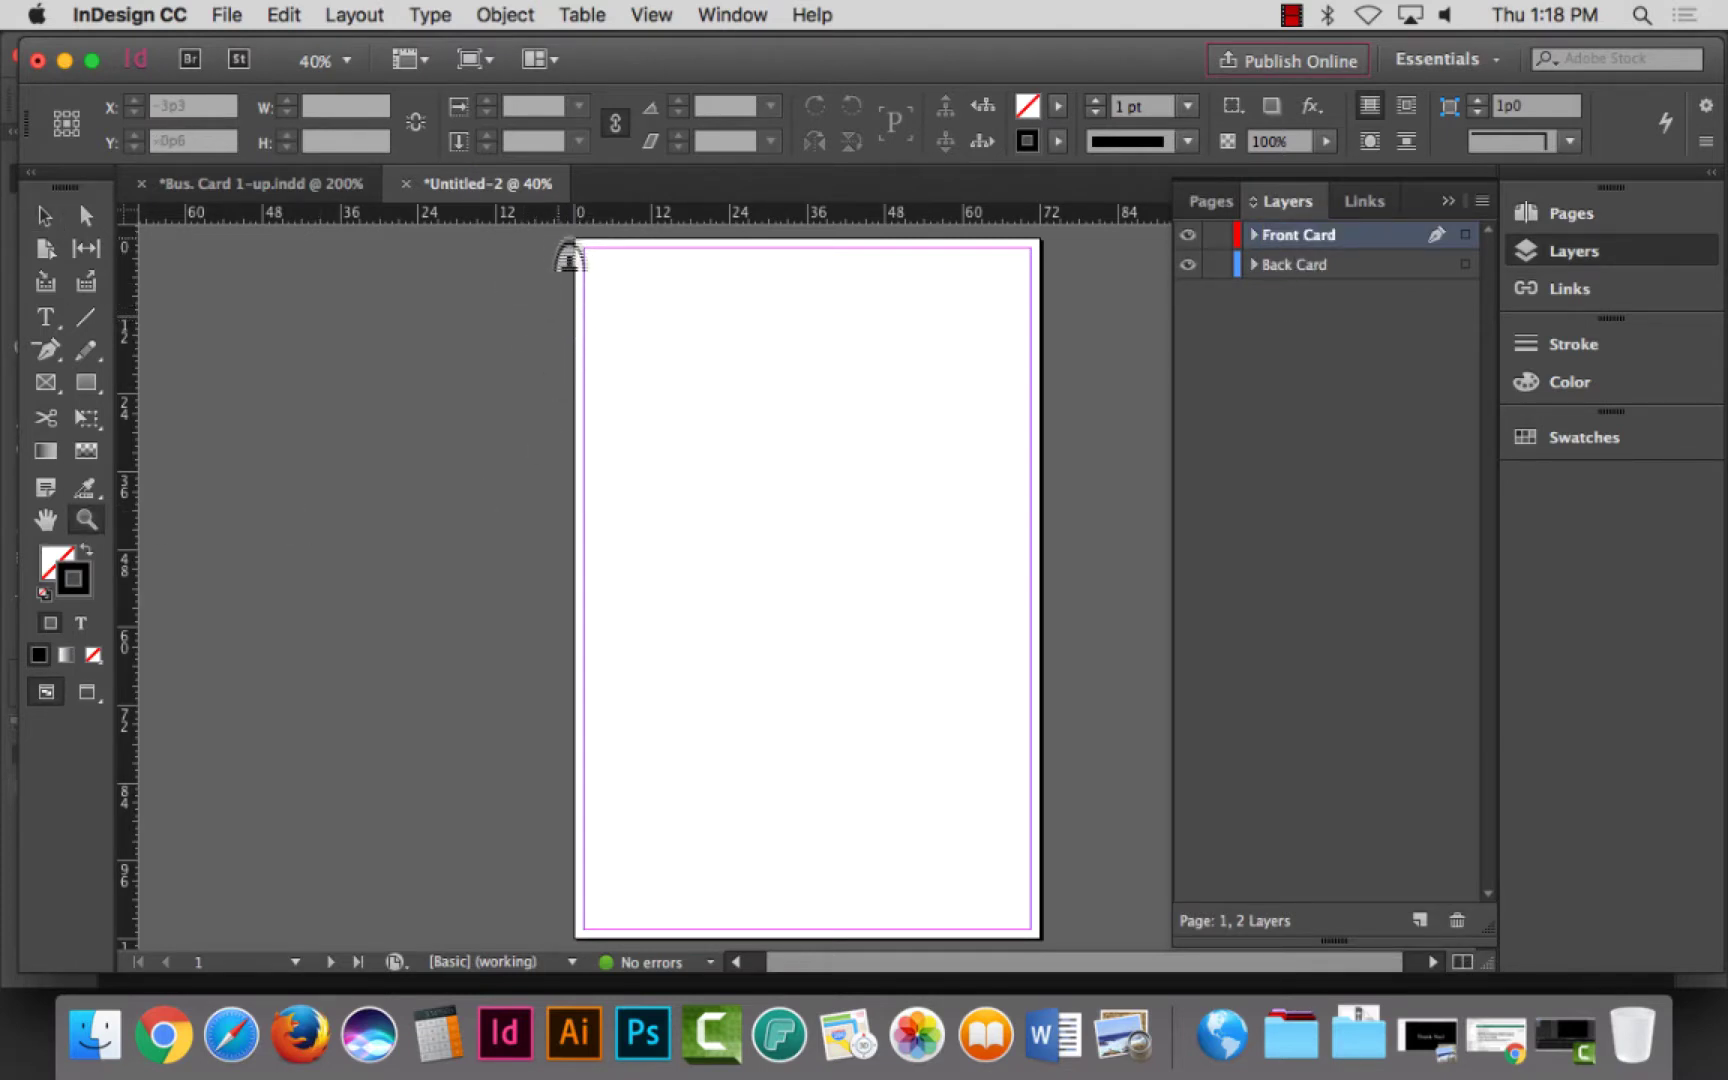
{"action": "left_click_drag", "start_coordinate": [559, 240], "coordinate": [809, 387]}
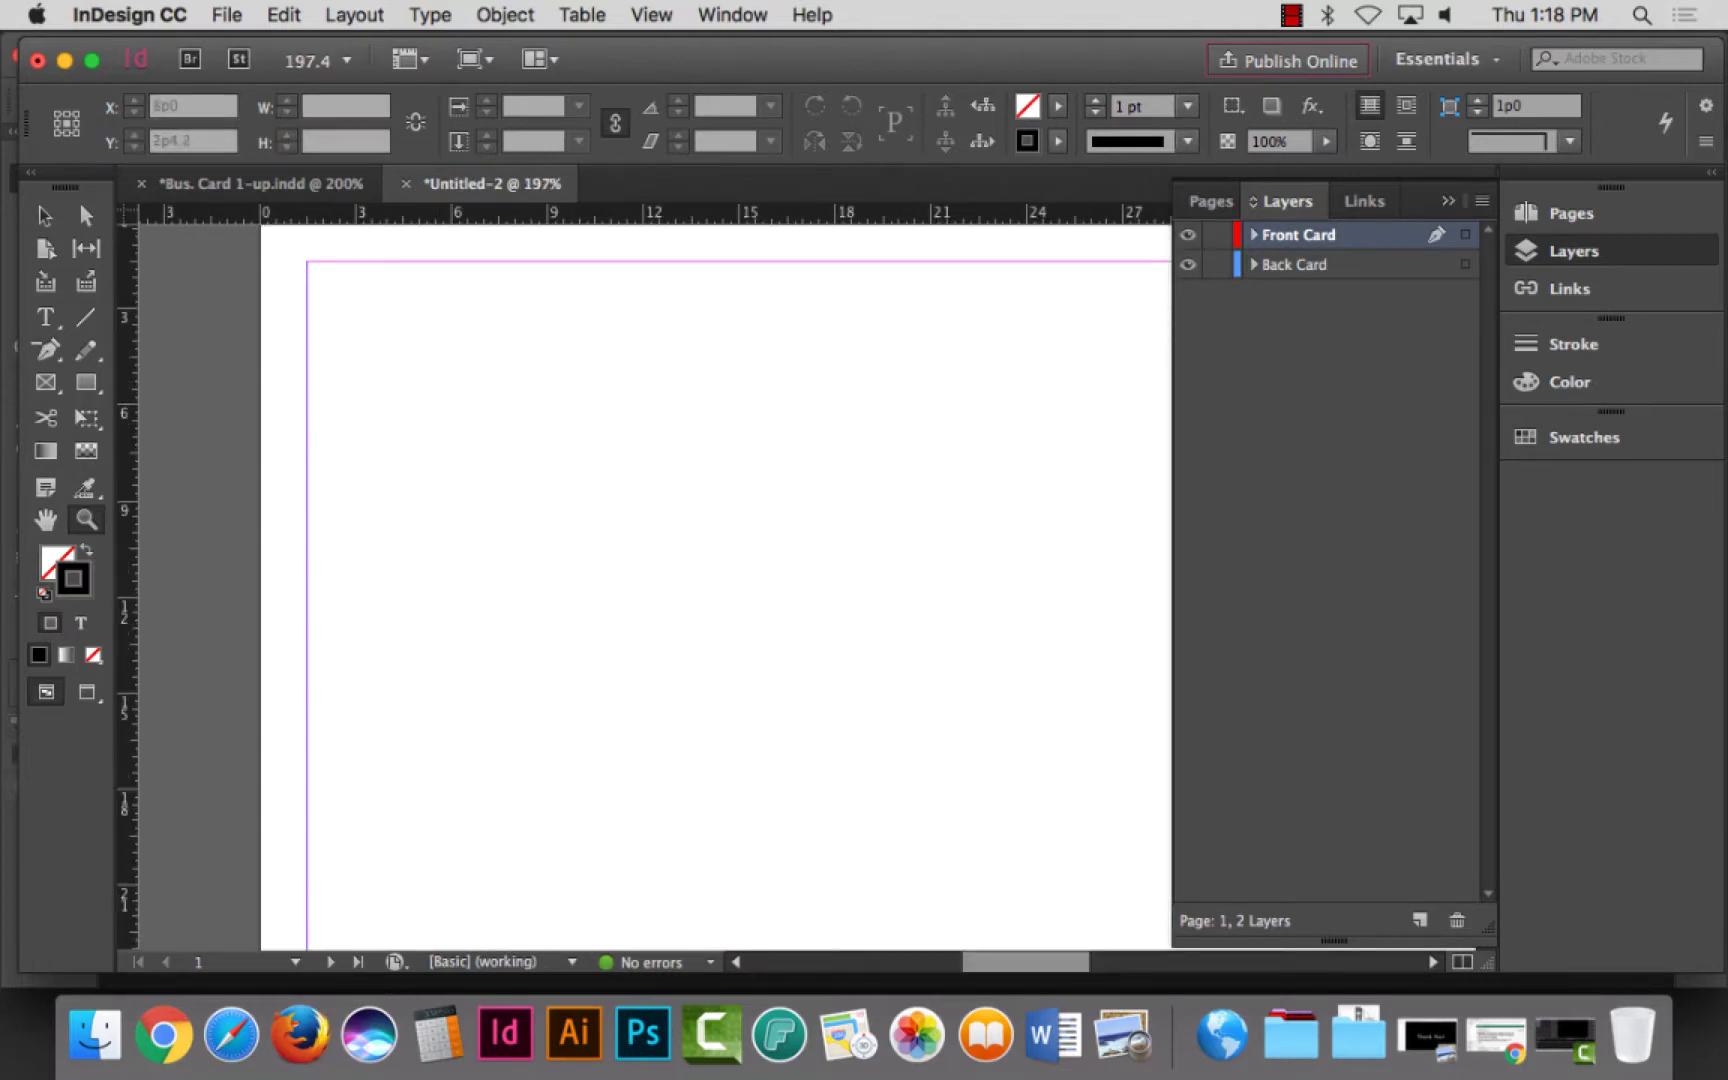
{"action": "left_click", "coordinate": [260, 183]}
{"action": "left_click", "coordinate": [44, 215]}
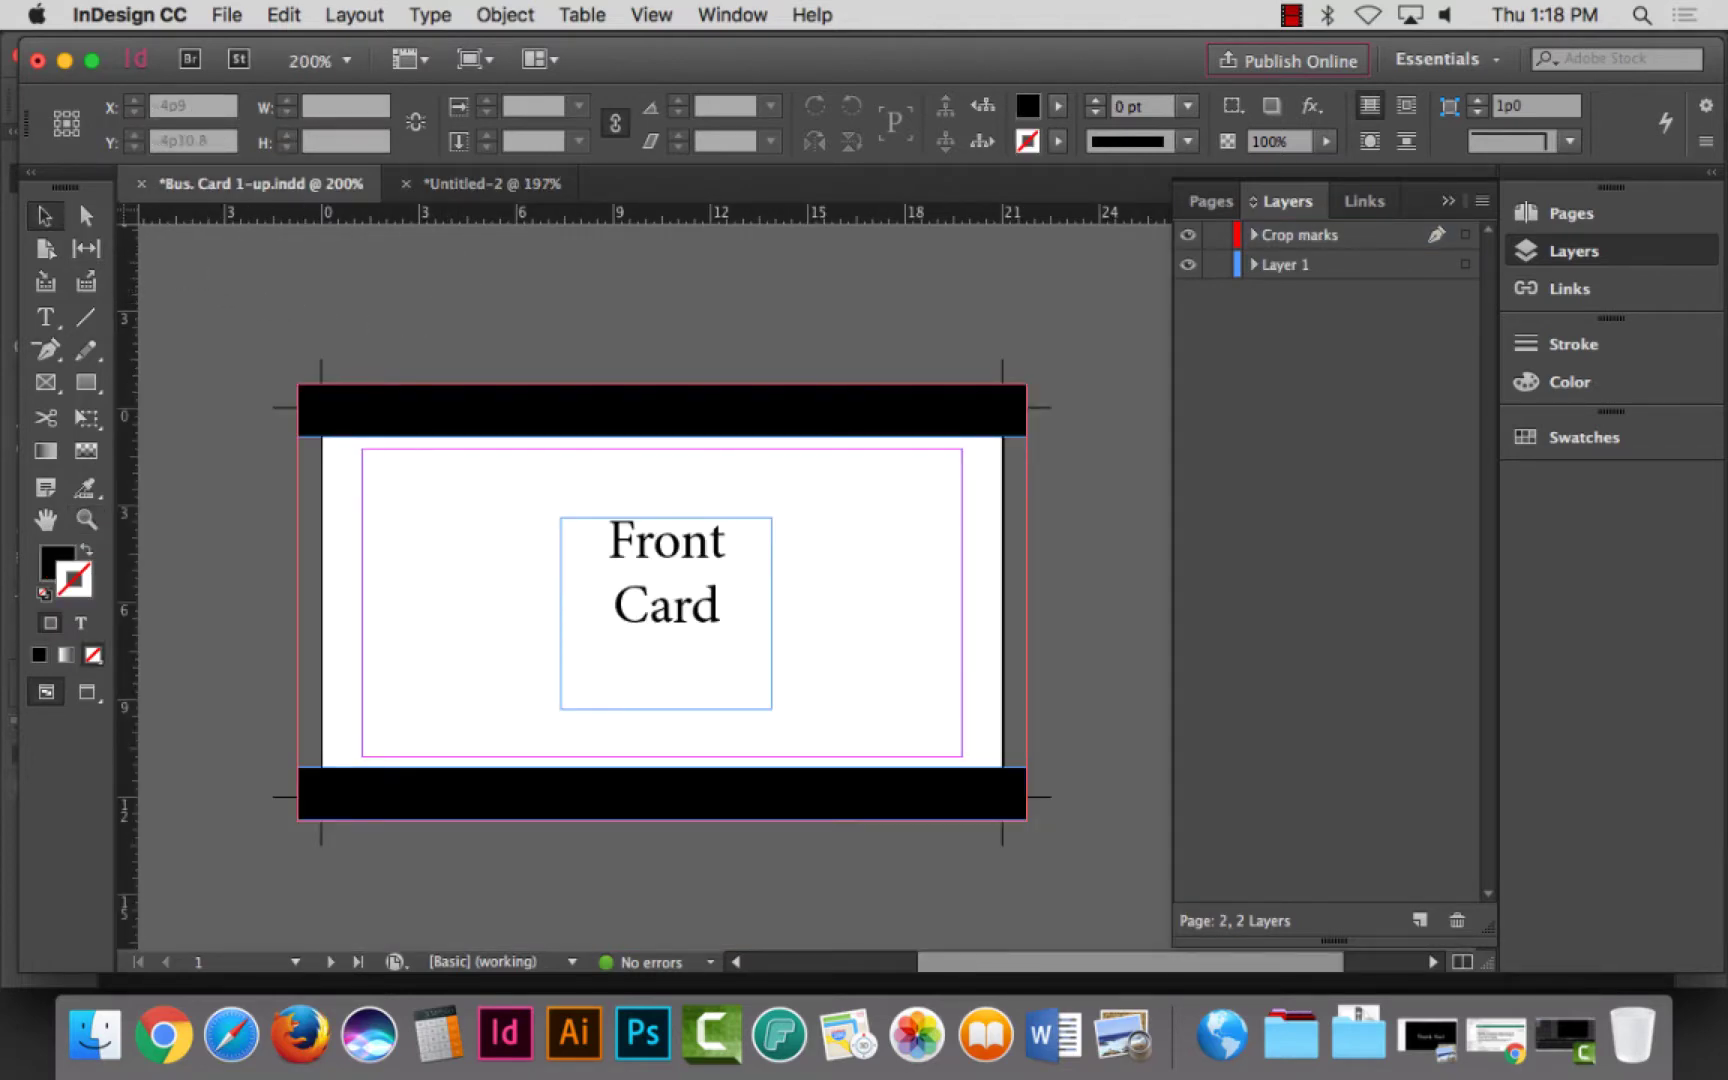
{"action": "left_click_drag", "start_coordinate": [246, 320], "coordinate": [1060, 945]}
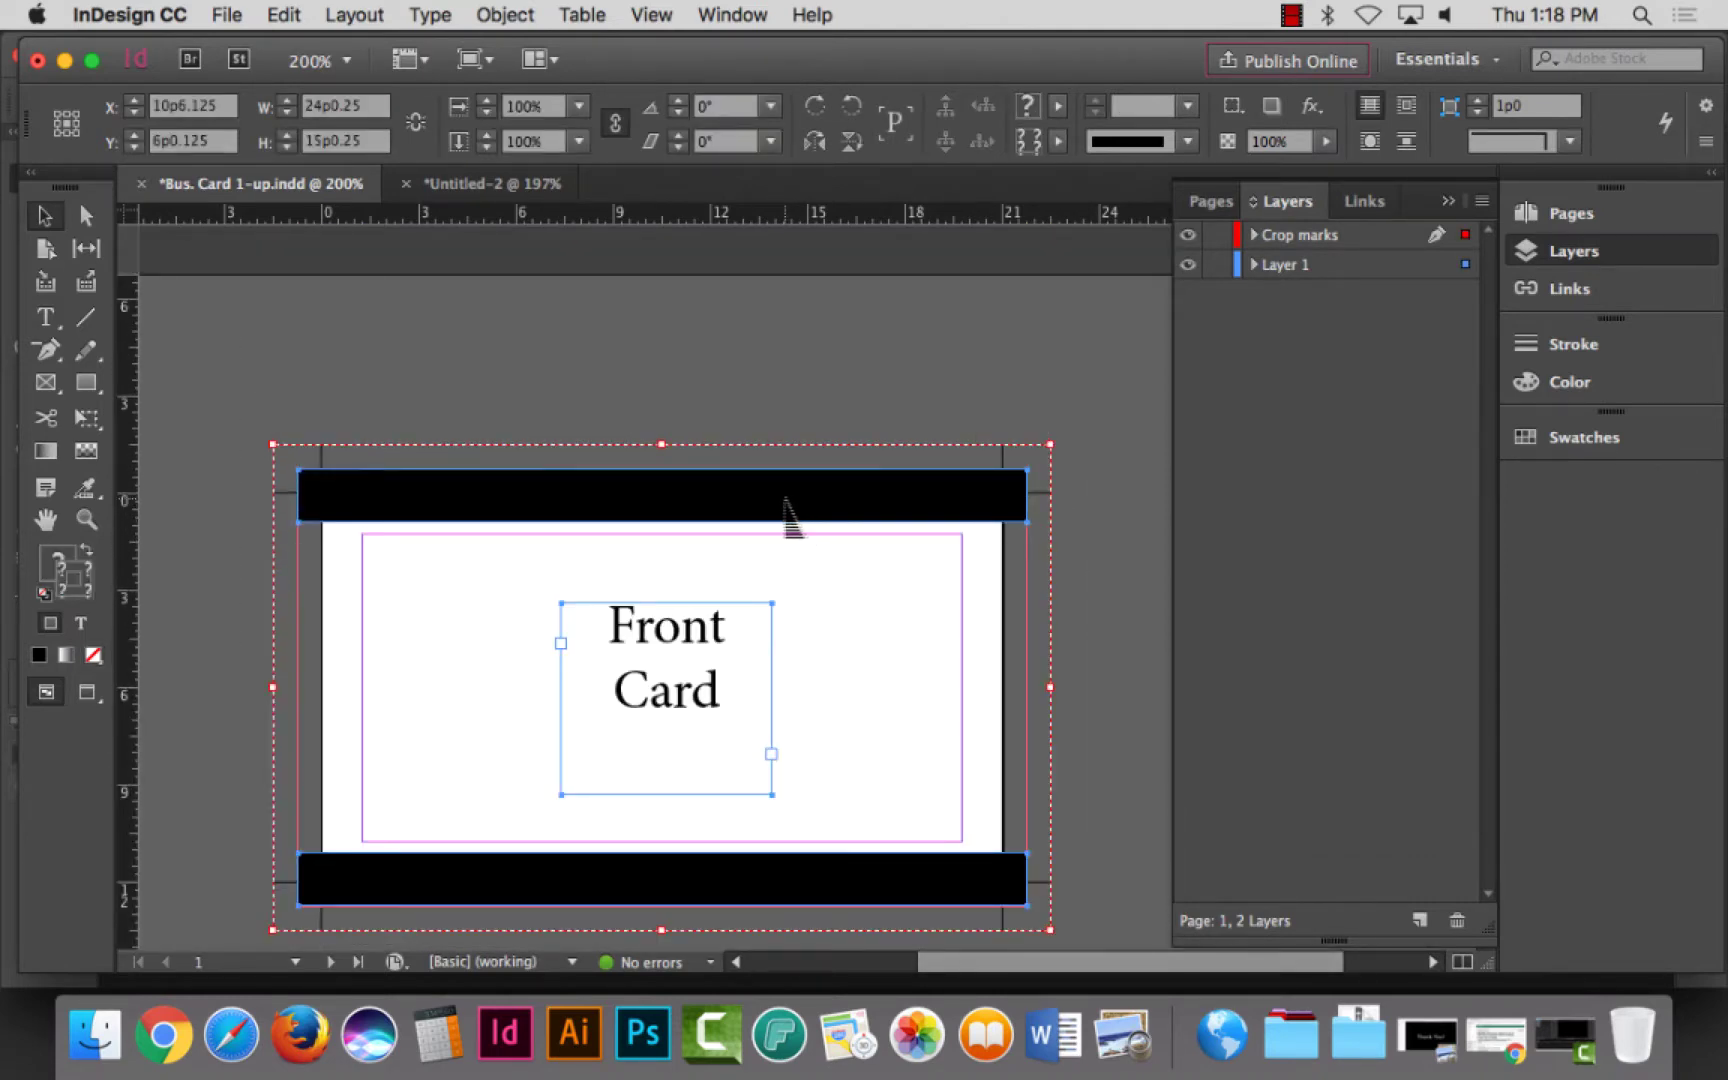
{"action": "key", "text": "super+g"}
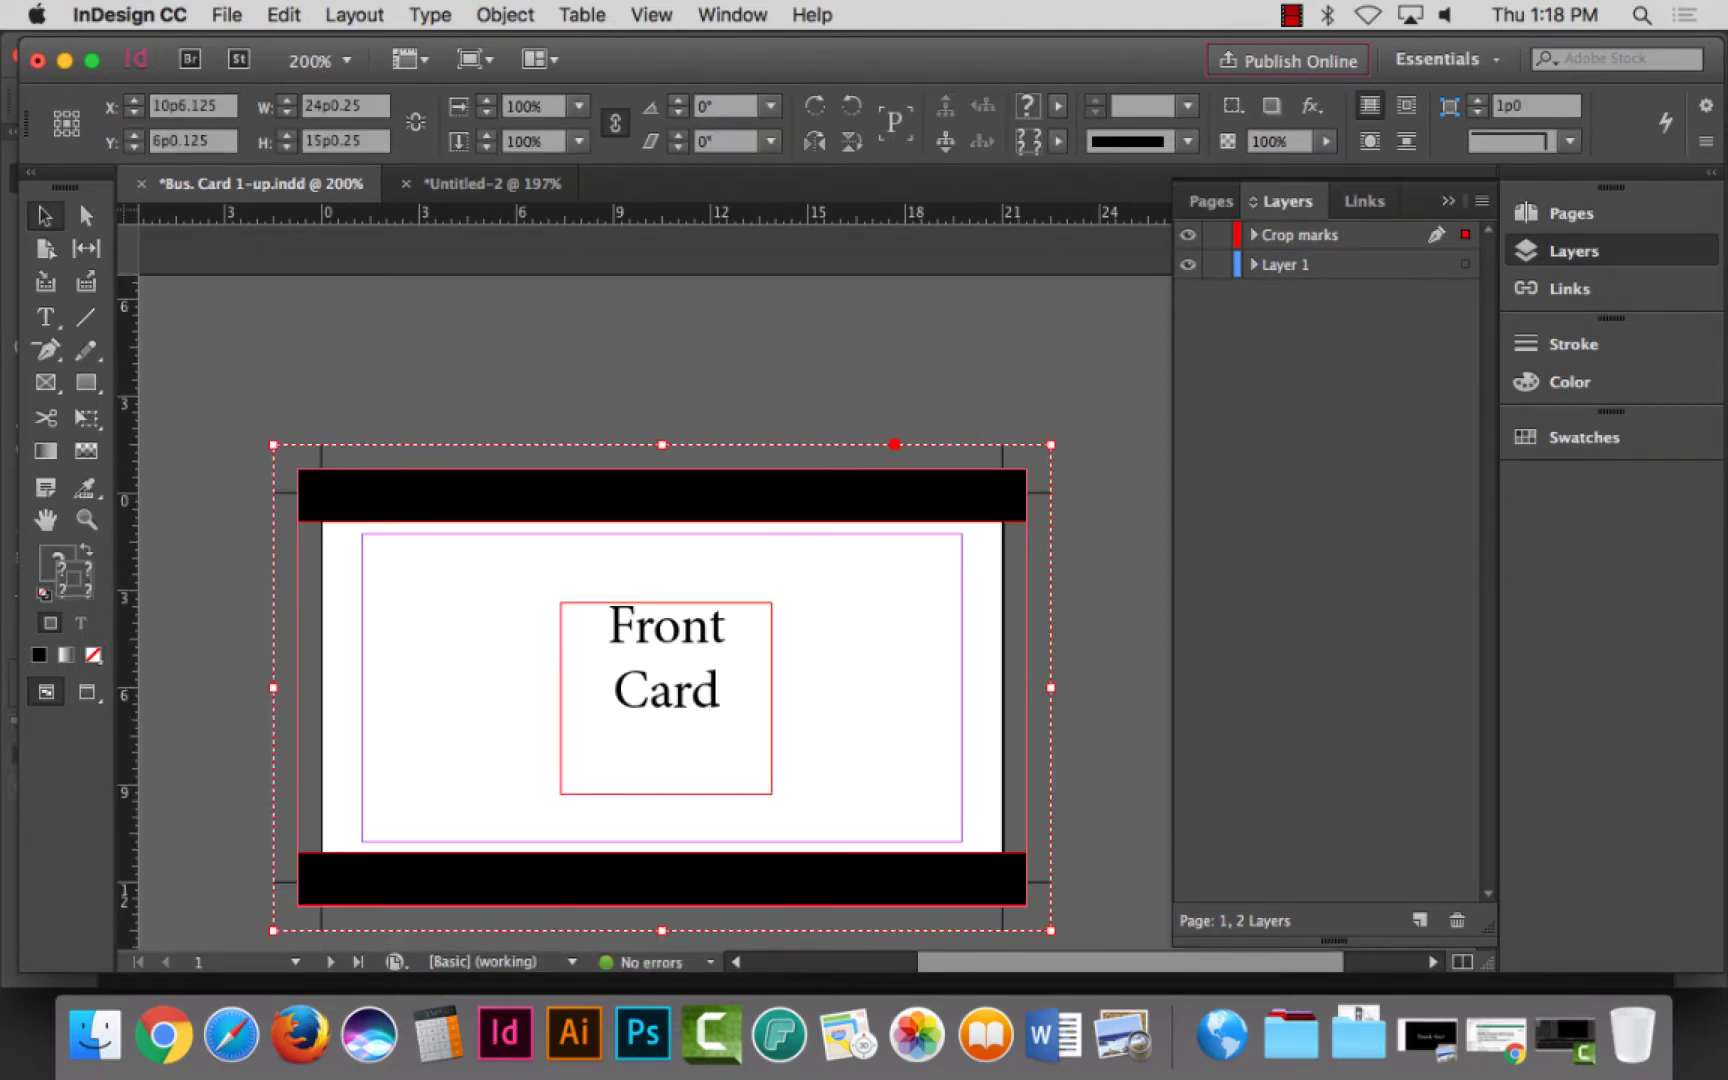
Step: Try to paste the front card into the sheet document and delete the pasted object
{"action": "key", "text": "super+grave"}
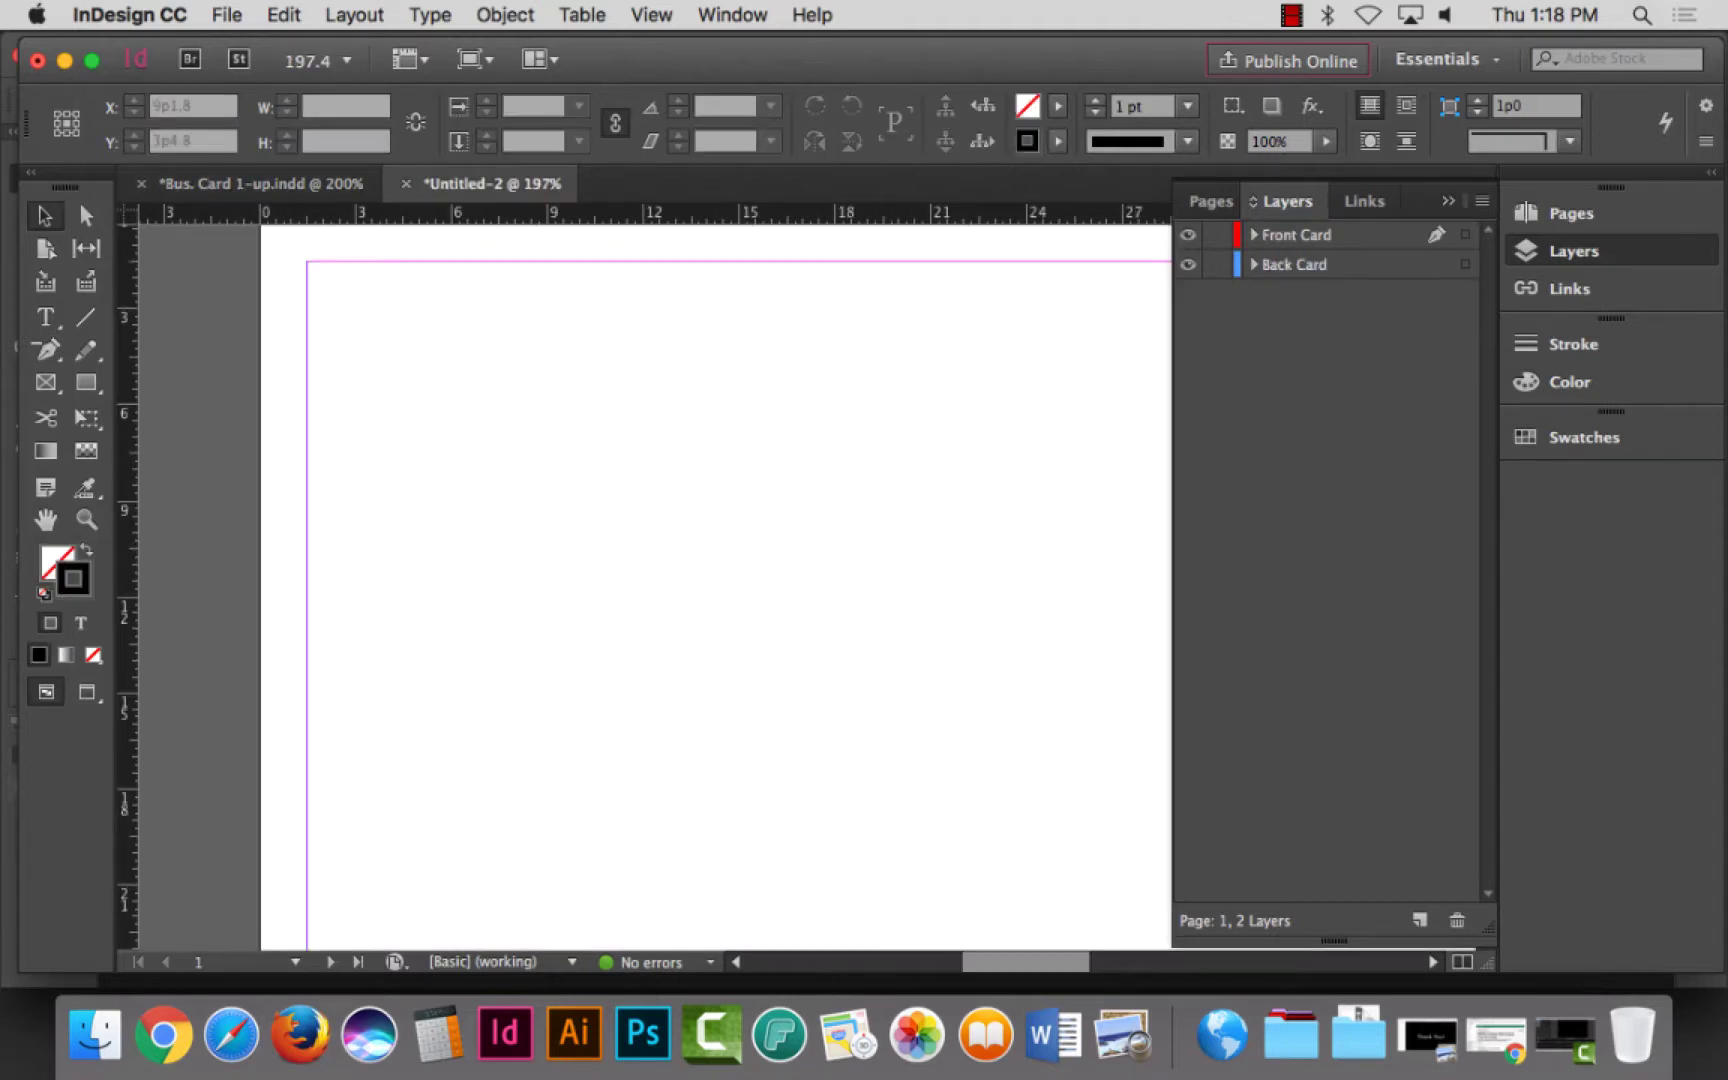
{"action": "left_click", "coordinate": [284, 14]}
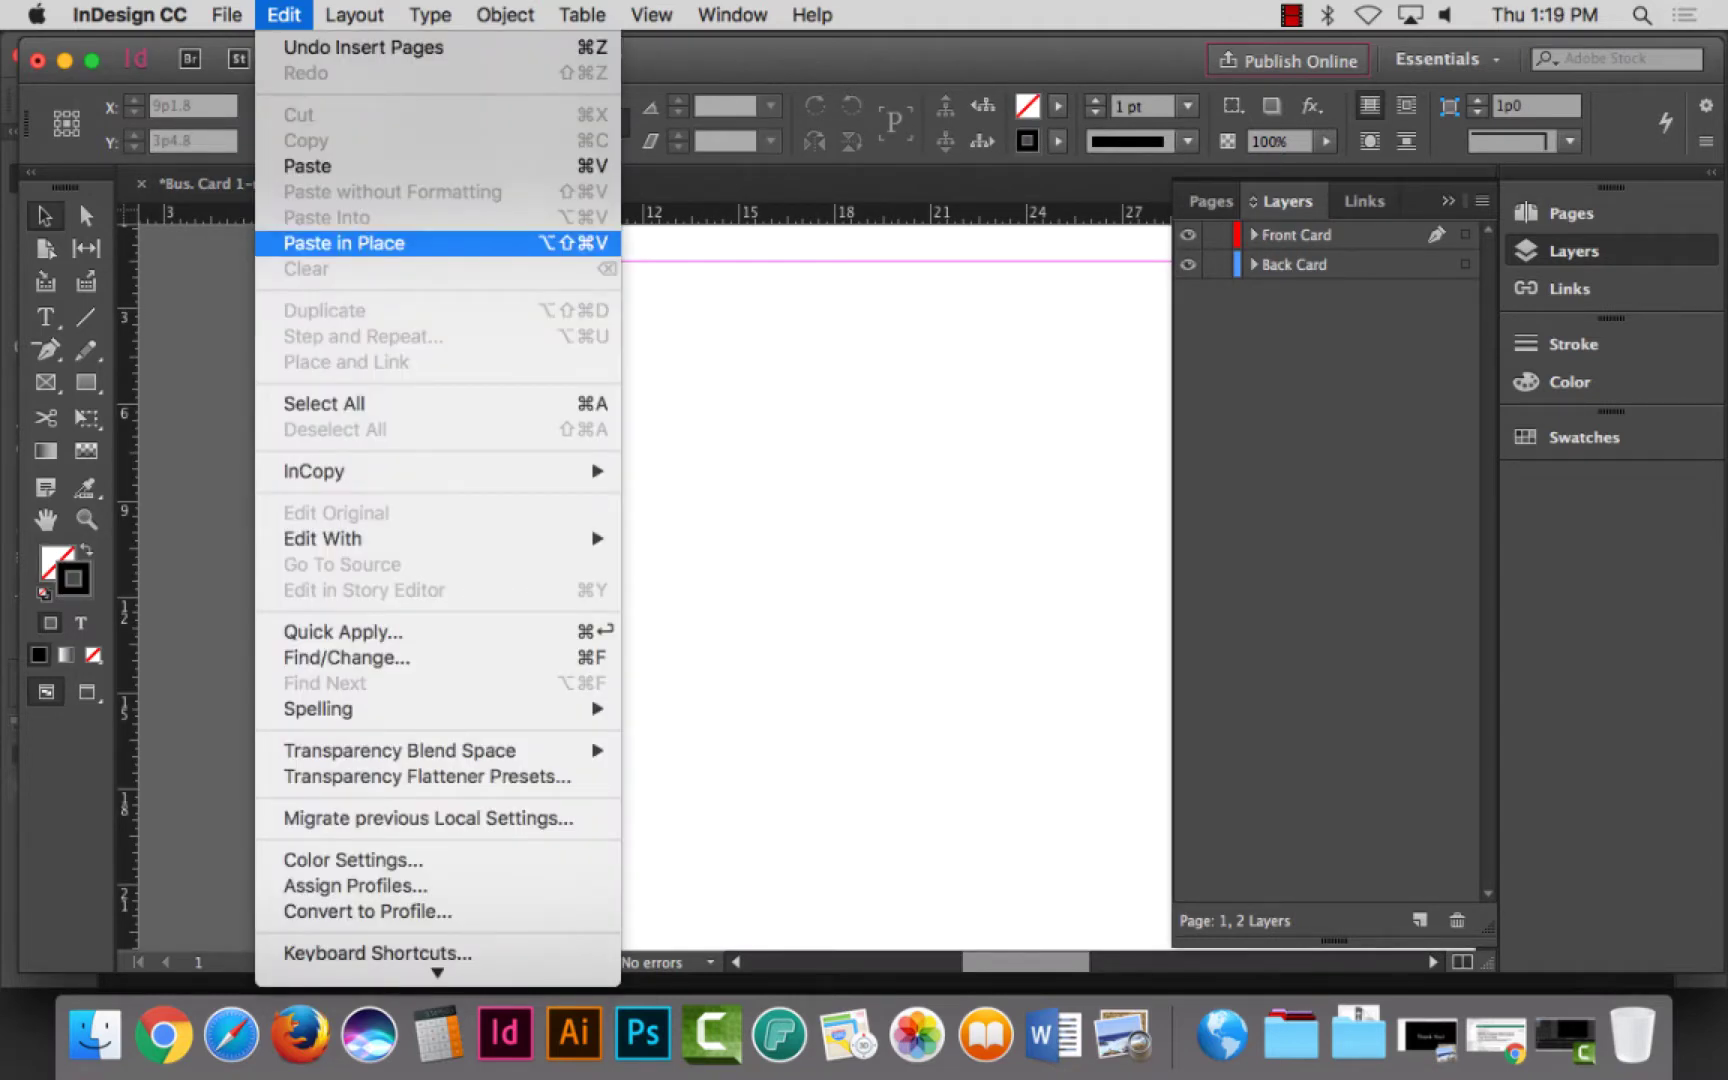
{"action": "left_click", "coordinate": [344, 243]}
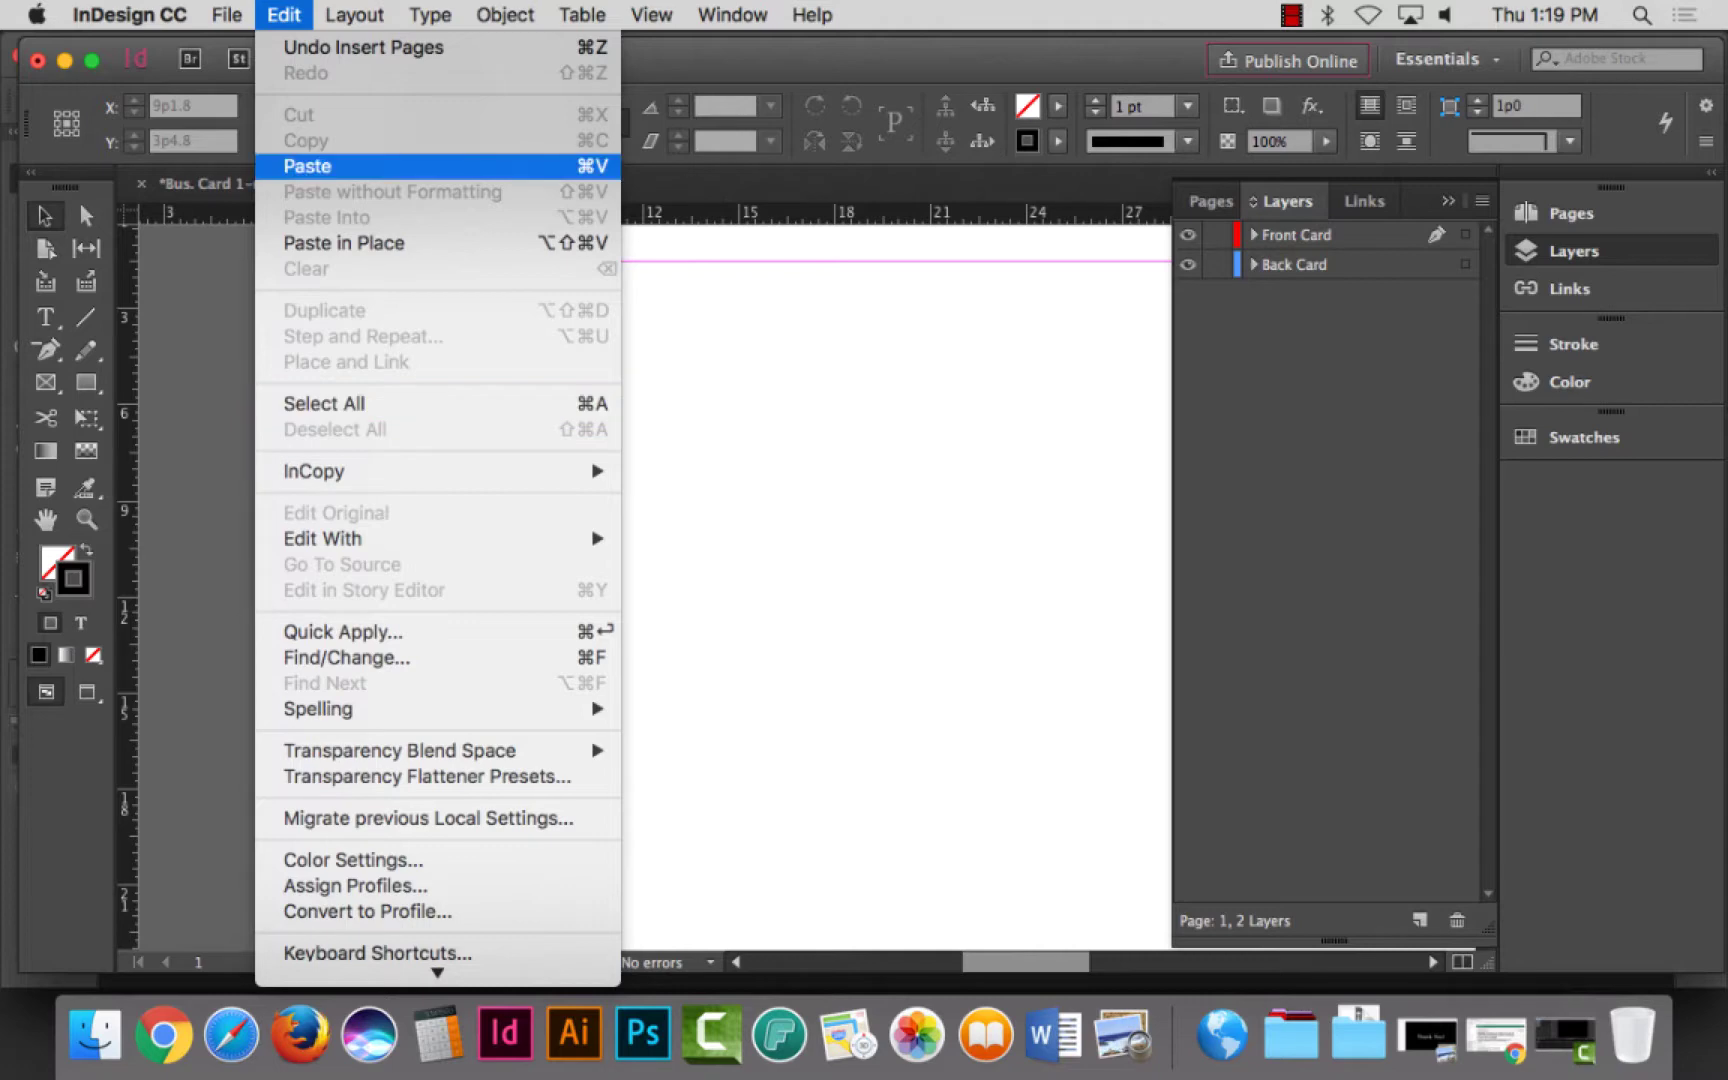
{"action": "left_click", "coordinate": [307, 165]}
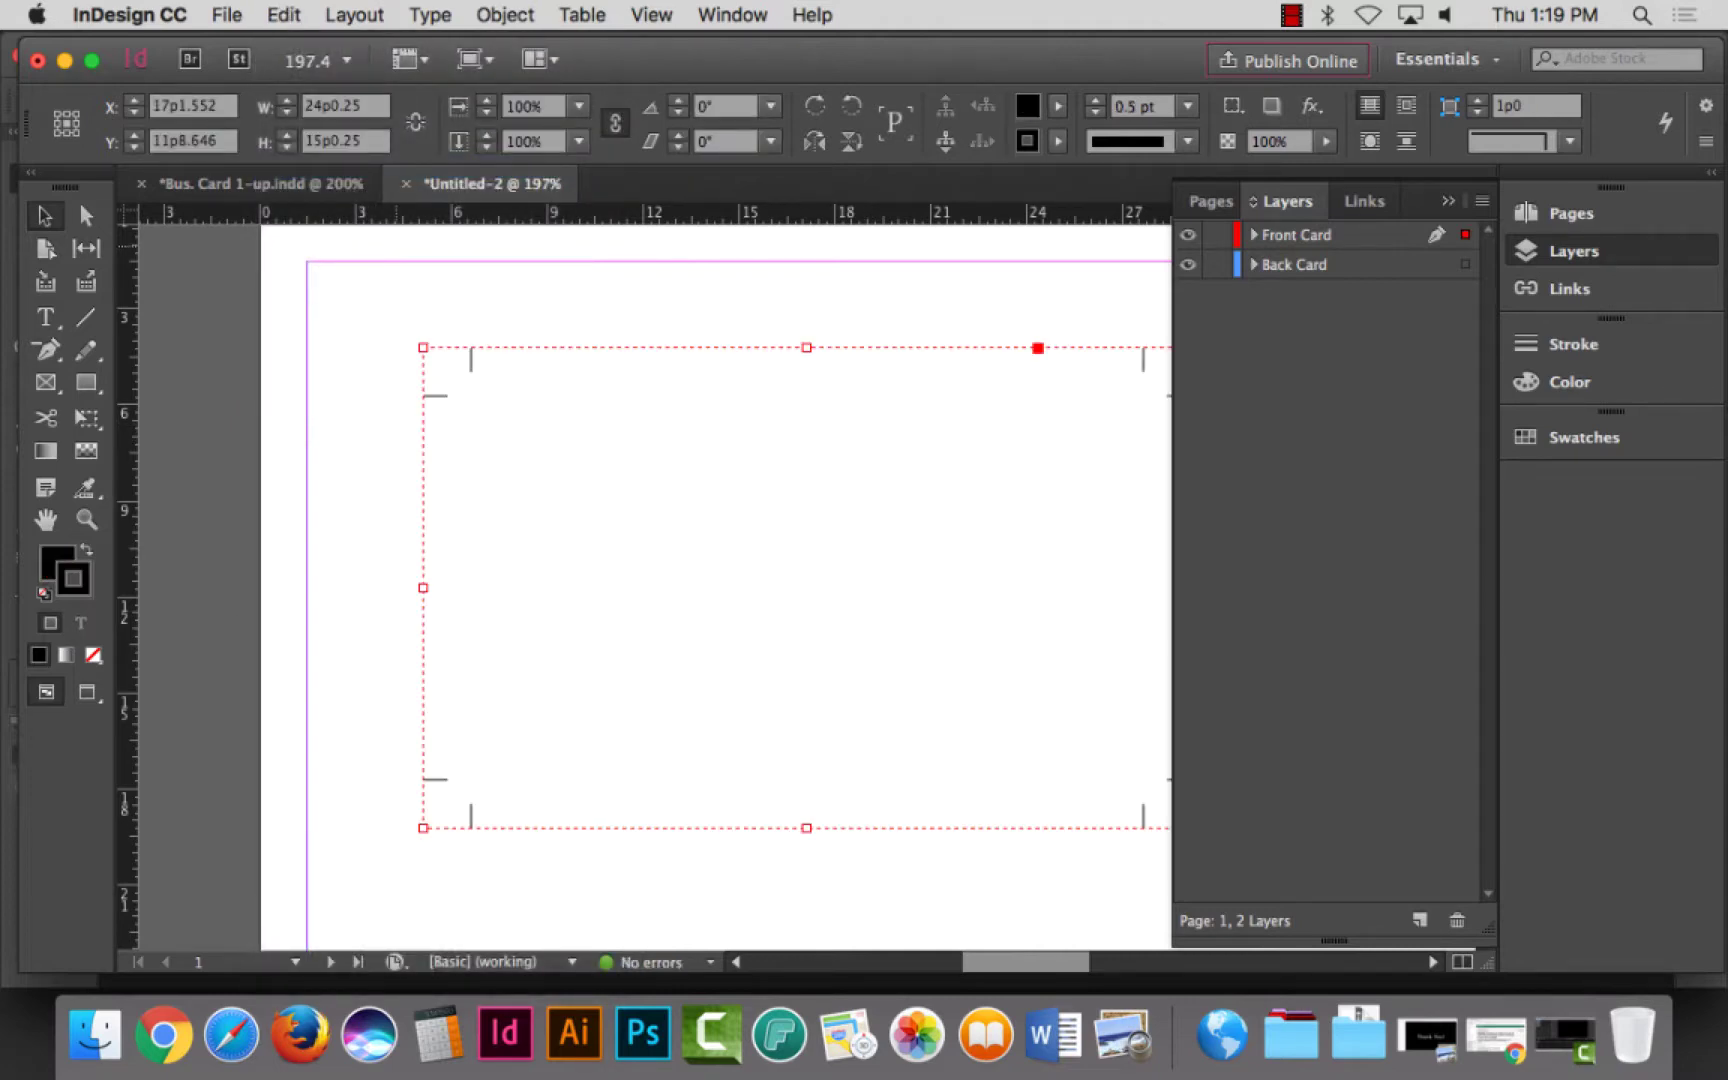
{"action": "key", "text": "Delete"}
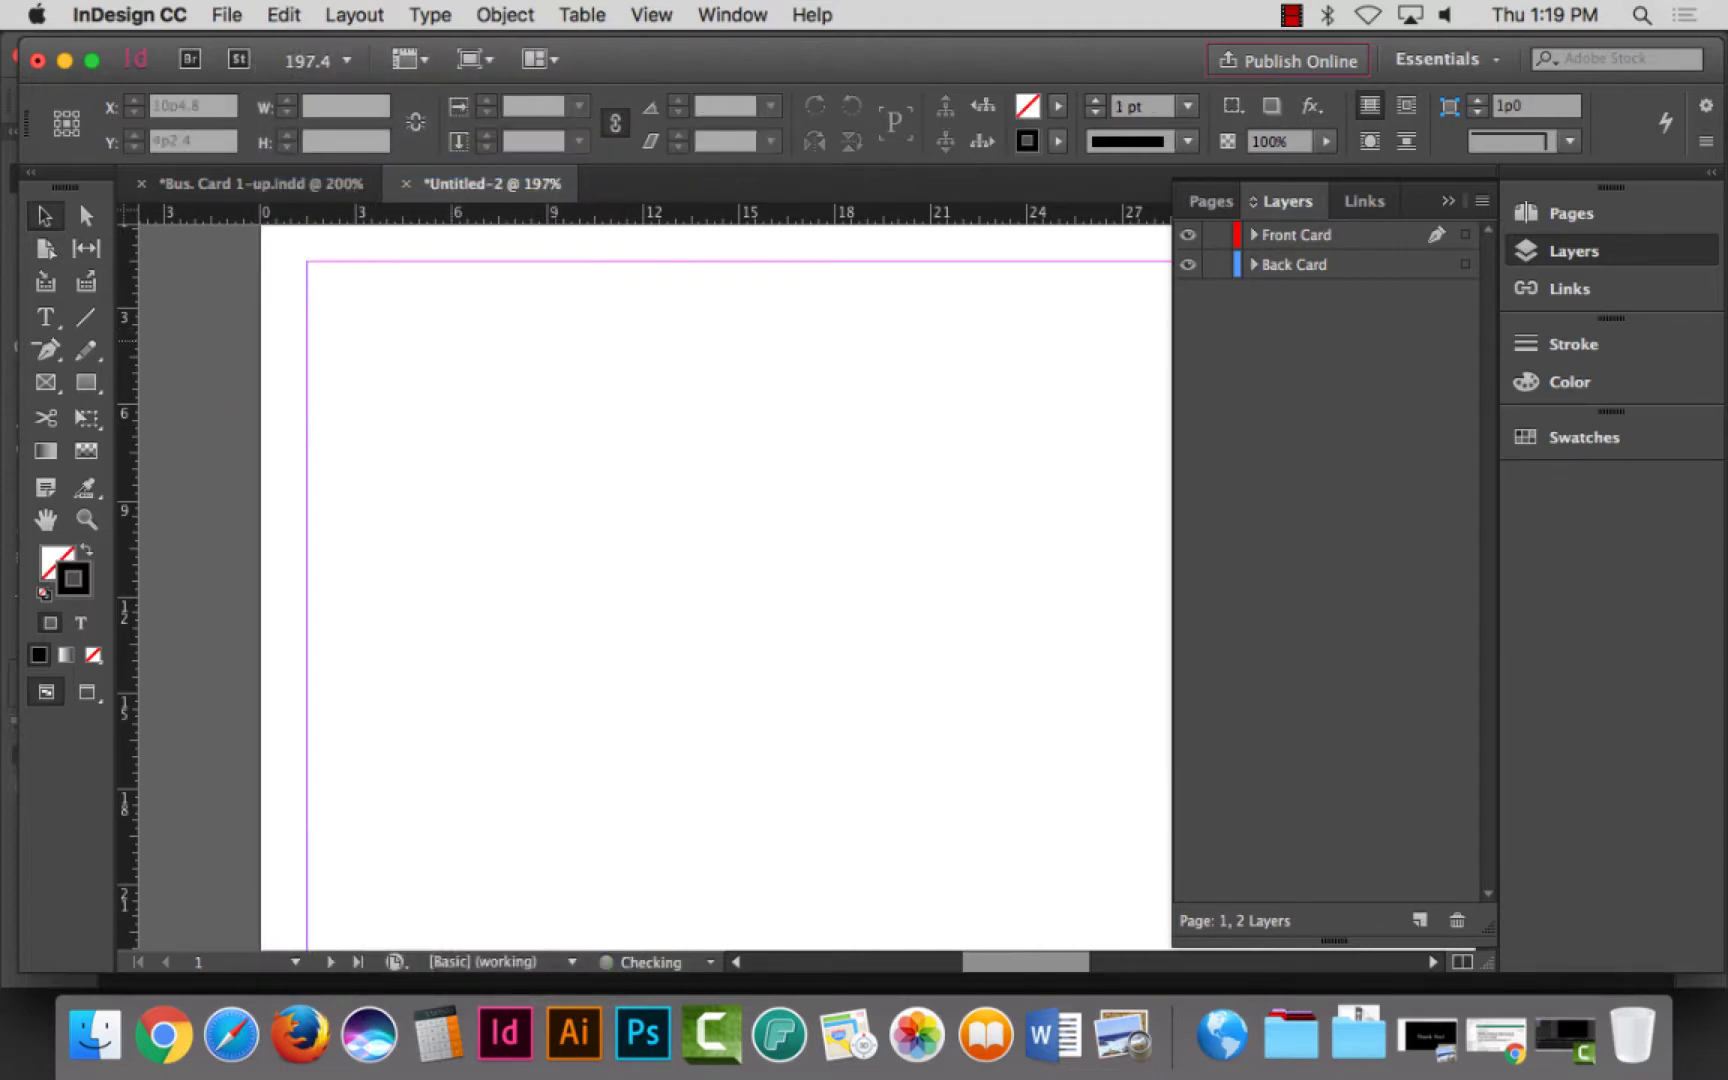
Step: Check the front card's grouping in the Bus. Card 1-up document by hiding and reshowing Layer 1, and look at the back card
{"action": "key", "text": "super+grave"}
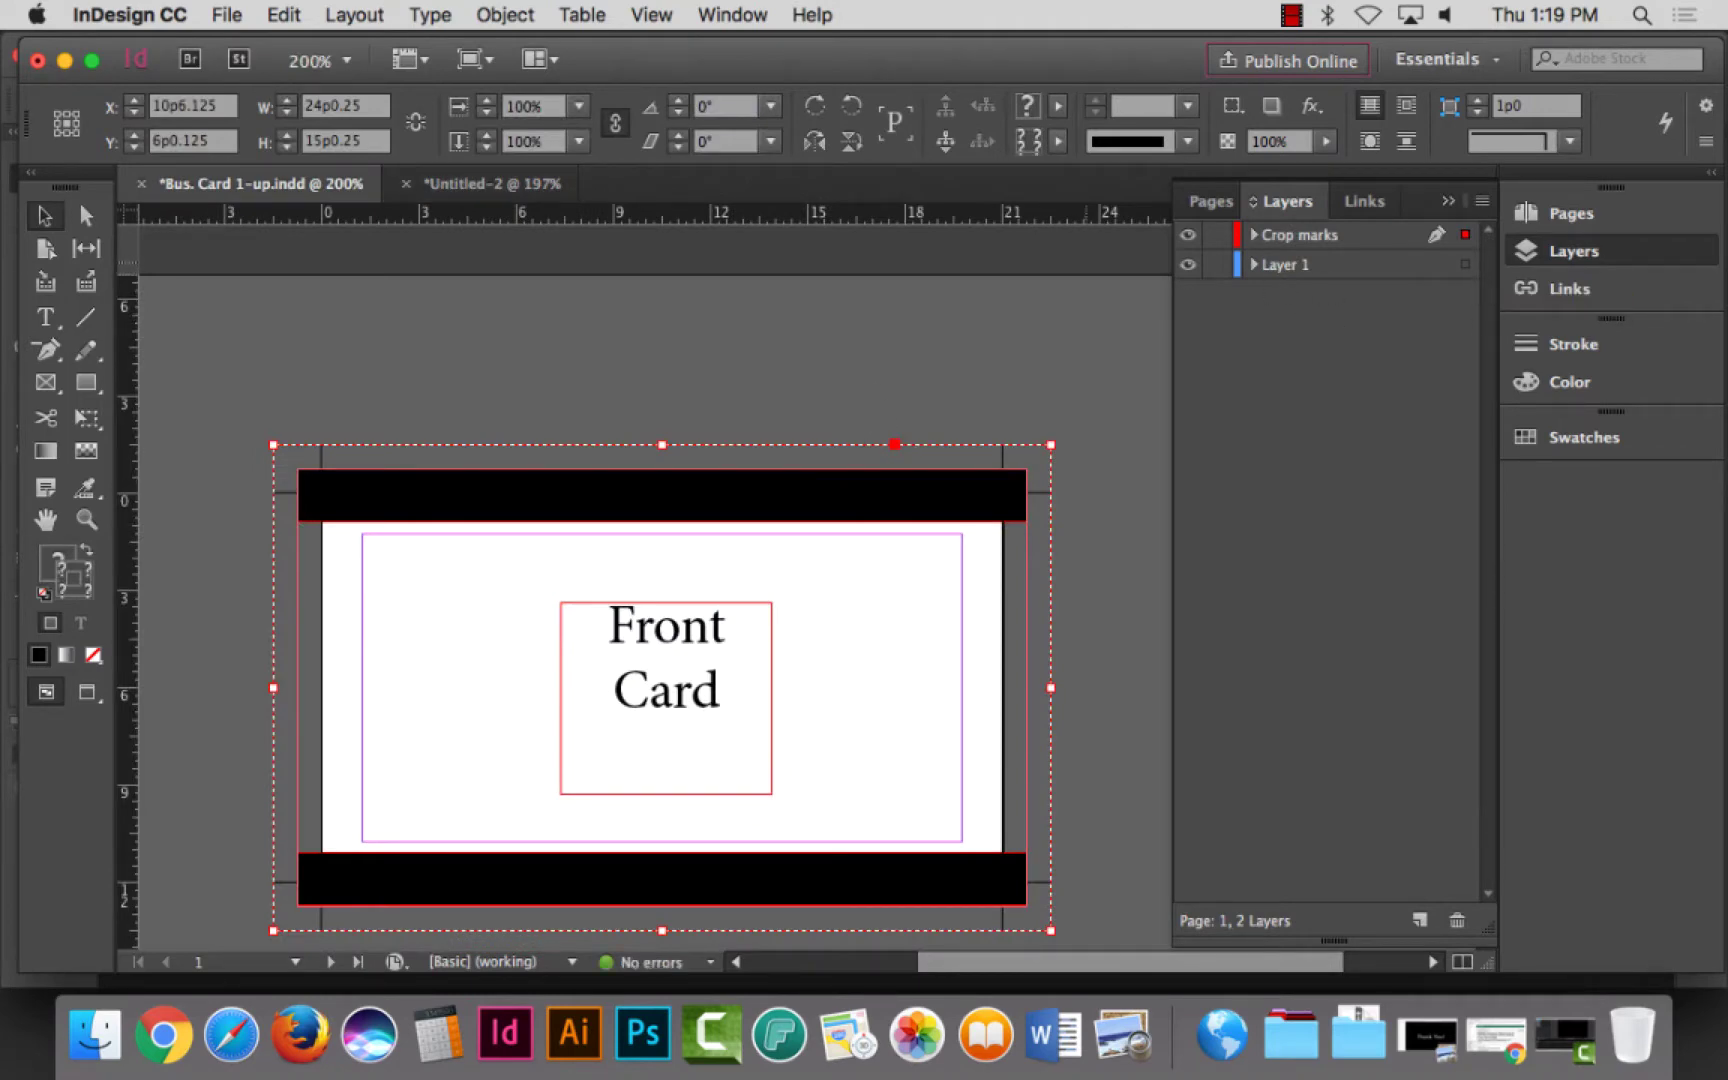
{"action": "key", "text": "shift+super+a"}
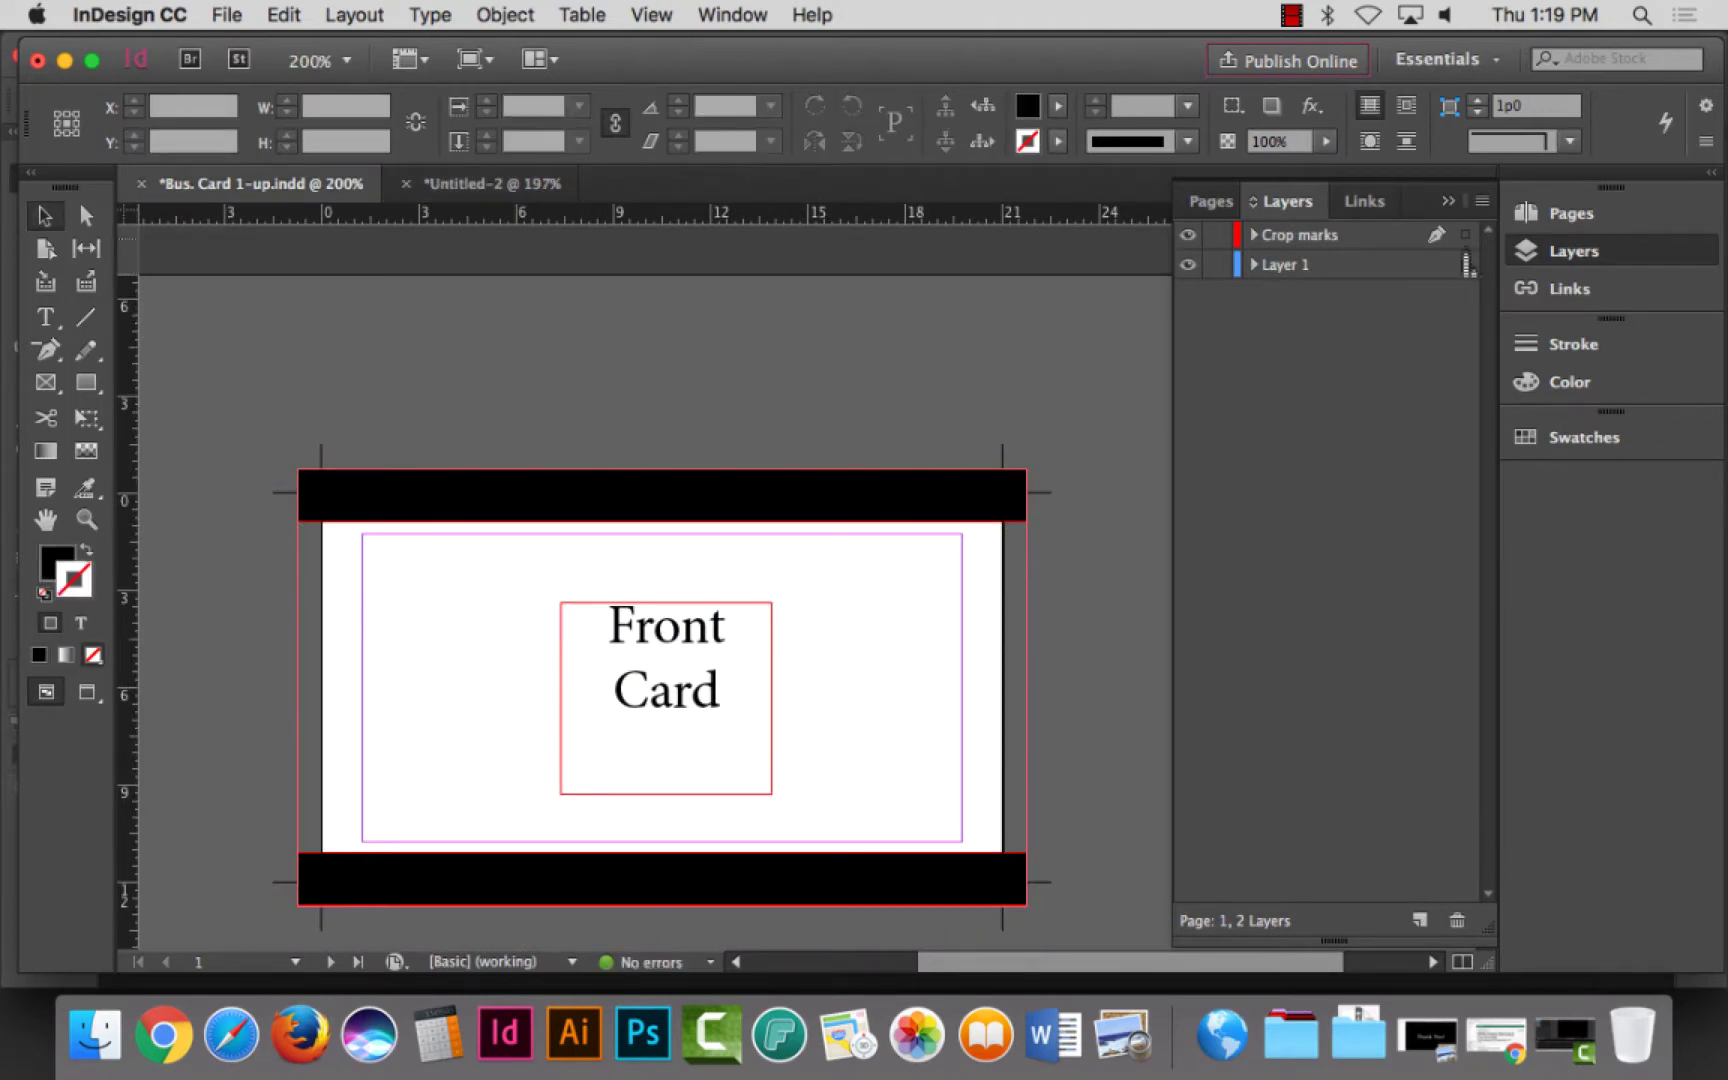
{"action": "key", "text": "super+a"}
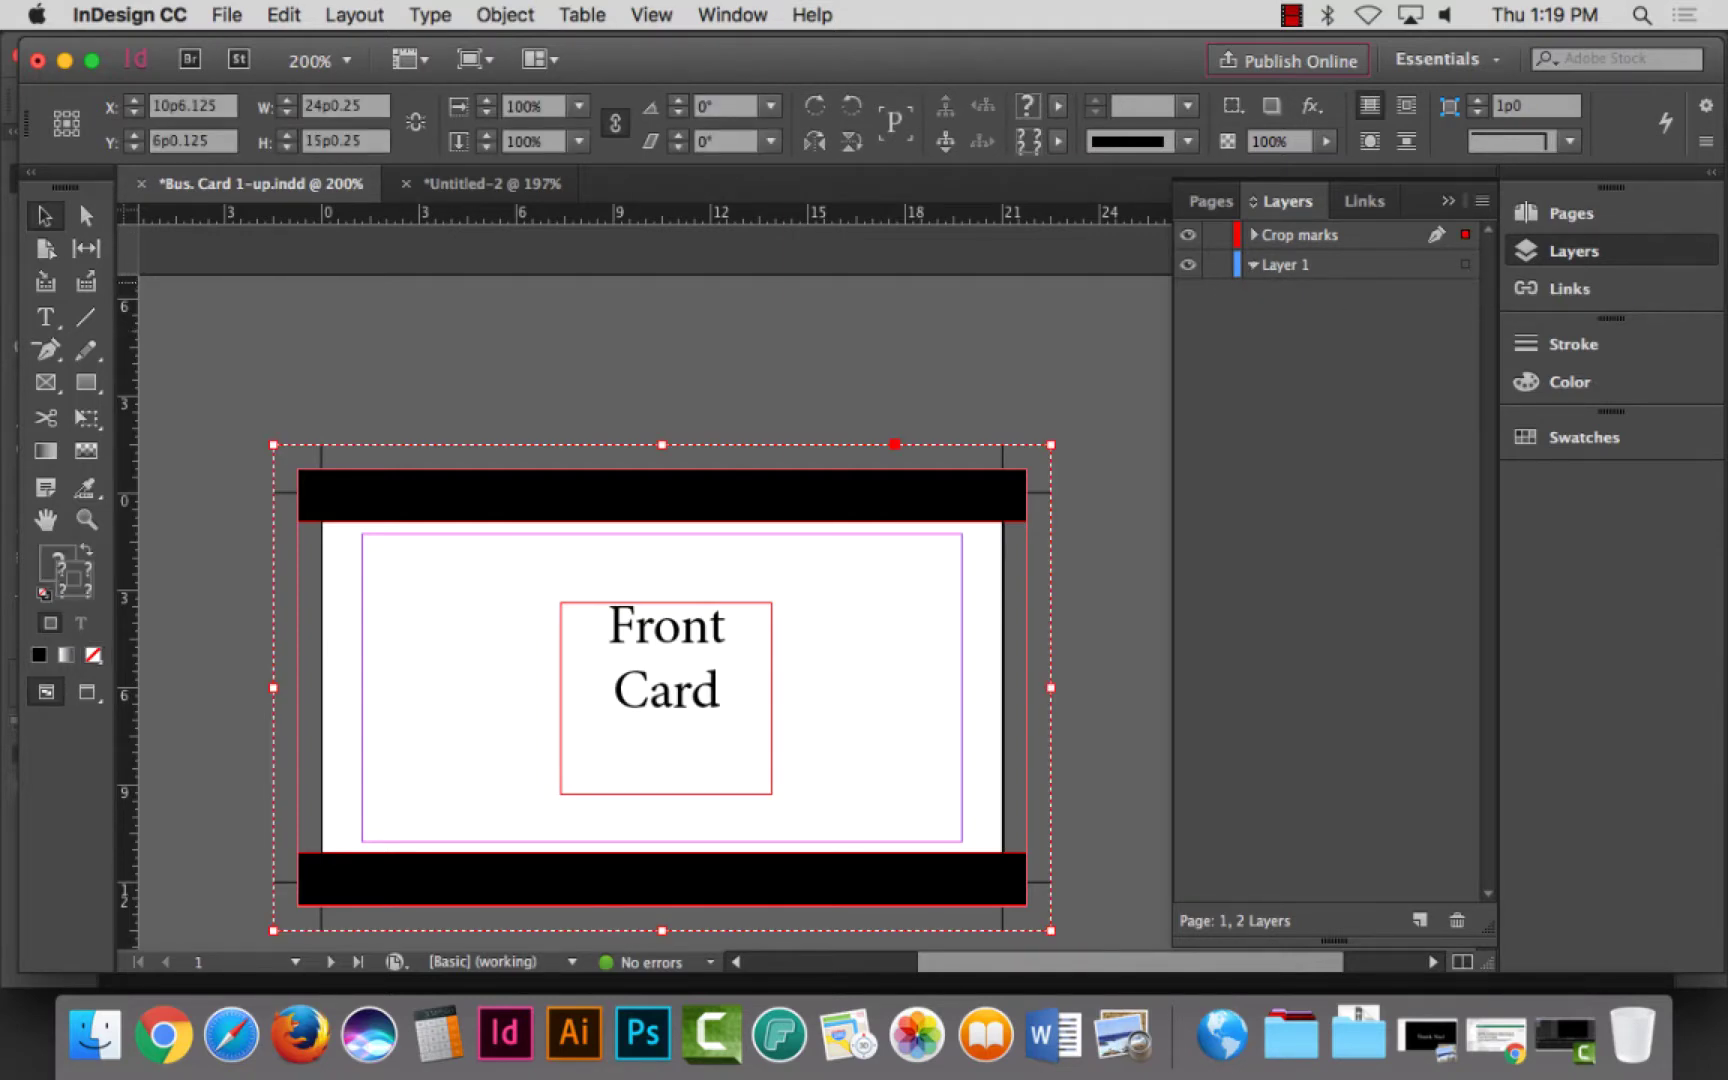
{"action": "left_click", "coordinate": [1188, 264]}
{"action": "key", "text": "shift+super+a"}
{"action": "left_click", "coordinate": [451, 515]}
{"action": "double_click", "coordinate": [487, 497]}
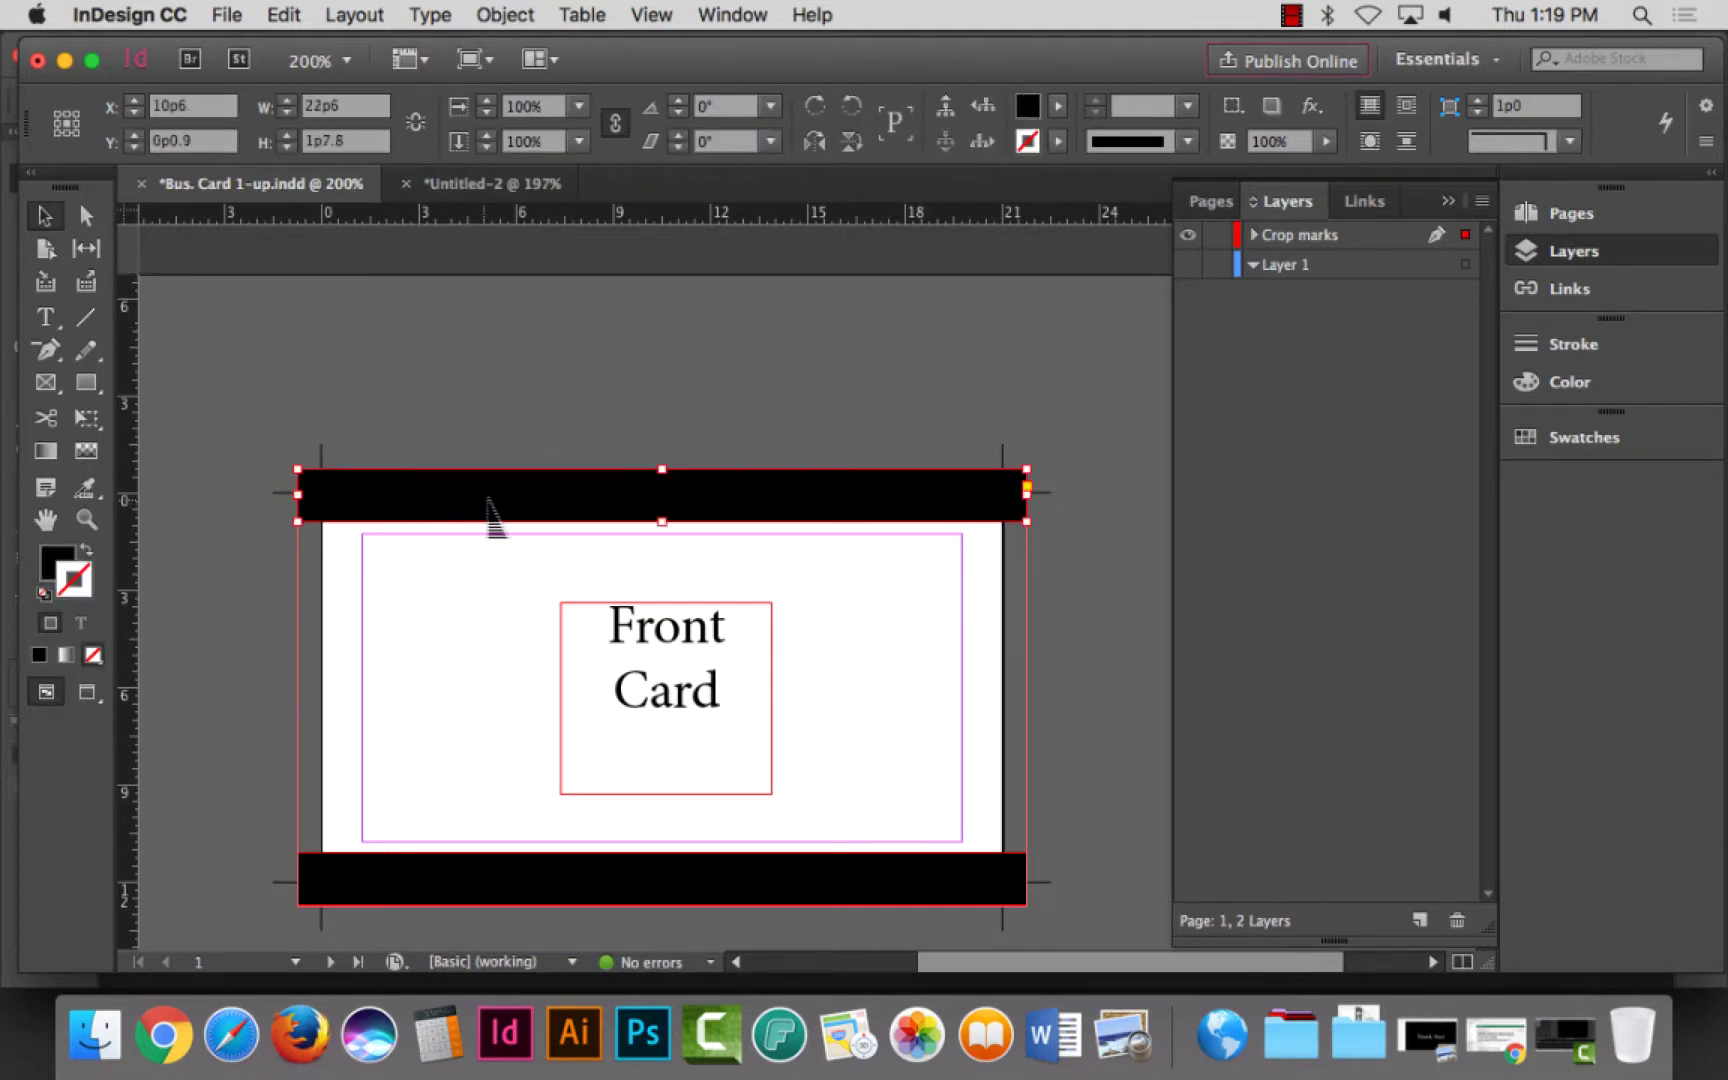
{"action": "left_click_drag", "start_coordinate": [231, 386], "coordinate": [328, 494]}
{"action": "scroll", "coordinate": [328, 494], "scroll_direction": "down", "scroll_amount": 5}
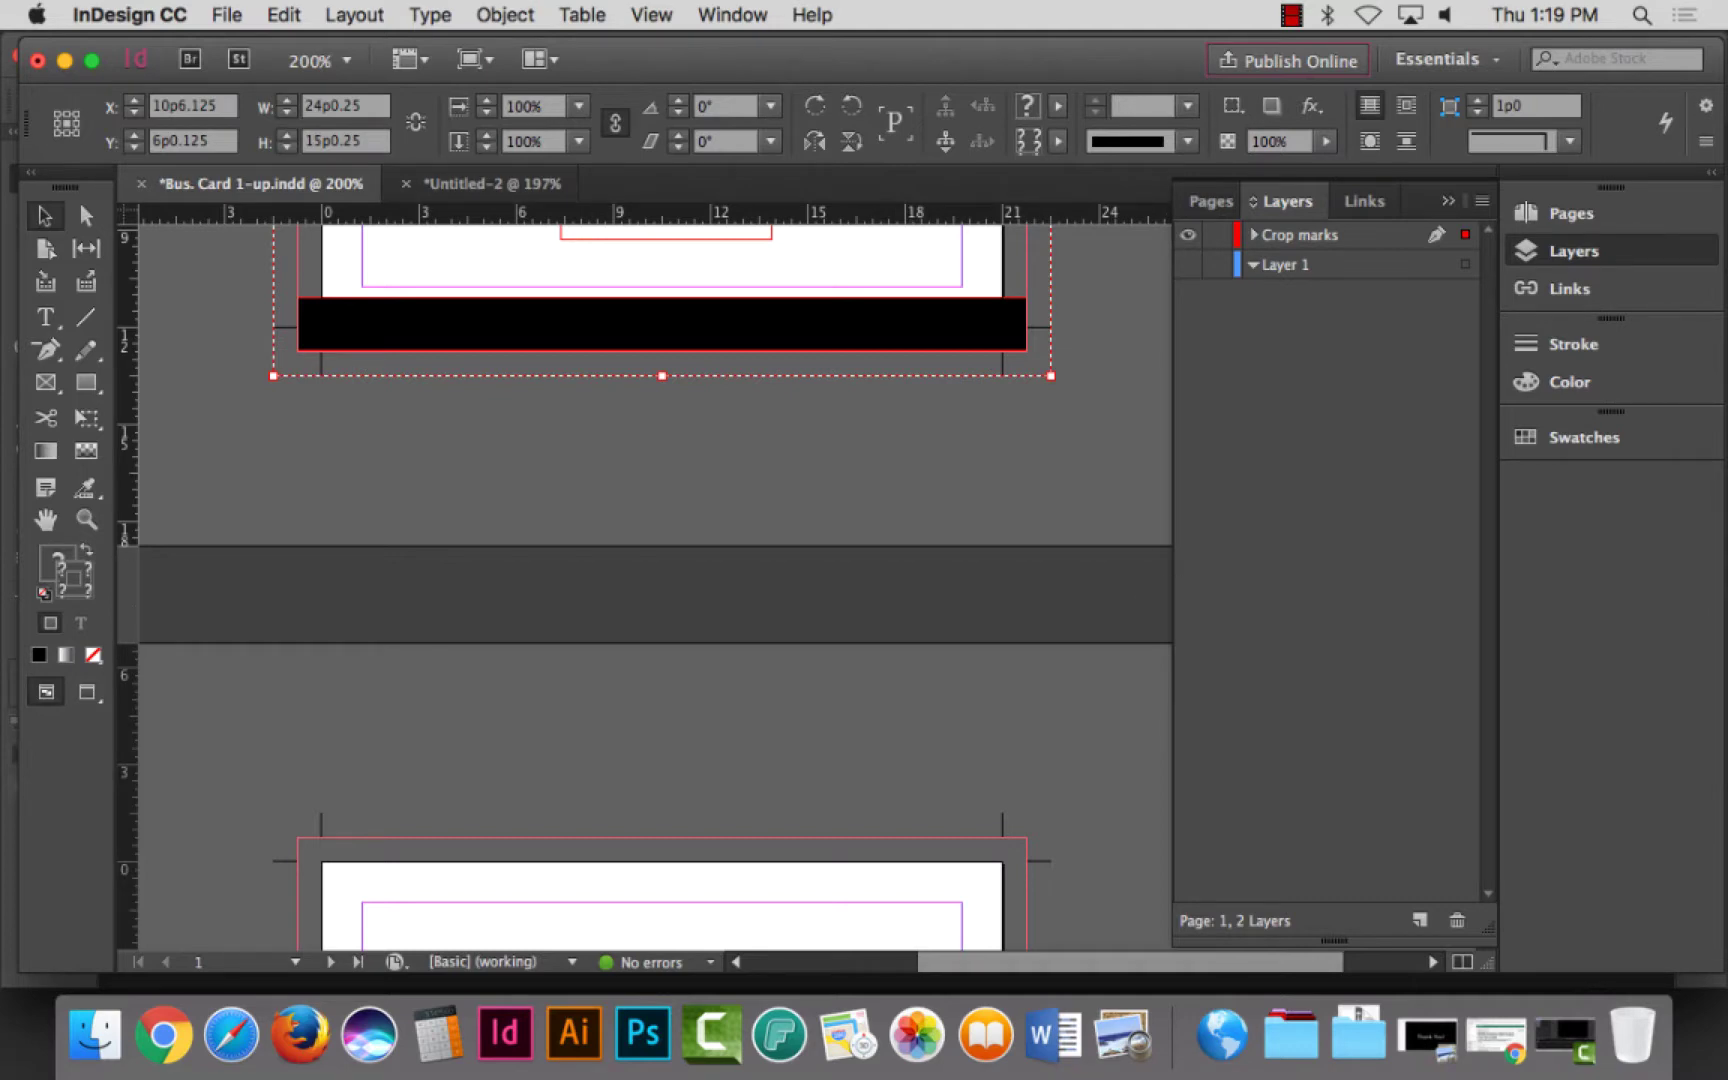
{"action": "left_click", "coordinate": [1213, 266]}
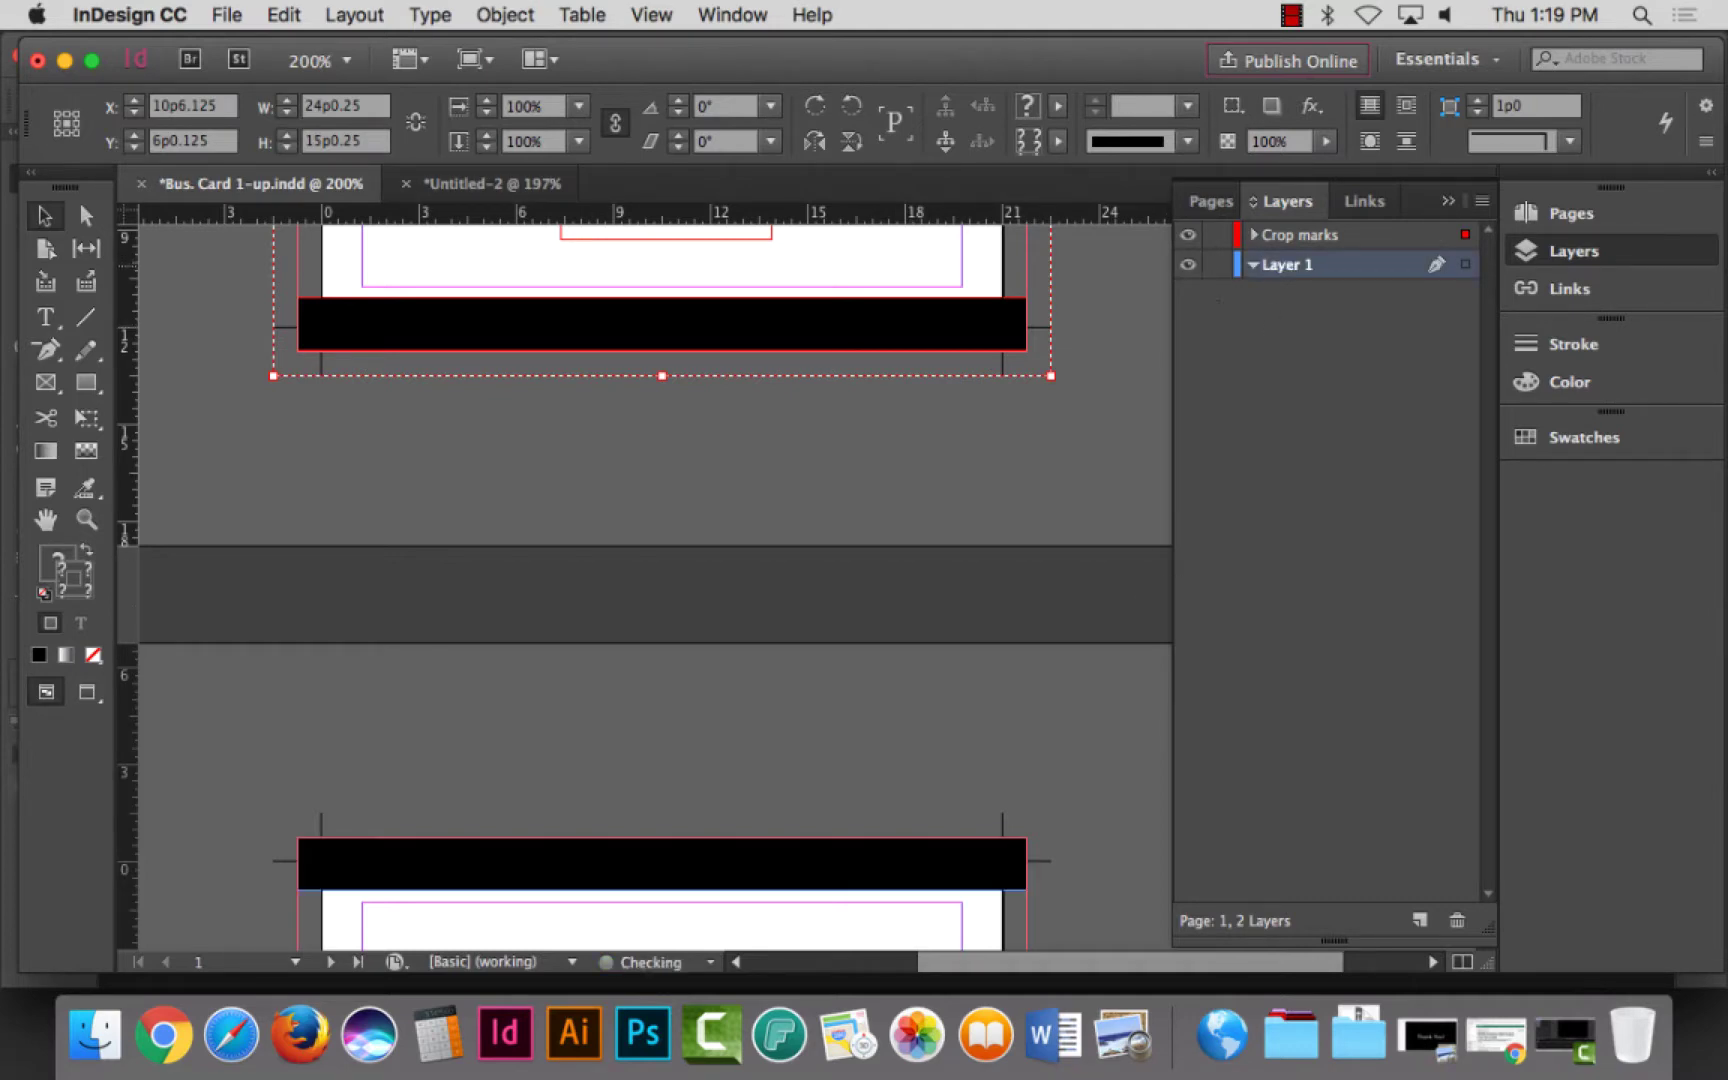
{"action": "key", "text": "Page_Down"}
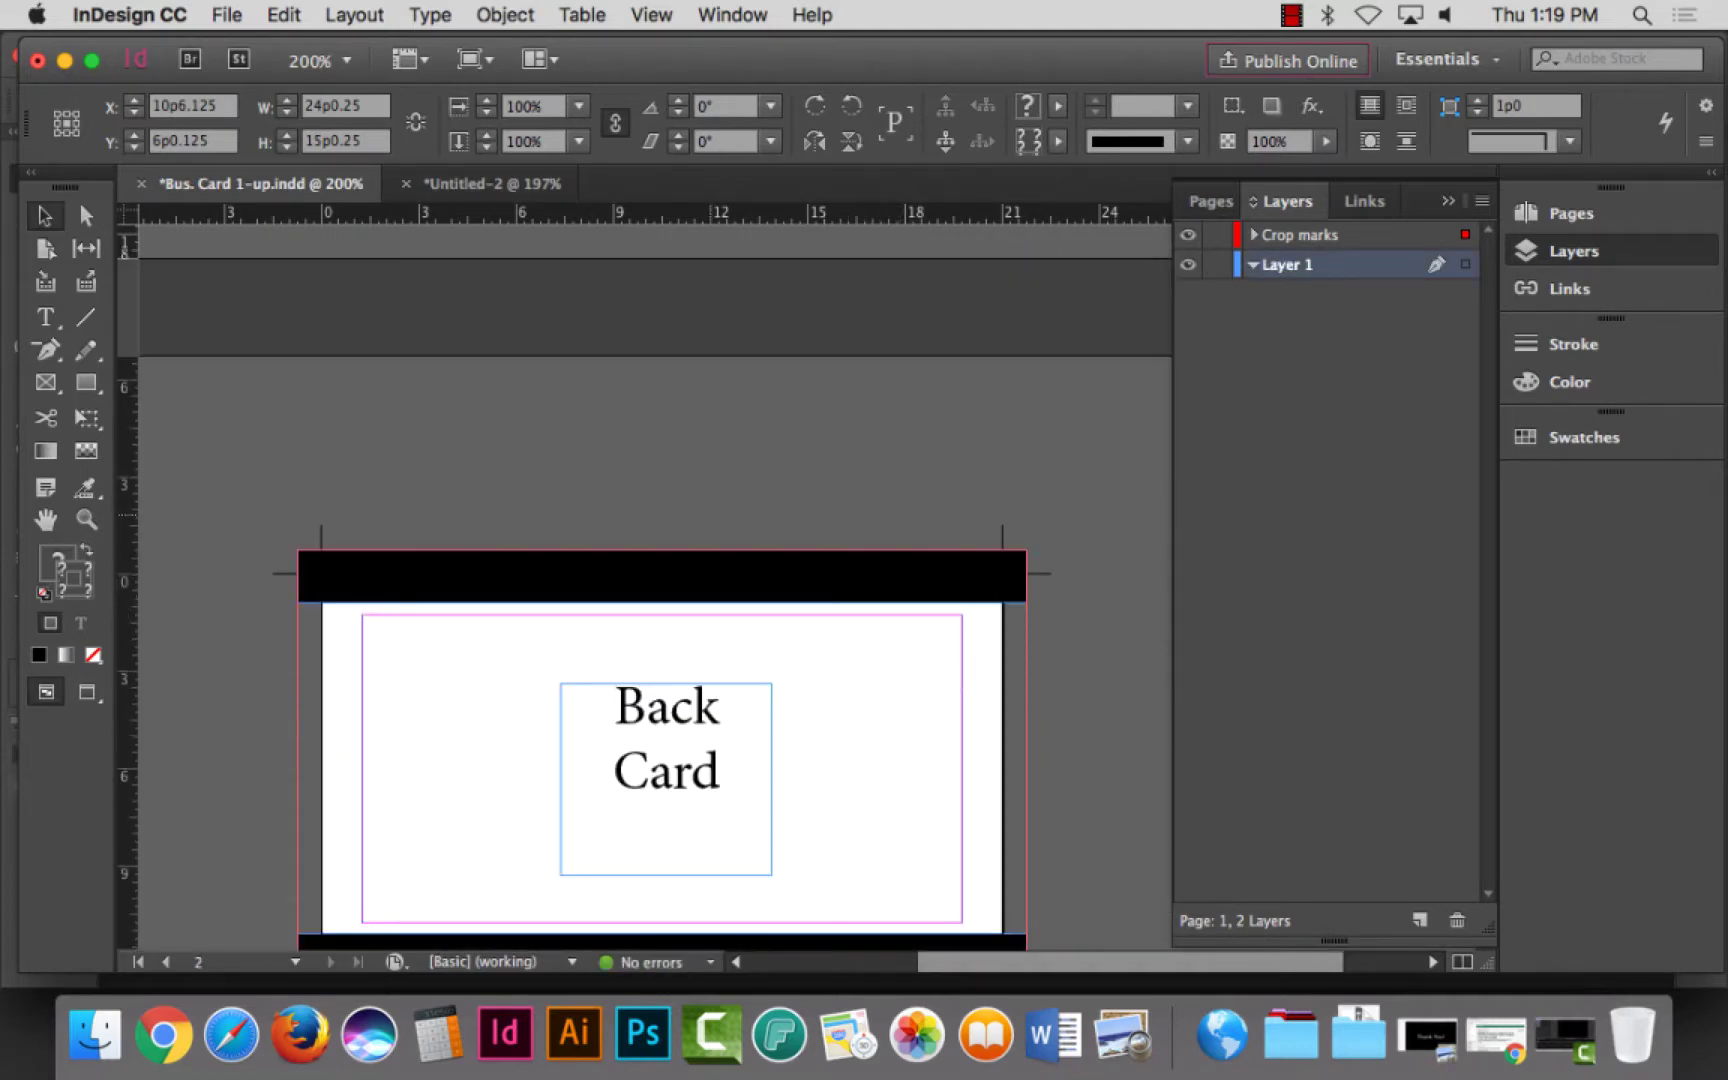
{"action": "key", "text": "Page_Up"}
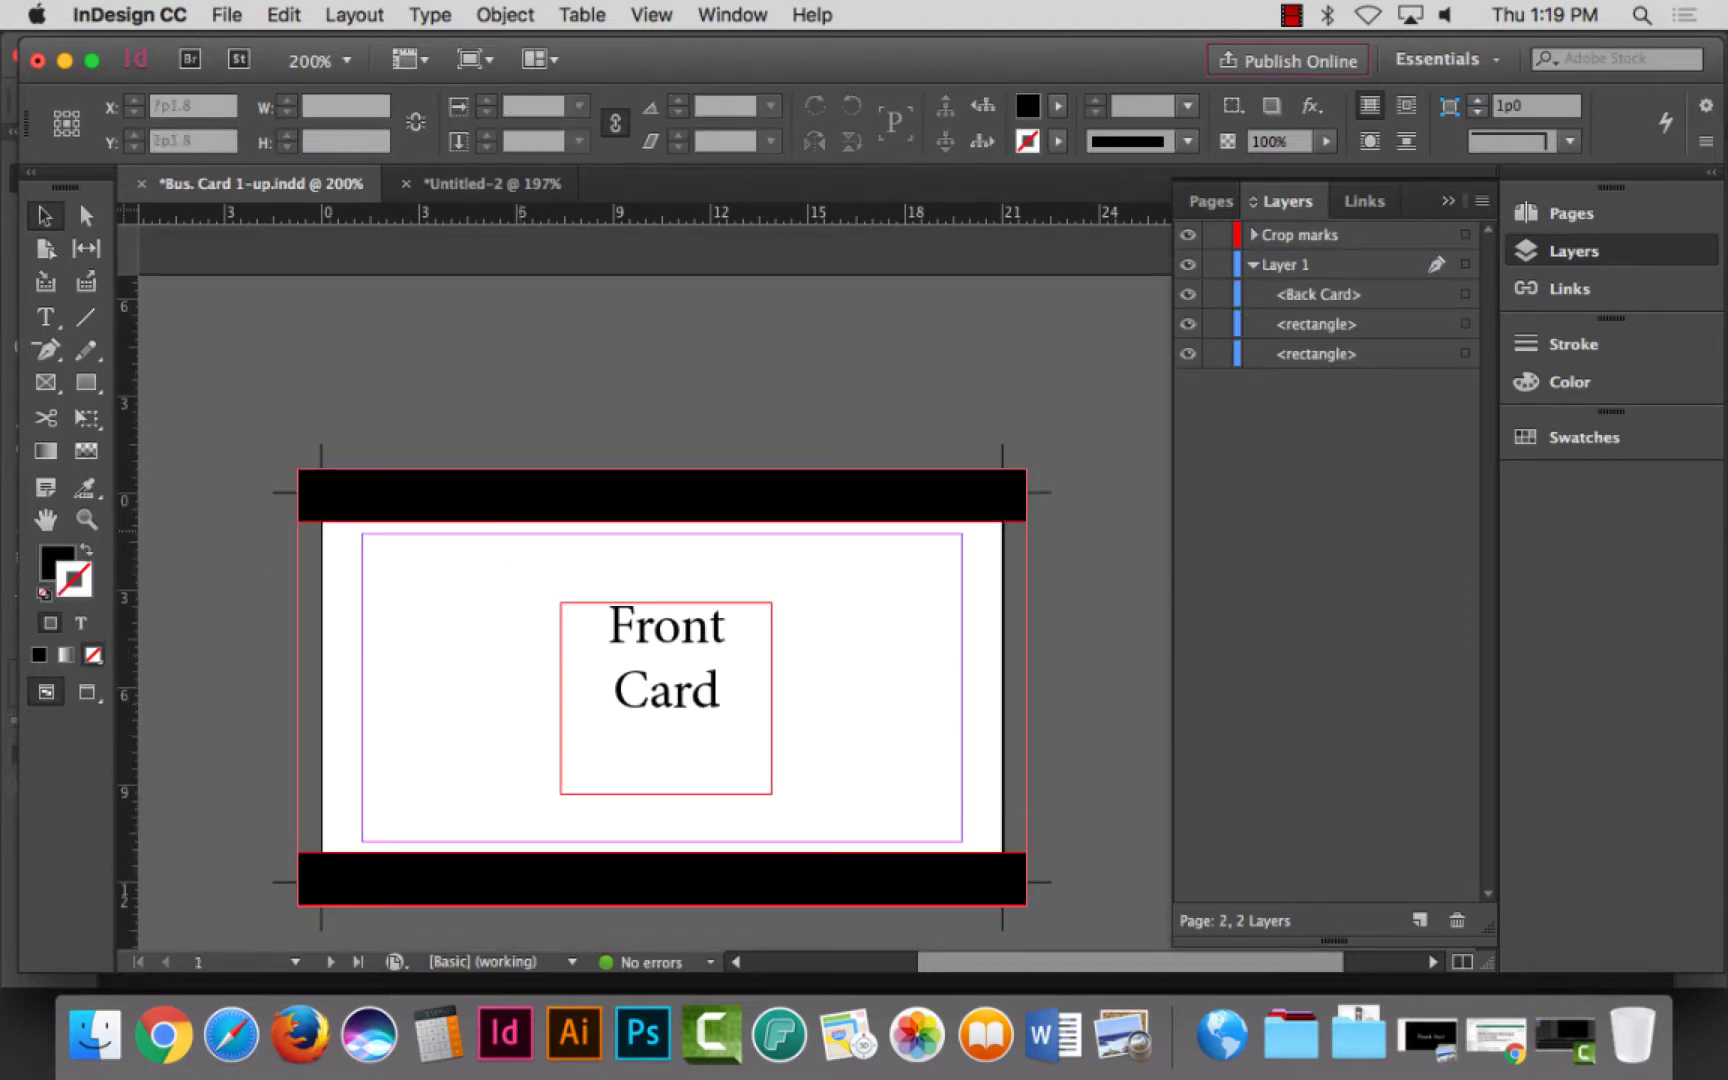
Step: Copy the grouped front card into page 1 of the sheet document and snap it to the upper-left margin corner
{"action": "left_click_drag", "start_coordinate": [200, 401], "coordinate": [471, 579]}
{"action": "scroll", "coordinate": [645, 500], "scroll_direction": "down", "scroll_amount": 5}
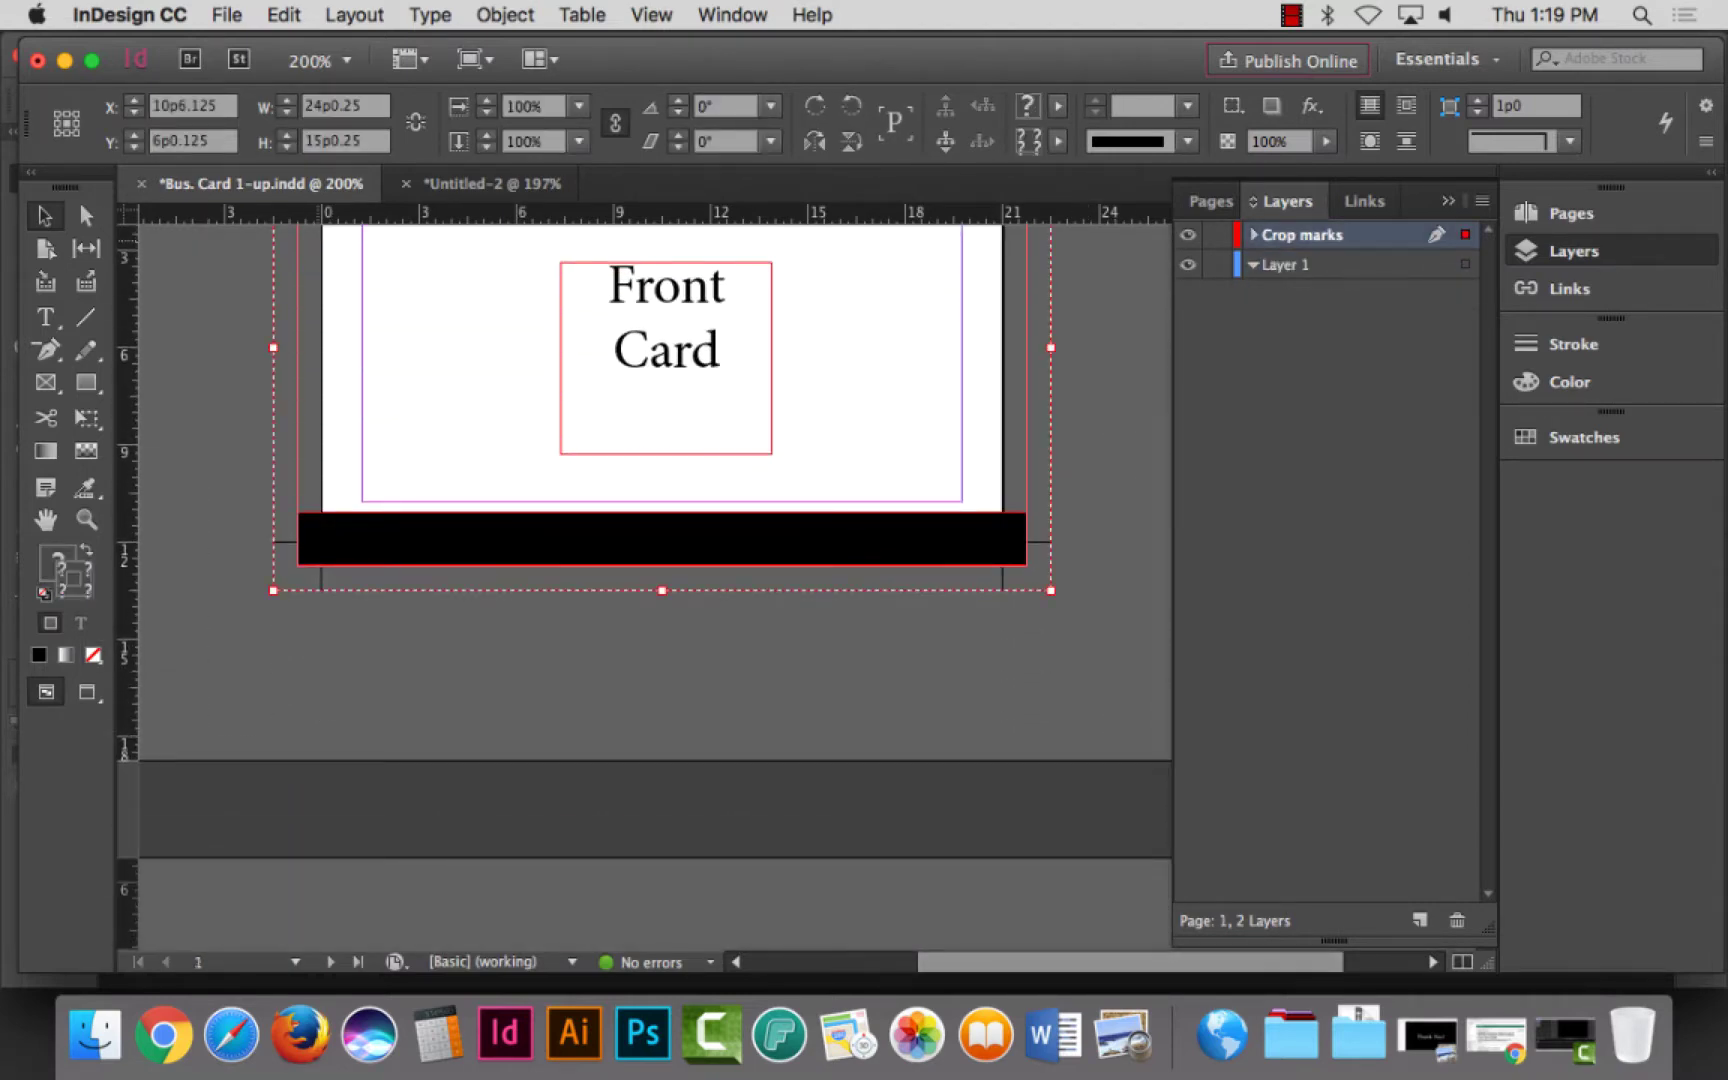
{"action": "left_click", "coordinate": [490, 183]}
{"action": "key", "text": "super+v"}
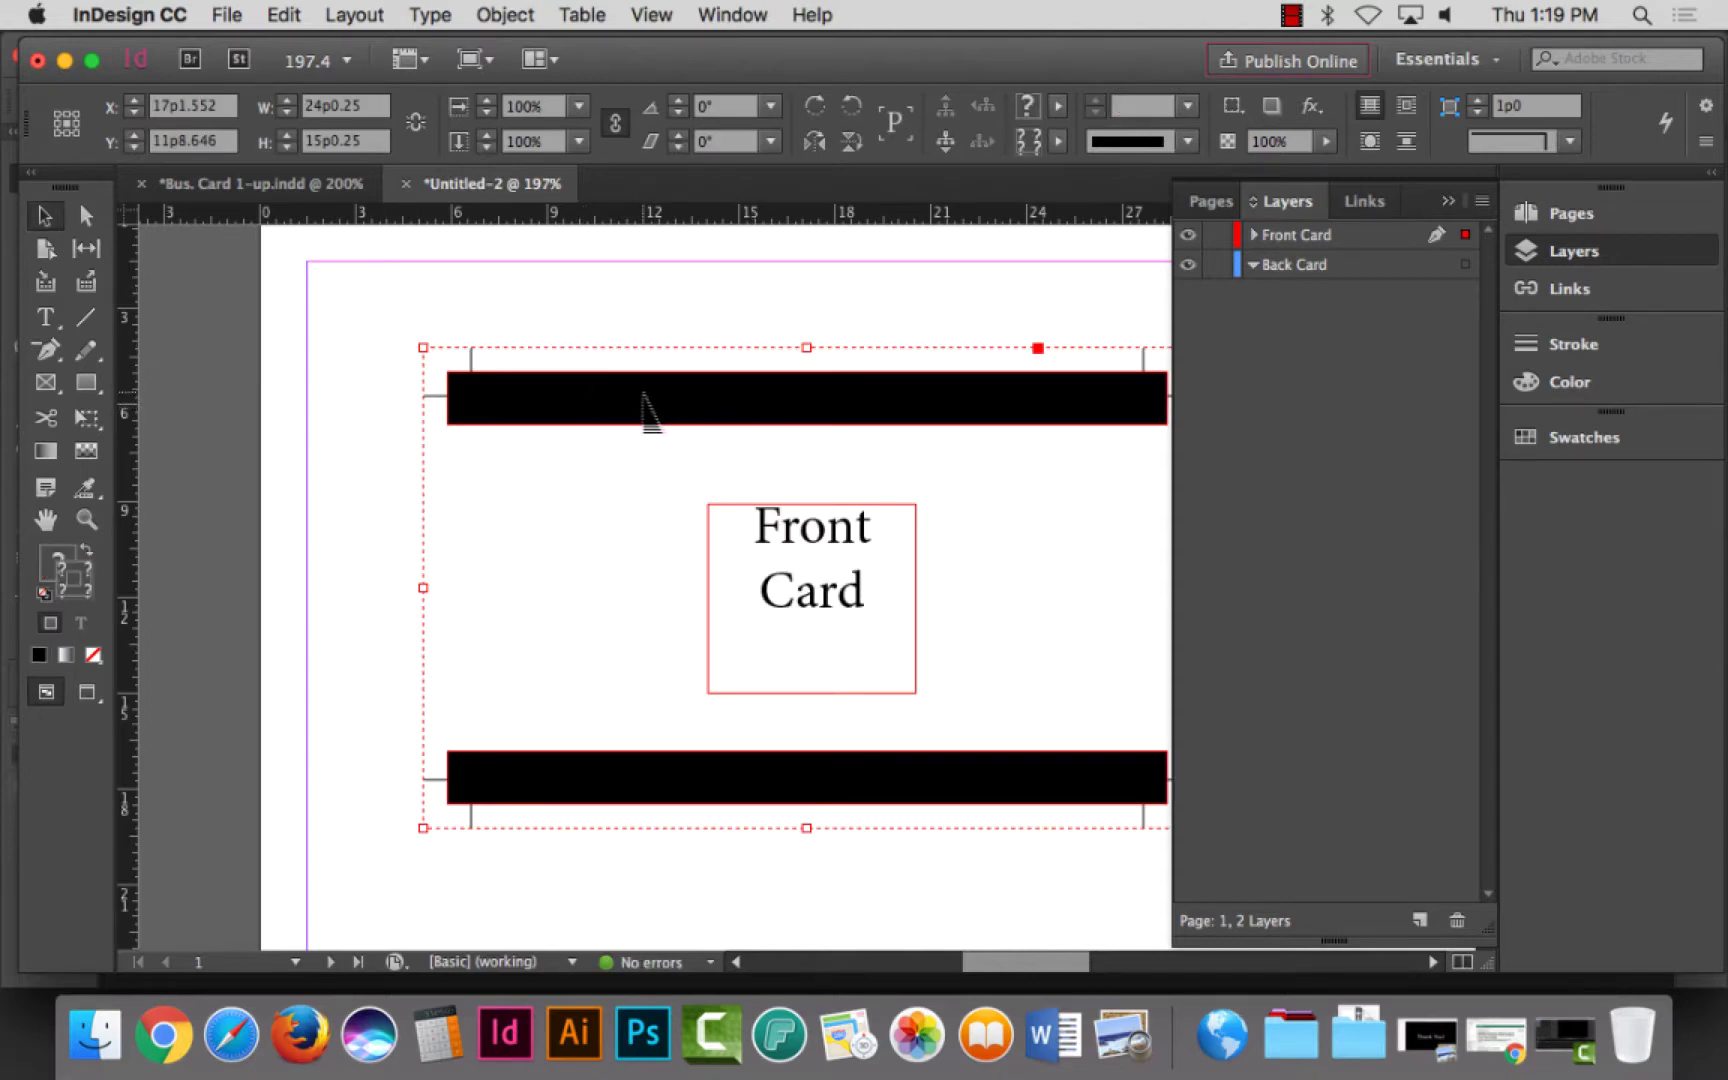
{"action": "left_click_drag", "start_coordinate": [645, 405], "coordinate": [529, 319]}
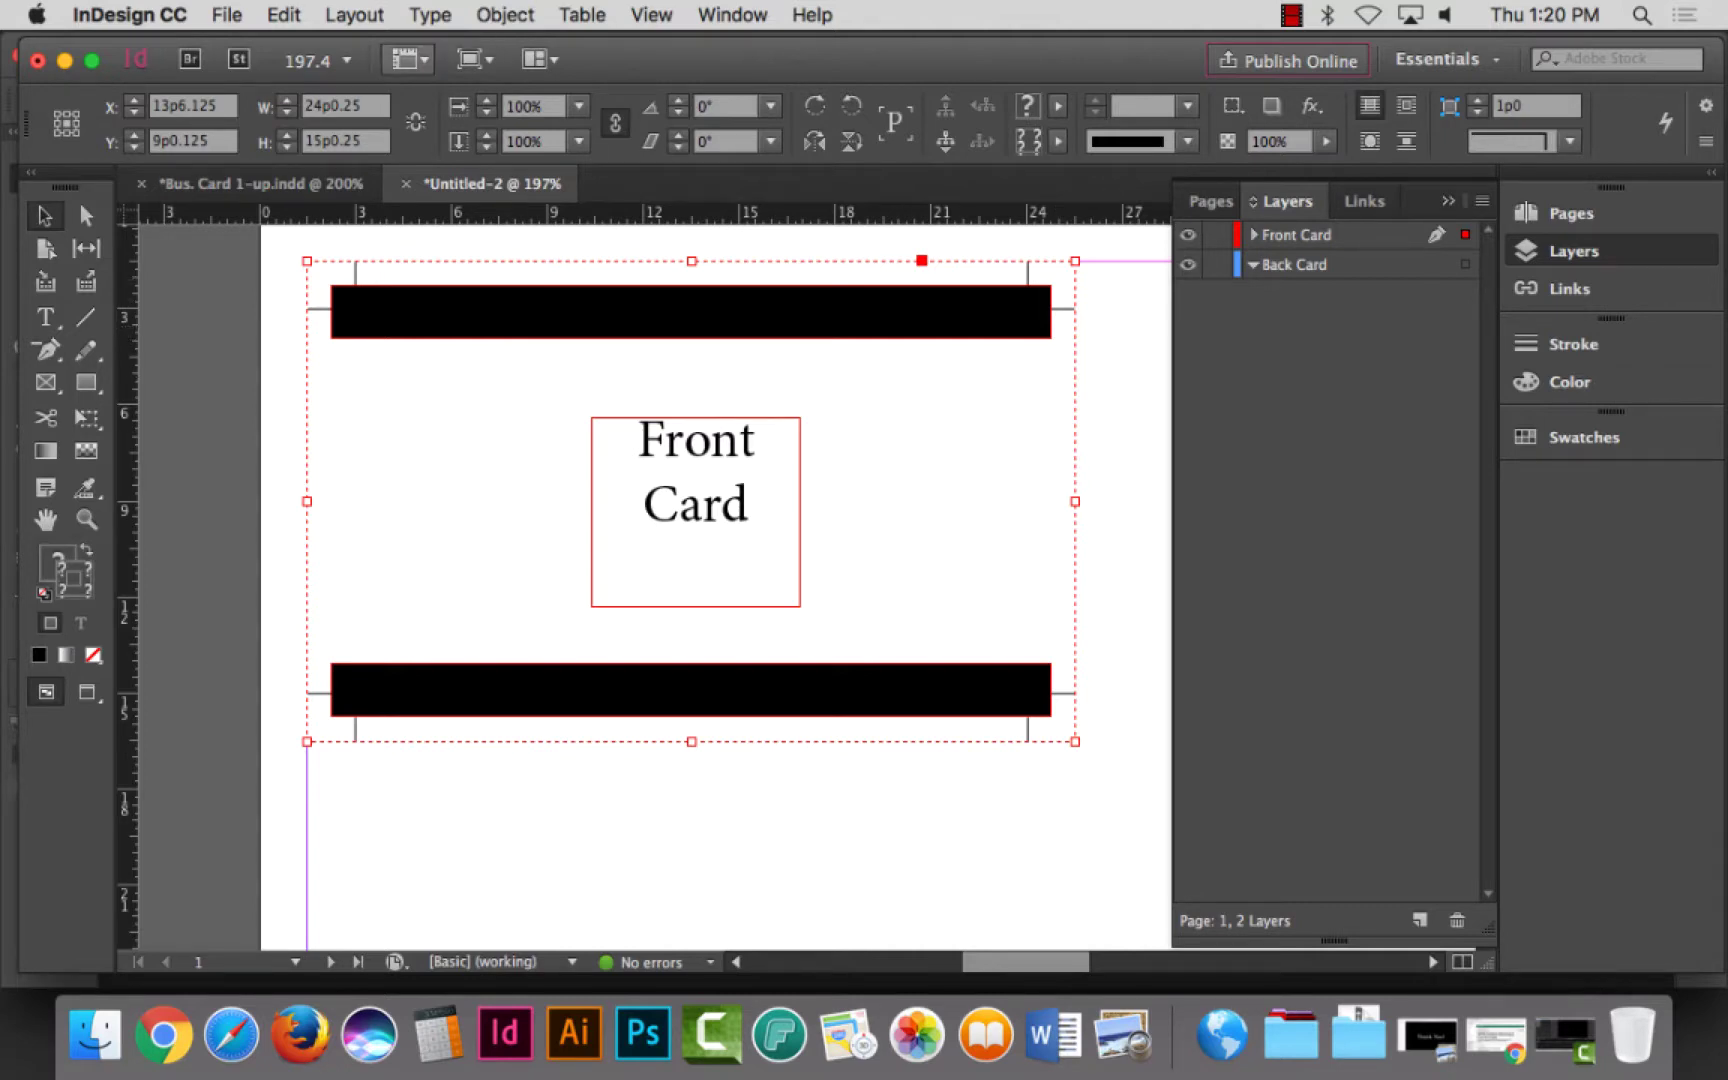
Step: Make a copy of the front card group offset 3.5 in horizontally and 0 vertically with the Move command, previewing the offset
{"action": "left_click", "coordinate": [505, 14]}
{"action": "mouse_move", "coordinate": [537, 47]}
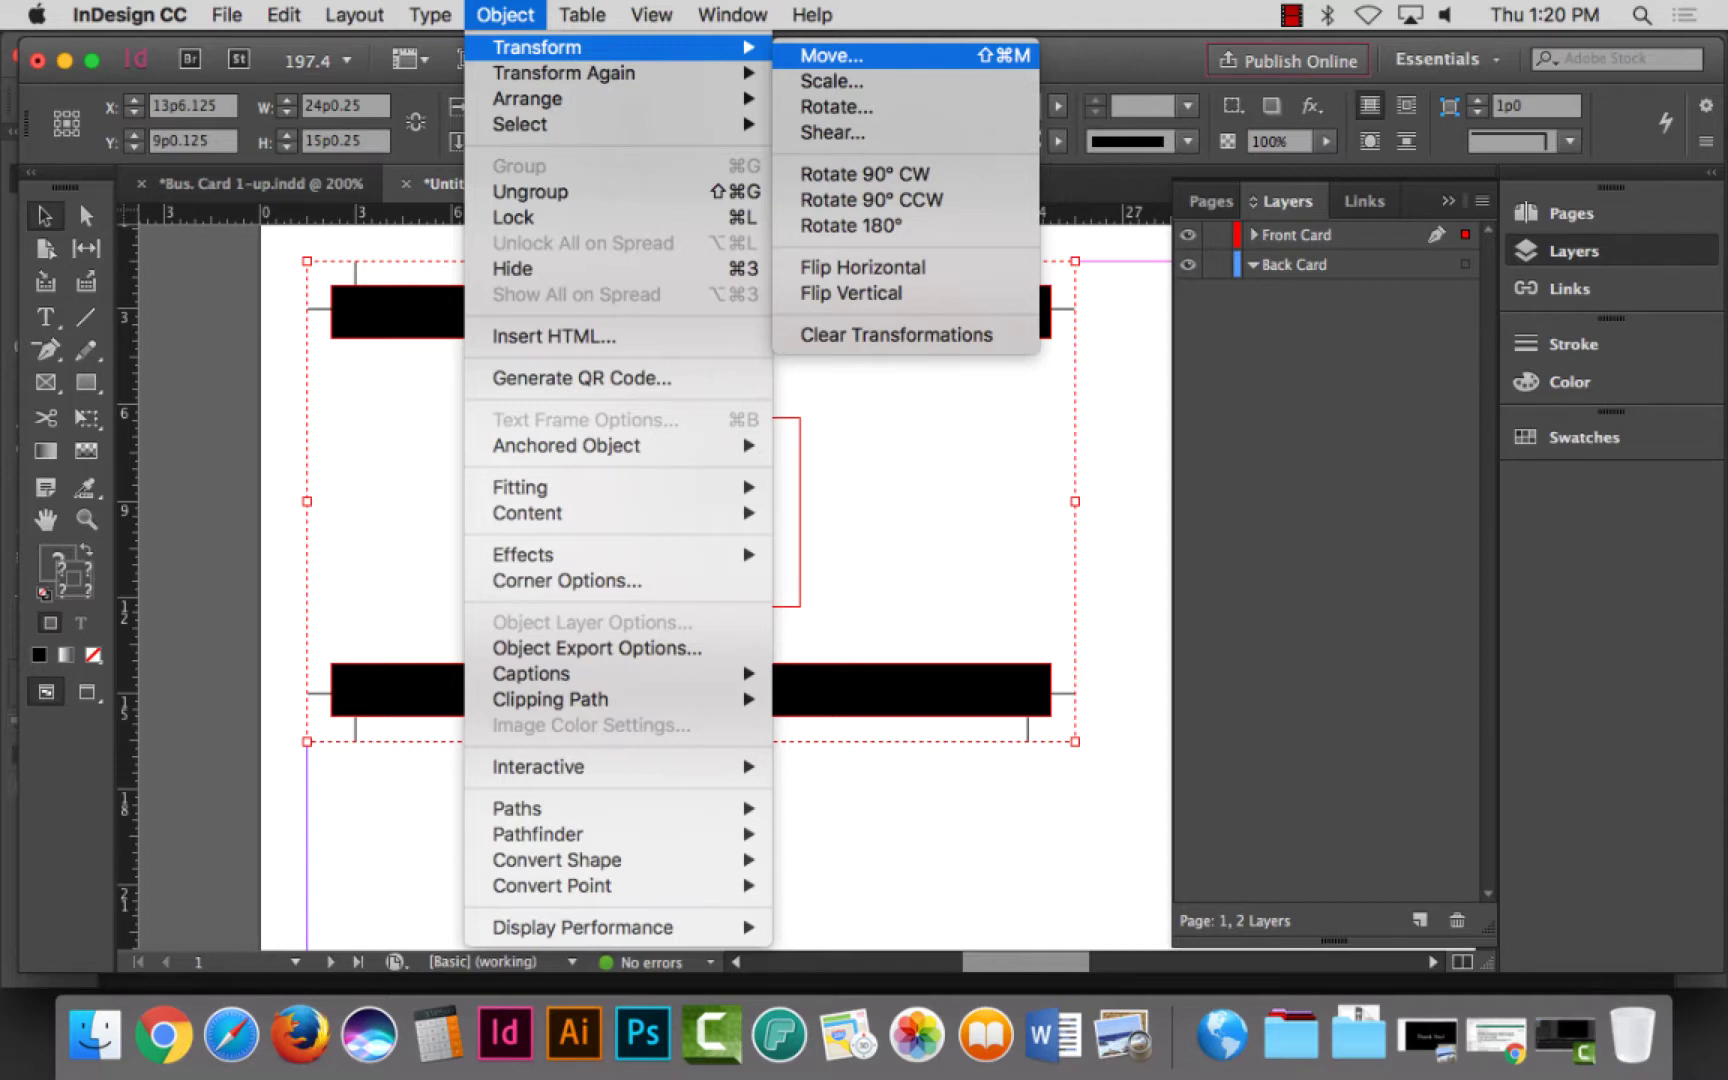
{"action": "left_click", "coordinate": [831, 55]}
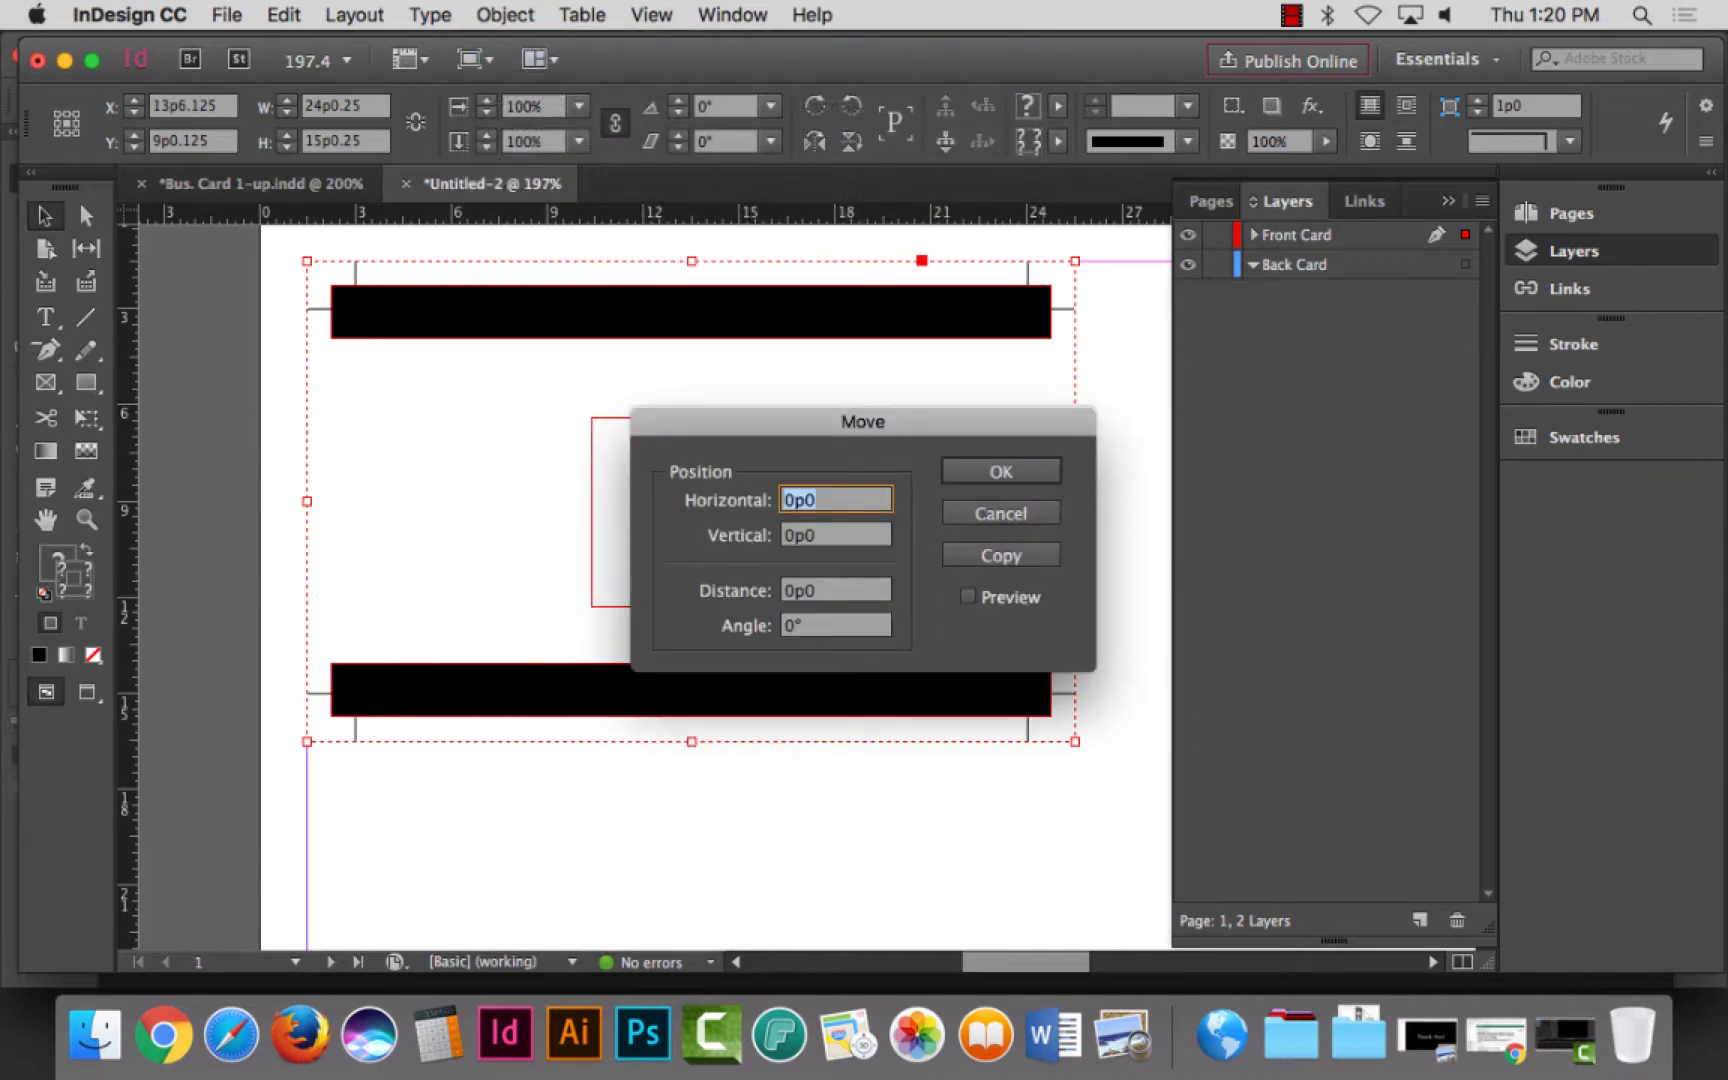
{"action": "type", "text": "3.5in"}
{"action": "key", "text": "Tab"}
{"action": "key", "text": "Tab"}
{"action": "key", "text": "Tab"}
{"action": "key", "text": "Tab"}
{"action": "key", "text": "space"}
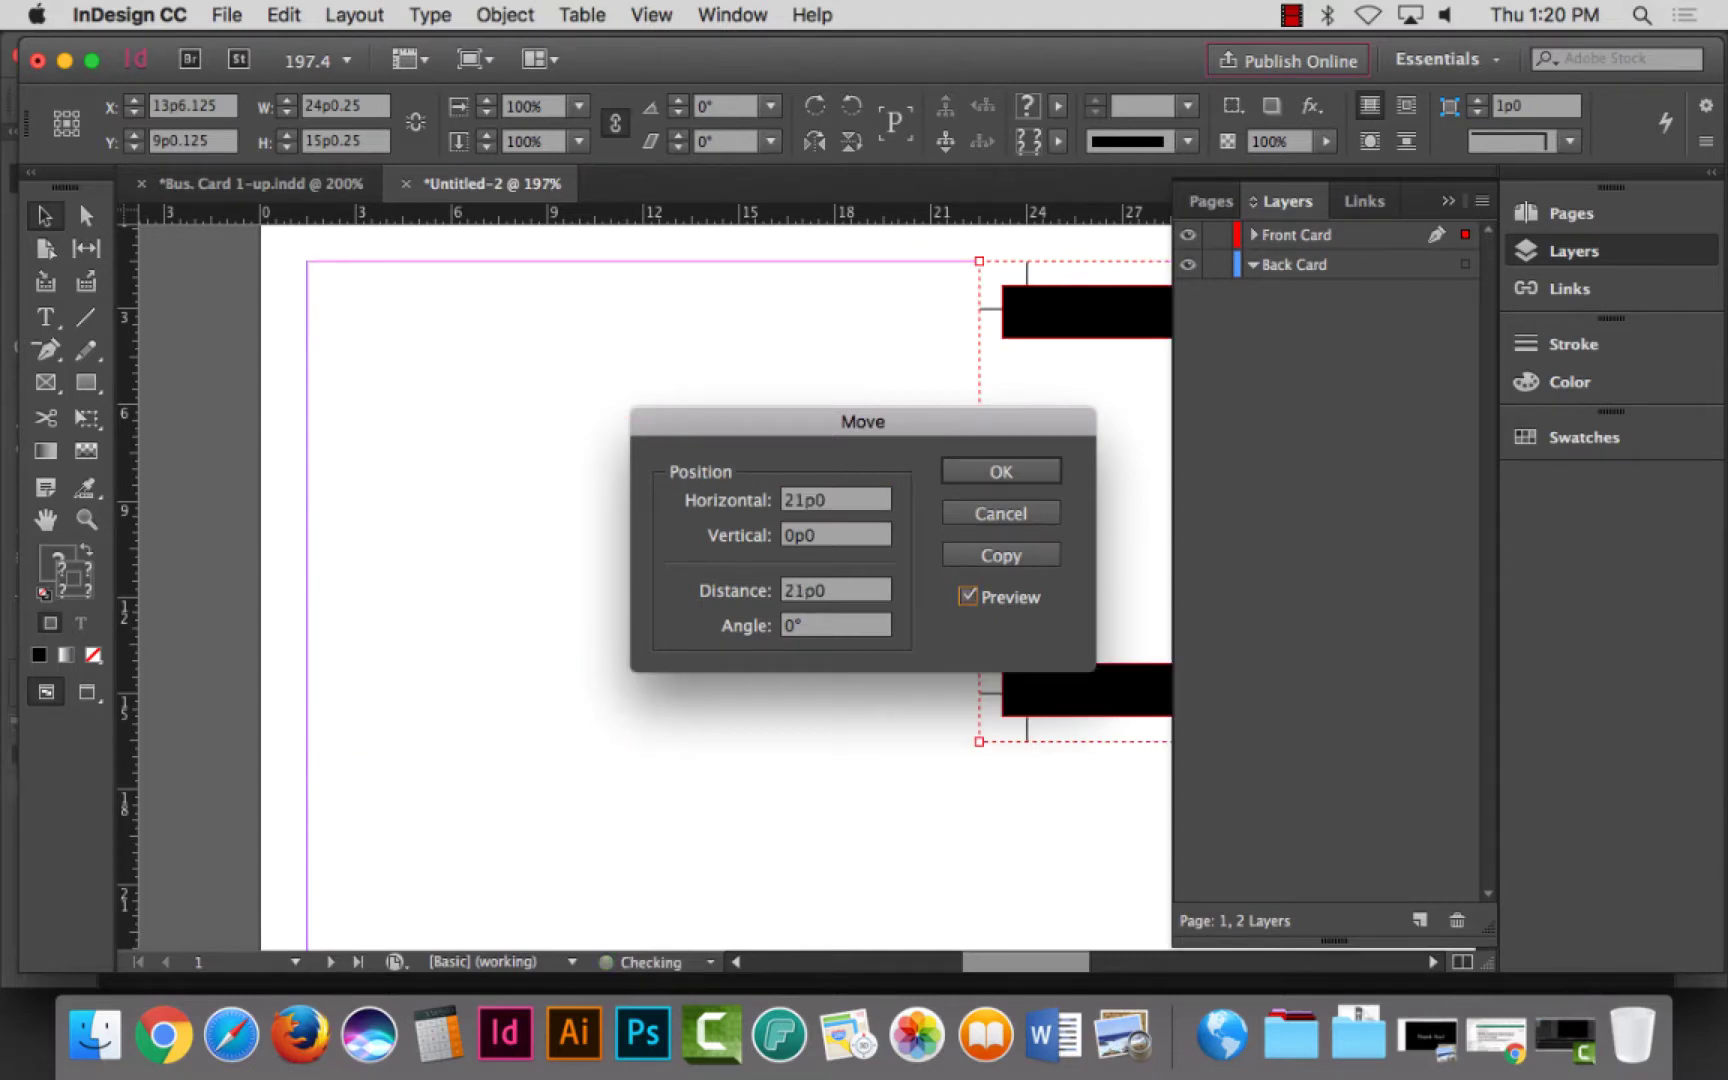
{"action": "key", "text": "space"}
{"action": "key", "text": "space"}
{"action": "key", "text": "space"}
{"action": "key", "text": "space"}
{"action": "key", "text": "Tab"}
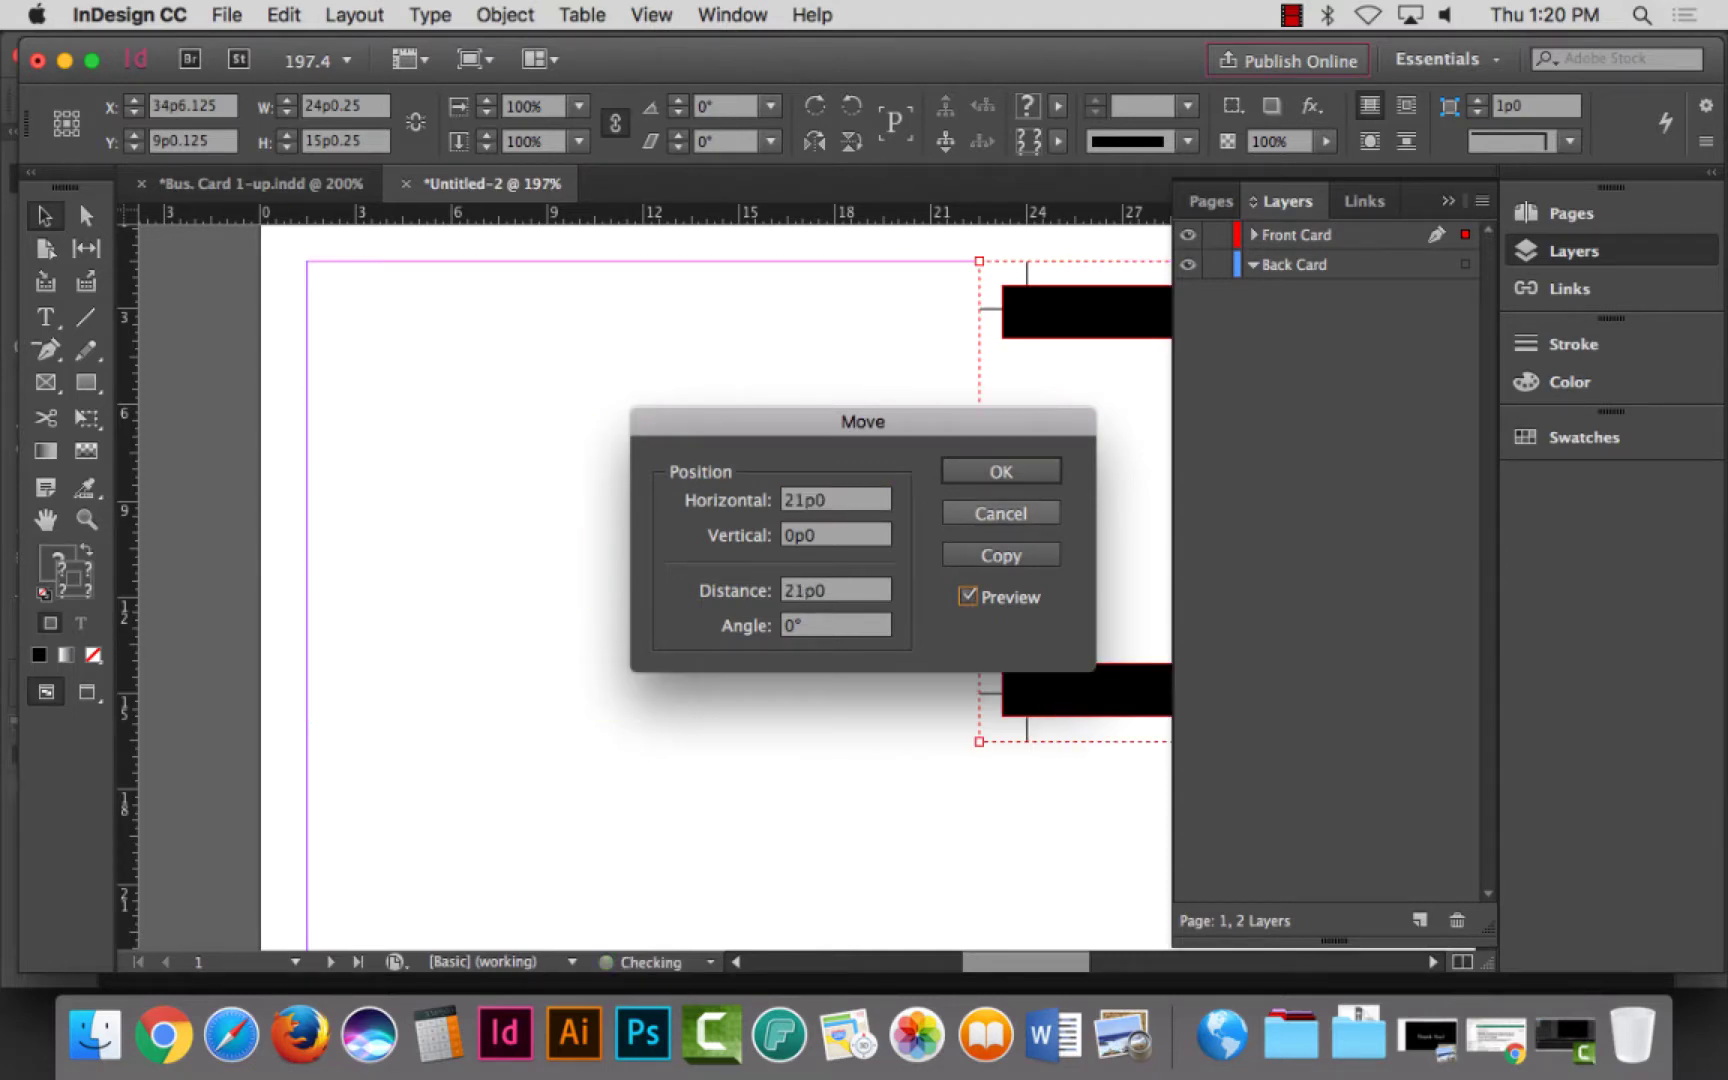
{"action": "key", "text": "Tab"}
{"action": "key", "text": "space"}
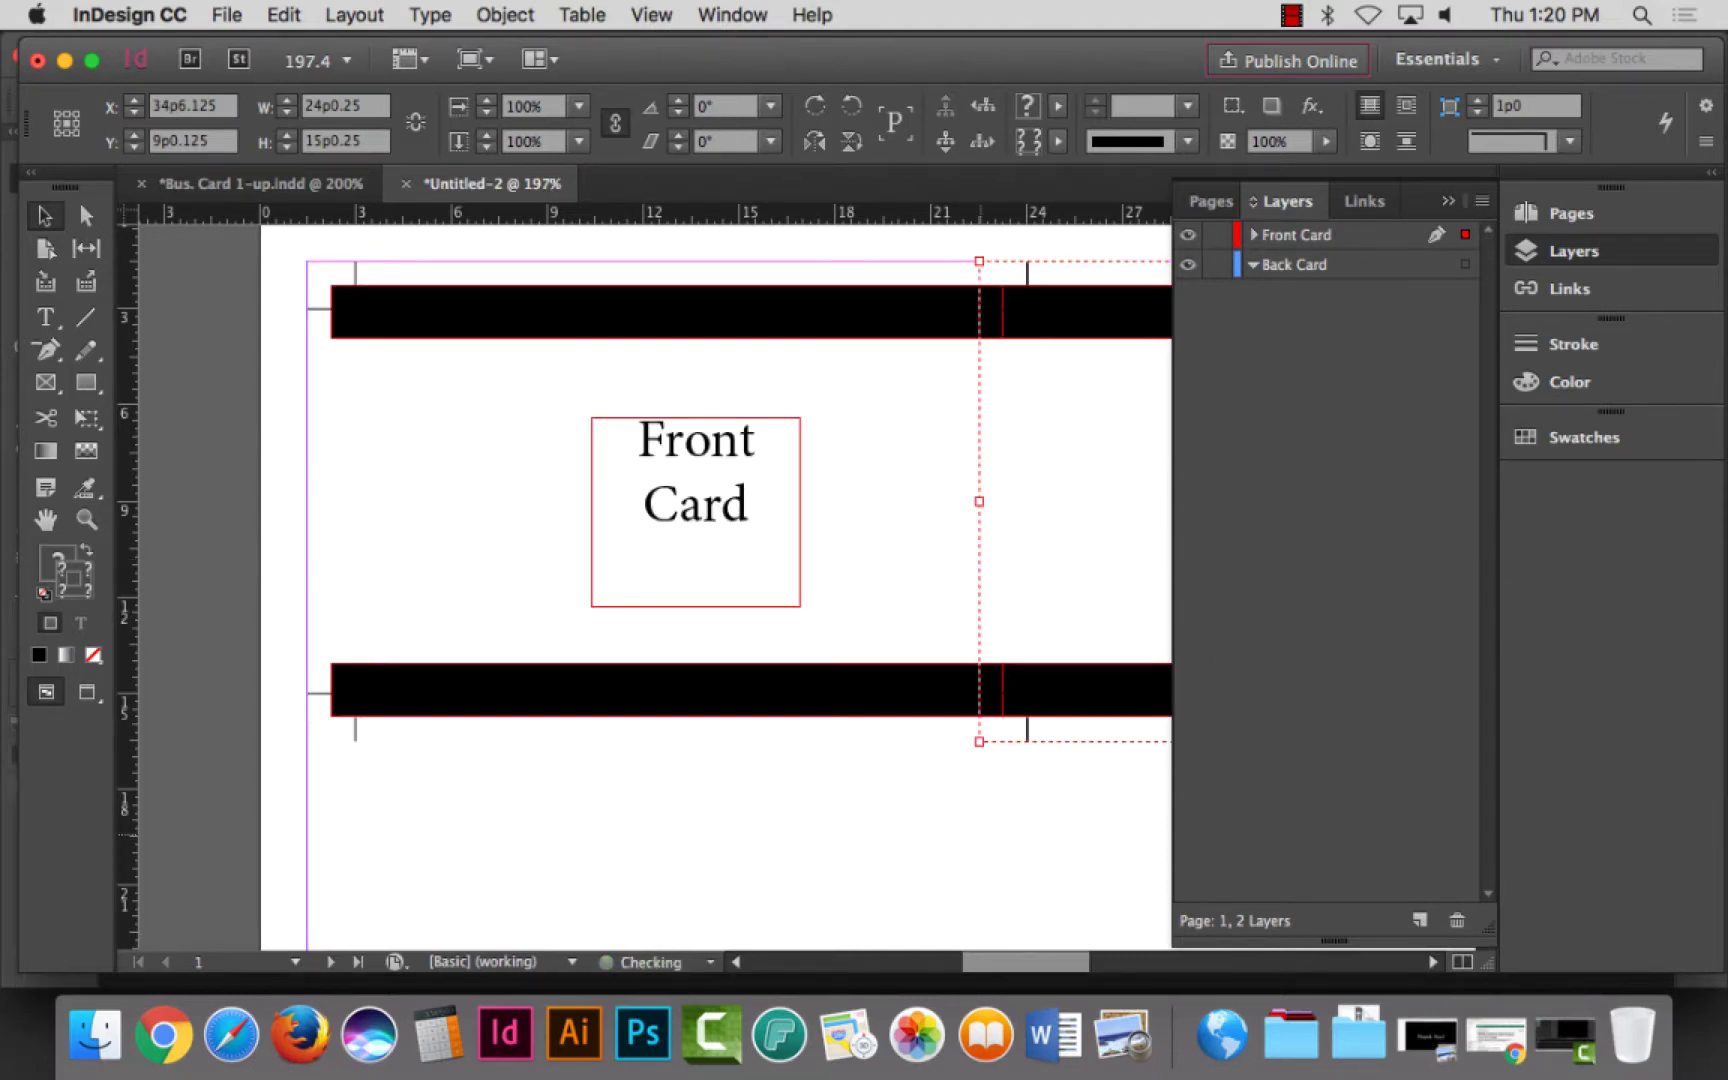
Step: Examine the crop marks where the two front cards meet, shifting the copy slightly sideways and undoing that shift
{"action": "scroll", "coordinate": [655, 585], "scroll_direction": "right", "scroll_amount": 5}
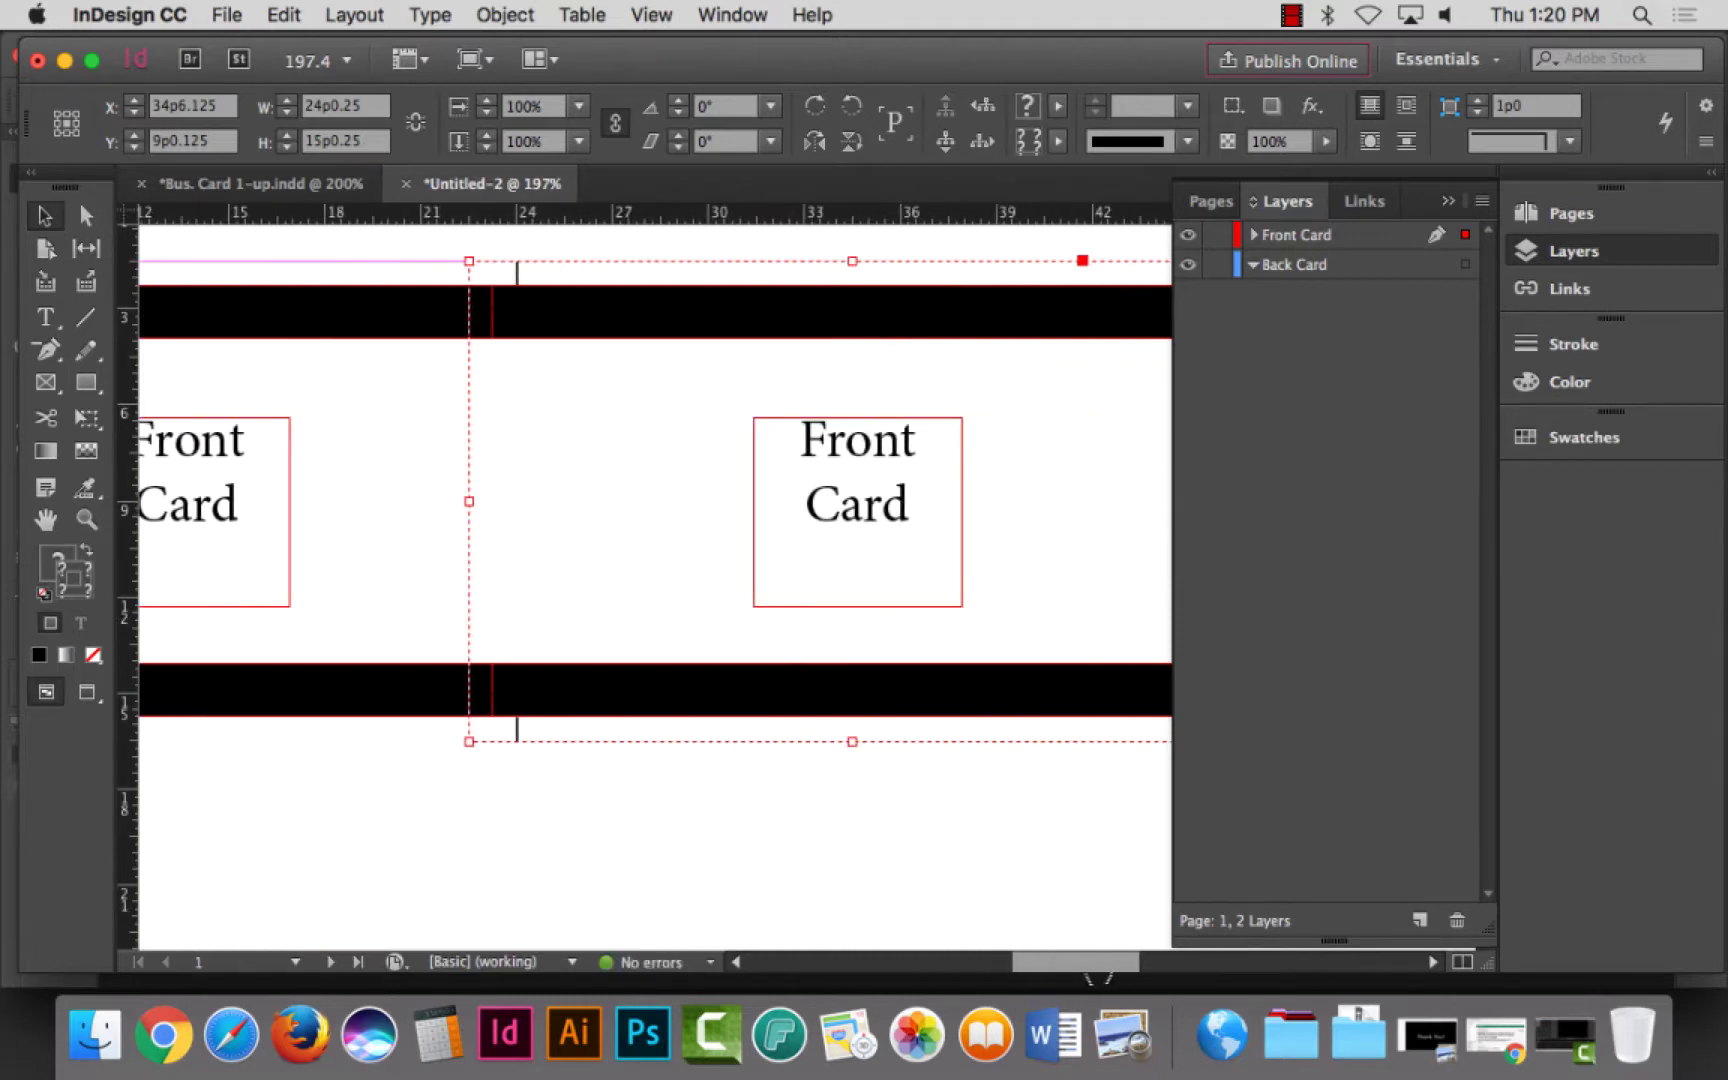
{"action": "scroll", "coordinate": [868, 791], "scroll_direction": "left", "scroll_amount": 2}
{"action": "key", "text": "z"}
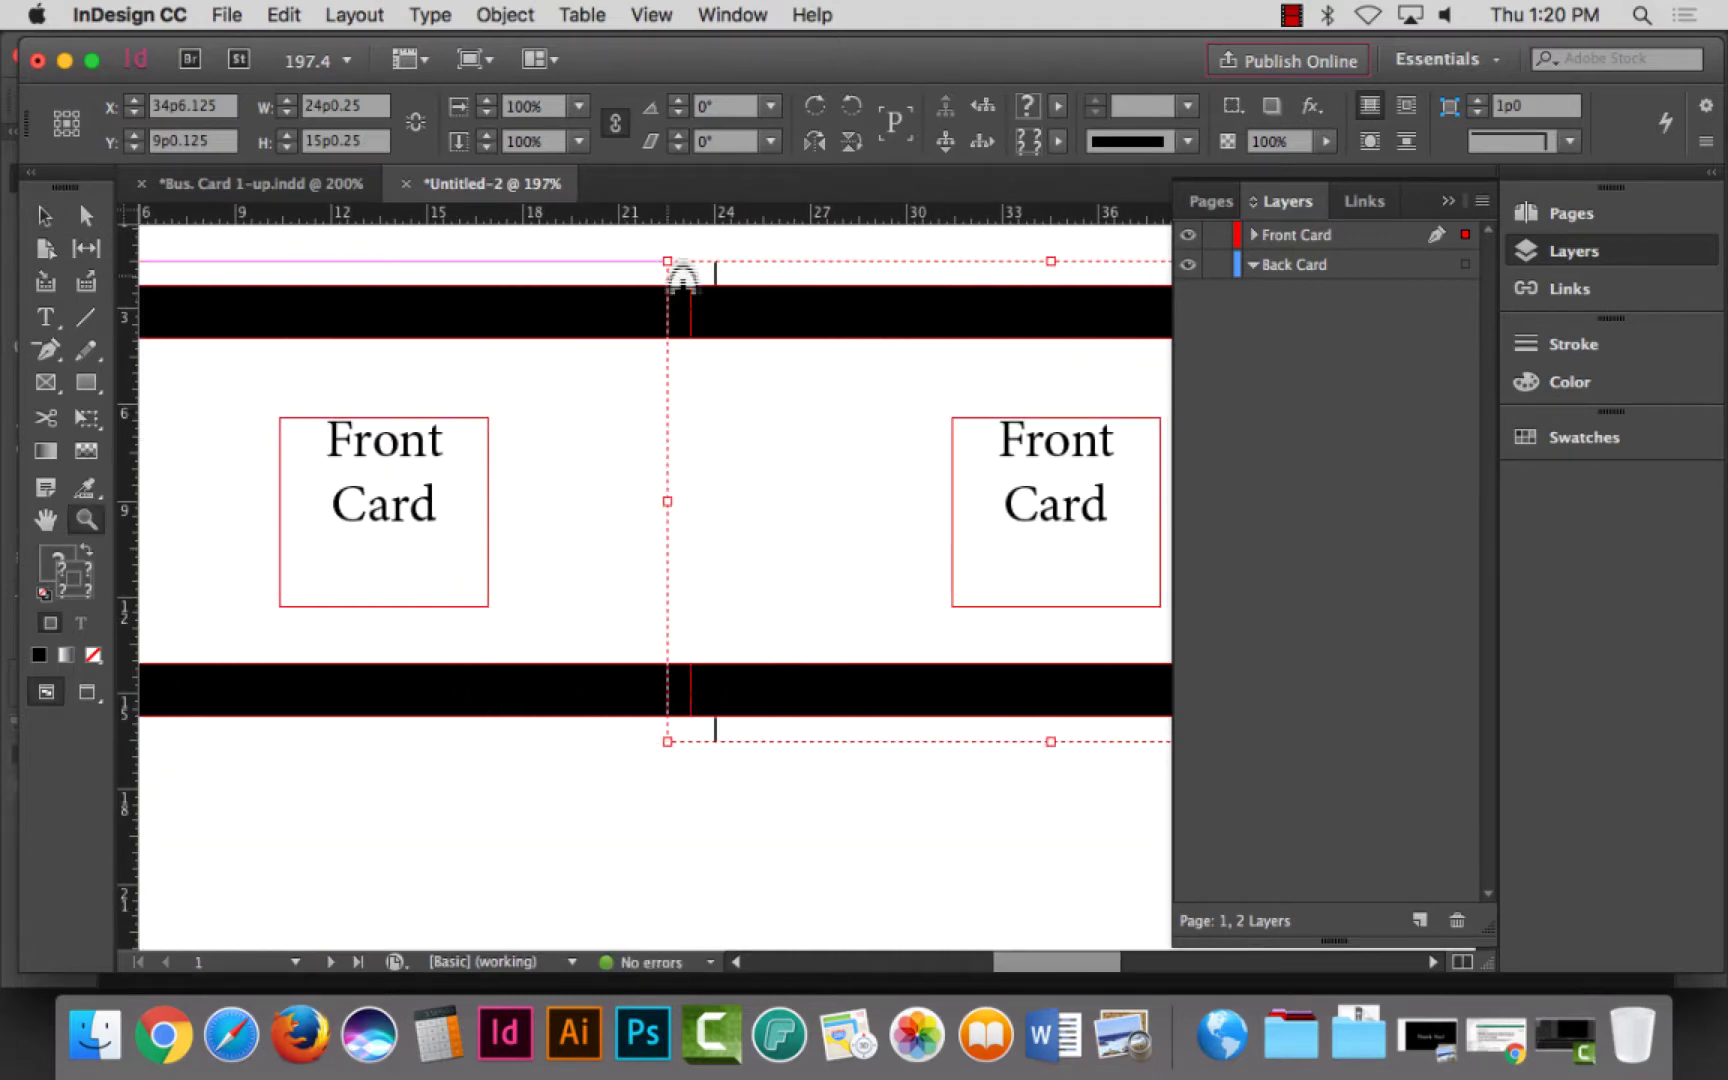
{"action": "left_click_drag", "start_coordinate": [664, 247], "coordinate": [812, 384]}
{"action": "left_click", "coordinate": [44, 215]}
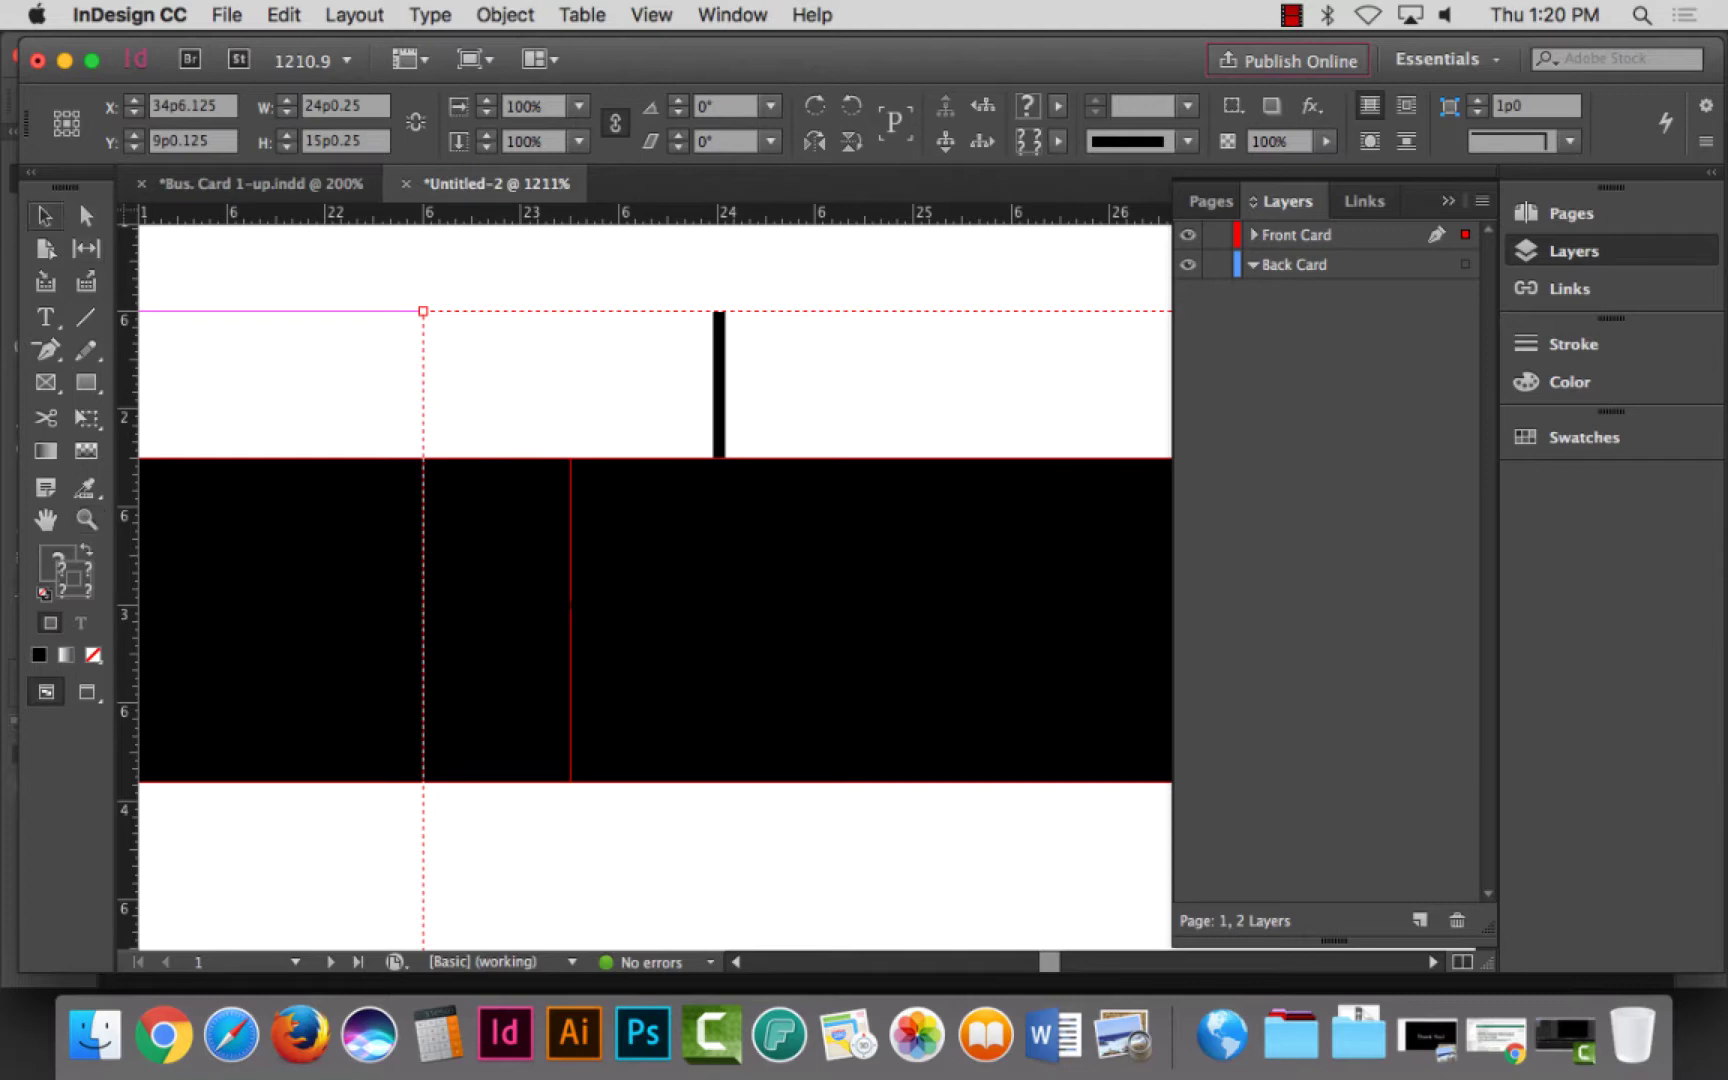
{"action": "left_click", "coordinate": [814, 451]}
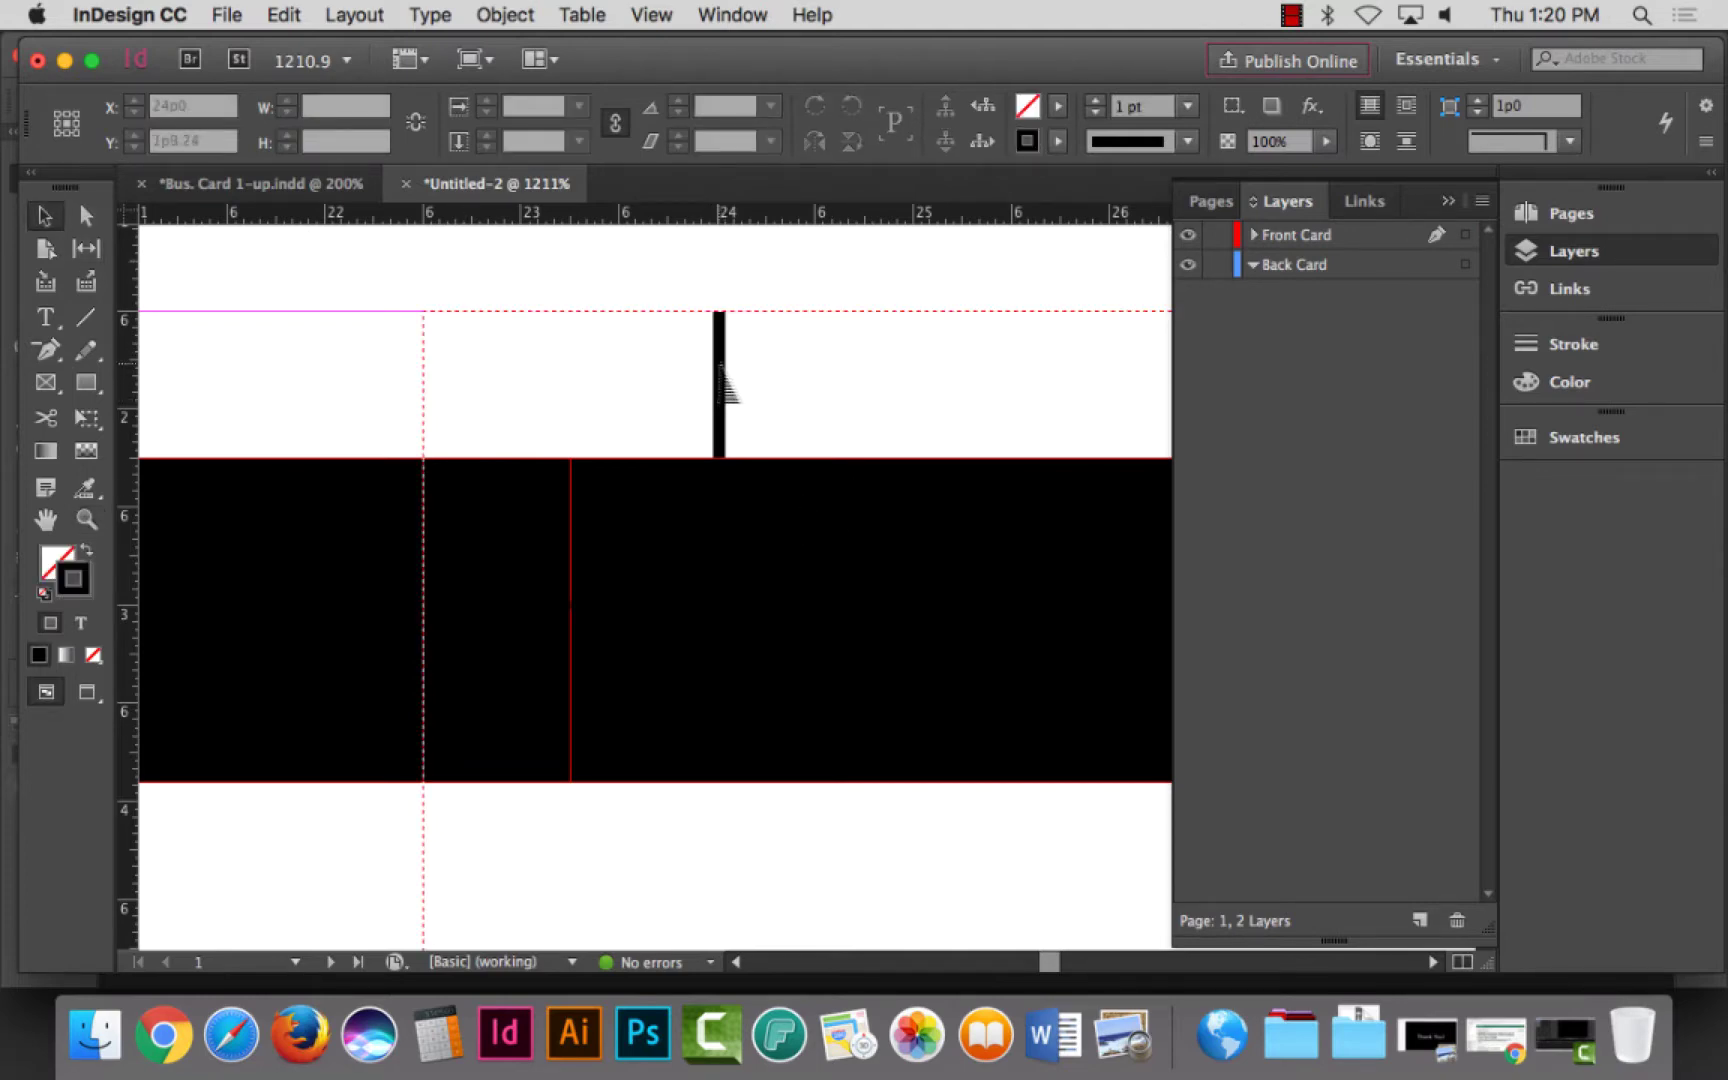
{"action": "left_click_drag", "start_coordinate": [726, 385], "coordinate": [747, 386]}
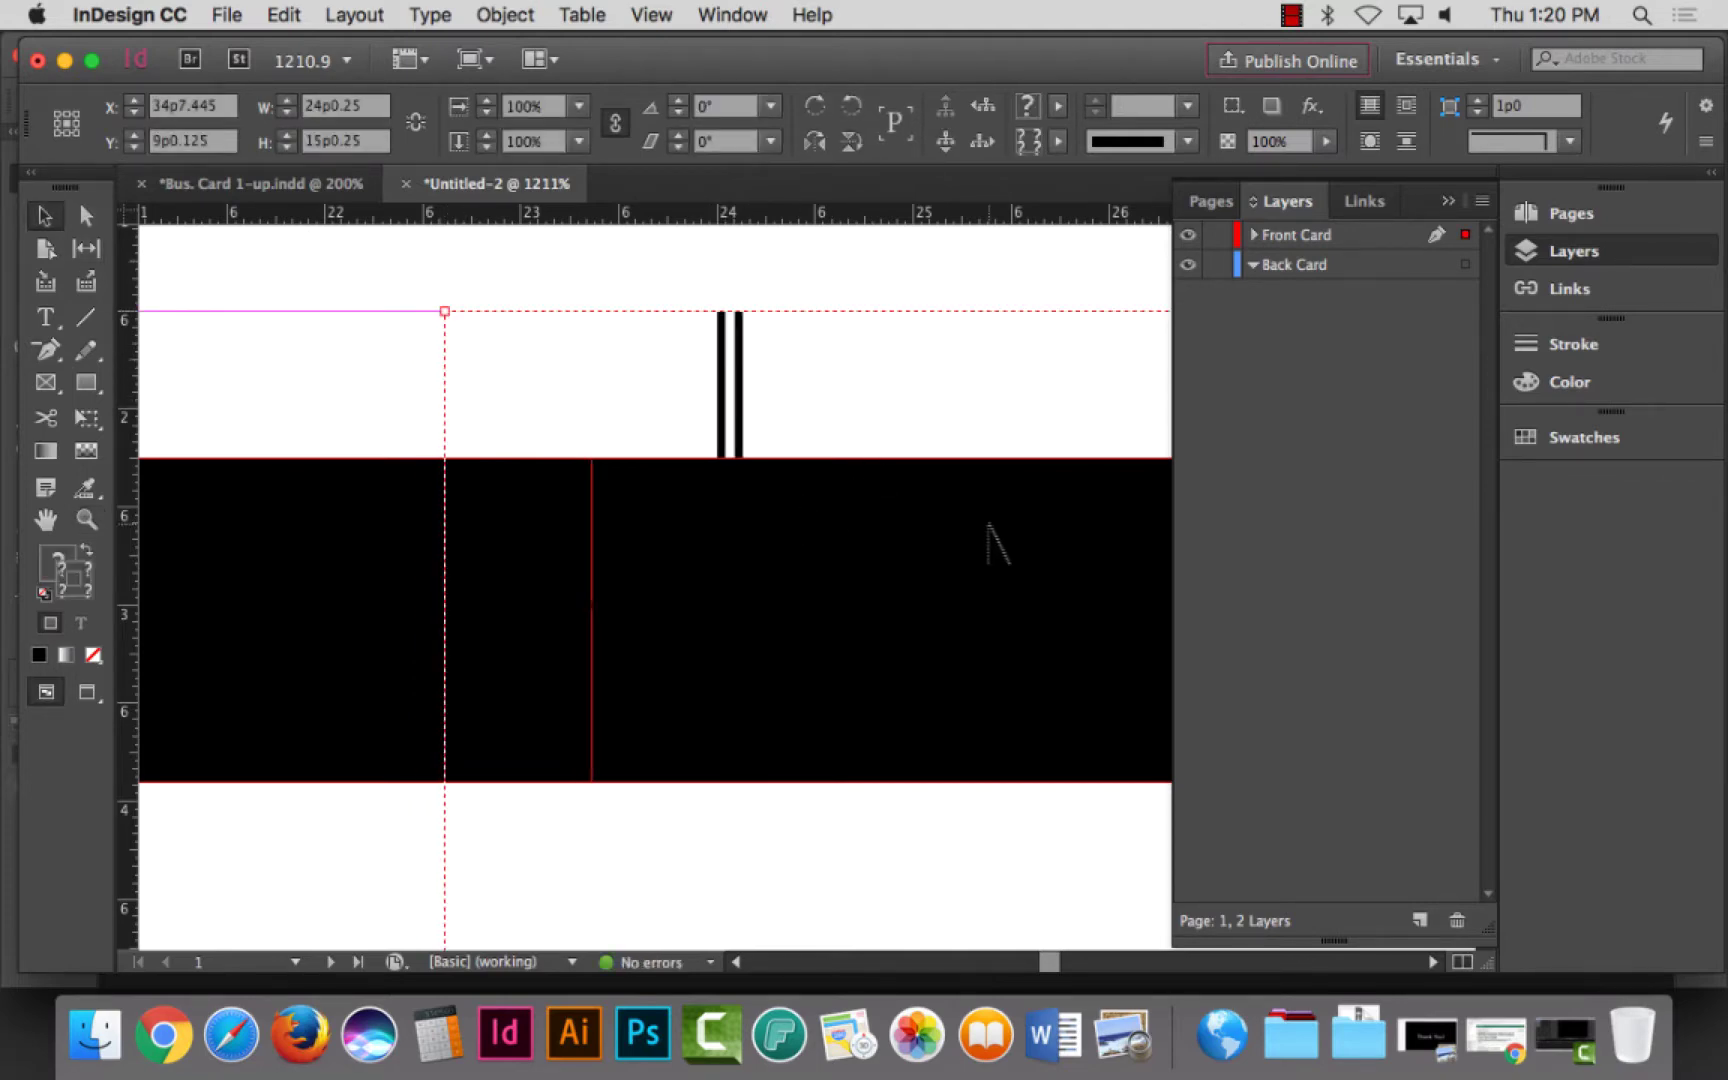
{"action": "key", "text": "super+z"}
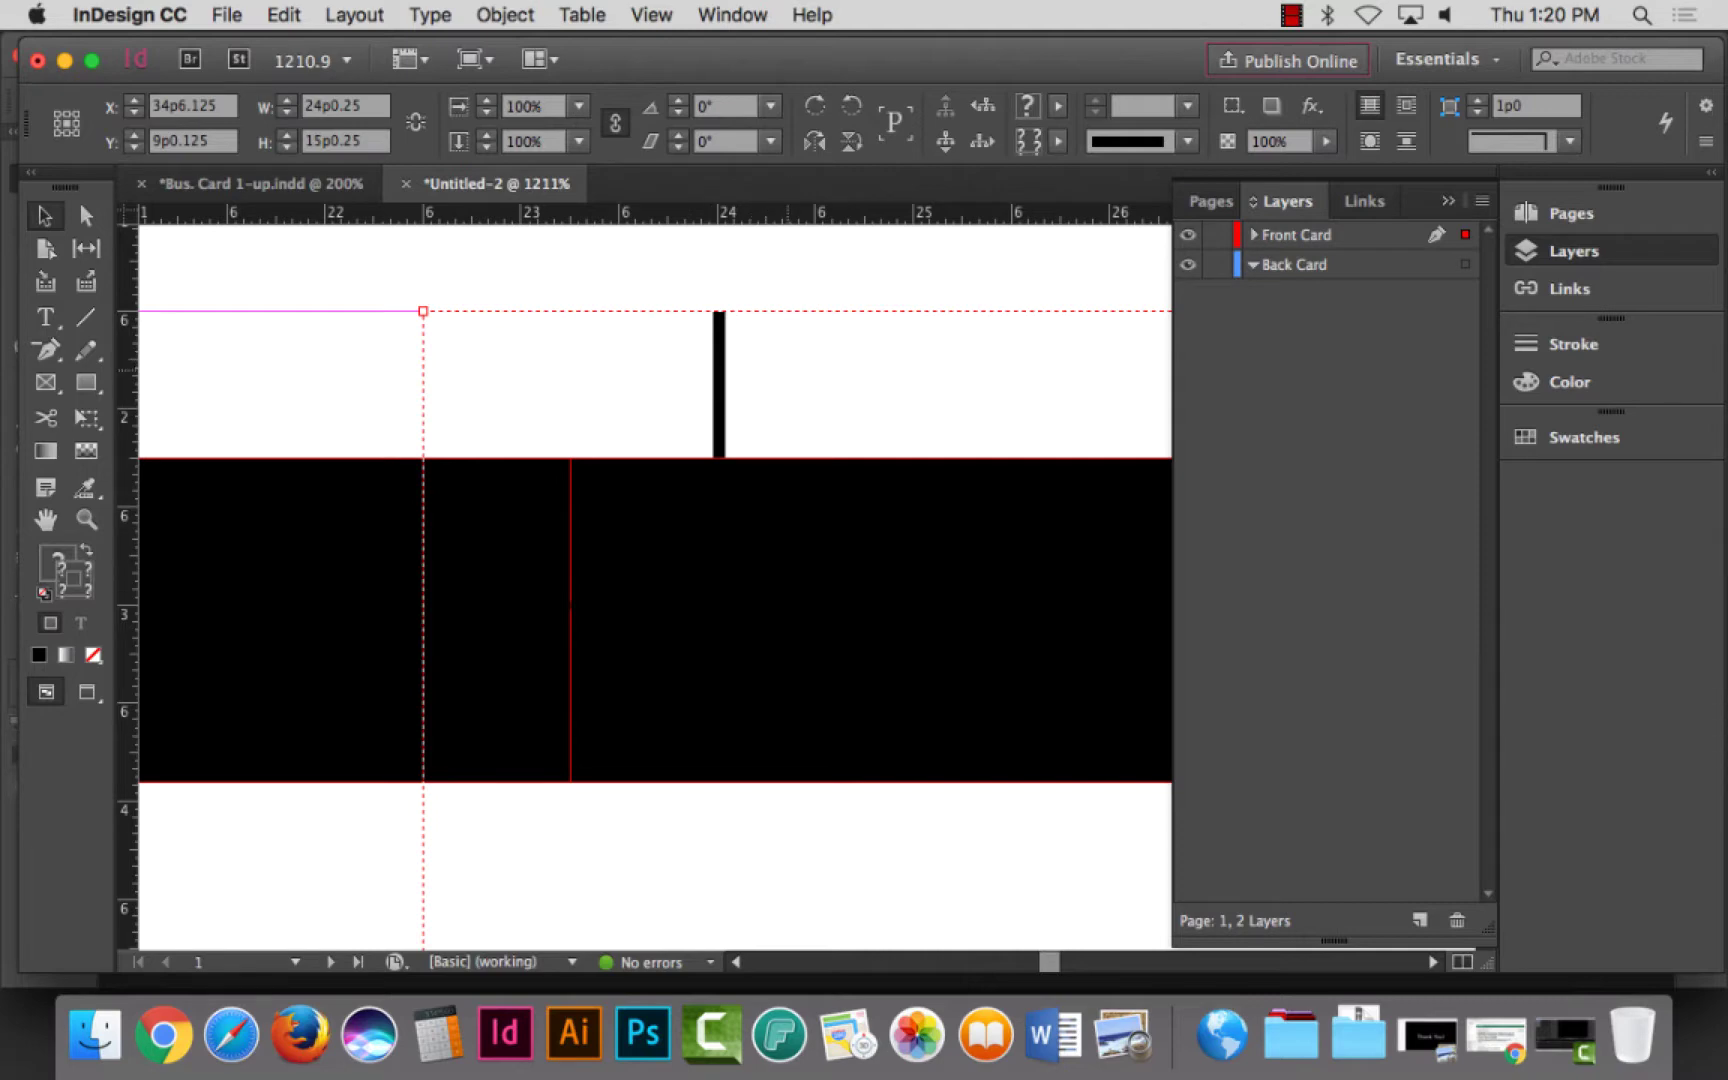
Step: Undo the card copy and duplicate the front card group again with Move, 21p0 horizontally and 0p0 vertically
{"action": "key", "text": "super+0"}
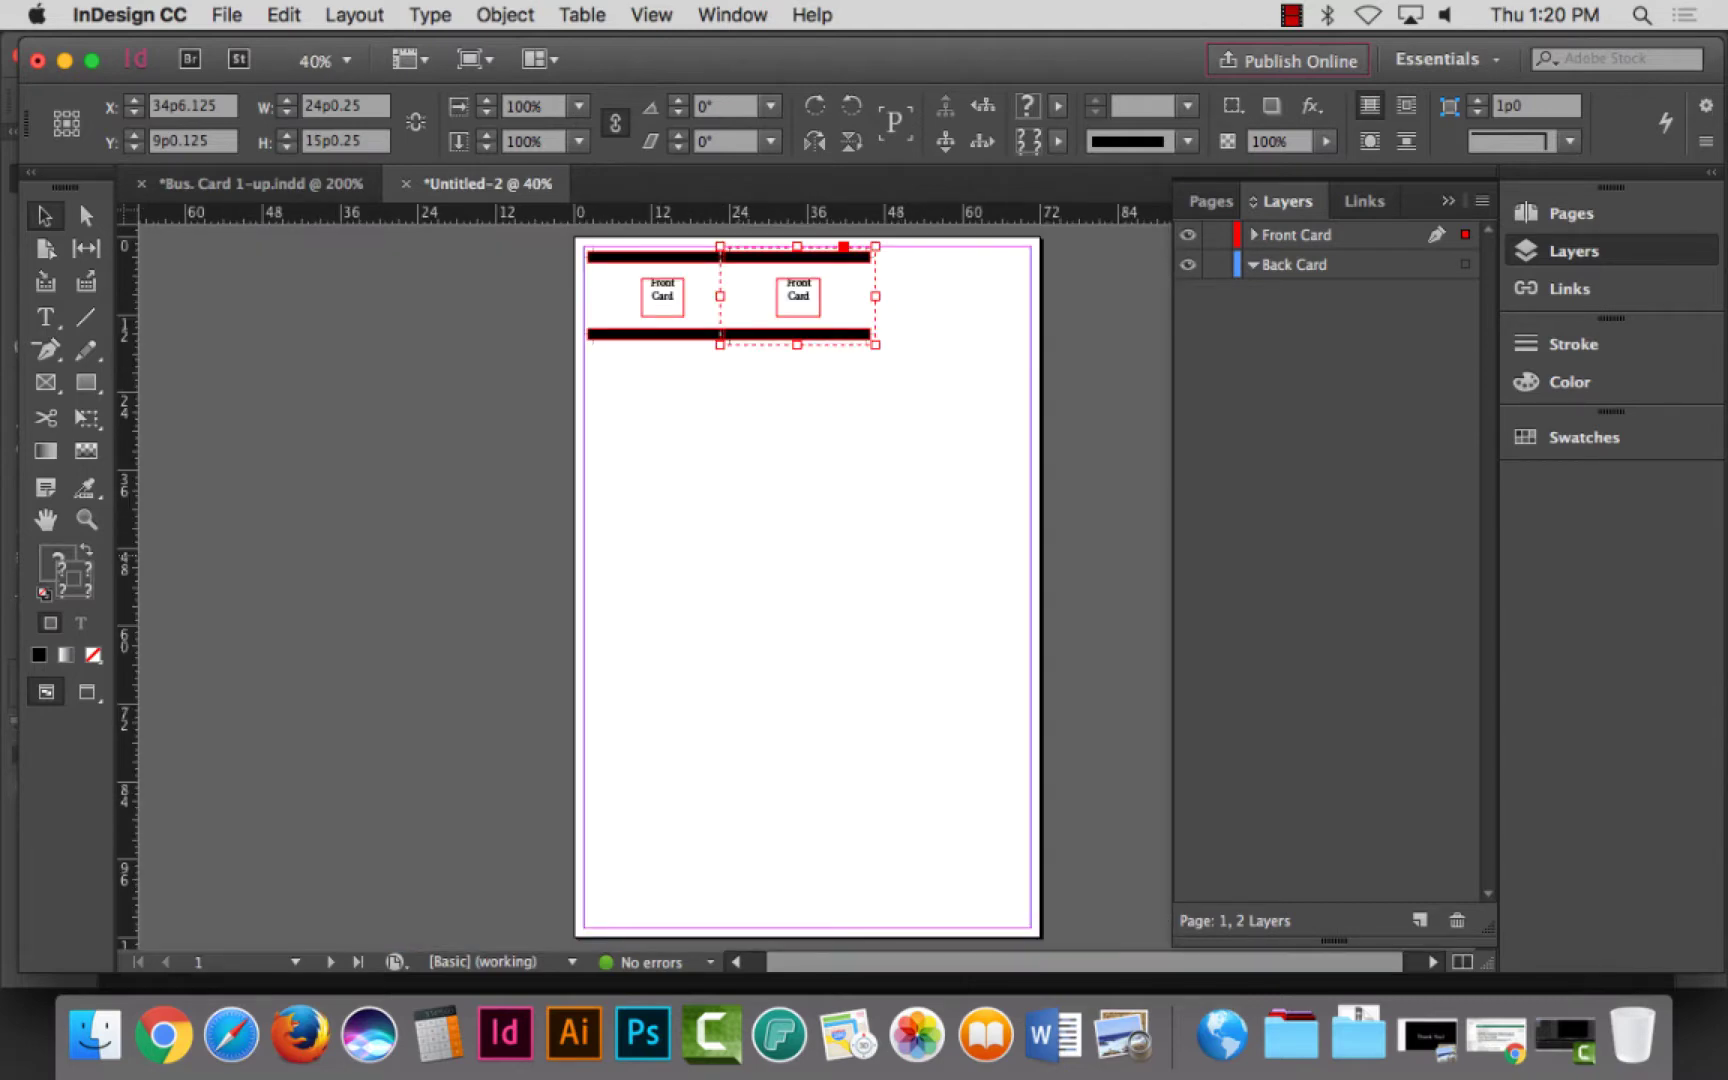
{"action": "key", "text": "super+z"}
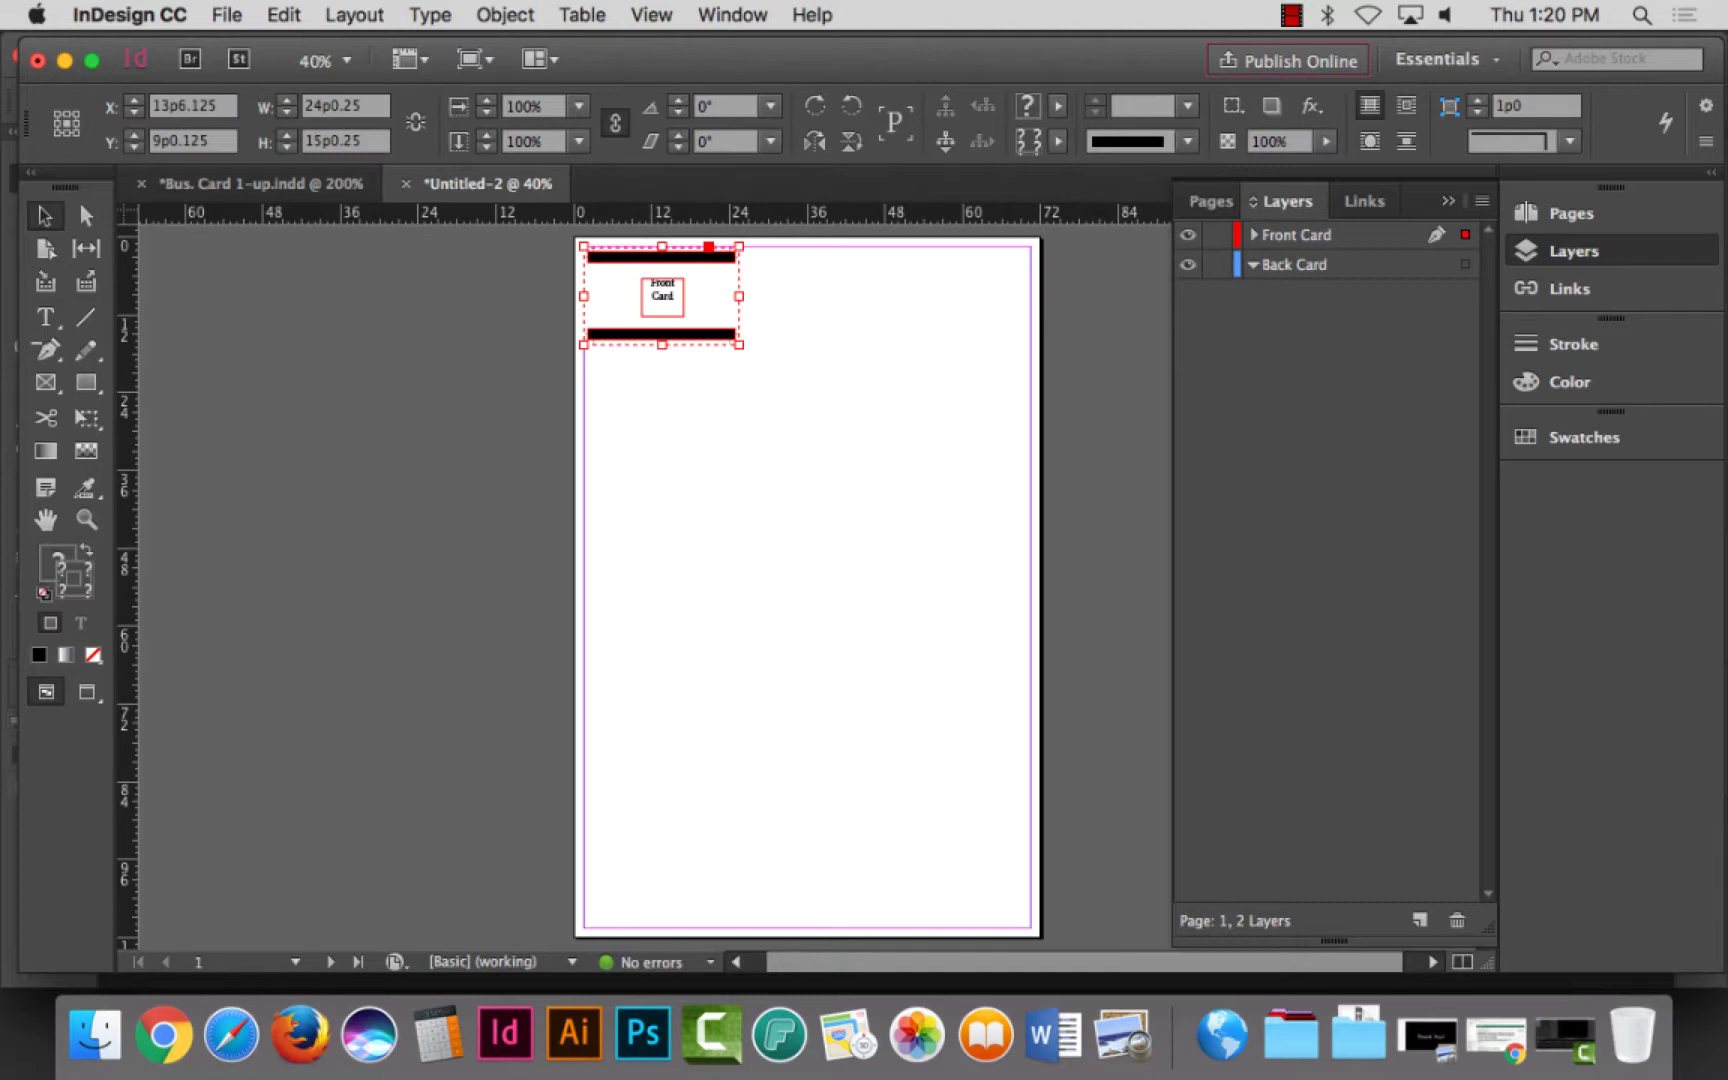
{"action": "left_click", "coordinate": [505, 14]}
{"action": "mouse_move", "coordinate": [600, 73]}
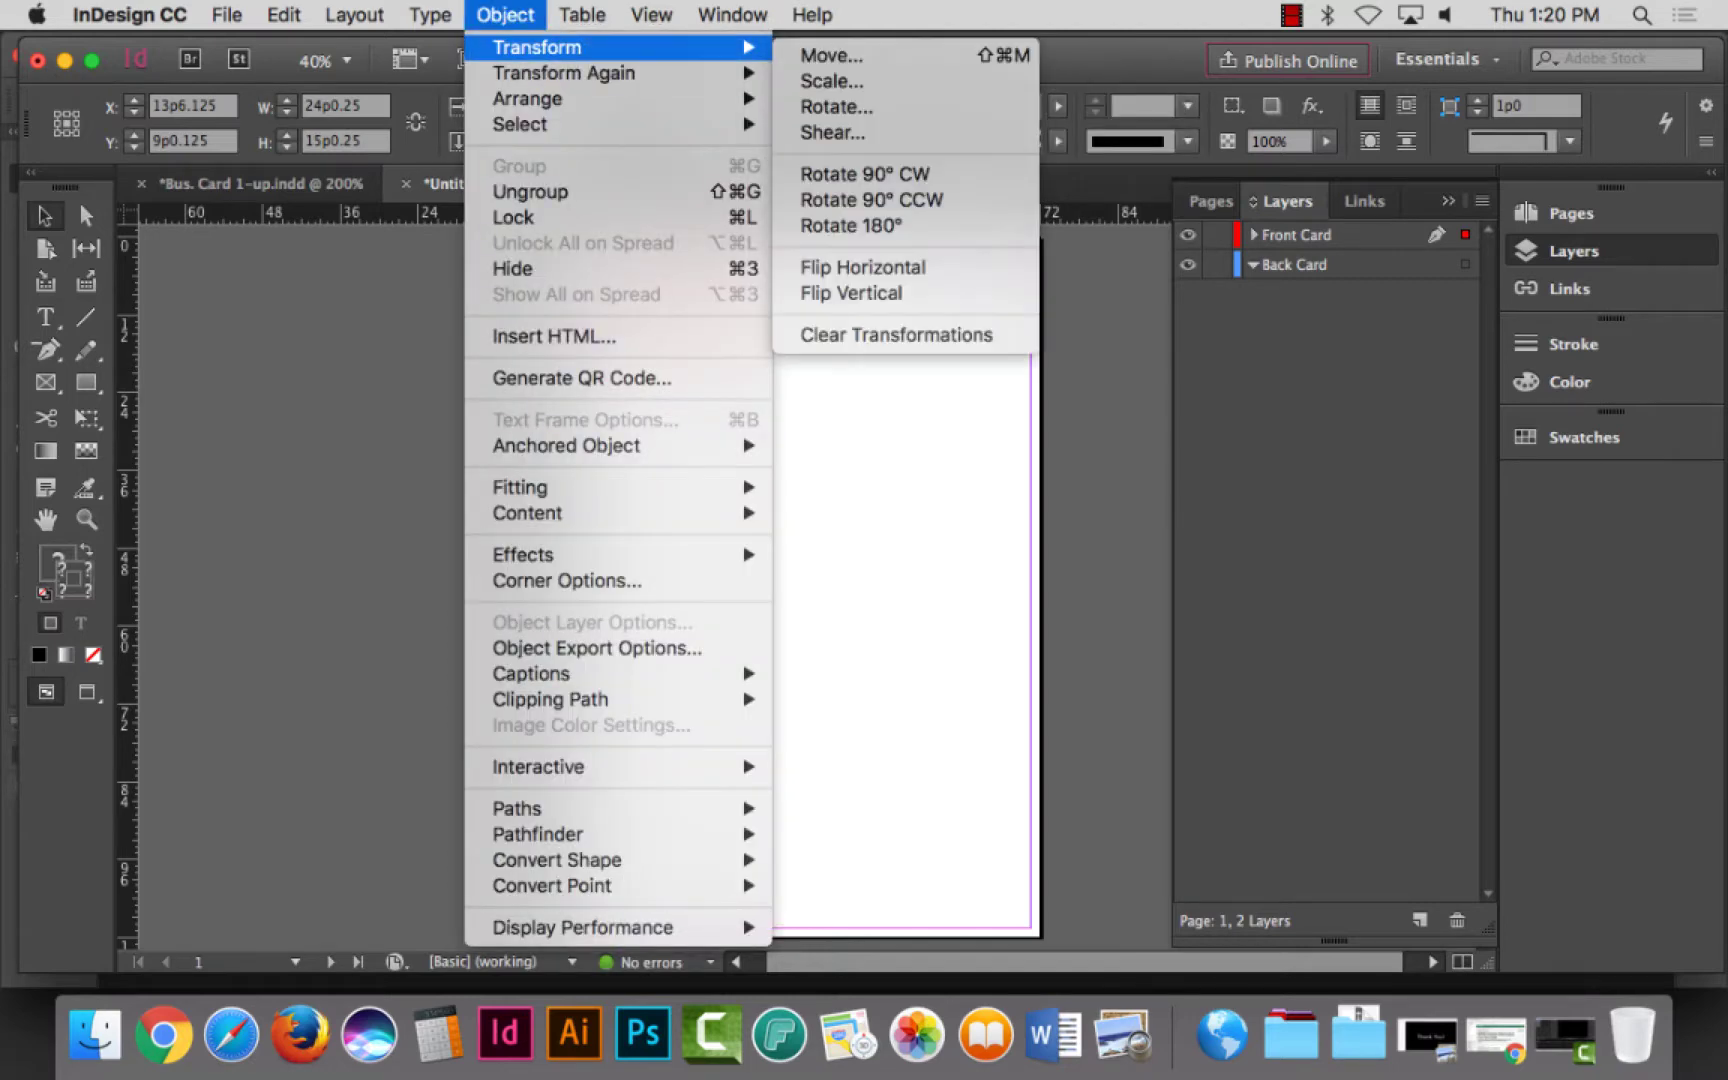
{"action": "left_click", "coordinate": [820, 48]}
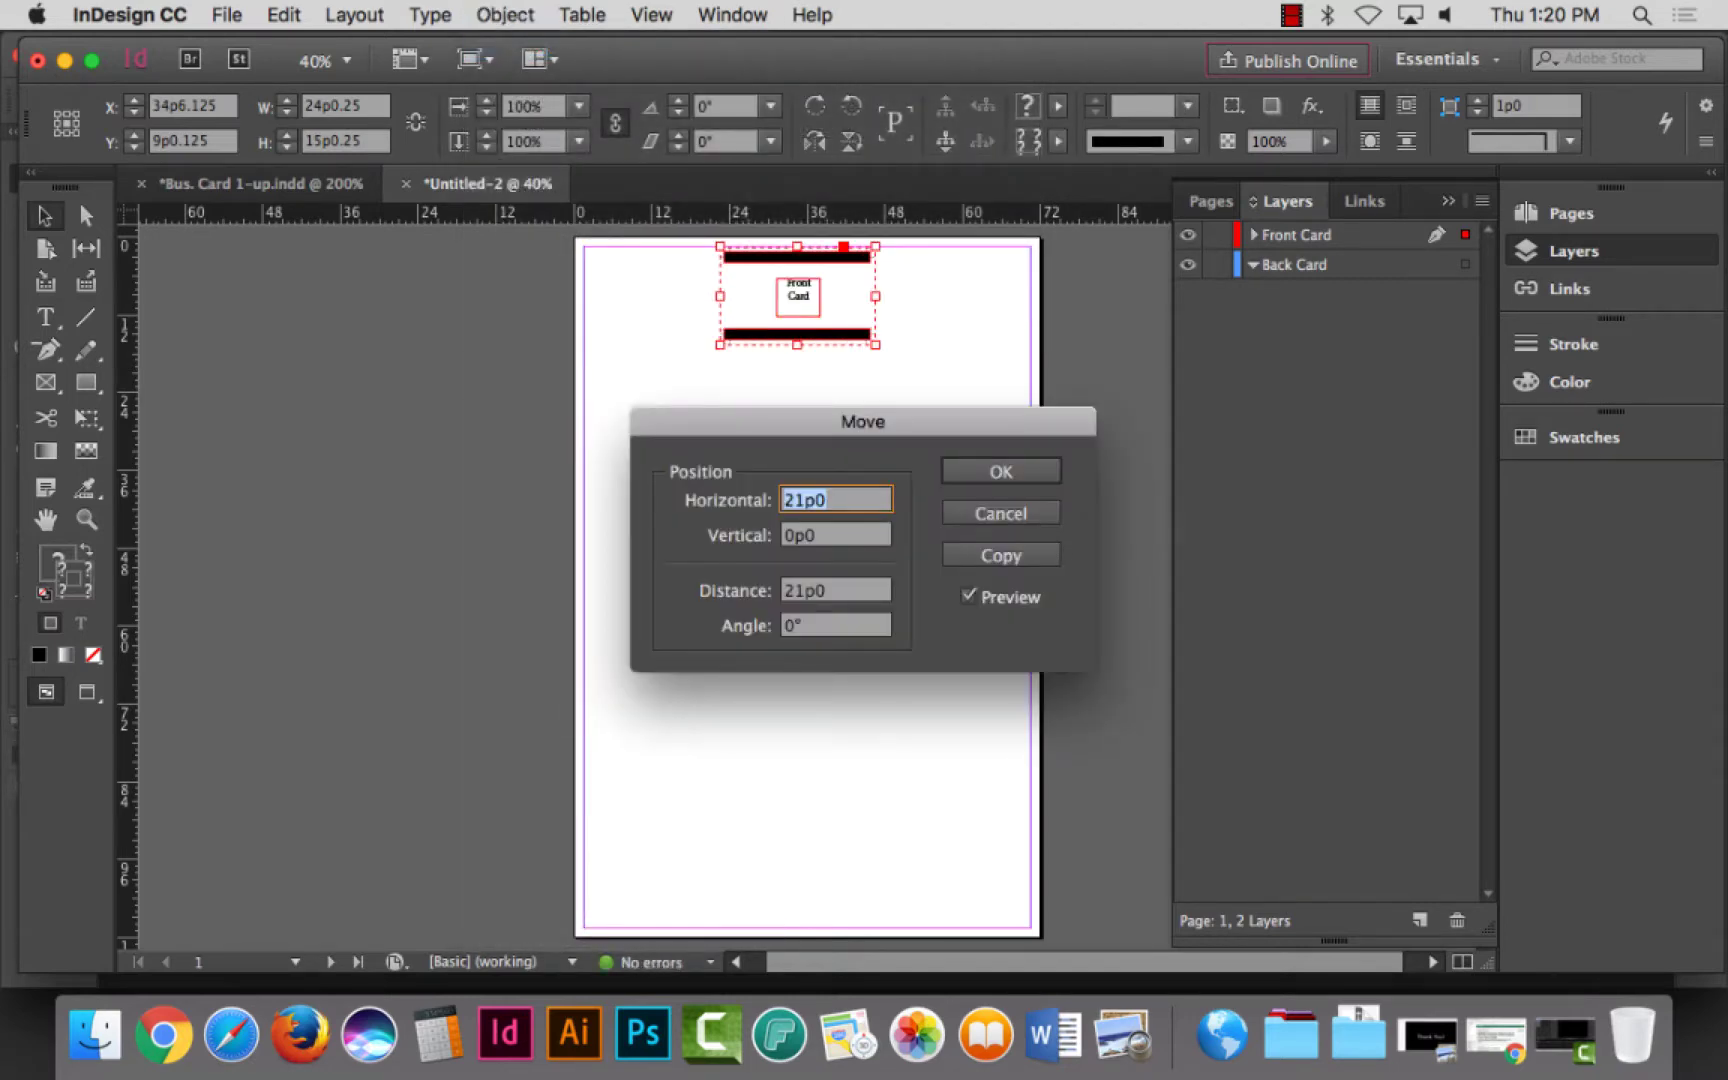
{"action": "left_click", "coordinate": [1001, 555]}
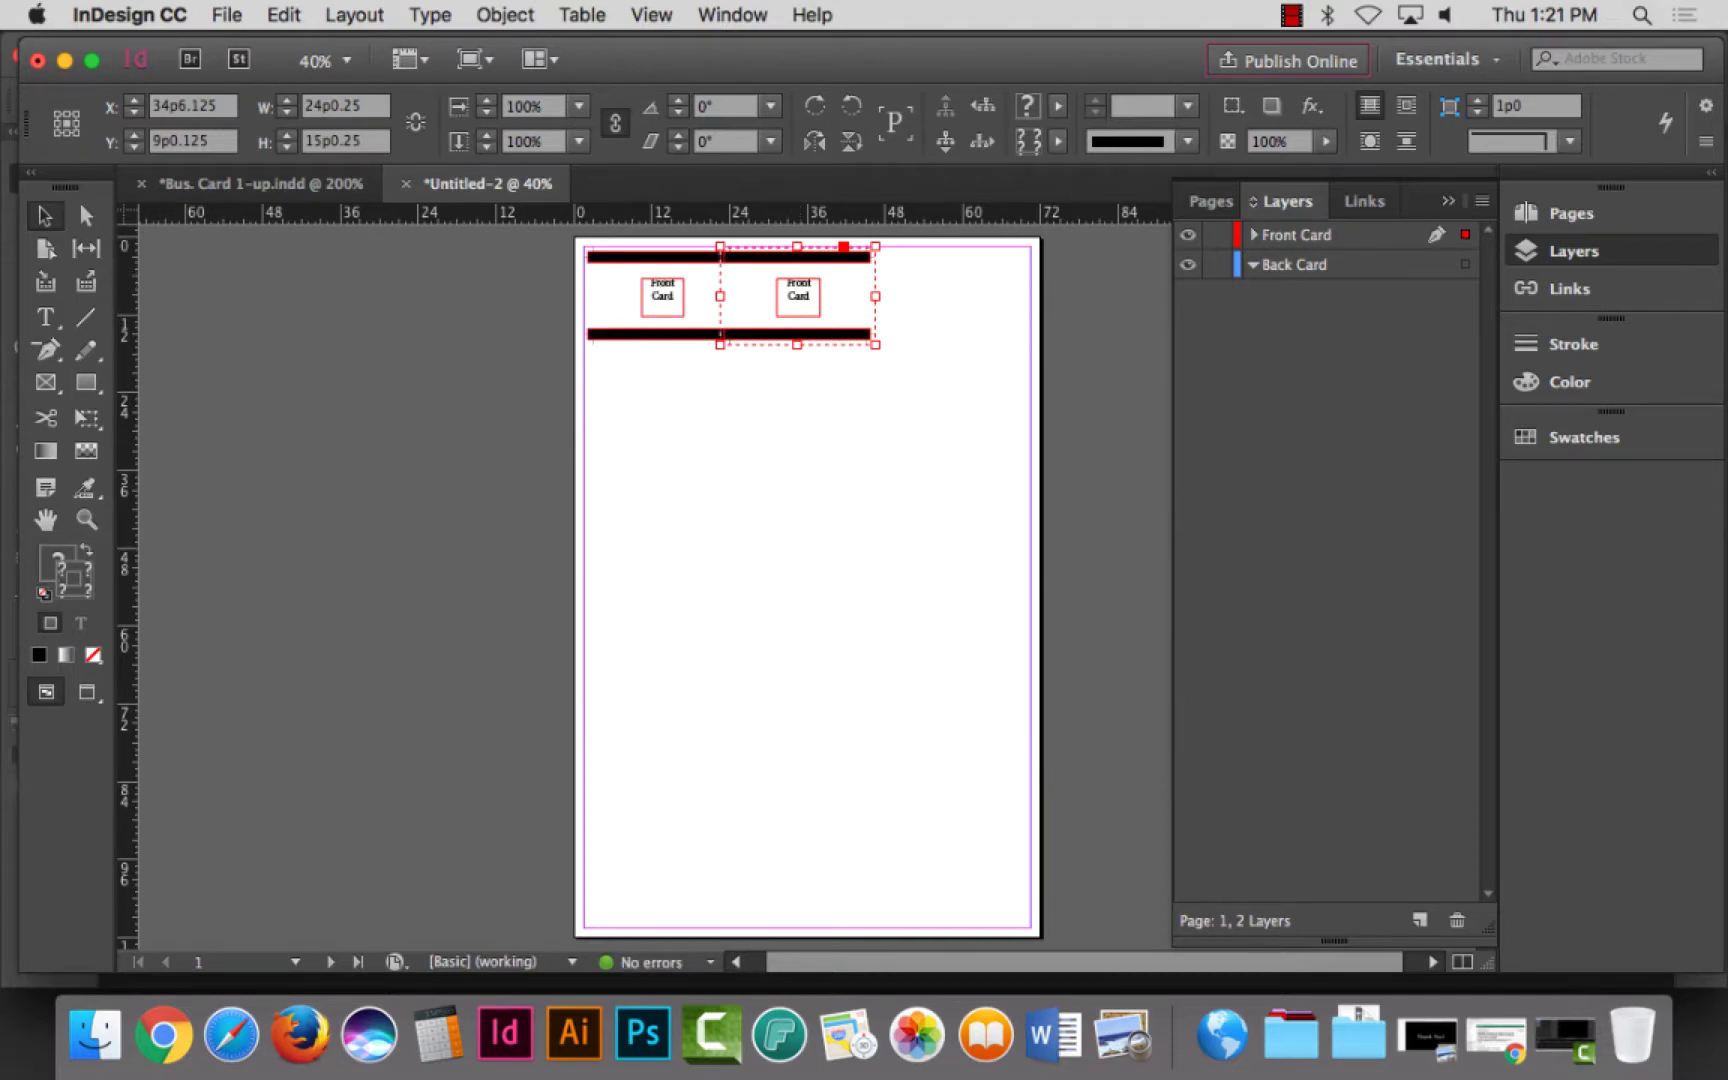
Step: Repeat the copy with Transform Sequence Again to add a third front card to the top row
{"action": "left_click", "coordinate": [505, 14]}
{"action": "mouse_move", "coordinate": [564, 73]}
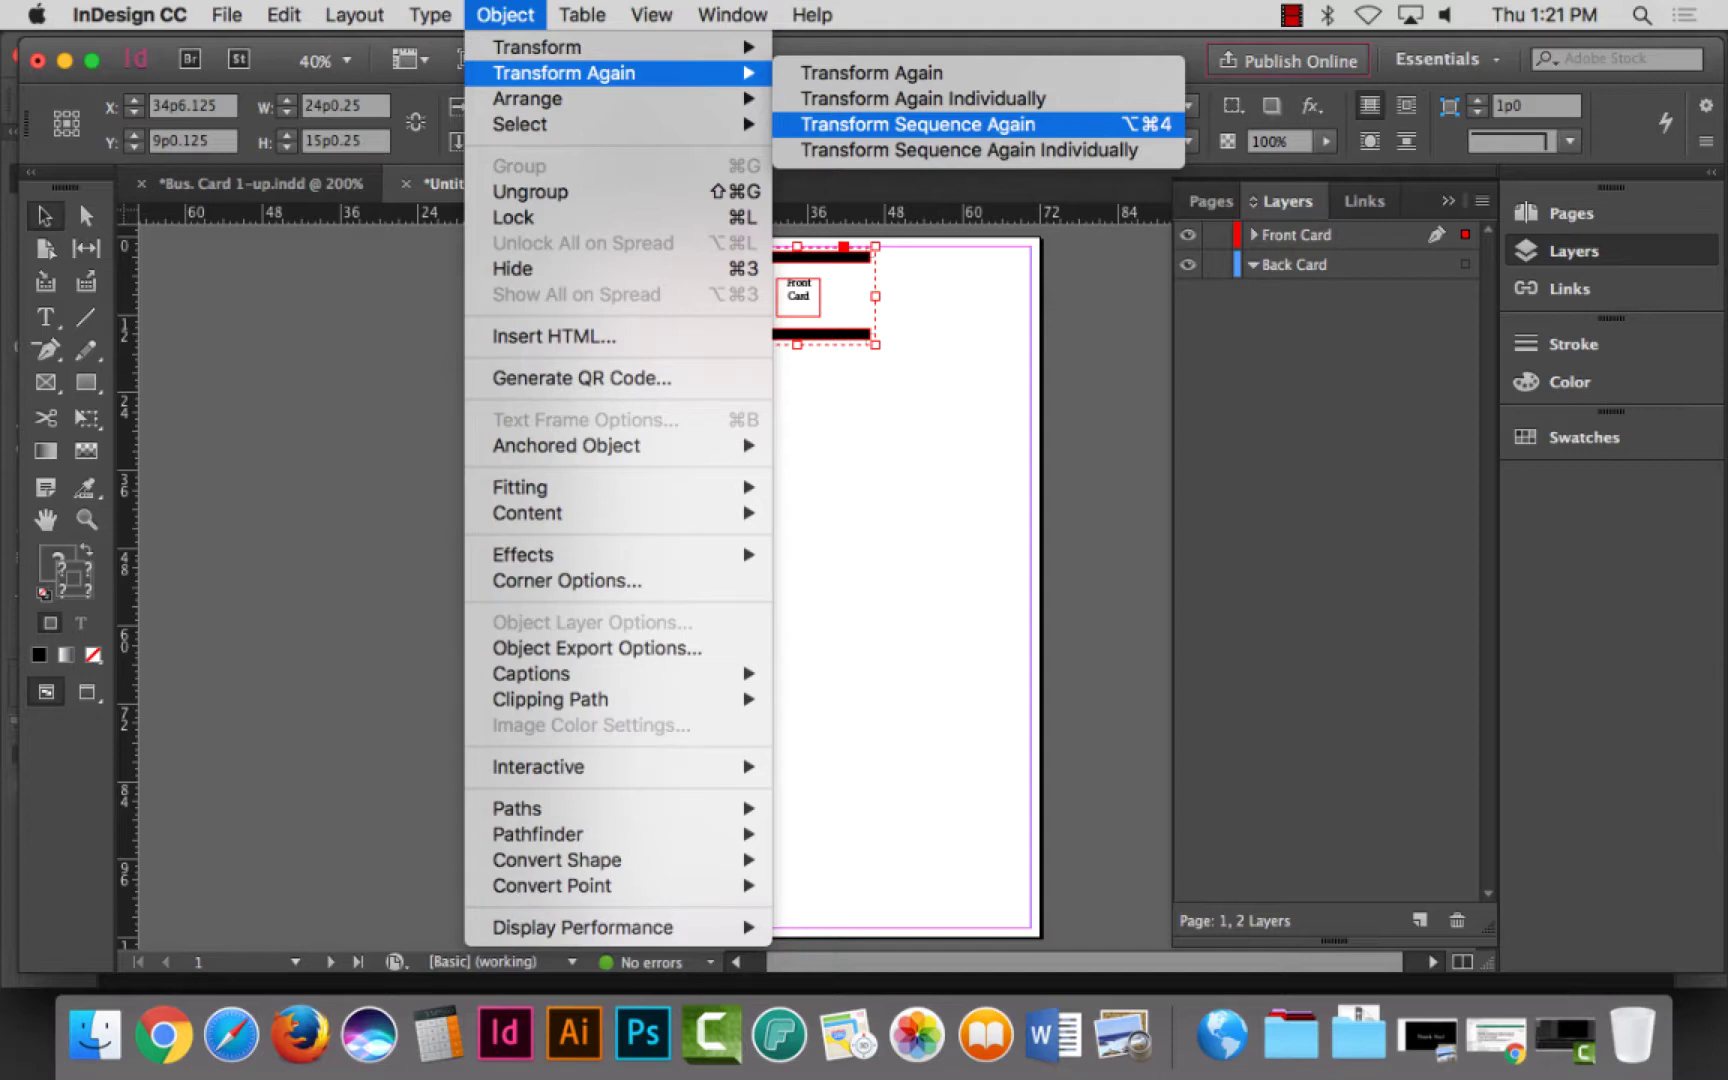
{"action": "left_click", "coordinate": [918, 124]}
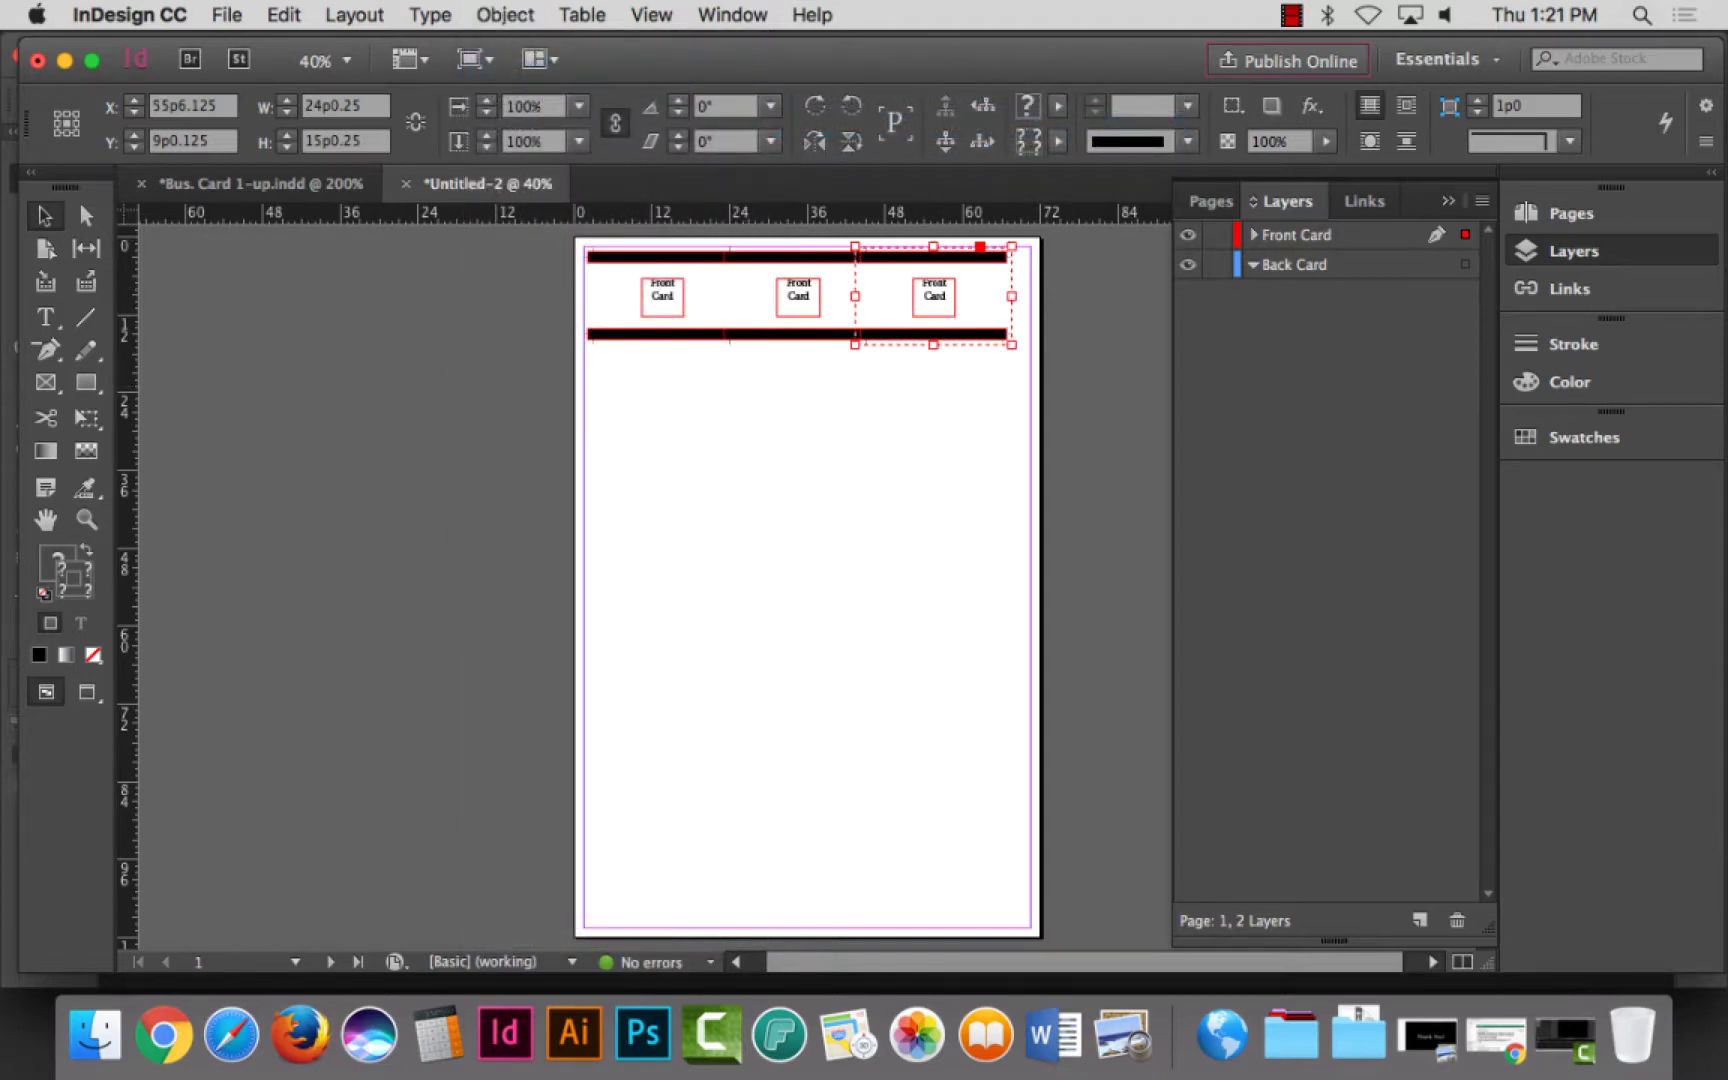
{"action": "key", "text": "z"}
{"action": "left_click_drag", "start_coordinate": [570, 252], "coordinate": [1091, 378]}
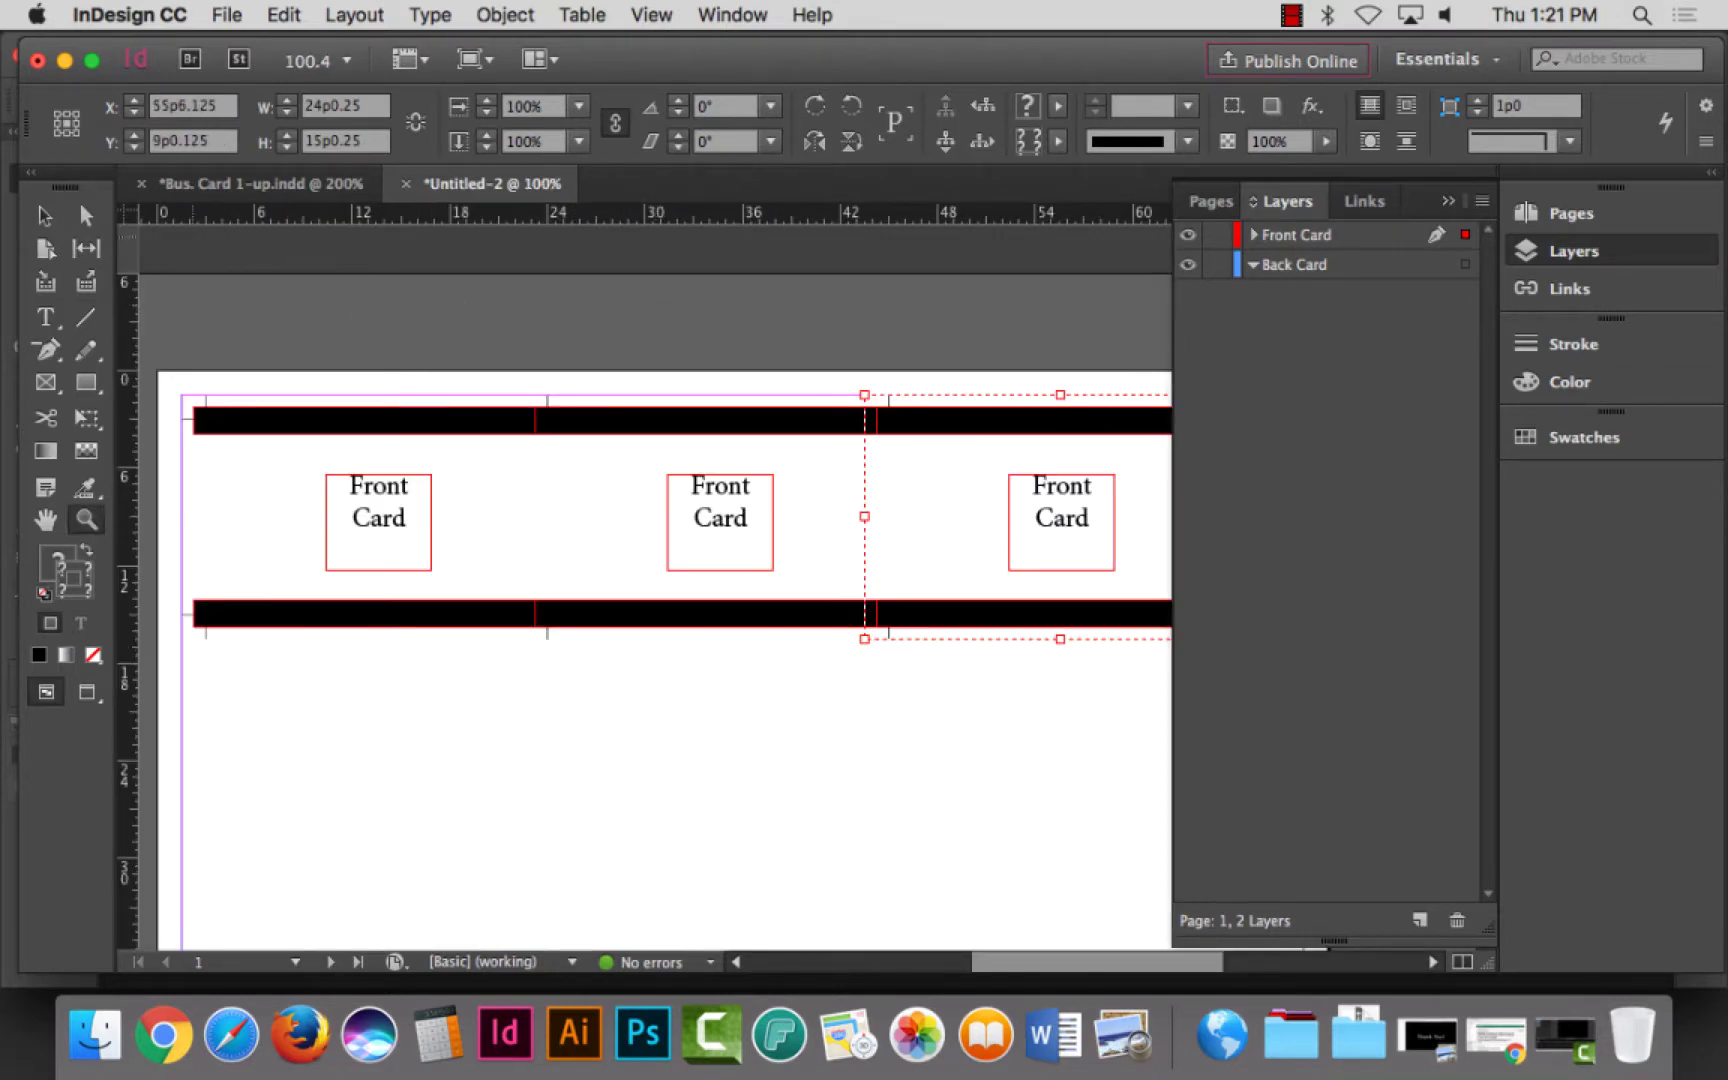
{"action": "key", "text": "v"}
{"action": "mouse_move", "coordinate": [799, 430]}
{"action": "left_mouse_down"}
{"action": "mouse_move", "coordinate": [218, 441]}
{"action": "mouse_move", "coordinate": [799, 430]}
{"action": "left_mouse_up"}
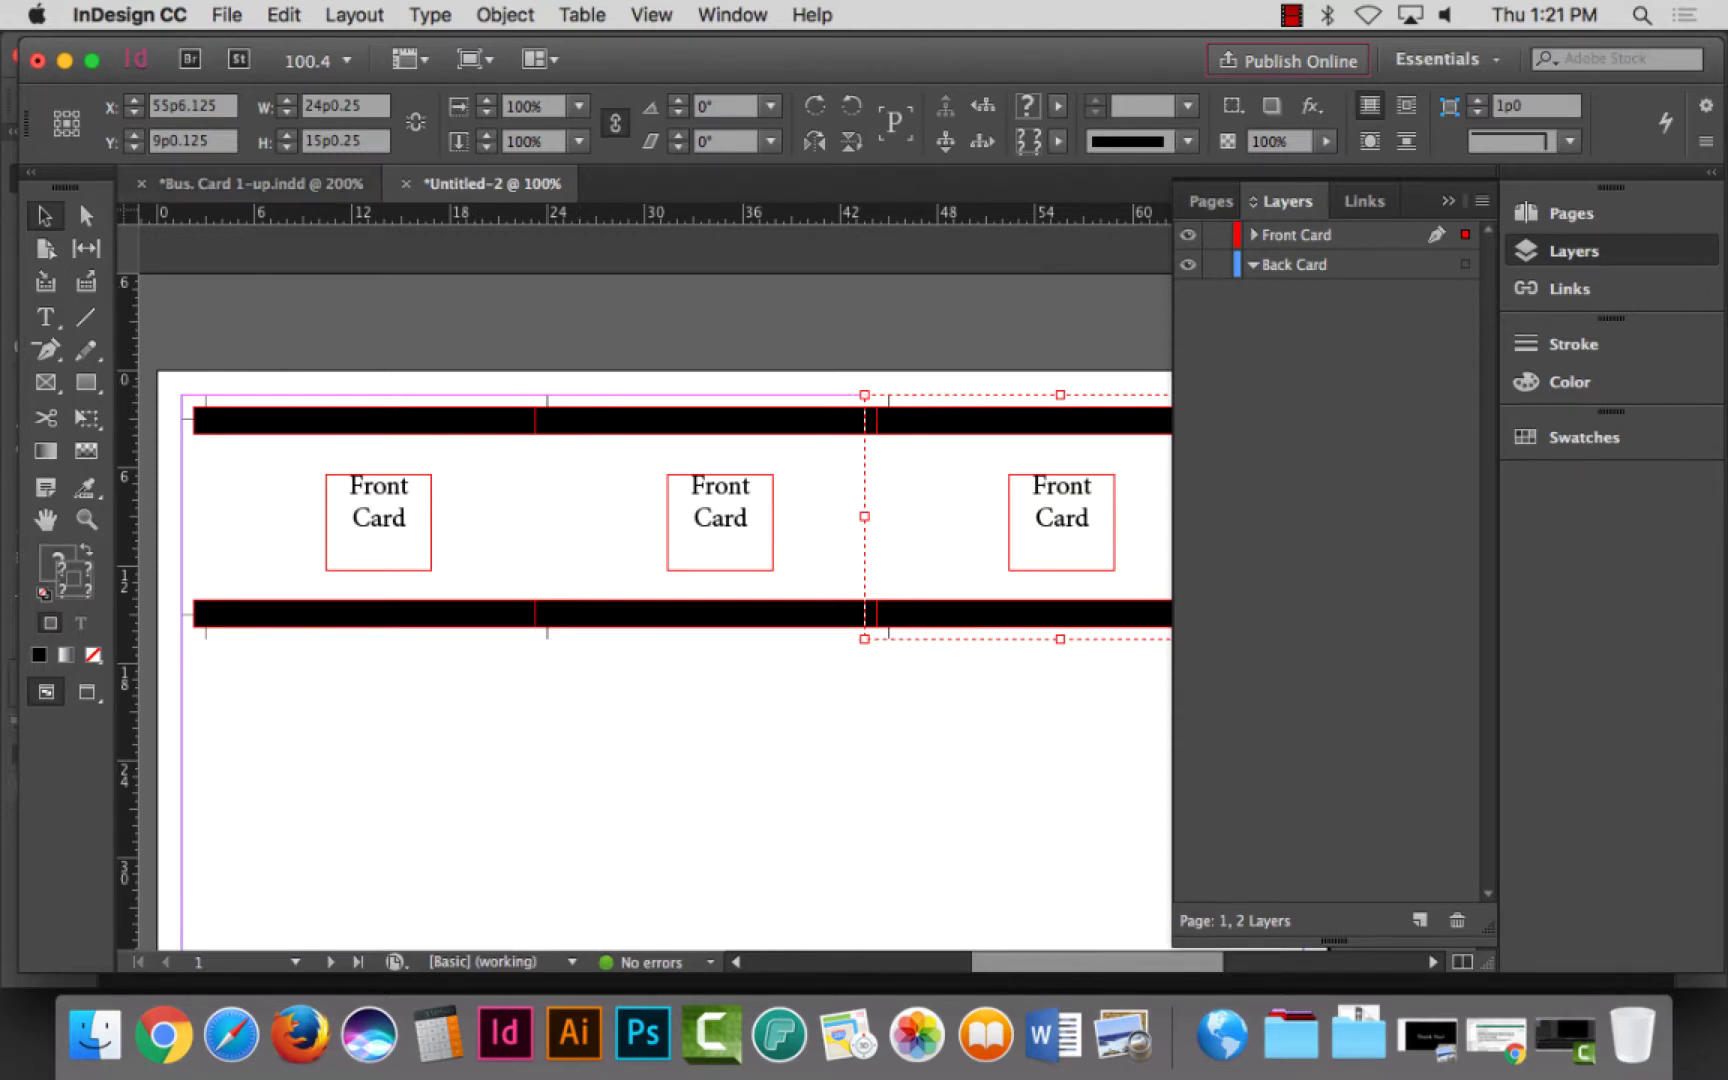
Step: In the Bus. Card 1-up document, give the front card's upper black bar a white-to-black gradient fill and no stroke
{"action": "left_click", "coordinate": [260, 183]}
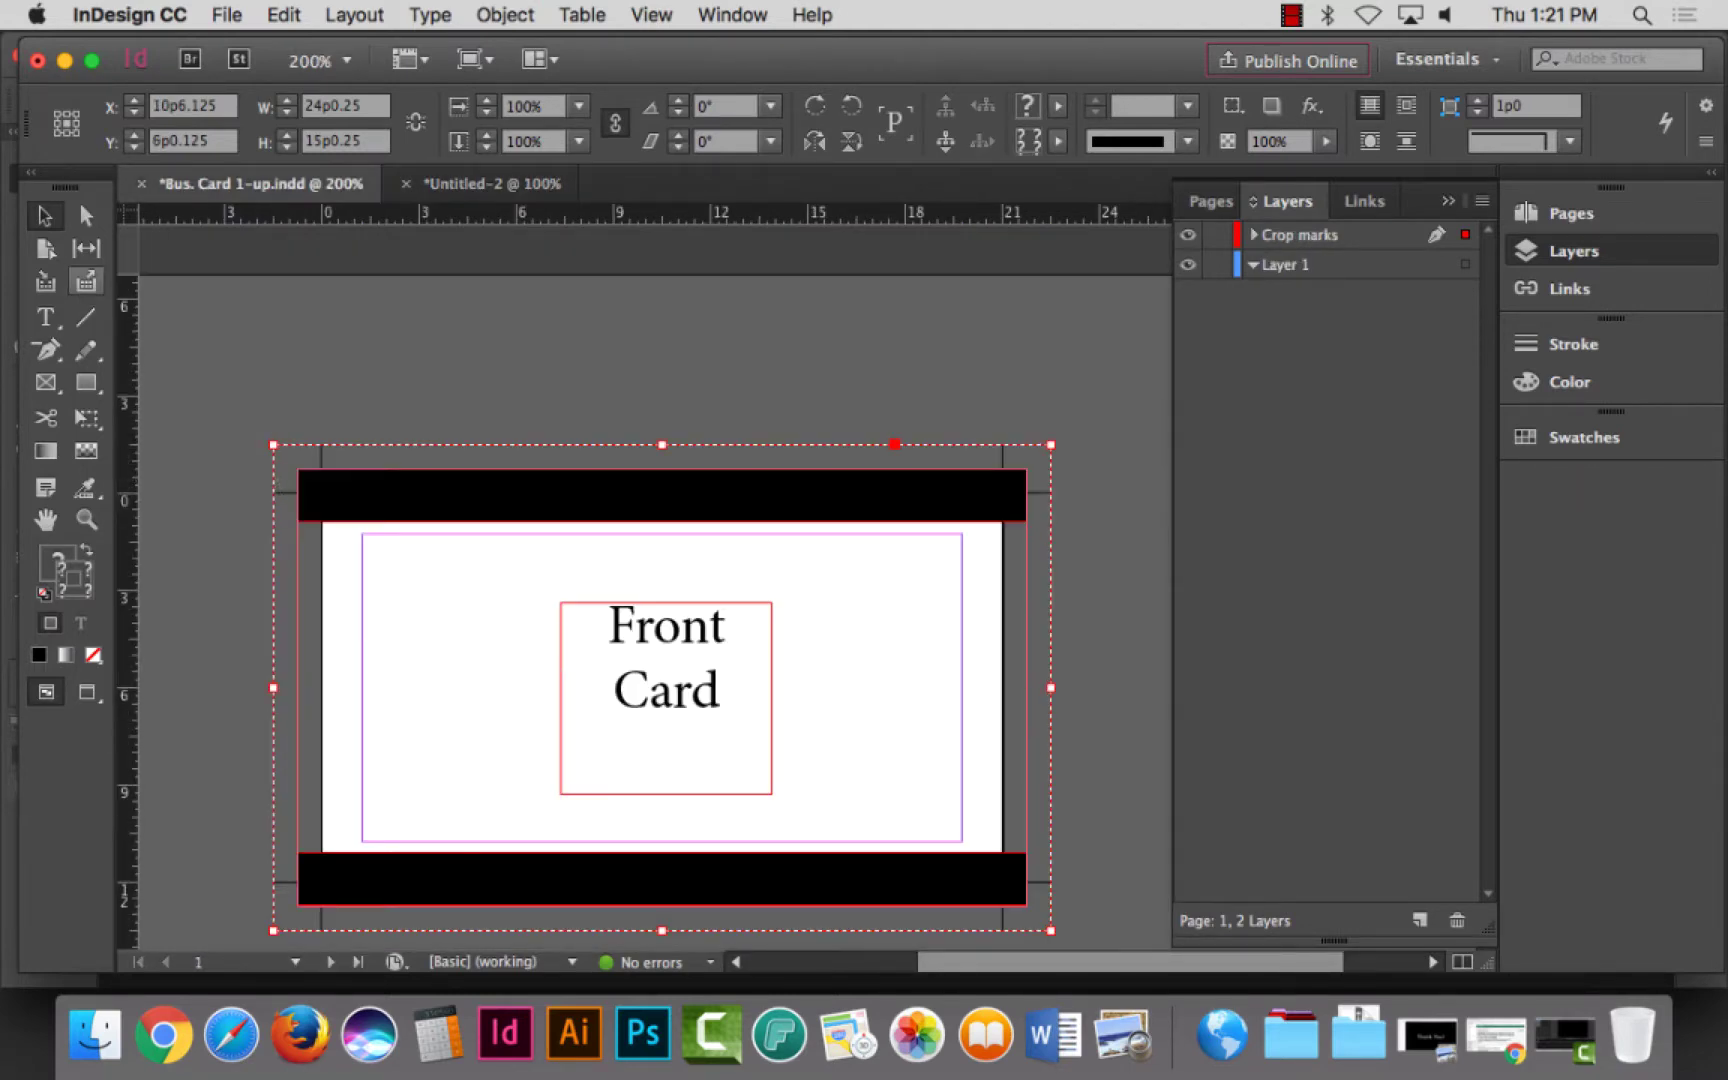
{"action": "left_click", "coordinate": [86, 215]}
{"action": "left_click", "coordinate": [400, 505]}
{"action": "key", "text": "Escape"}
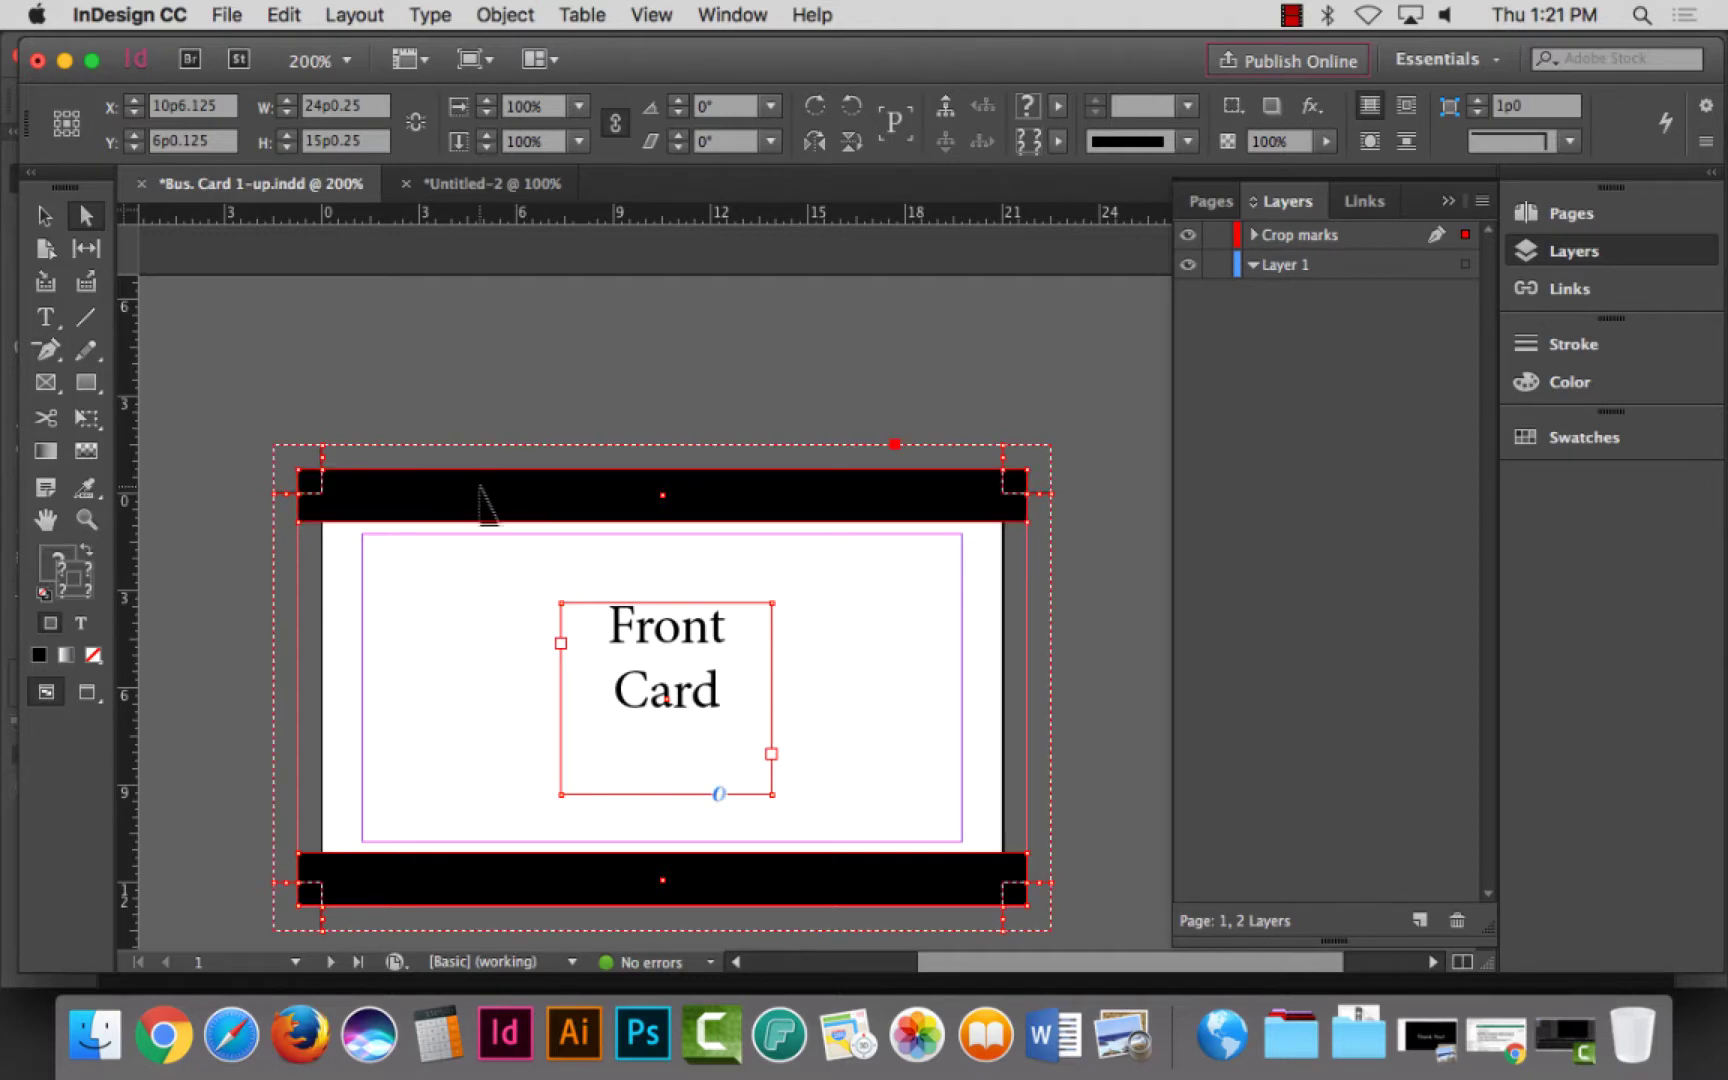
{"action": "key", "text": "v"}
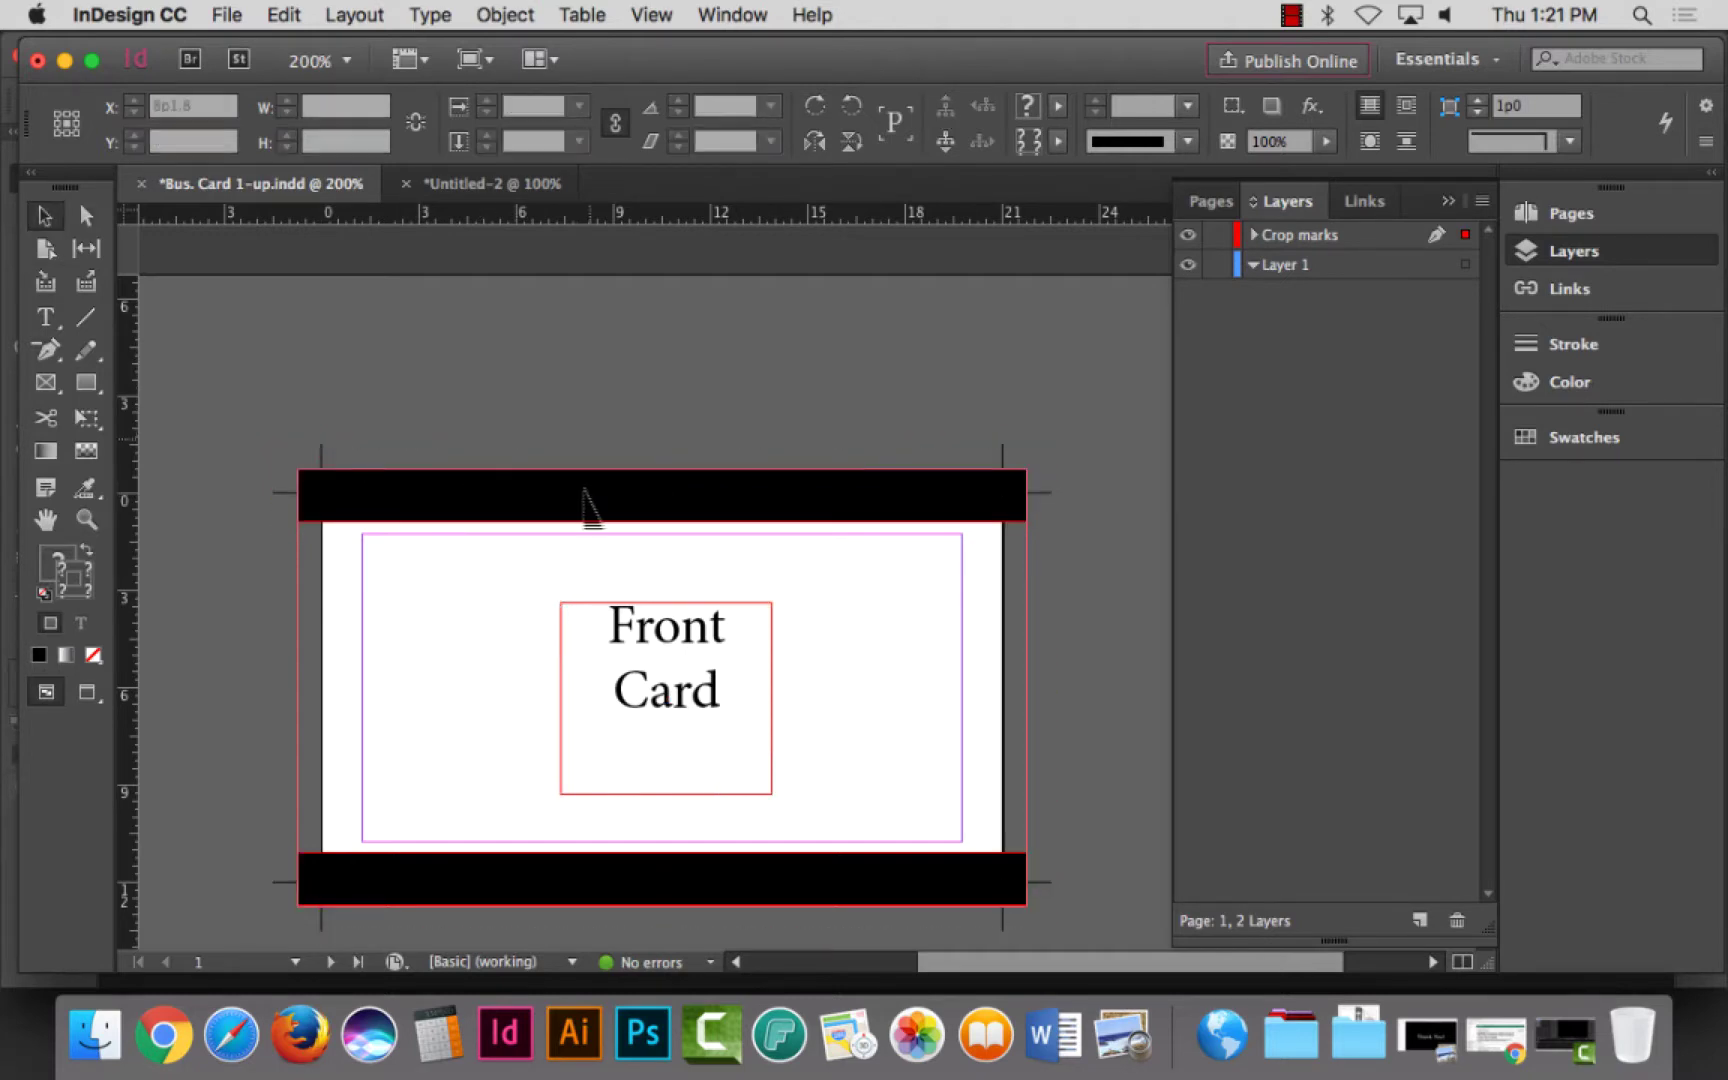
{"action": "double_click", "coordinate": [559, 501]}
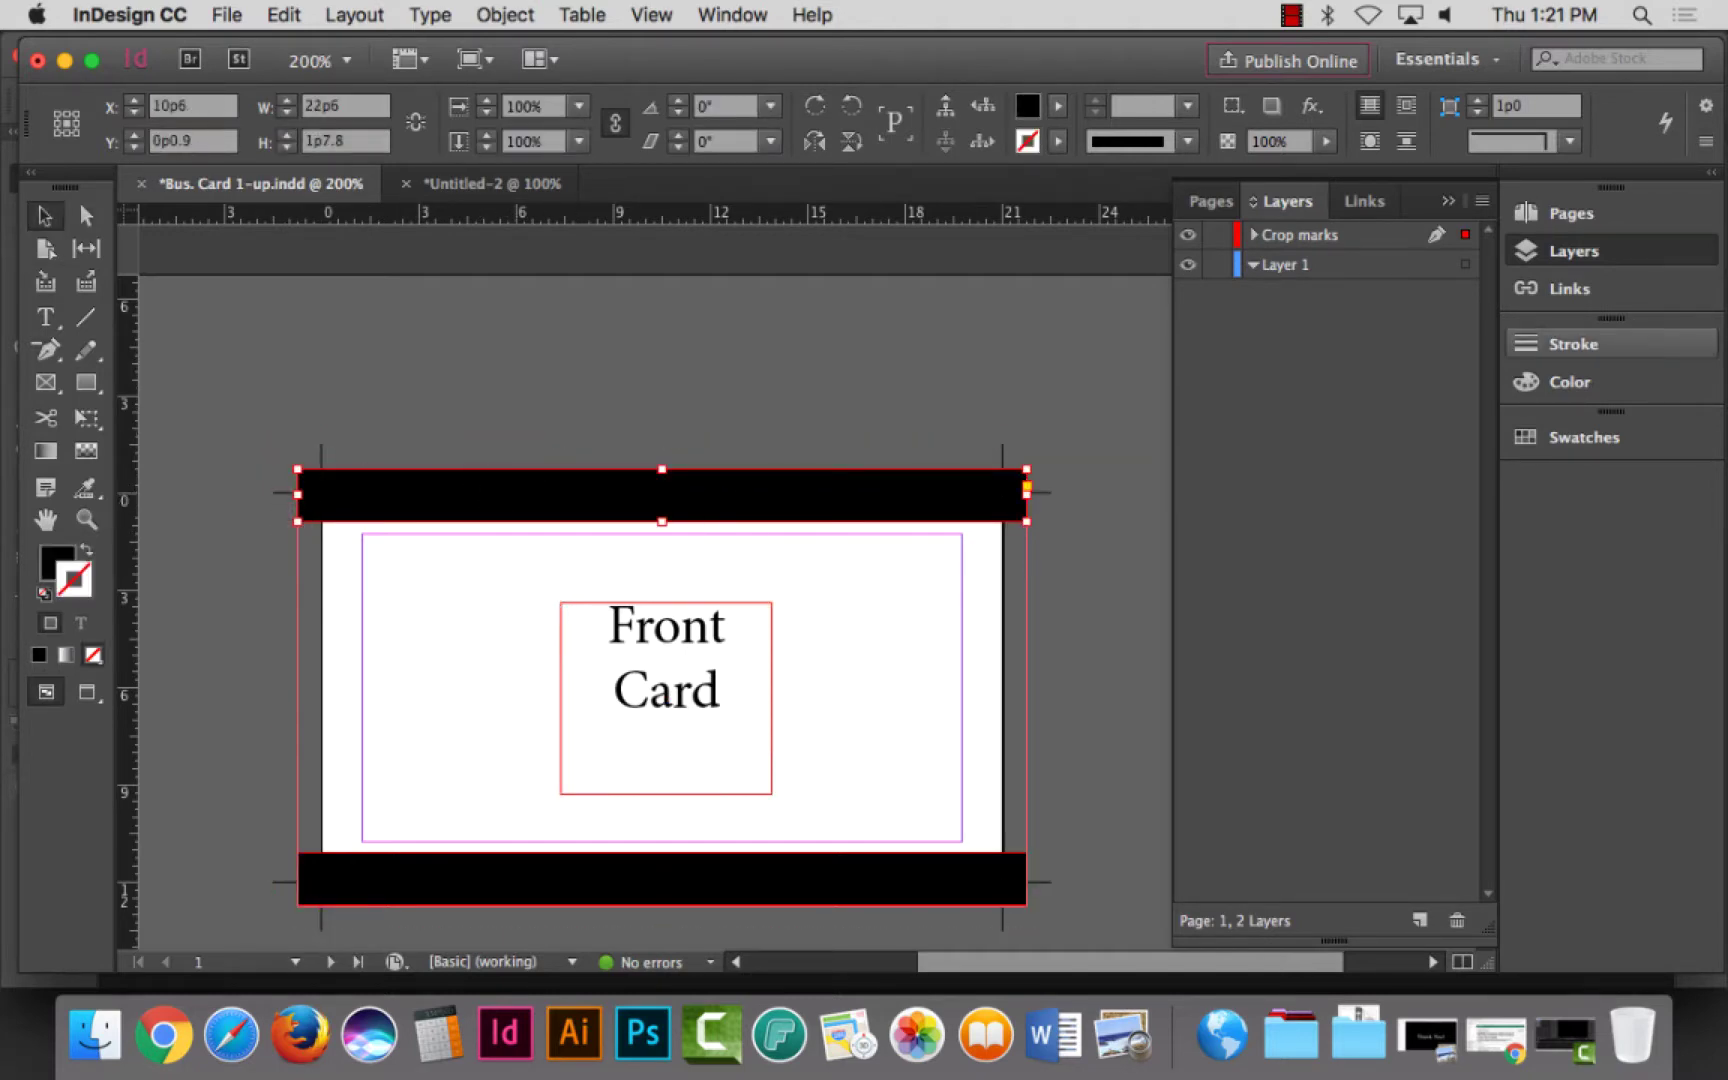
{"action": "left_click", "coordinate": [65, 655]}
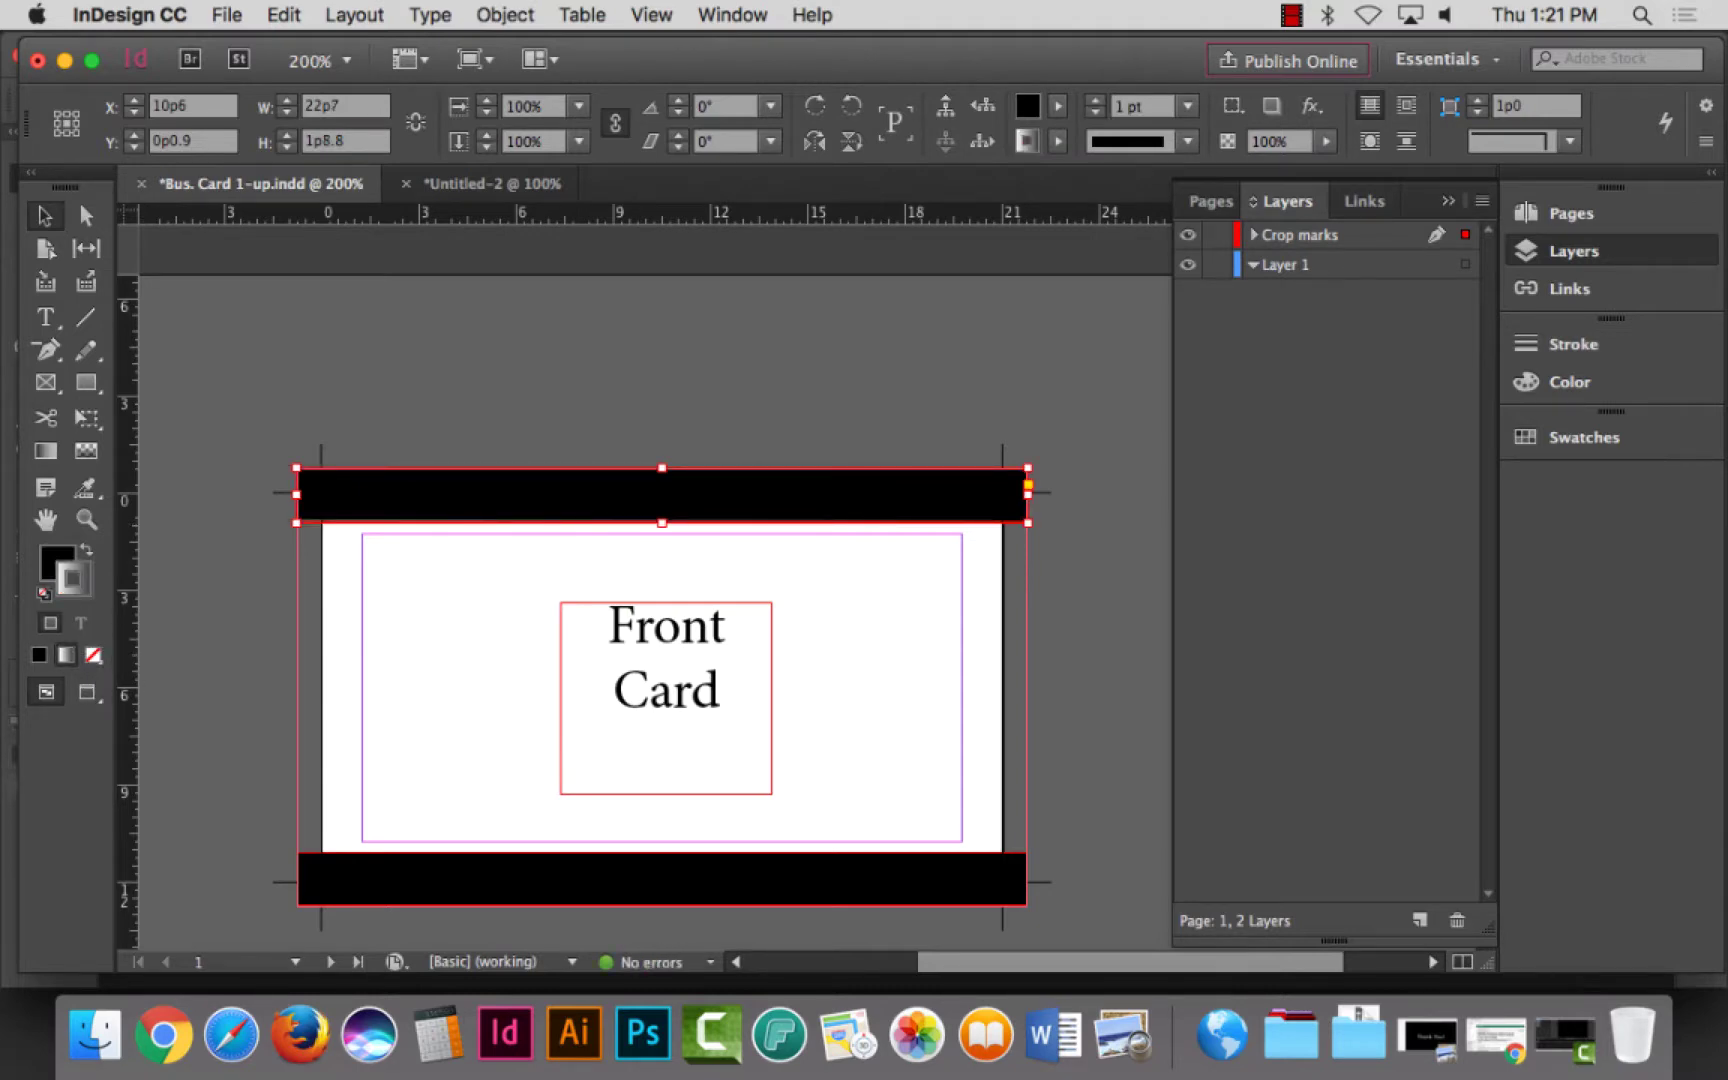
{"action": "left_click", "coordinate": [87, 549]}
{"action": "left_click", "coordinate": [93, 655]}
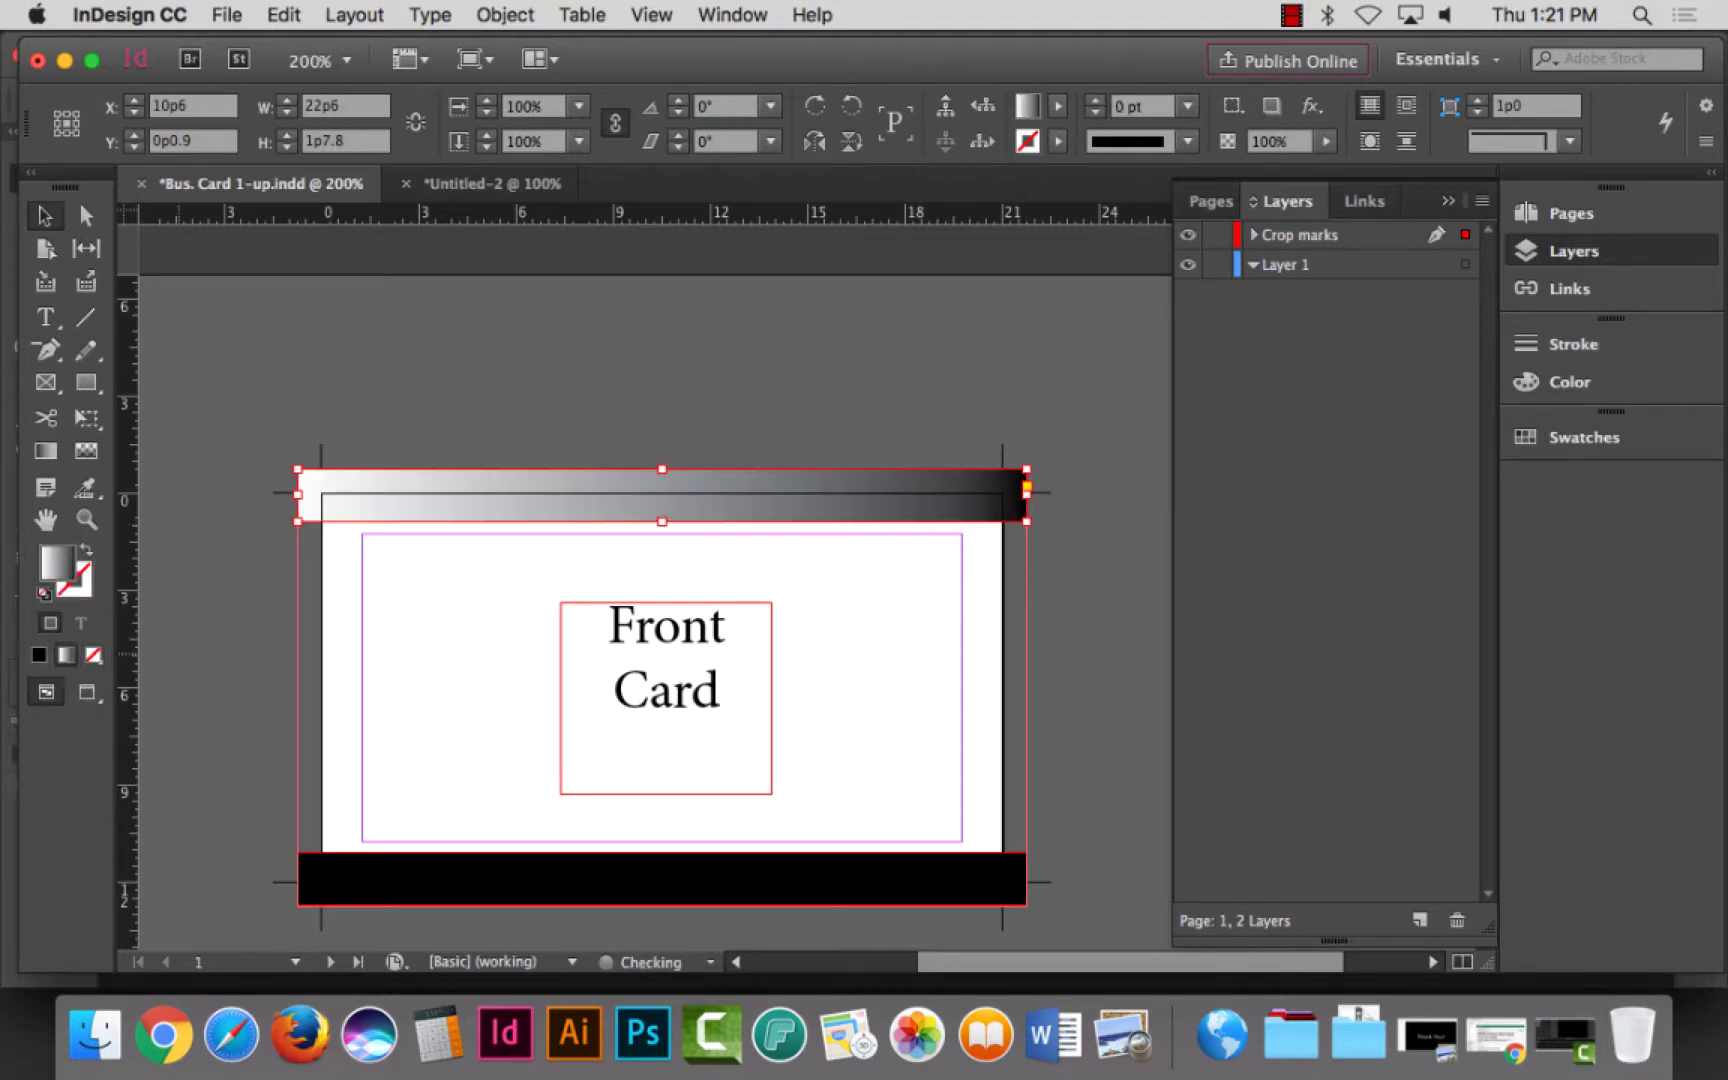
Step: Apply the same gradient fill to the front card's lower black bar and deselect it
{"action": "left_click", "coordinate": [455, 885]}
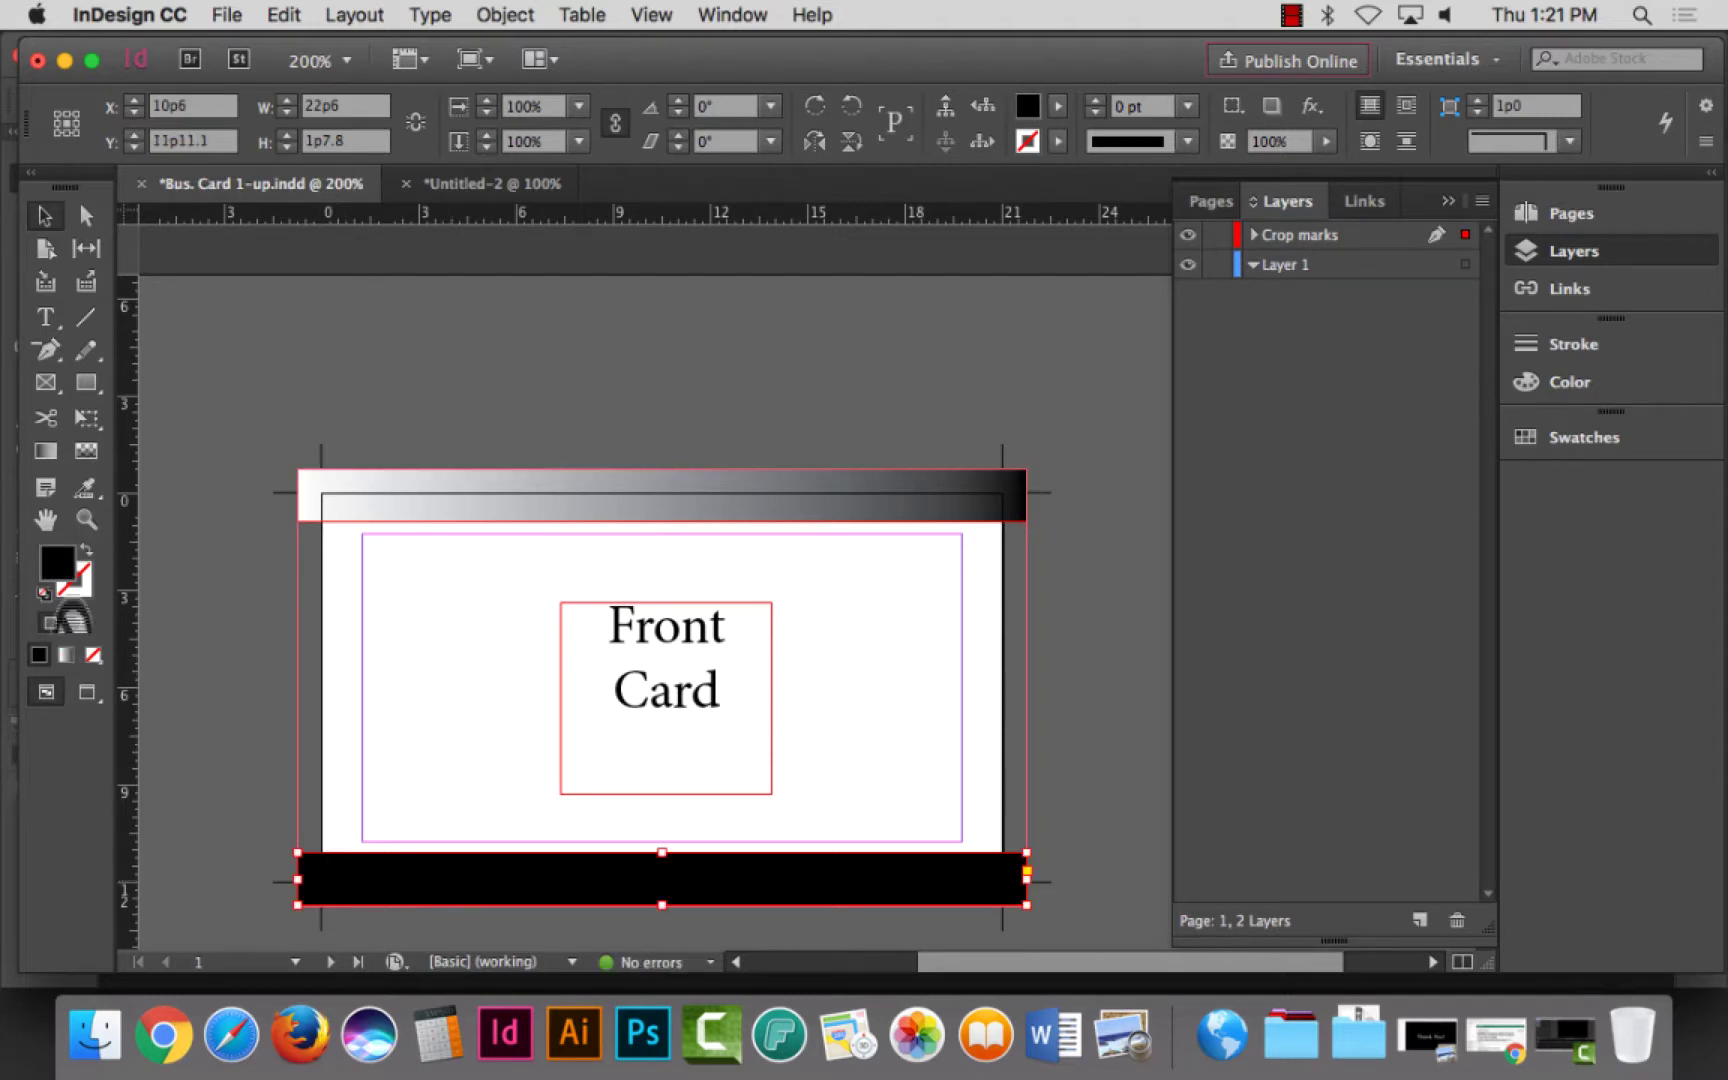
{"action": "key", "text": "period"}
{"action": "key", "text": "super+shift+a"}
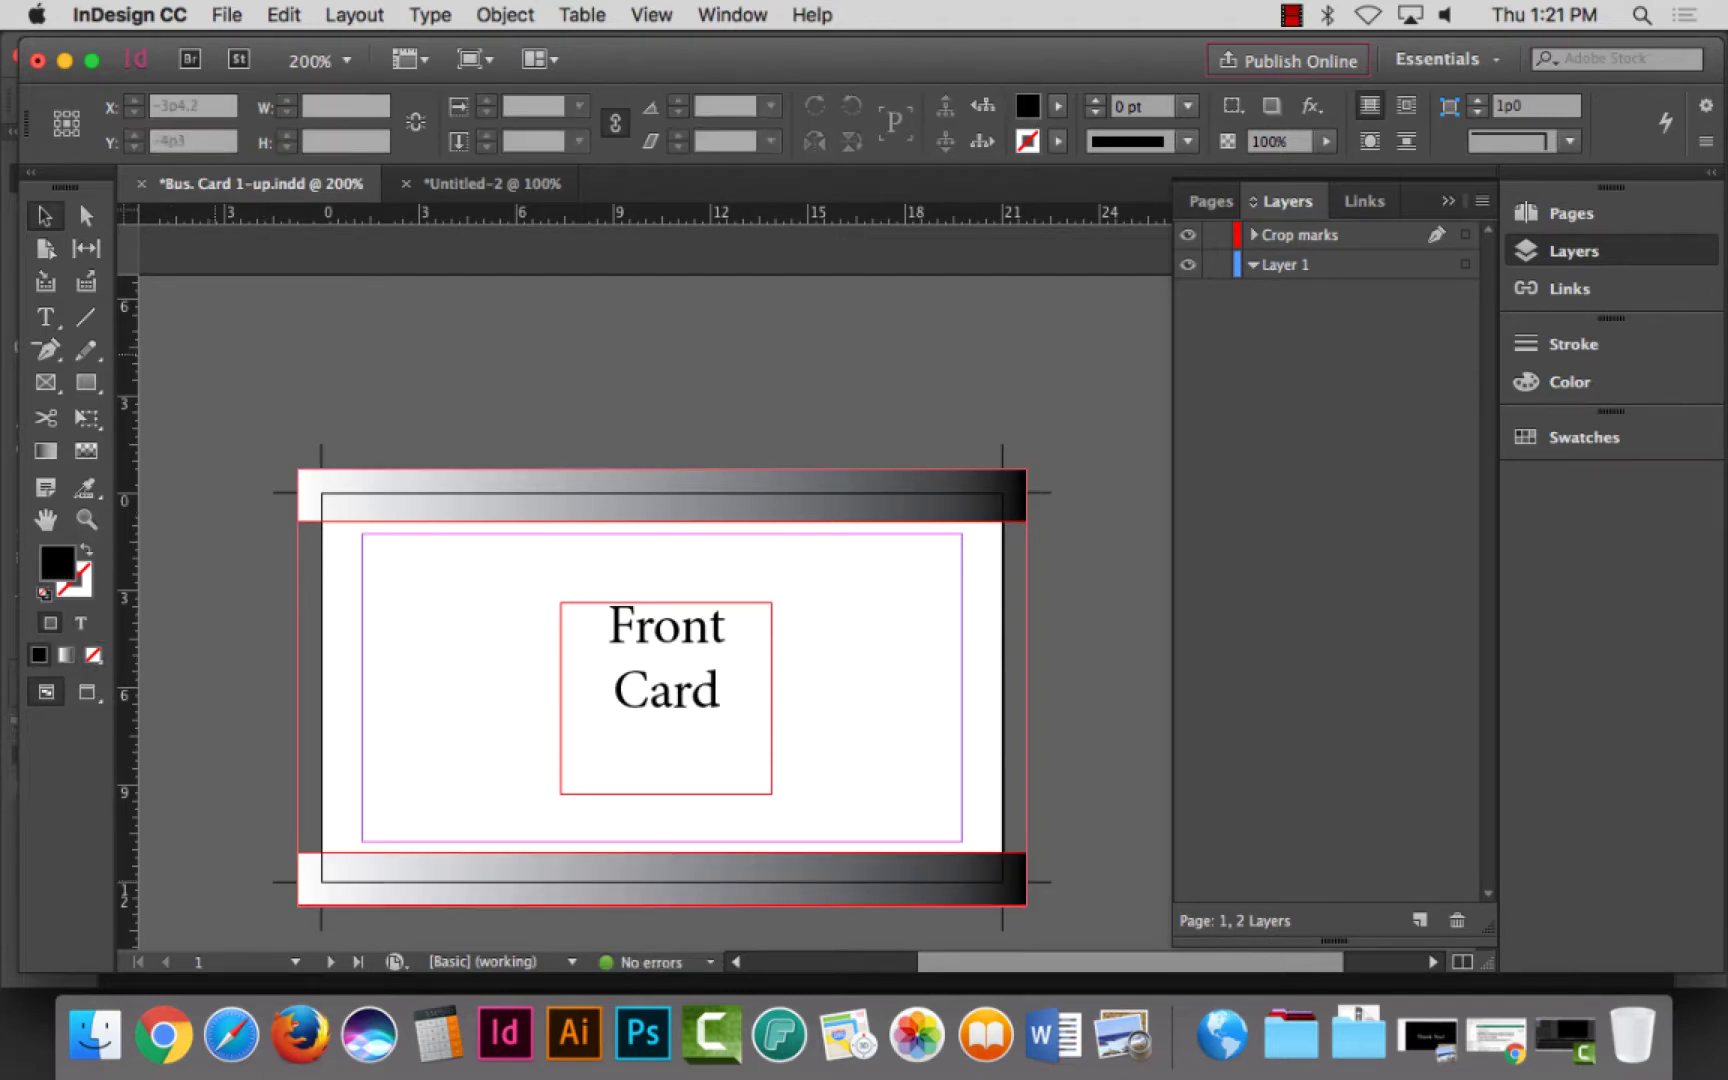
Step: Copy the gradient front card group into the sheet document and snap it to the left margin below the first row
{"action": "left_click_drag", "start_coordinate": [252, 443], "coordinate": [1048, 920]}
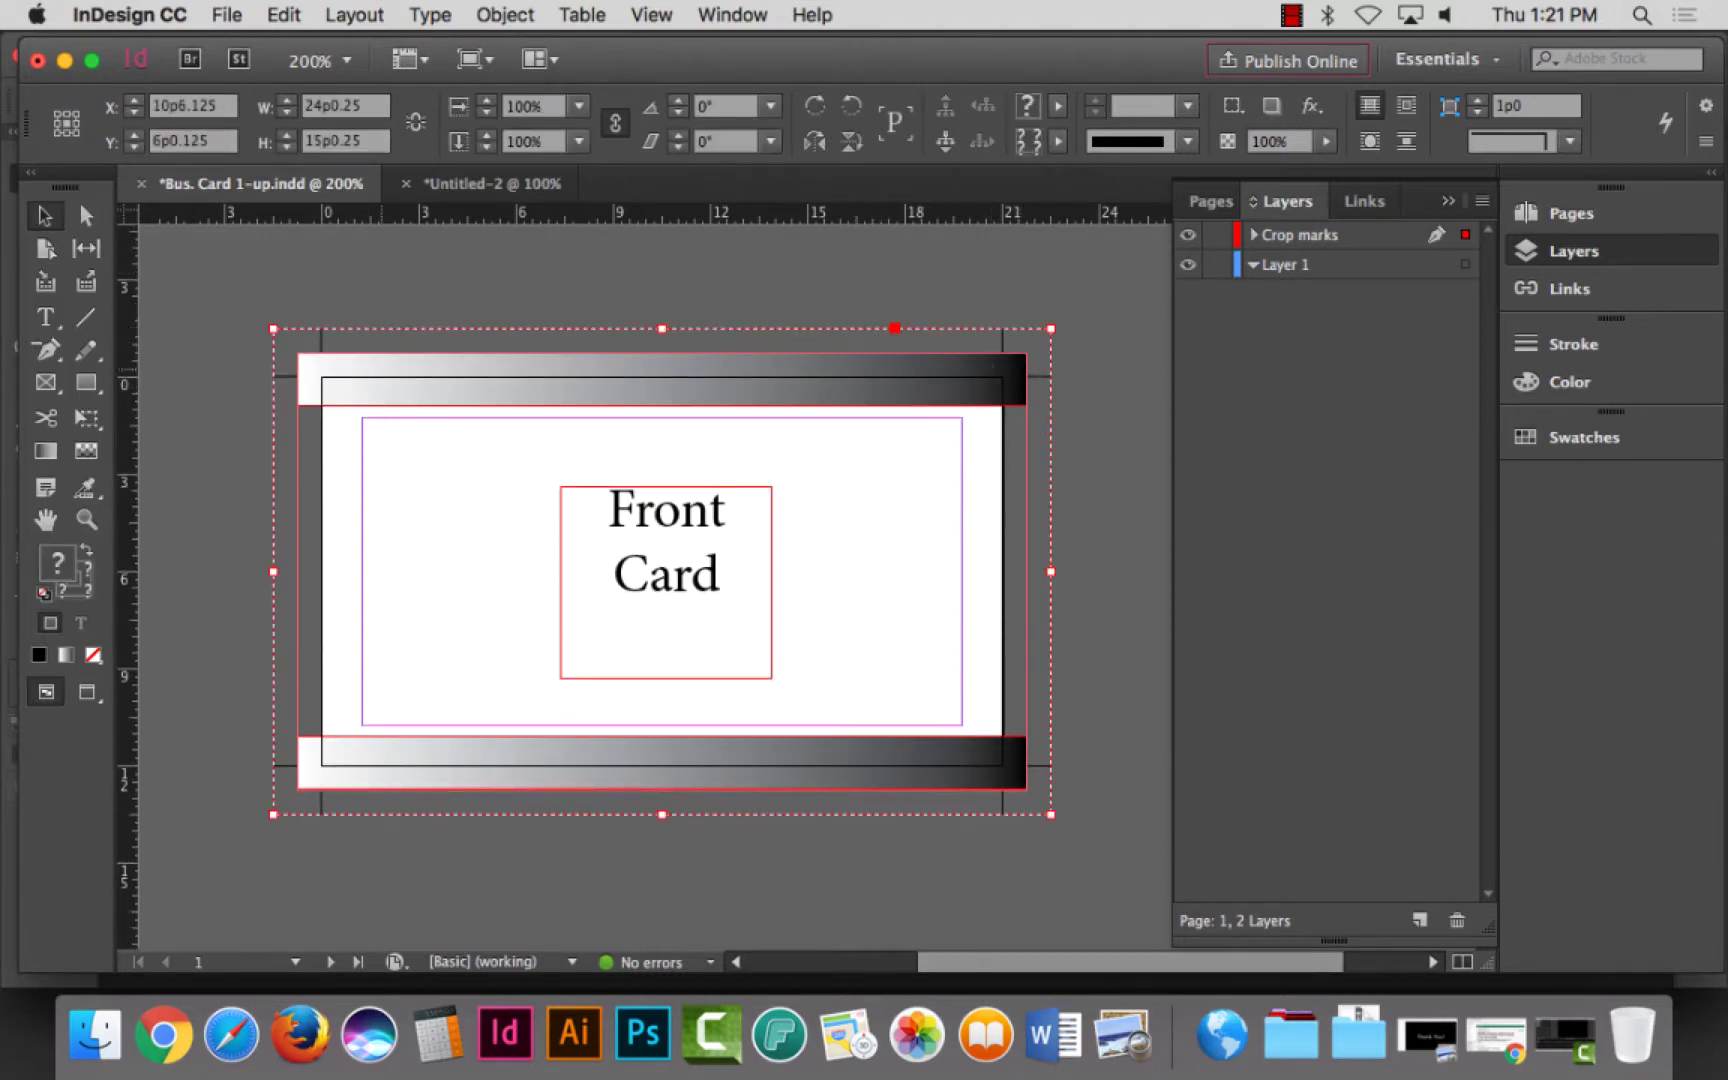
{"action": "key", "text": "super+grave"}
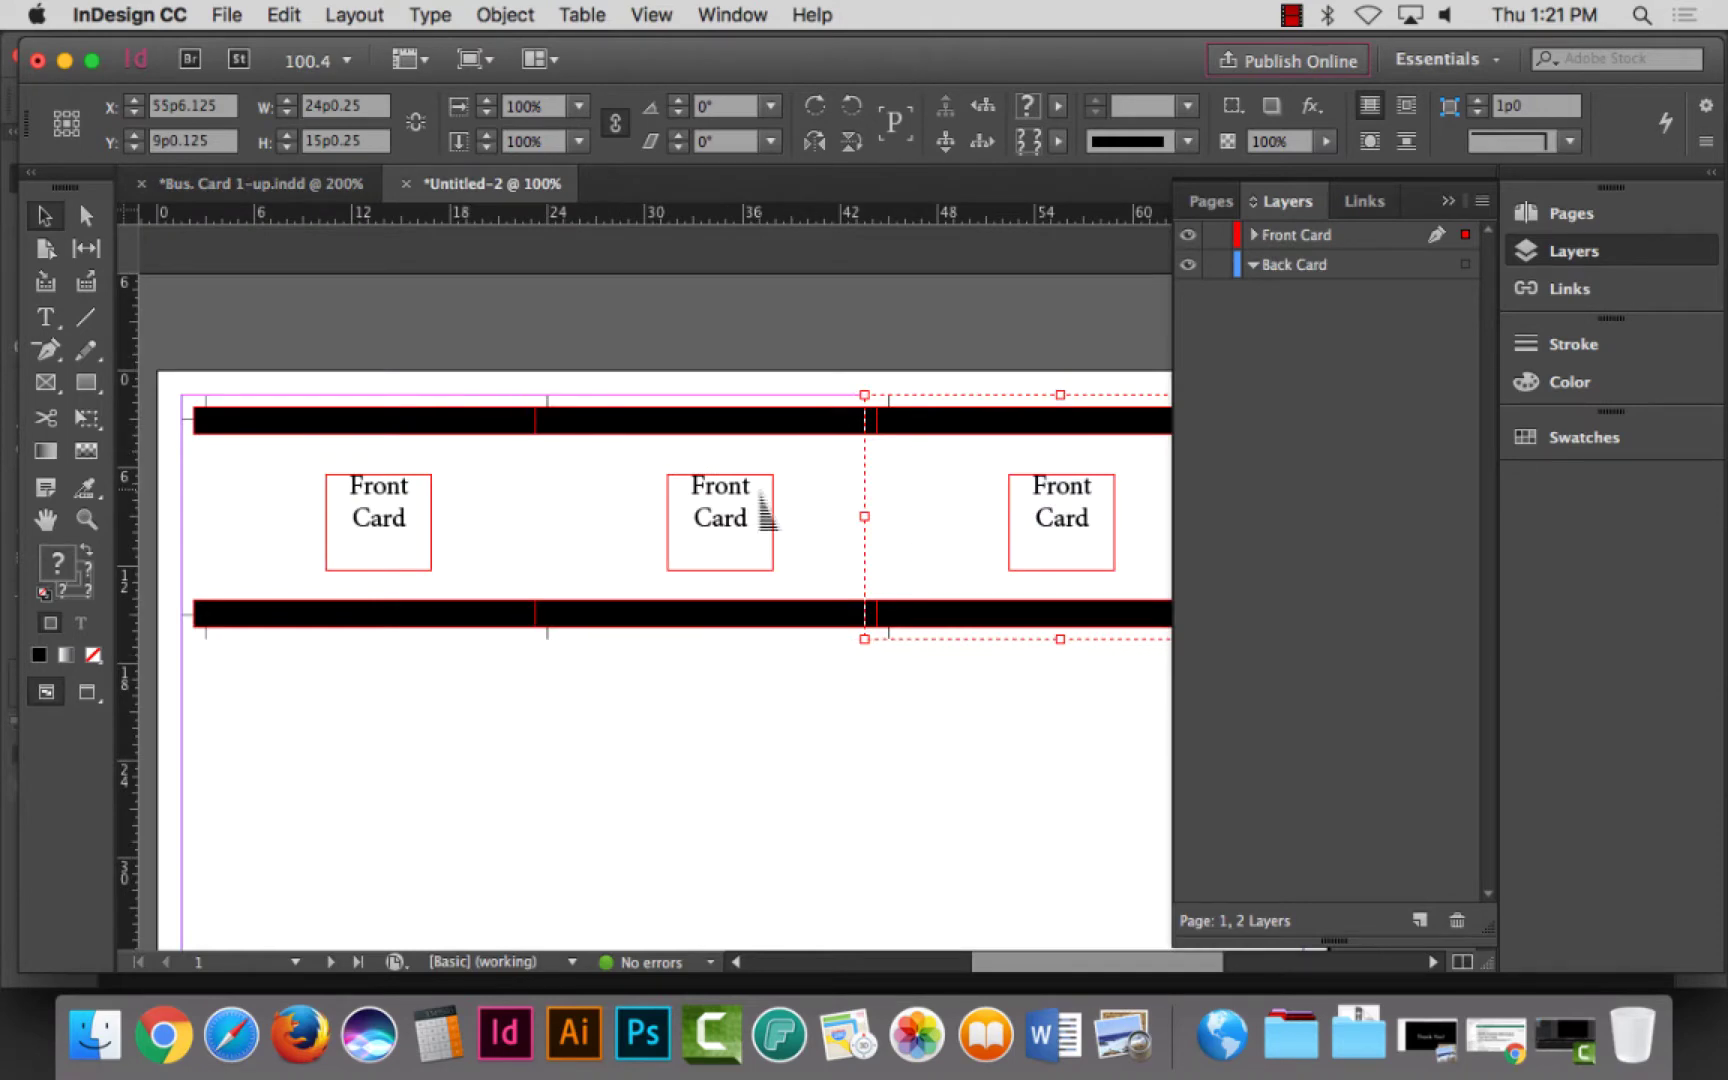
{"action": "scroll", "coordinate": [764, 509], "scroll_direction": "down", "scroll_amount": 5}
{"action": "scroll", "coordinate": [664, 585], "scroll_direction": "down", "scroll_amount": 5}
{"action": "key", "text": "super+v"}
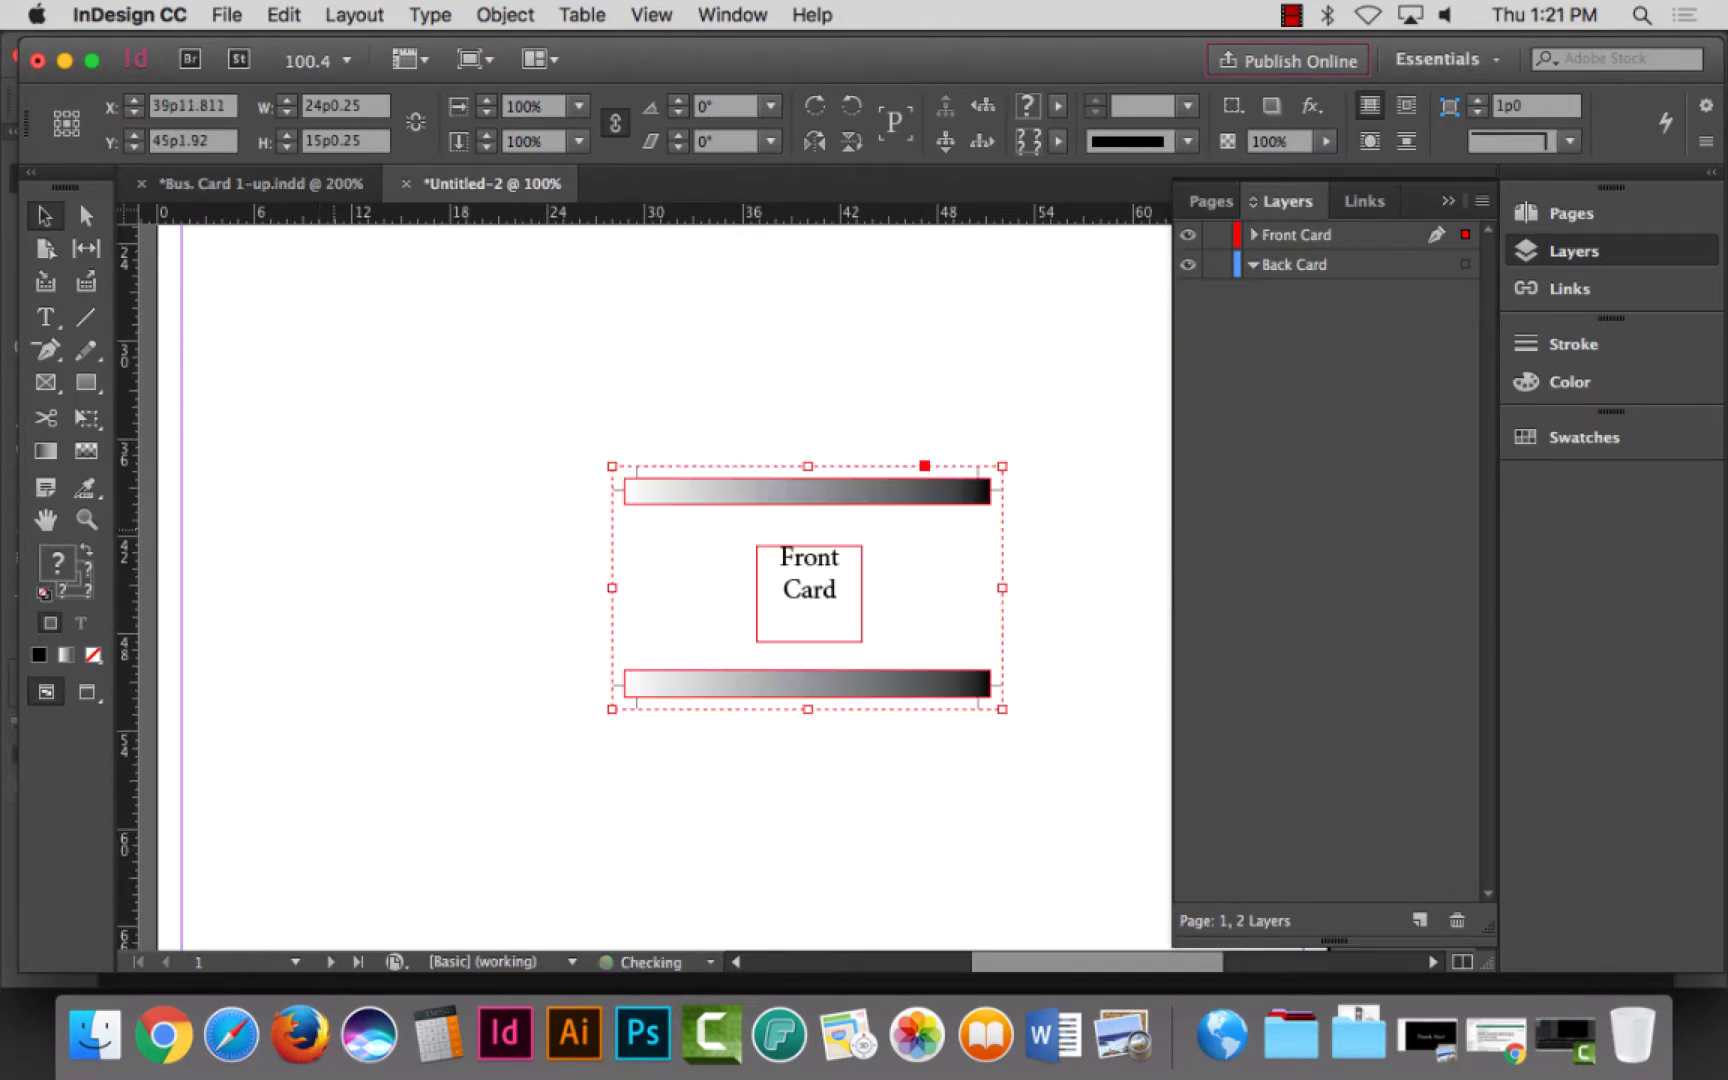
{"action": "key", "text": "v"}
{"action": "left_click_drag", "start_coordinate": [834, 497], "coordinate": [404, 422]}
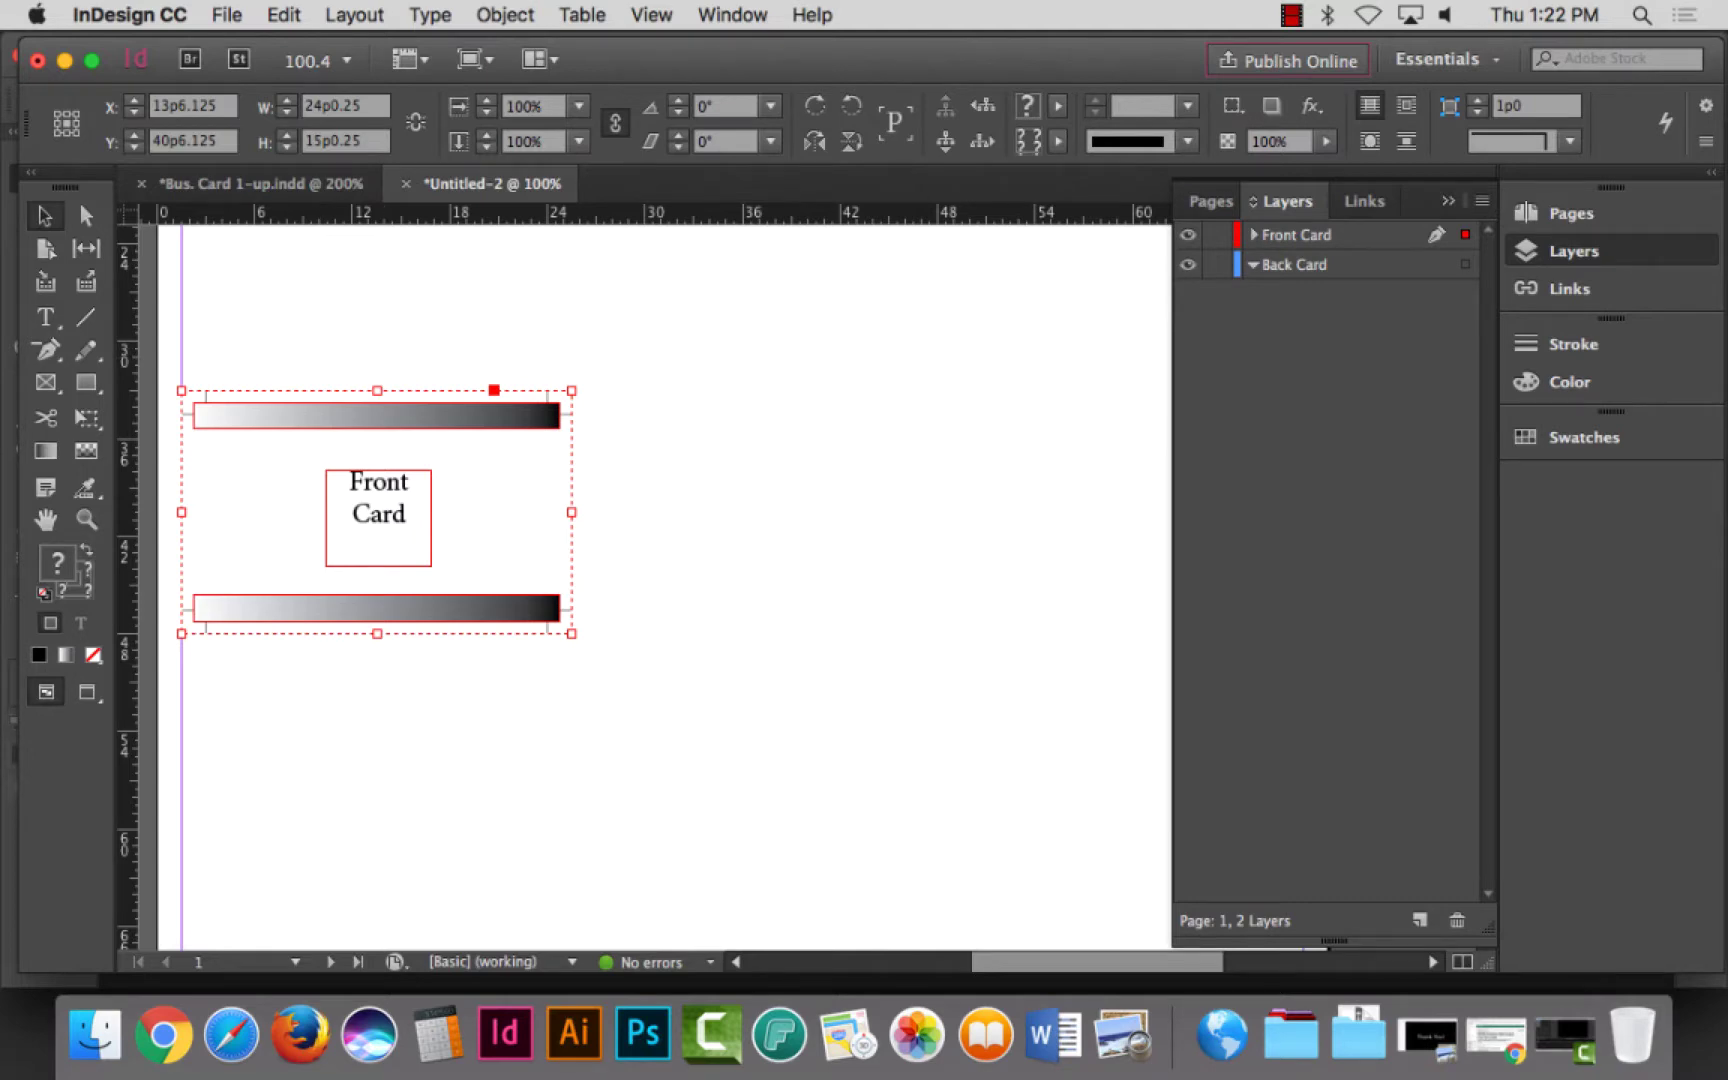
Step: Duplicate the gradient card with Move, 22p6 (3.5 in + .25 in) horizontally and 0p0 vertically, comparing the preview on and off
{"action": "left_click", "coordinate": [505, 14]}
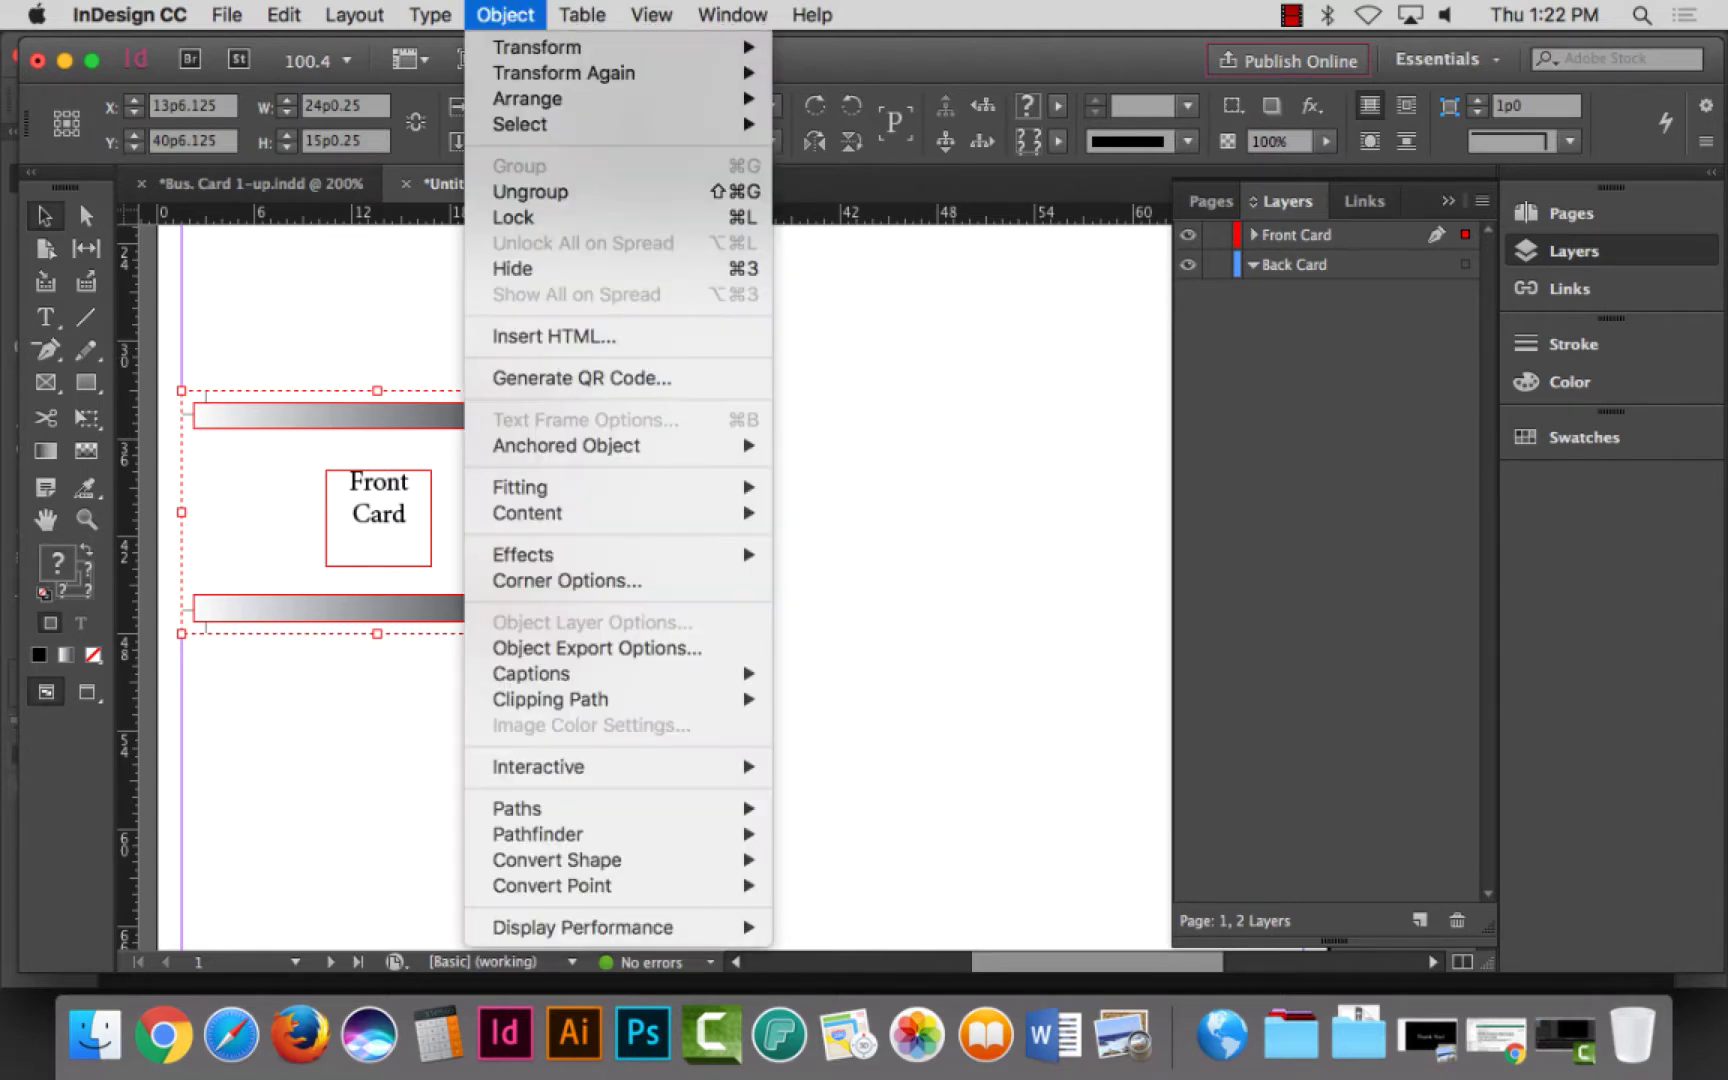
{"action": "mouse_move", "coordinate": [537, 47]}
{"action": "left_click", "coordinate": [831, 55]}
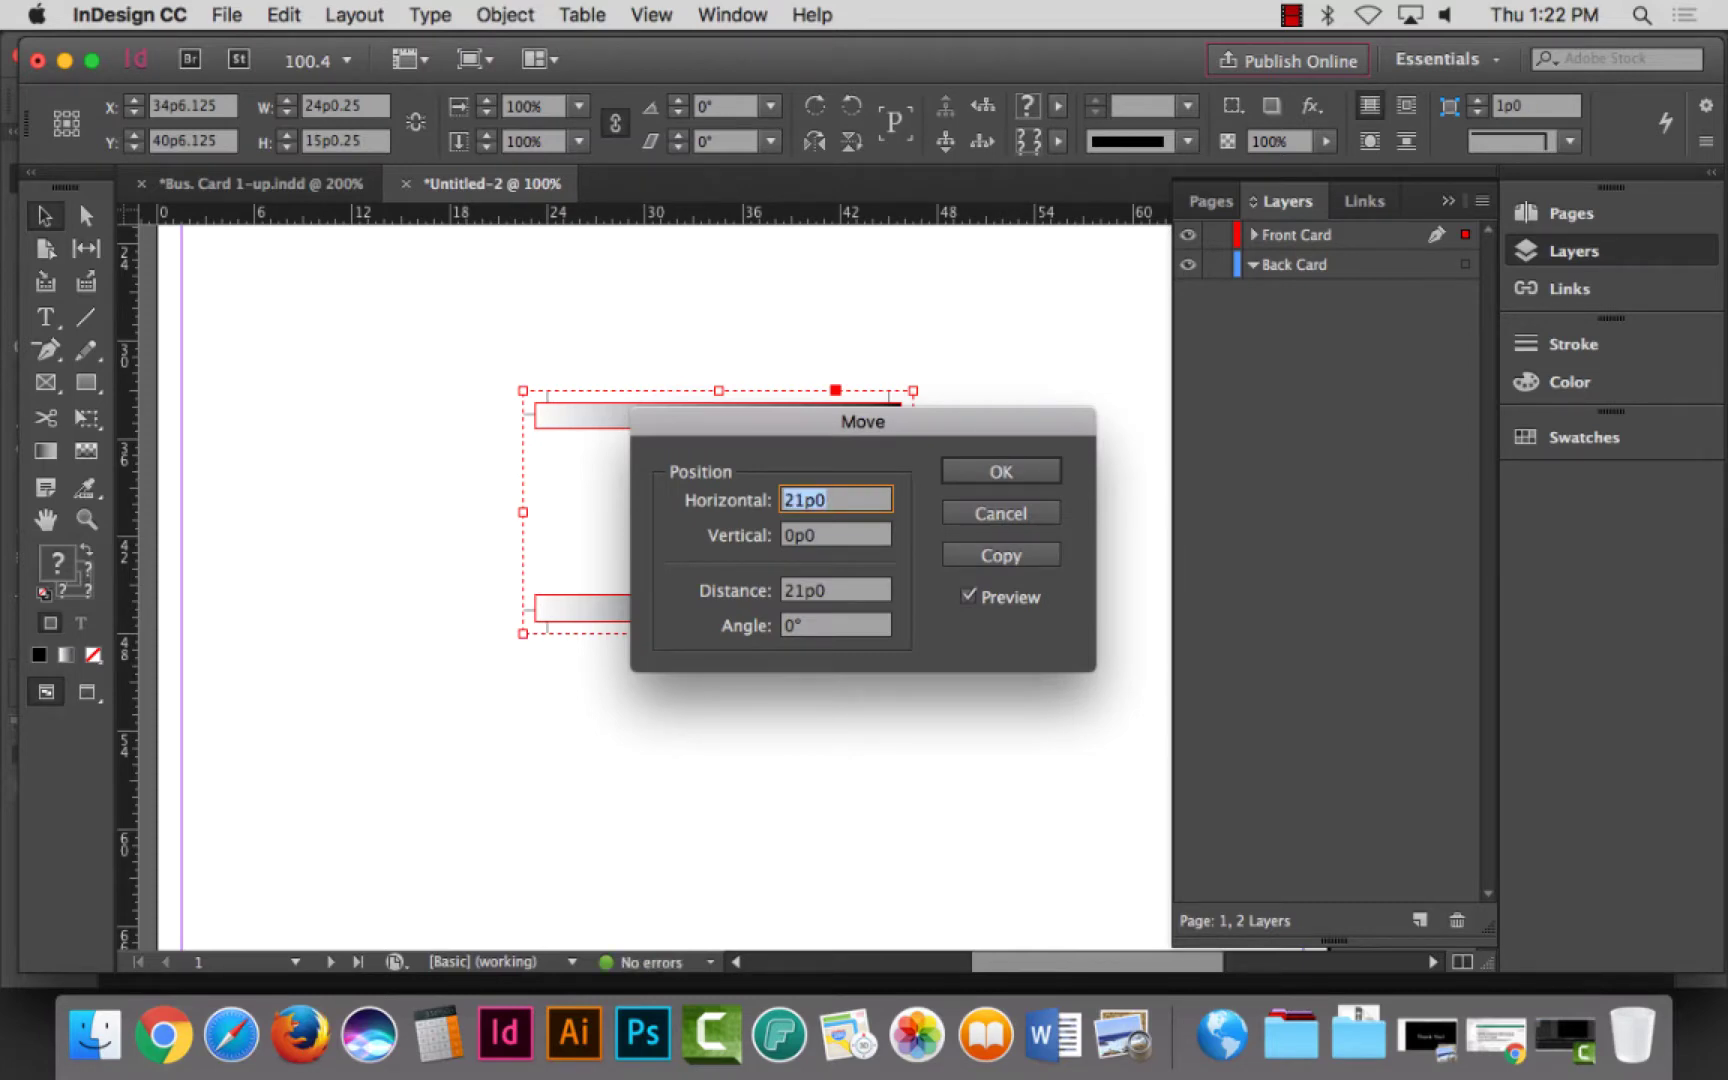
{"action": "type", "text": "3"}
{"action": "type", "text": "in+.25 in"}
{"action": "key", "text": "Tab"}
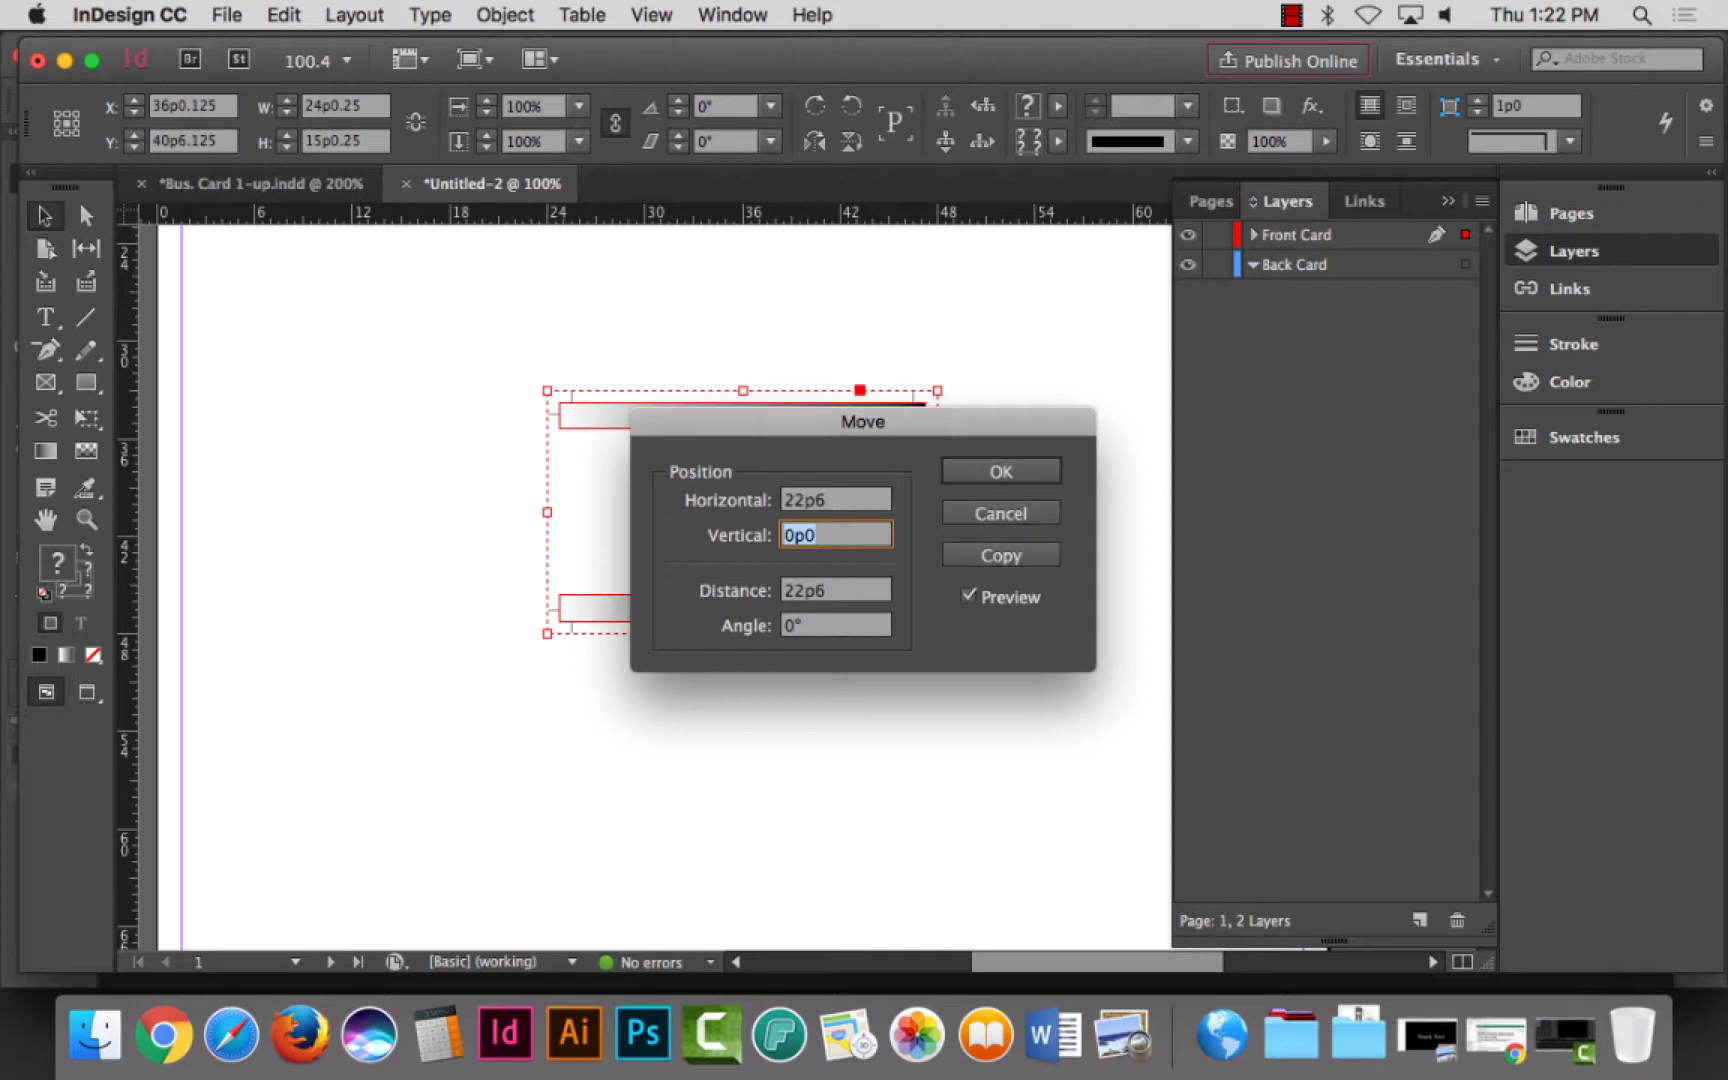
{"action": "left_click", "coordinate": [968, 596]}
{"action": "left_click", "coordinate": [968, 596]}
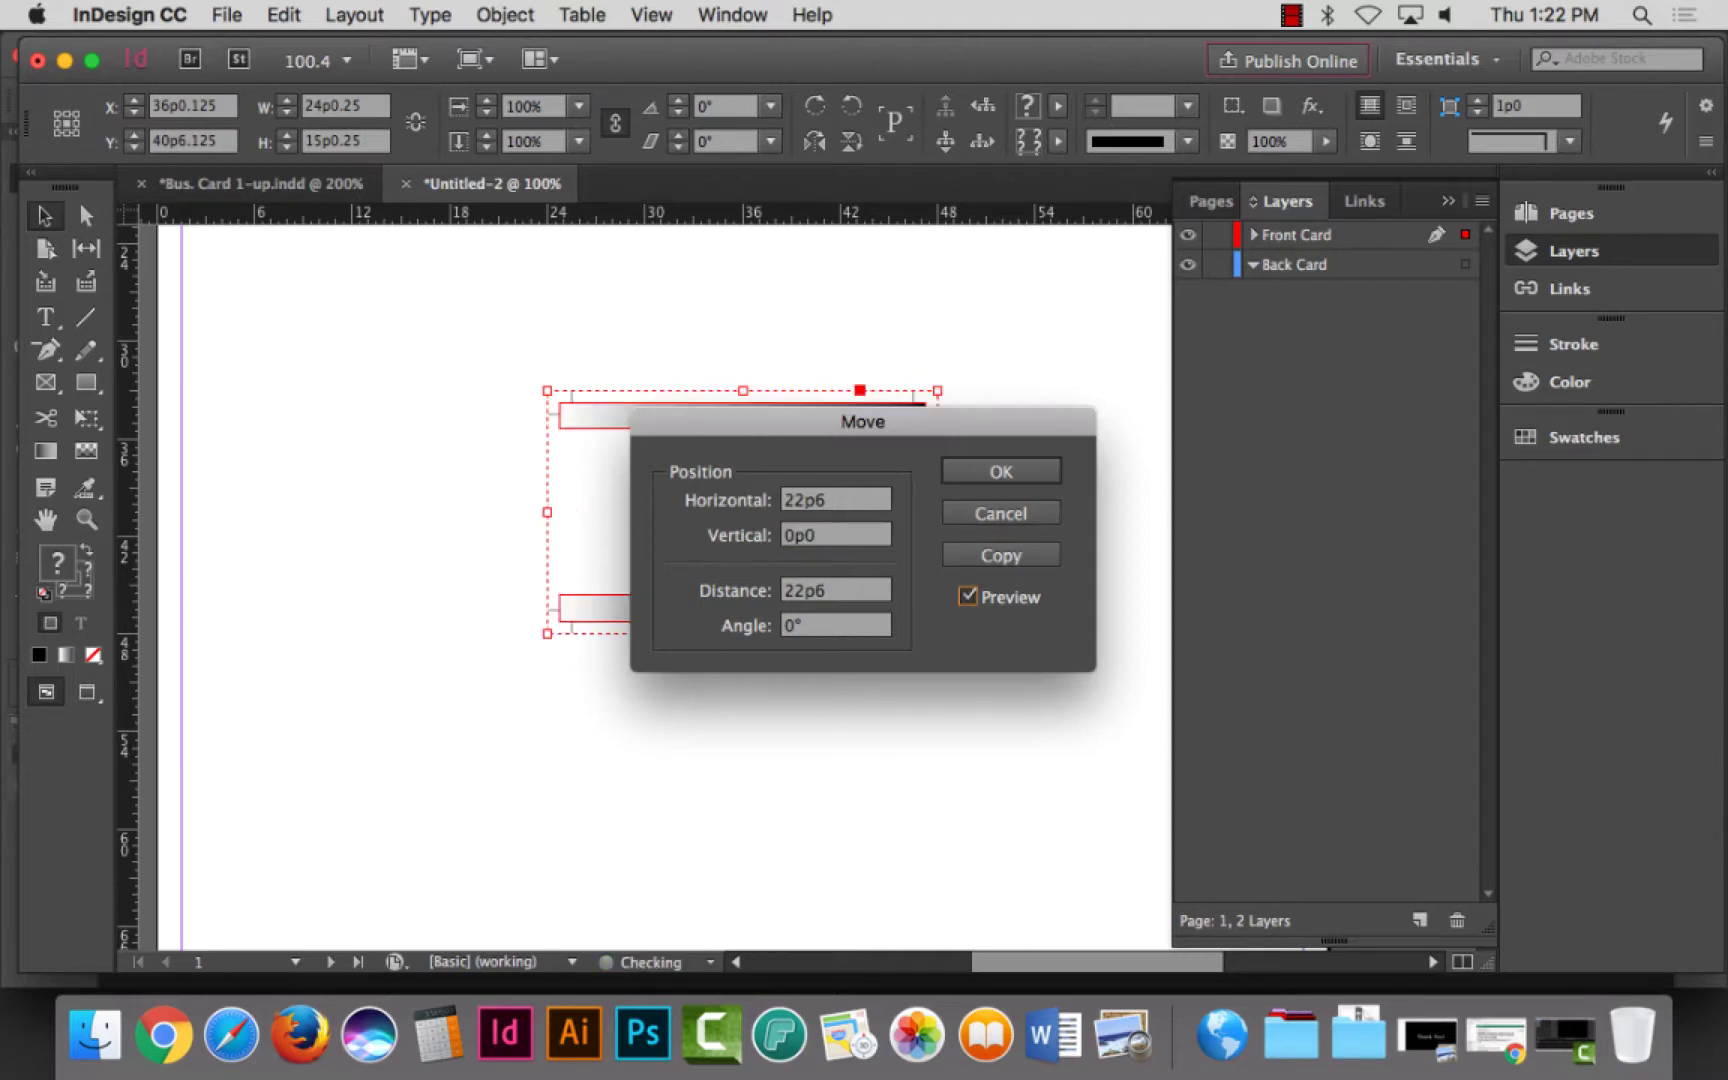
{"action": "left_click", "coordinate": [968, 596]}
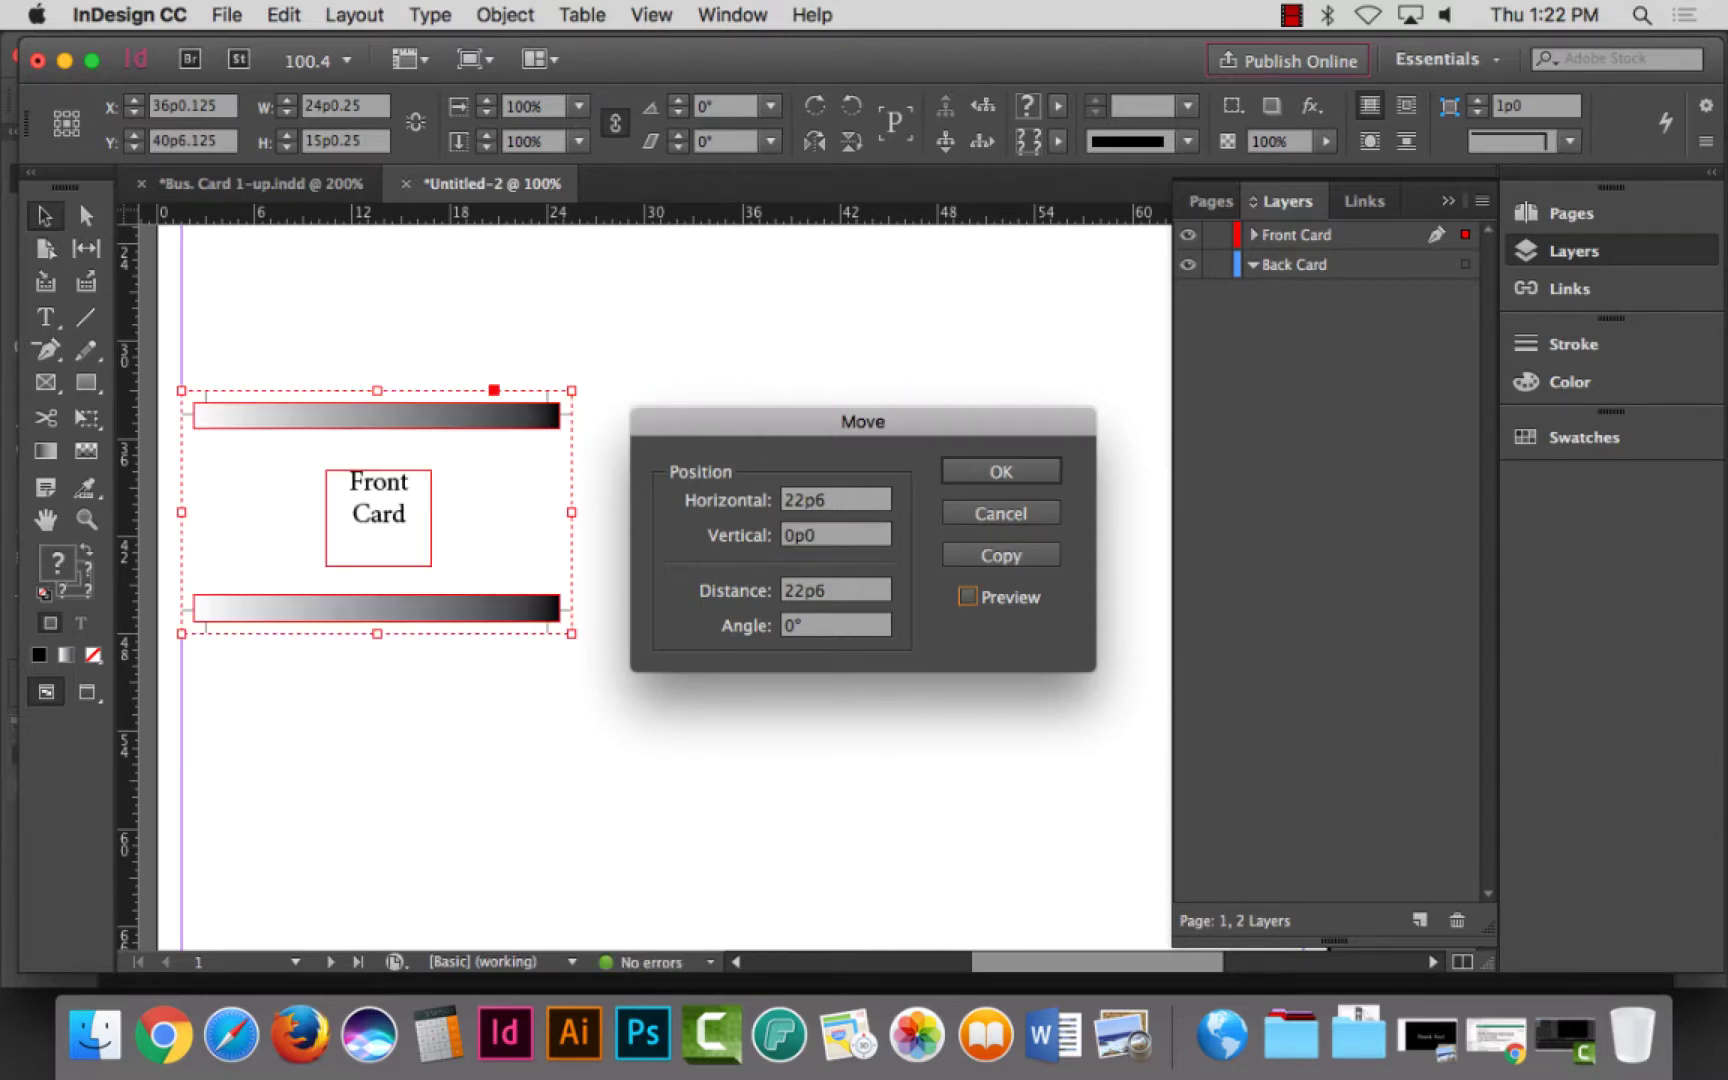
{"action": "left_click", "coordinate": [968, 596]}
{"action": "left_click", "coordinate": [968, 596]}
{"action": "left_click", "coordinate": [1000, 555]}
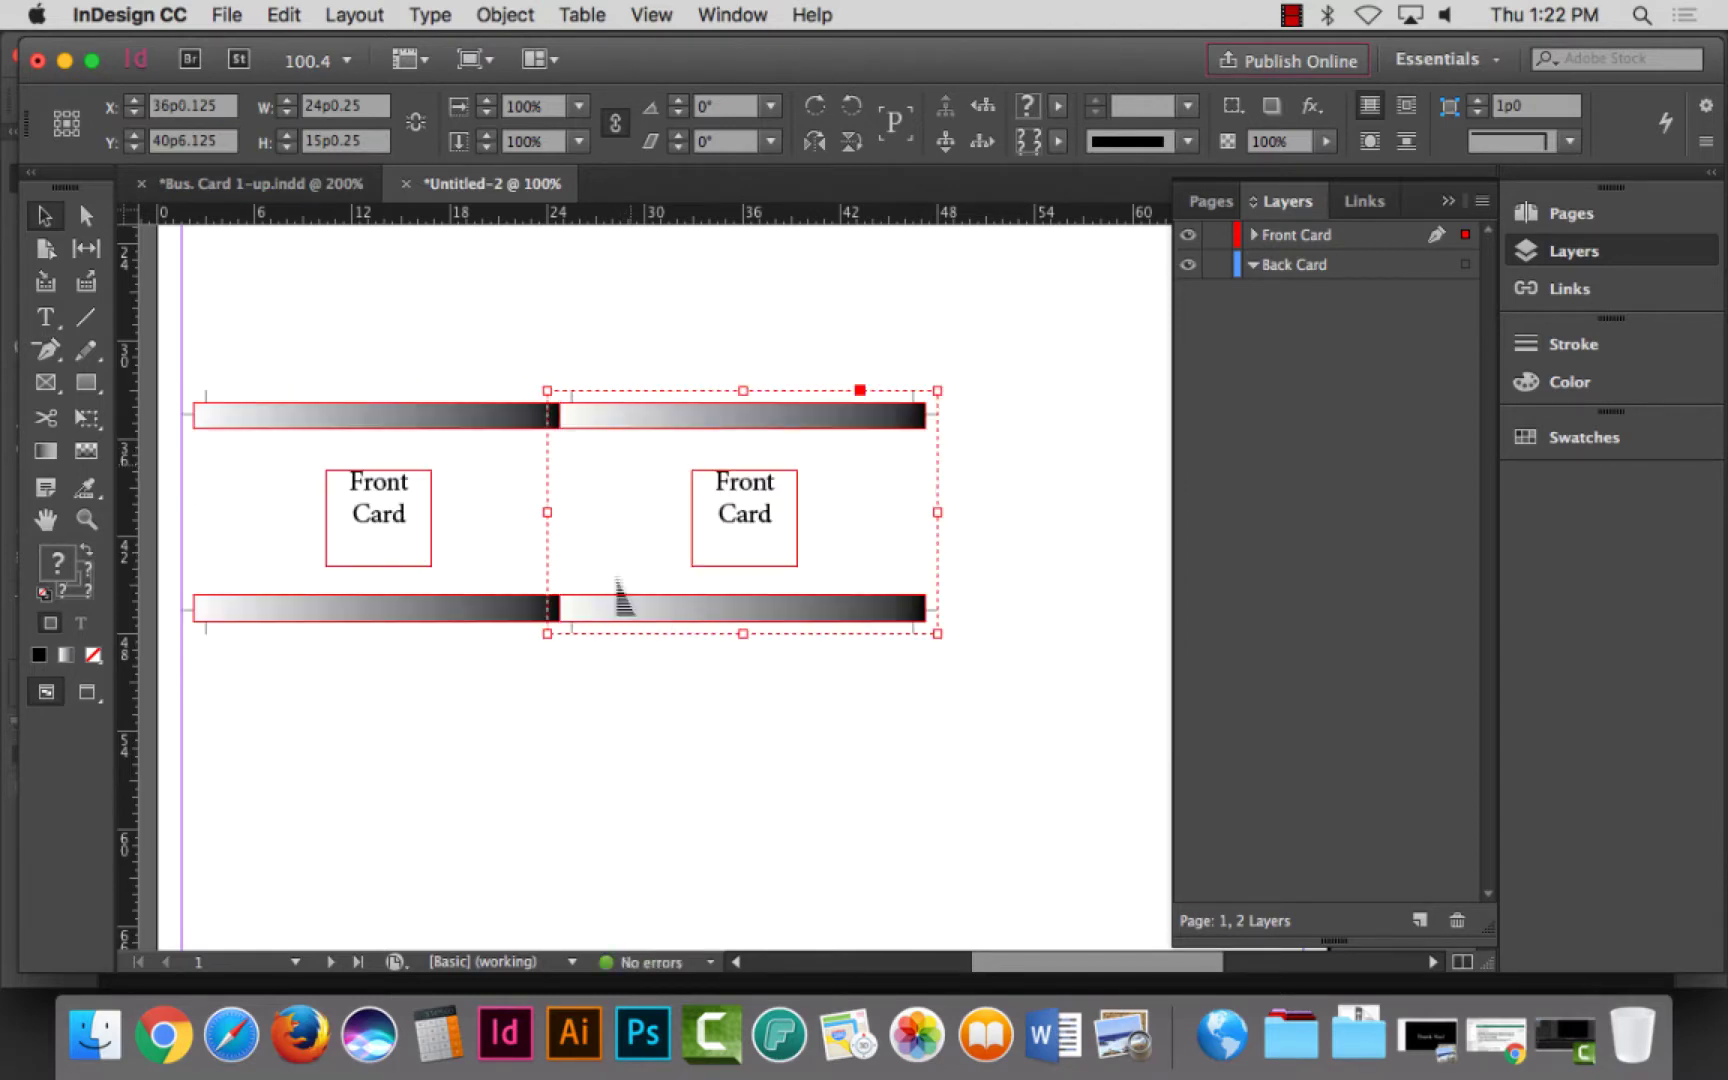
{"action": "left_click", "coordinate": [609, 683]}
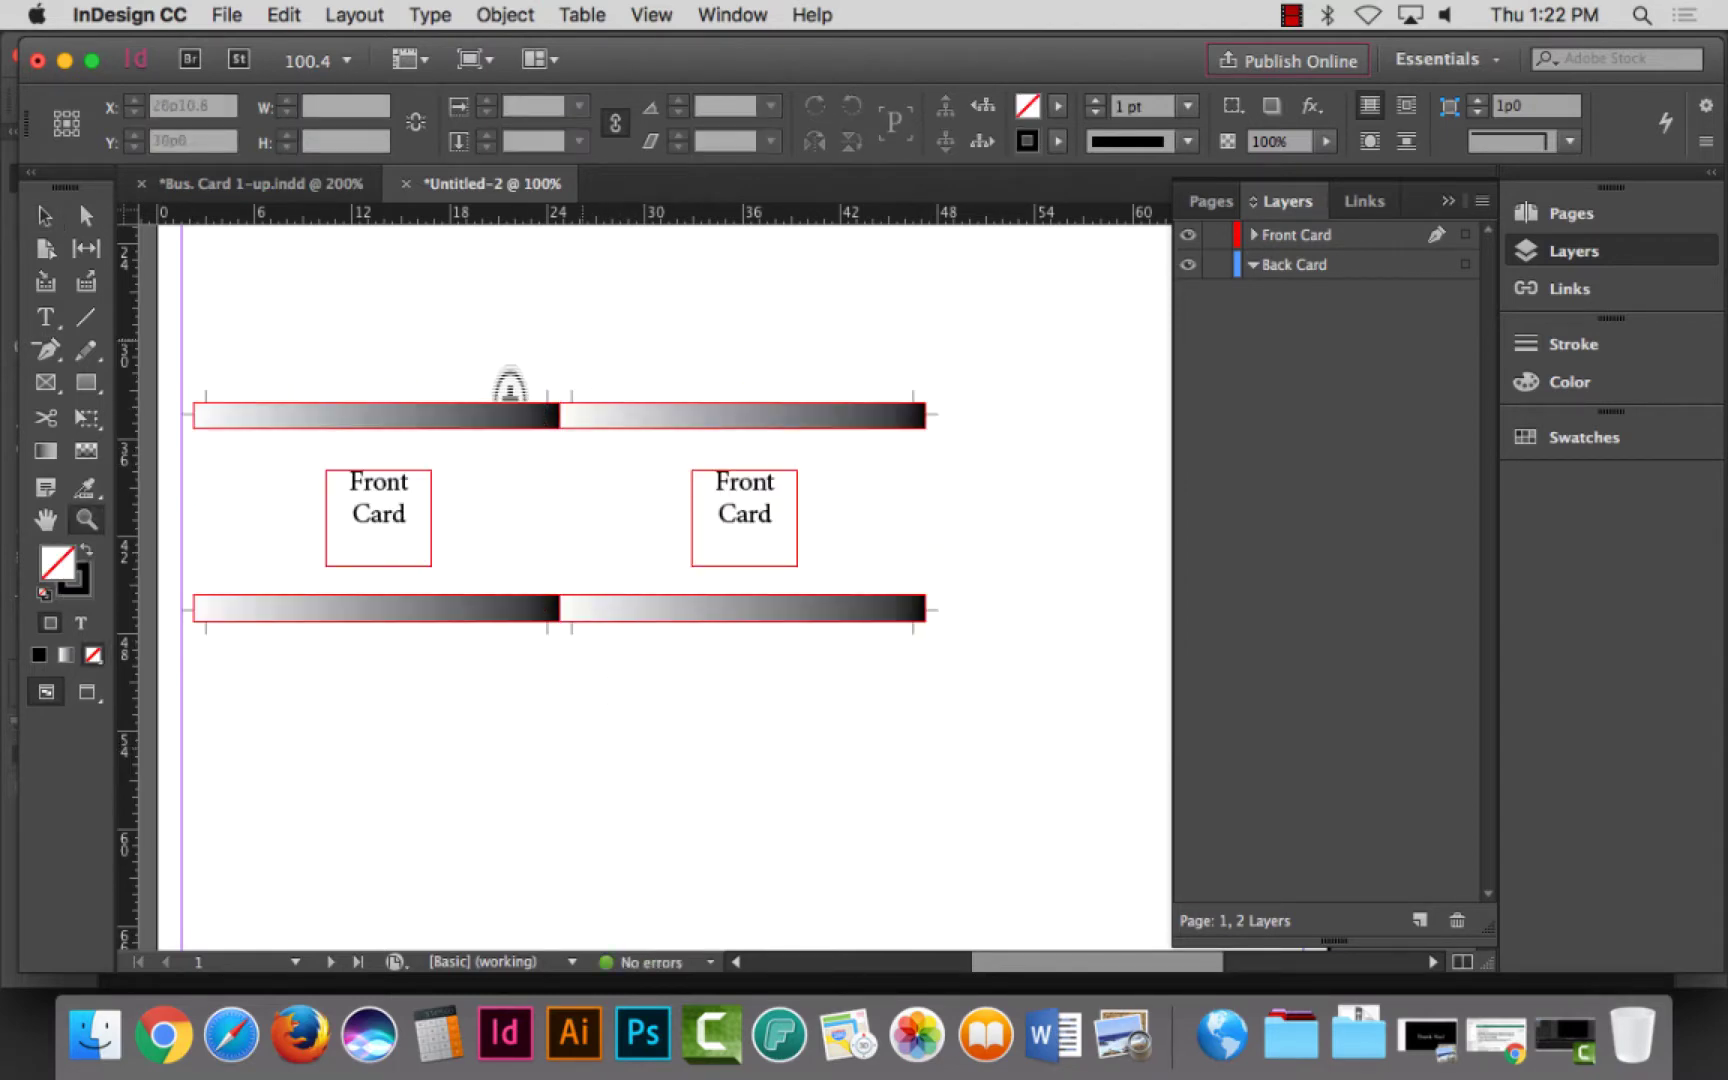
{"action": "left_click_drag", "start_coordinate": [494, 373], "coordinate": [668, 482]}
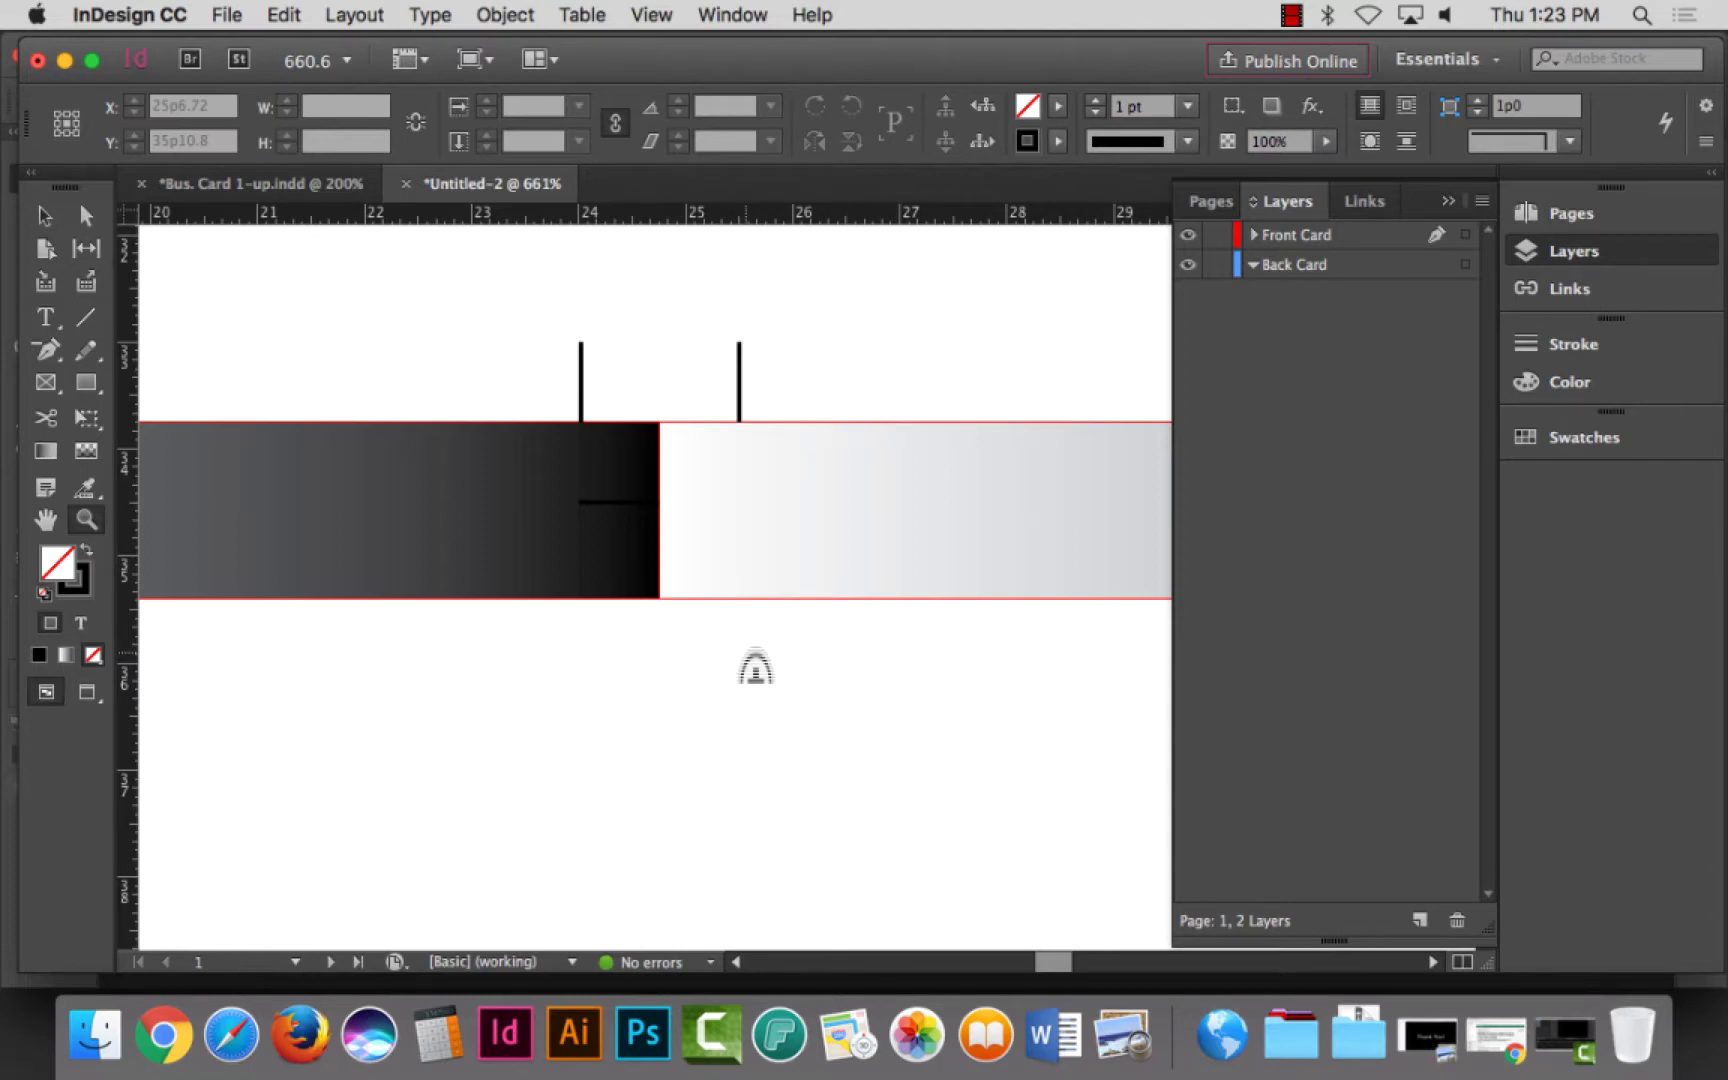
Step: Make a third gradient card in the row by repeating the last move on the second one with Transform Sequence Again, and deselect it
{"action": "key", "text": "super+0"}
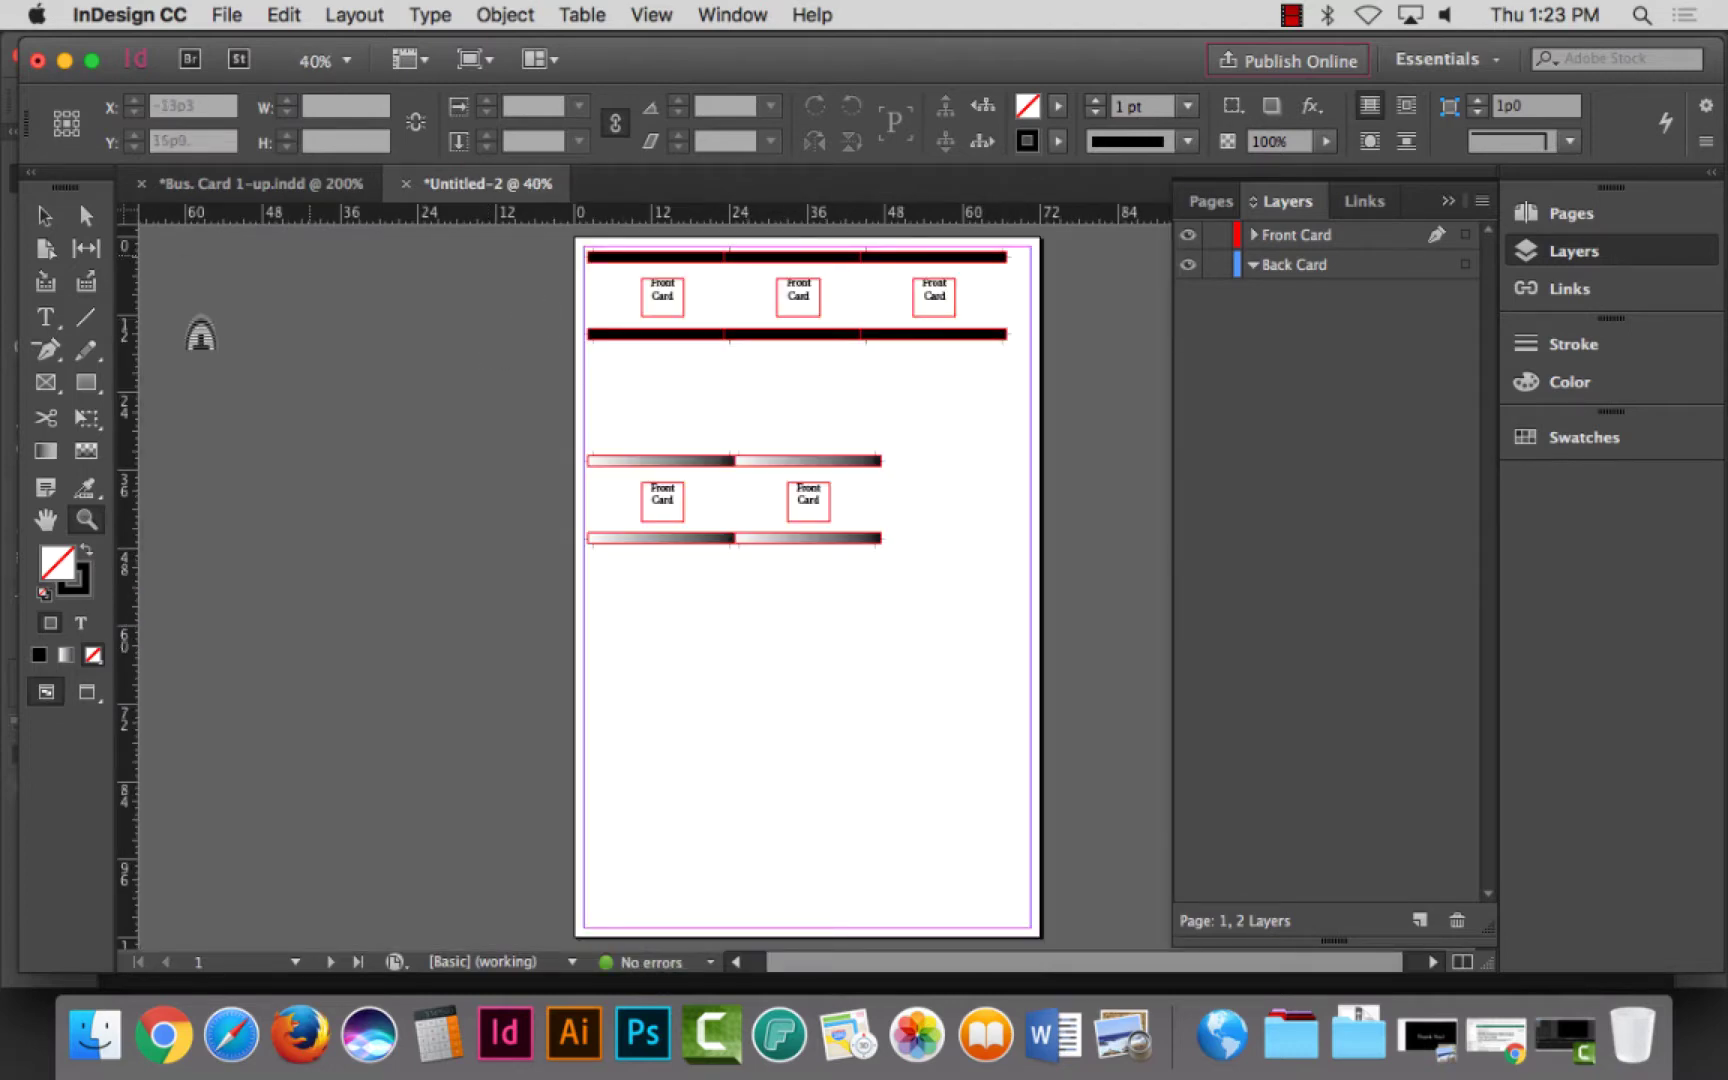
{"action": "left_click", "coordinate": [44, 215]}
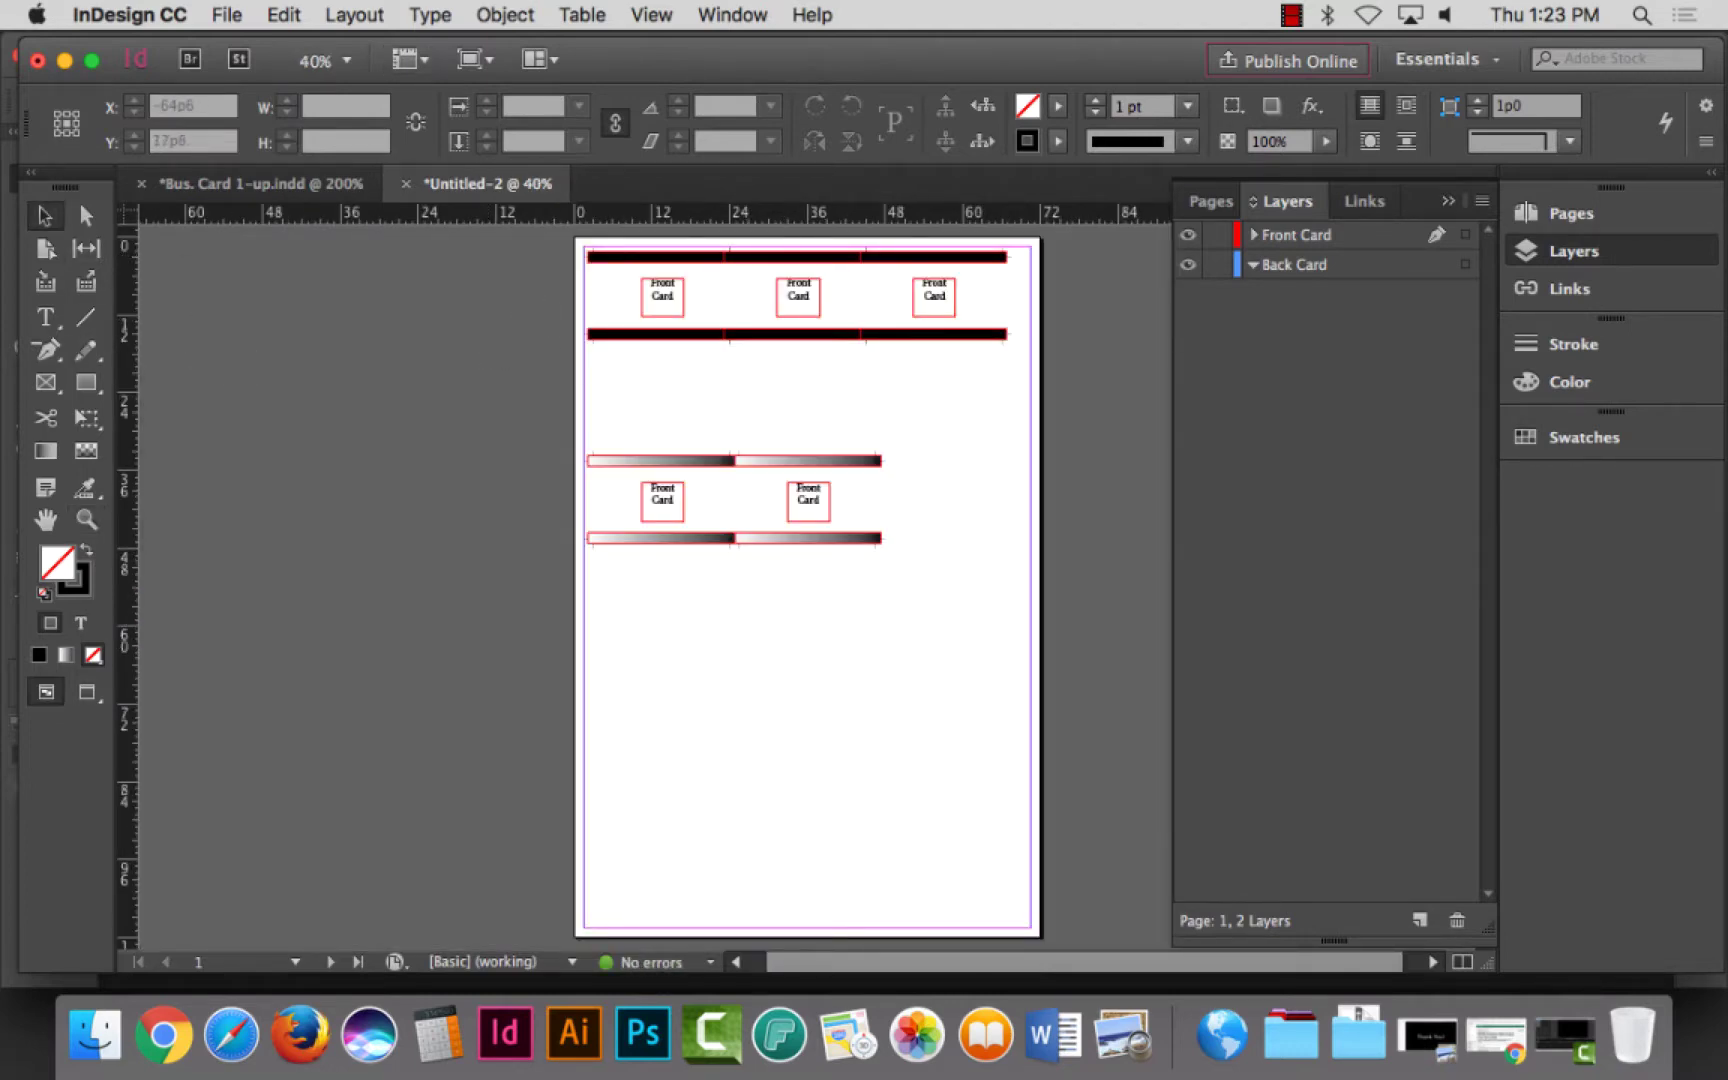
{"action": "left_click", "coordinate": [505, 14]}
{"action": "mouse_move", "coordinate": [580, 73]}
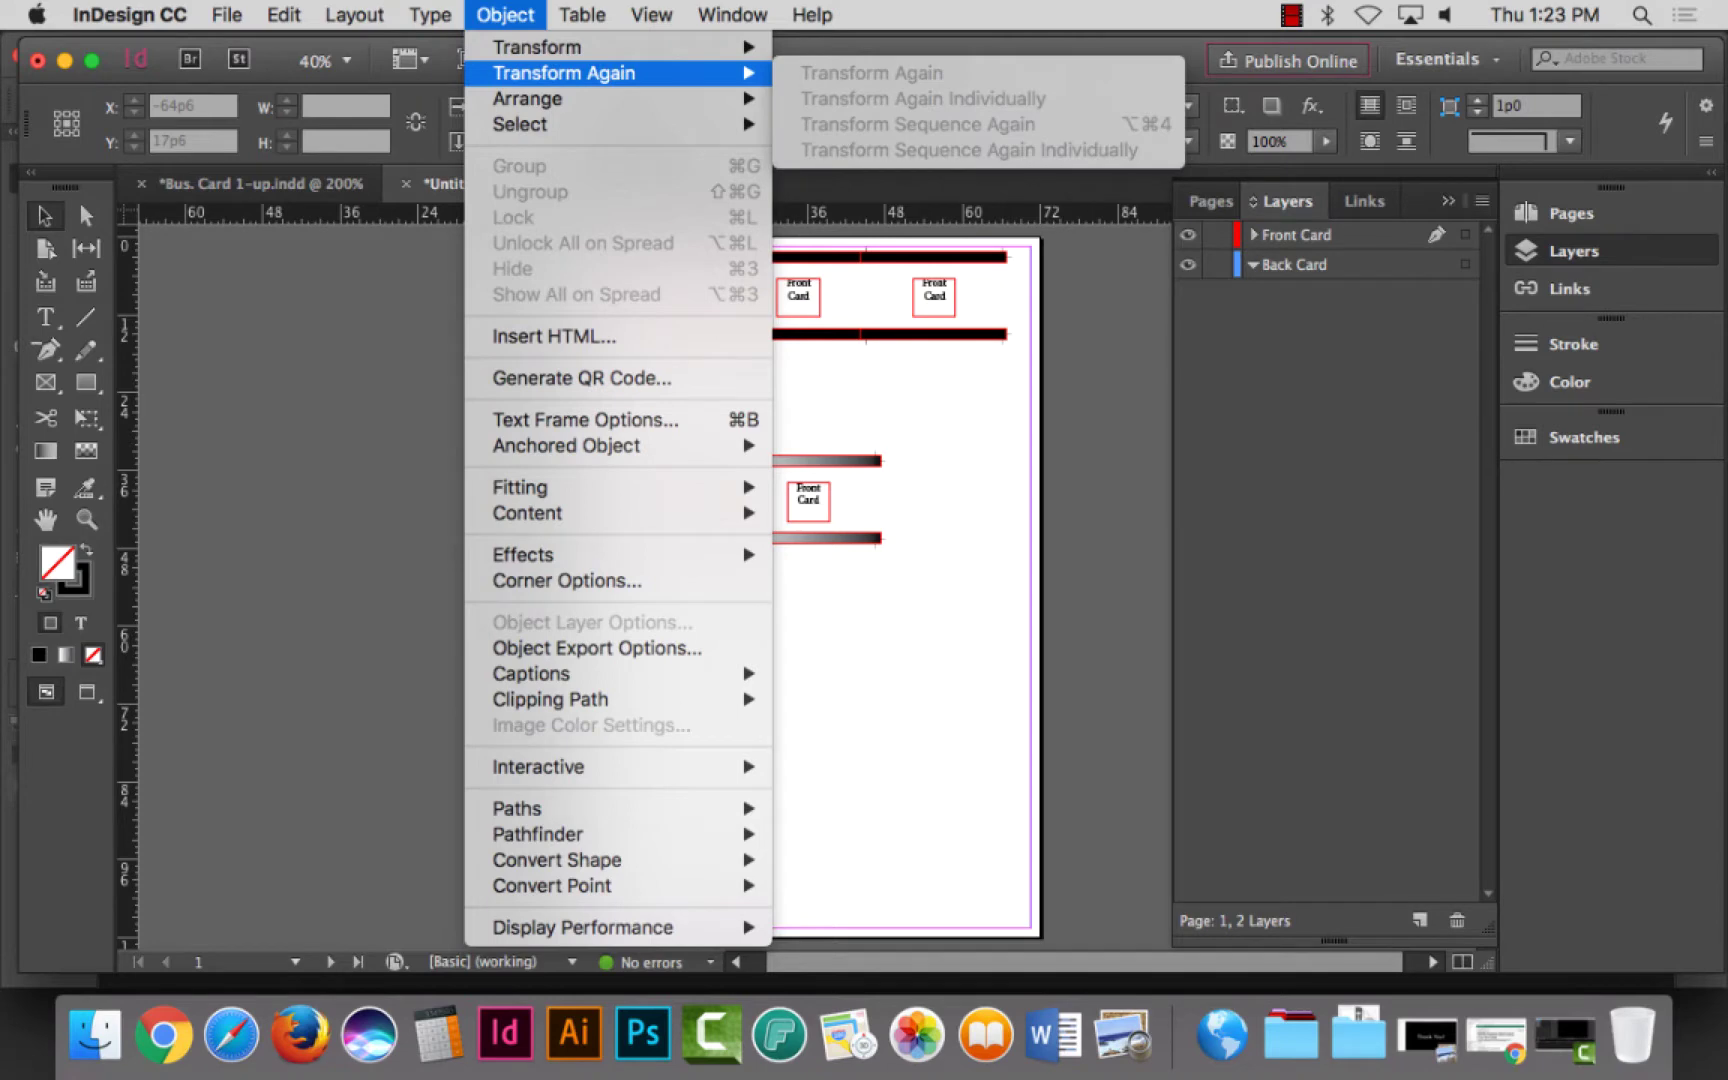
{"action": "key", "text": "Escape"}
{"action": "left_click_drag", "start_coordinate": [826, 405], "coordinate": [1008, 662]}
{"action": "left_click_drag", "start_coordinate": [942, 402], "coordinate": [726, 592]}
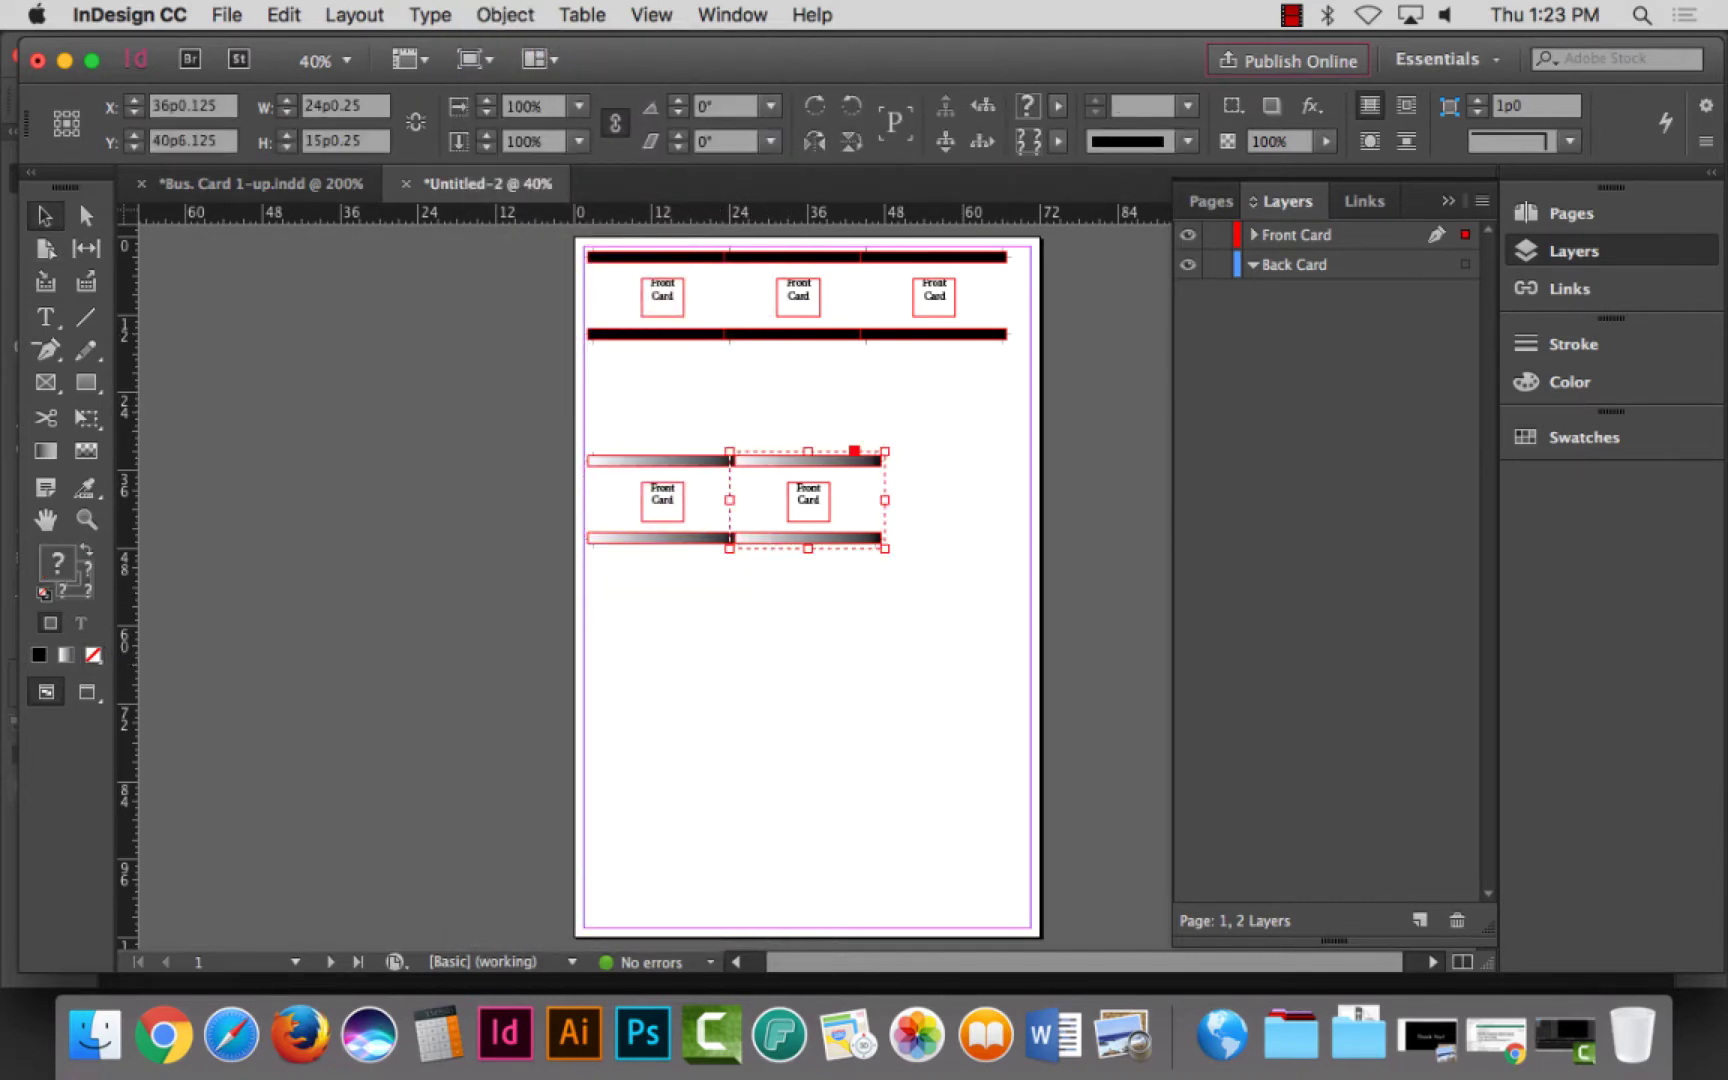
{"action": "left_click", "coordinate": [505, 14]}
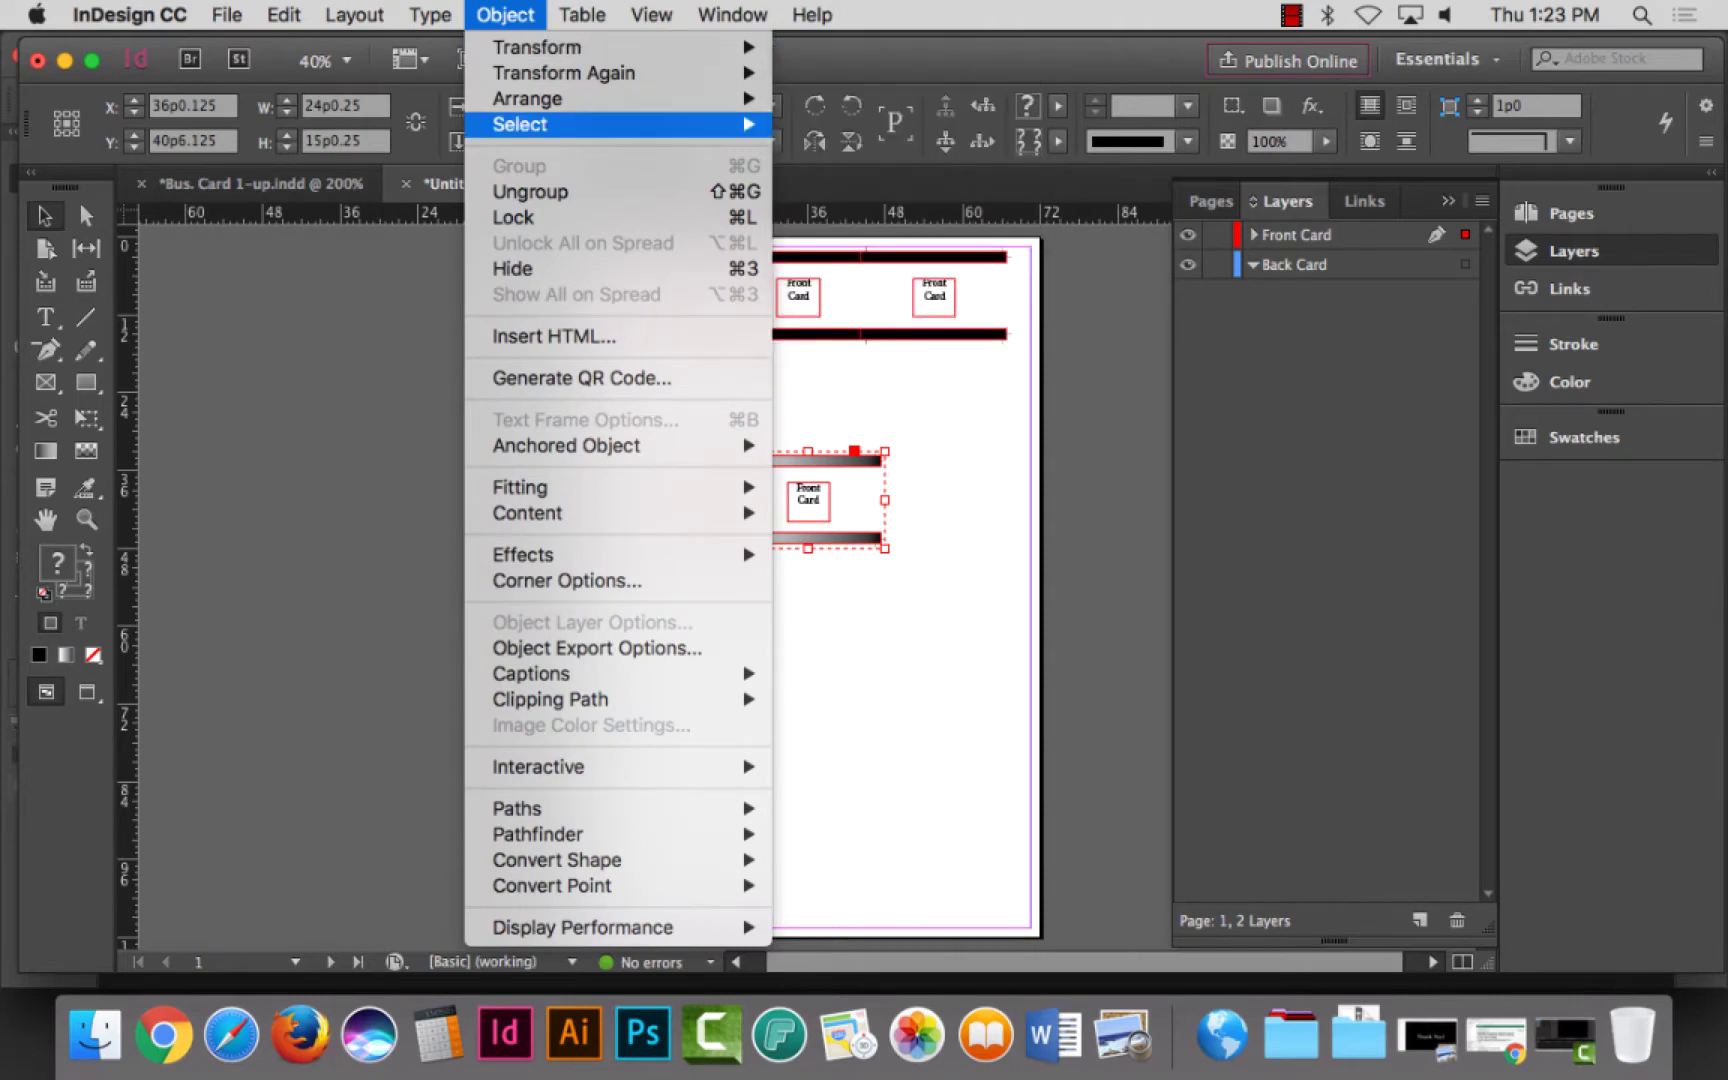
{"action": "mouse_move", "coordinate": [600, 73]}
{"action": "left_click", "coordinate": [968, 124]}
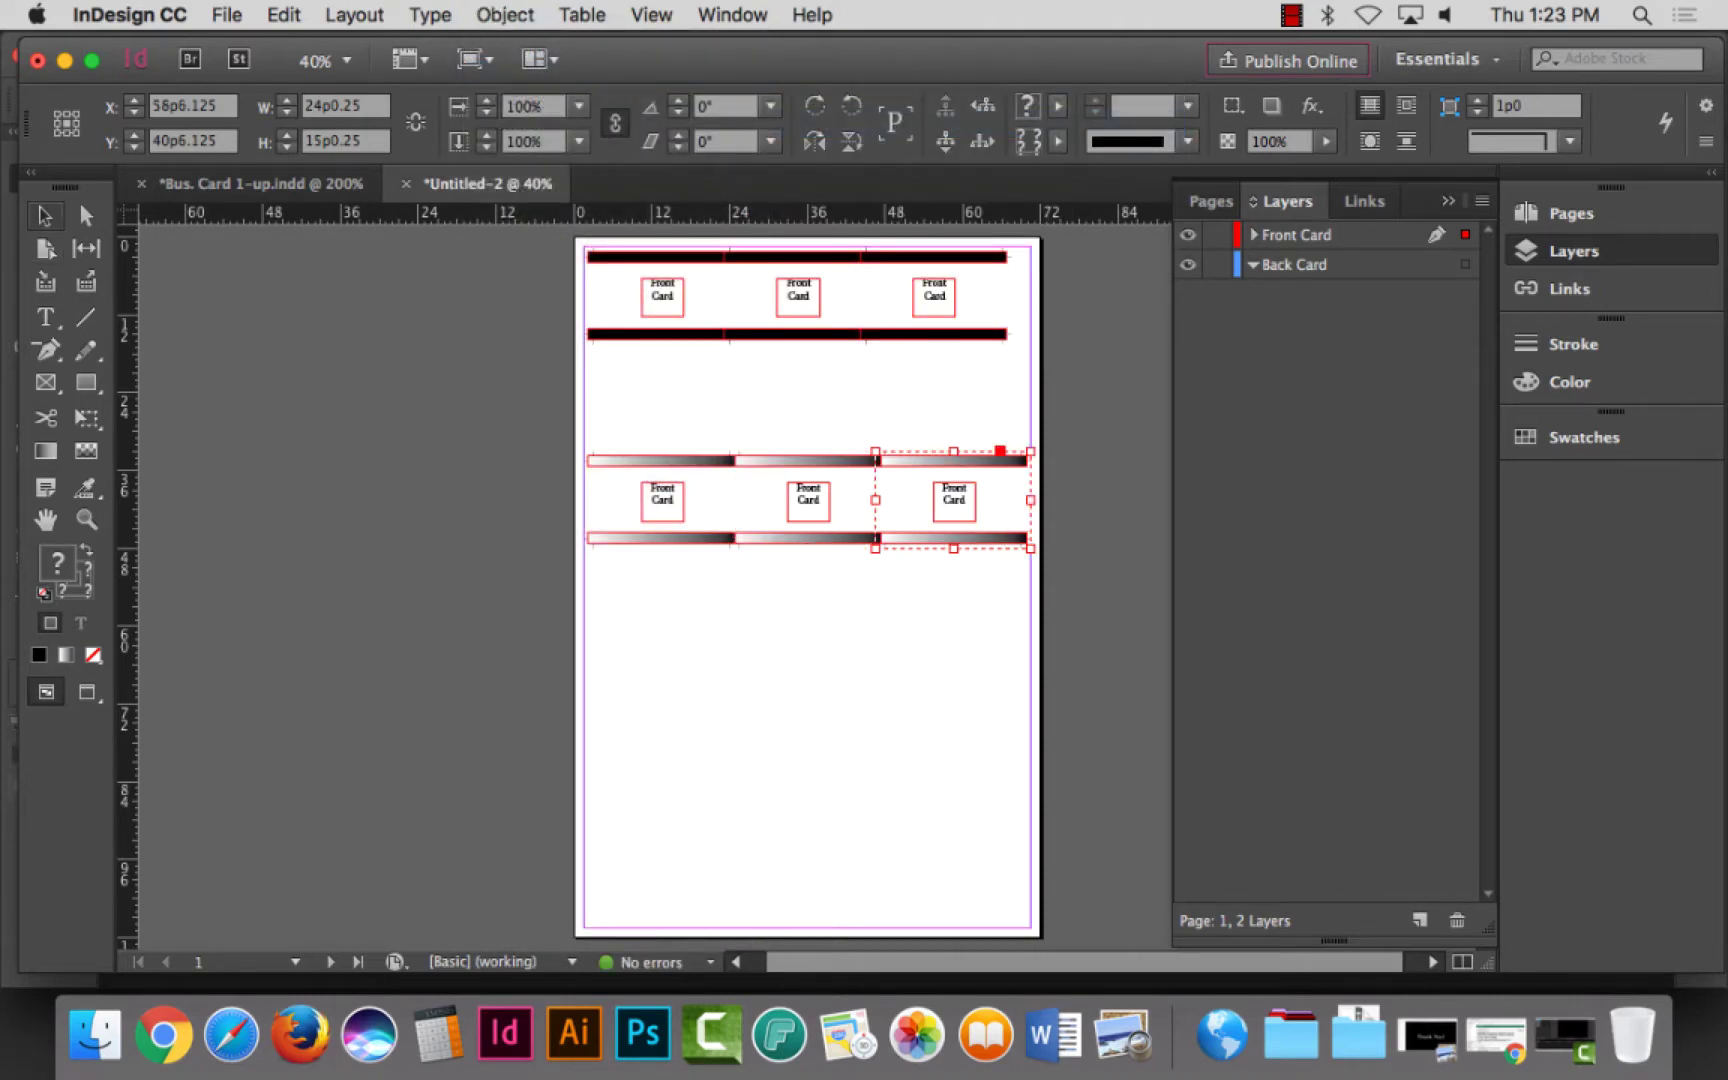
{"action": "key", "text": "super+shift+a"}
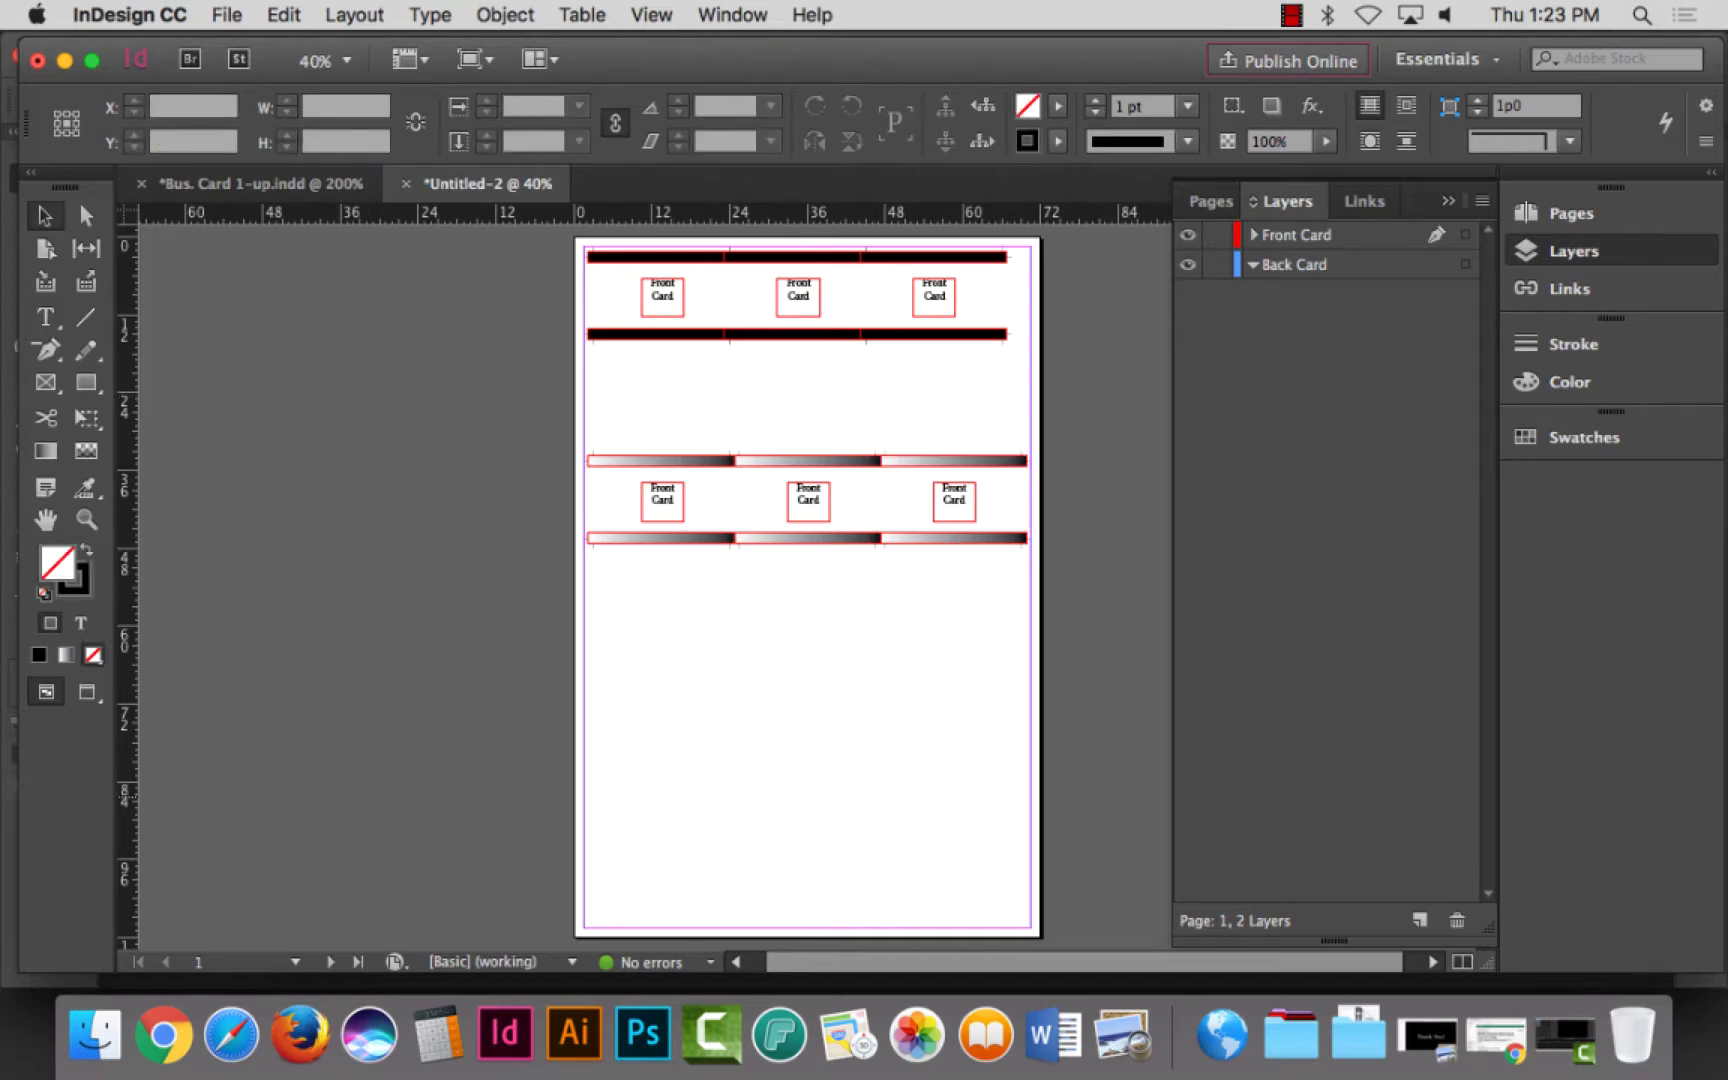
Step: Group the gradient row and the black-barred row separately, and move the gradient row down to about Y 70p0
{"action": "left_click_drag", "start_coordinate": [583, 421], "coordinate": [1045, 654]}
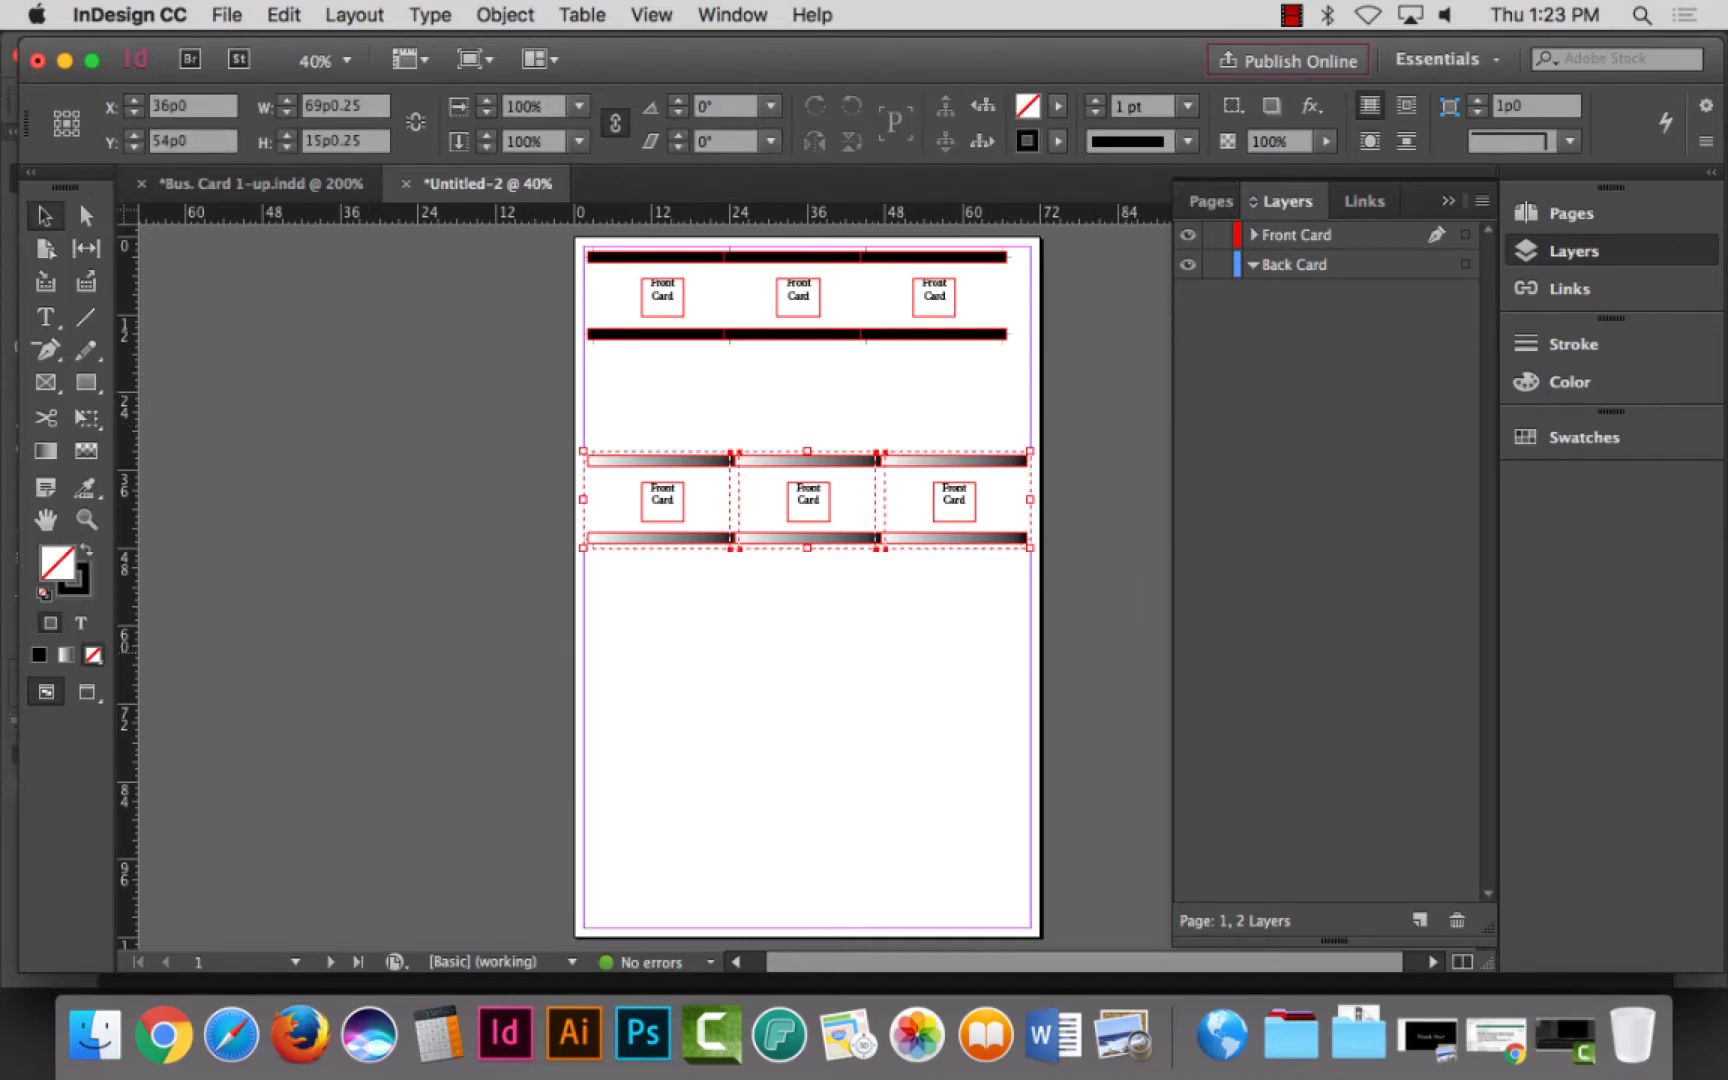
{"action": "left_click_drag", "start_coordinate": [575, 243], "coordinate": [1029, 400]}
{"action": "key", "text": "super+g"}
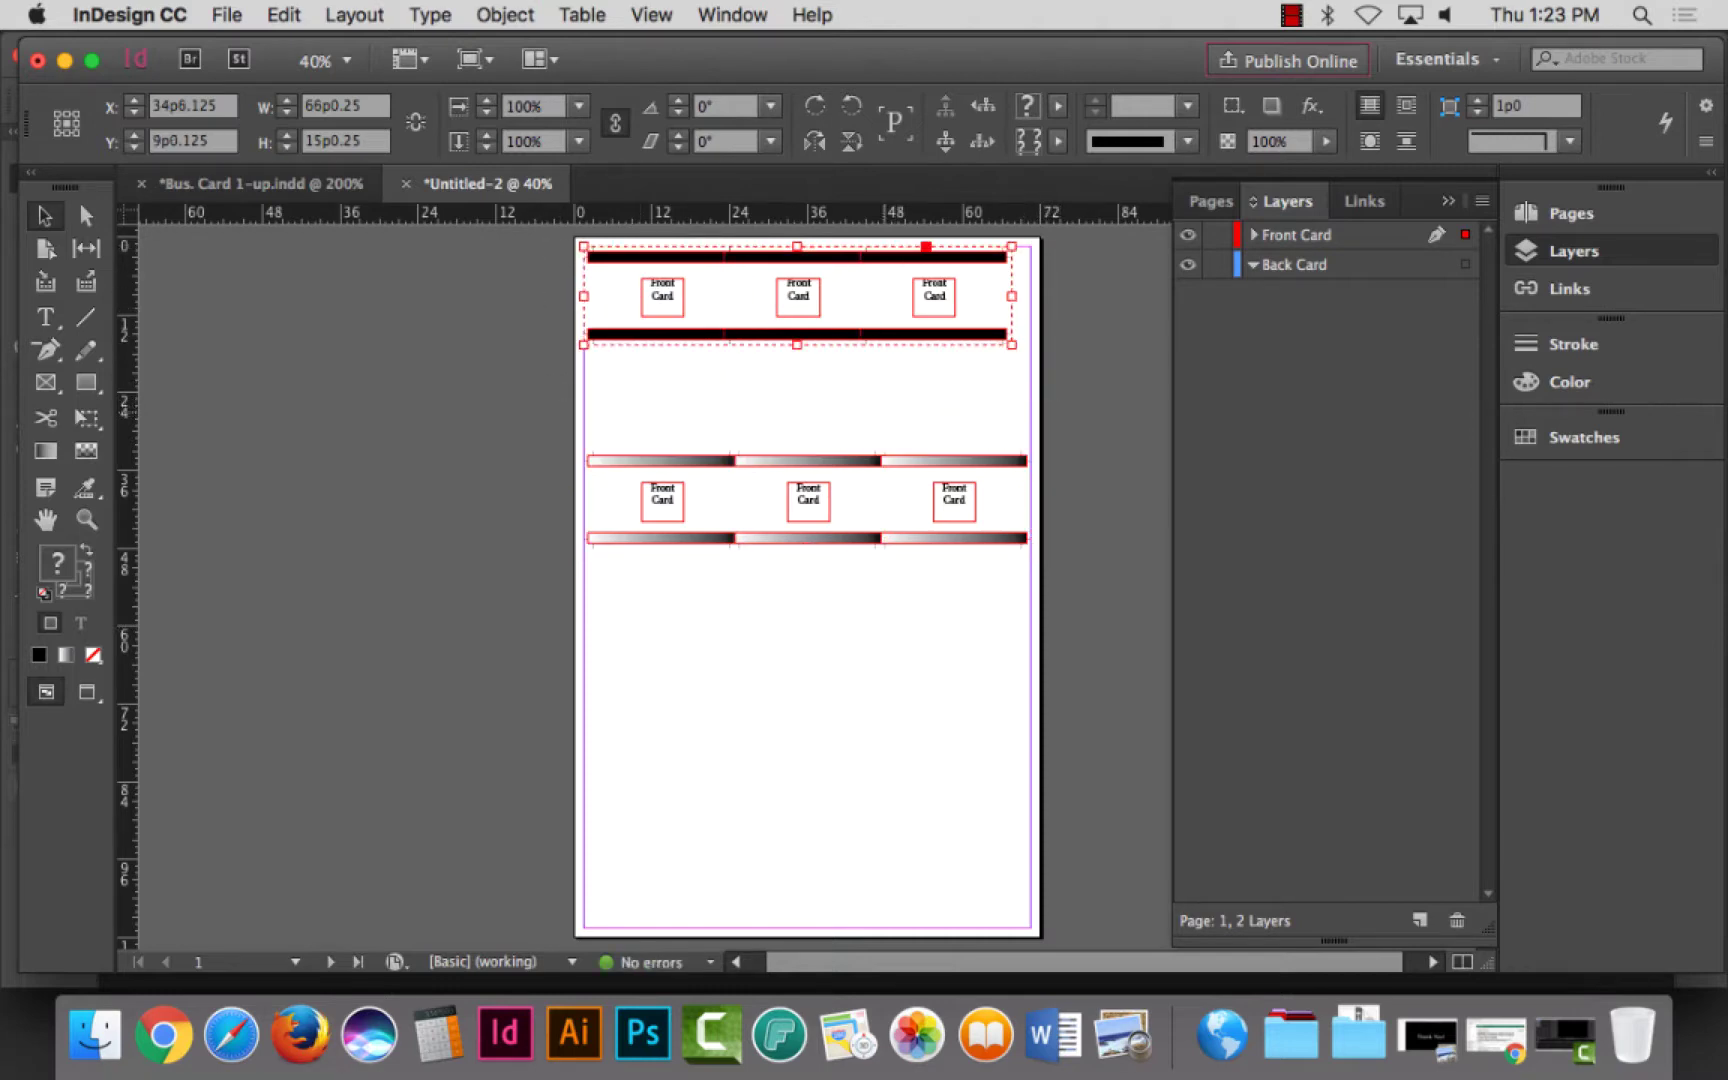
{"action": "left_click_drag", "start_coordinate": [856, 261], "coordinate": [856, 657]}
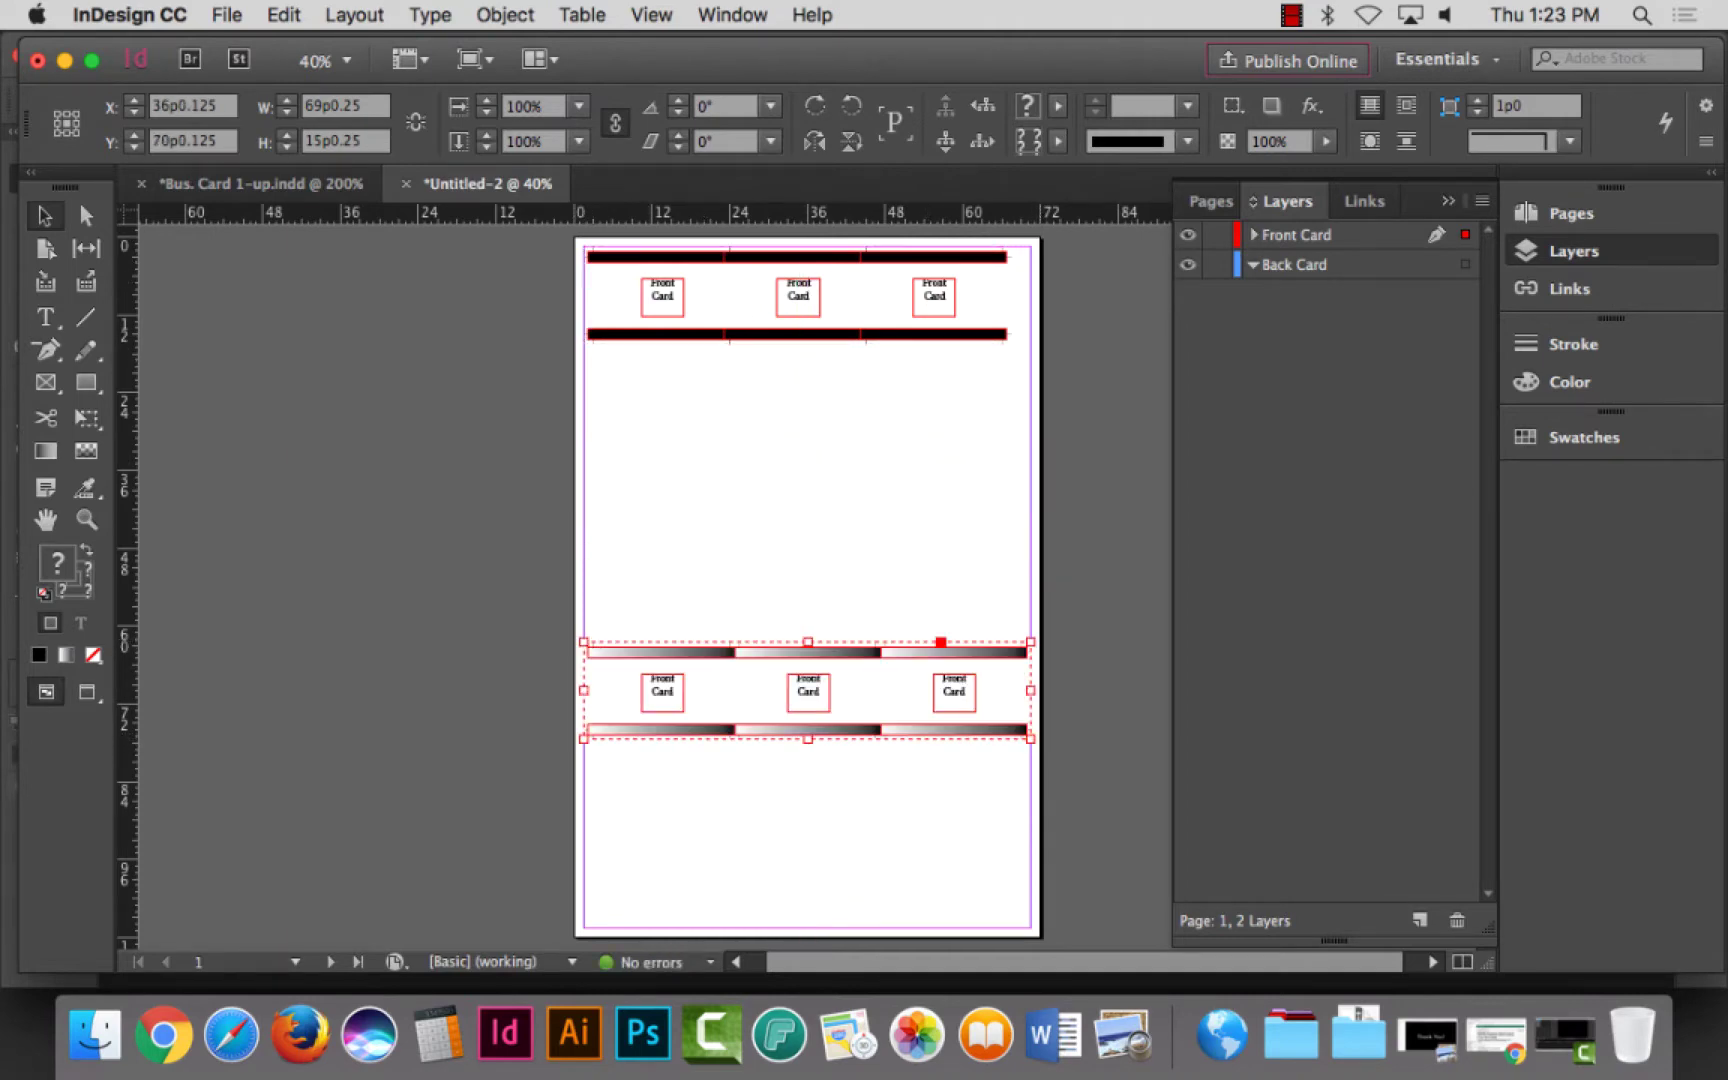
Step: Select the black-barred card row and display the Align options clear of the page
{"action": "key", "text": "z"}
{"action": "left_click_drag", "start_coordinate": [573, 250], "coordinate": [1020, 448]}
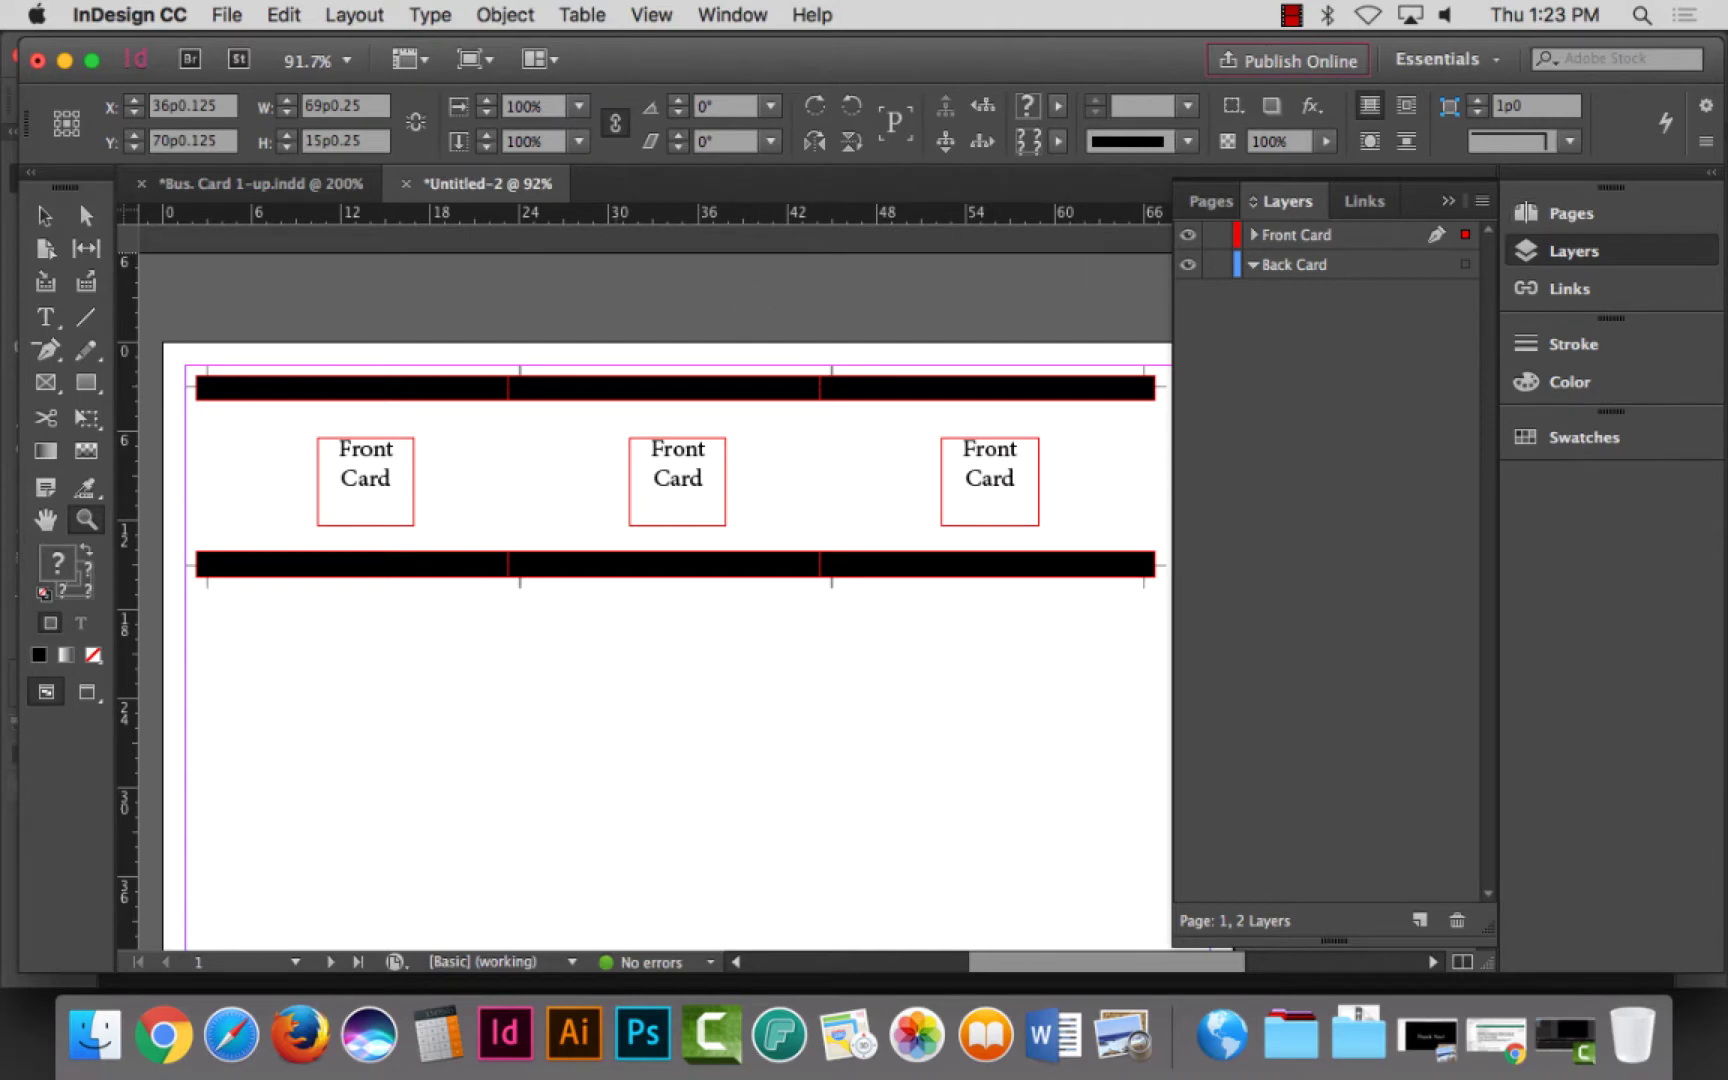
{"action": "left_click", "coordinate": [1574, 251]}
{"action": "key", "text": "v"}
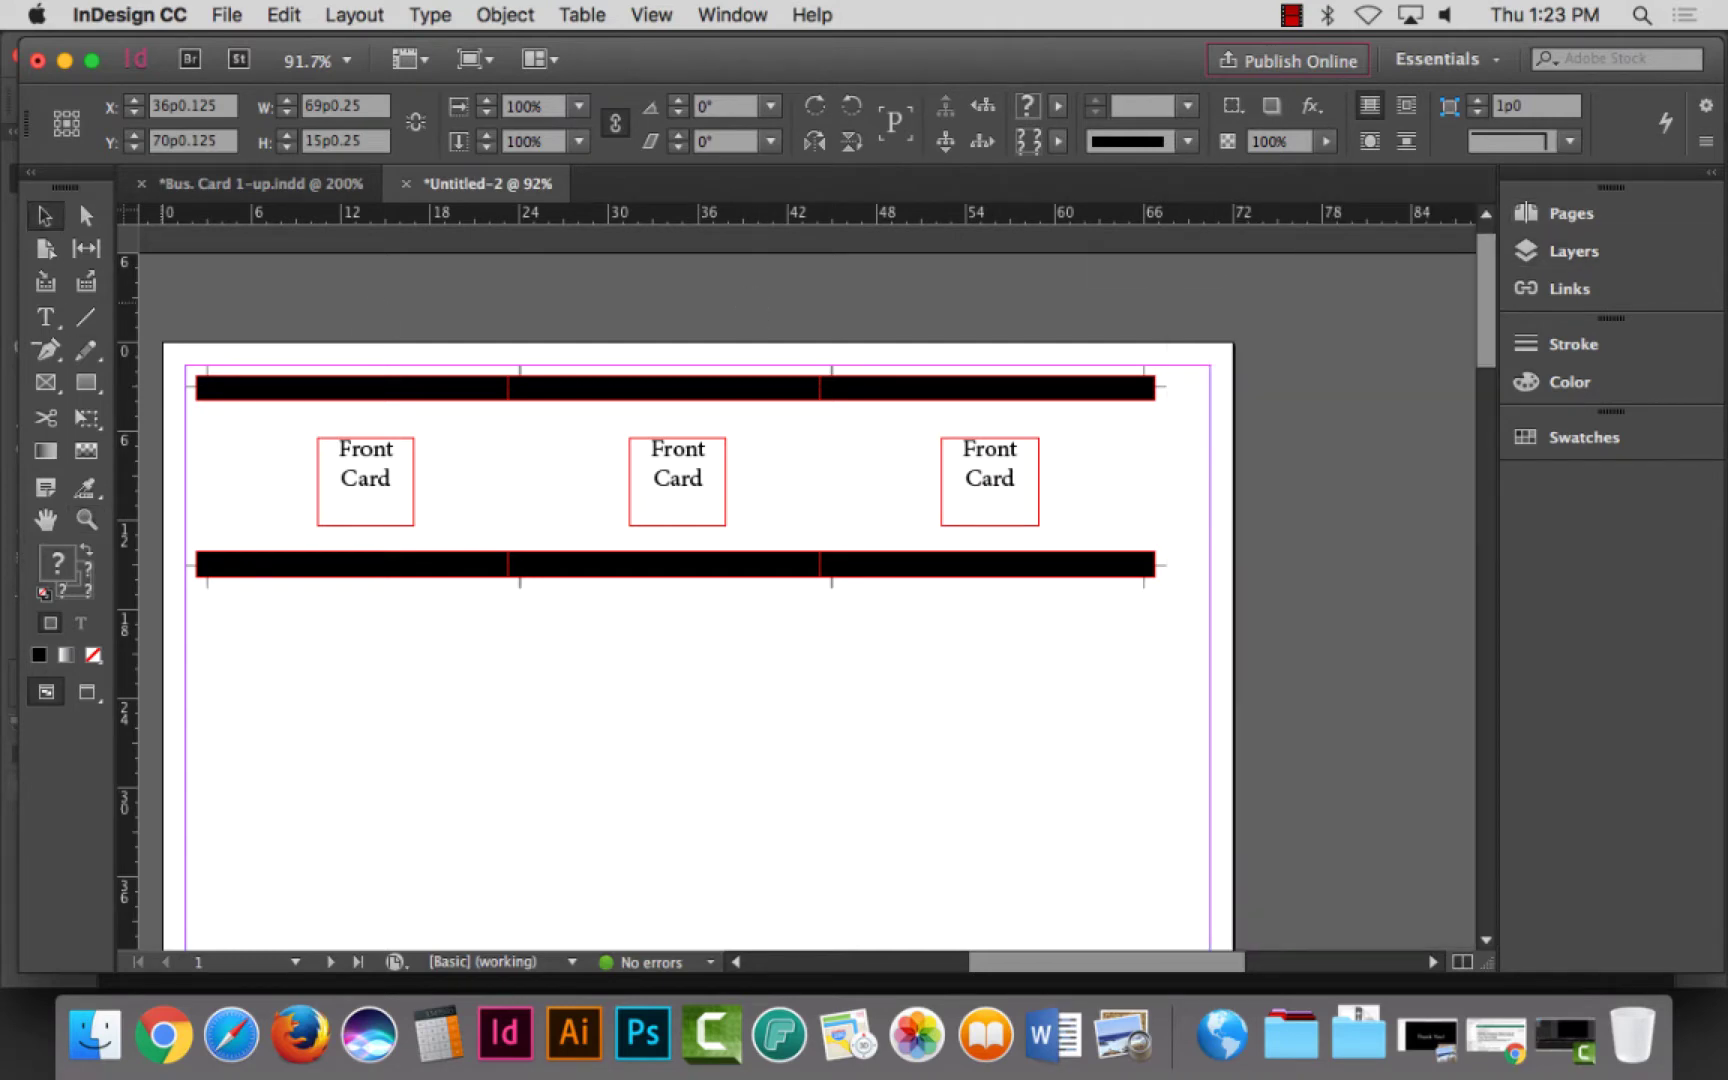
{"action": "left_click_drag", "start_coordinate": [168, 300], "coordinate": [1236, 736]}
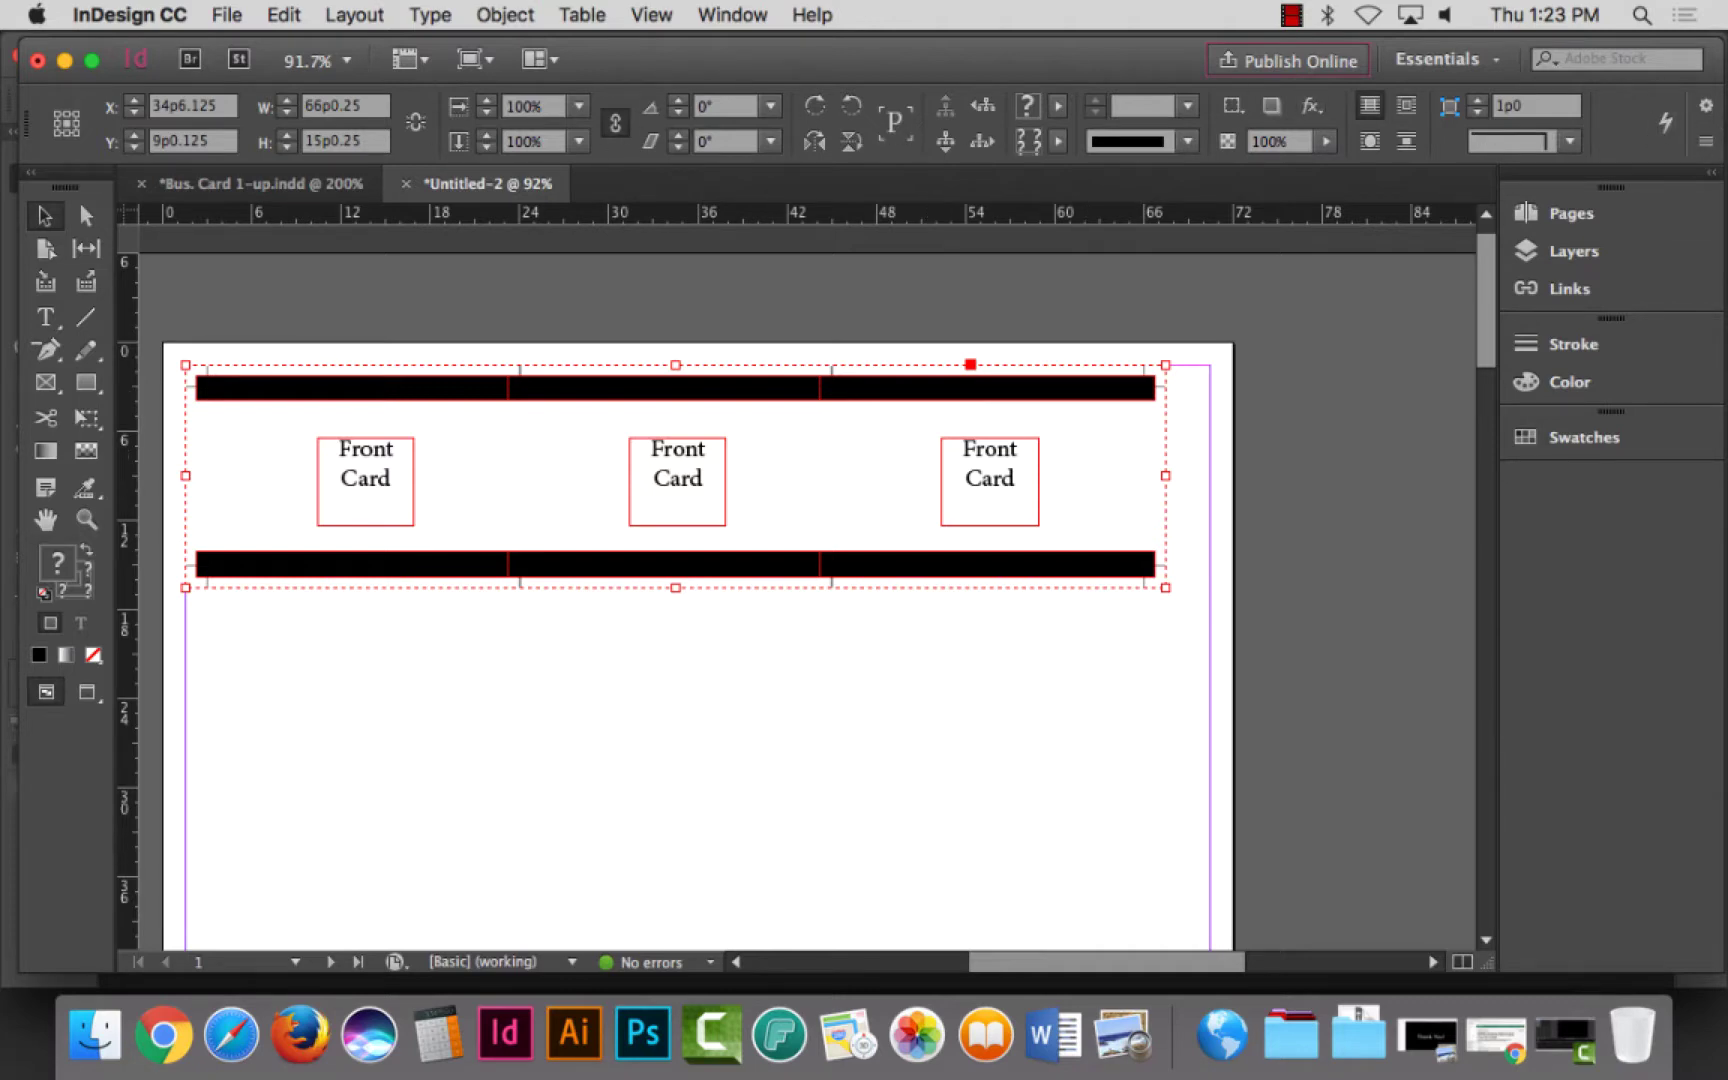
{"action": "left_click", "coordinate": [732, 14]}
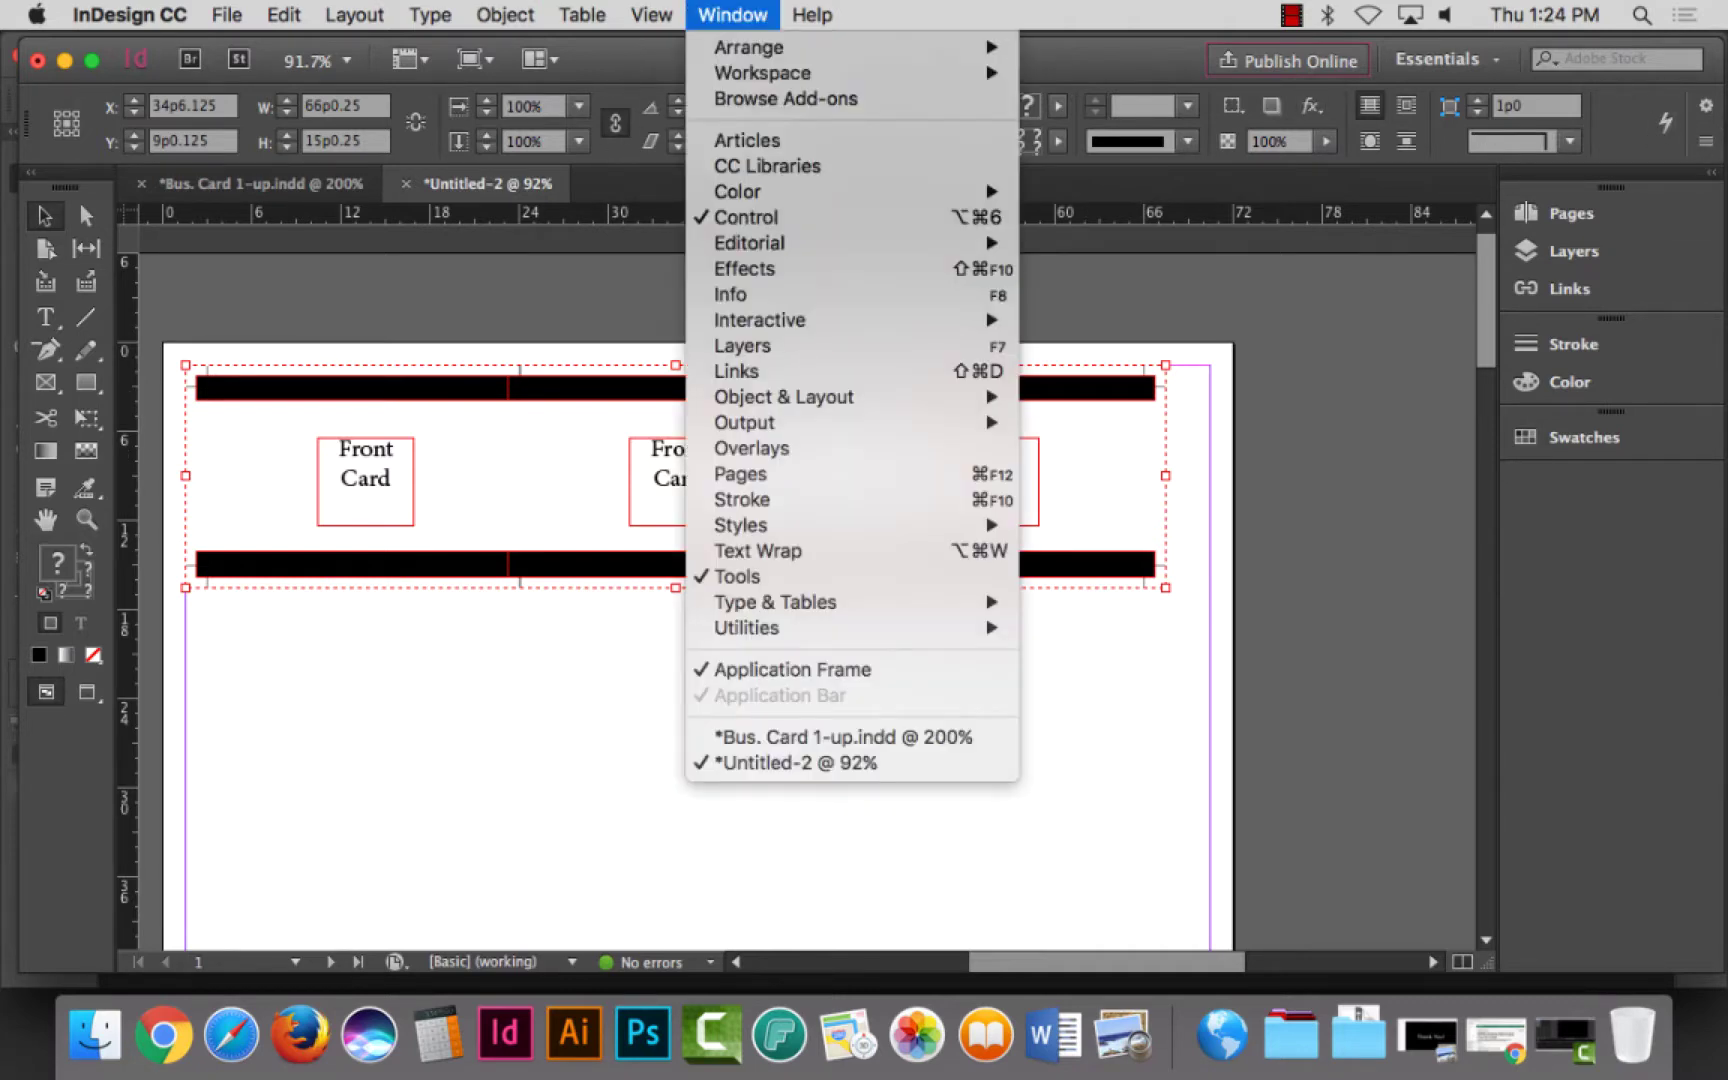
{"action": "mouse_move", "coordinate": [784, 397]}
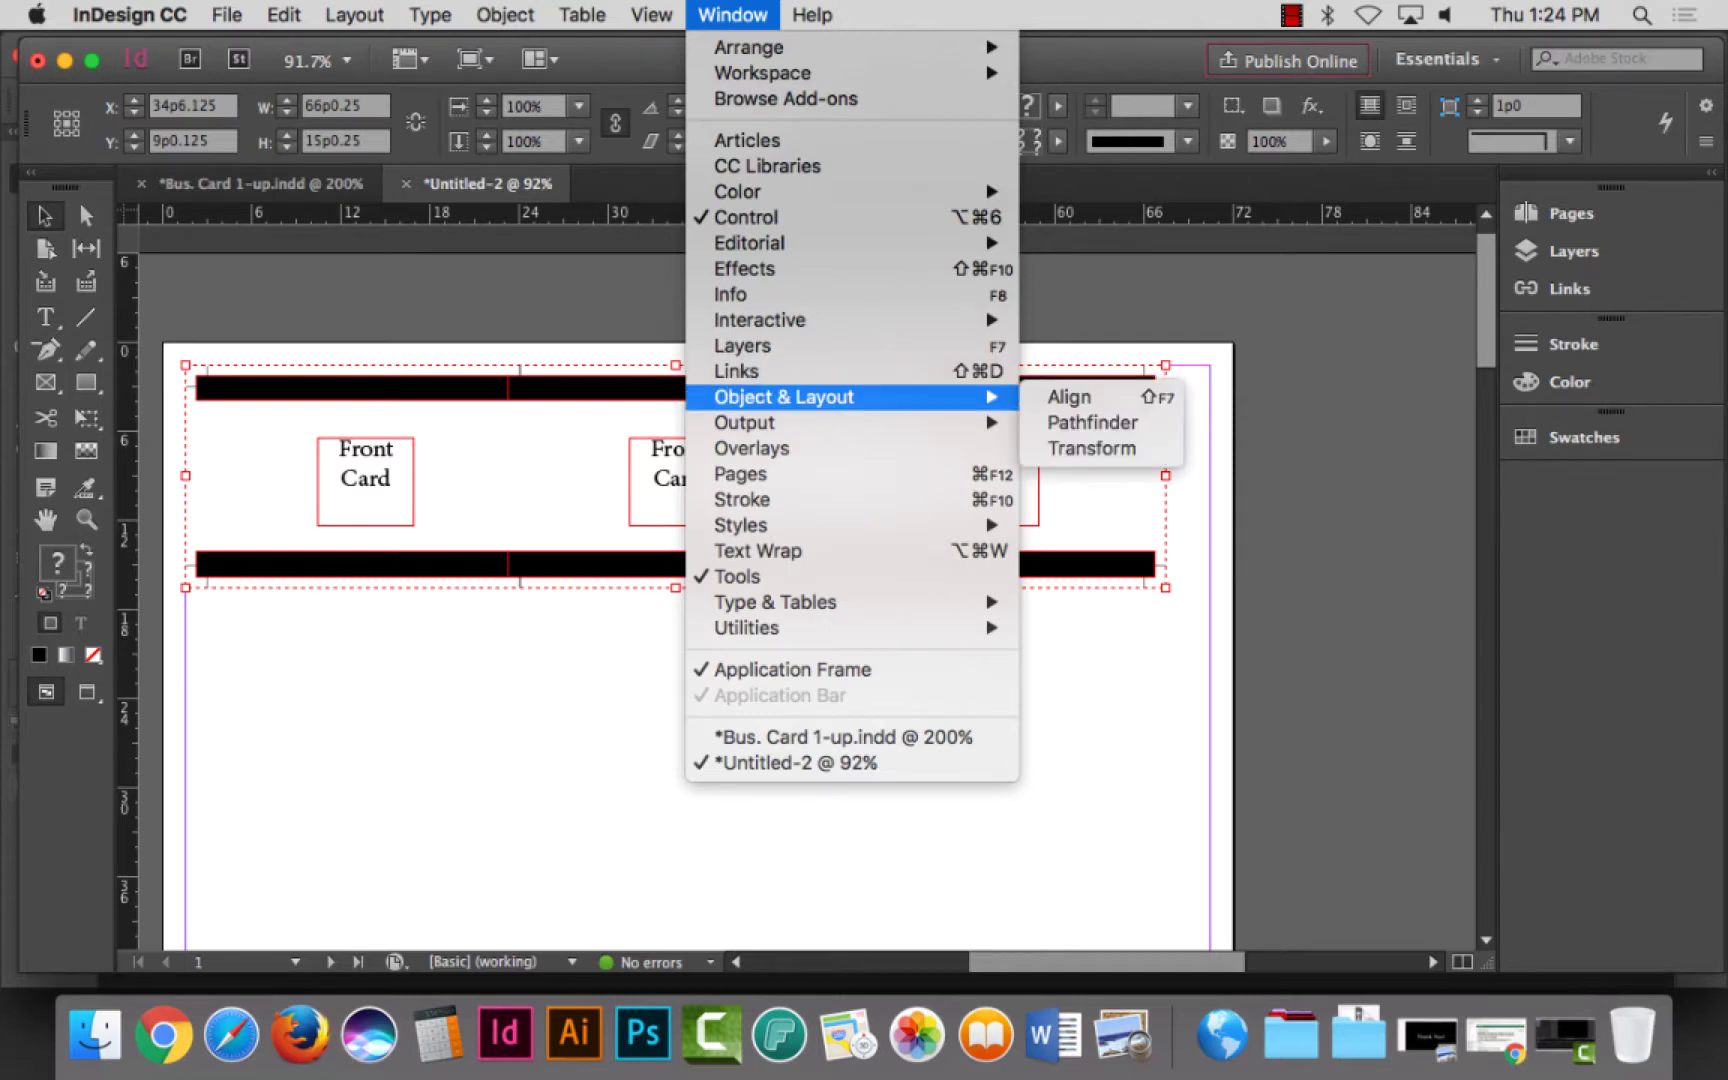
{"action": "left_click", "coordinate": [1069, 397]}
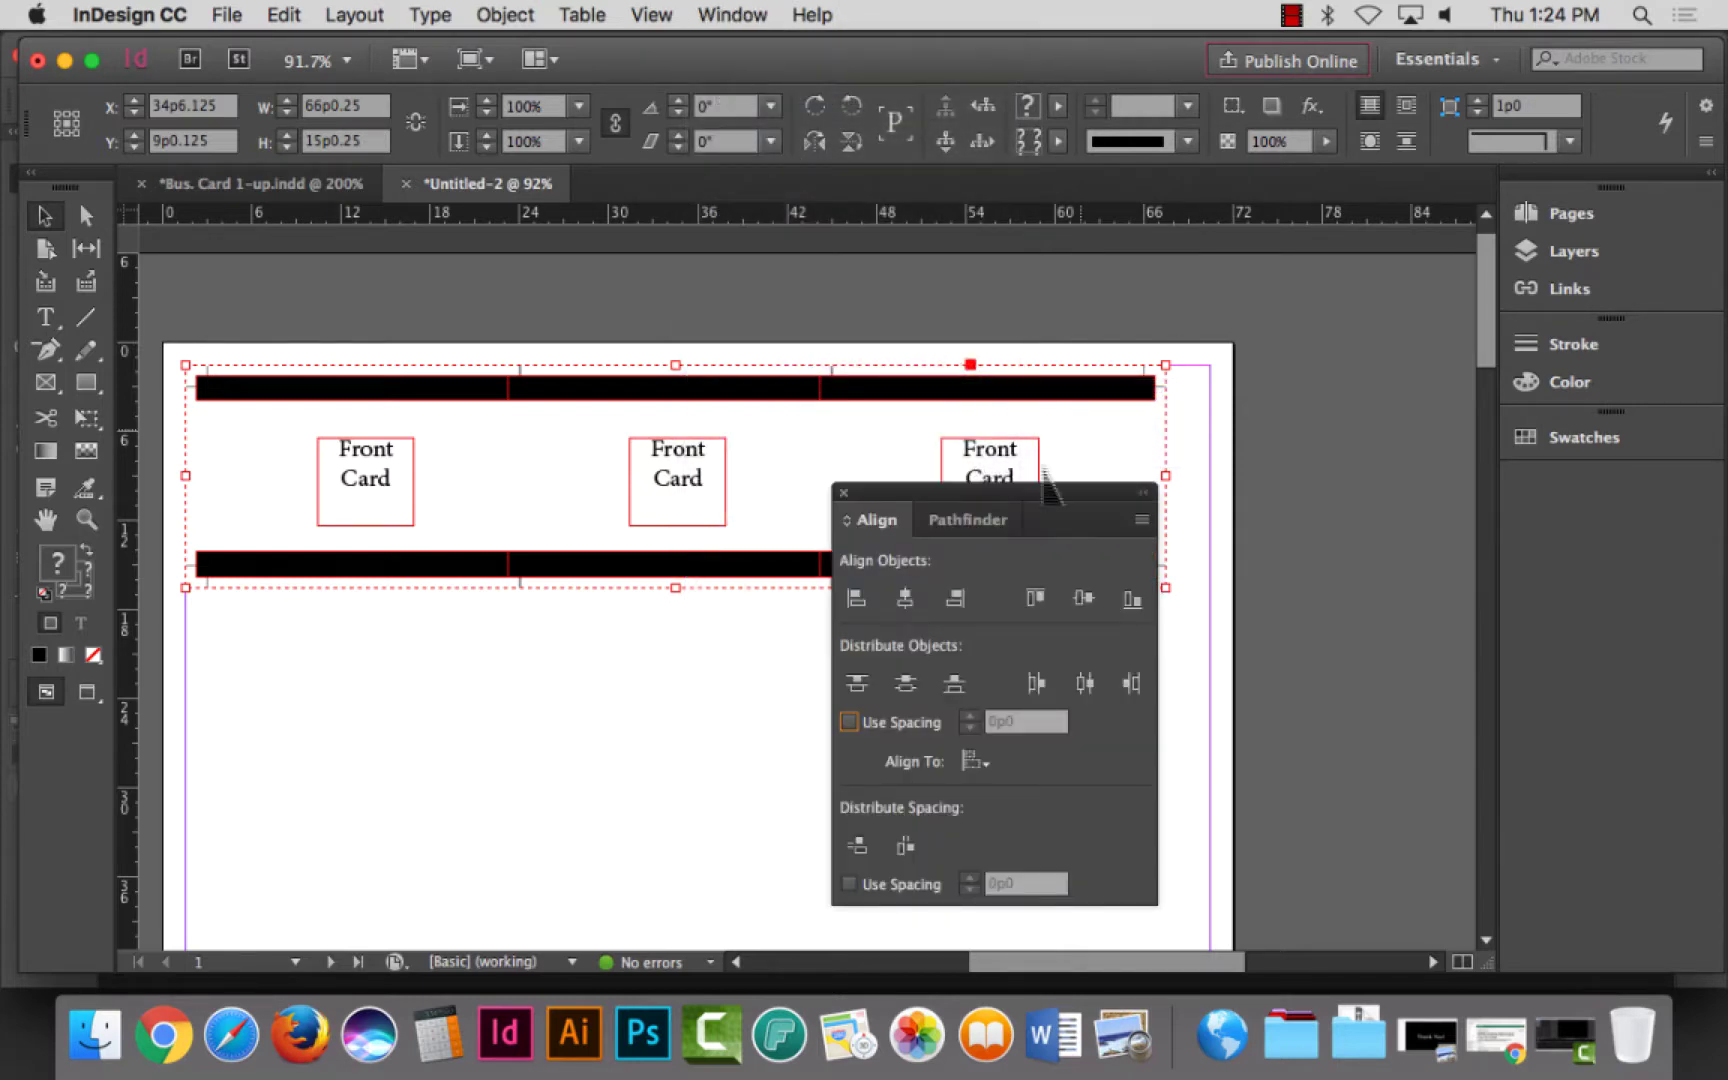
{"action": "left_click_drag", "start_coordinate": [1045, 490], "coordinate": [1466, 63]}
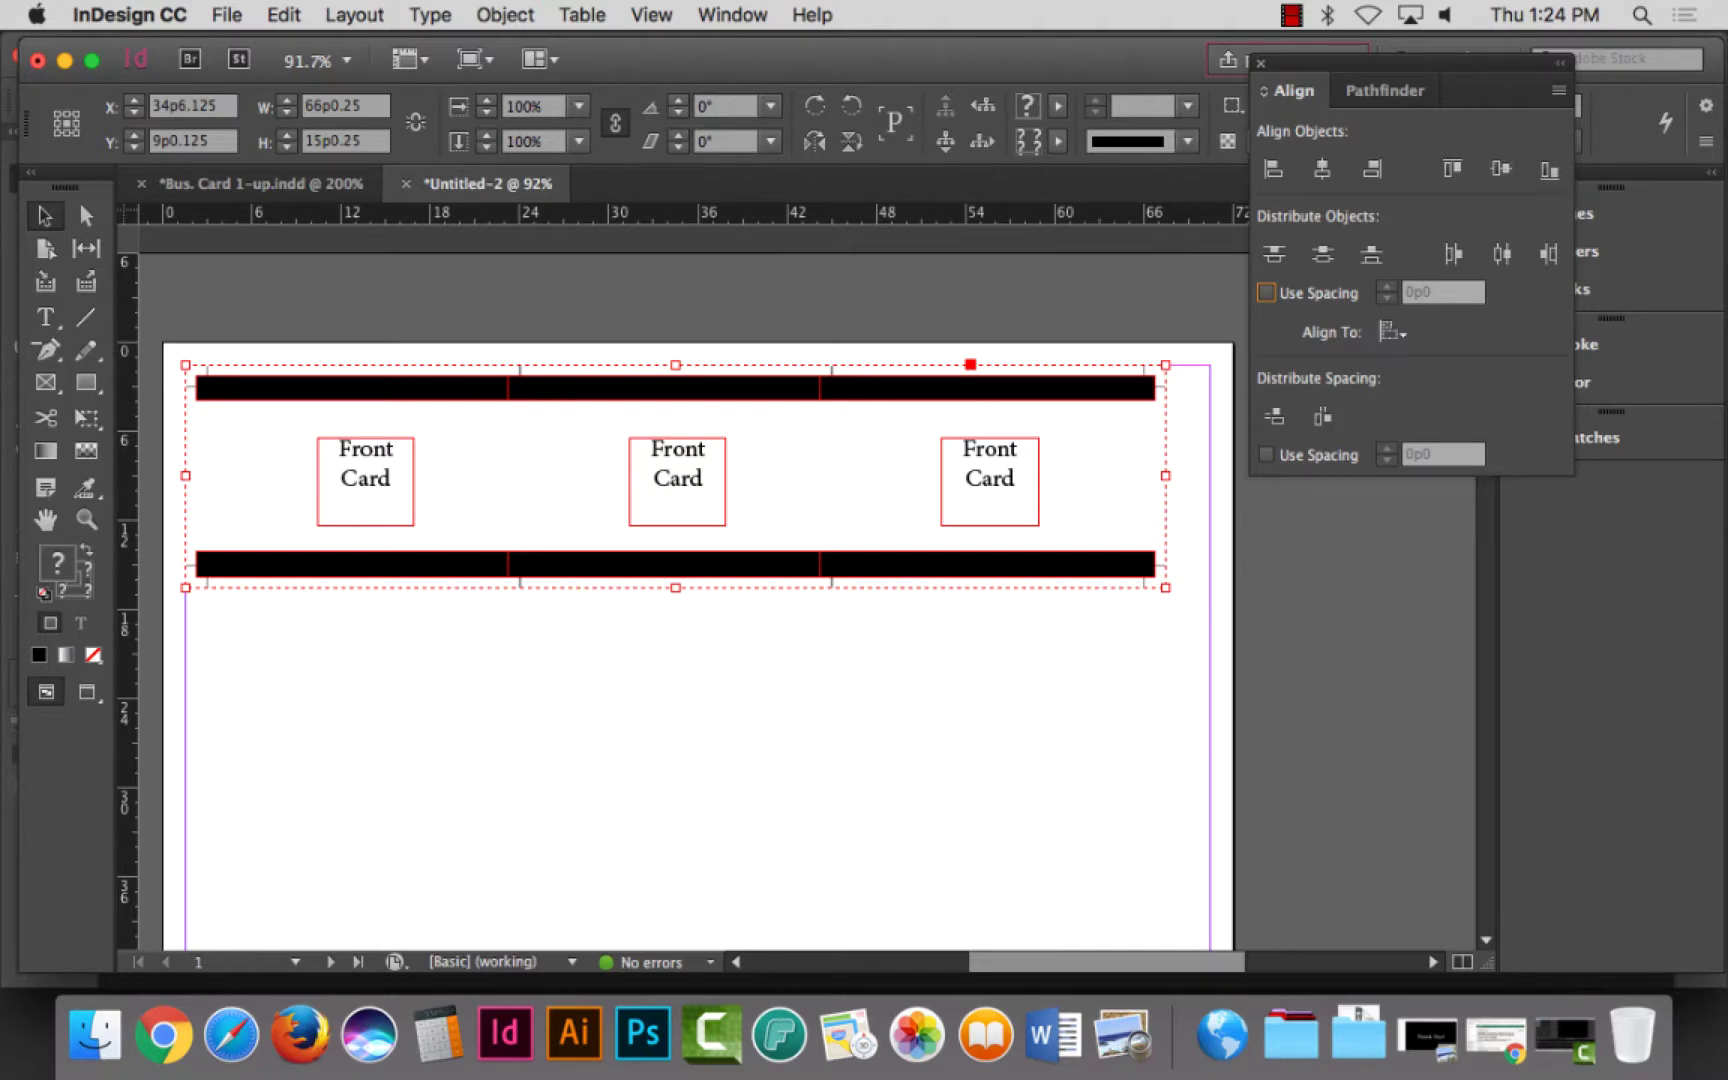
Step: Set the alignment reference to Align to Page and centre the black-barred row horizontally on the page
{"action": "left_click", "coordinate": [1336, 182]}
{"action": "left_click", "coordinate": [1338, 190]}
{"action": "left_click", "coordinate": [1392, 332]}
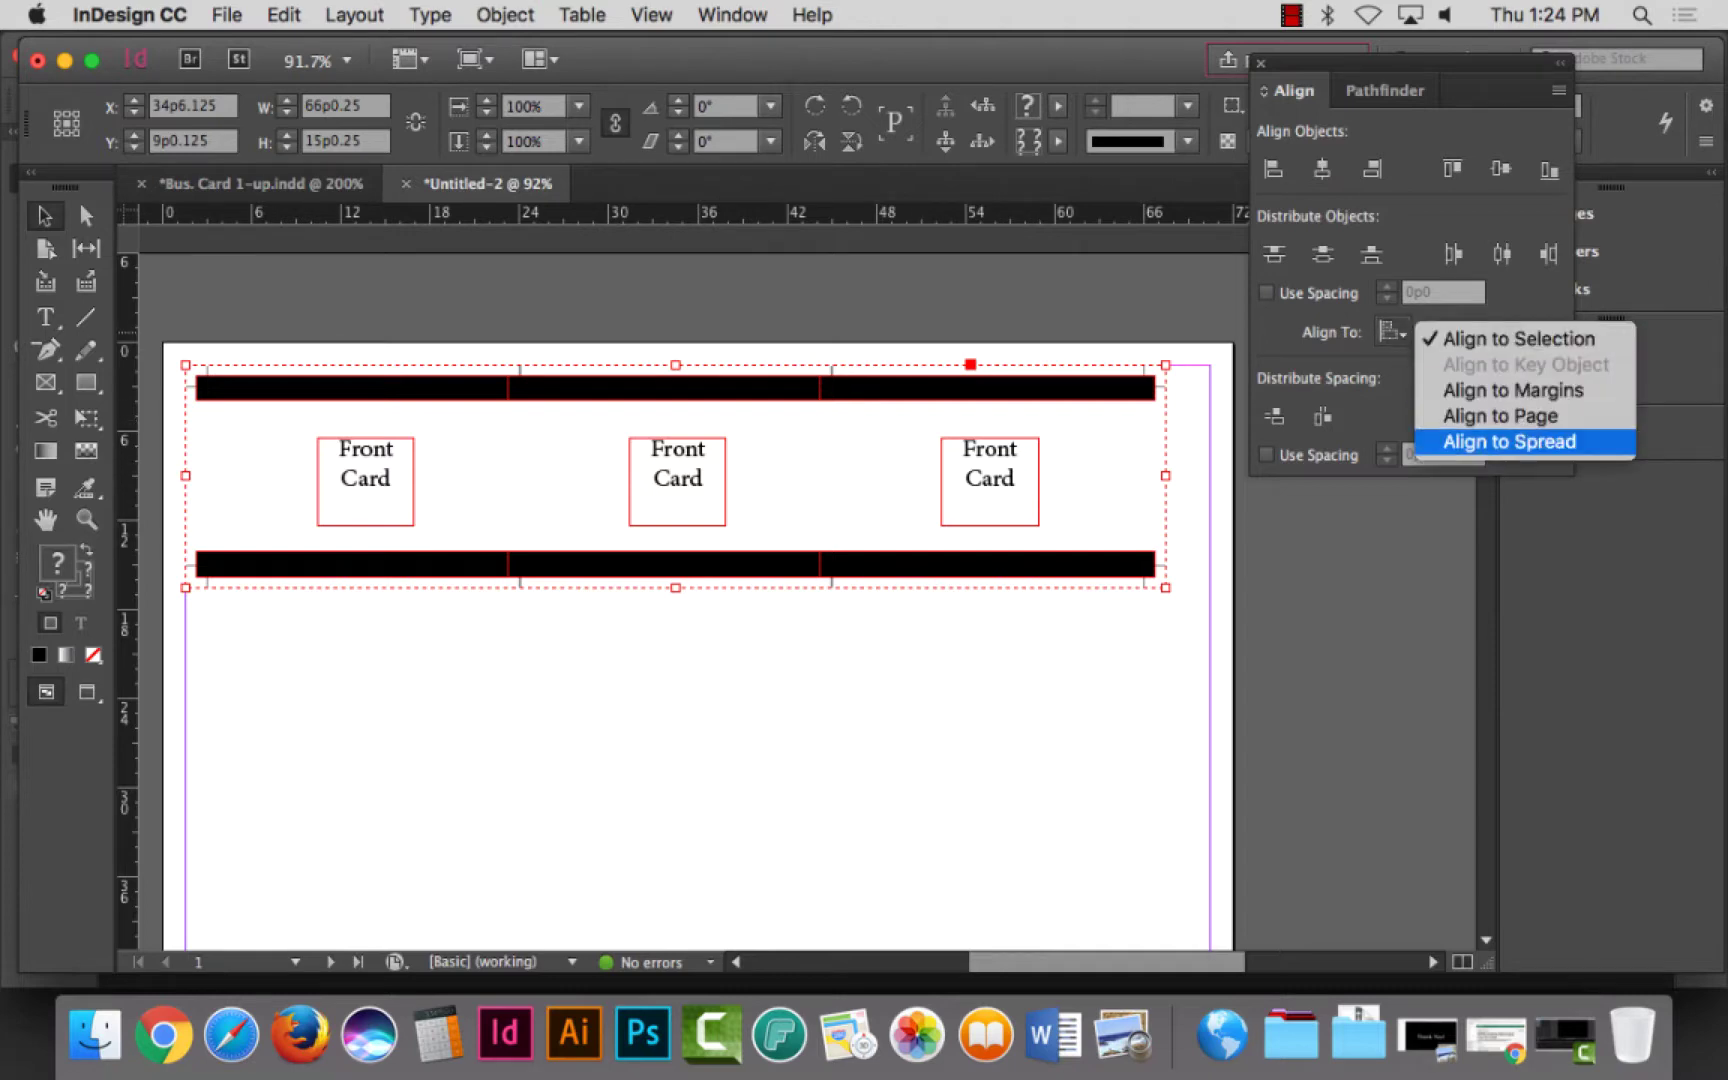
{"action": "left_click", "coordinate": [1500, 416]}
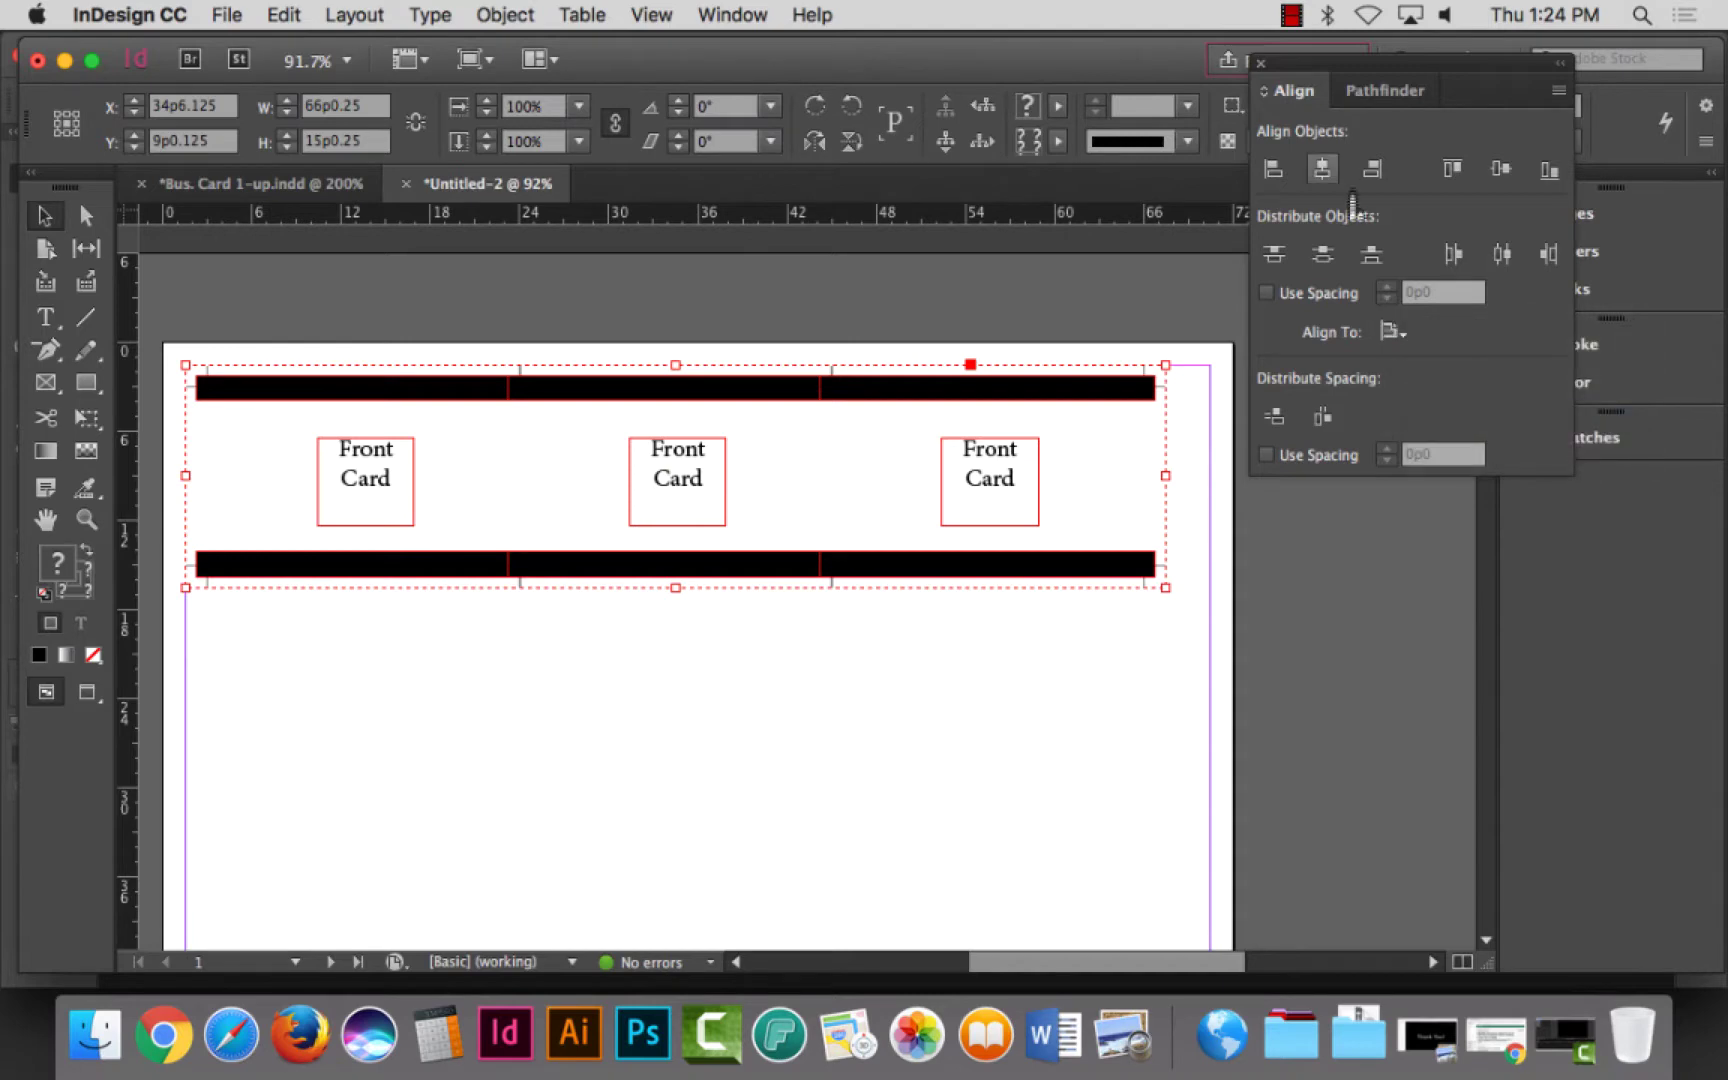
{"action": "left_click", "coordinate": [1330, 176]}
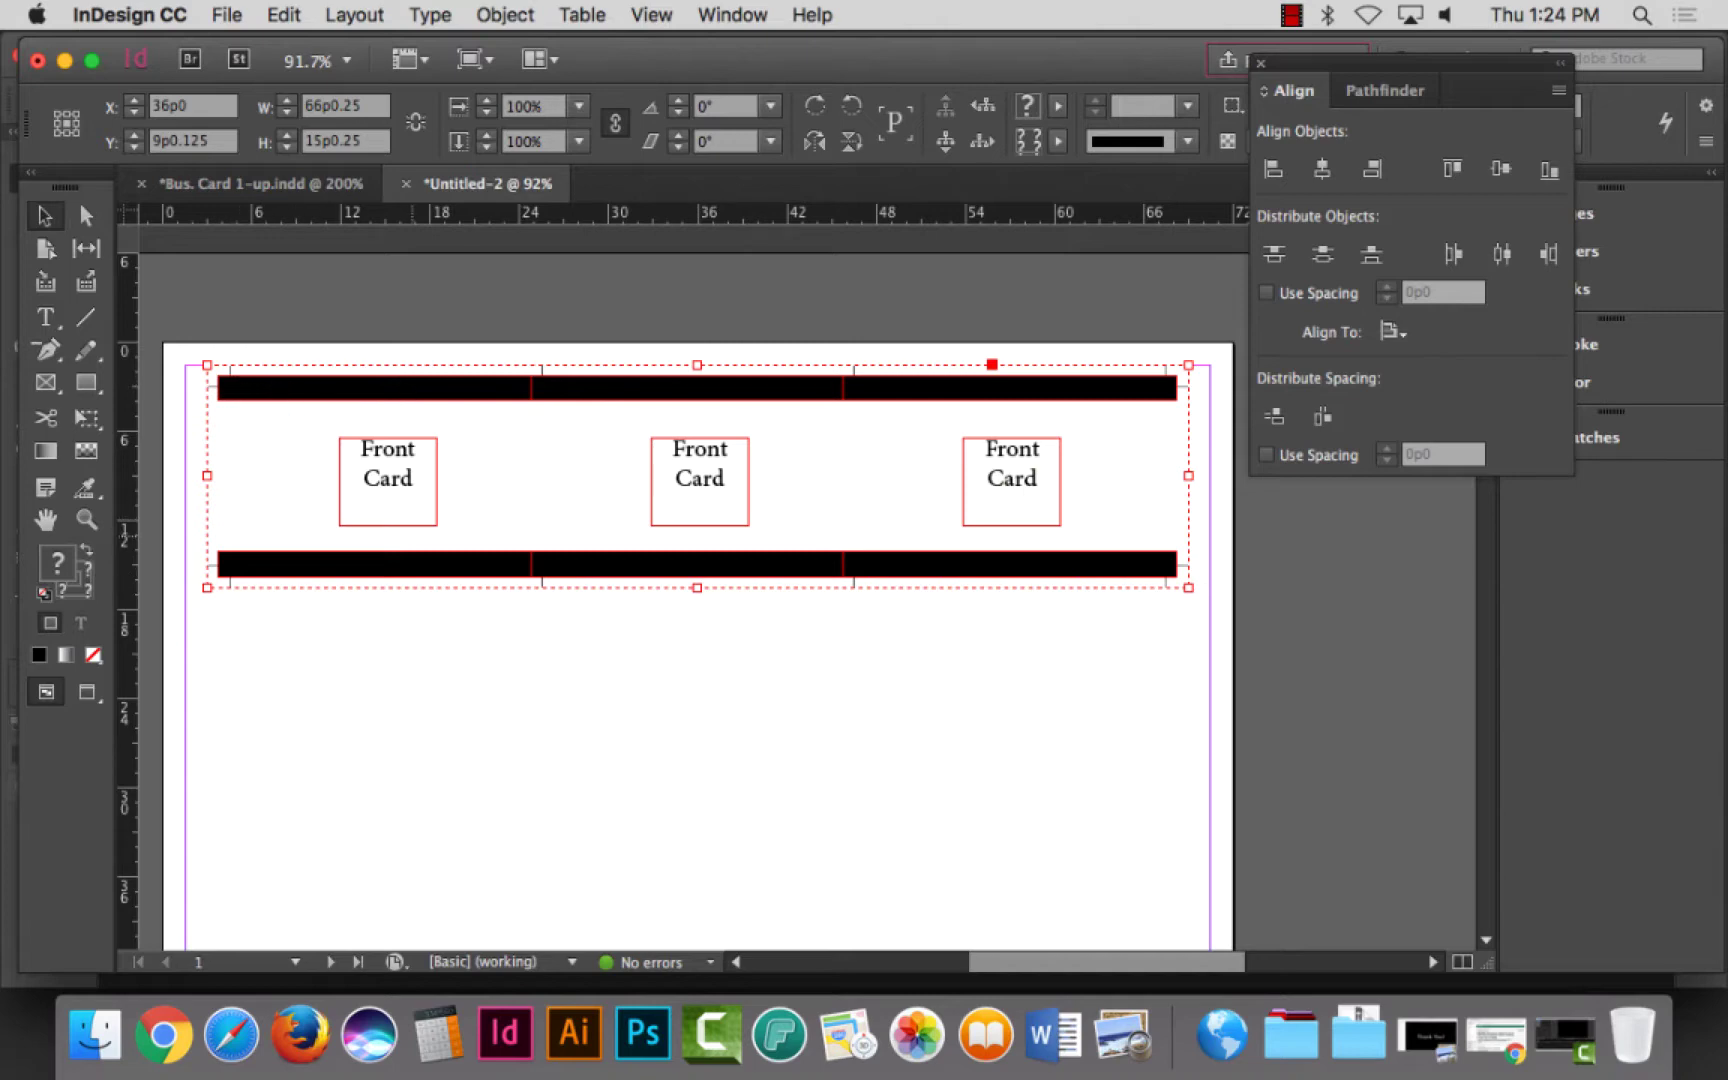
Step: Duplicate the black-barred row with Move, 0 horizontally and 2 in vertically, comparing the preview on and off
{"action": "left_click", "coordinate": [505, 14]}
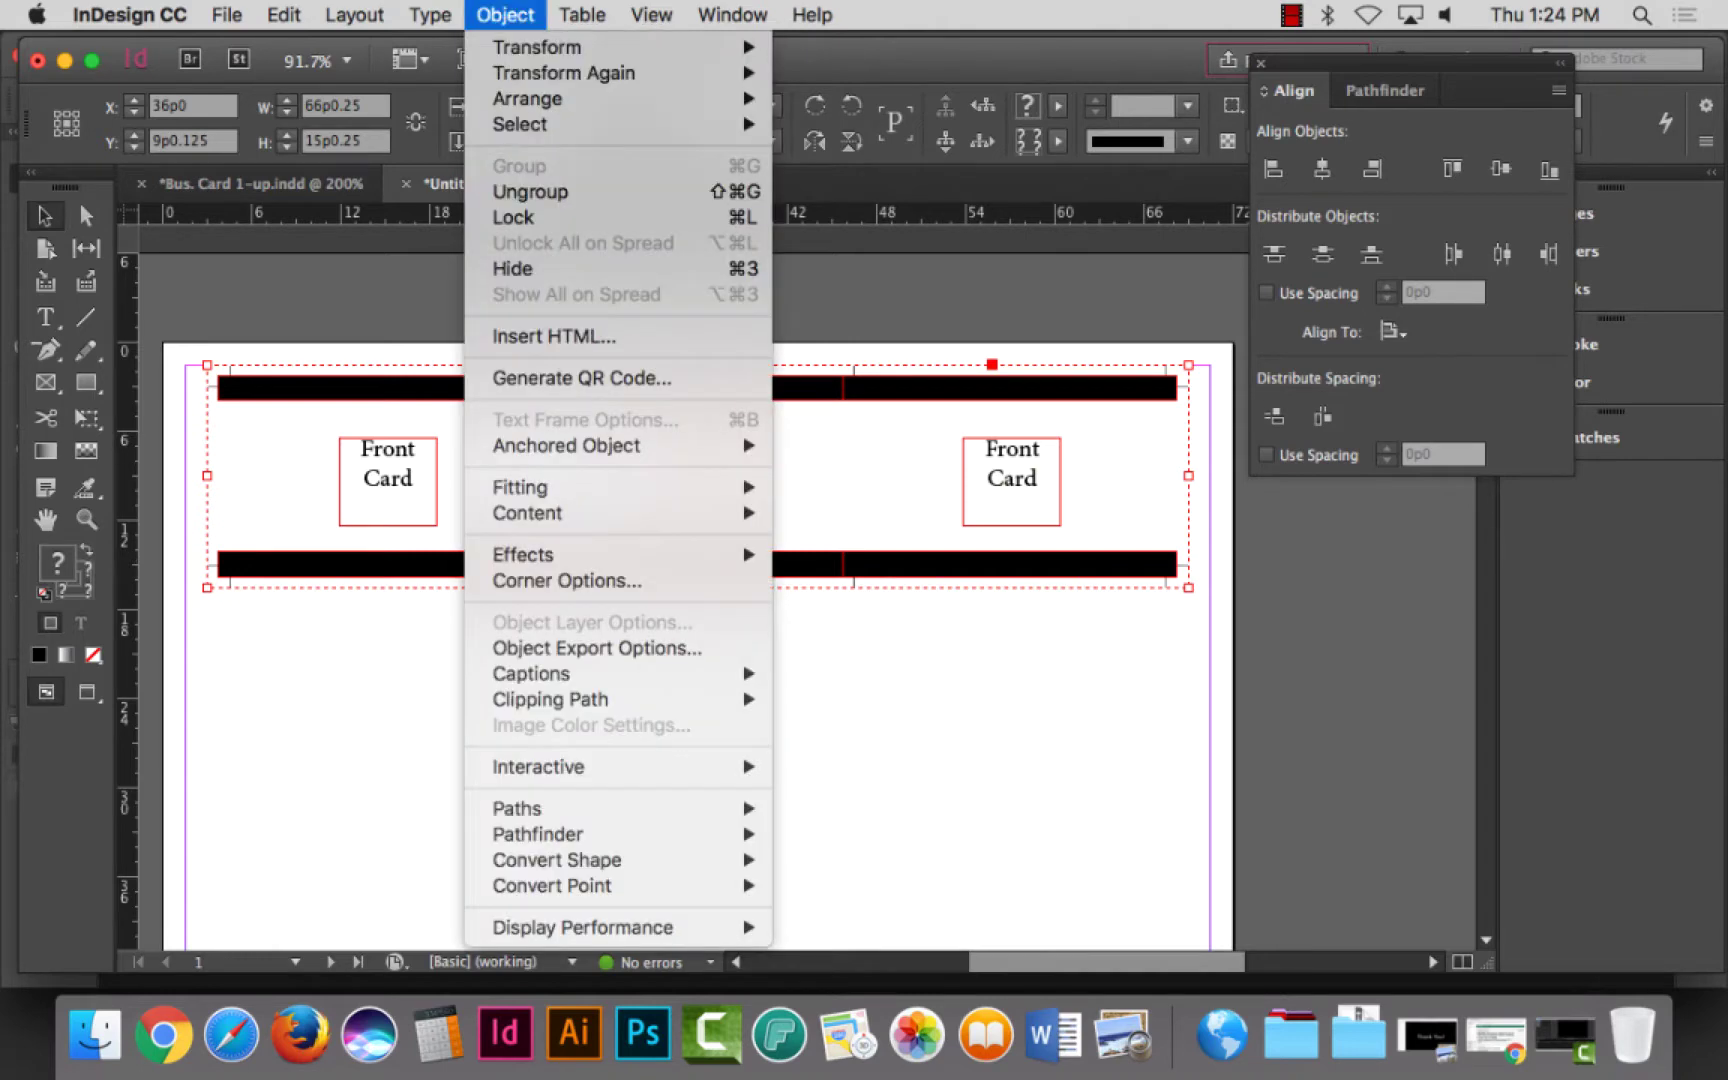
{"action": "key", "text": "Down"}
{"action": "key", "text": "Right"}
{"action": "key", "text": "Return"}
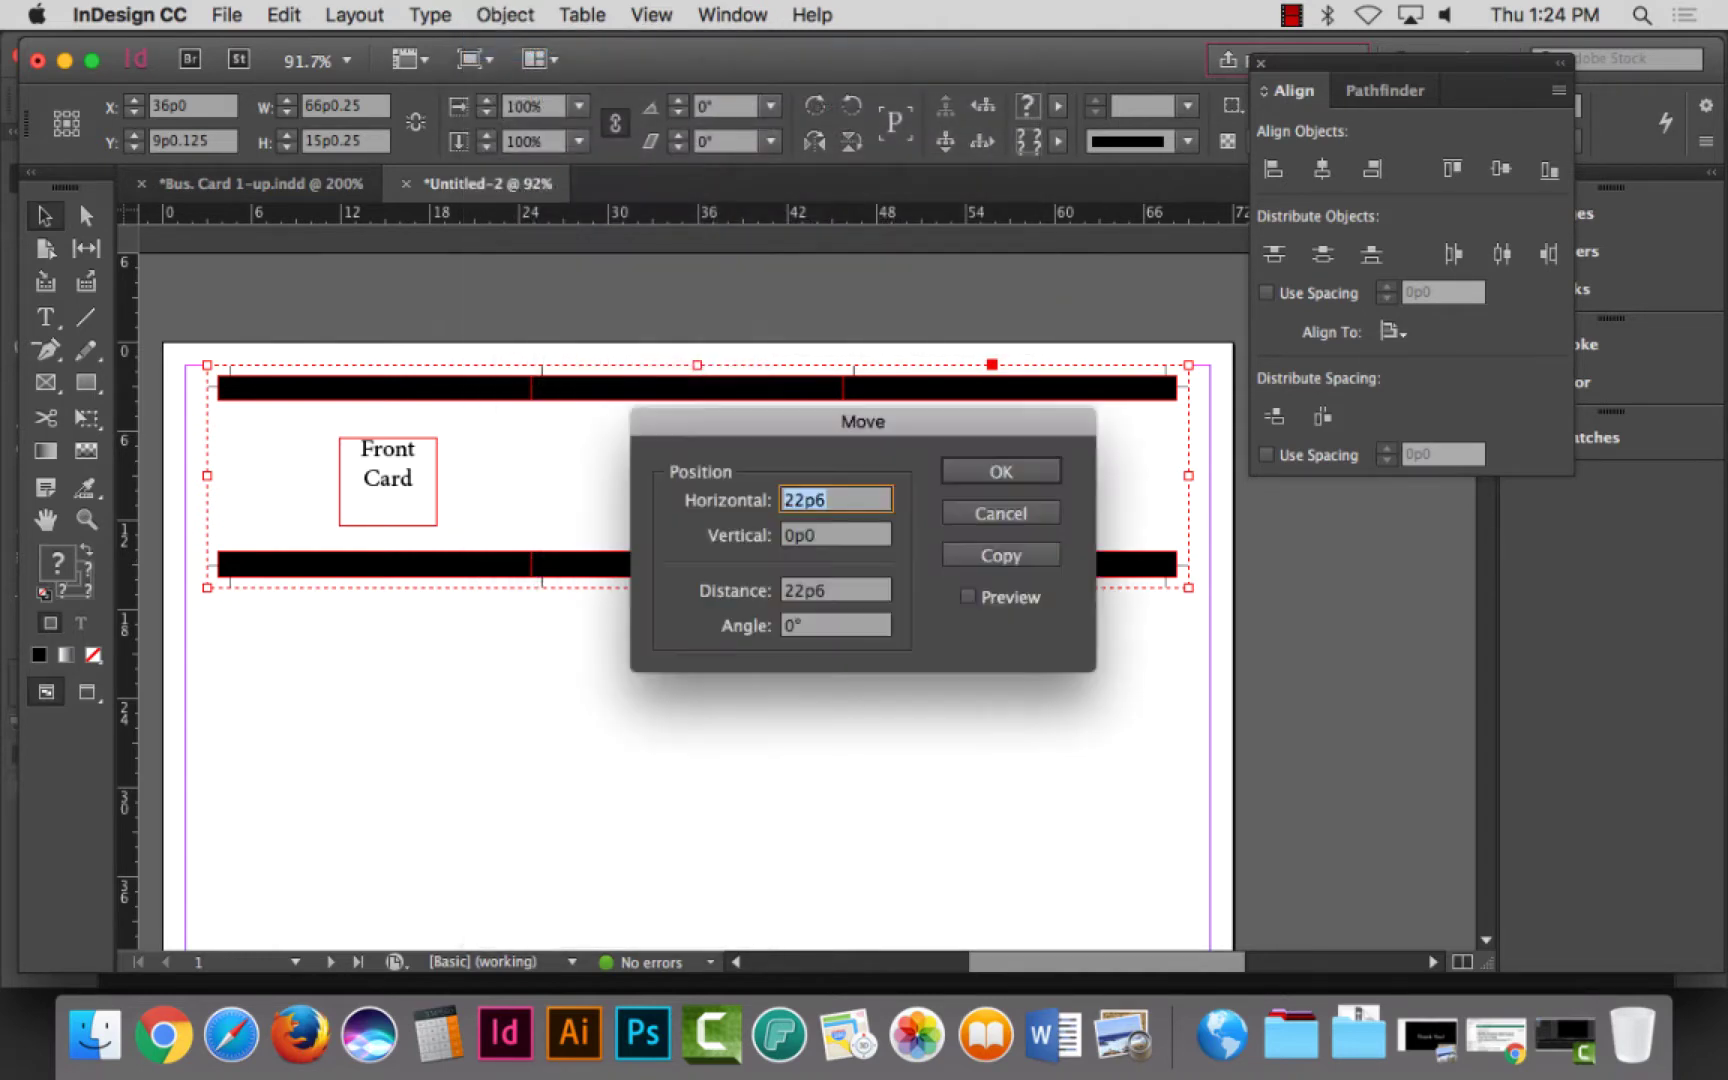
{"action": "type", "text": "0"}
{"action": "key", "text": "Tab"}
{"action": "type", "text": "2 in"}
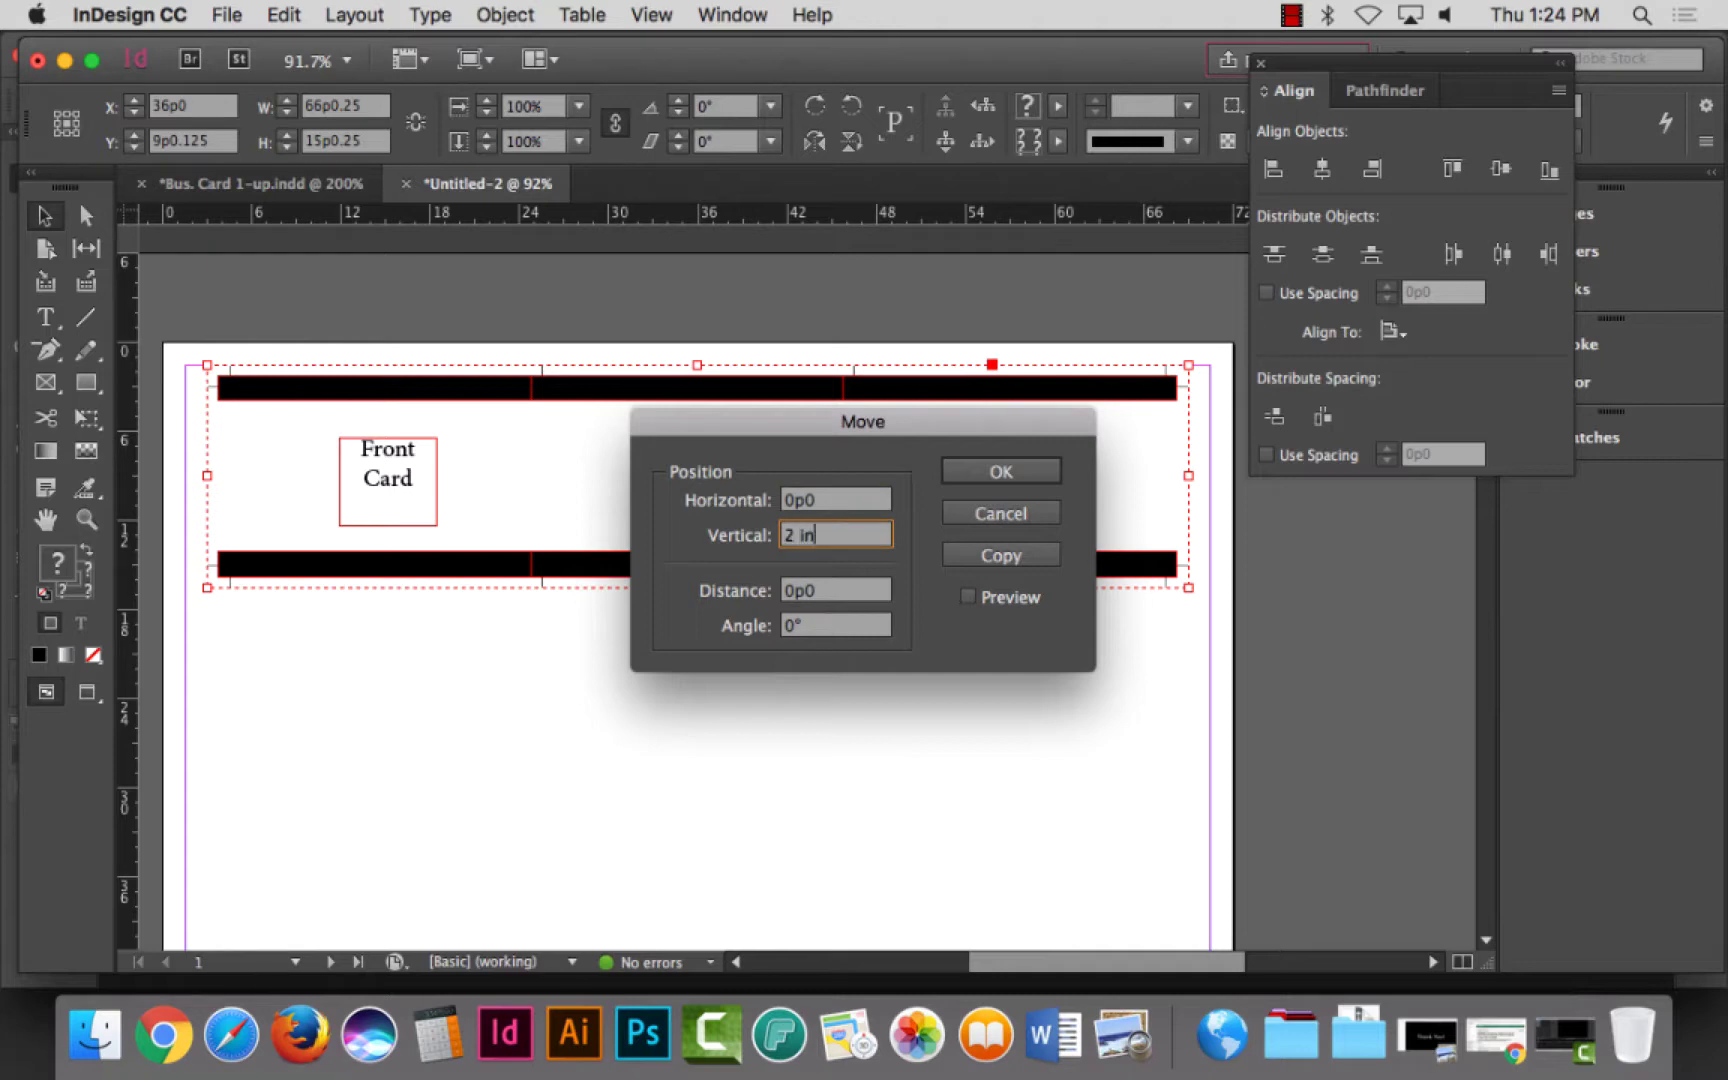
{"action": "left_click", "coordinate": [968, 597]}
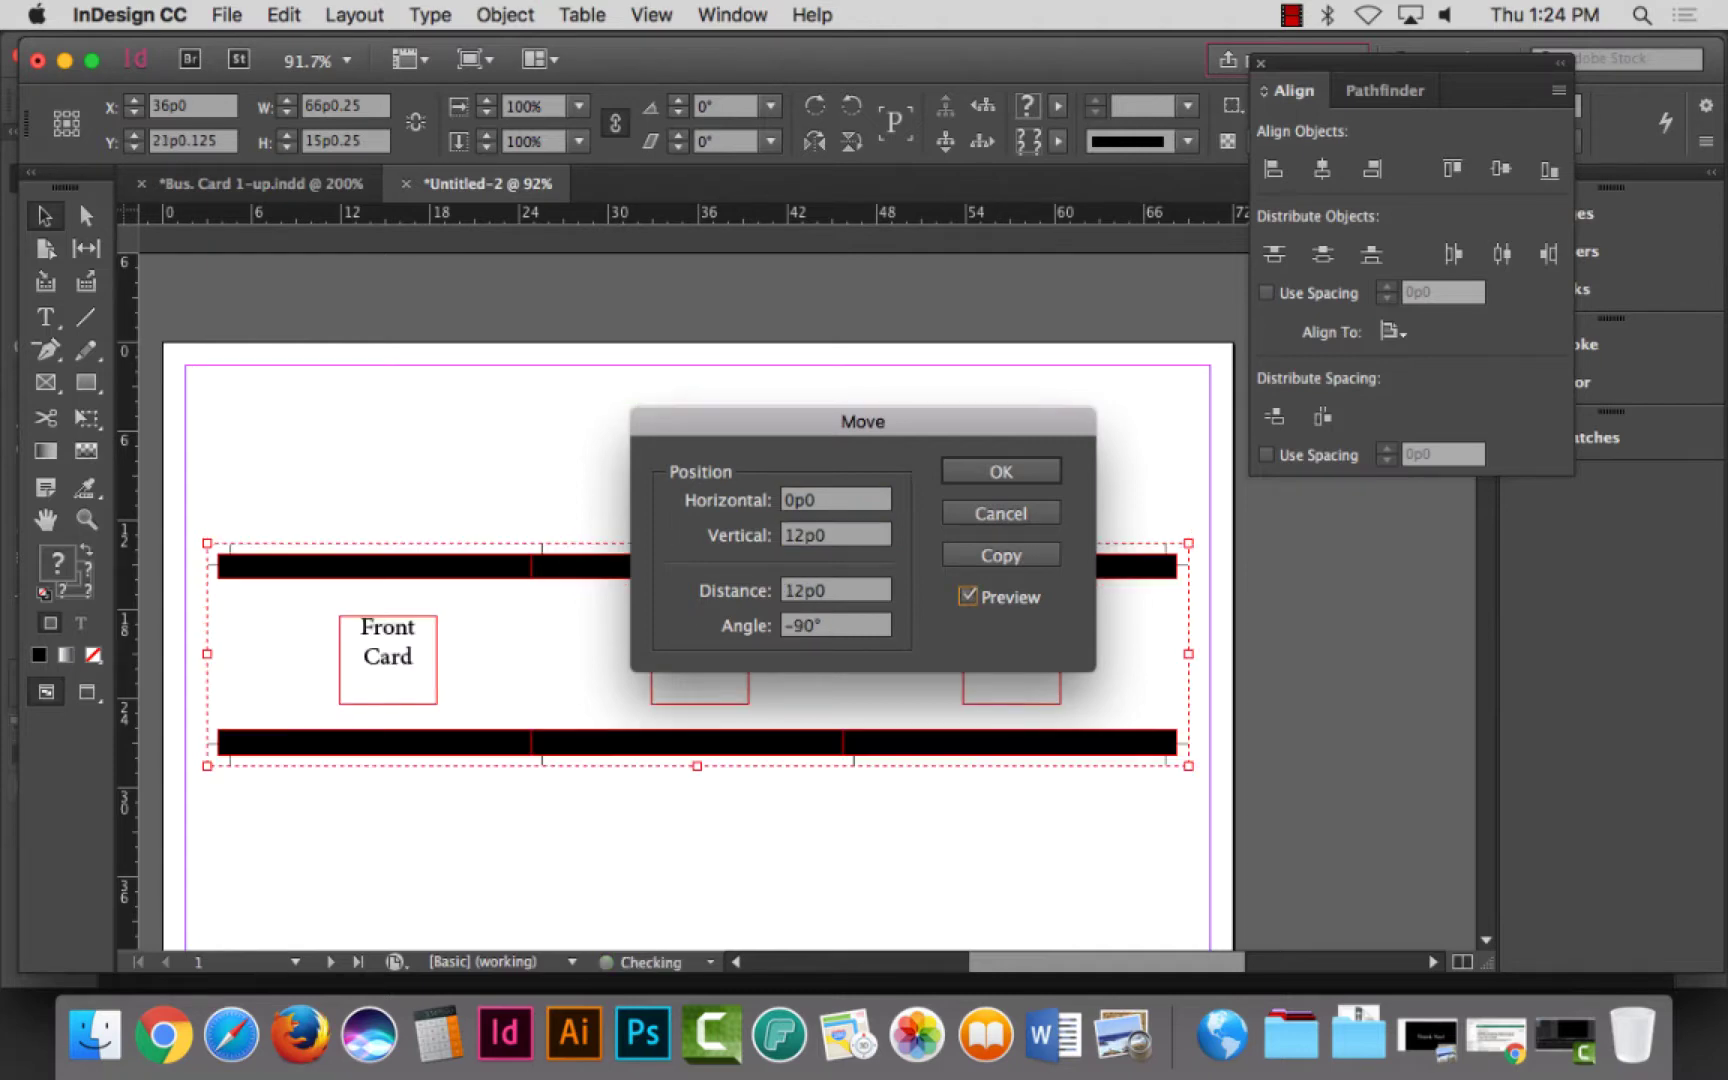
{"action": "left_click", "coordinate": [968, 597]}
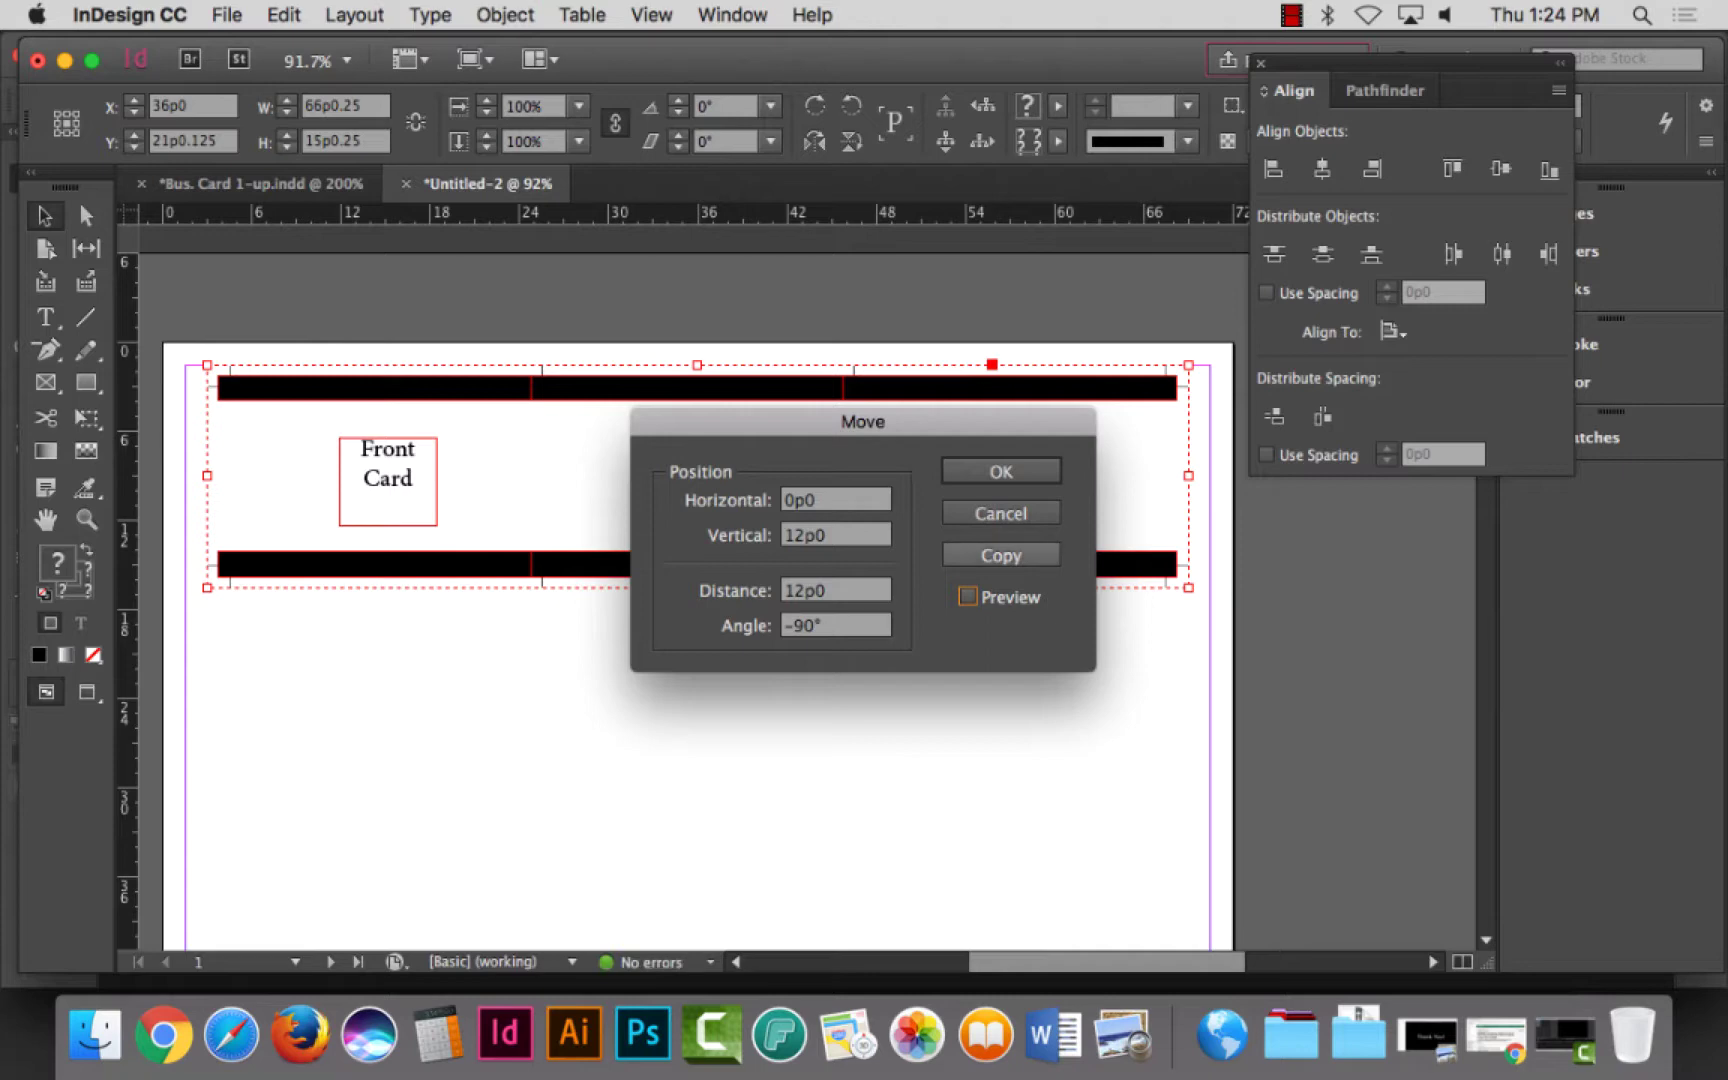
{"action": "left_click", "coordinate": [1000, 555]}
Step: Try nudging the copied row down off the shared crop marks, and return it by the same amounts
{"action": "key", "text": "z"}
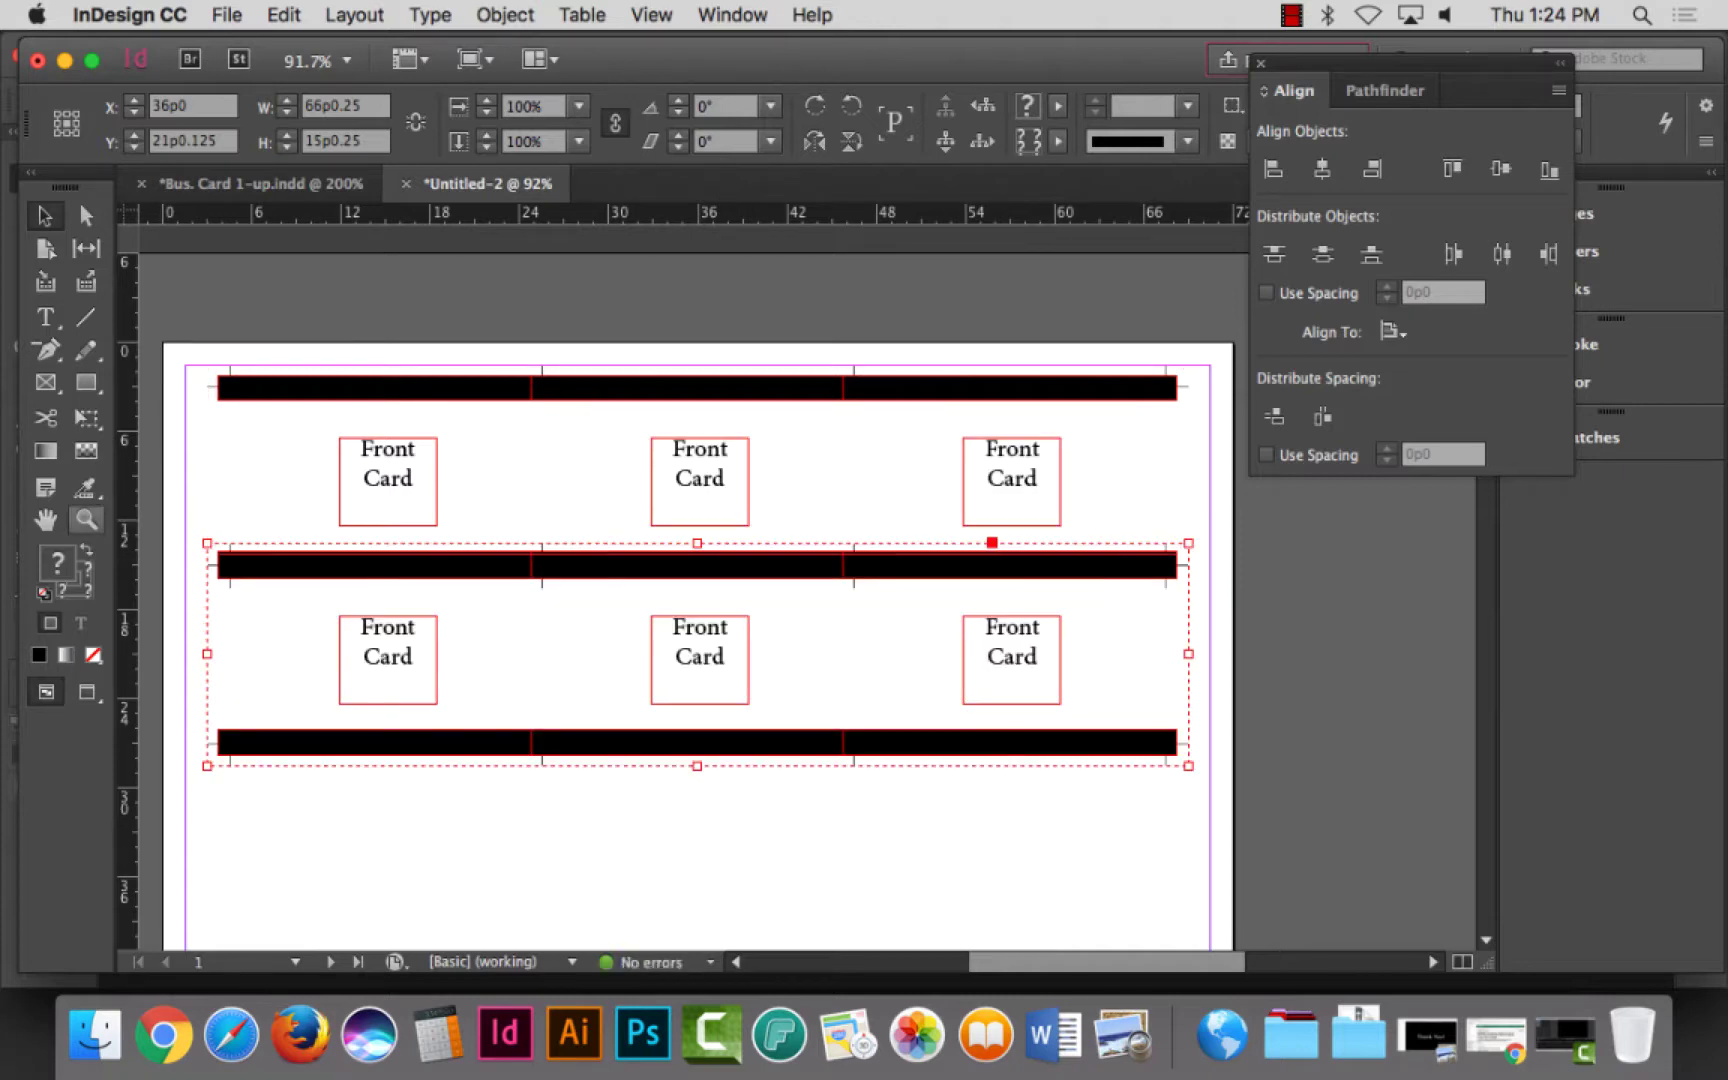
{"action": "left_click_drag", "start_coordinate": [160, 545], "coordinate": [318, 638]}
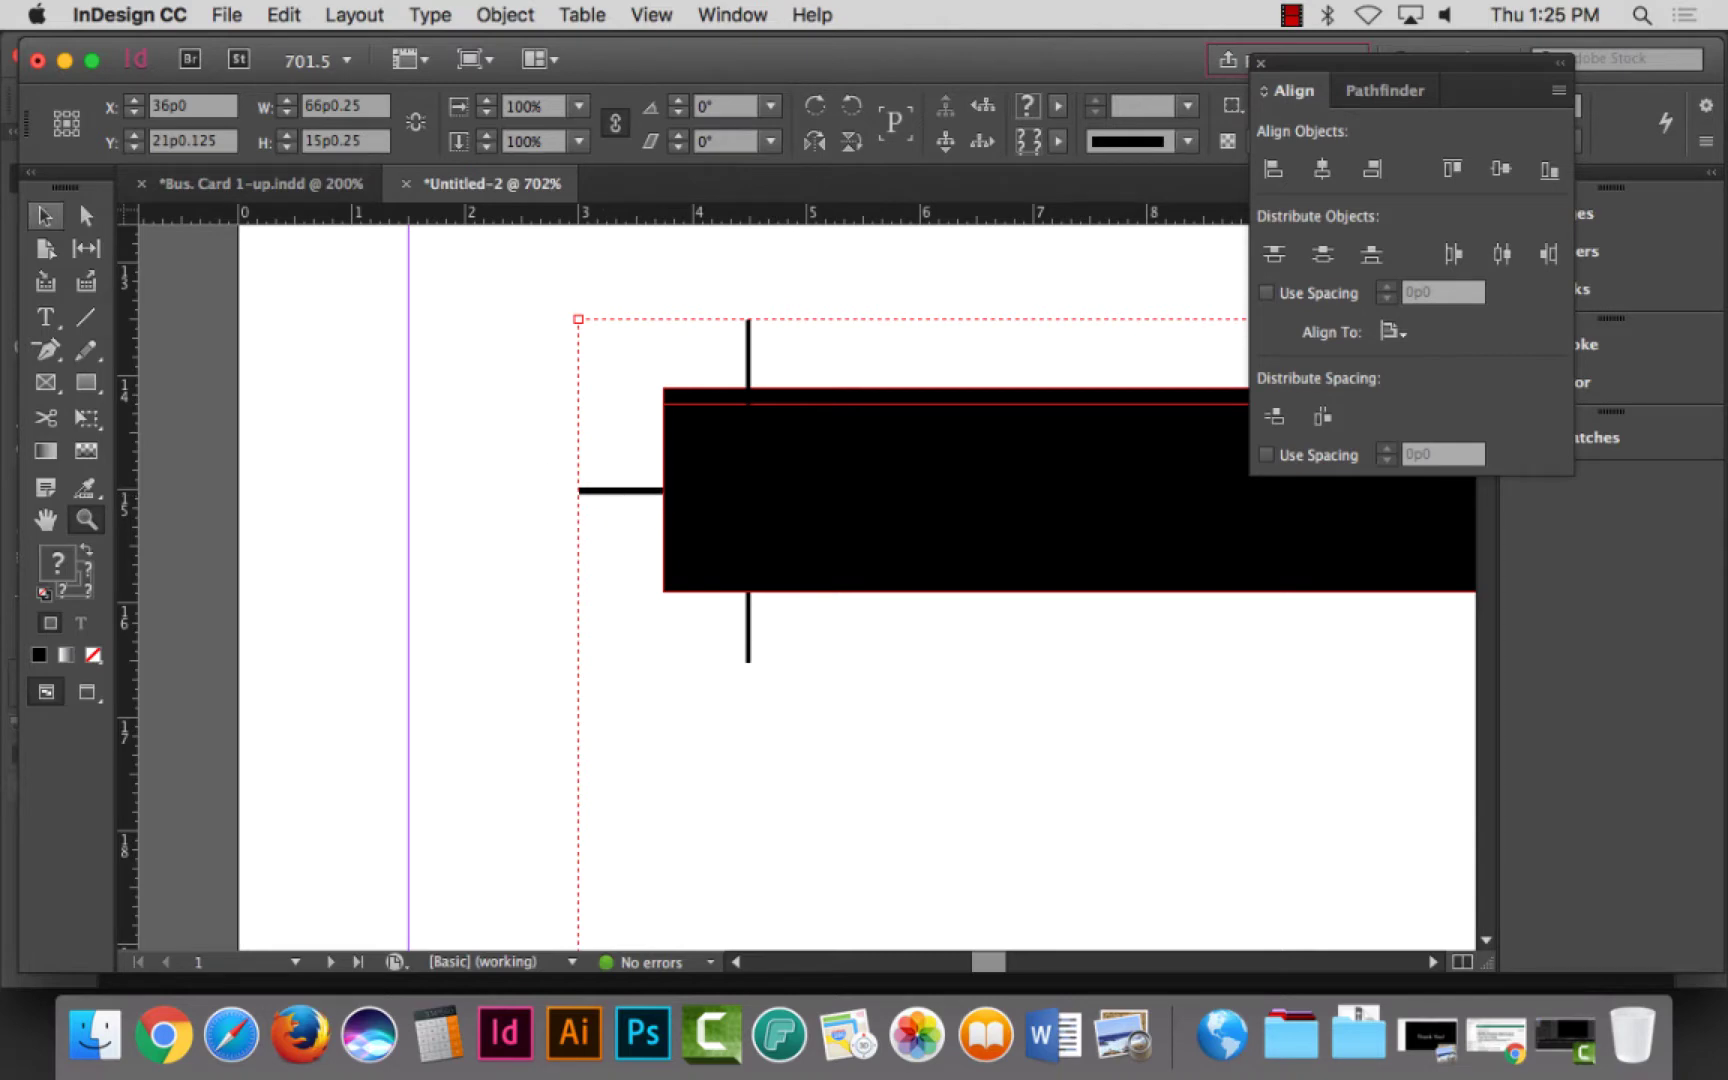
{"action": "key", "text": "v"}
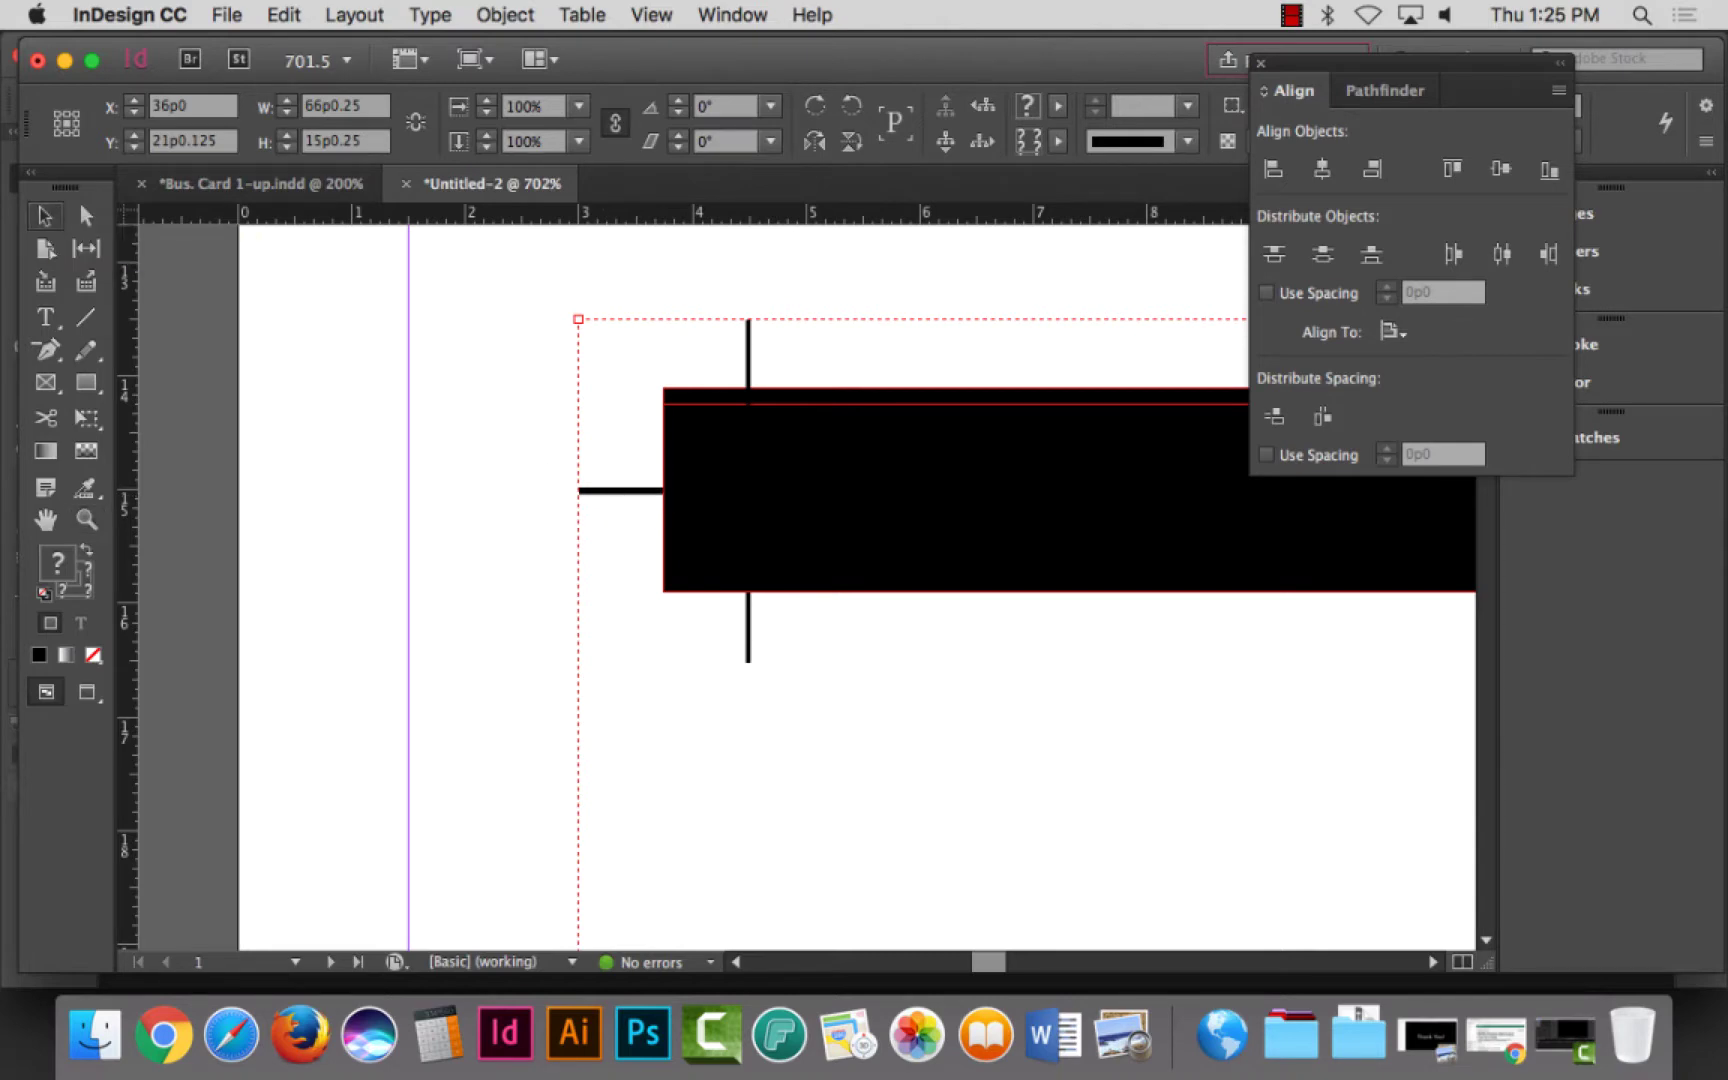
{"action": "key", "text": "shift+Down"}
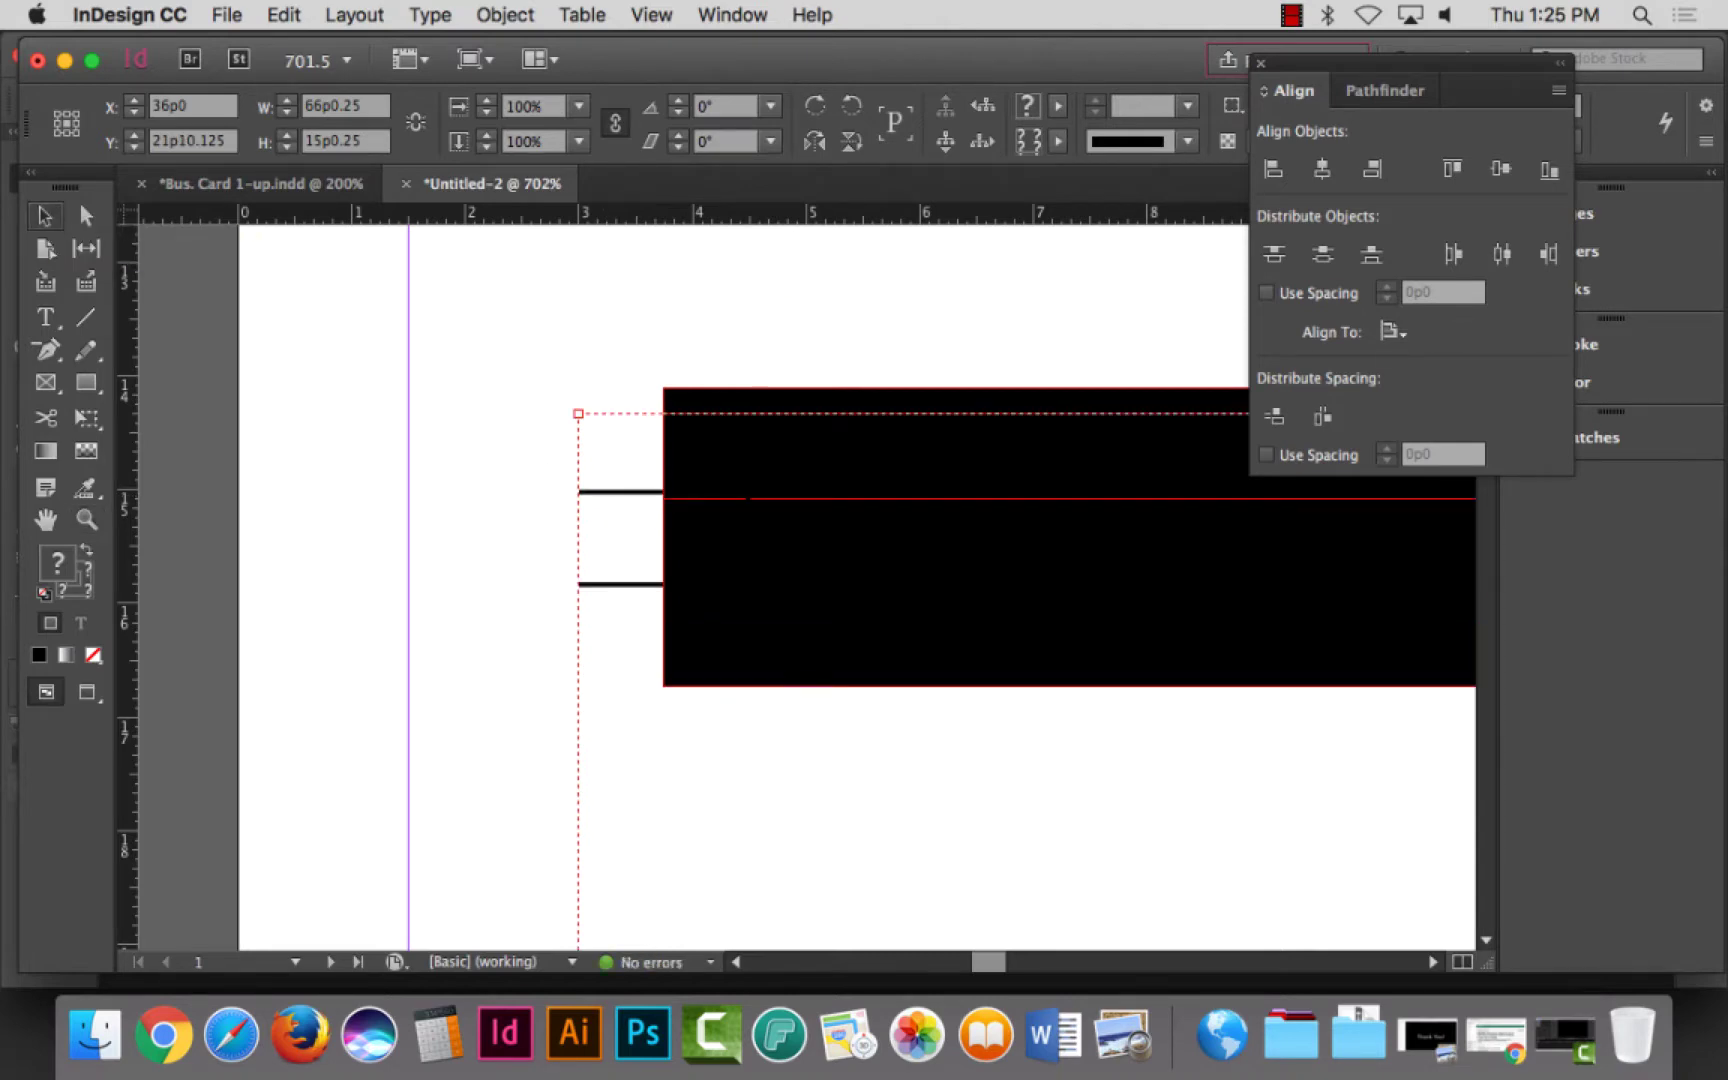
{"action": "key", "text": "shift+Up"}
{"action": "key", "text": "Down"}
{"action": "key", "text": "Down"}
{"action": "key", "text": "Down"}
{"action": "key", "text": "Down"}
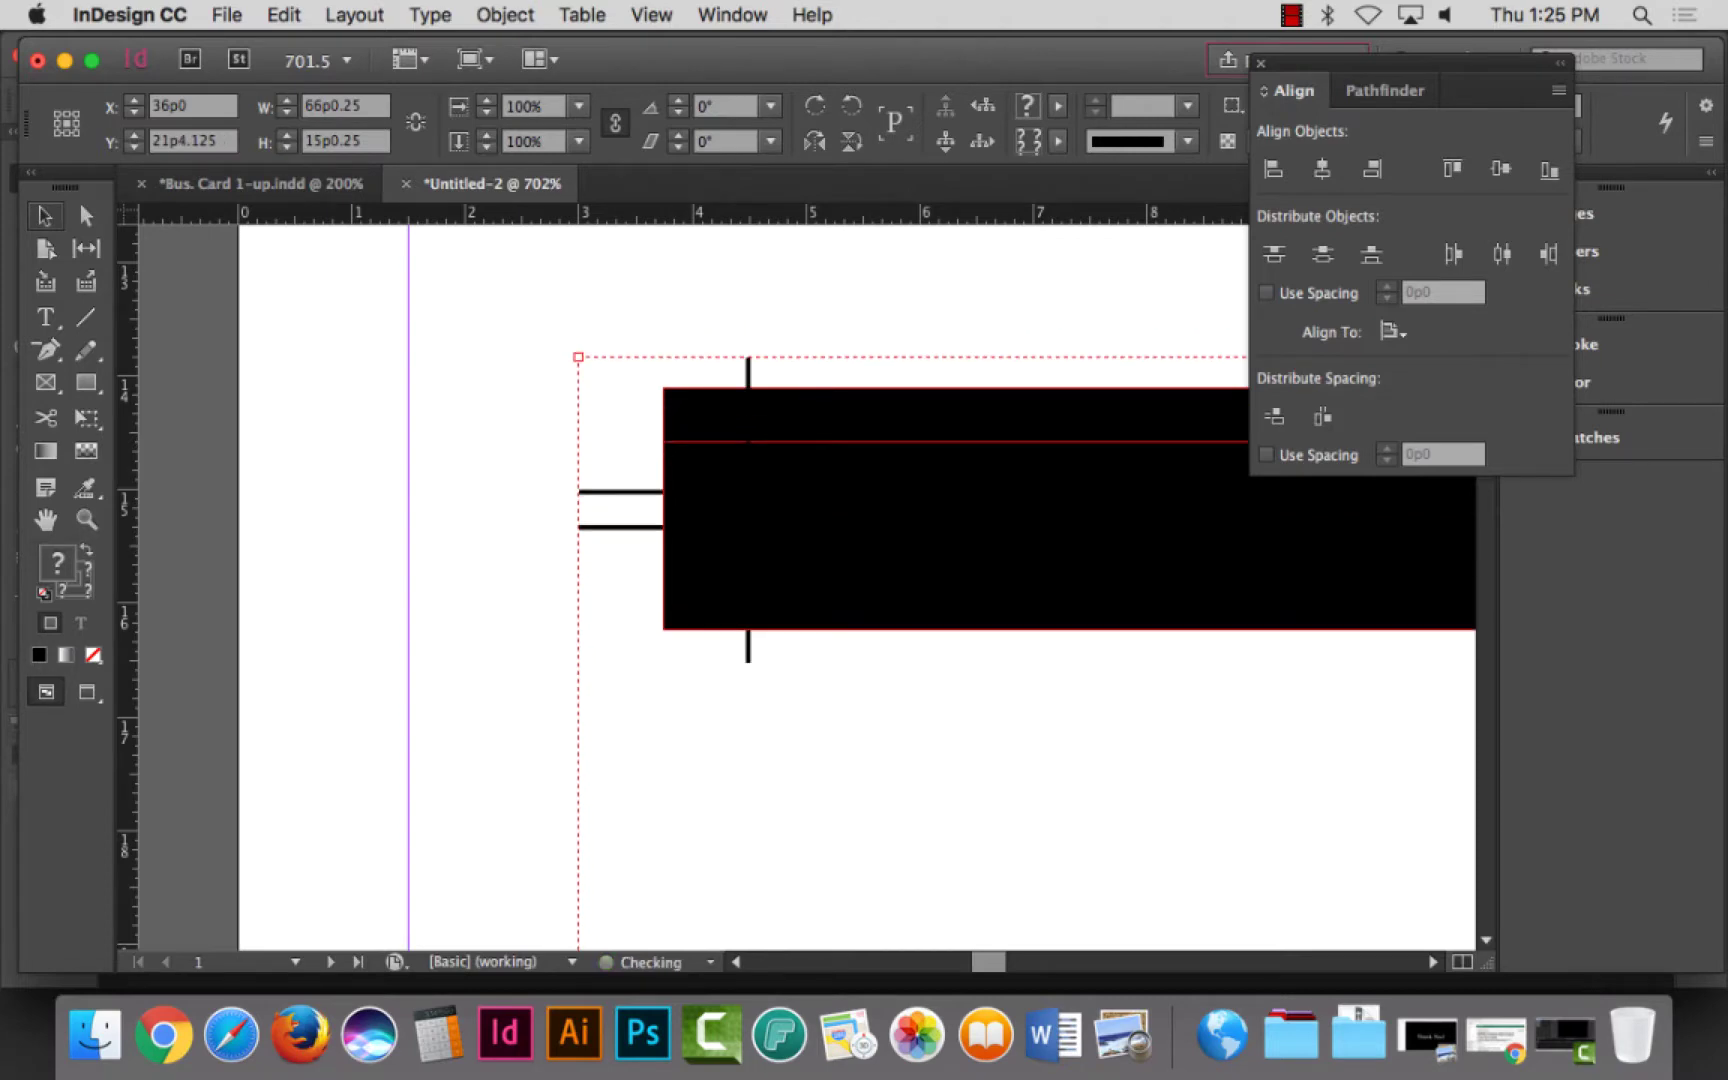
{"action": "key", "text": "Up"}
{"action": "key", "text": "Up"}
{"action": "key", "text": "Up"}
{"action": "key", "text": "Up"}
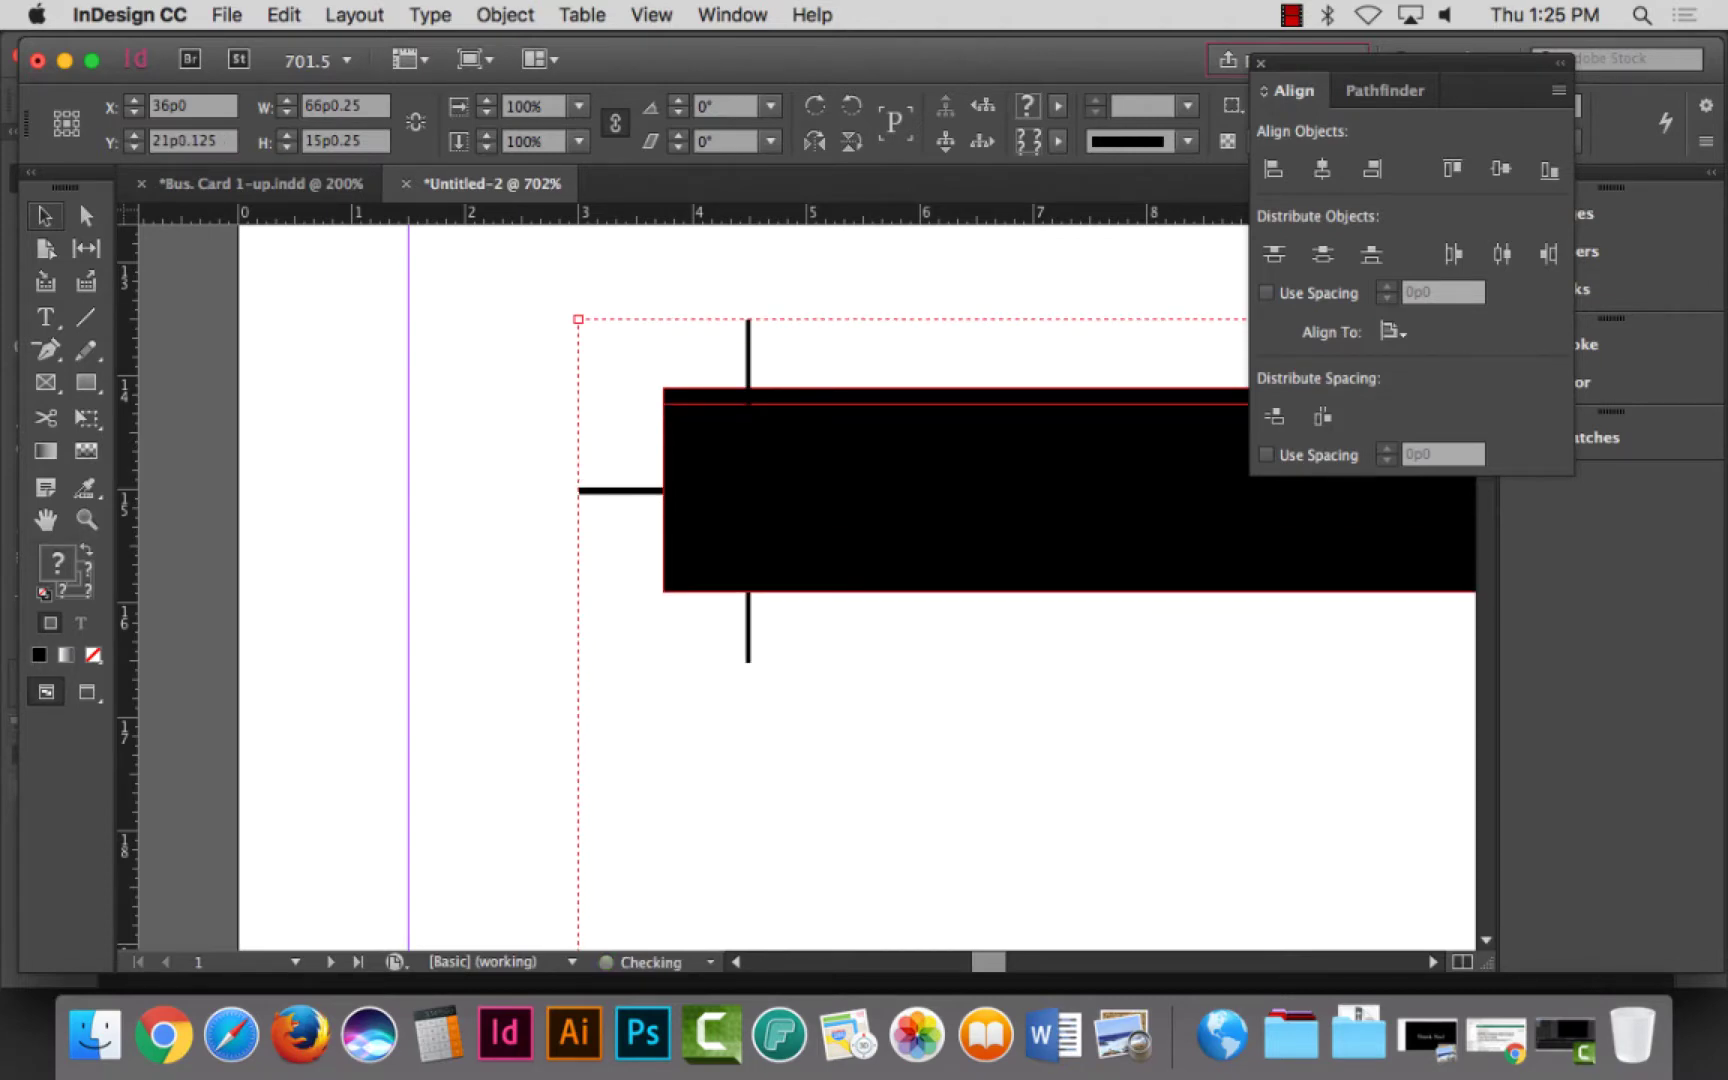
Step: Duplicate the second black-barred row with Move, 0p0 horizontally and 12p0 vertically, to make a third row
{"action": "key", "text": "super+0"}
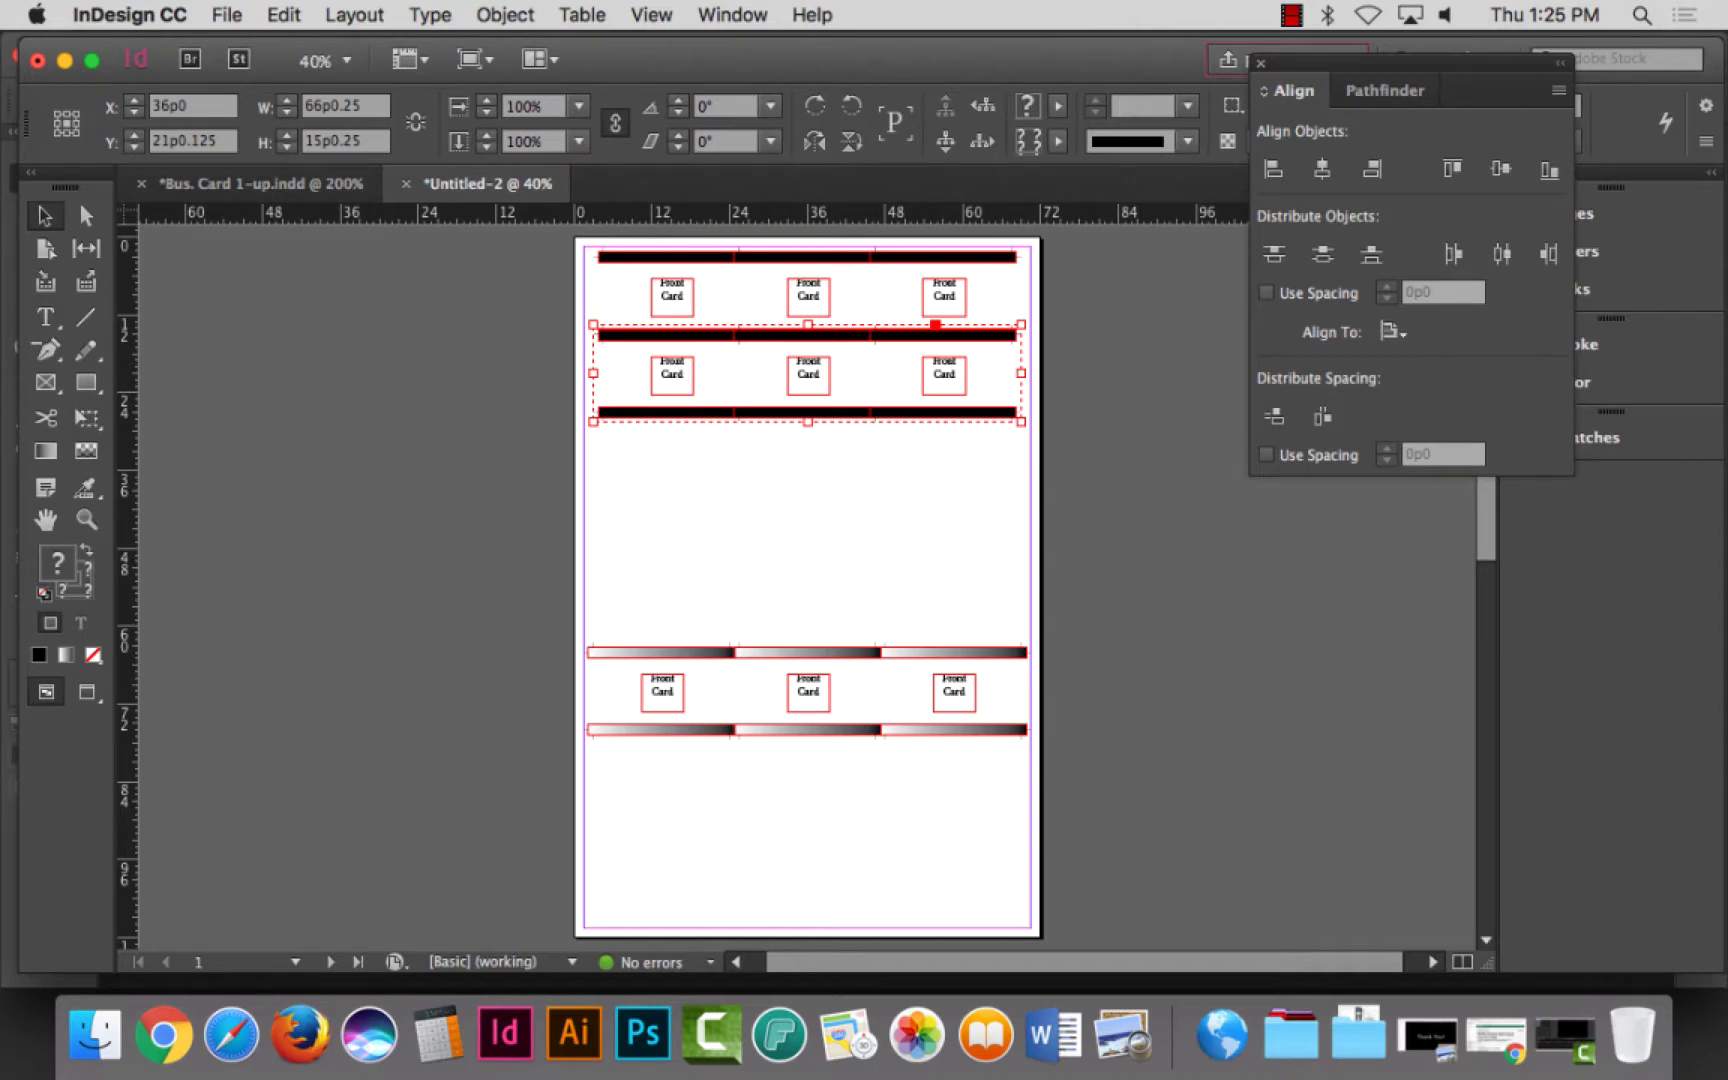
{"action": "left_click", "coordinate": [505, 14]}
{"action": "mouse_move", "coordinate": [560, 47]}
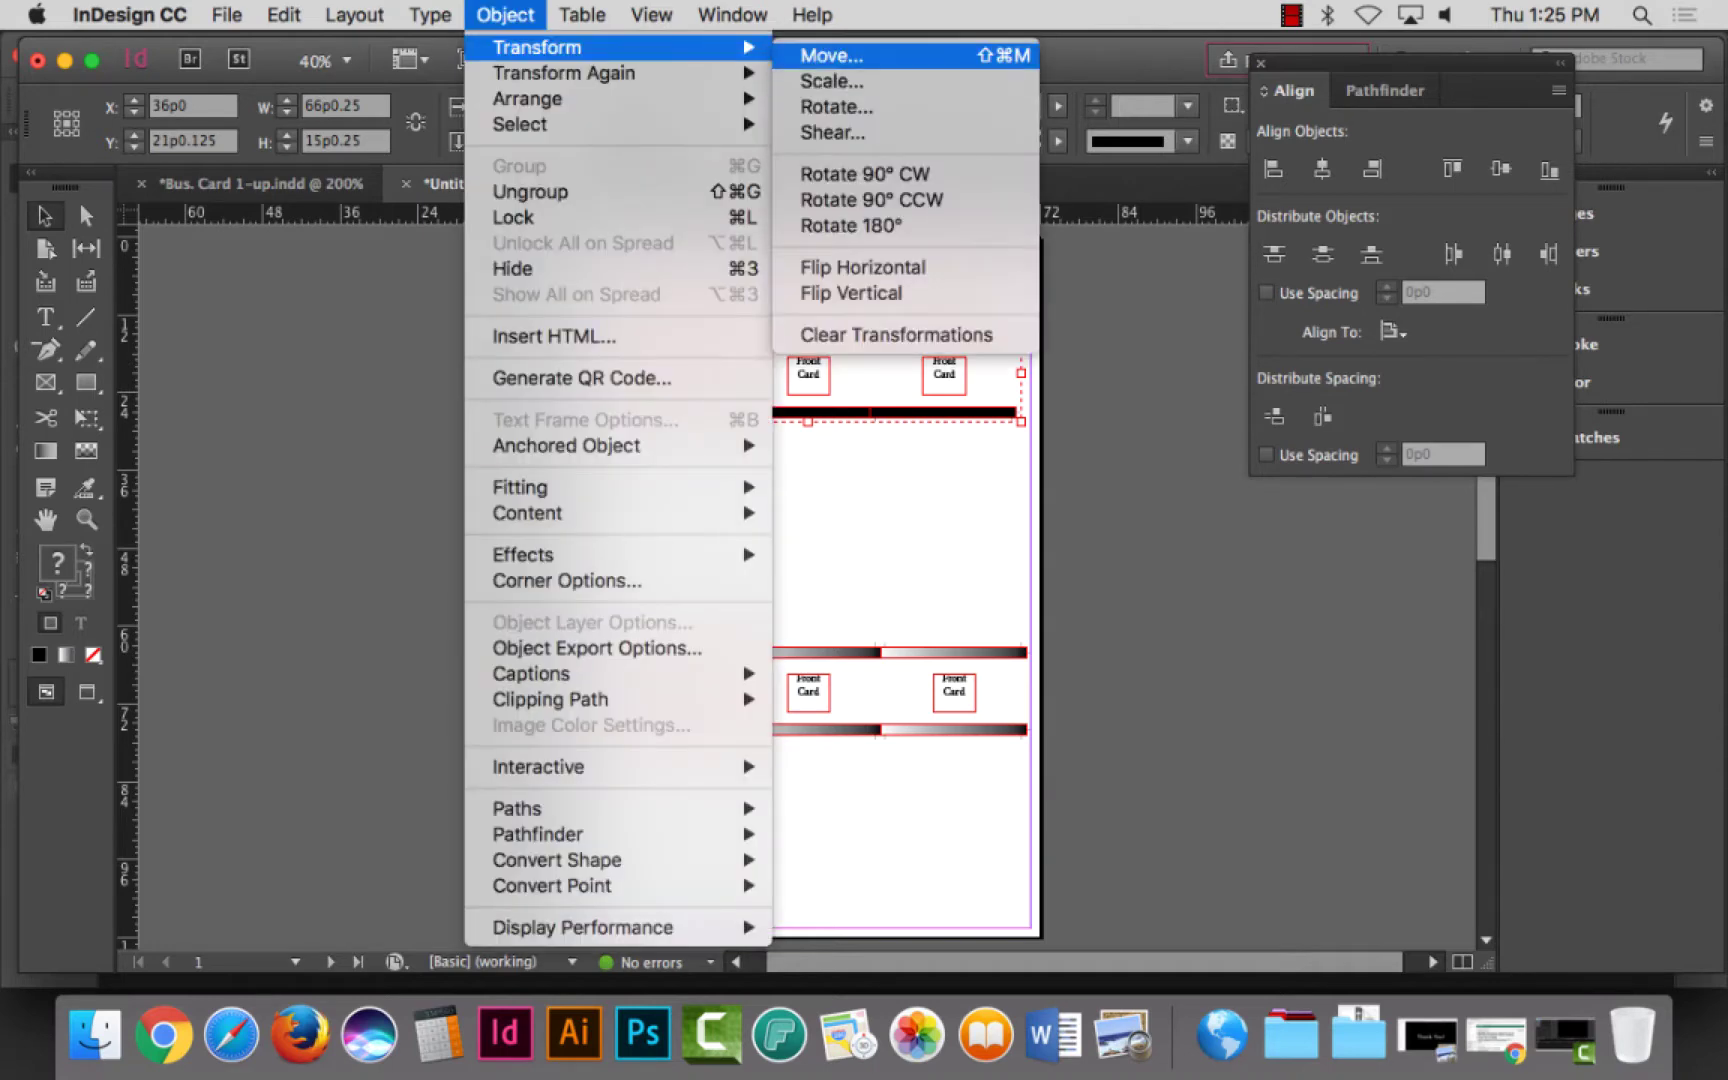
{"action": "left_click", "coordinate": [832, 55]}
{"action": "left_click", "coordinate": [967, 596]}
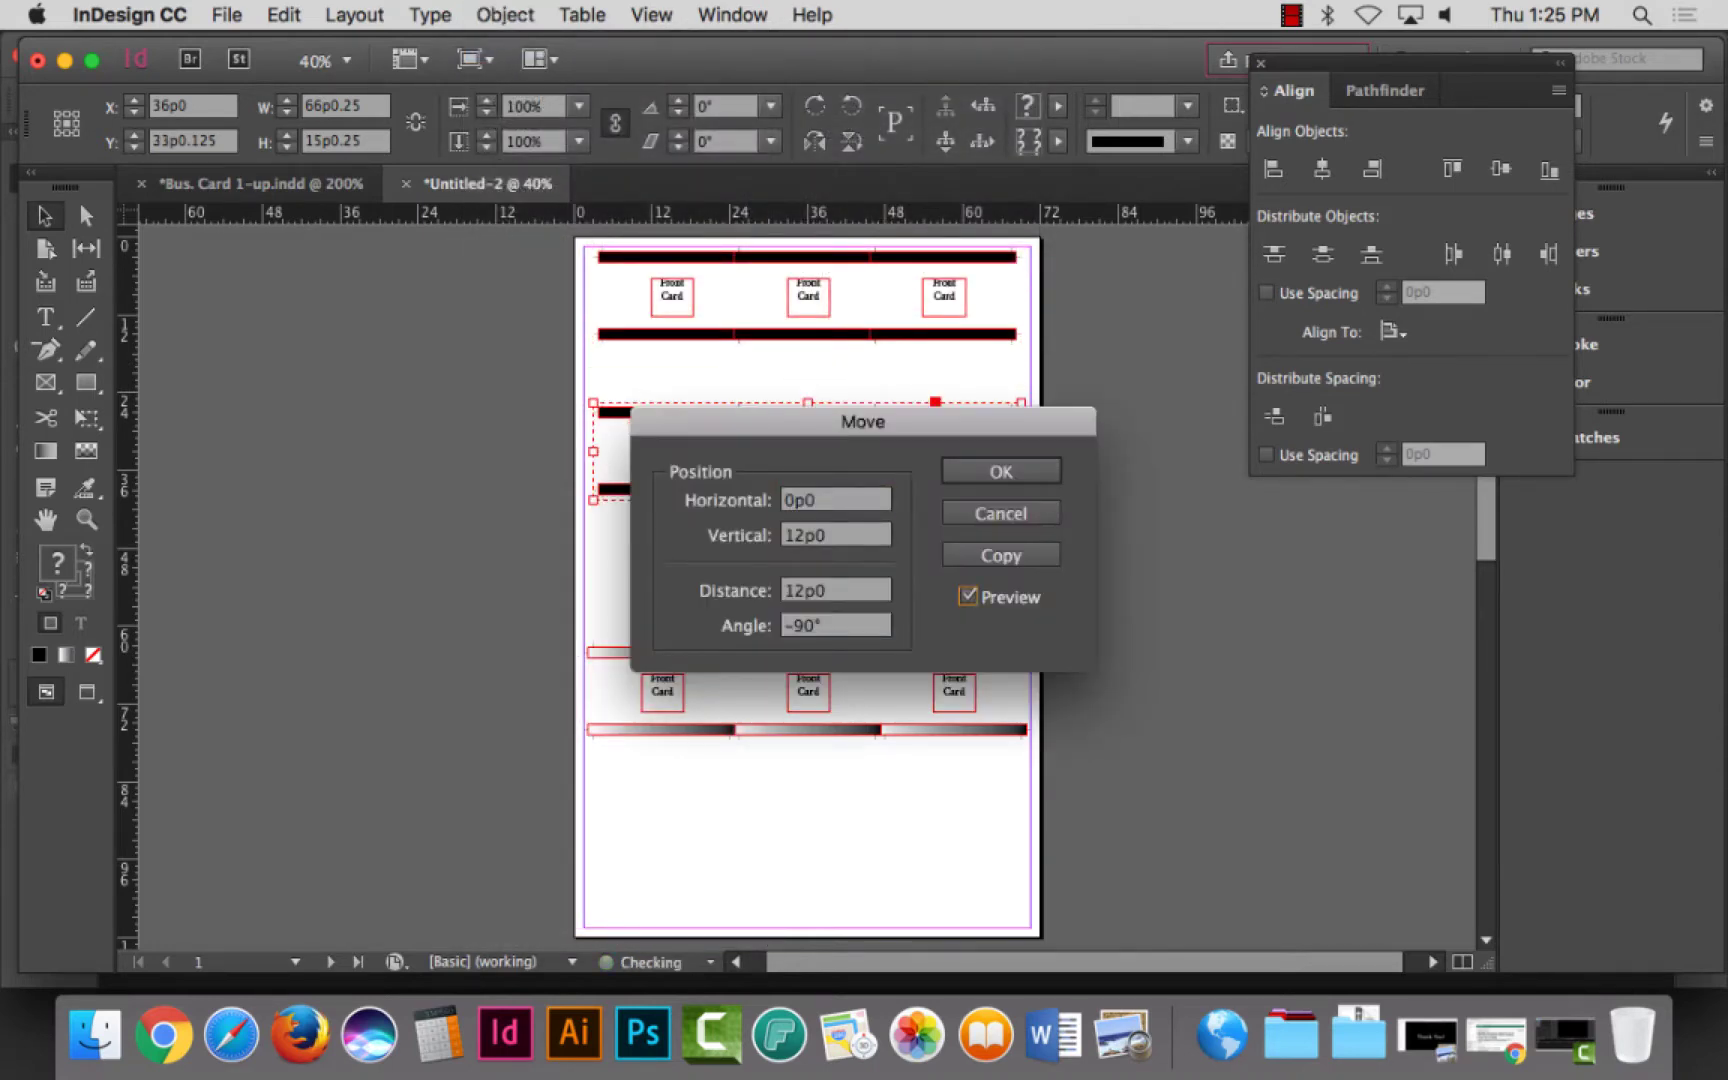
{"action": "left_click_drag", "start_coordinate": [900, 421], "coordinate": [1097, 421]}
{"action": "left_click", "coordinate": [1198, 555]}
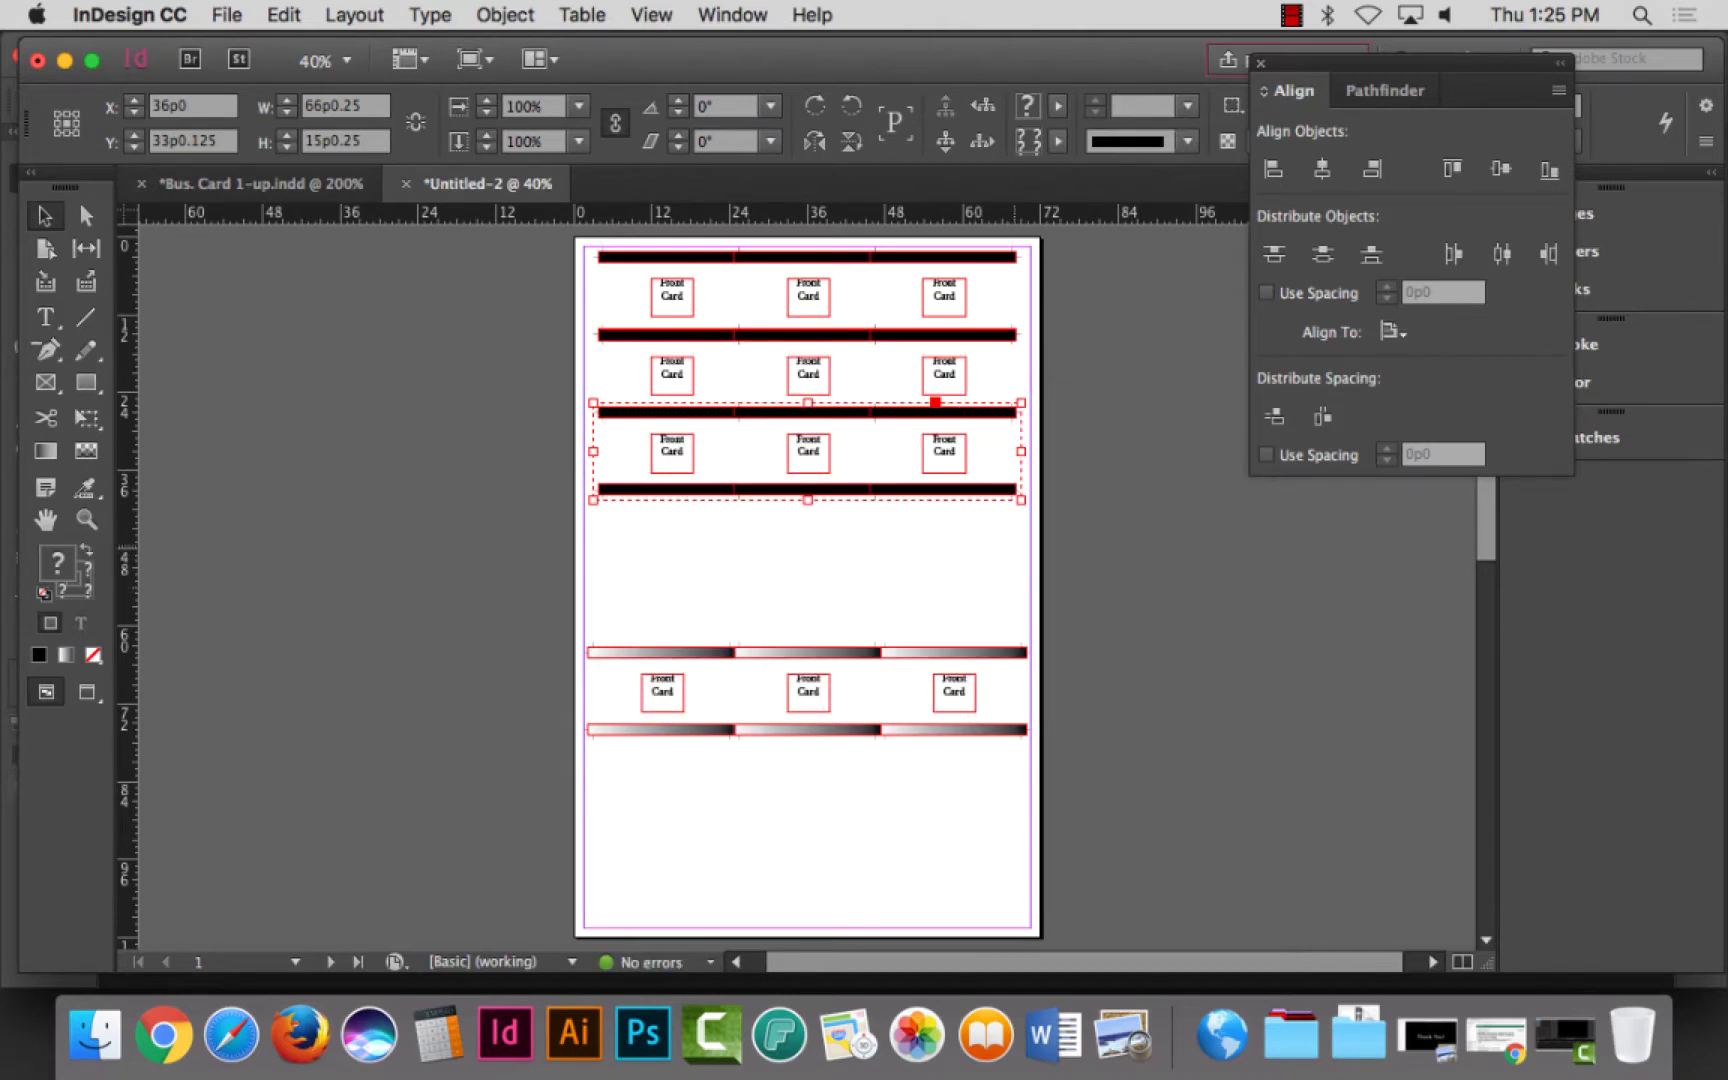
Step: Repeat the last Move duplication to add a fourth black-barred row of cards
{"action": "key", "text": "super+alt+3"}
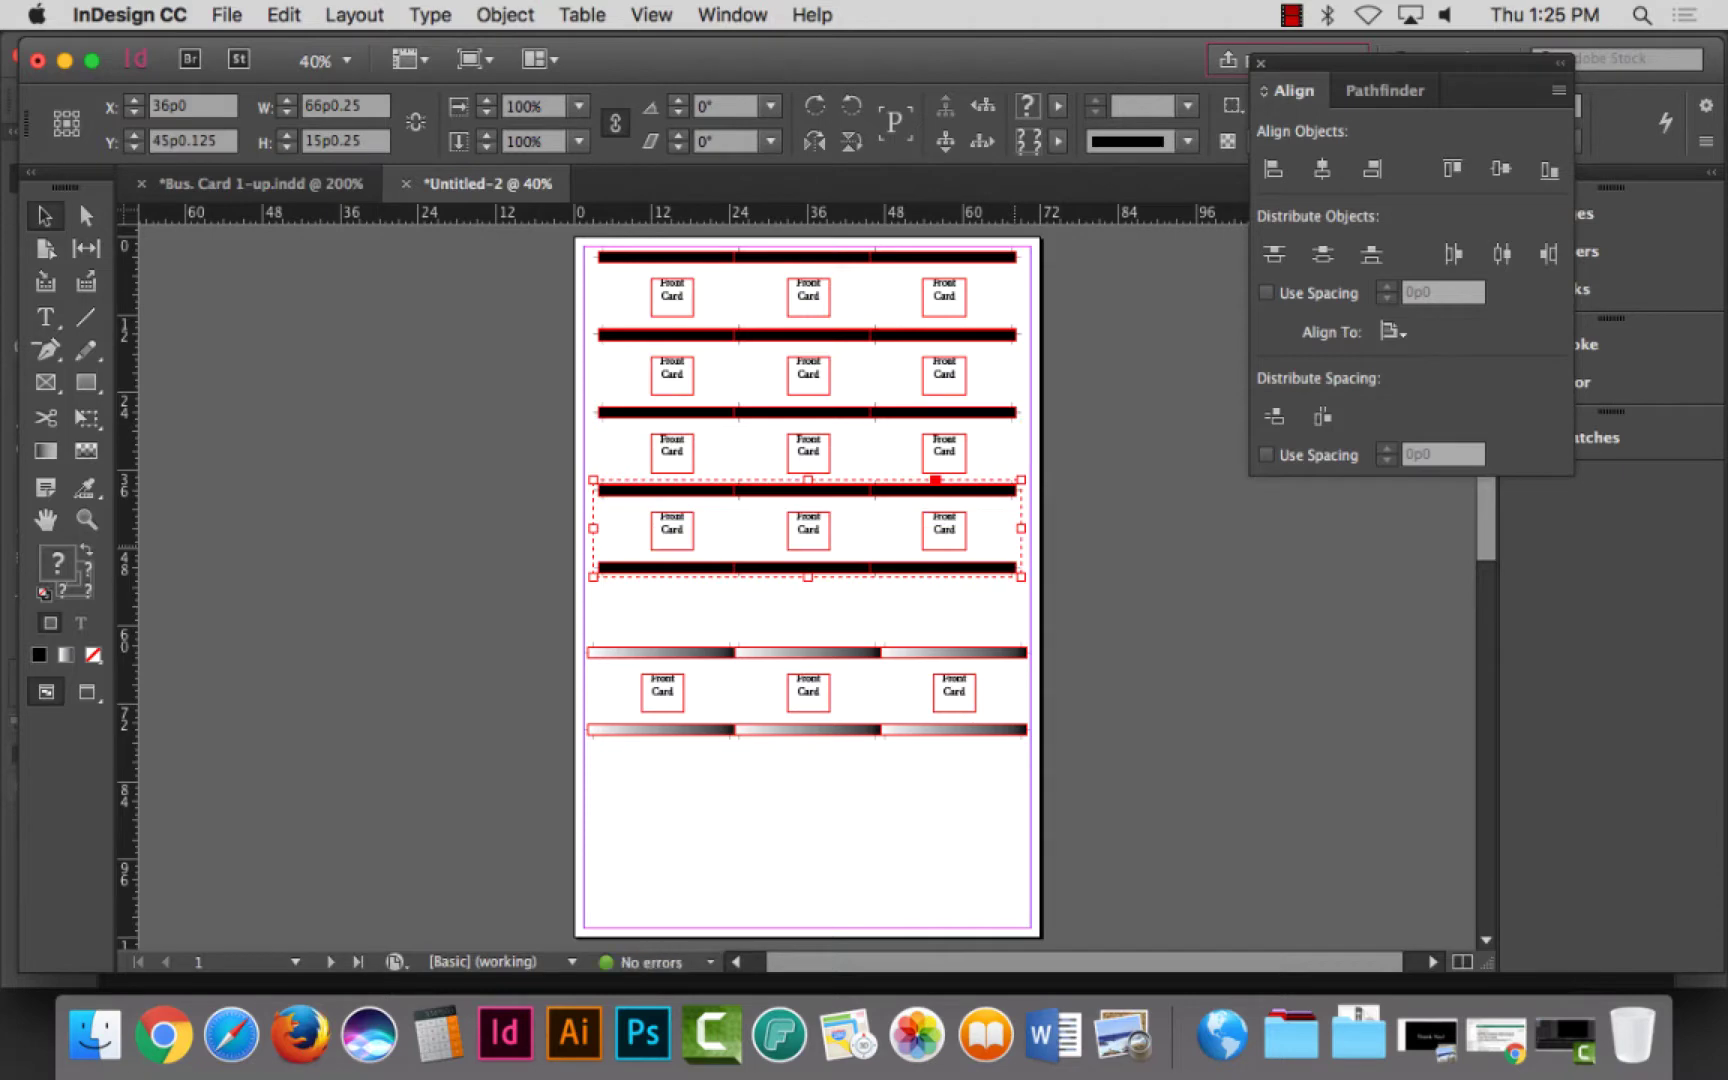
Step: Try repeating the duplication further down over the gradient-barred row, and undo the copies beyond the fourth black-barred row
{"action": "key", "text": "super+alt+3"}
{"action": "key", "text": "super+alt+3"}
{"action": "key", "text": "super+alt+3"}
{"action": "key", "text": "super+alt+3"}
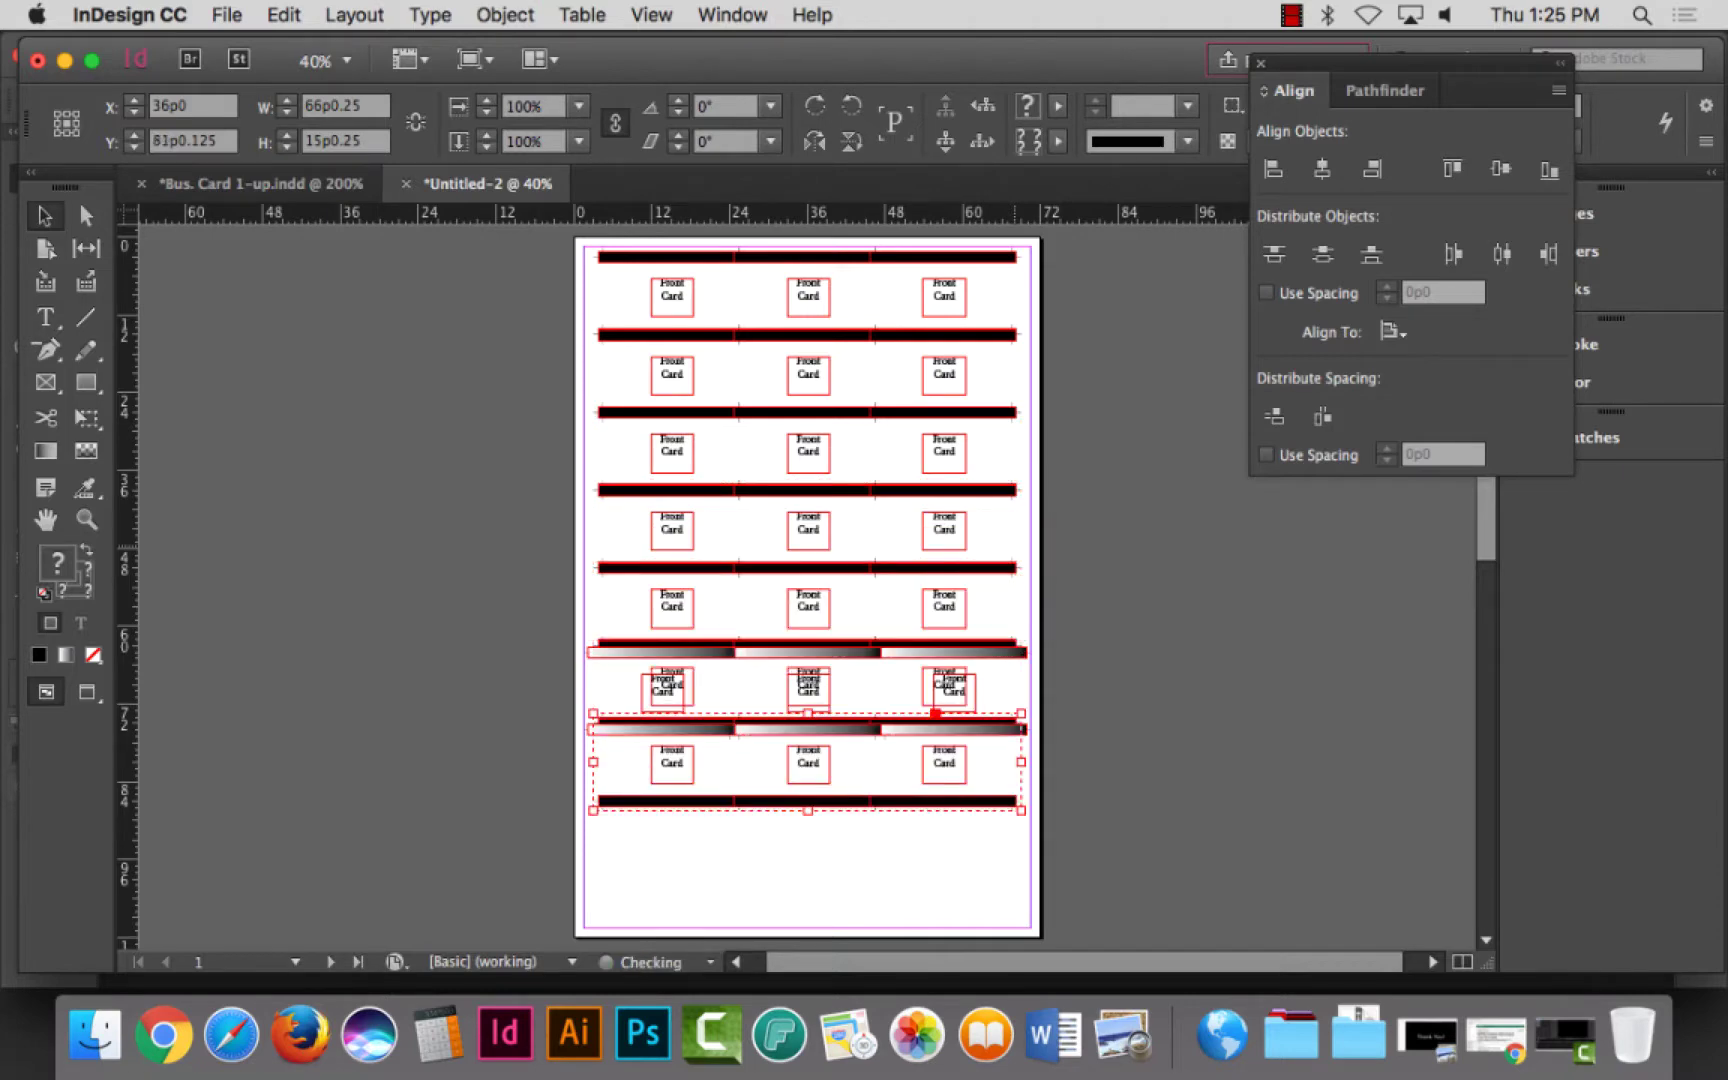
{"action": "key", "text": "super+alt+3"}
{"action": "key", "text": "super+z"}
{"action": "key", "text": "super+z"}
{"action": "key", "text": "super+z"}
{"action": "key", "text": "super+z"}
{"action": "key", "text": "super+z"}
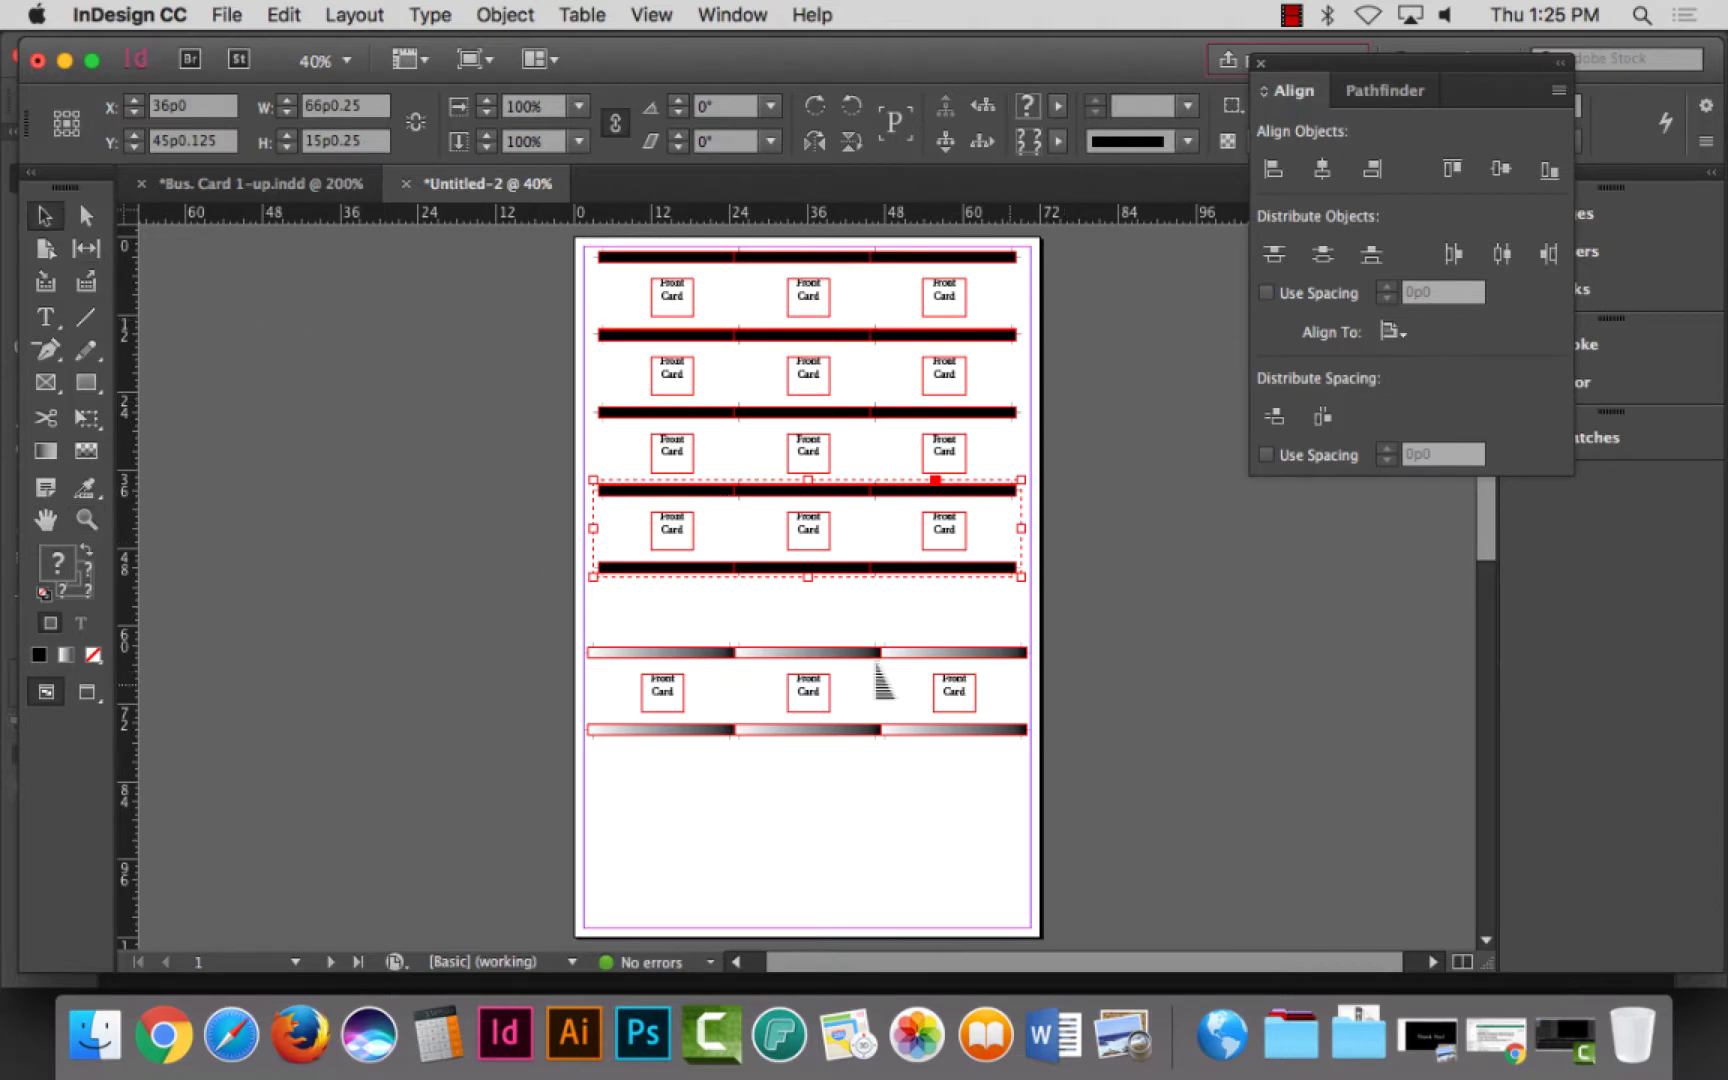
Step: Reverse the linear gradient on the first card's lower bar in the gradient-barred row, undoing any accidental change to its angle
{"action": "left_click", "coordinate": [880, 680]}
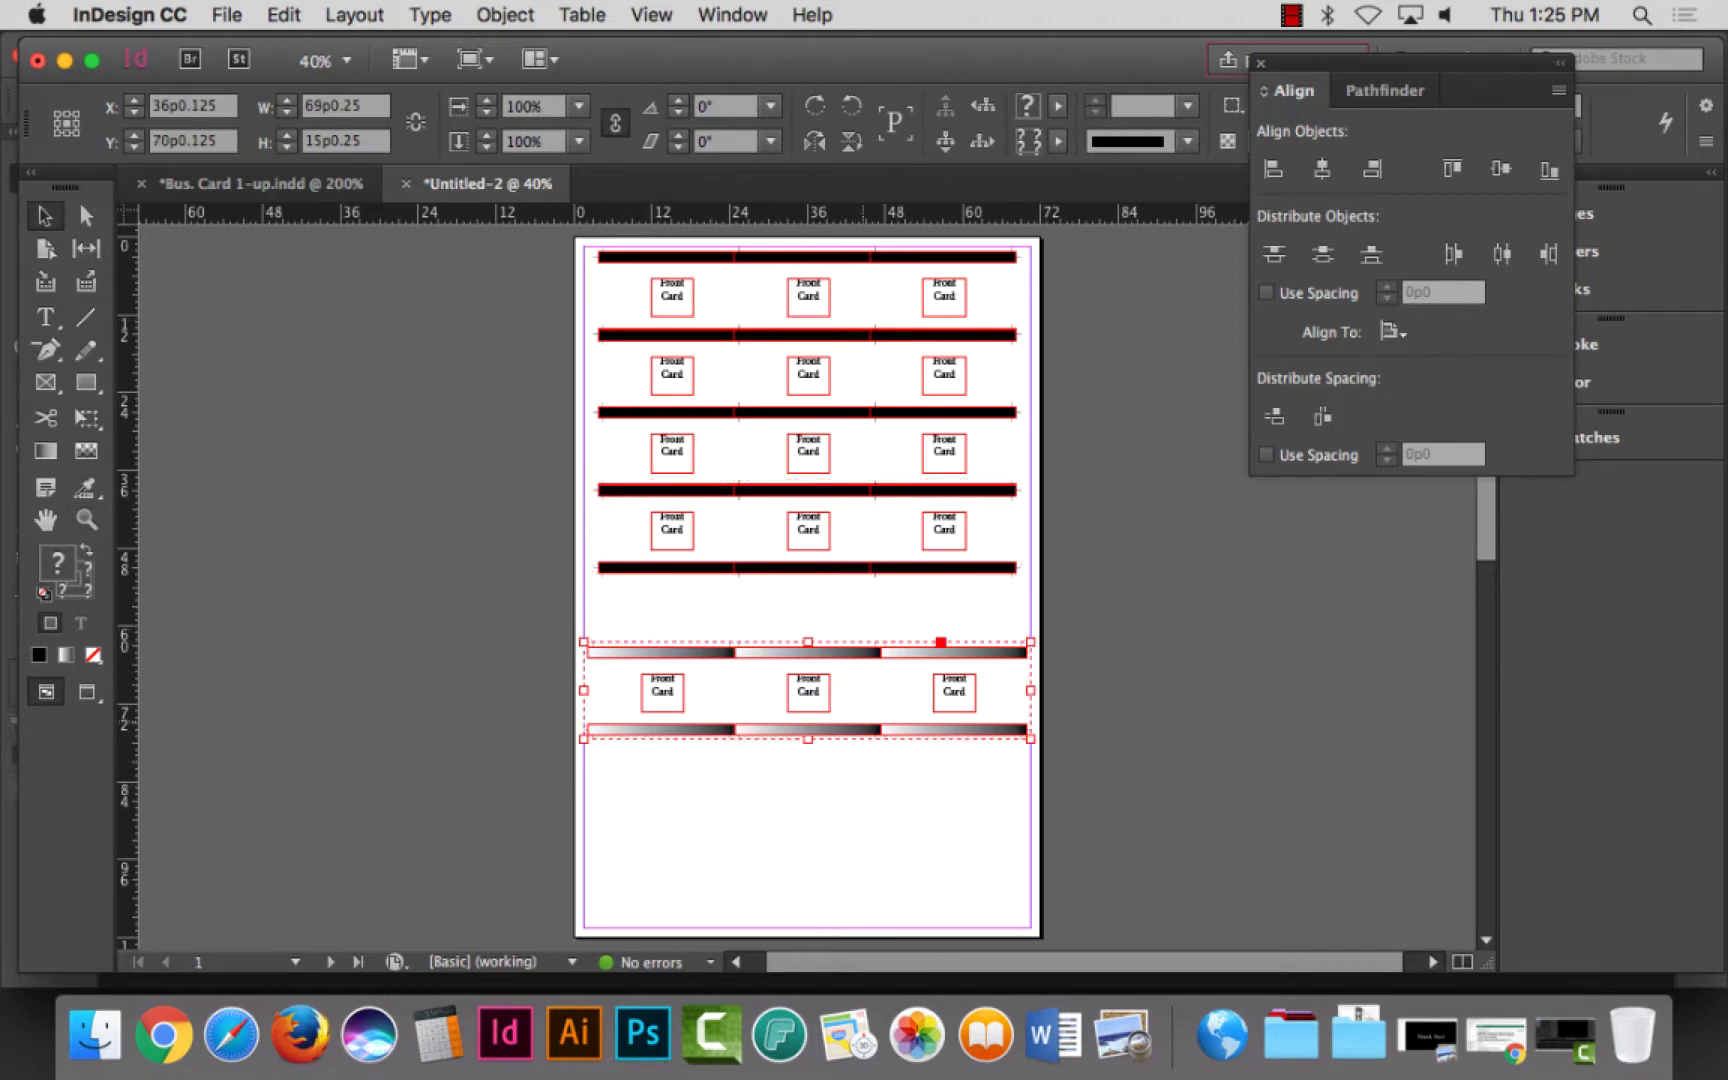
{"action": "left_click", "coordinate": [87, 519]}
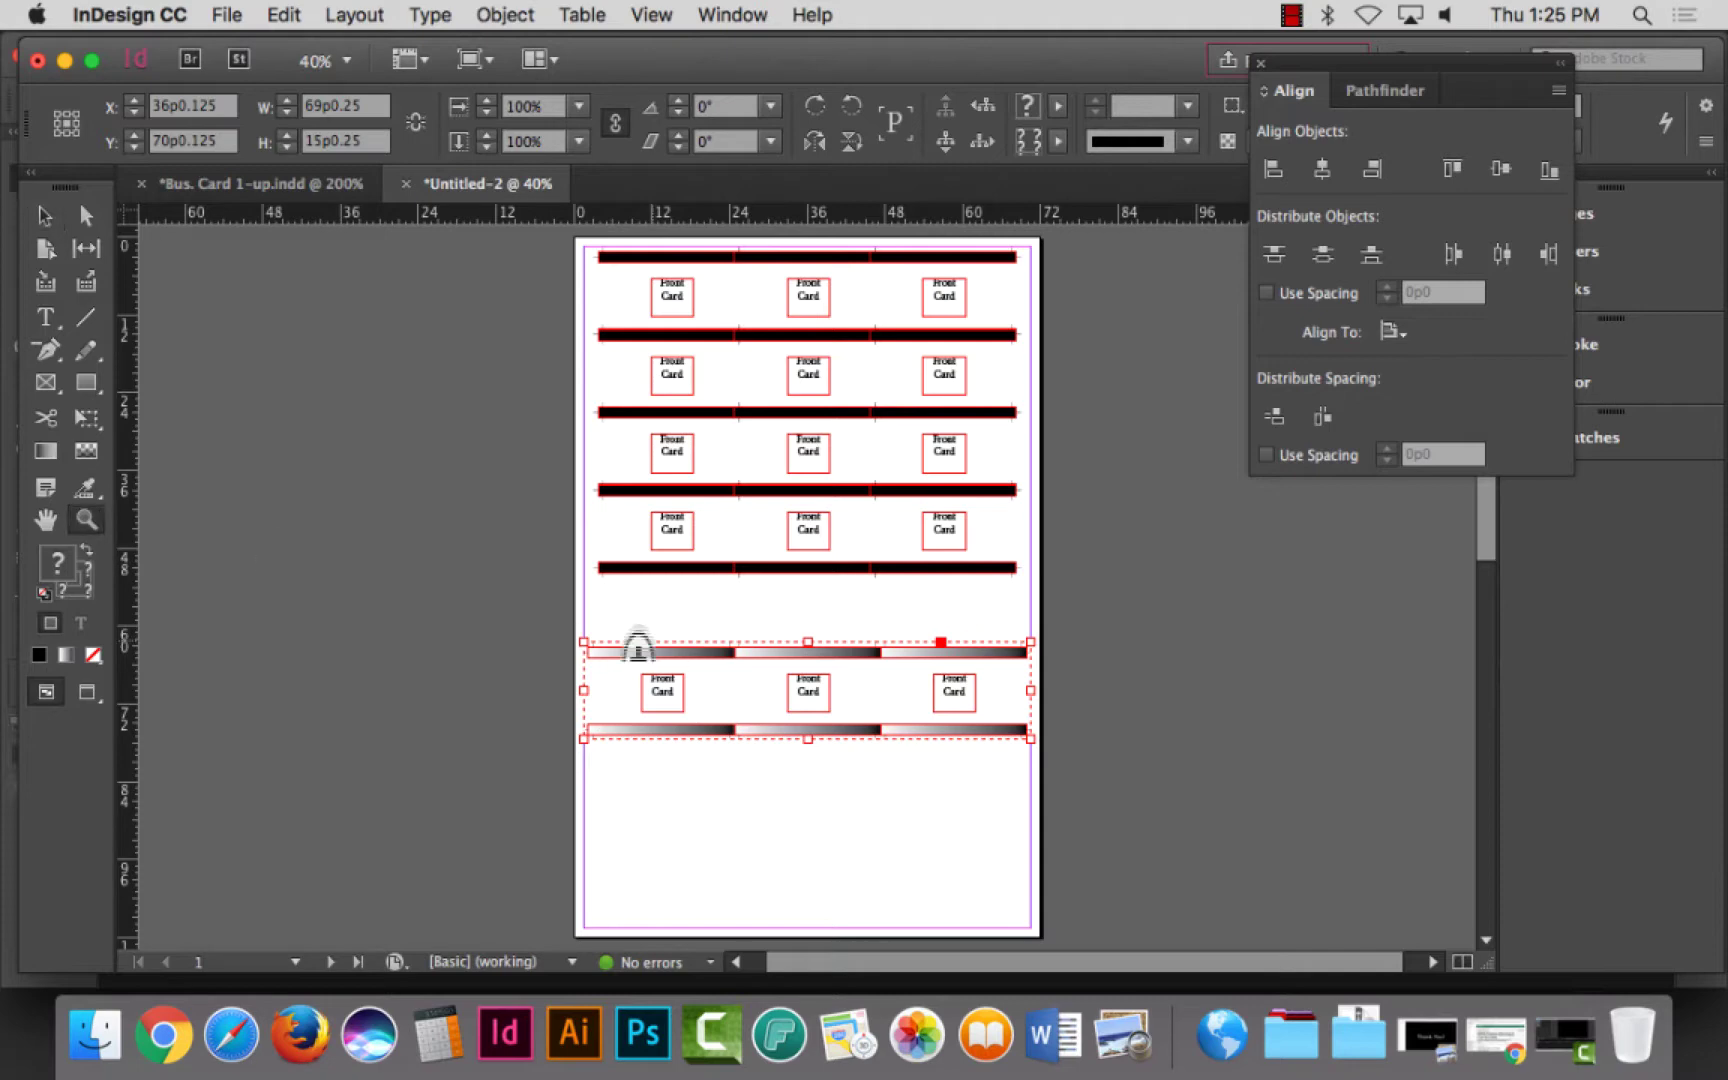
{"action": "left_click_drag", "start_coordinate": [627, 630], "coordinate": [1110, 850]}
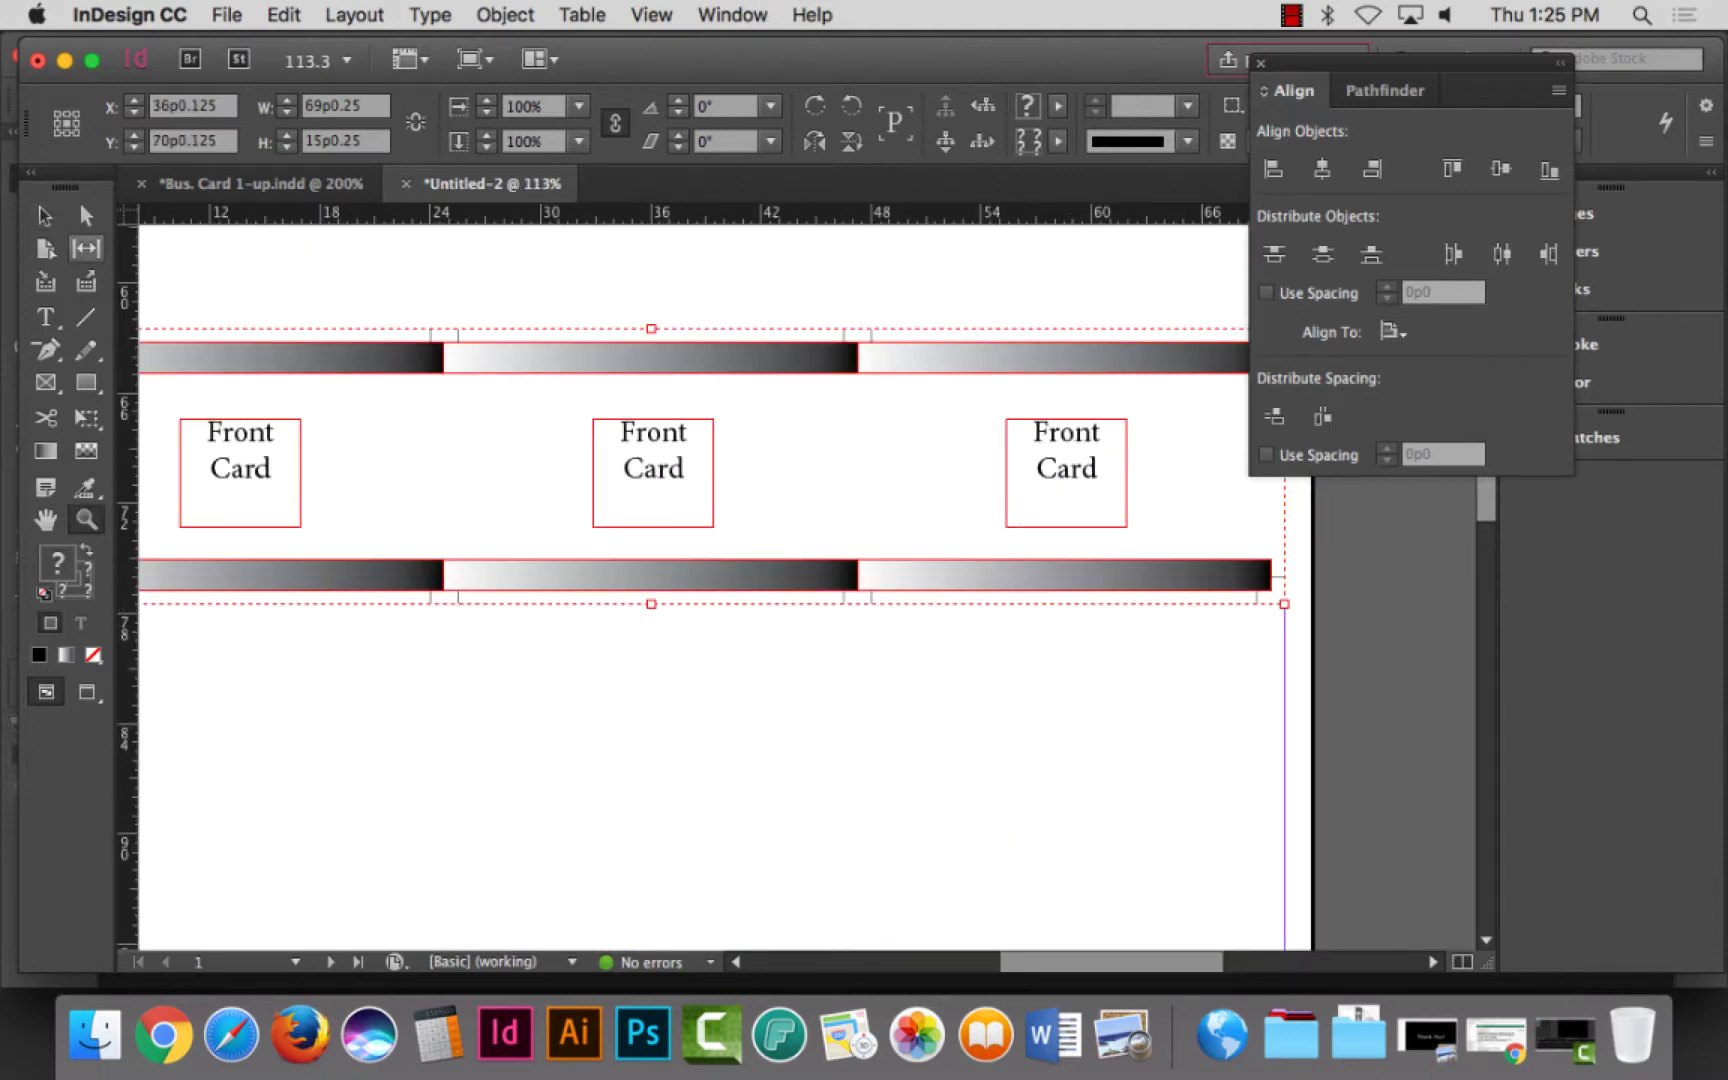
{"action": "left_click", "coordinate": [86, 215]}
{"action": "left_click", "coordinate": [292, 720]}
{"action": "left_click", "coordinate": [300, 580]}
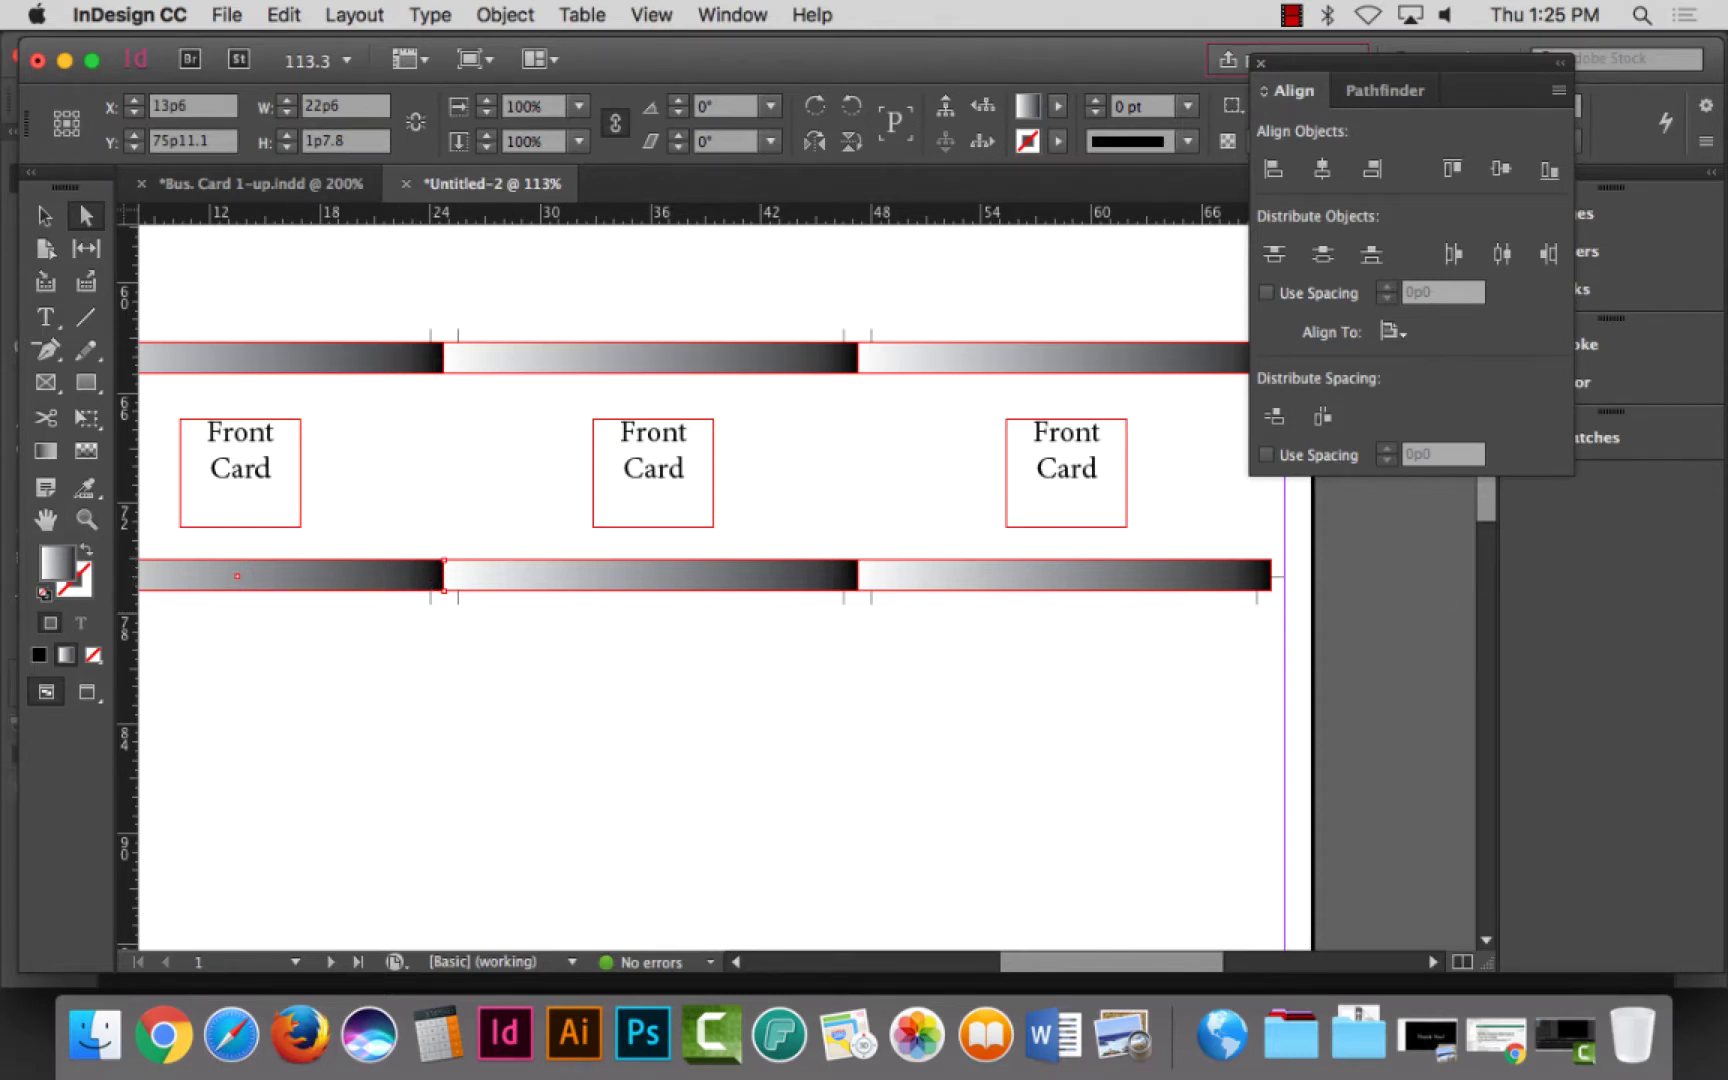
{"action": "double_click", "coordinate": [56, 563]}
{"action": "left_click", "coordinate": [1121, 409]}
{"action": "double_click", "coordinate": [45, 451]}
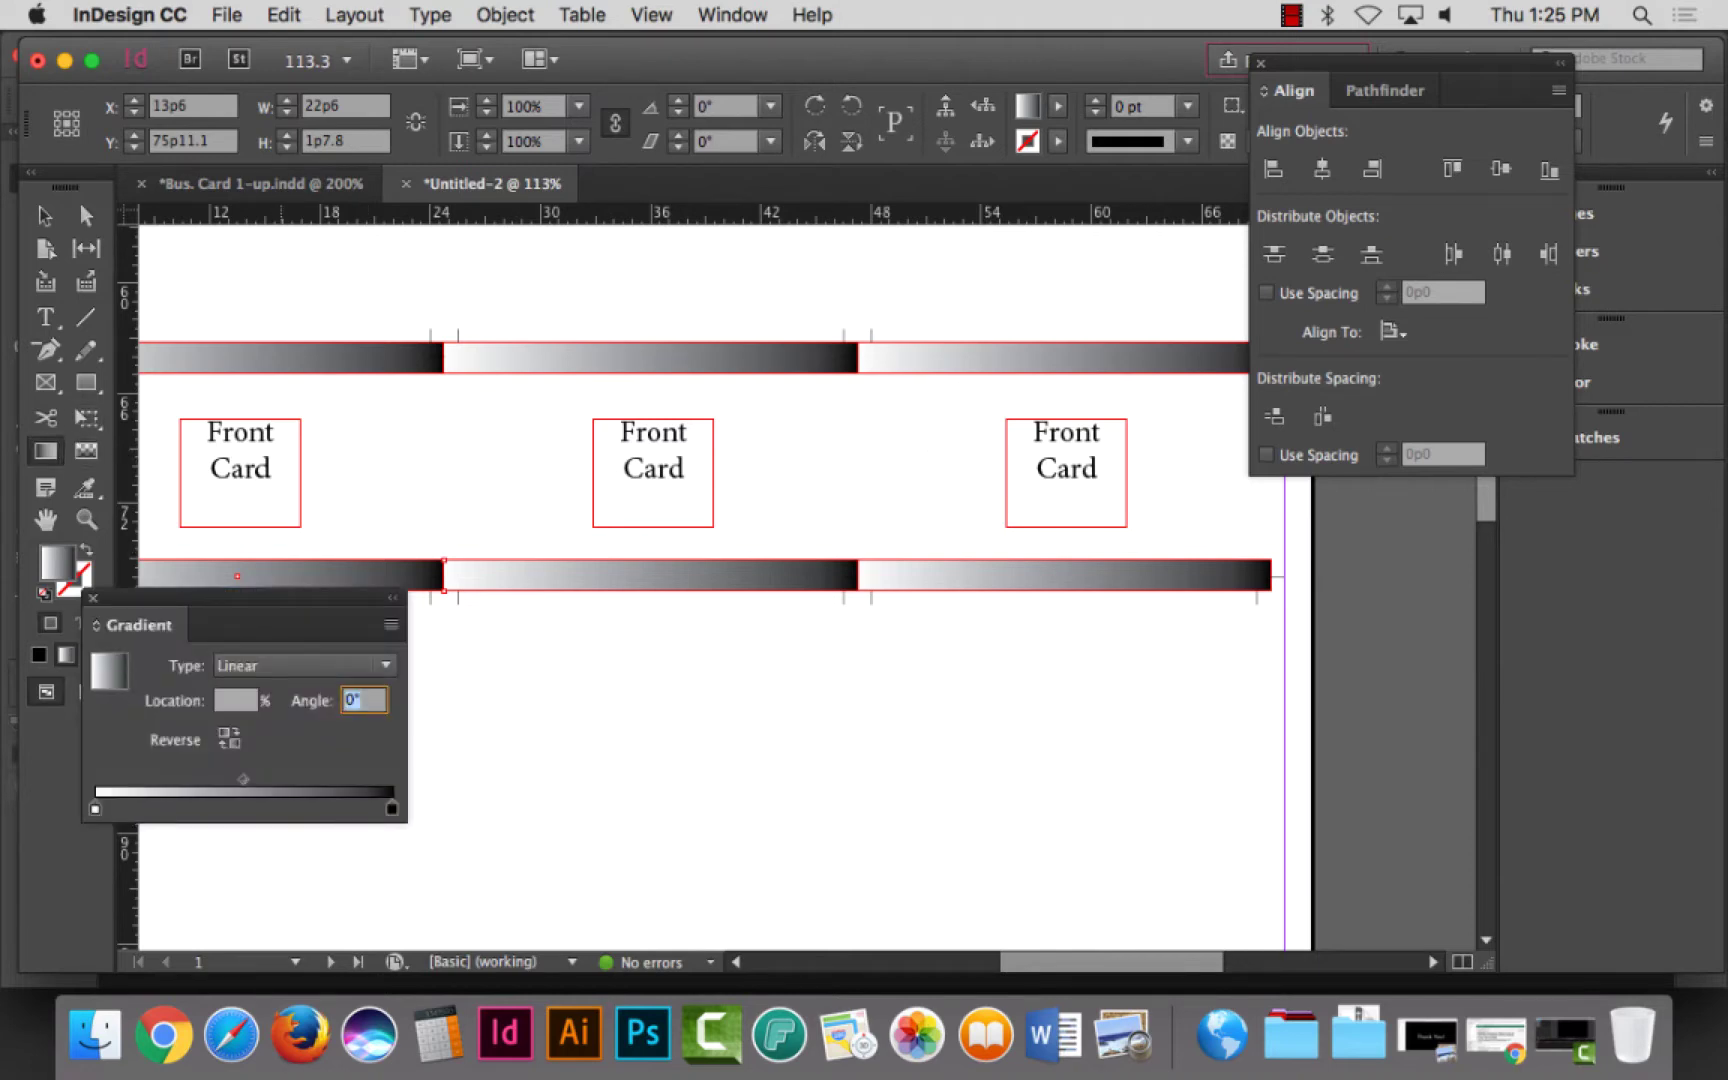
{"action": "left_click", "coordinate": [229, 738]}
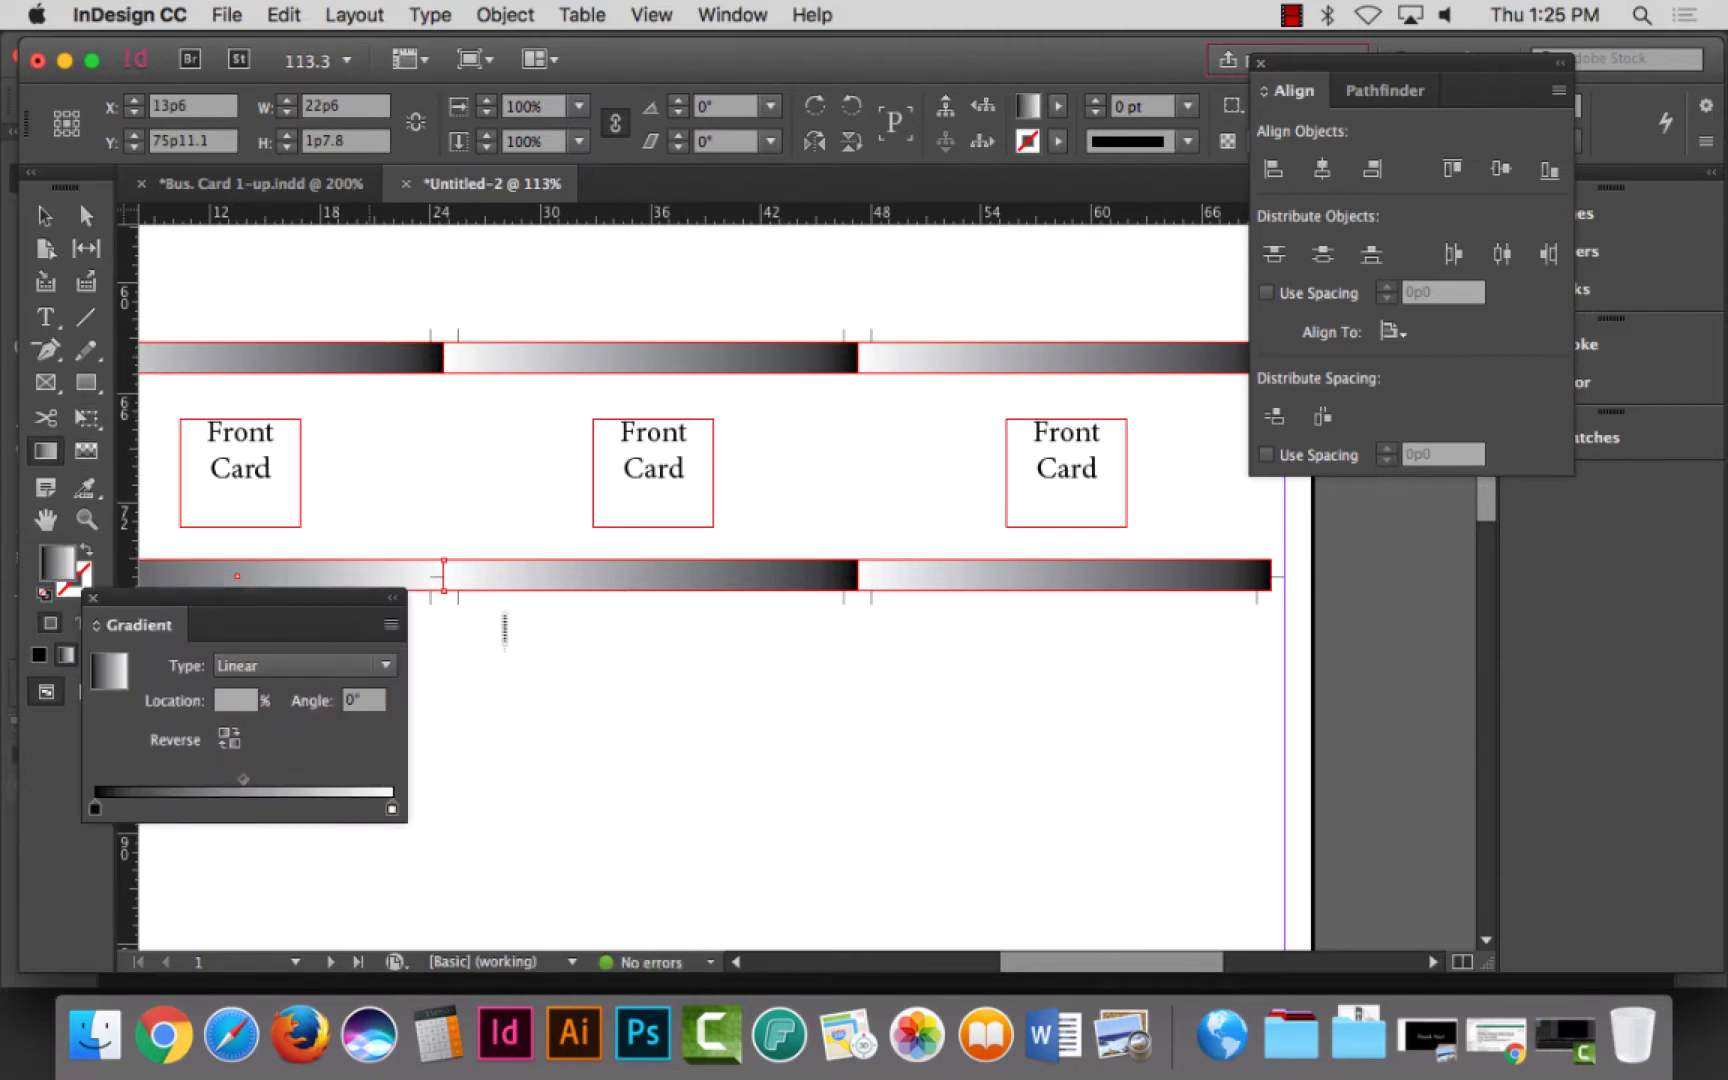
{"action": "left_click_drag", "start_coordinate": [643, 576], "coordinate": [654, 652]}
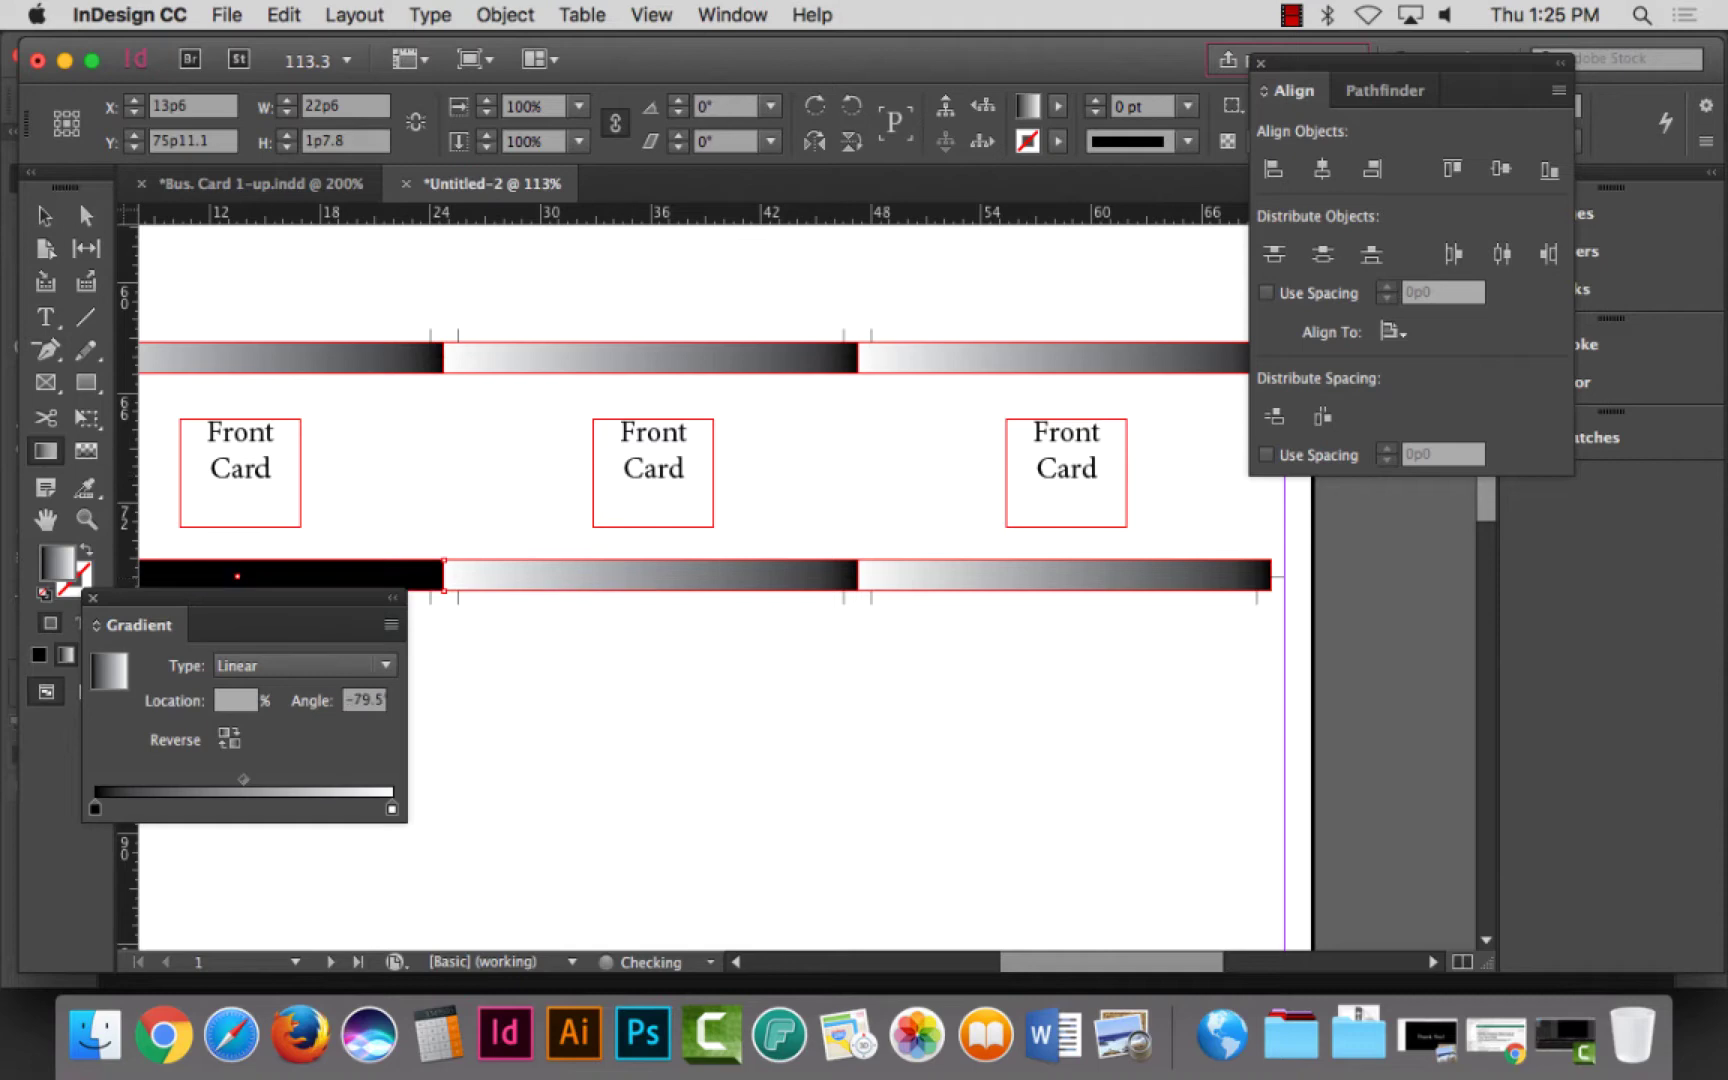
{"action": "key", "text": "super+z"}
Step: Reverse the linear gradients on the lower bars of the second and third cards in the gradient-barred row
{"action": "left_click", "coordinate": [45, 216]}
{"action": "left_click", "coordinate": [762, 962]}
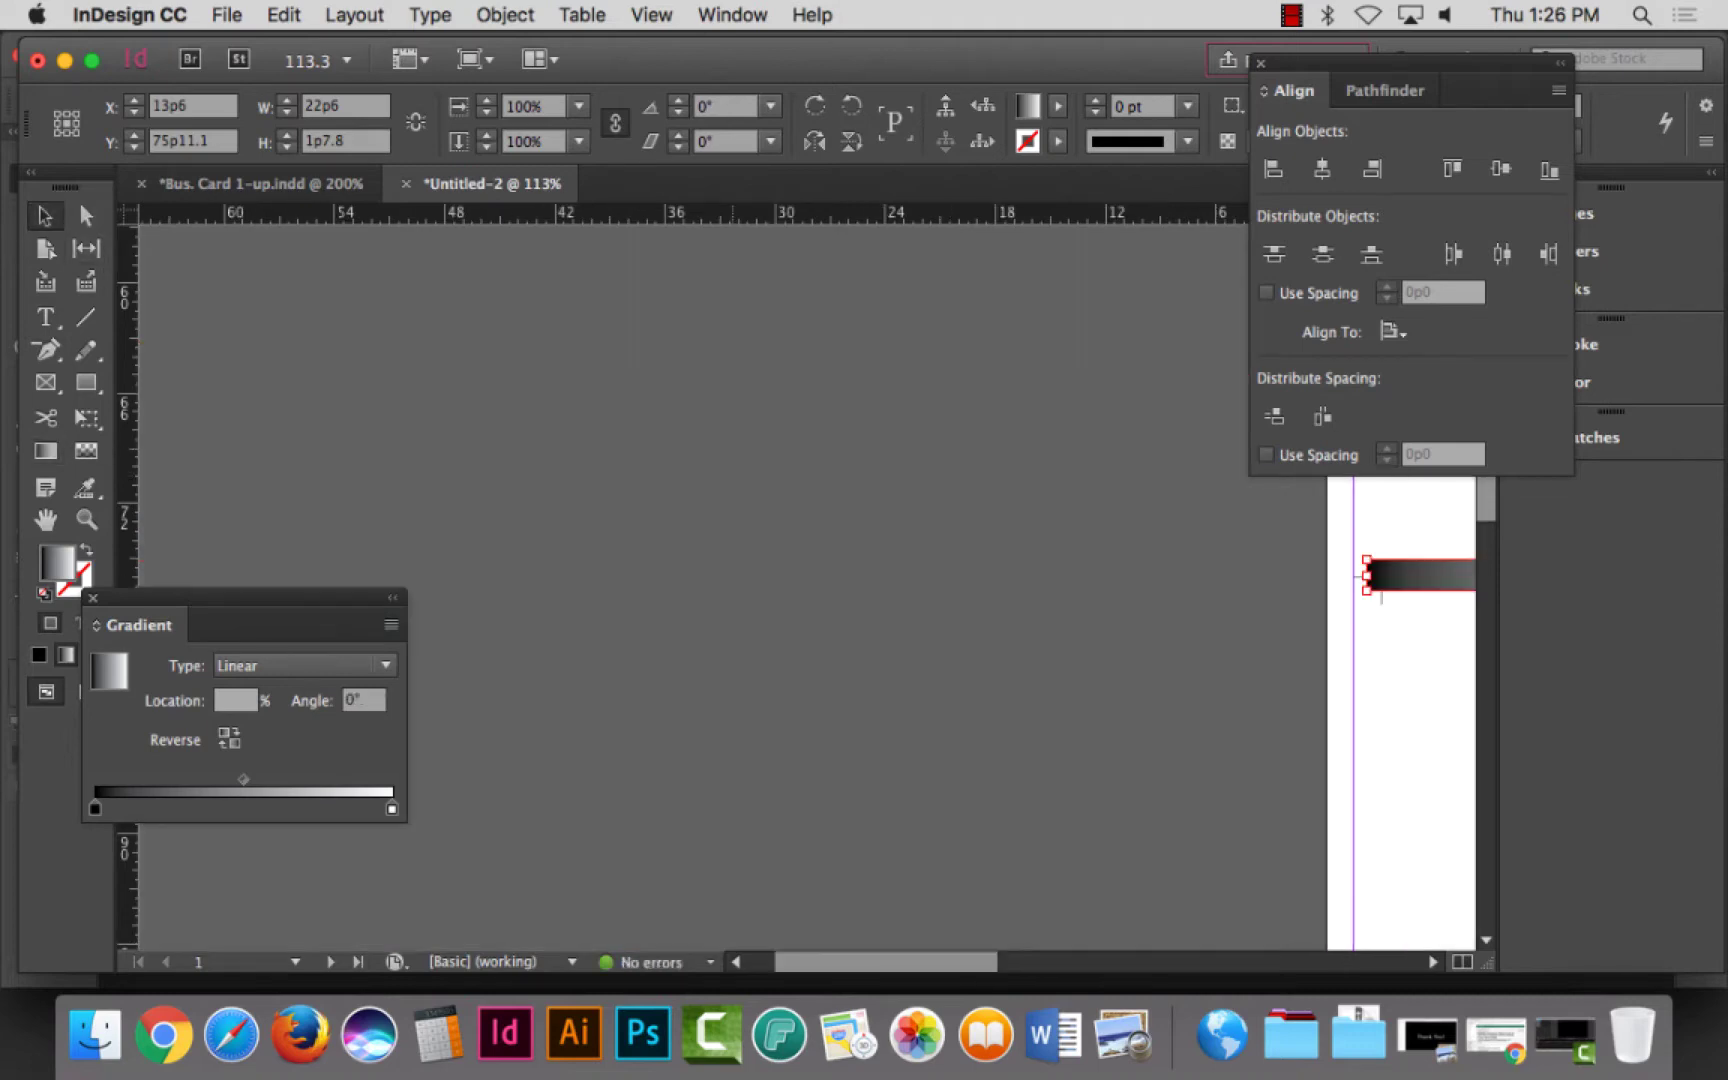
{"action": "key", "text": "super+0"}
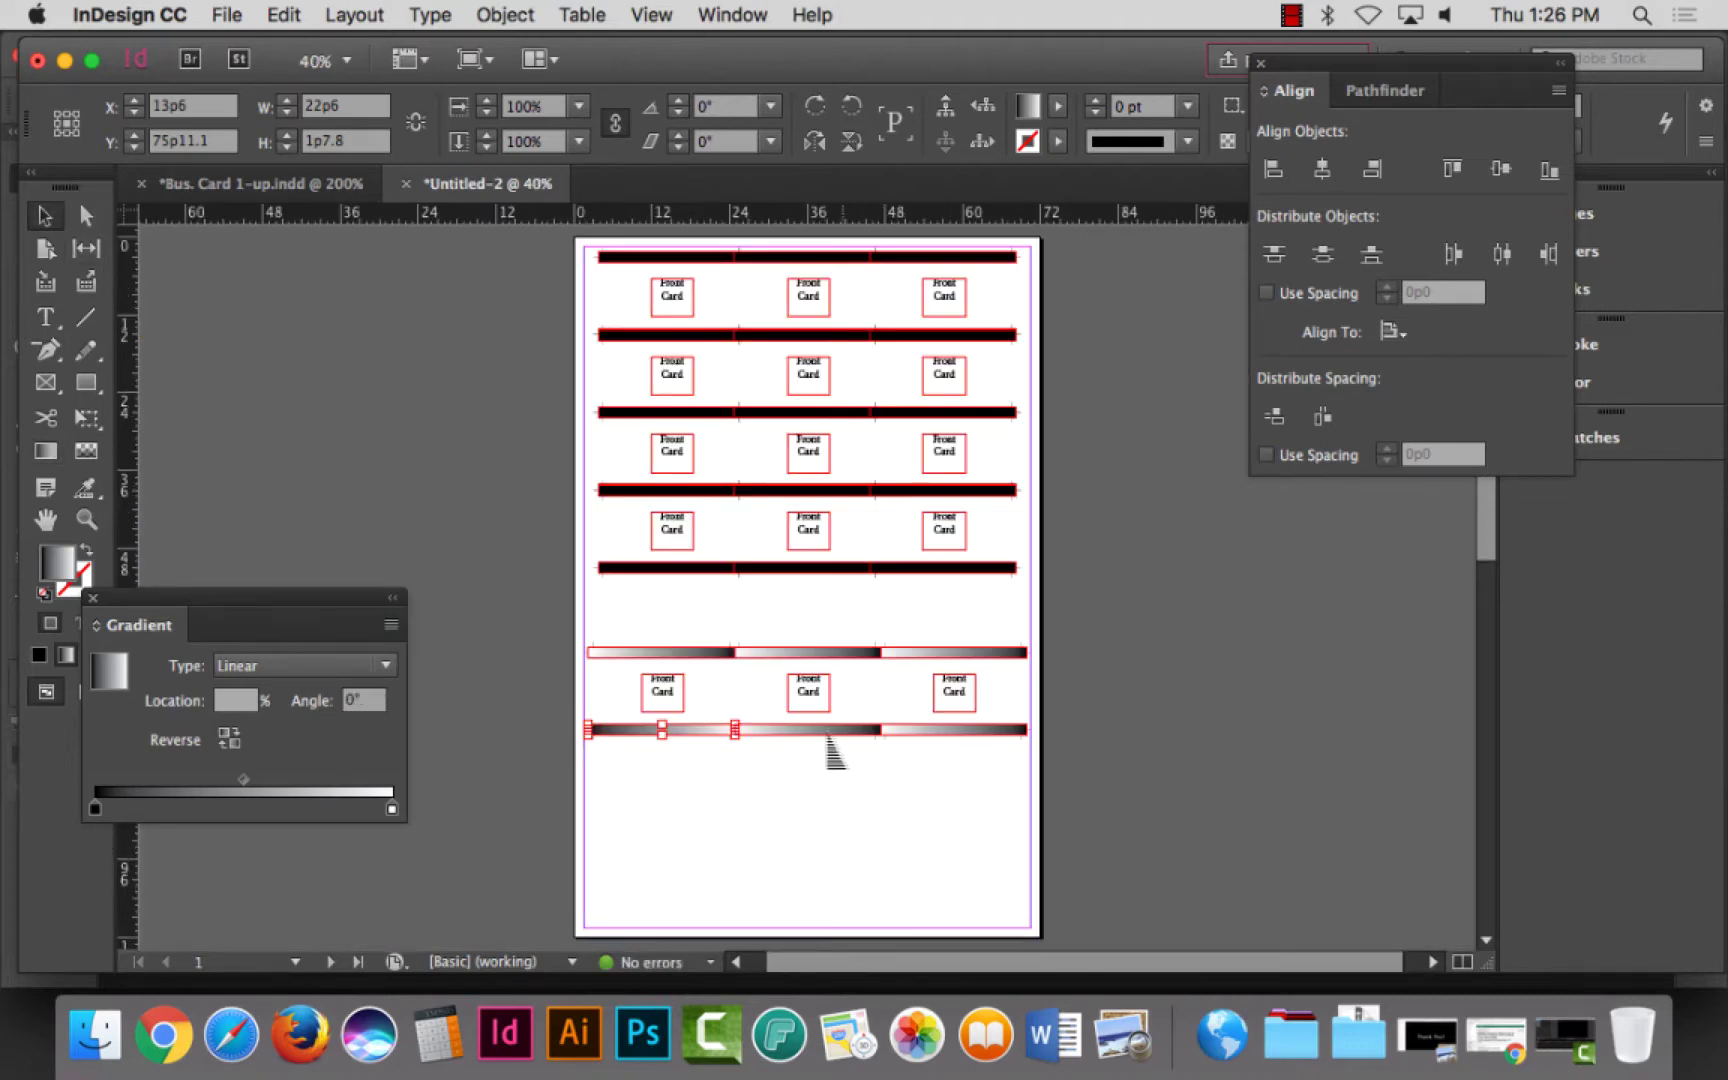
{"action": "left_click_drag", "start_coordinate": [791, 752], "coordinate": [731, 651]}
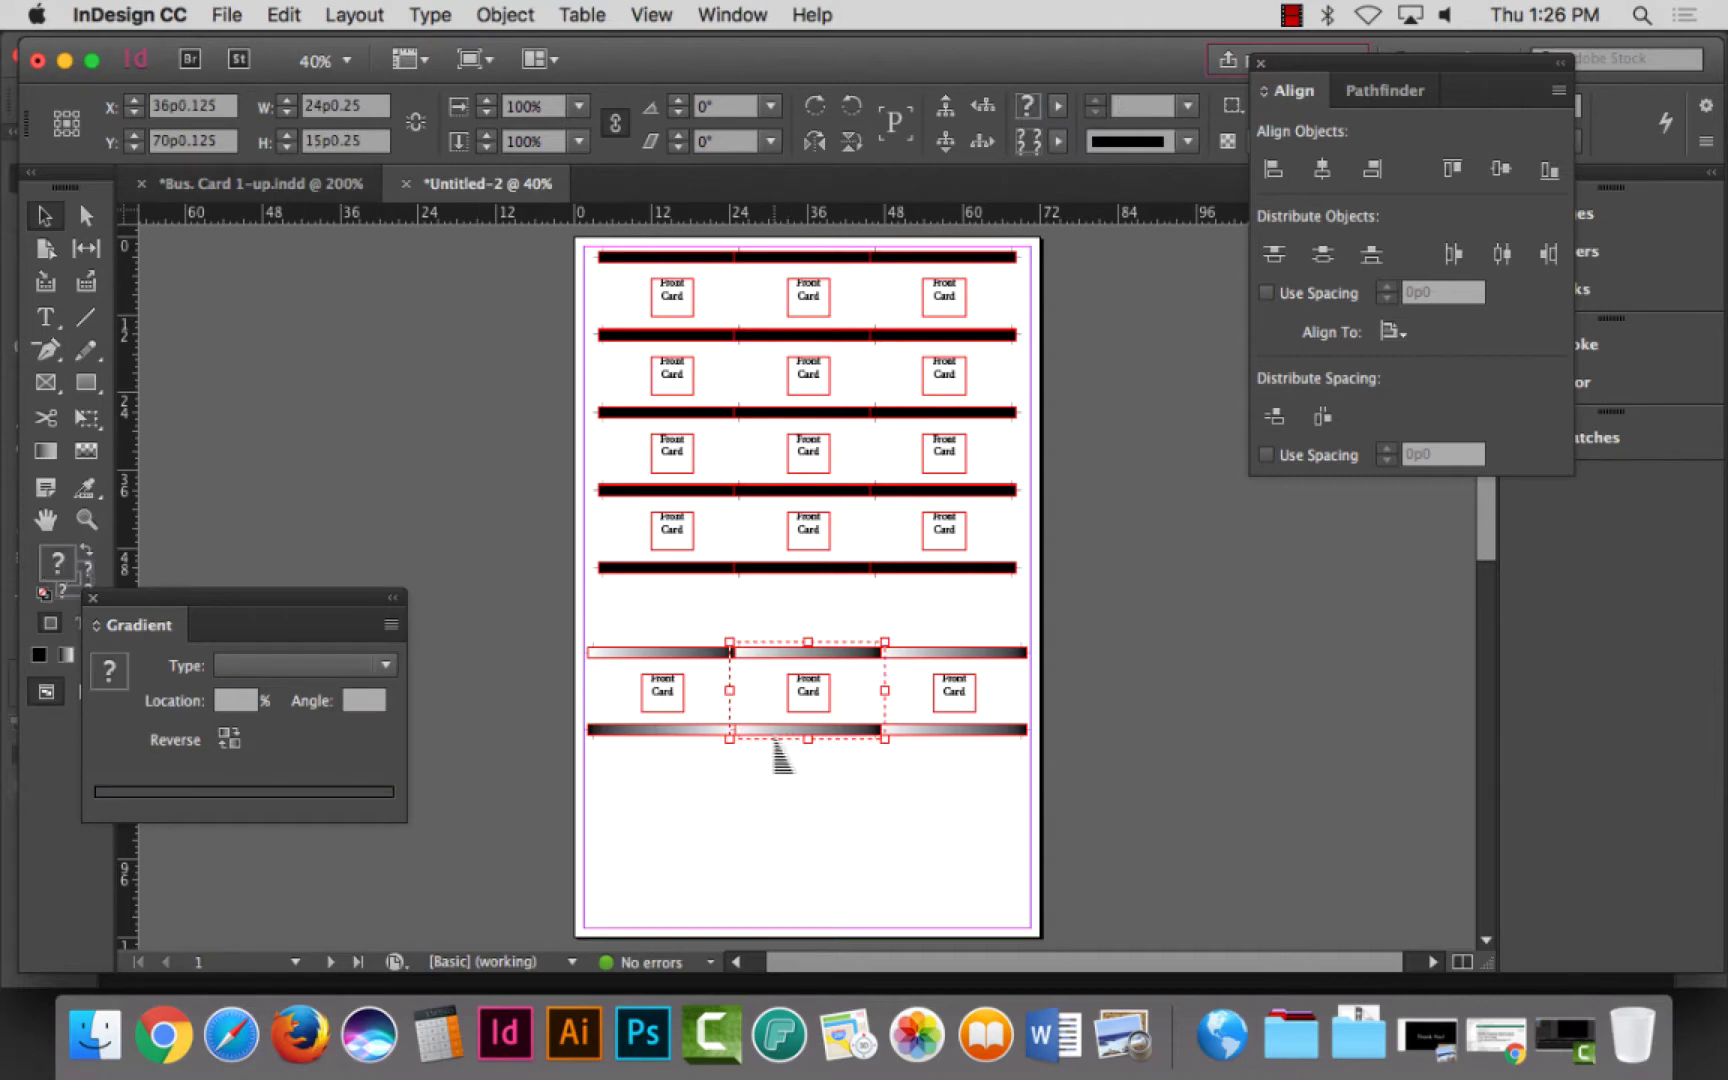
{"action": "left_click", "coordinate": [778, 731]}
{"action": "left_click", "coordinate": [229, 738]}
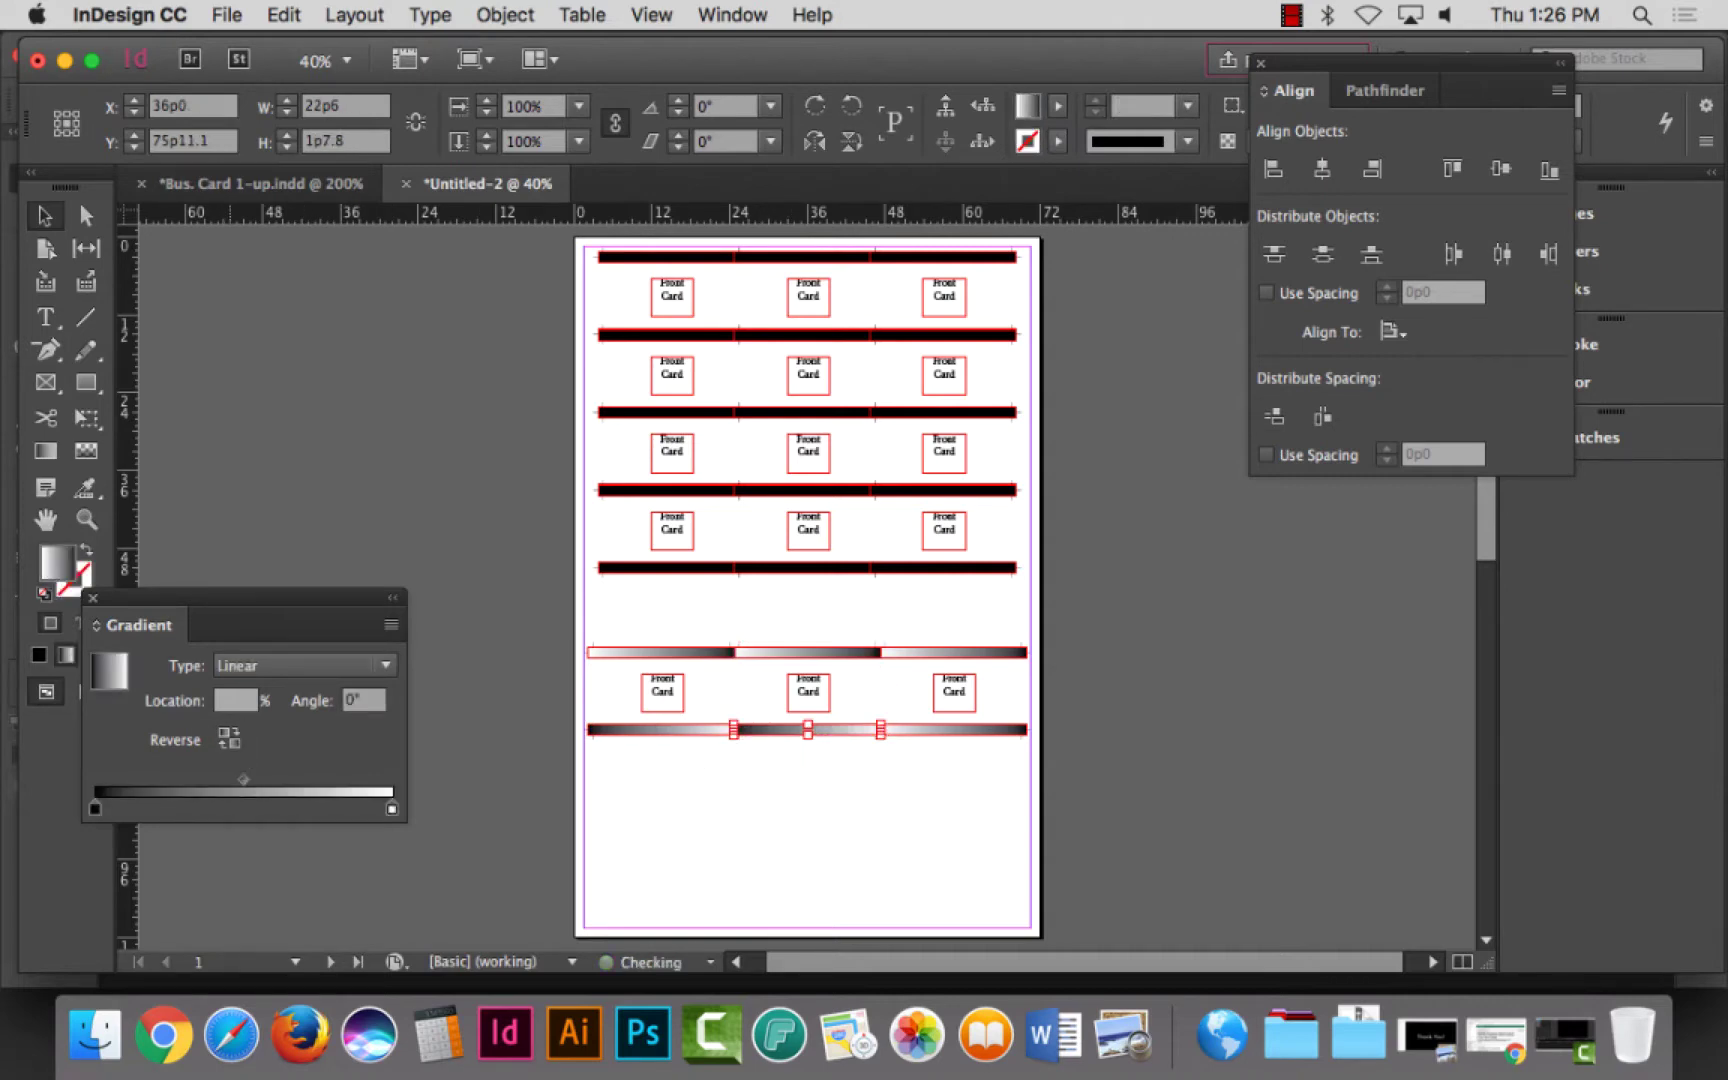
{"action": "left_click", "coordinate": [888, 731]}
{"action": "double_click", "coordinate": [940, 745]}
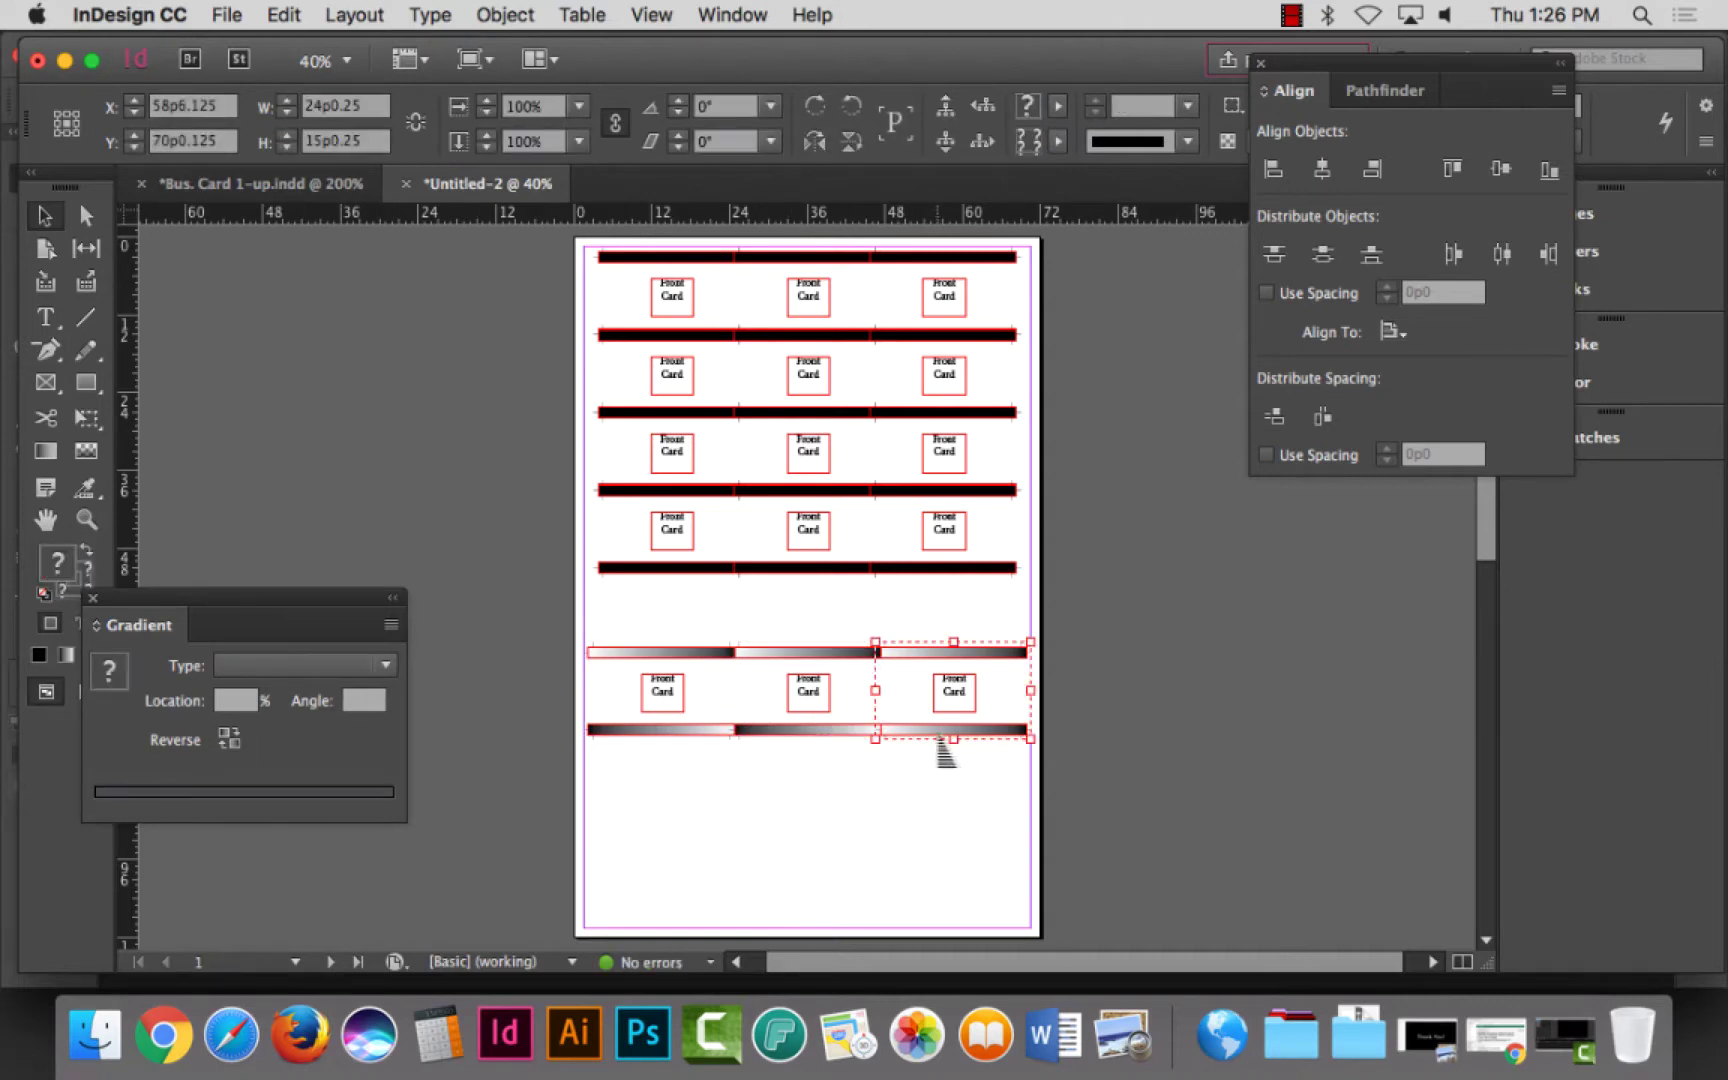
{"action": "left_click", "coordinate": [945, 733]}
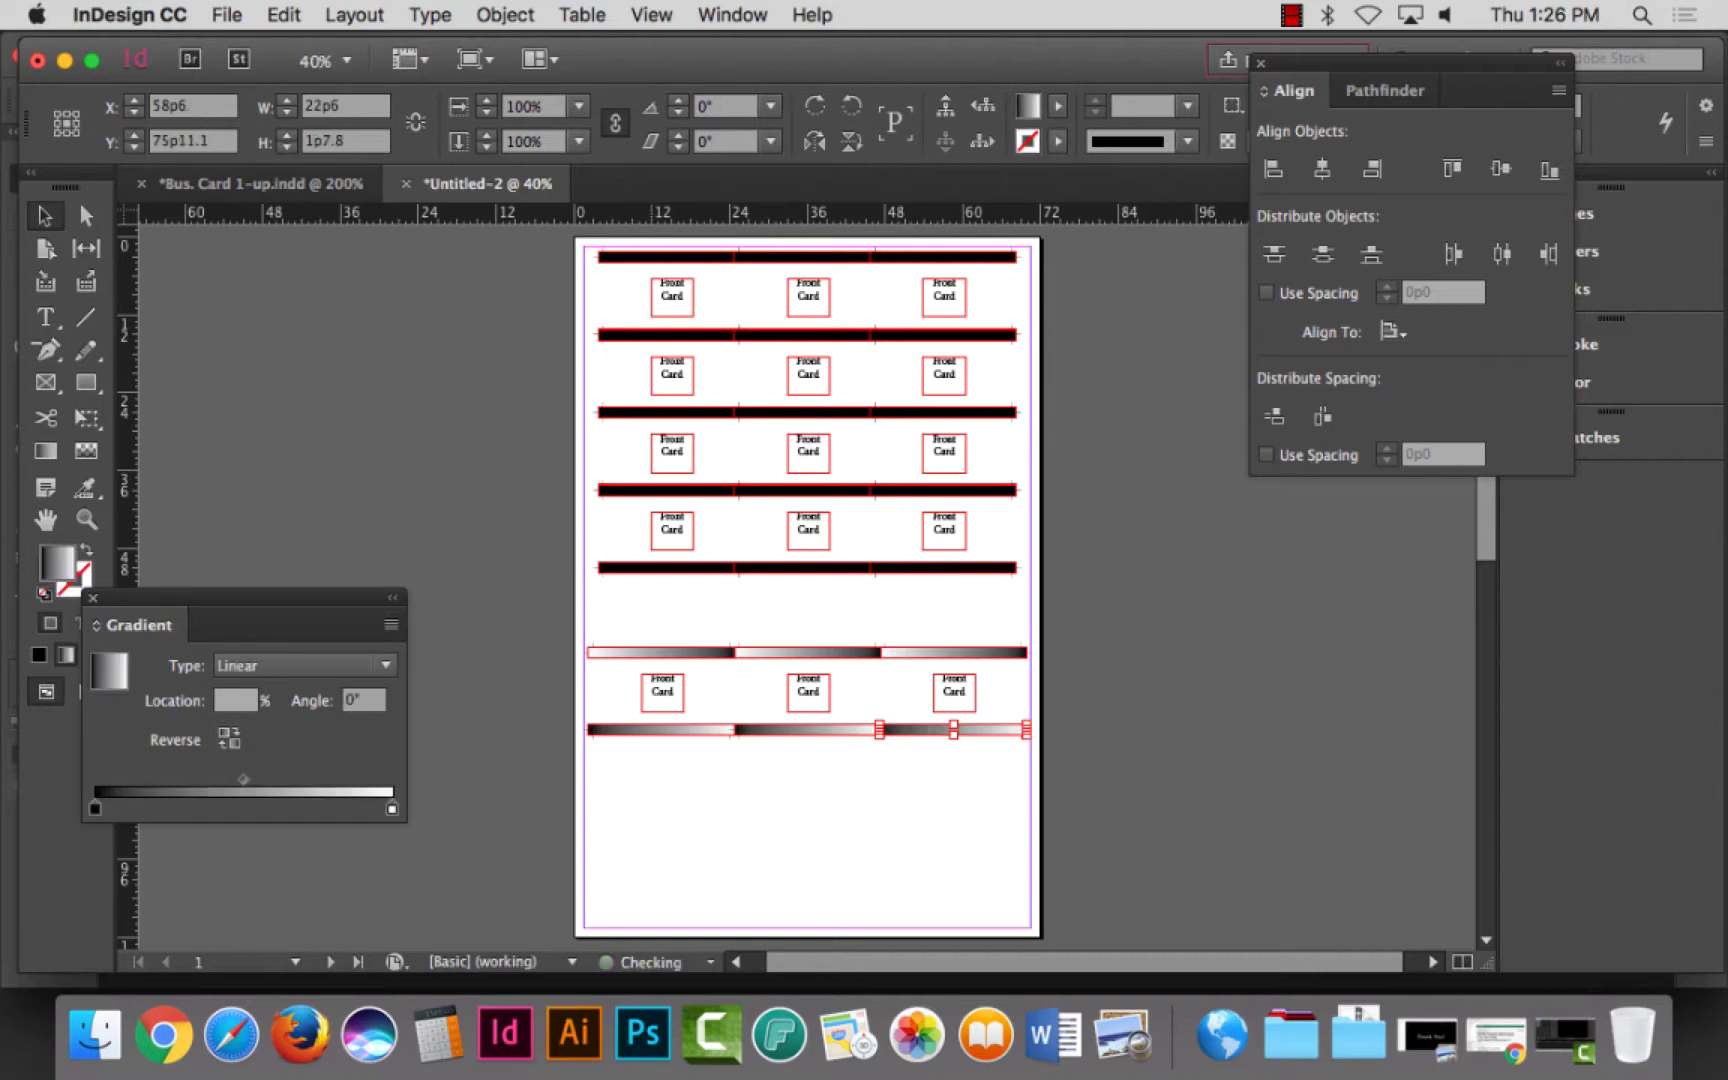
{"action": "left_click", "coordinate": [918, 802]}
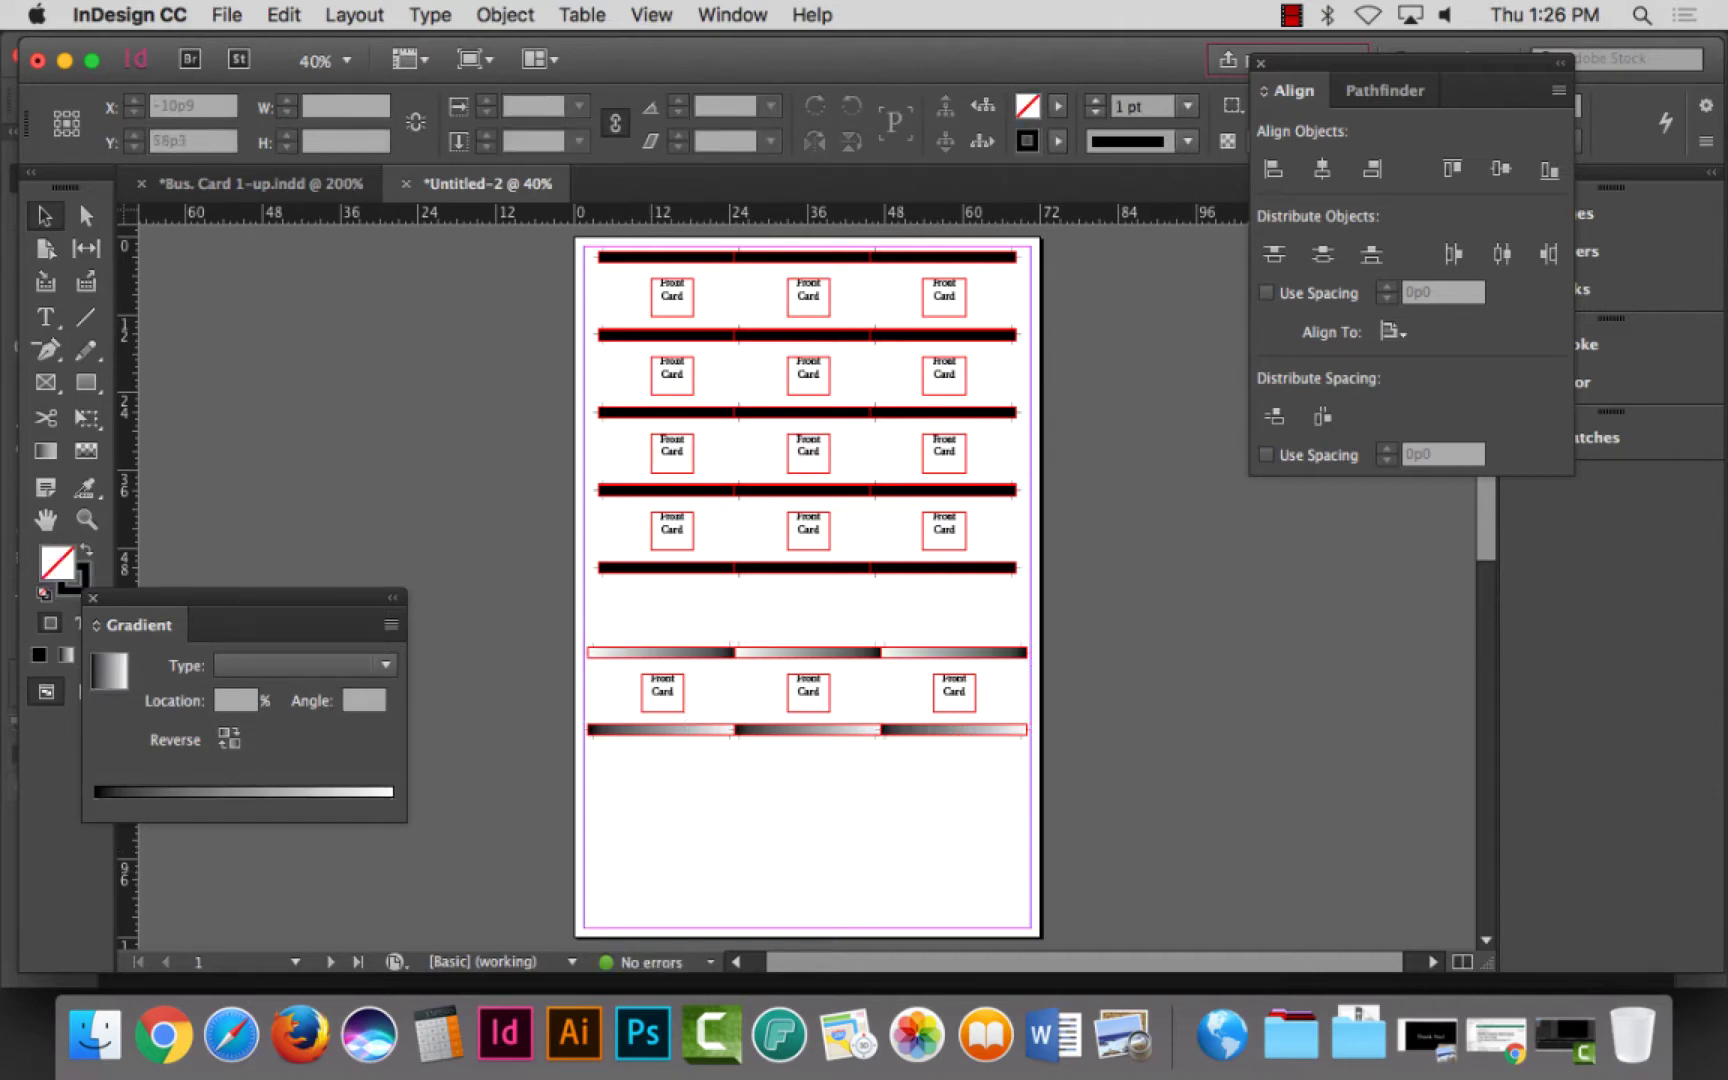
Step: Select the whole gradient-barred row and centre it horizontally, keeping the alignment reference at Align to Page
{"action": "left_click", "coordinate": [92, 597]}
{"action": "left_click", "coordinate": [87, 519]}
{"action": "left_click_drag", "start_coordinate": [487, 610], "coordinate": [1262, 808]}
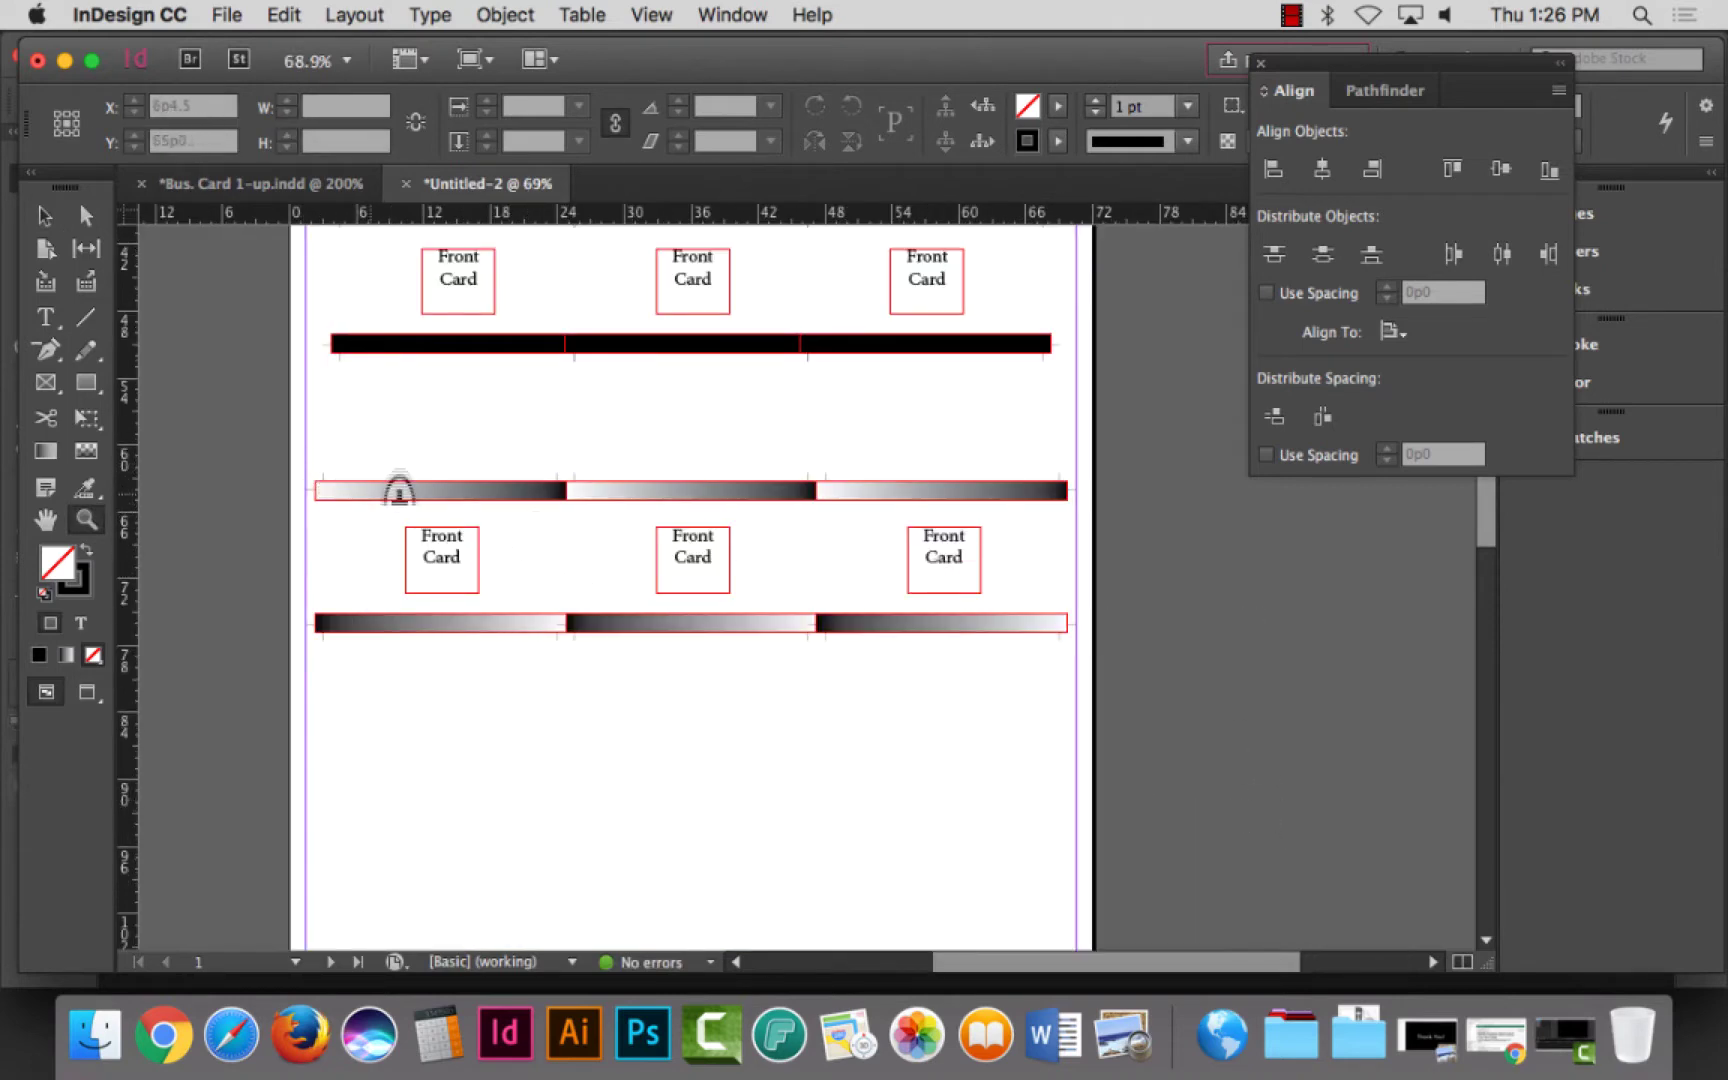
{"action": "left_click", "coordinate": [44, 215]}
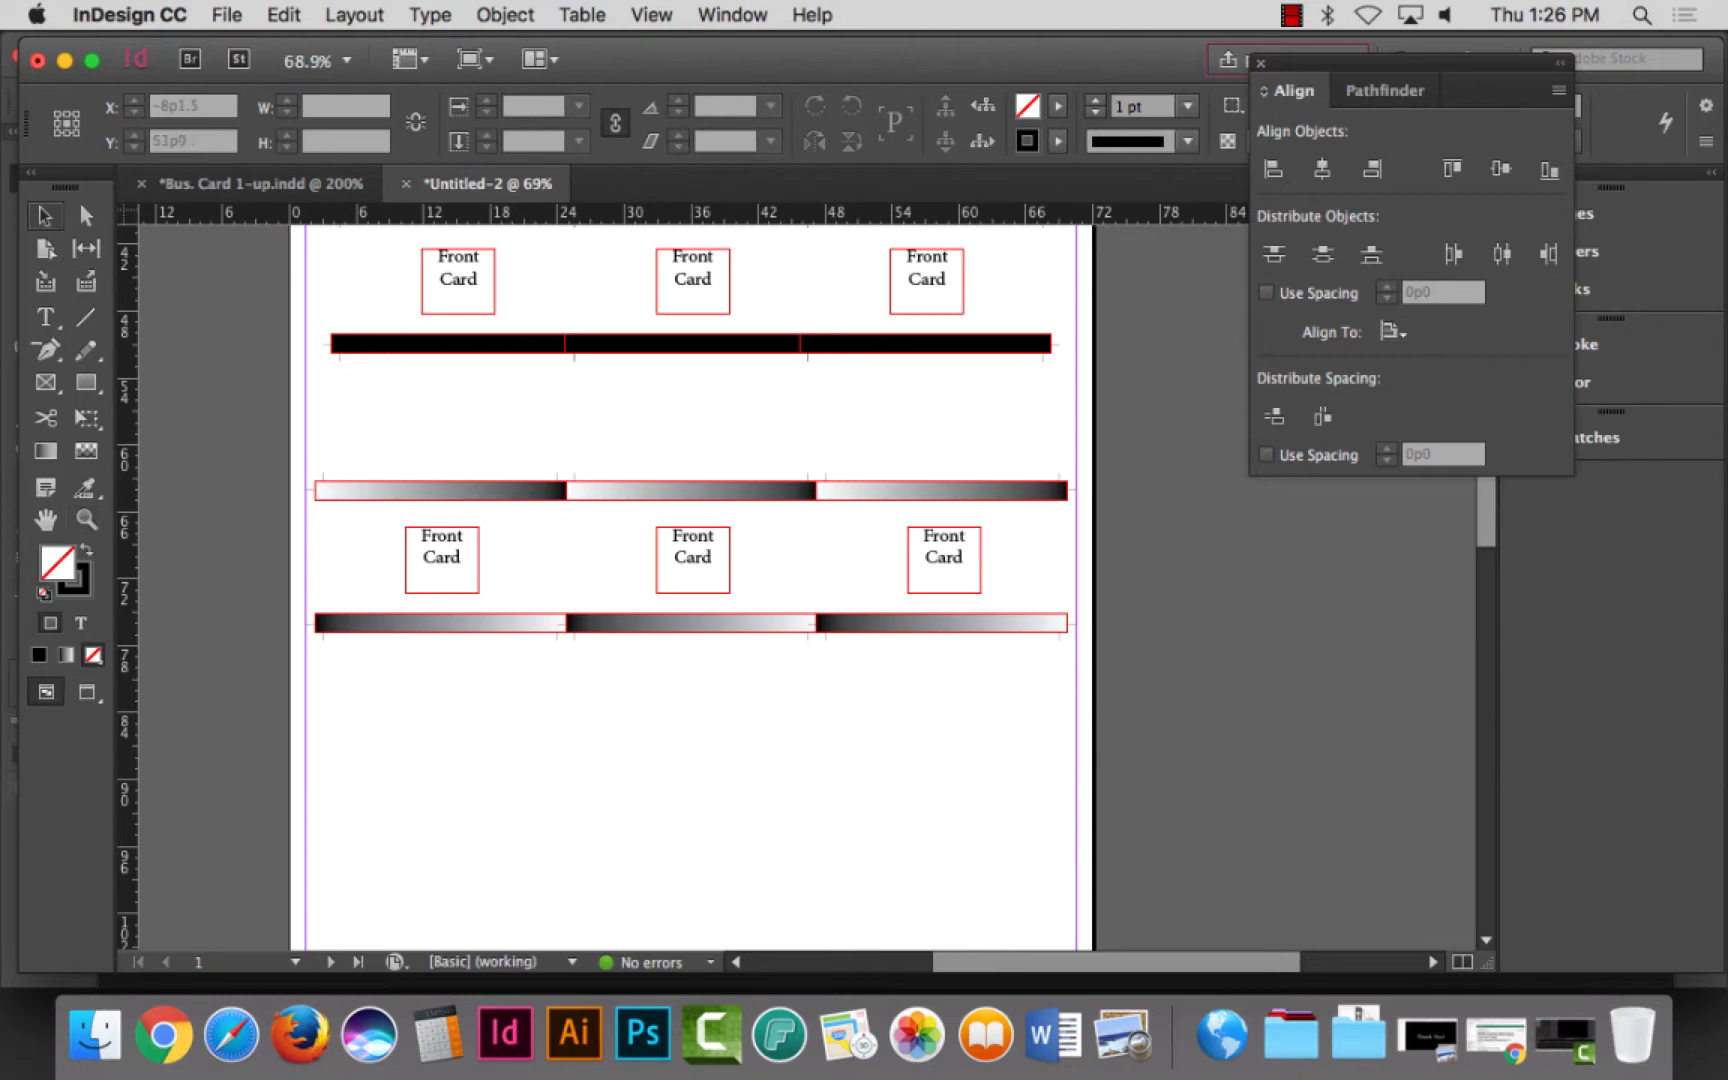
{"action": "left_click_drag", "start_coordinate": [235, 435], "coordinate": [1095, 728]}
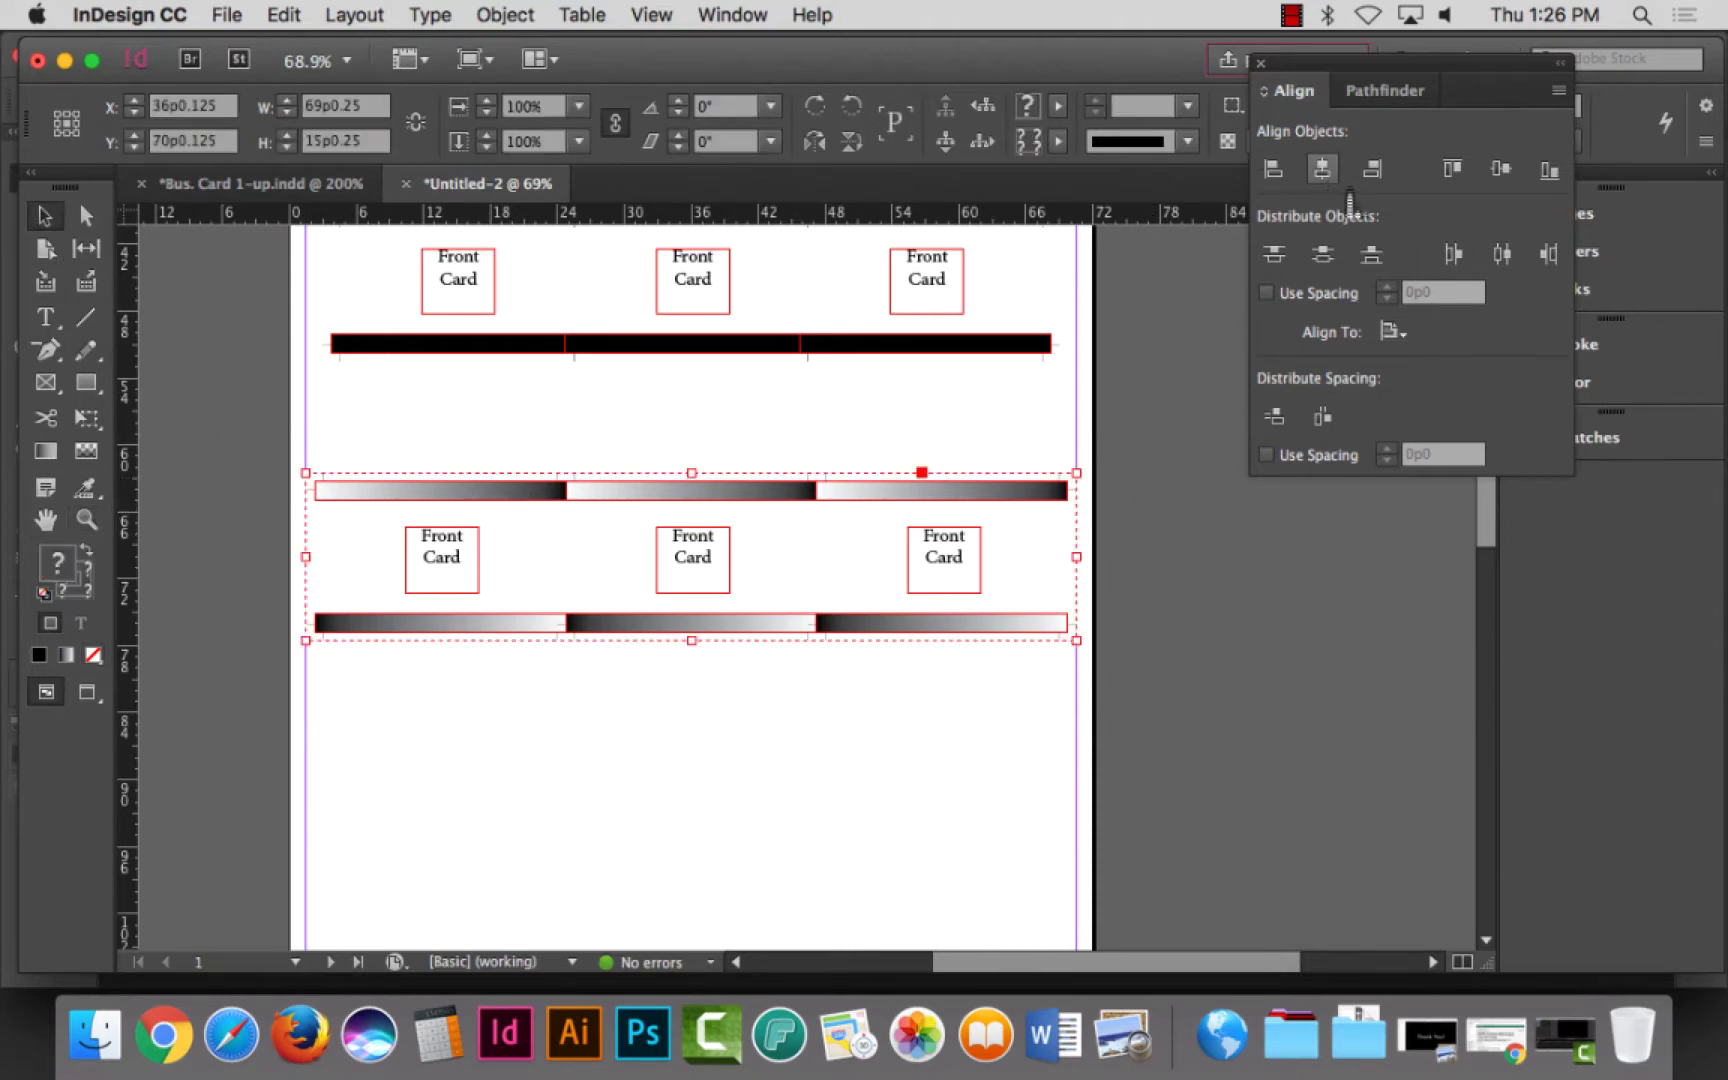
{"action": "left_click", "coordinate": [1322, 168]}
{"action": "left_click", "coordinate": [1392, 331]}
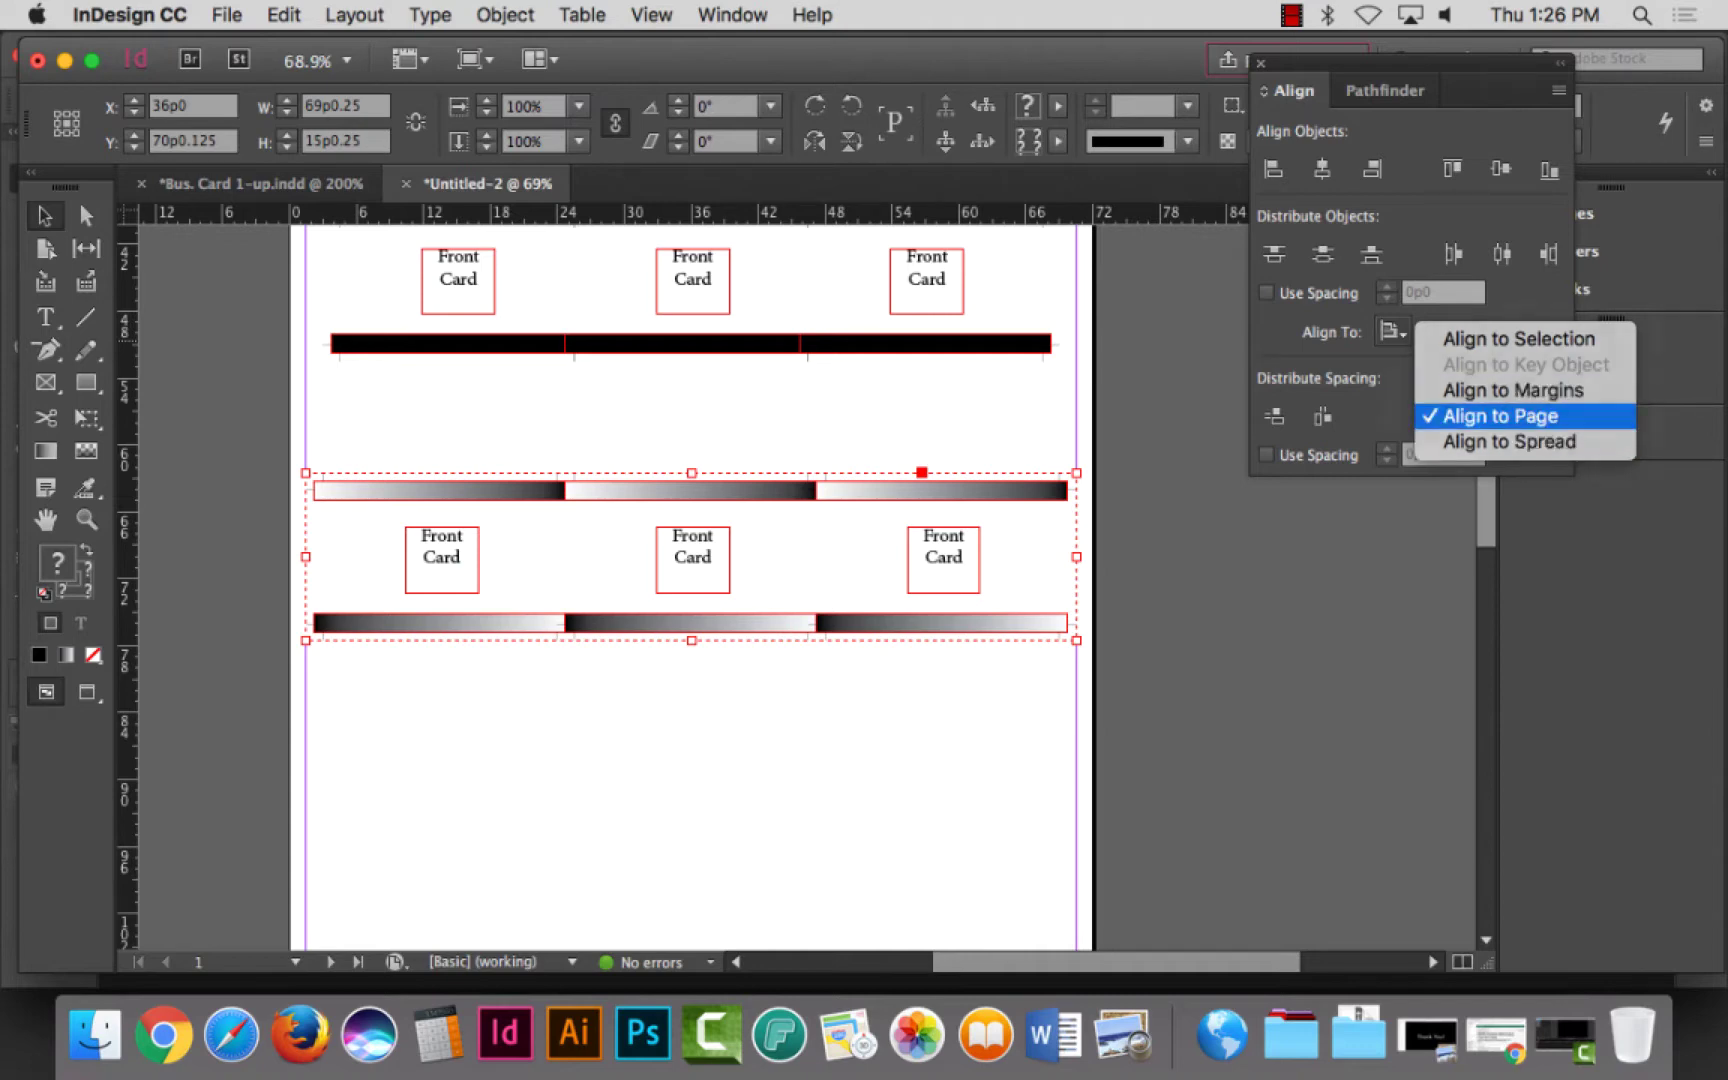
{"action": "left_click", "coordinate": [1500, 416]}
Step: Nudge the gradient-barred row up in large increments to about Y 65p0, closer to the black-barred rows
{"action": "key", "text": "shift+Up"}
{"action": "key", "text": "shift+Up"}
{"action": "key", "text": "shift+Up"}
{"action": "key", "text": "shift+Up"}
{"action": "key", "text": "shift+Up"}
{"action": "key", "text": "shift+Up"}
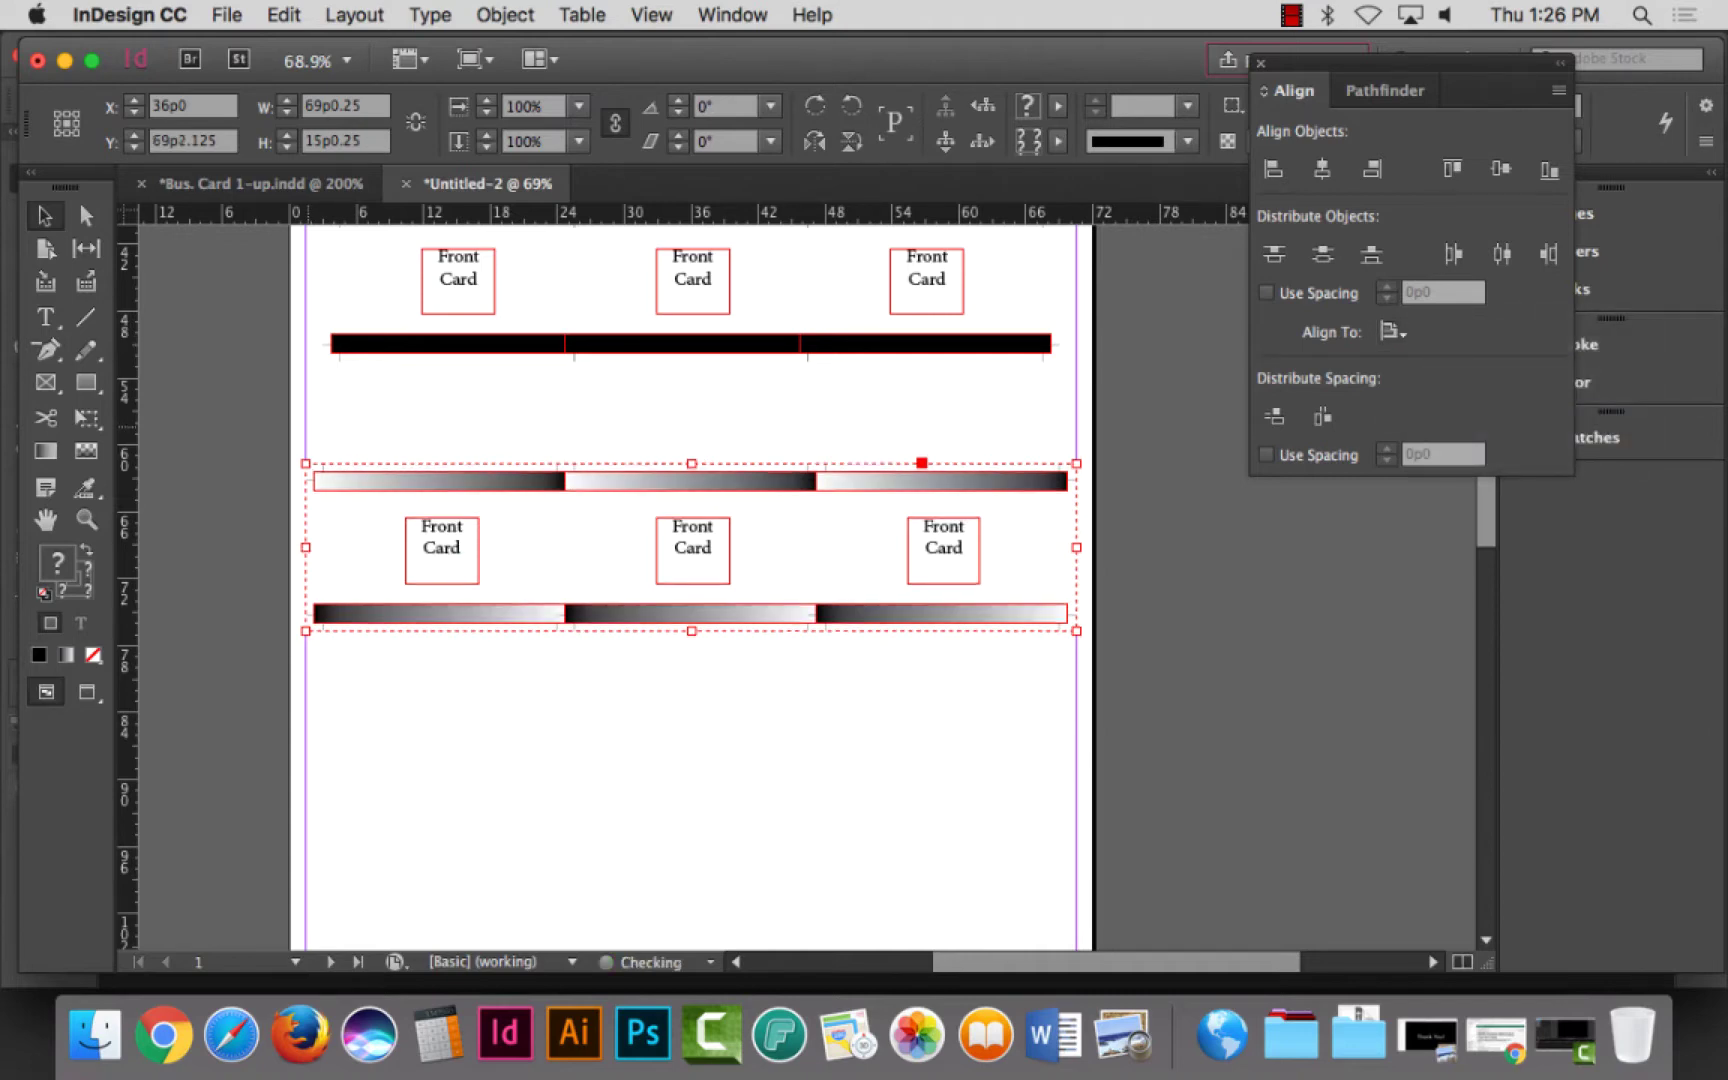
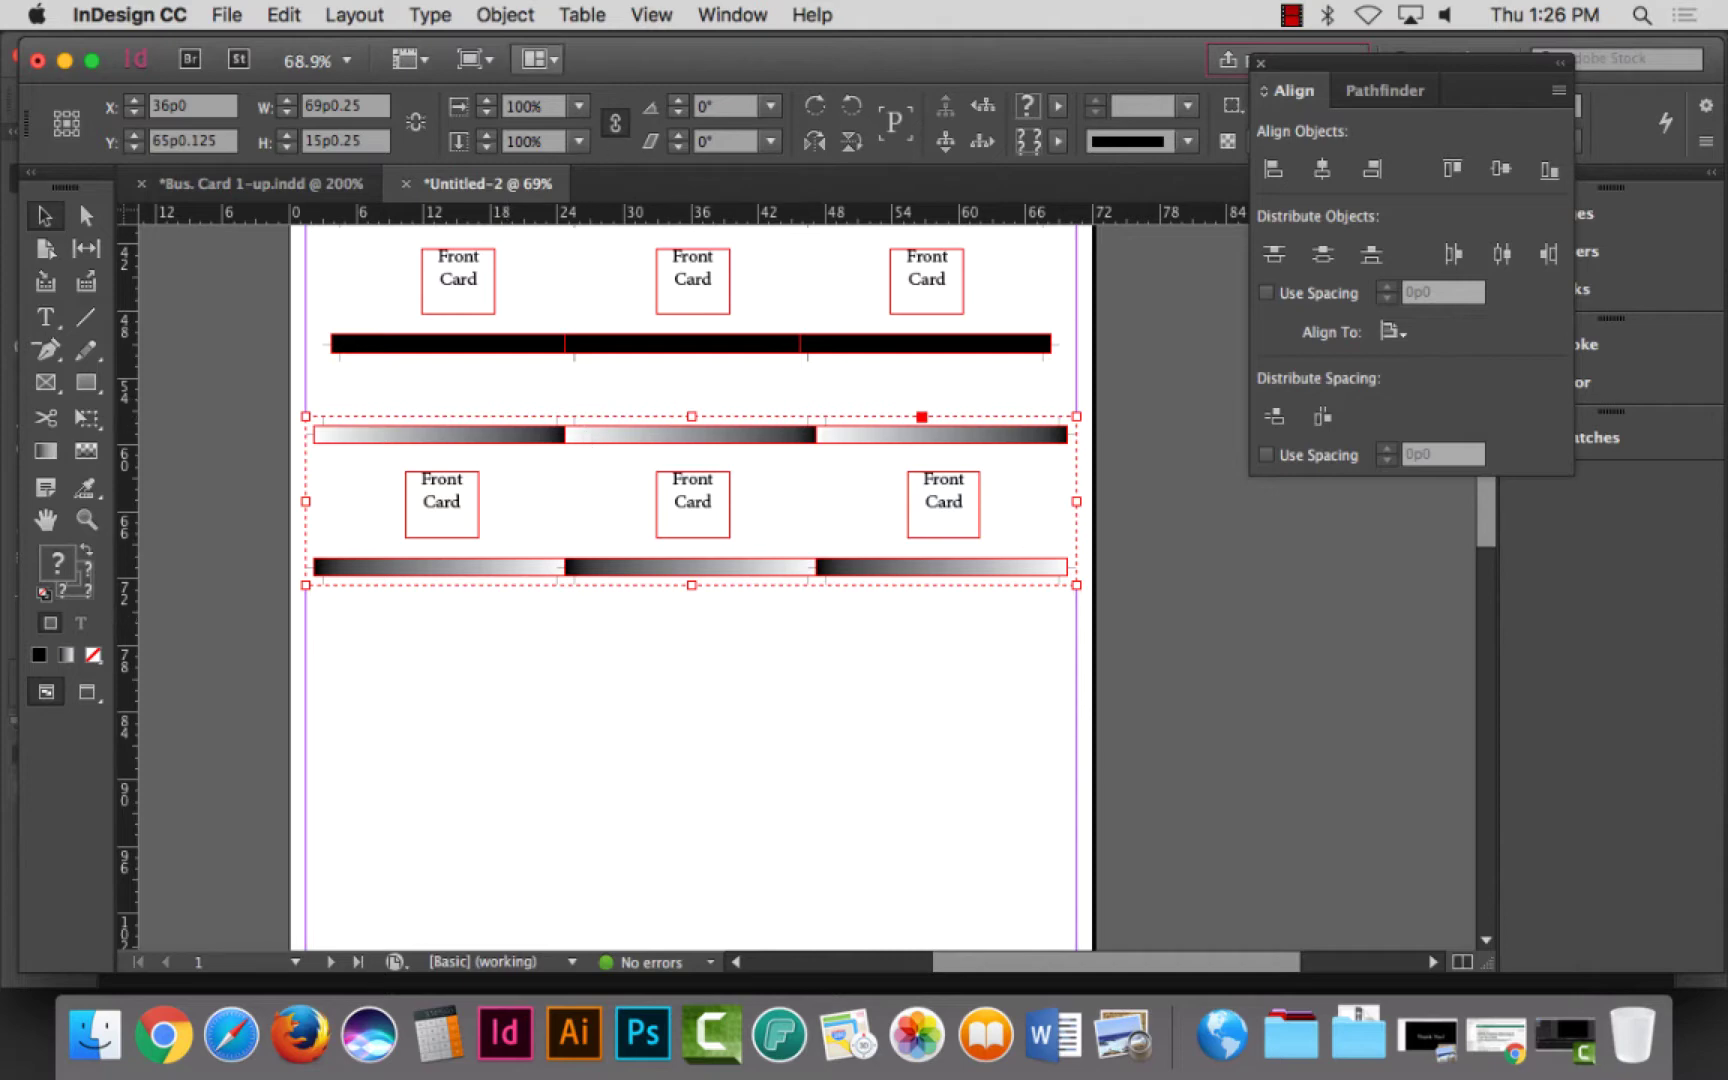
Step: Duplicate the gradient-barred row with Move, 0p0 horizontally and 2.25 in vertically
{"action": "left_click", "coordinate": [505, 14]}
{"action": "mouse_move", "coordinate": [536, 47]}
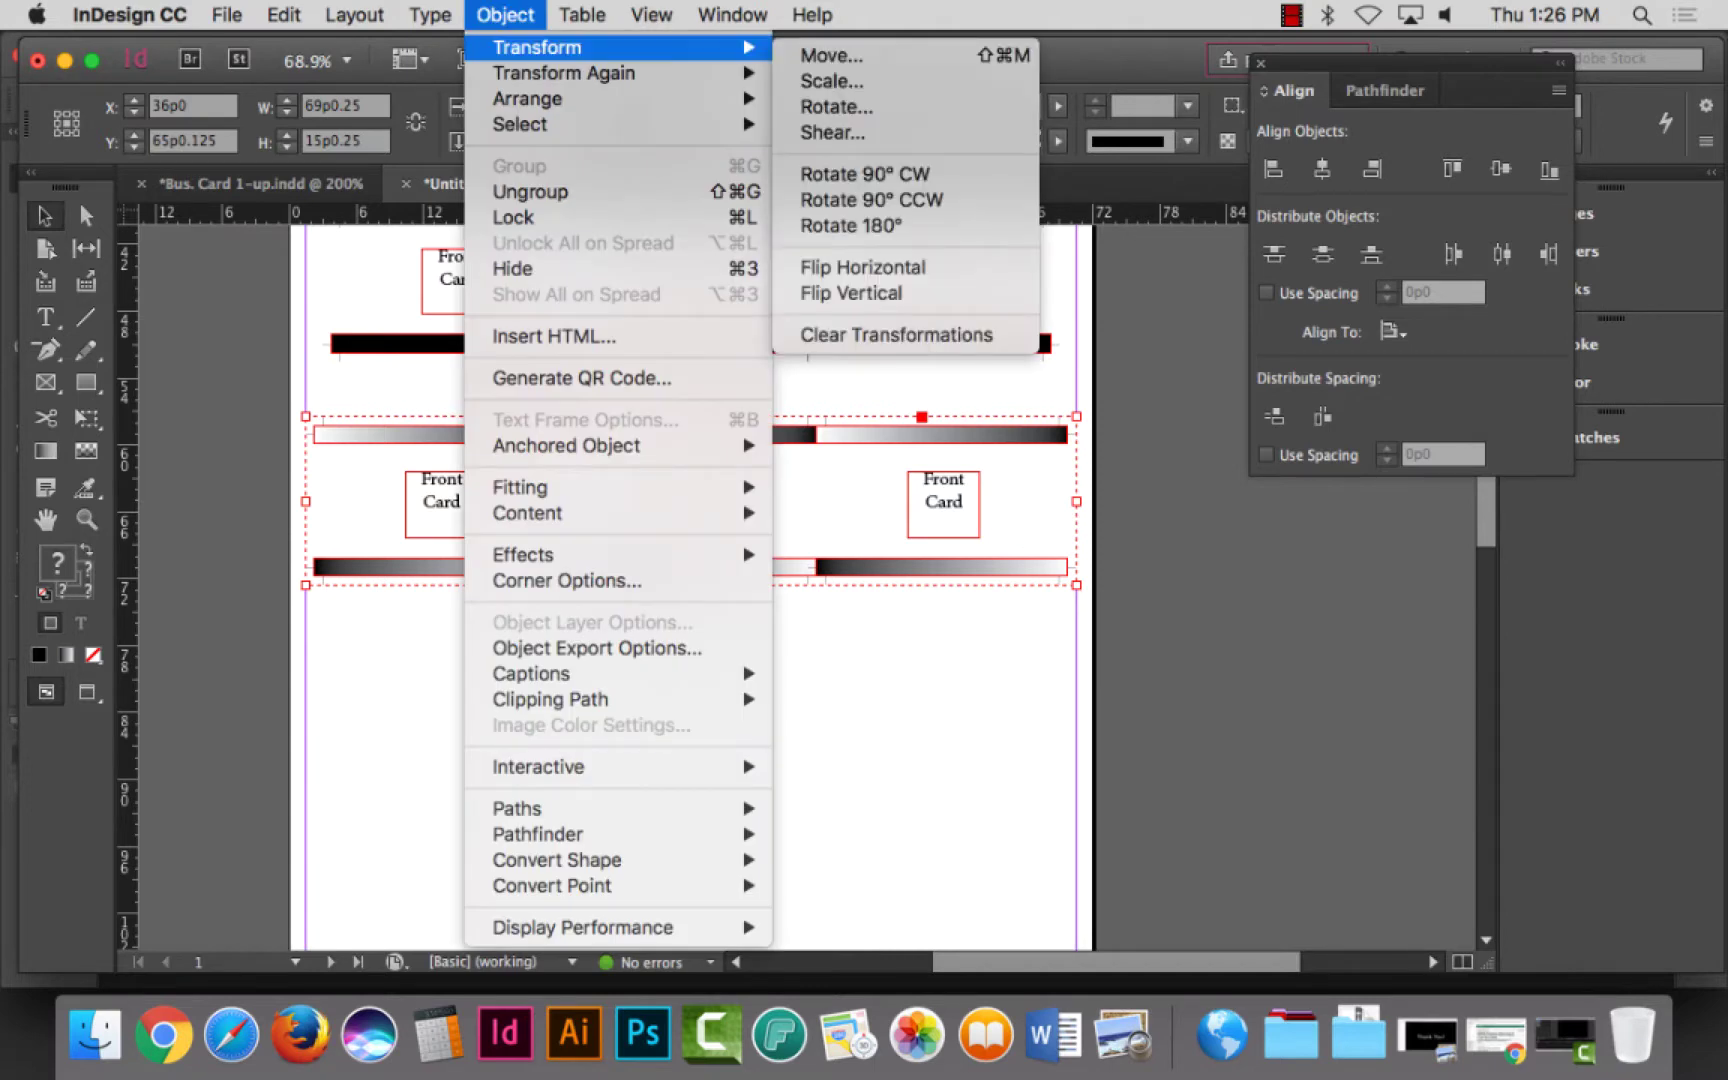
{"action": "left_click", "coordinate": [826, 51]}
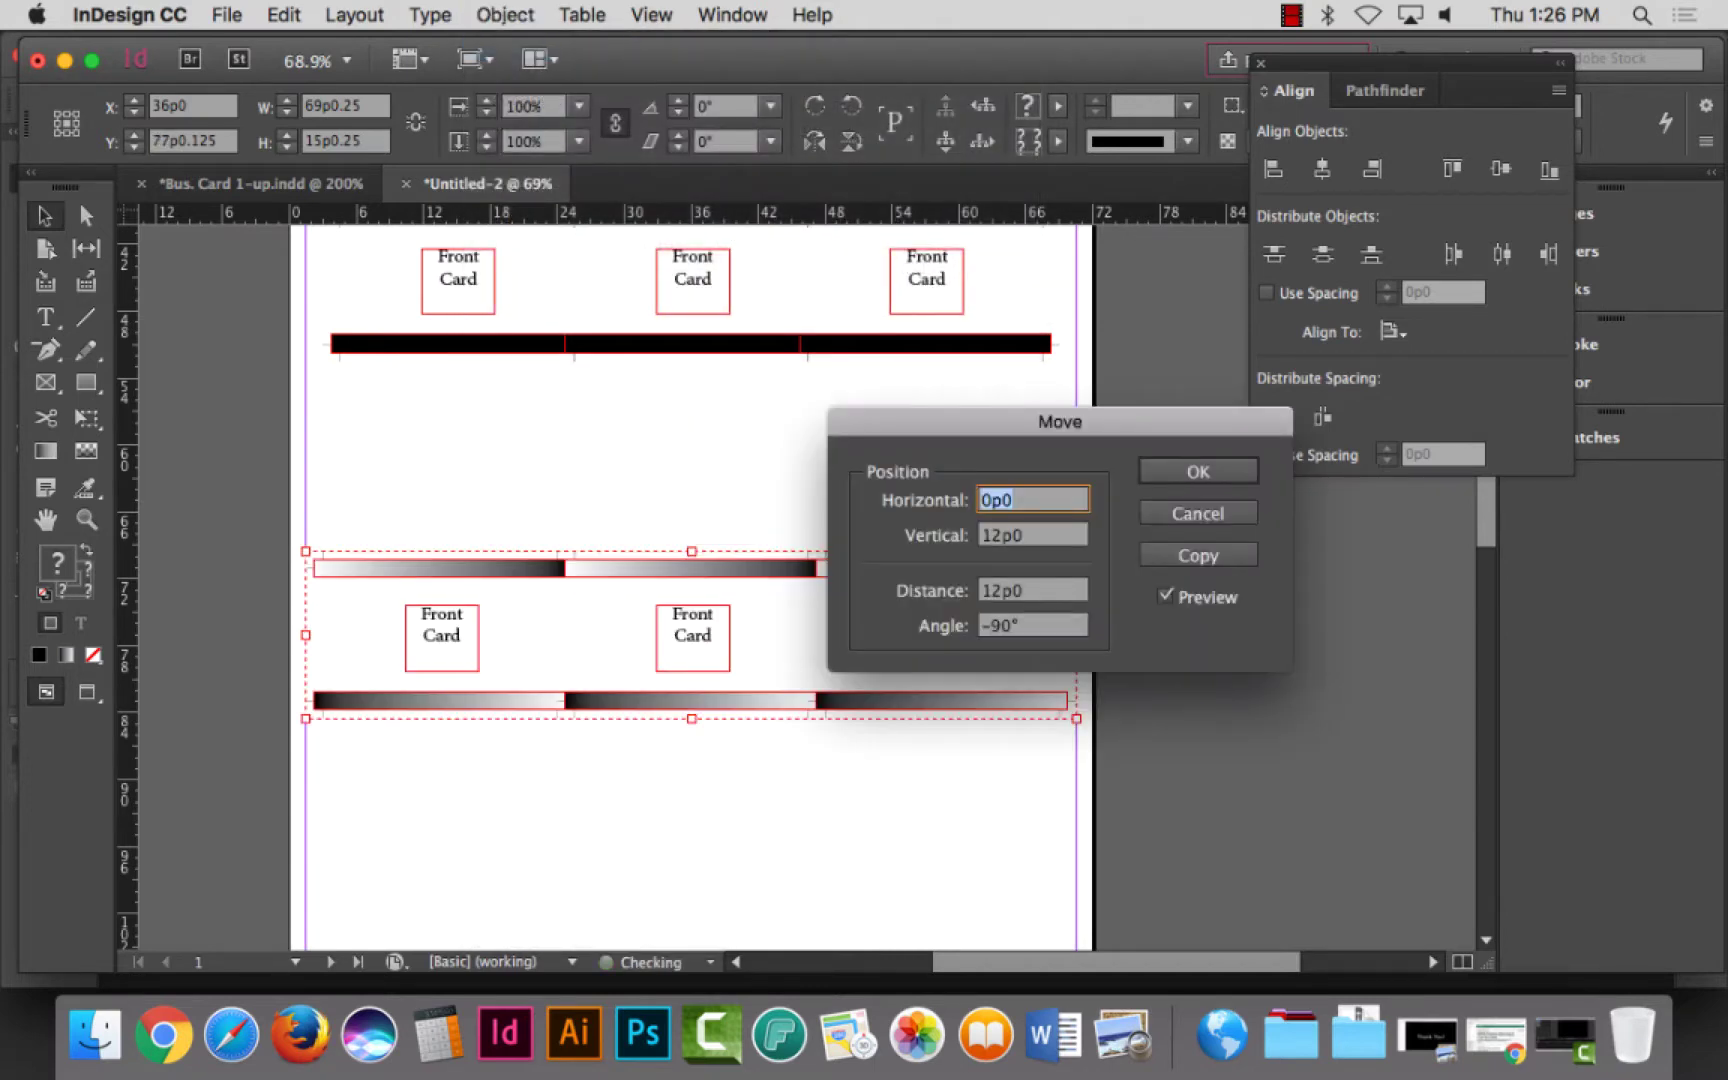
{"action": "left_click", "coordinate": [1033, 535]}
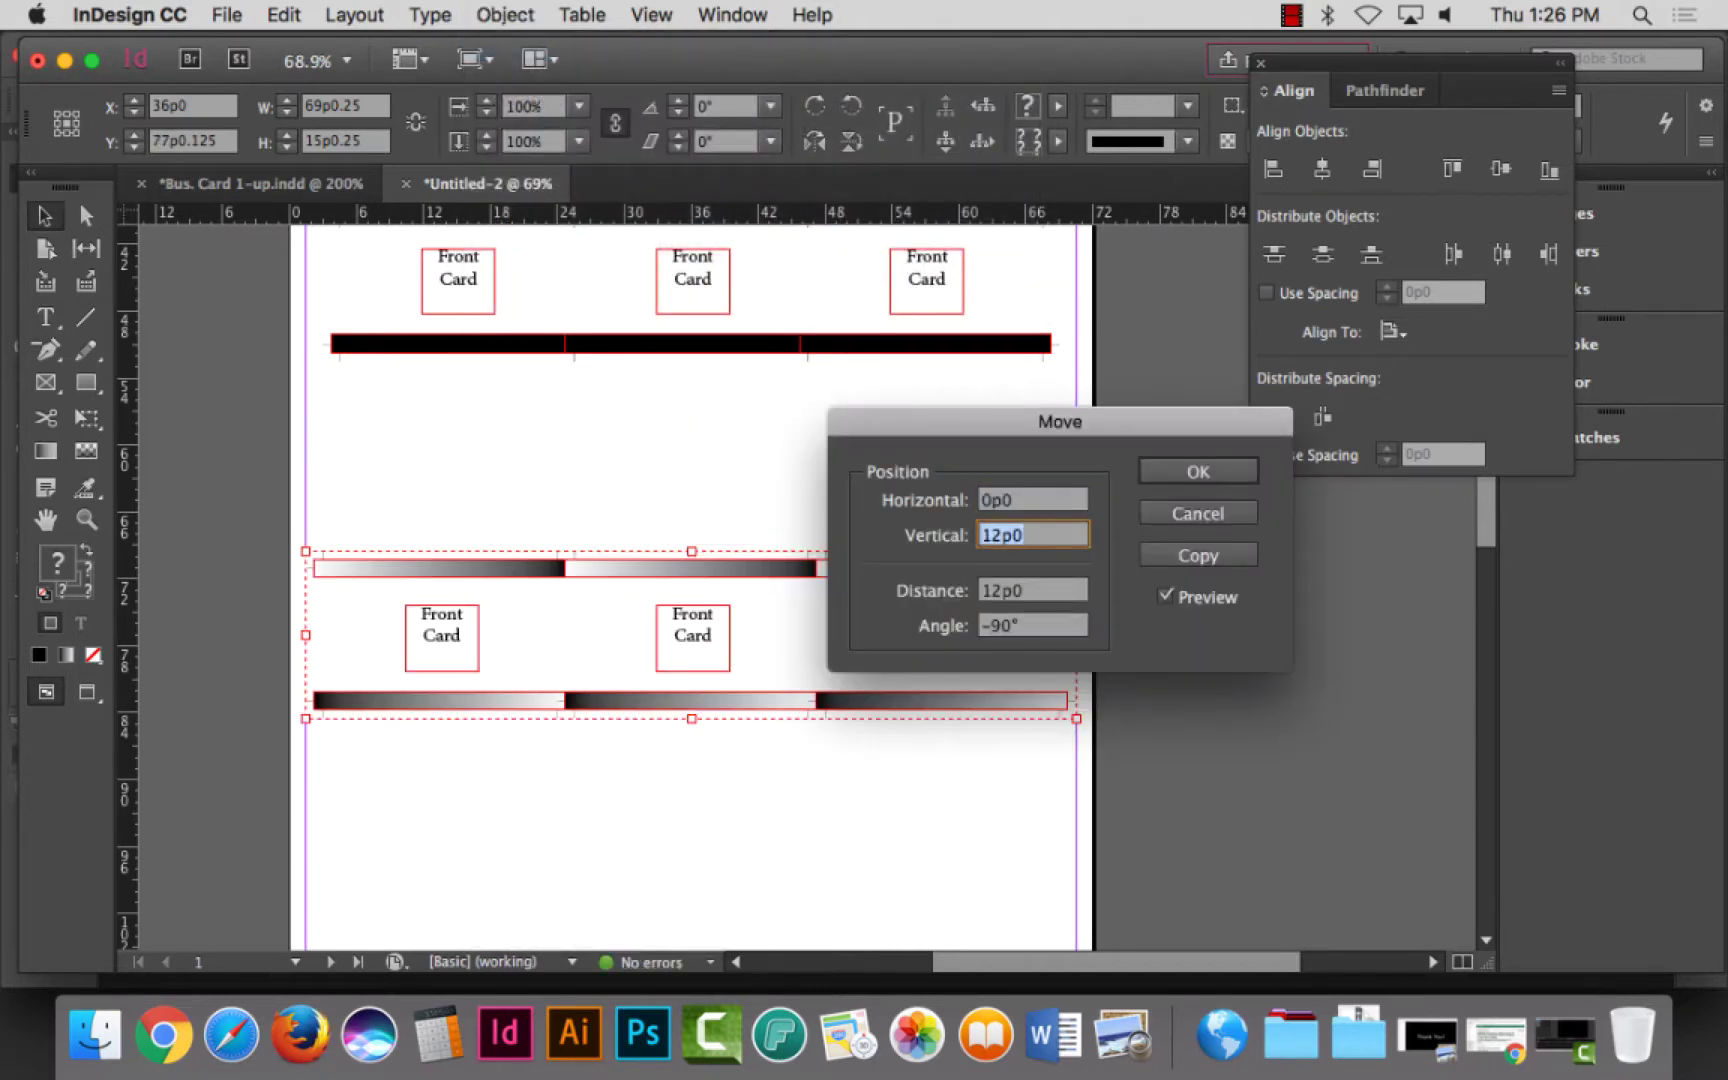
{"action": "type", "text": "2.25 in"}
{"action": "key", "text": "Tab"}
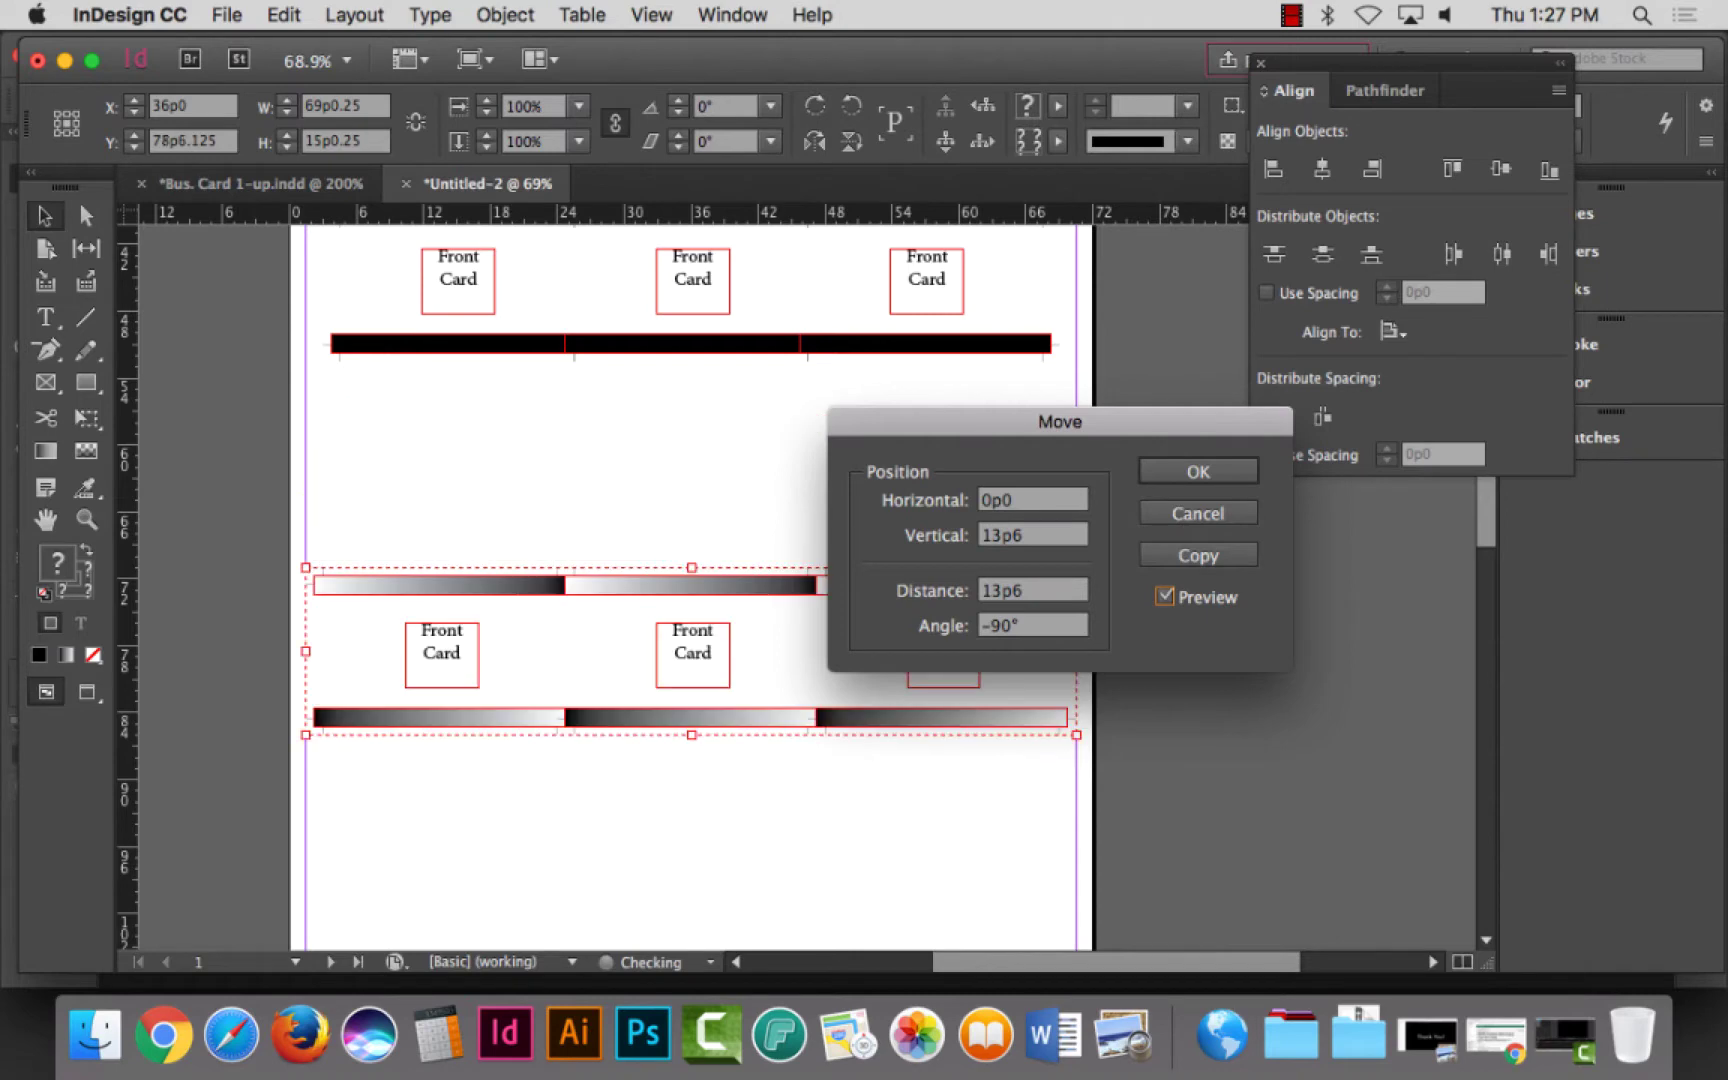
{"action": "left_click", "coordinate": [1198, 555]}
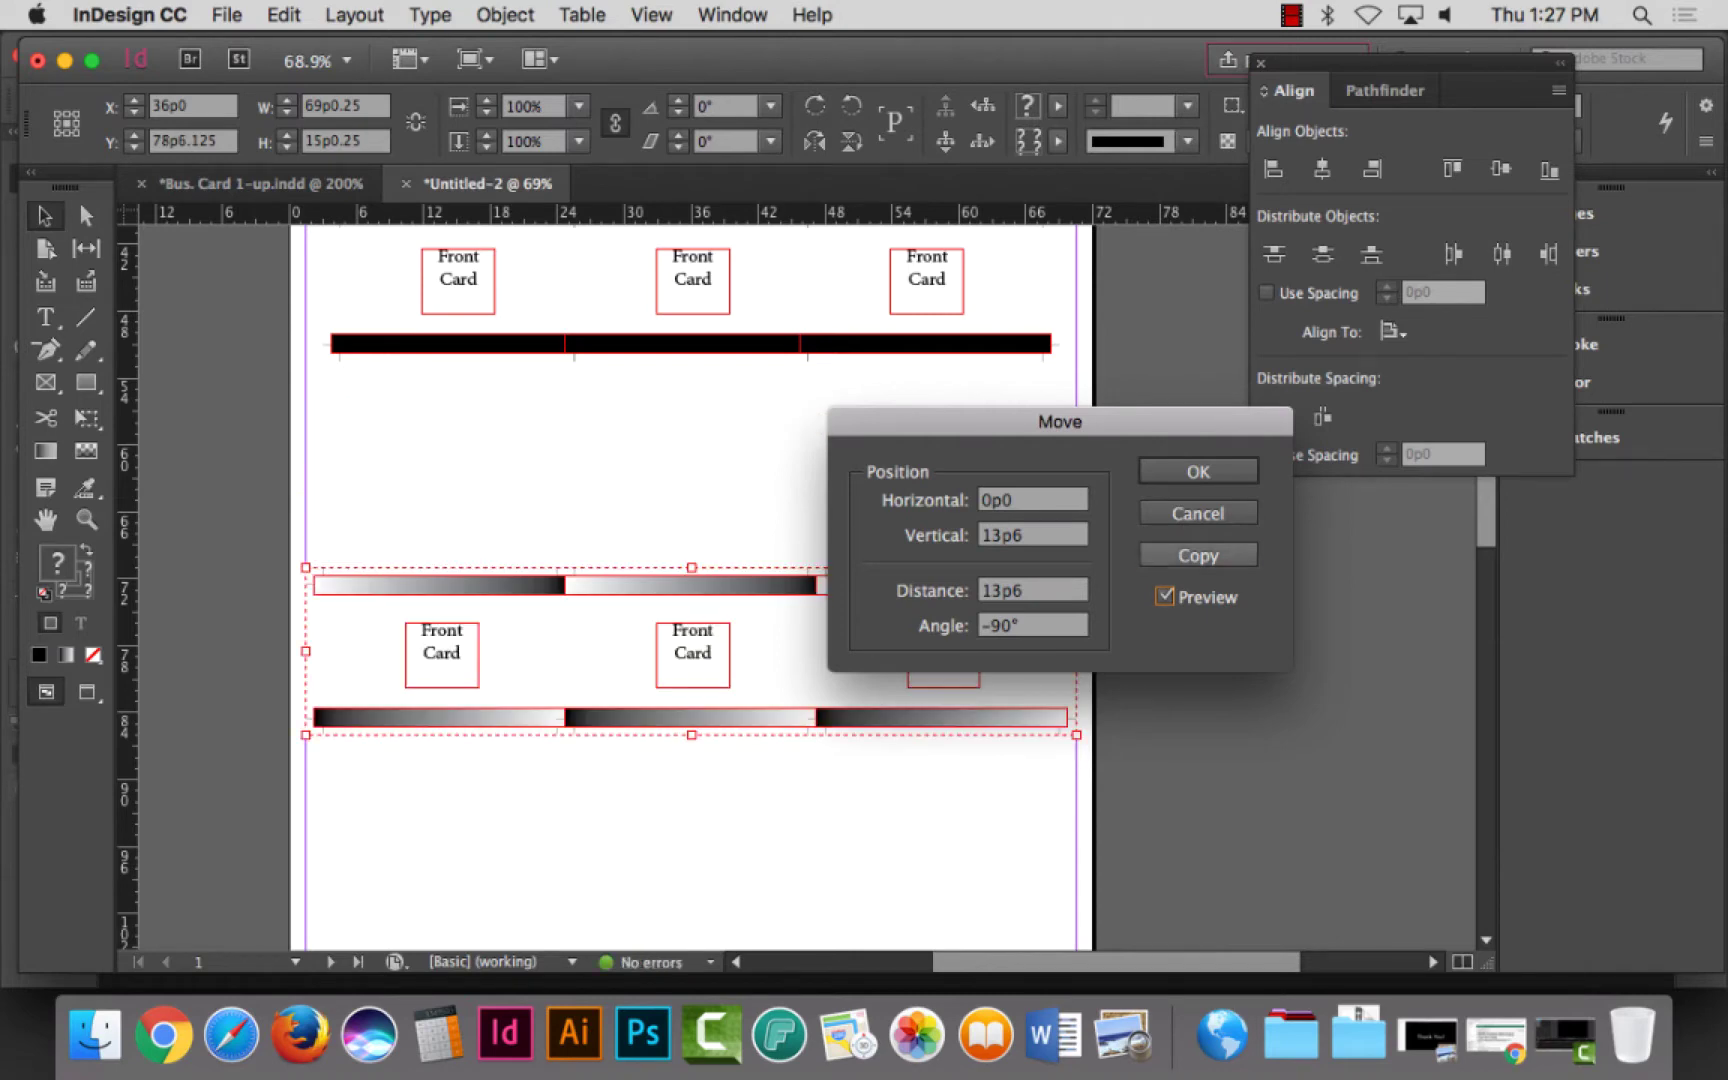
Step: Examine the crop marks and bleed bars where the two gradient-barred rows meet at their outer edge
{"action": "key", "text": "z"}
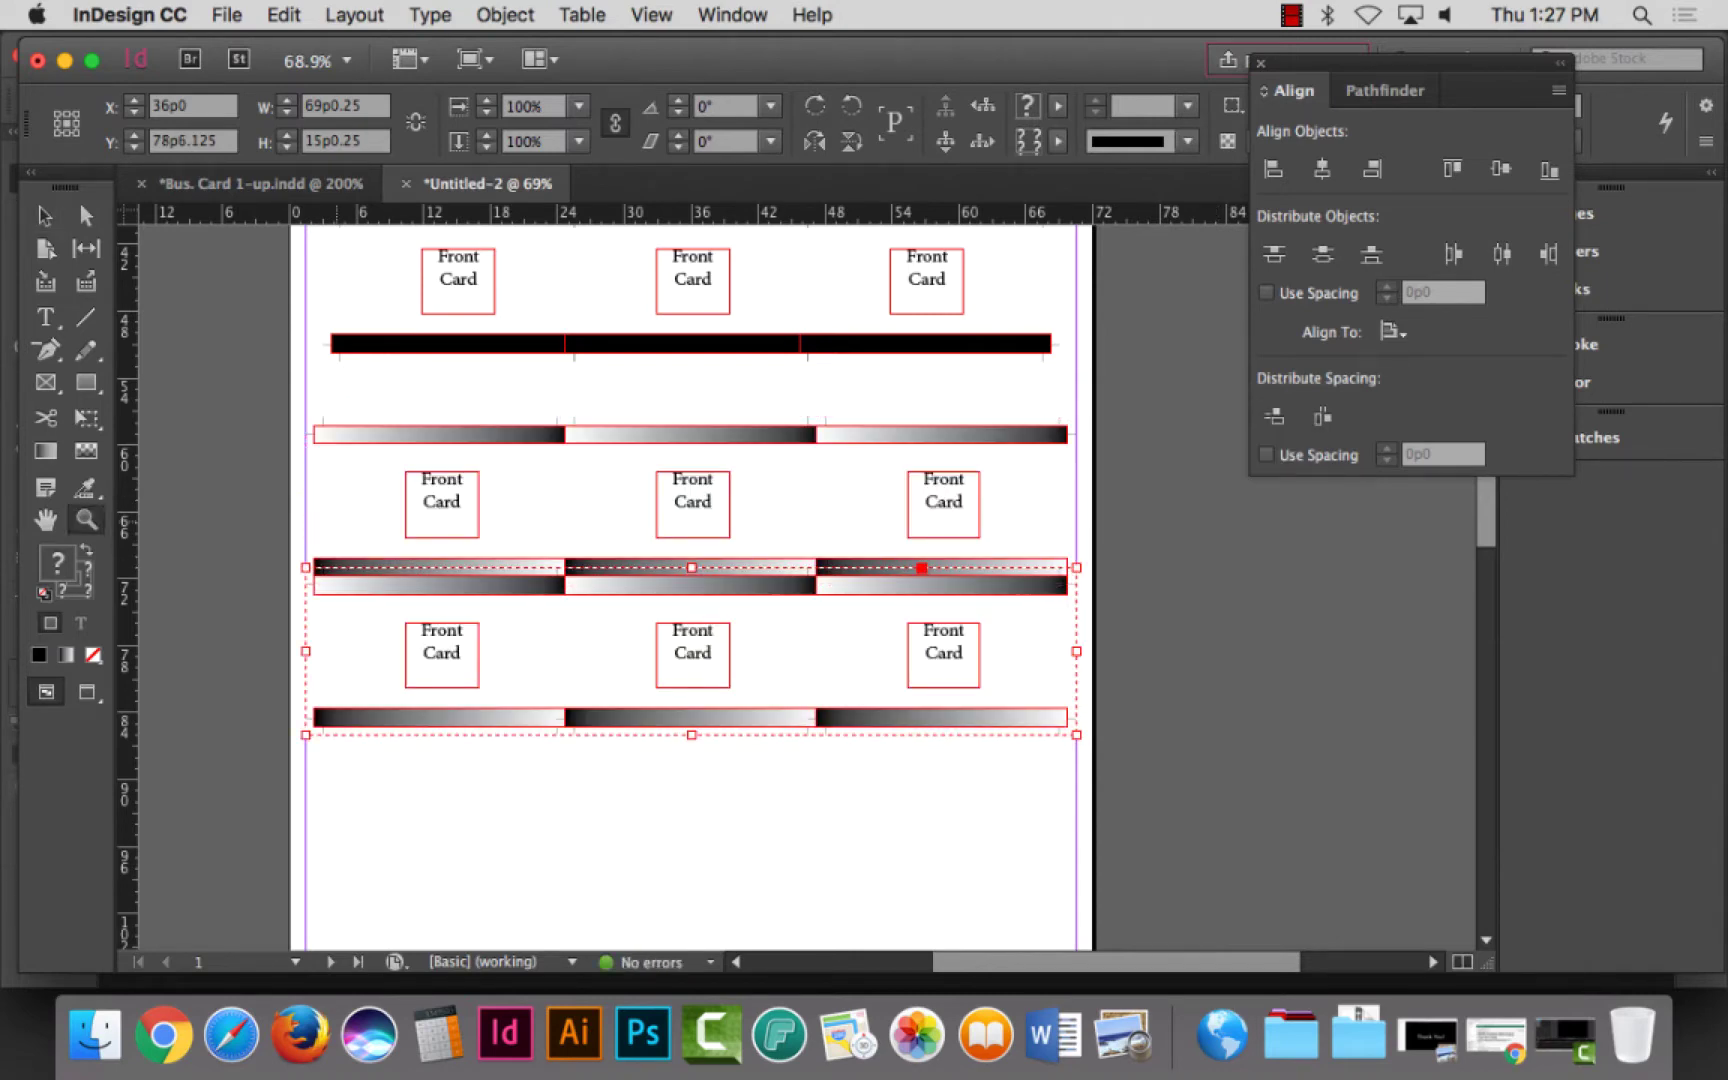
{"action": "left_click_drag", "start_coordinate": [420, 640], "coordinate": [224, 508]}
{"action": "key", "text": "v"}
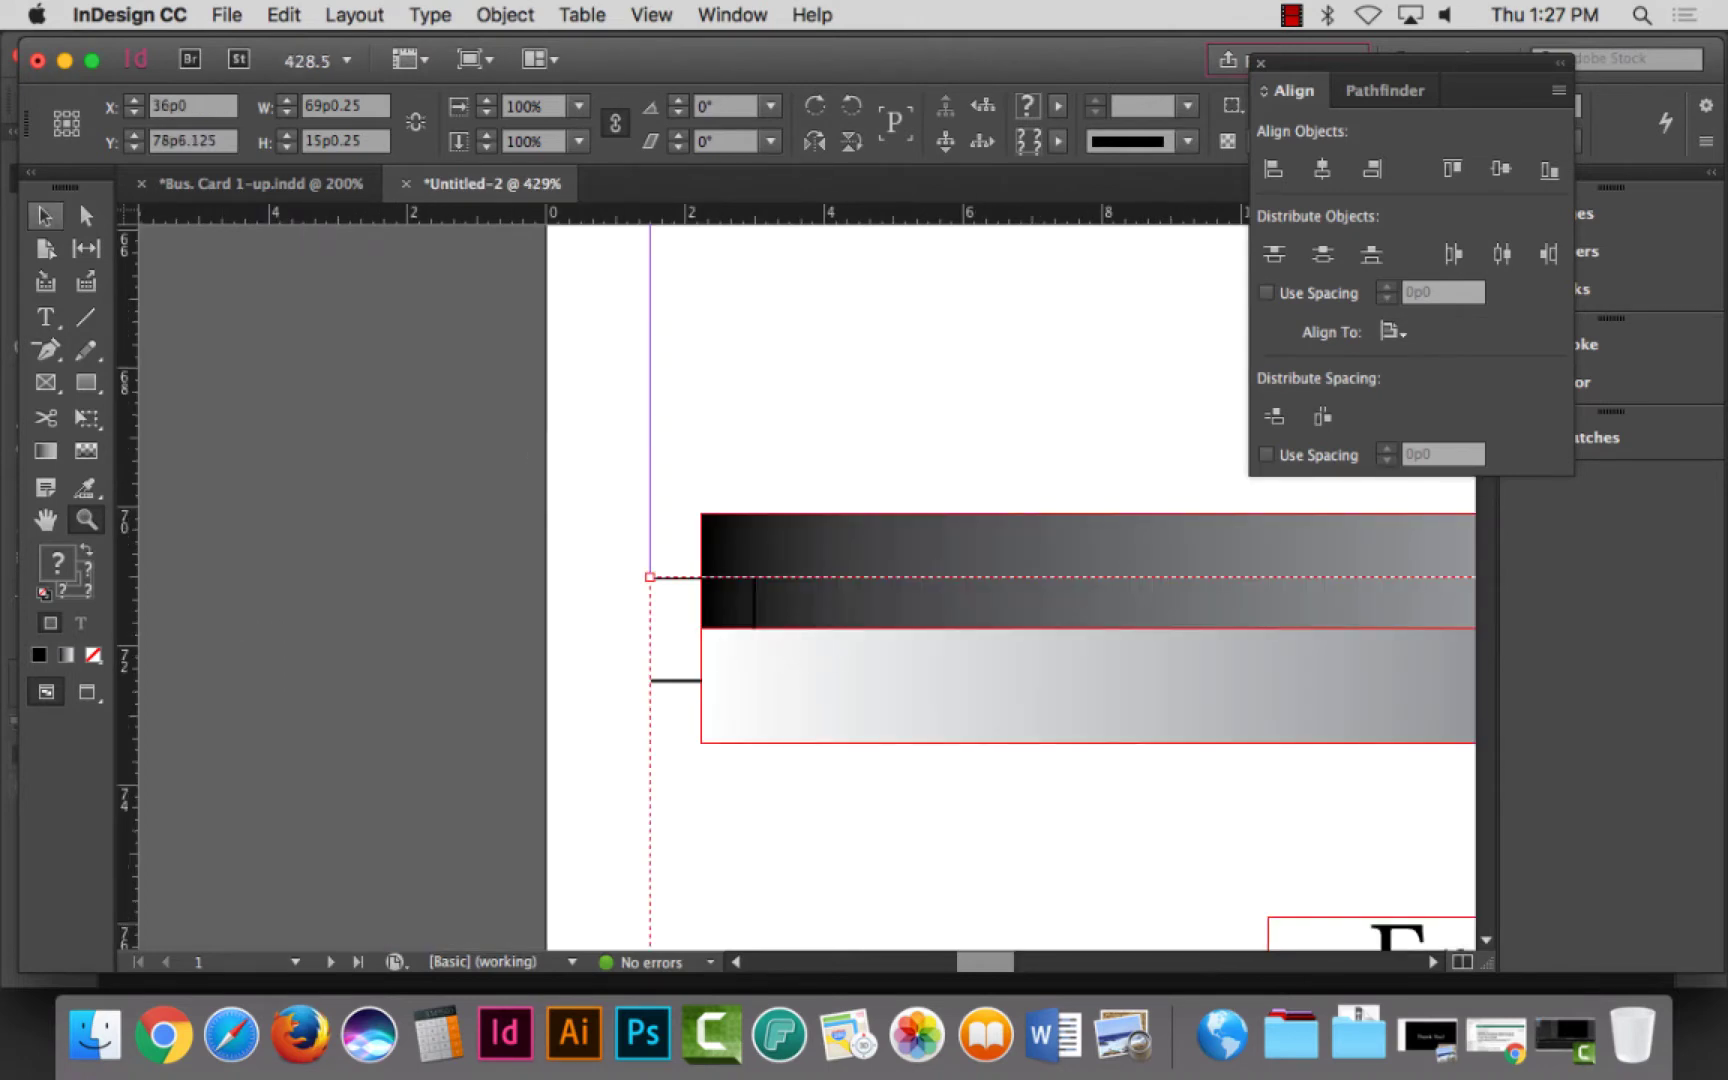
{"action": "left_click", "coordinate": [676, 681]}
{"action": "left_click_drag", "start_coordinate": [676, 681], "coordinate": [870, 655]}
{"action": "key", "text": "super+0"}
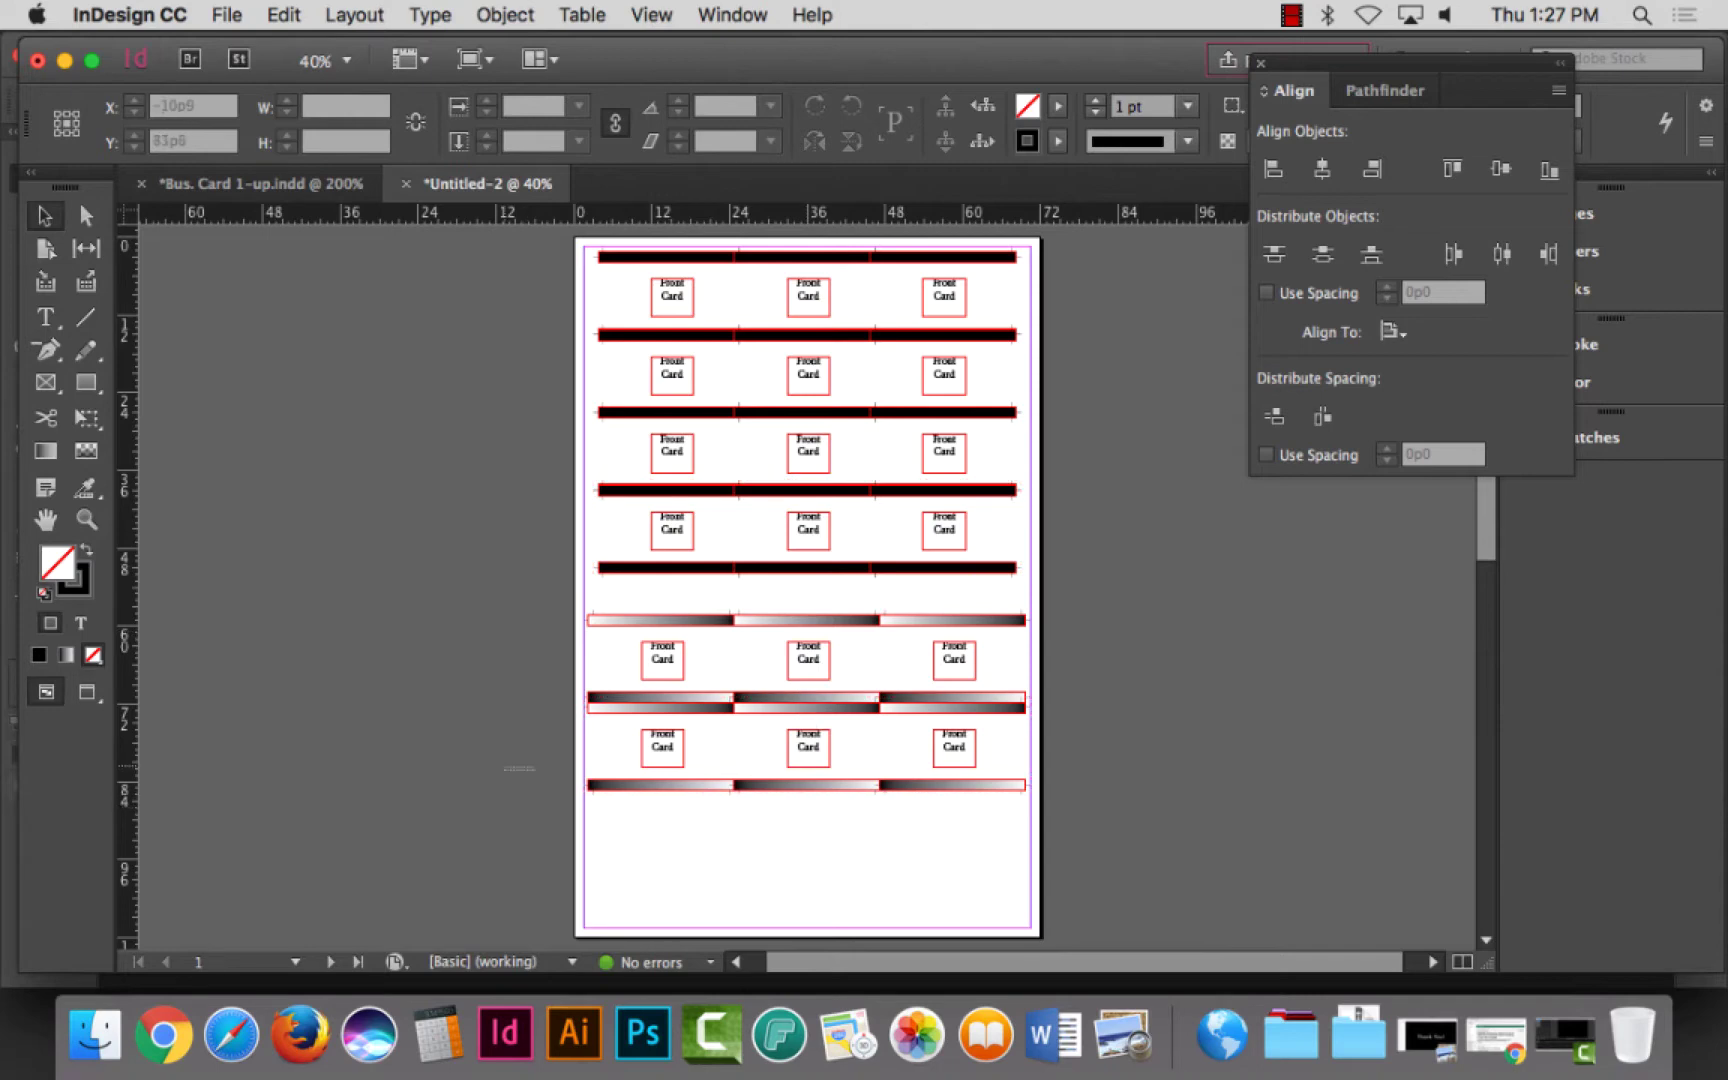
Step: Select the second gradient-barred row and repeat the spaced duplication to add more rows down the page
{"action": "left_click_drag", "start_coordinate": [565, 688], "coordinate": [1040, 800]}
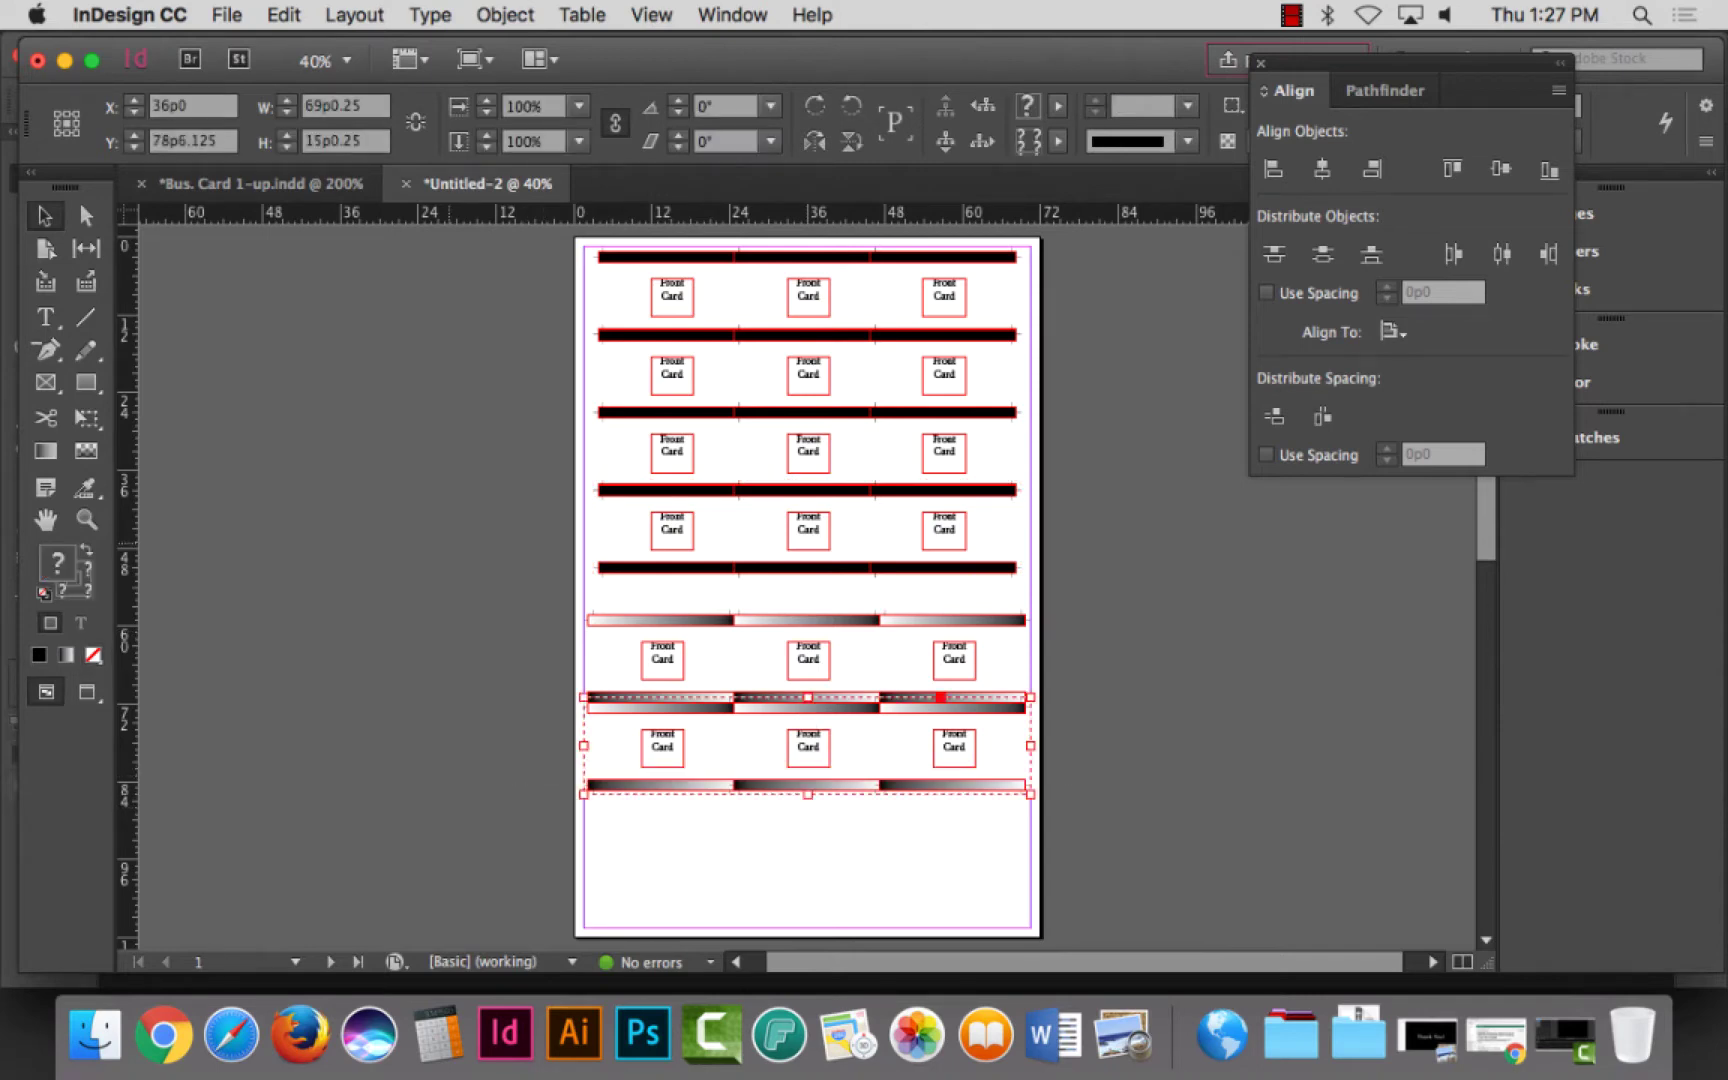
{"action": "key", "text": "alt+shift+super+d"}
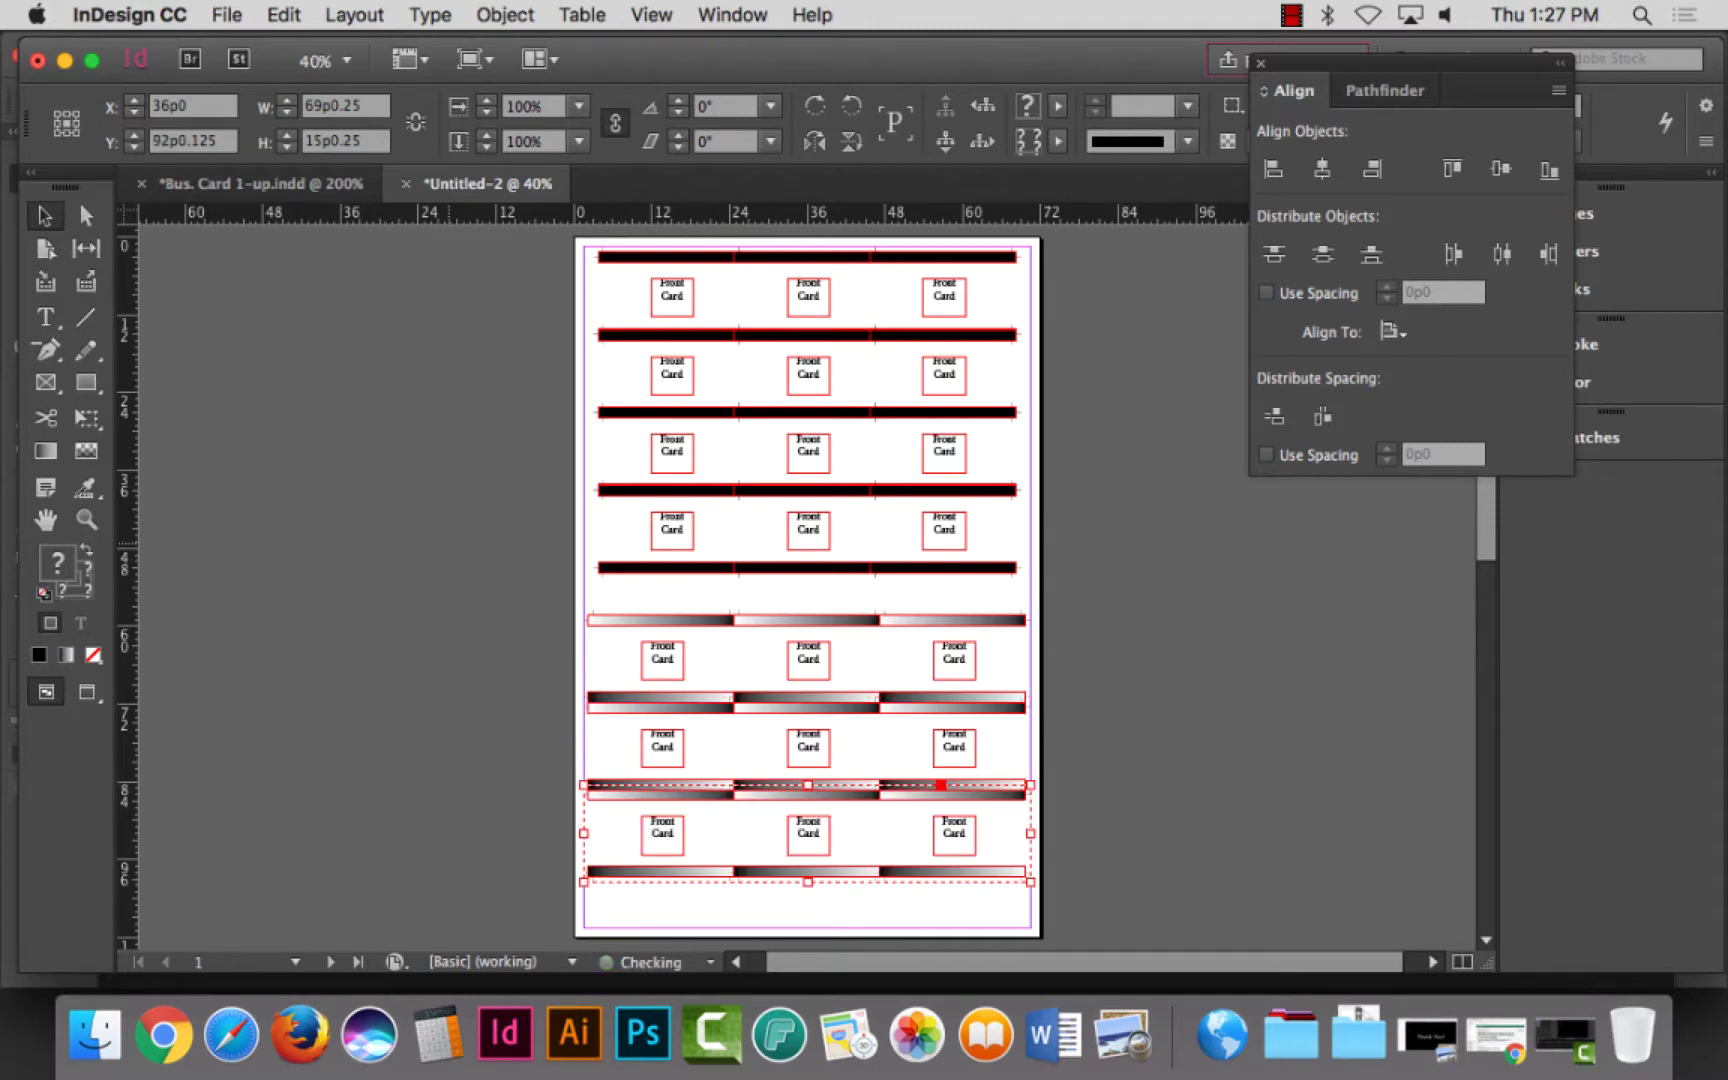
{"action": "key", "text": "alt+shift+super+d"}
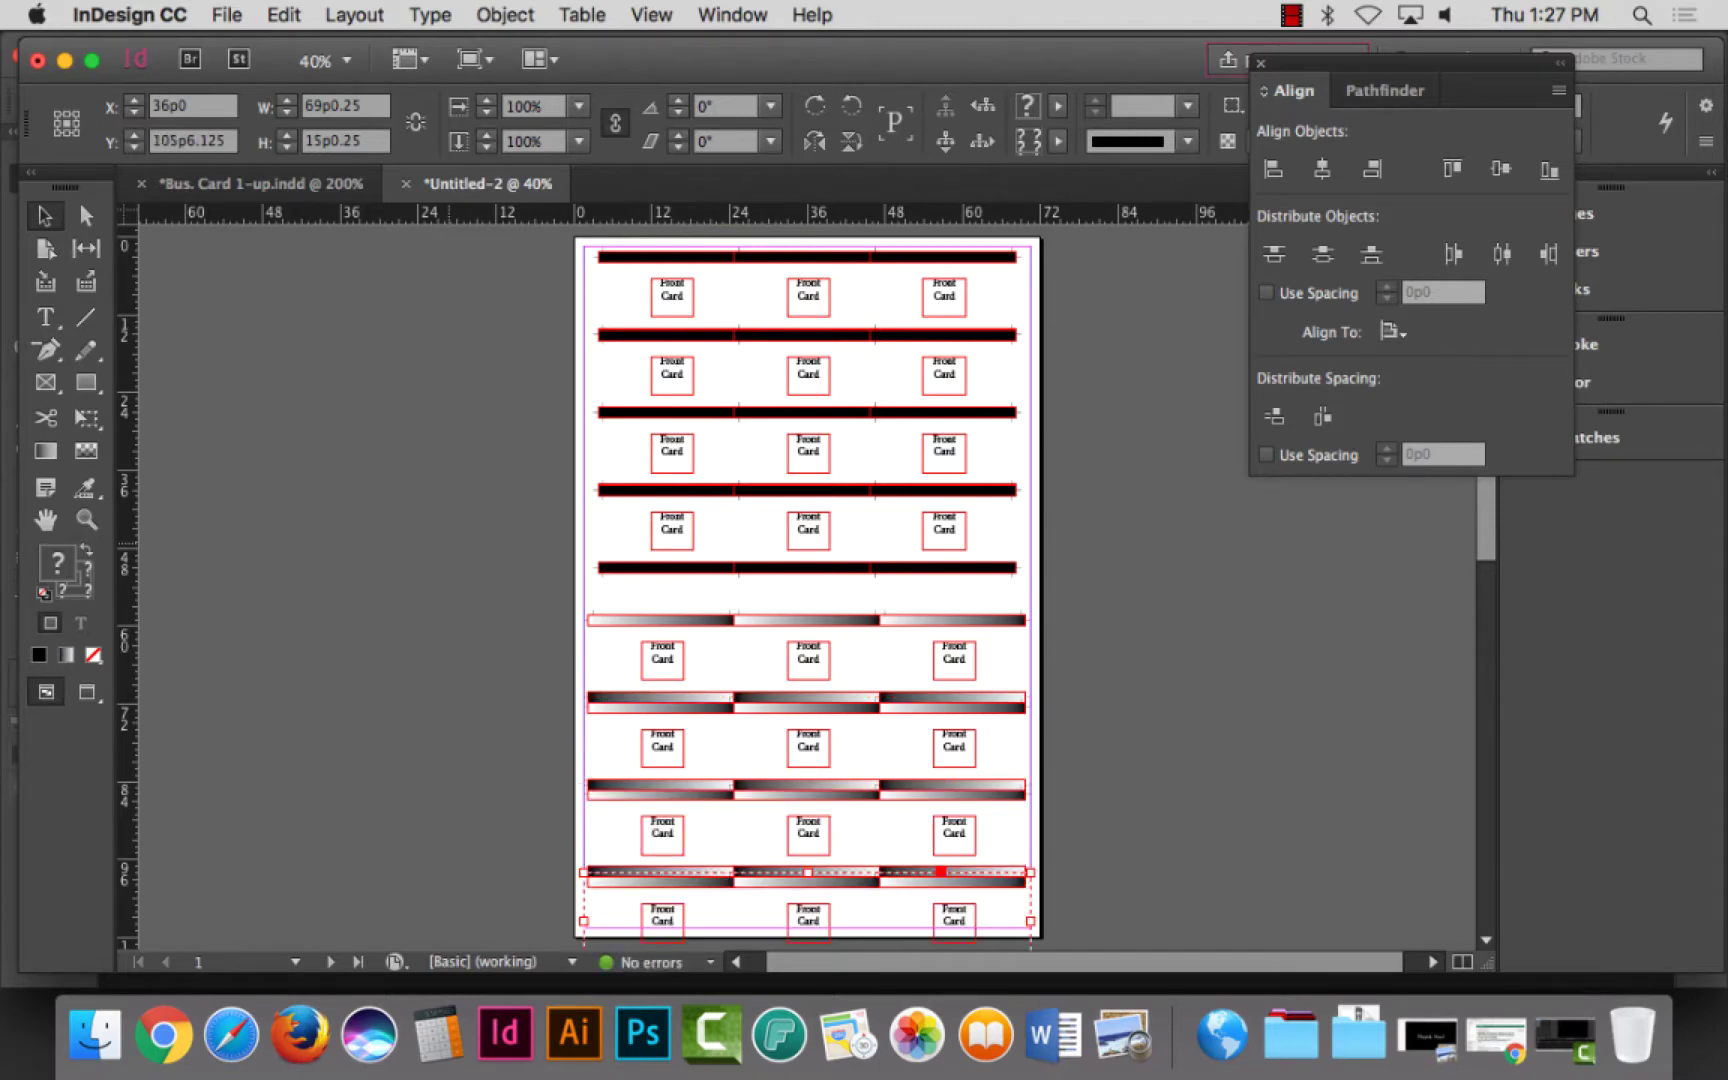
{"action": "scroll", "coordinate": [808, 580], "scroll_direction": "down", "scroll_amount": 2}
{"action": "key", "text": "alt+shift+super+d"}
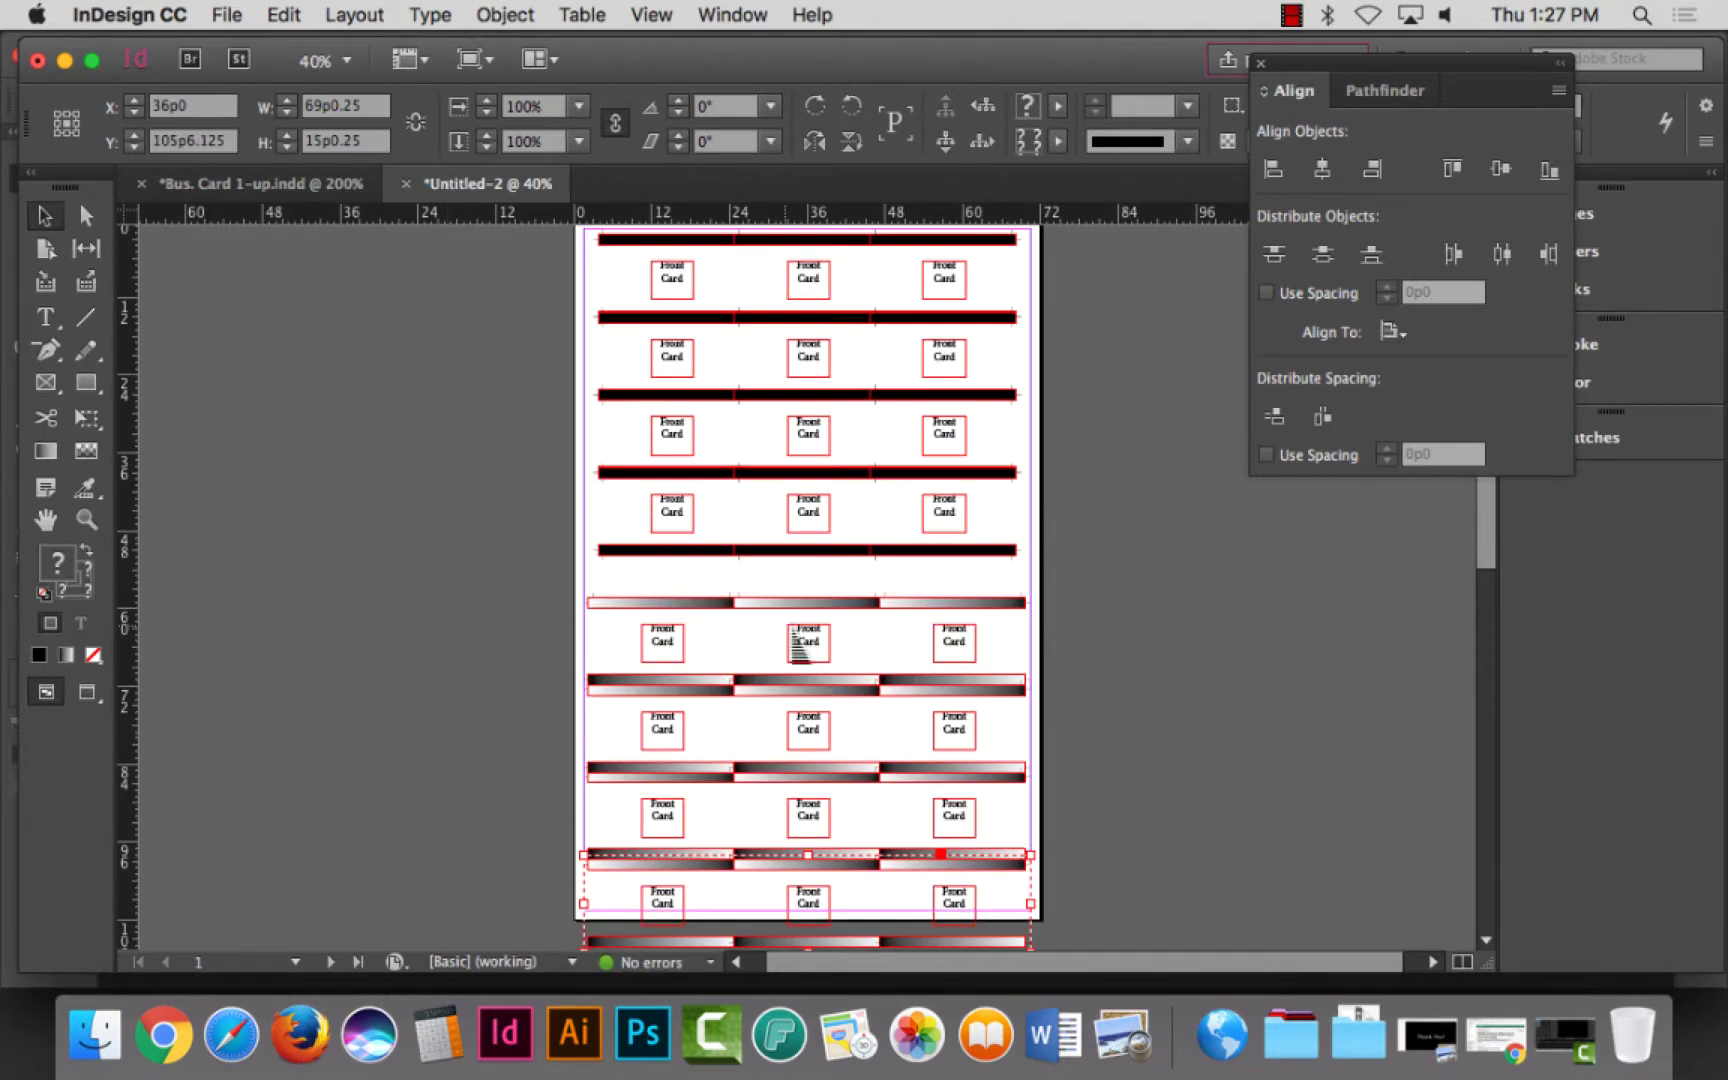
Step: Delete the gradient-barred row that runs off the page and group the three remaining gradient-barred rows
{"action": "key", "text": "Delete"}
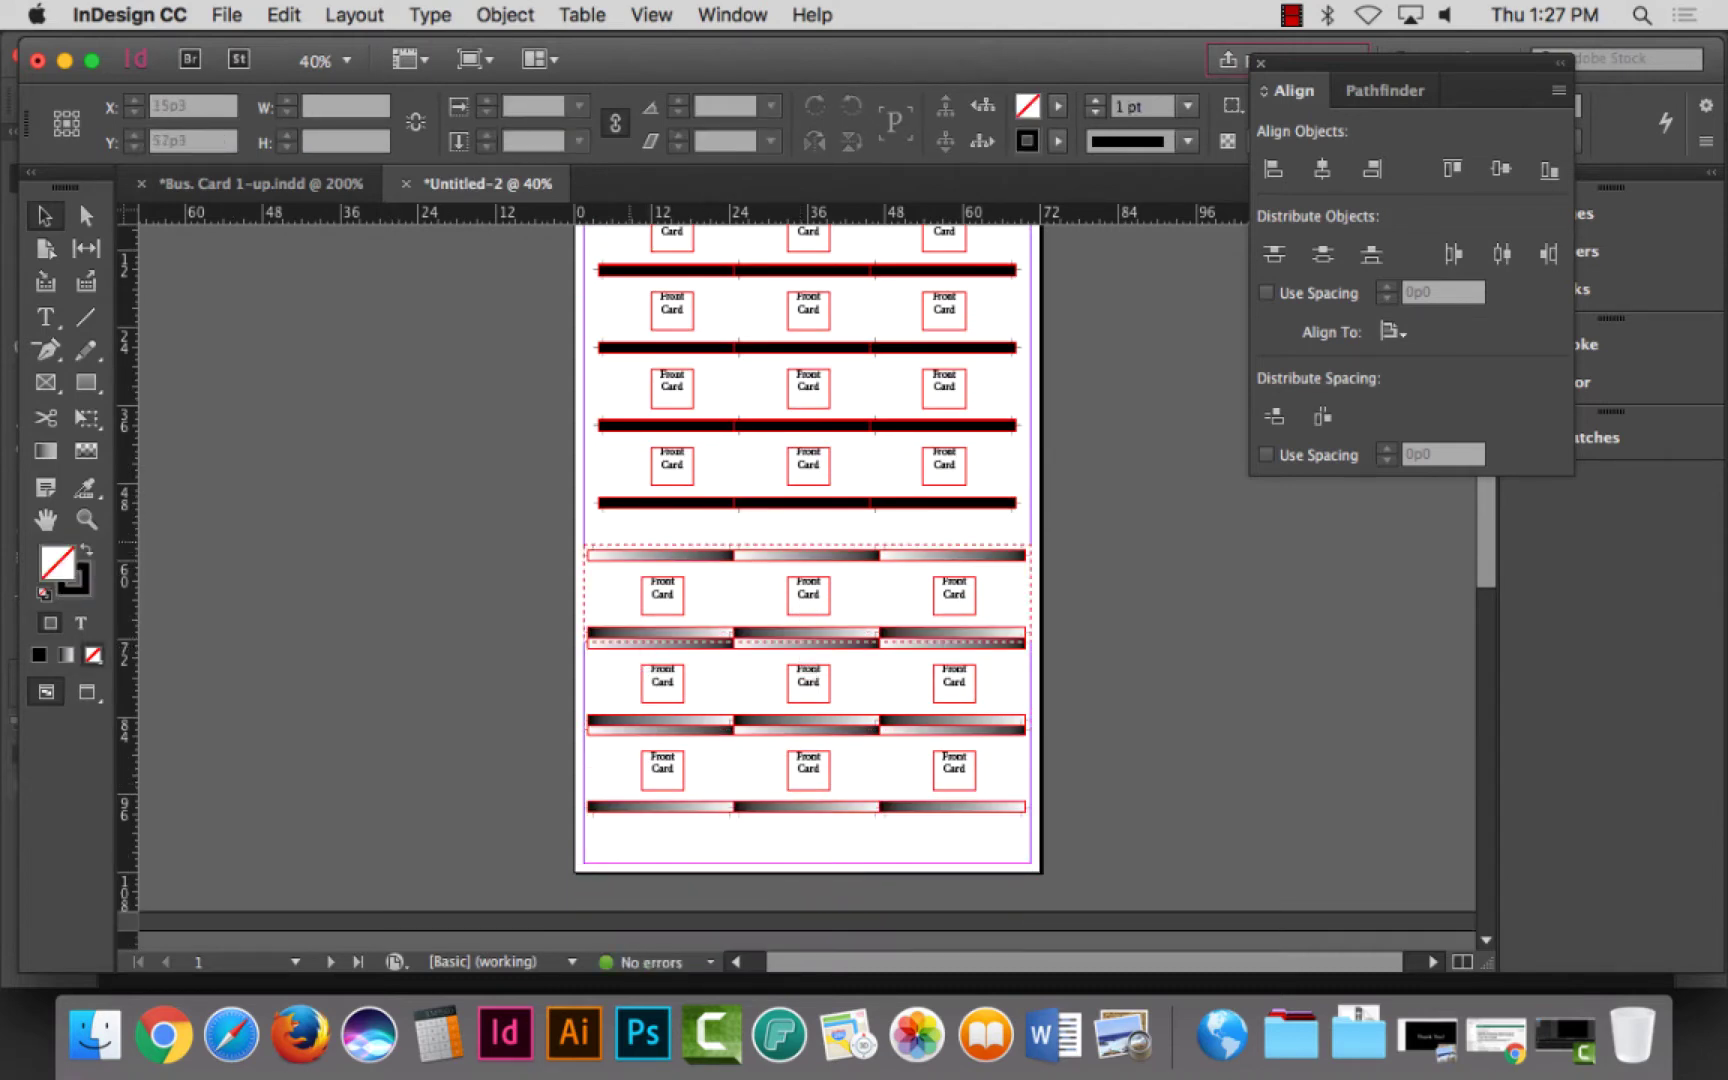
{"action": "left_click_drag", "start_coordinate": [572, 538], "coordinate": [1090, 886]}
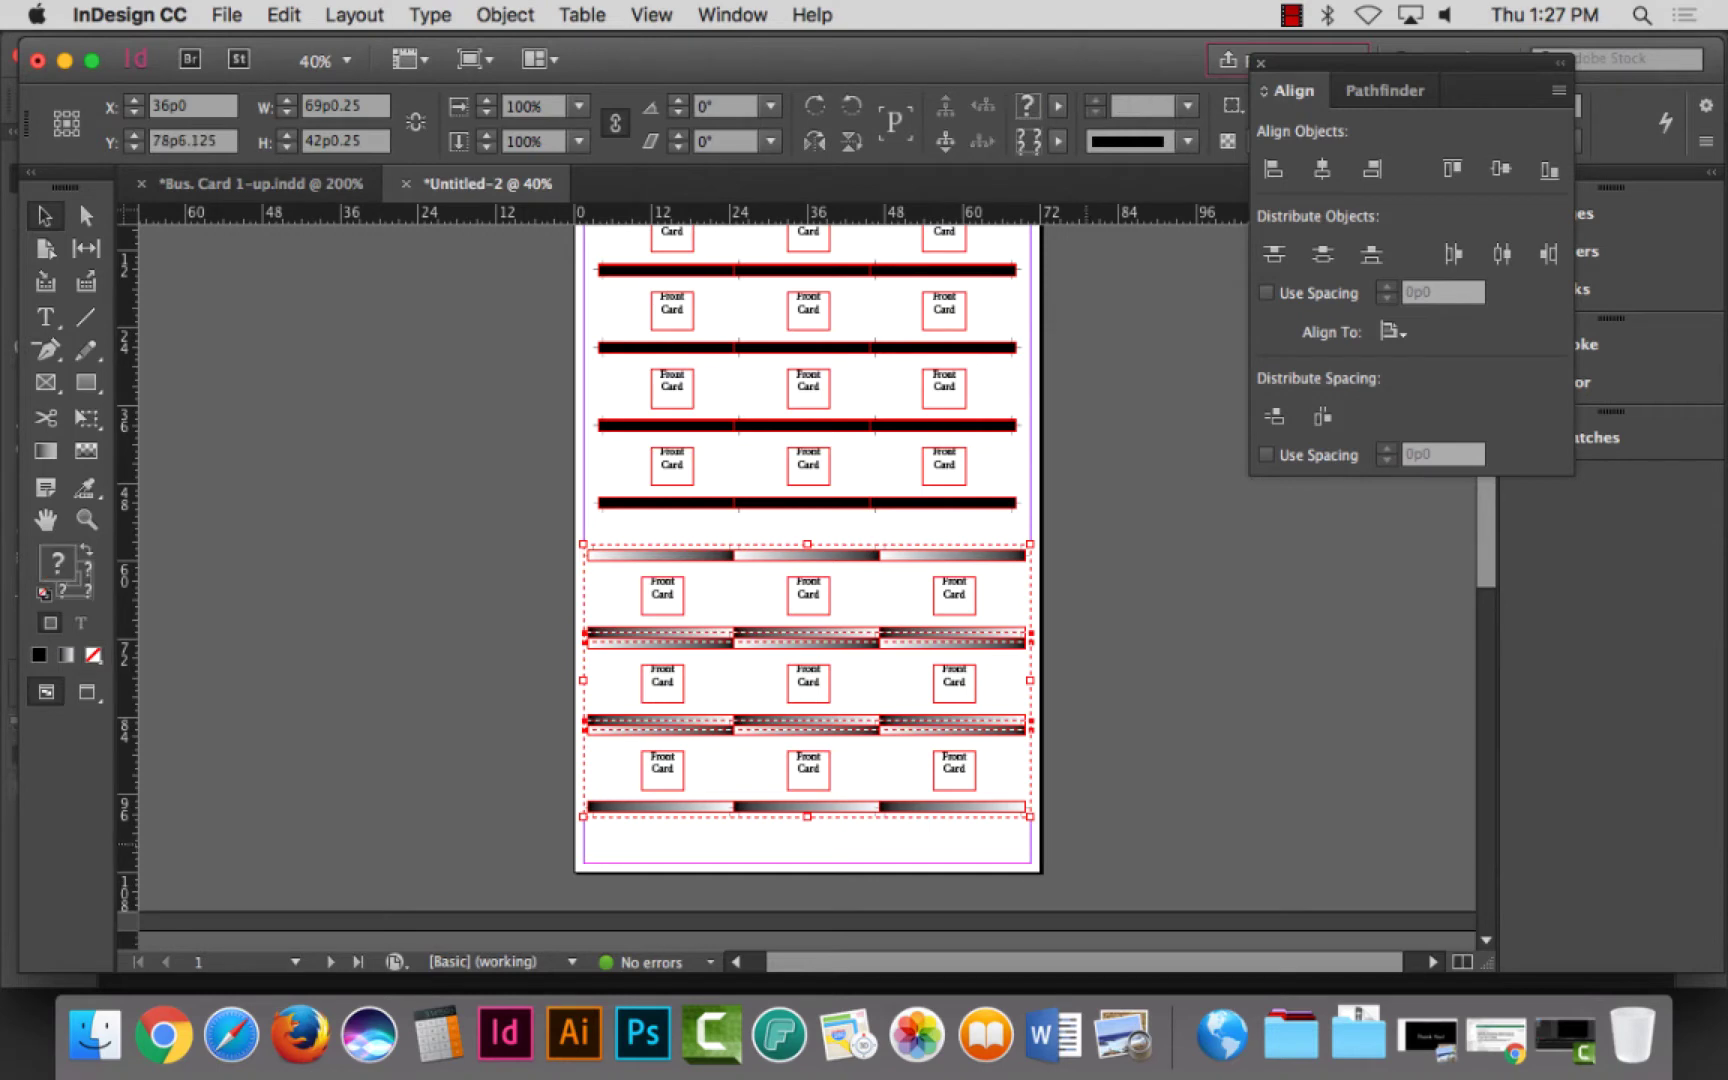
{"action": "key", "text": "super+g"}
{"action": "scroll", "coordinate": [808, 580], "scroll_direction": "up", "scroll_amount": 3}
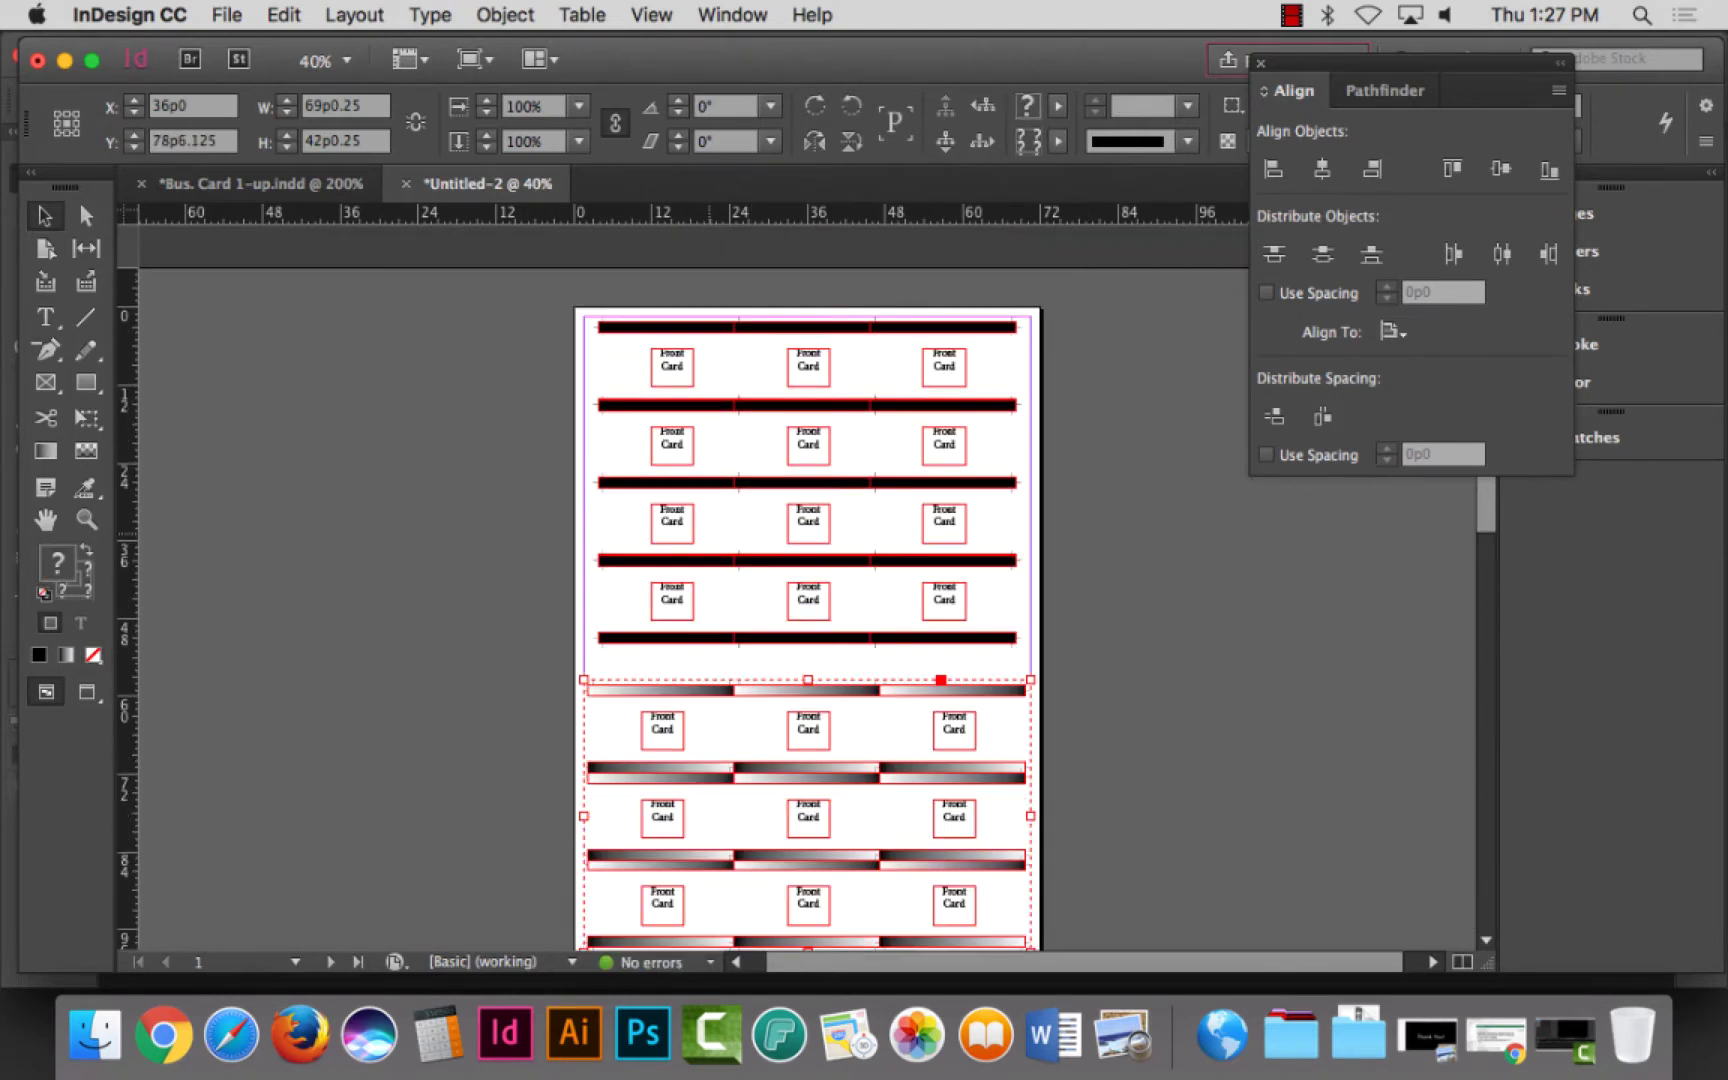
Step: Select all the card rows on page 1 and centre them vertically on the sheet
{"action": "key", "text": "super+a"}
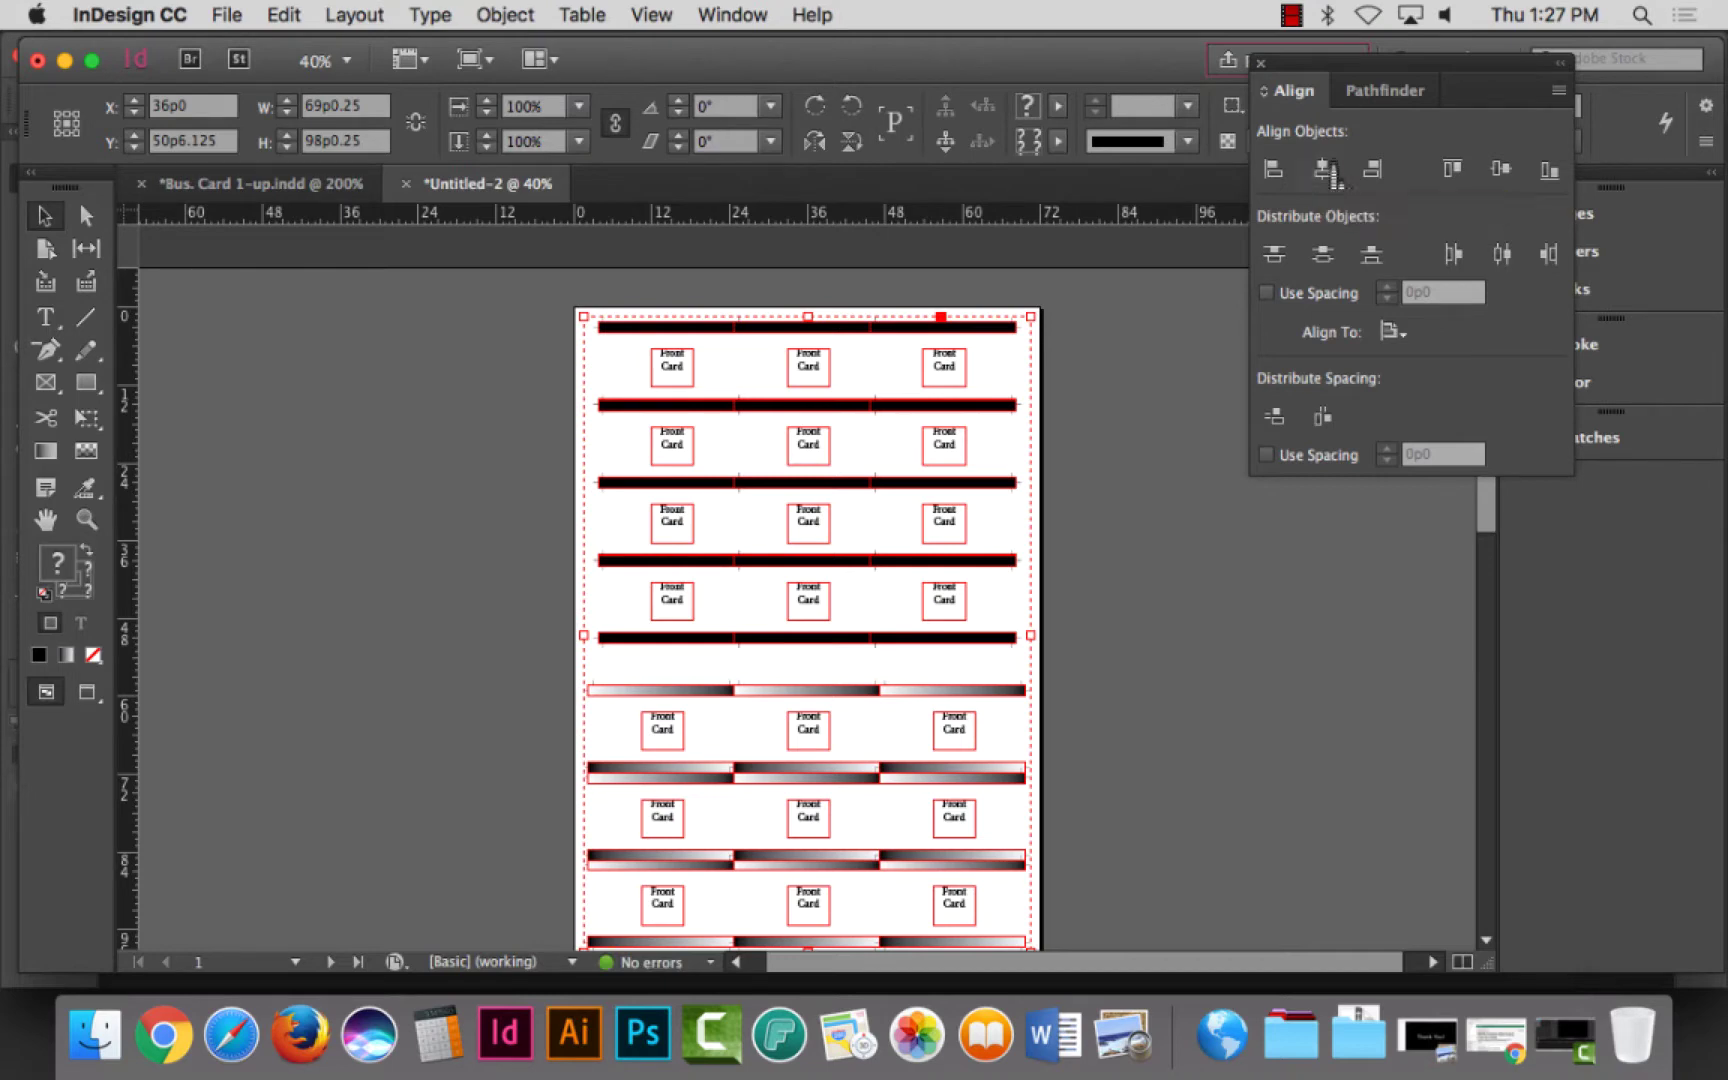
{"action": "left_click", "coordinate": [1512, 175]}
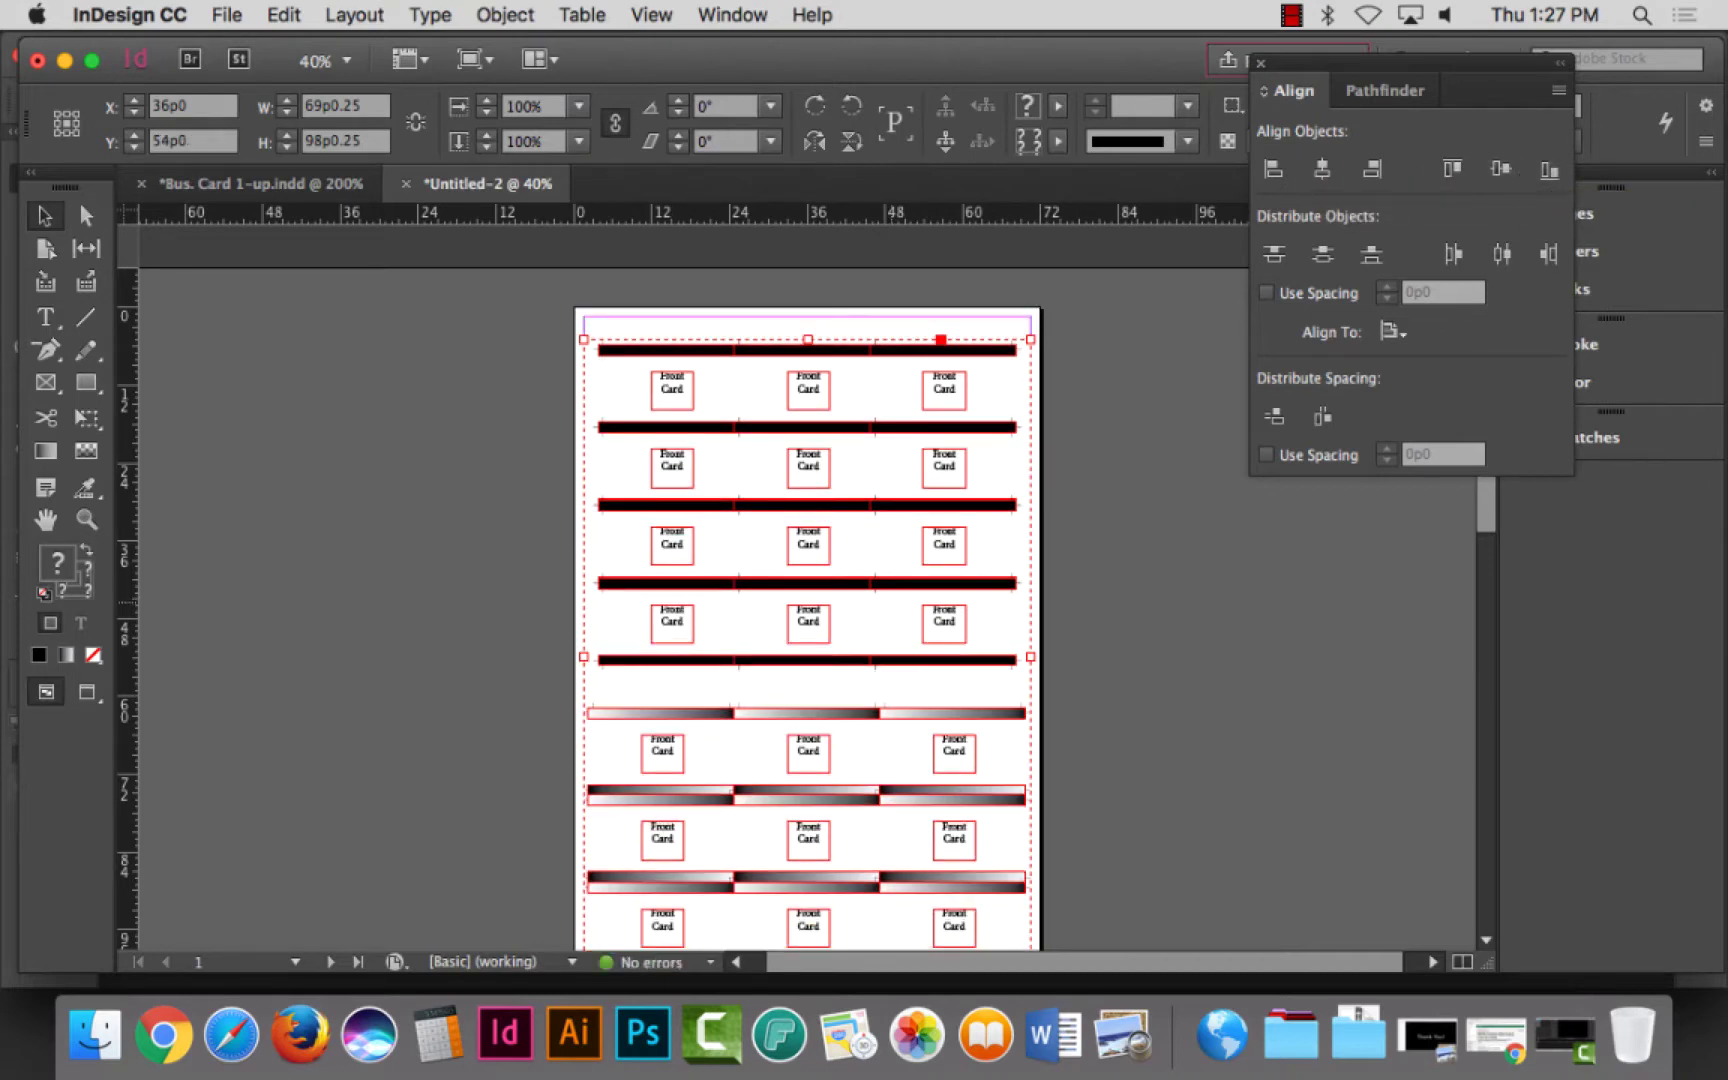
{"action": "scroll", "coordinate": [1000, 682], "scroll_direction": "down", "scroll_amount": 1}
{"action": "scroll", "coordinate": [807, 600], "scroll_direction": "down", "scroll_amount": 10}
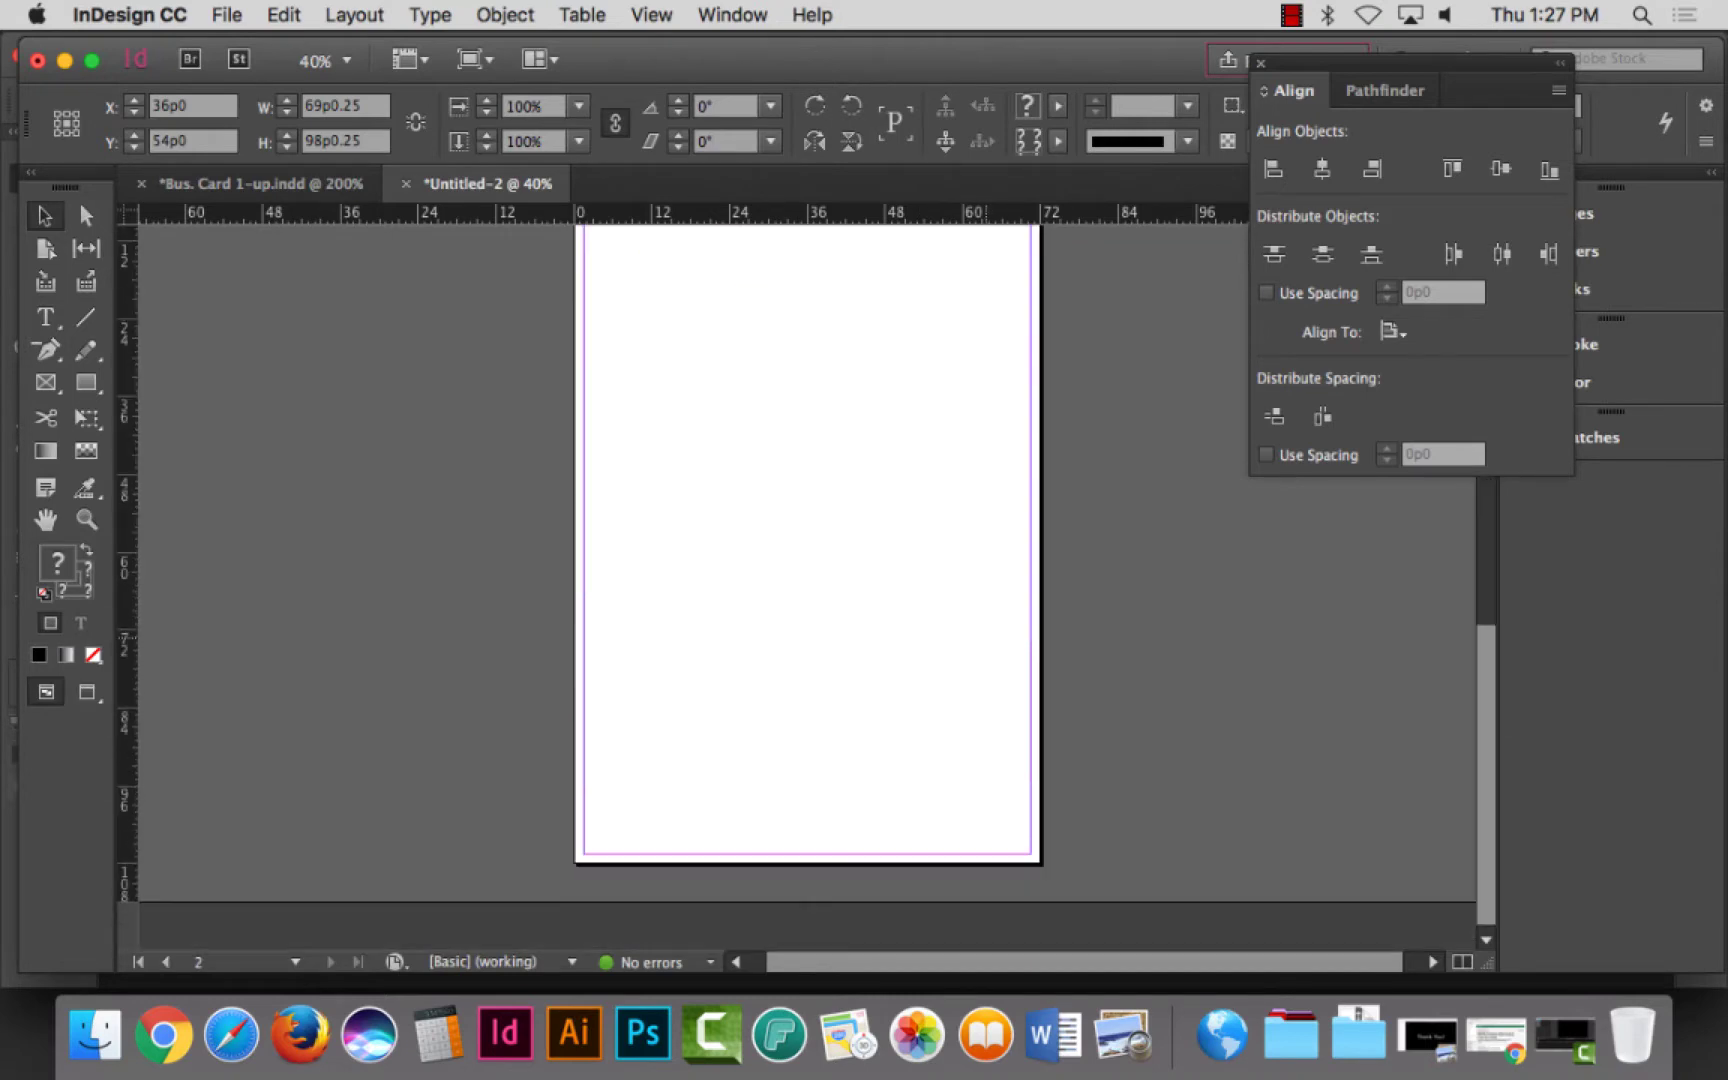
{"action": "scroll", "coordinate": [807, 600], "scroll_direction": "up", "scroll_amount": 2}
{"action": "scroll", "coordinate": [807, 600], "scroll_direction": "down", "scroll_amount": 3}
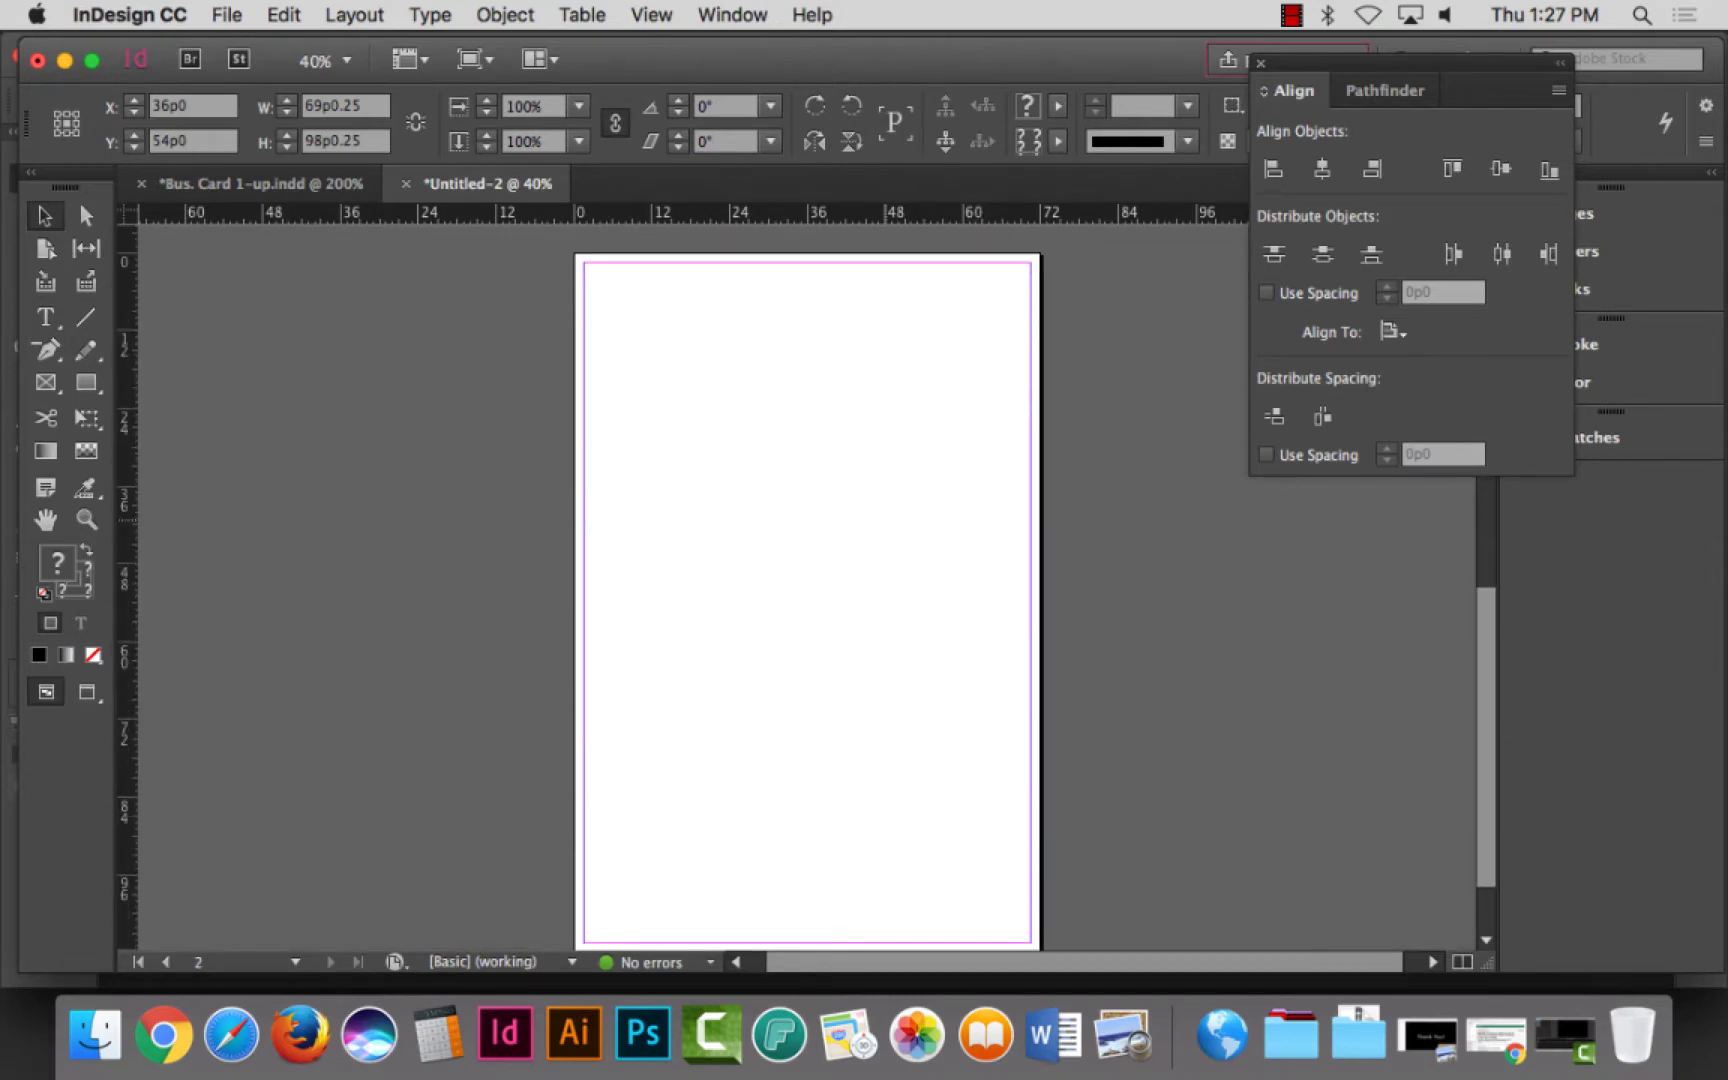
{"action": "key", "text": "super+shift+a"}
{"action": "key", "text": "super+v"}
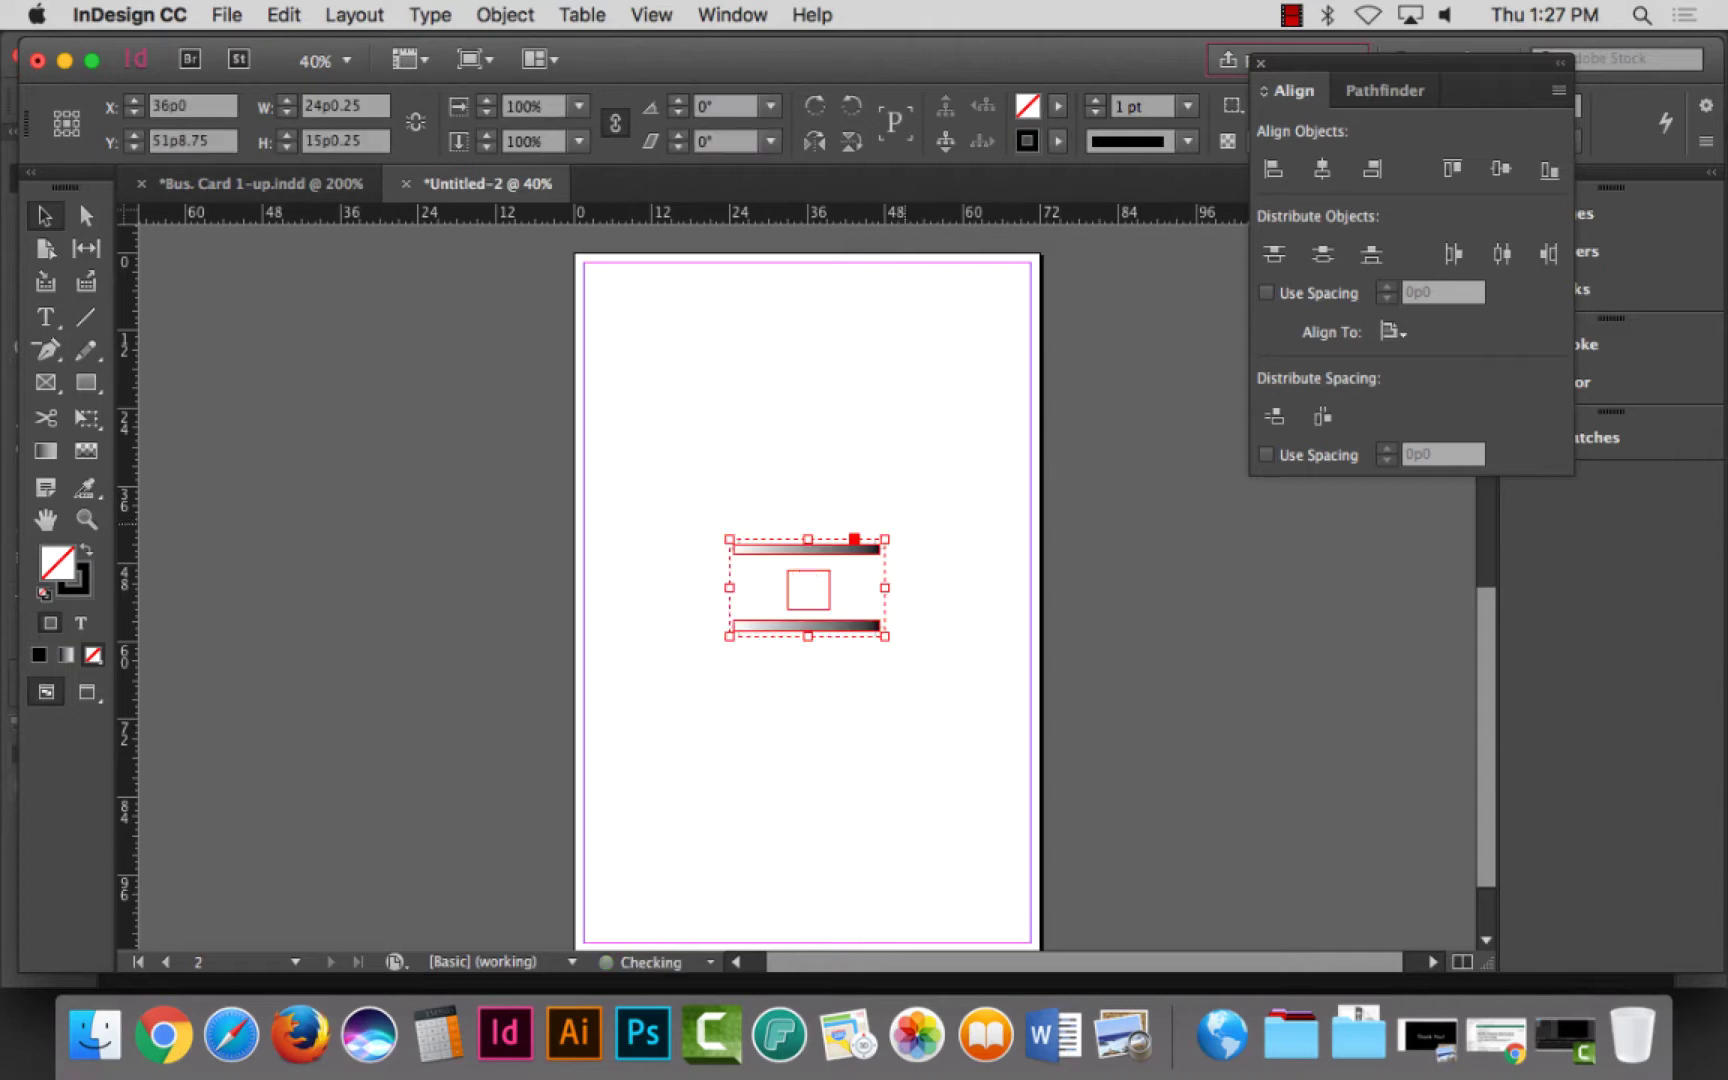
{"action": "key", "text": "super+z"}
{"action": "key", "text": "super+z"}
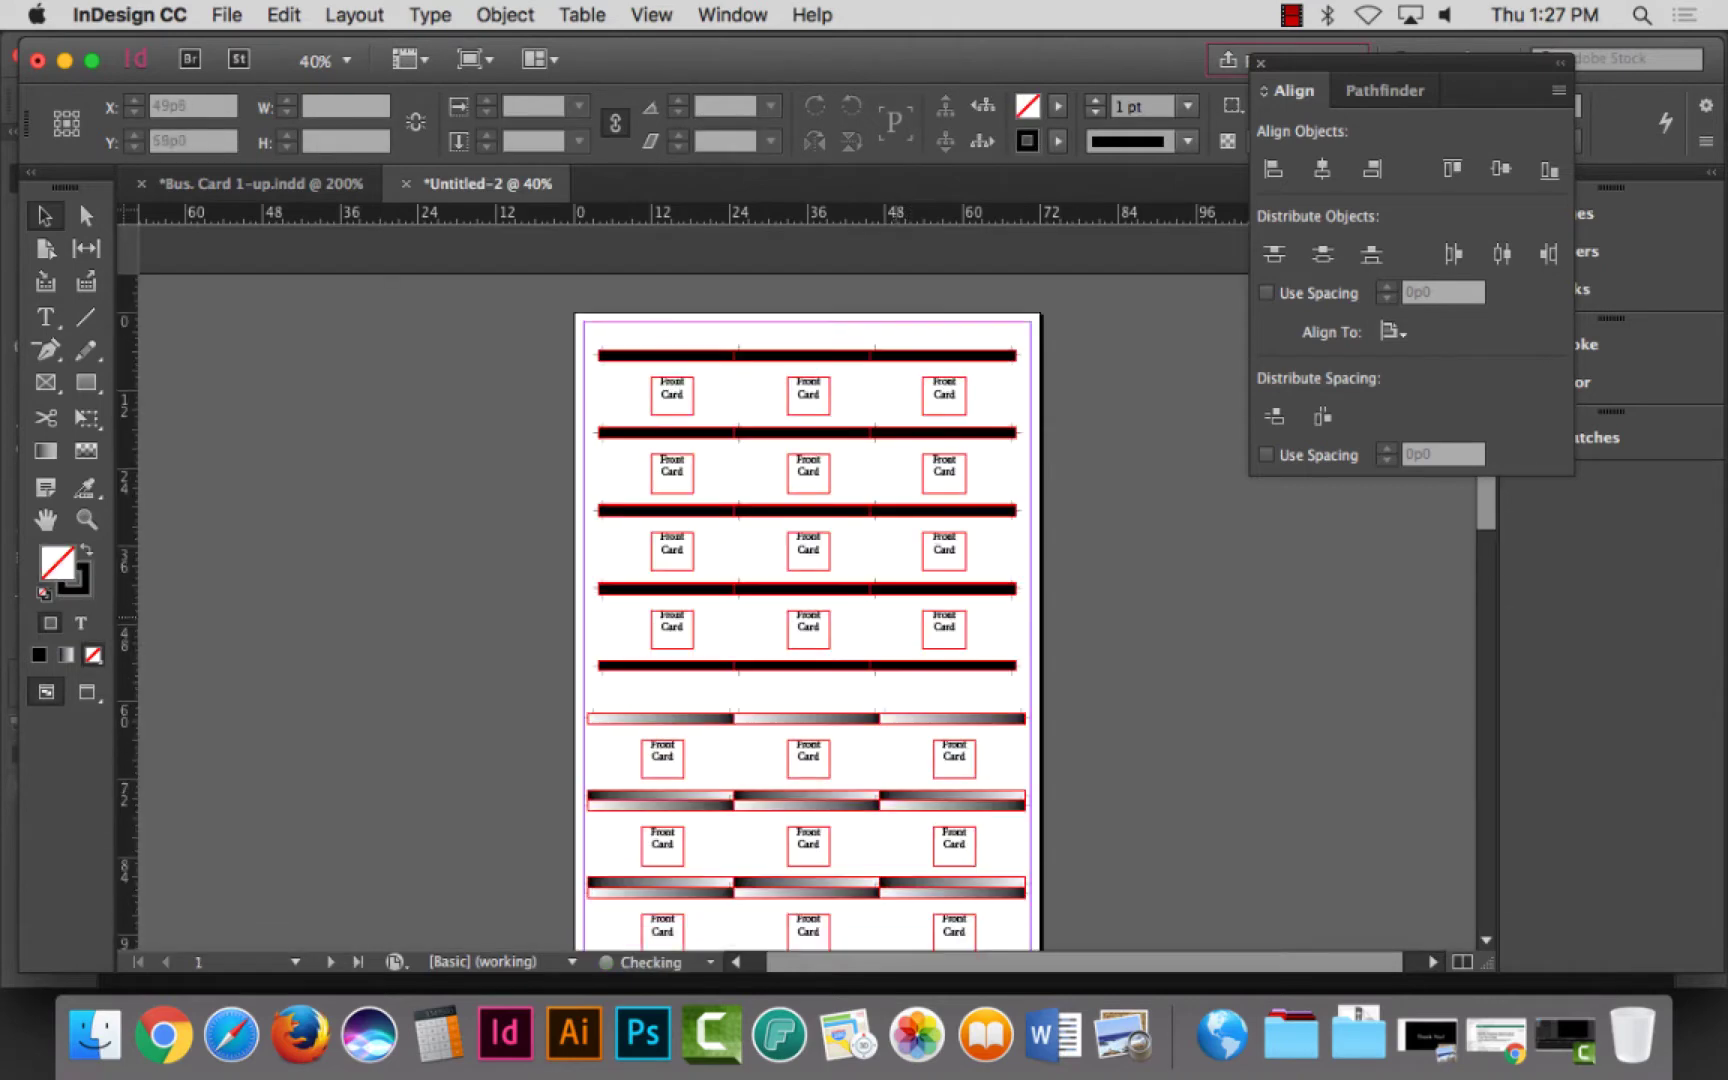
{"action": "key", "text": "super+z"}
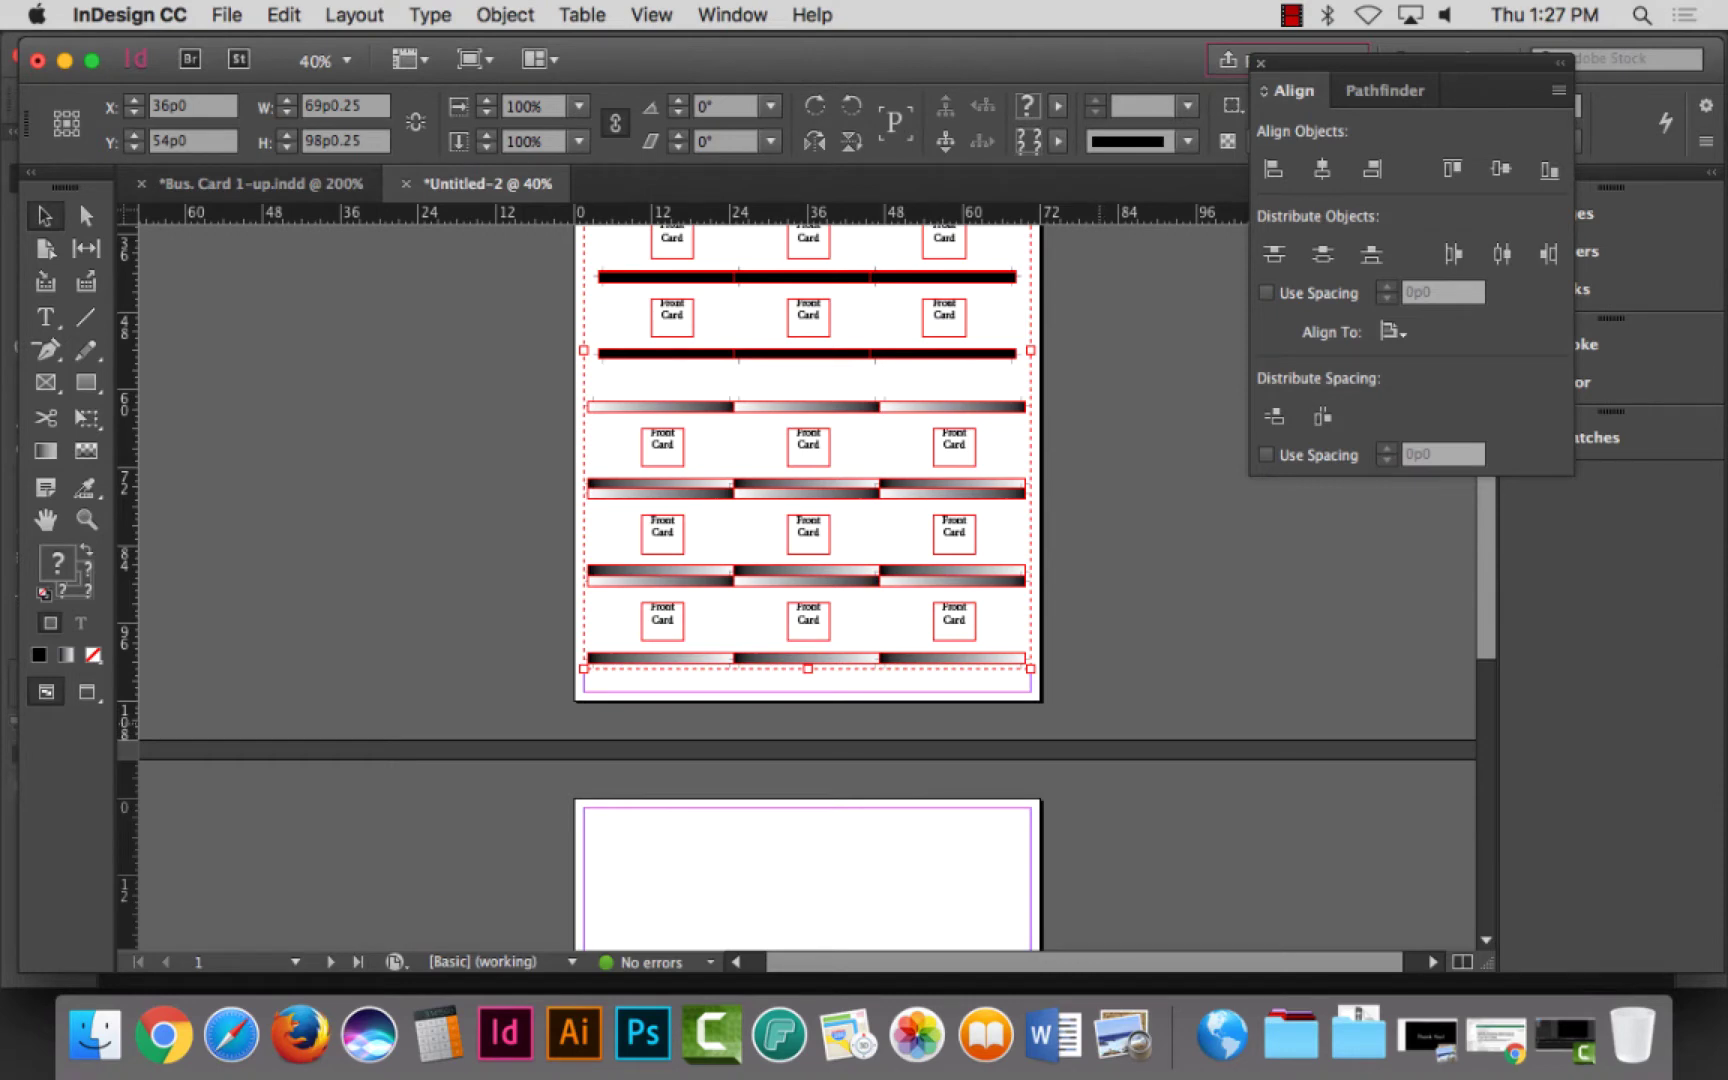
Step: Check the back card in Bus. Card 1-up.indd, and paste the full page 1 card layout in place on page 2
{"action": "scroll", "coordinate": [808, 580], "scroll_direction": "up", "scroll_amount": 2}
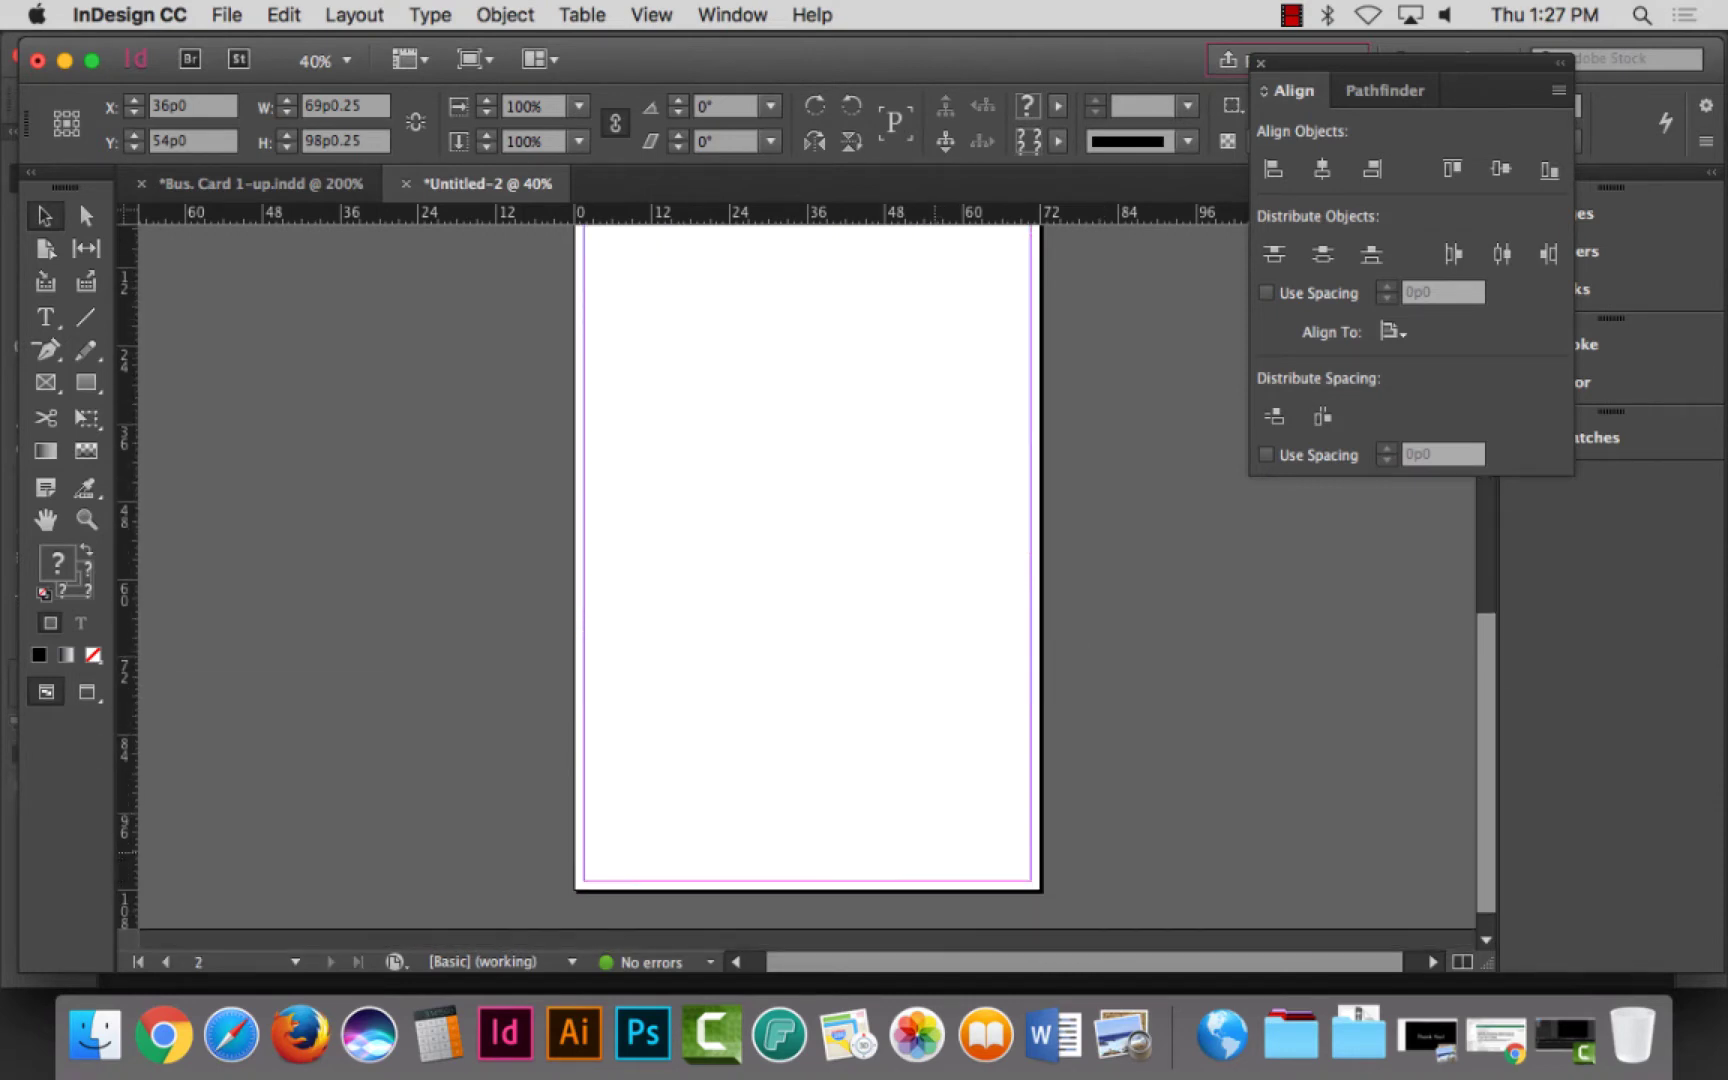
{"action": "key", "text": "super+grave"}
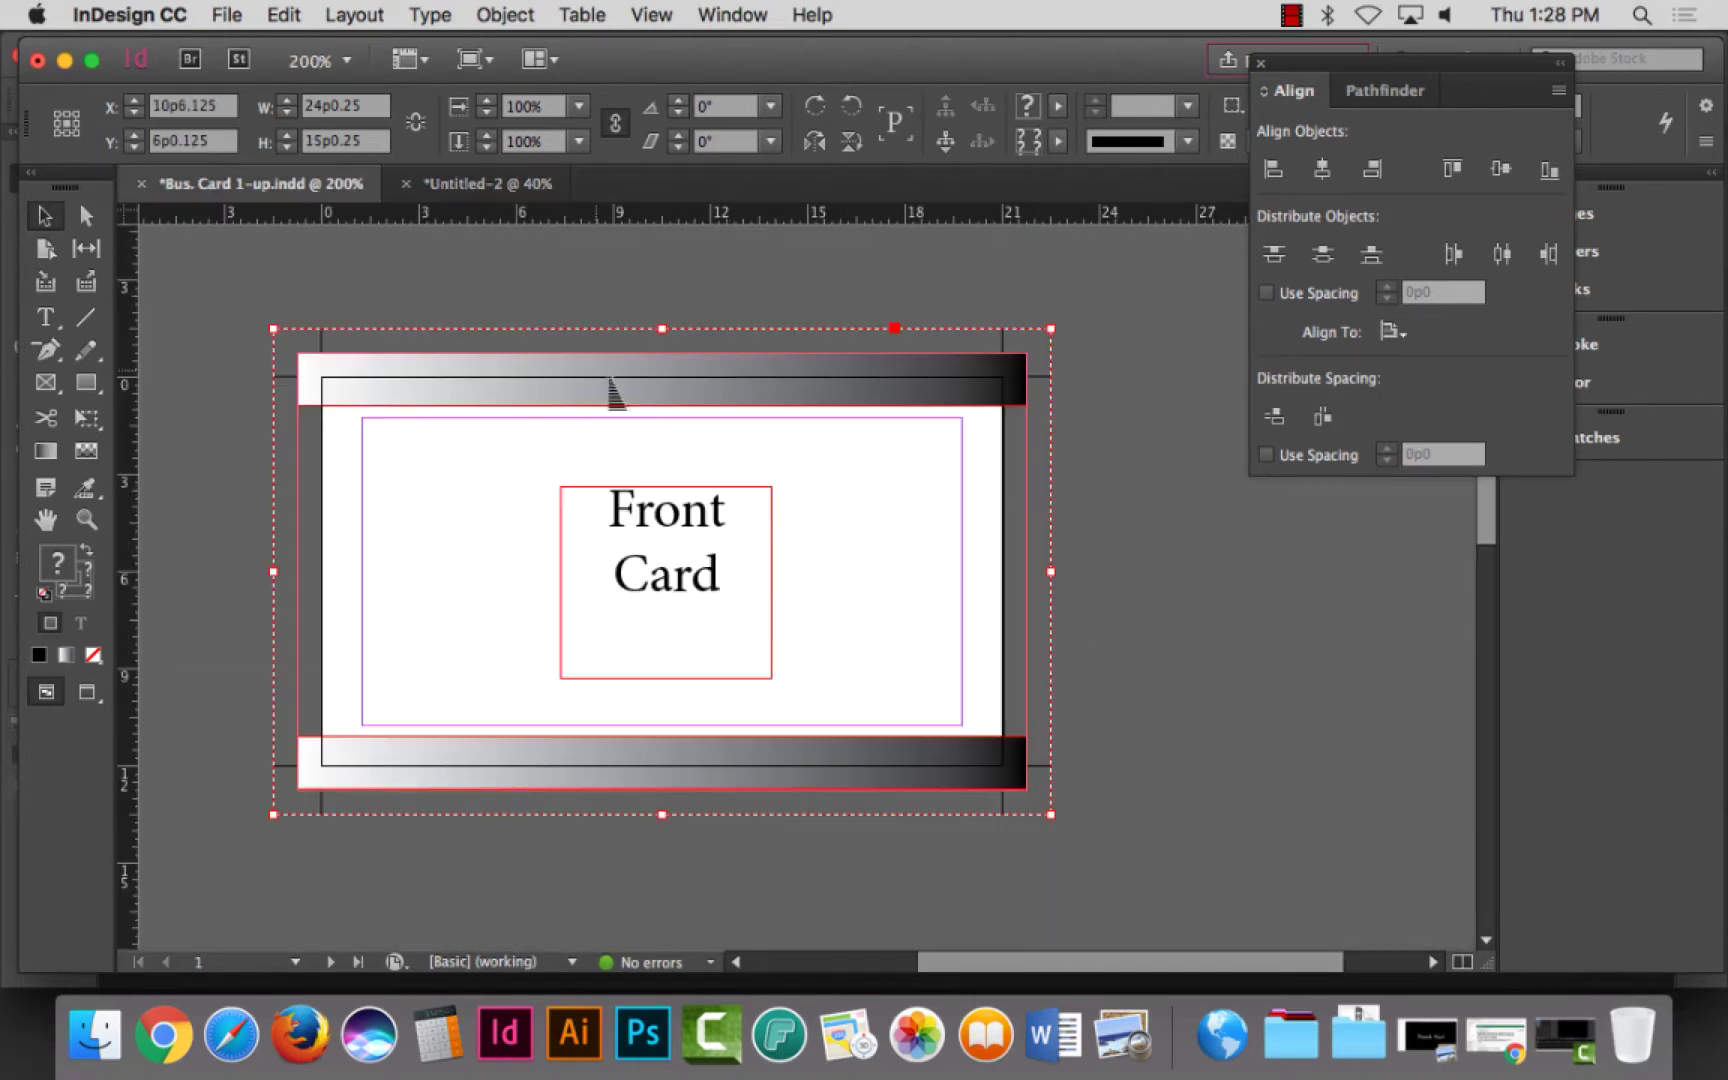
{"action": "scroll", "coordinate": [610, 395], "scroll_direction": "down", "scroll_amount": 10}
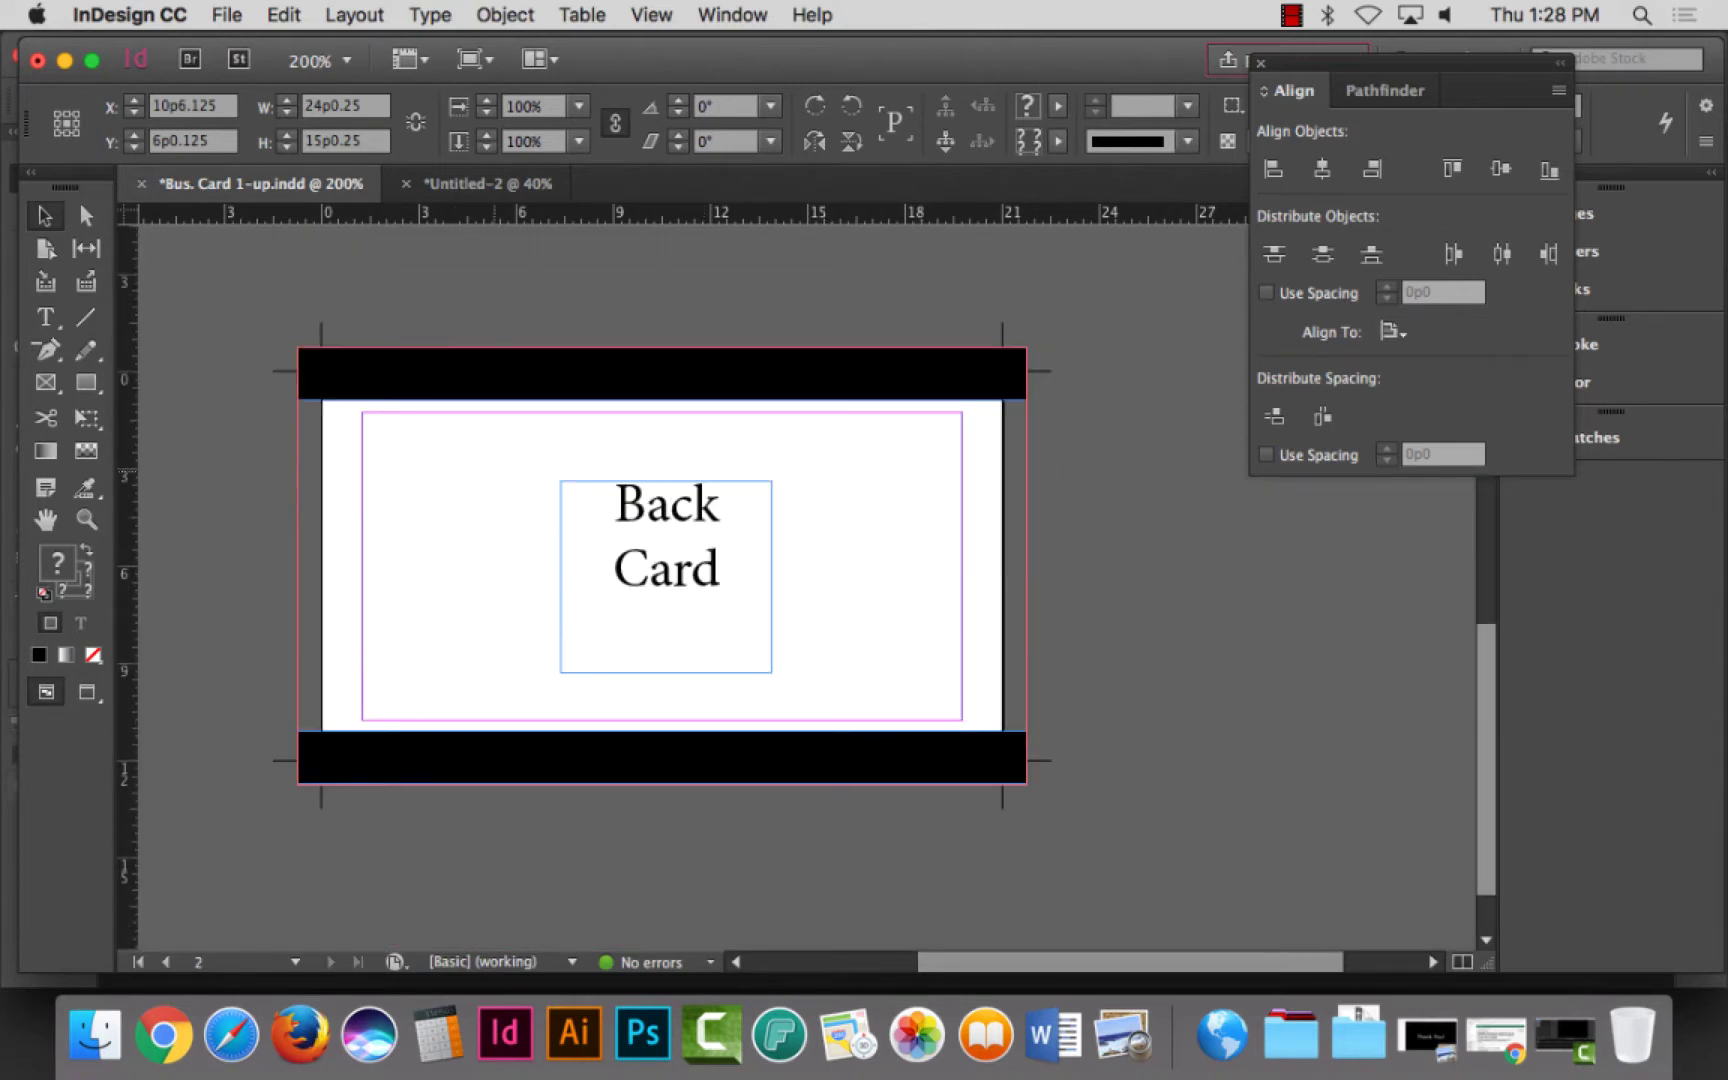
{"action": "key", "text": "super+grave"}
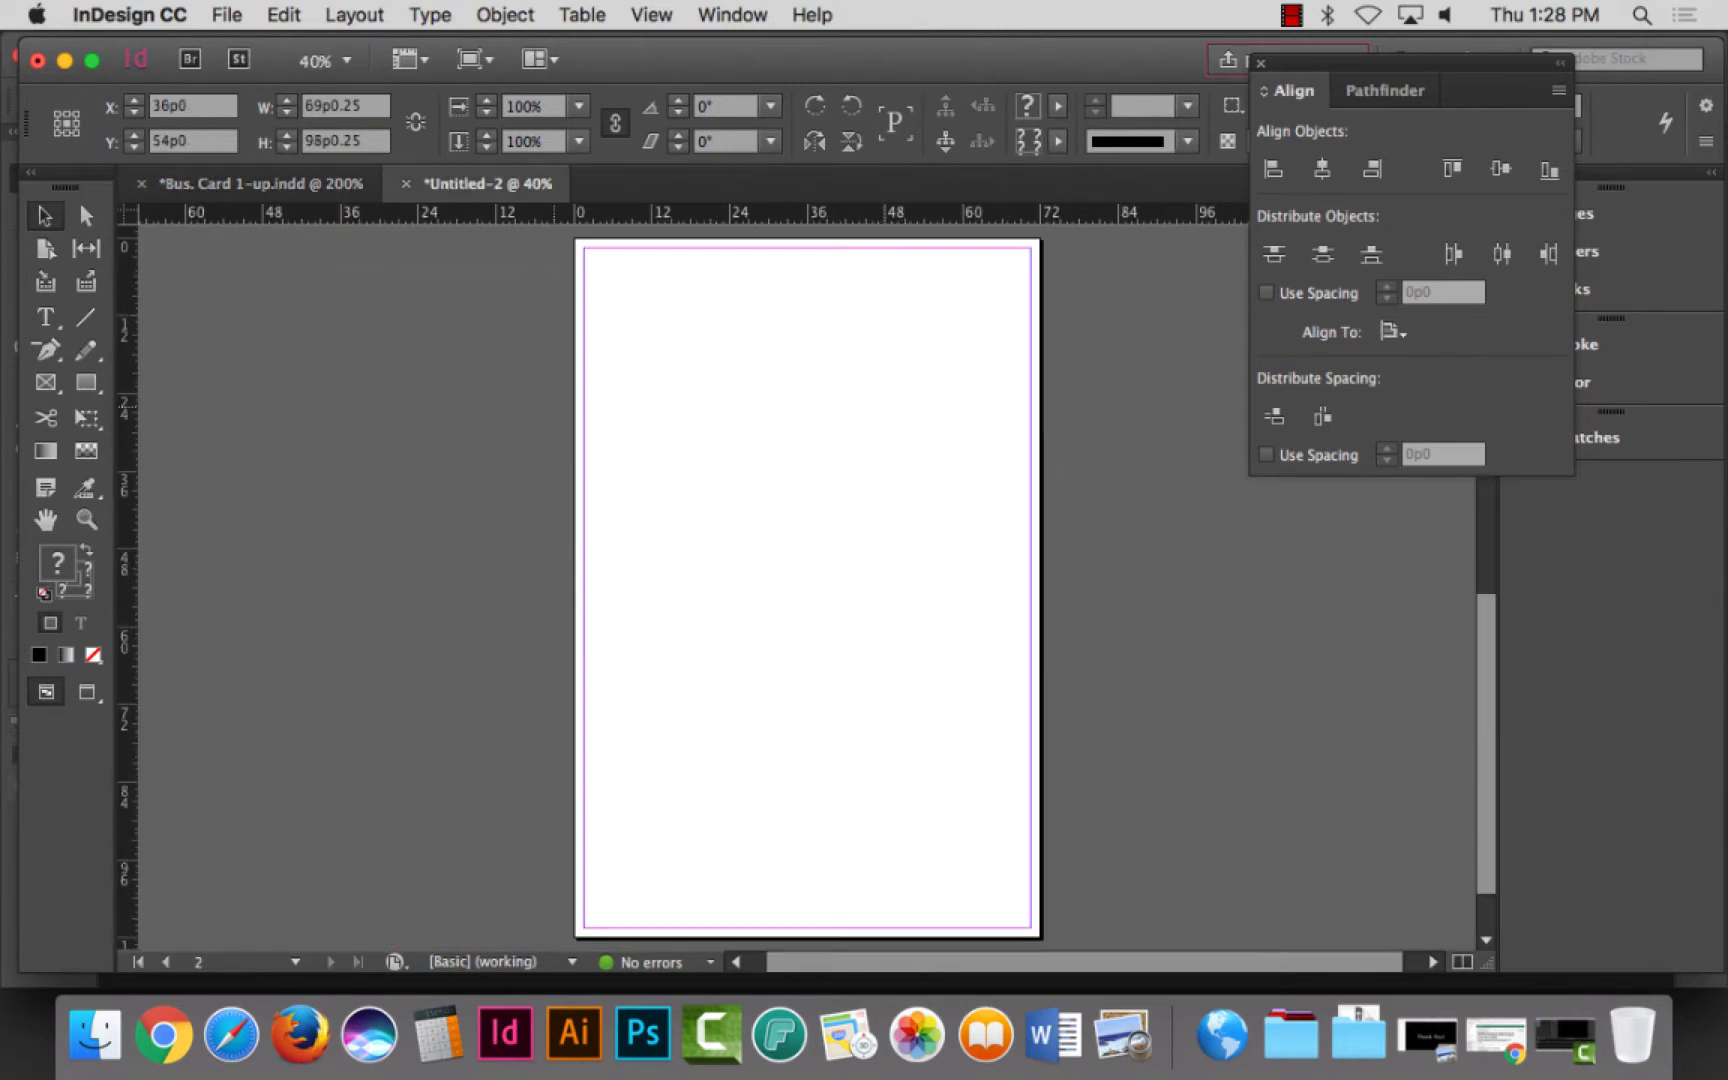
{"action": "left_click", "coordinate": [284, 14]}
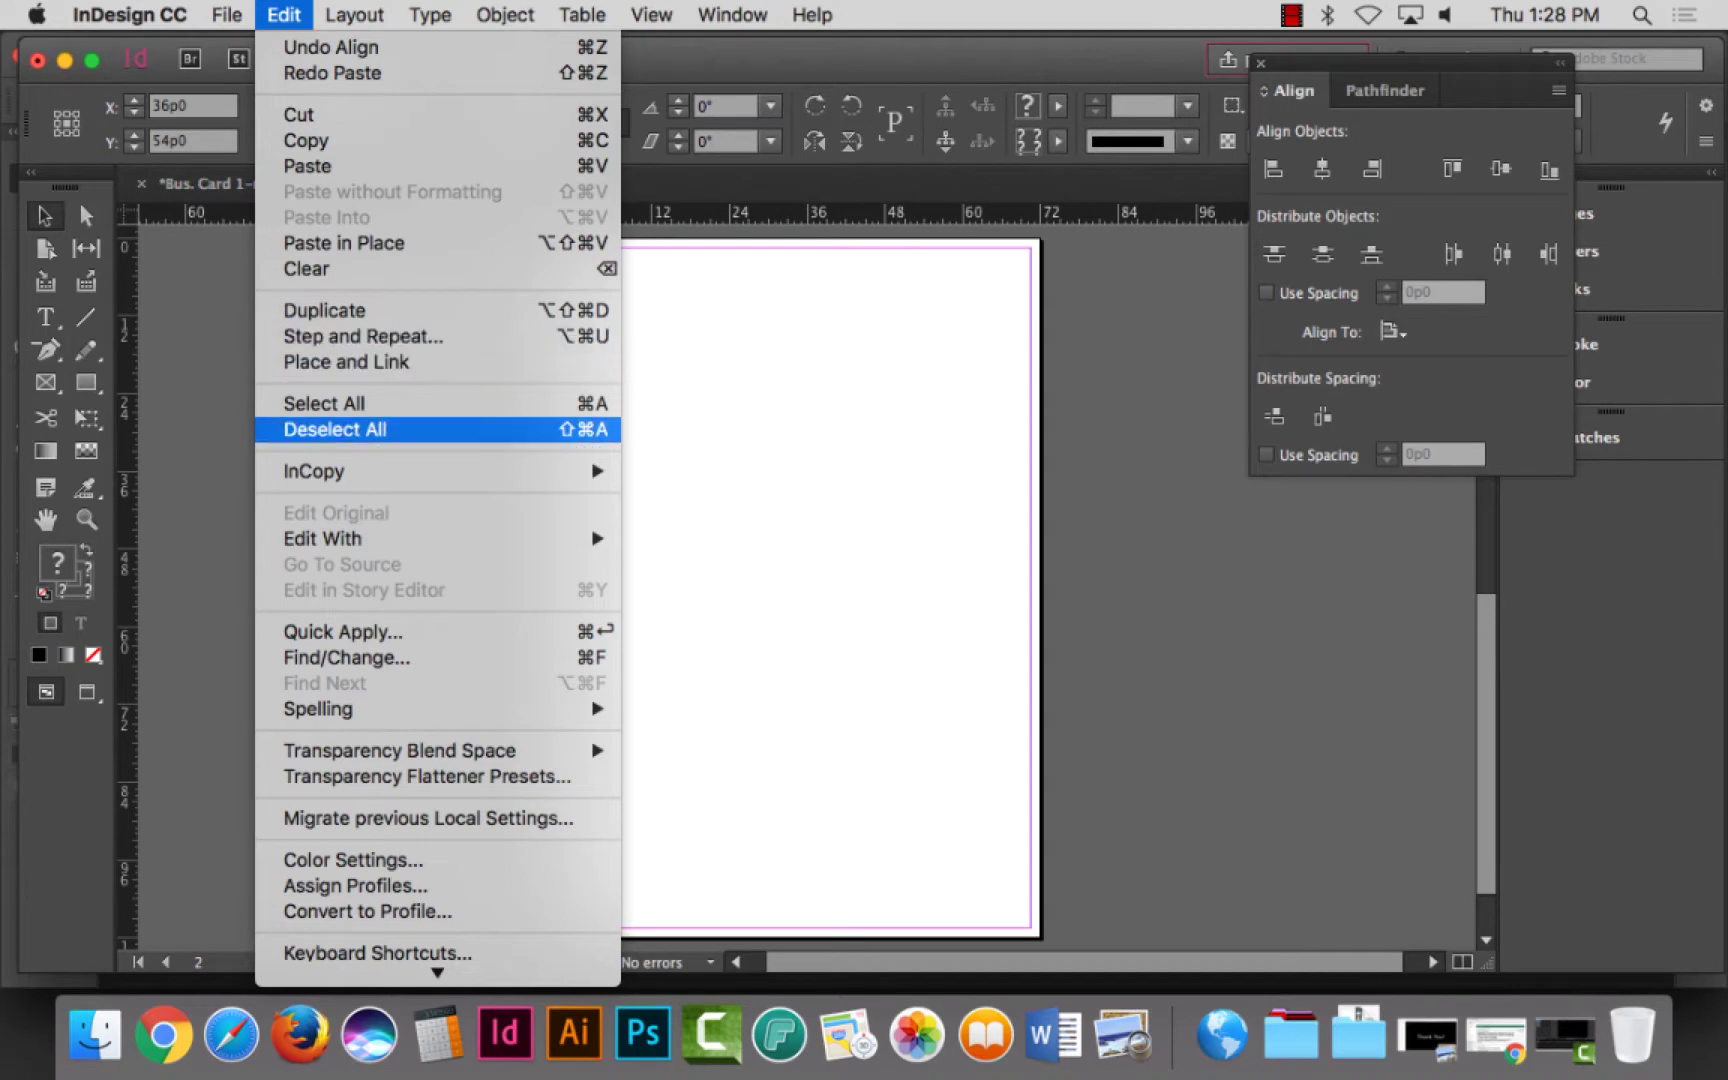
{"action": "left_click", "coordinate": [340, 243]}
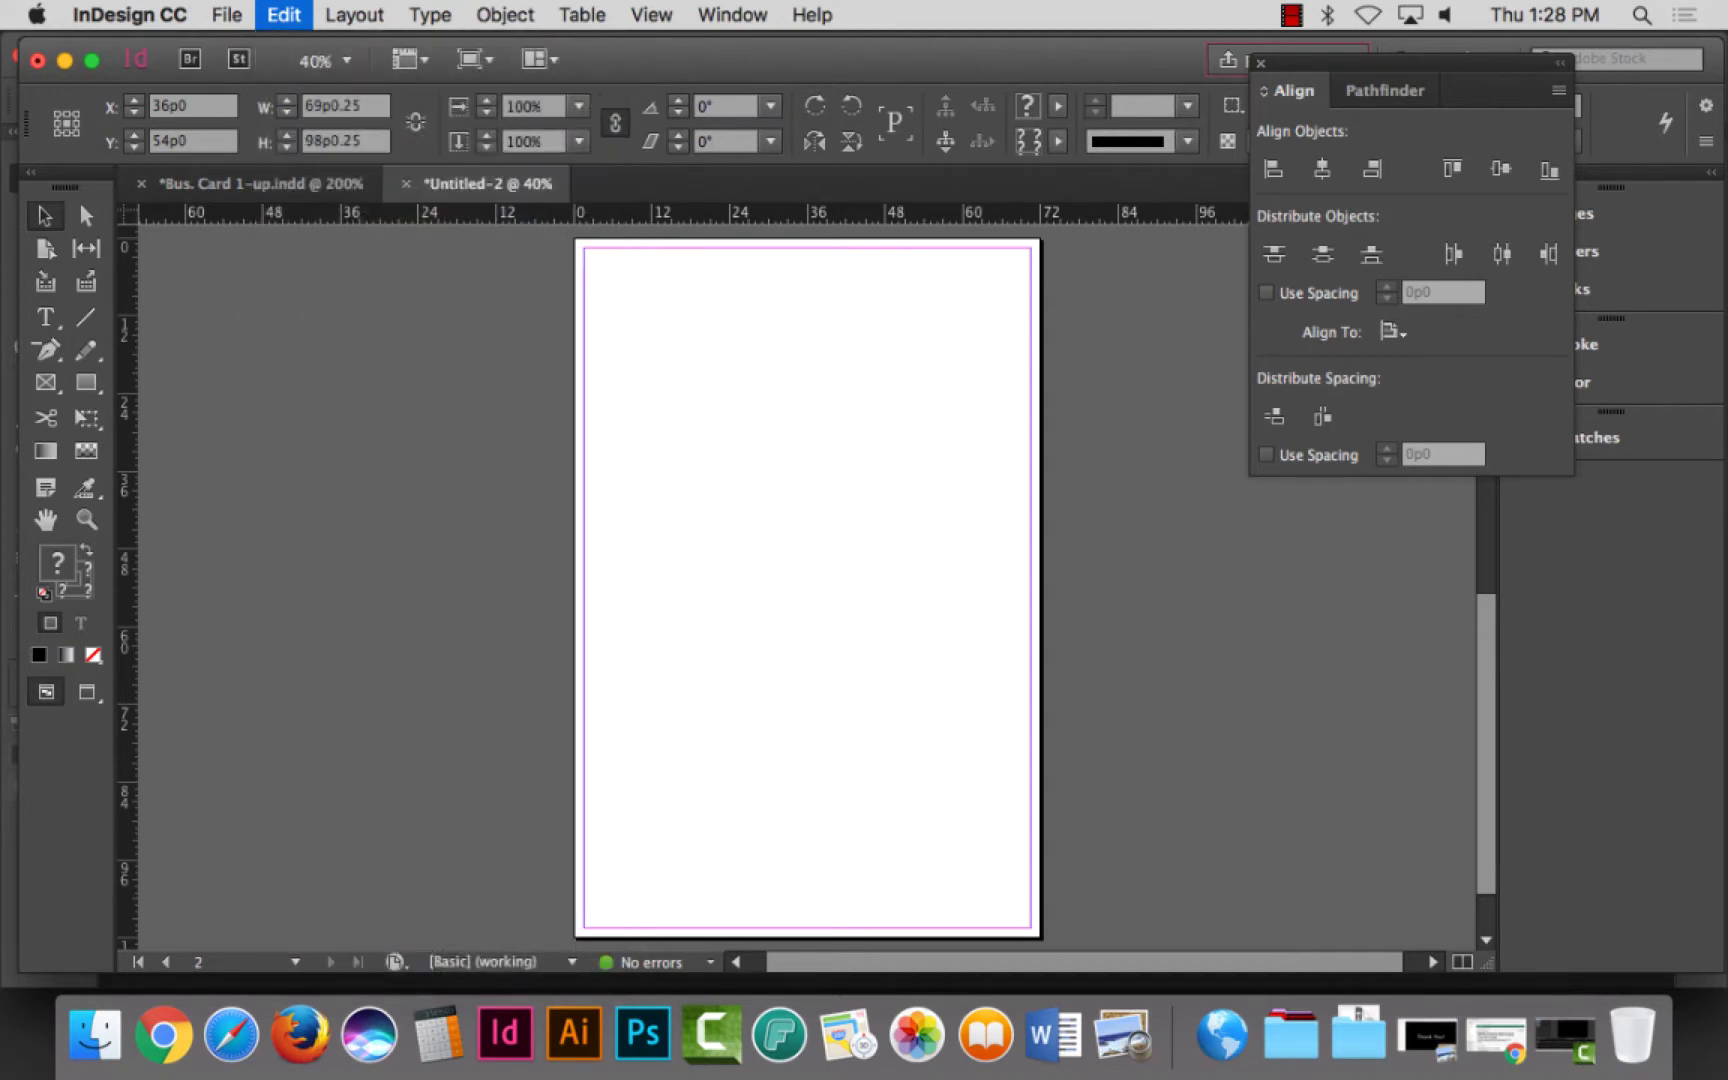
Step: Change the word "Front" to "Back" in the first card of page 2's top row
{"action": "left_click", "coordinate": [87, 519]}
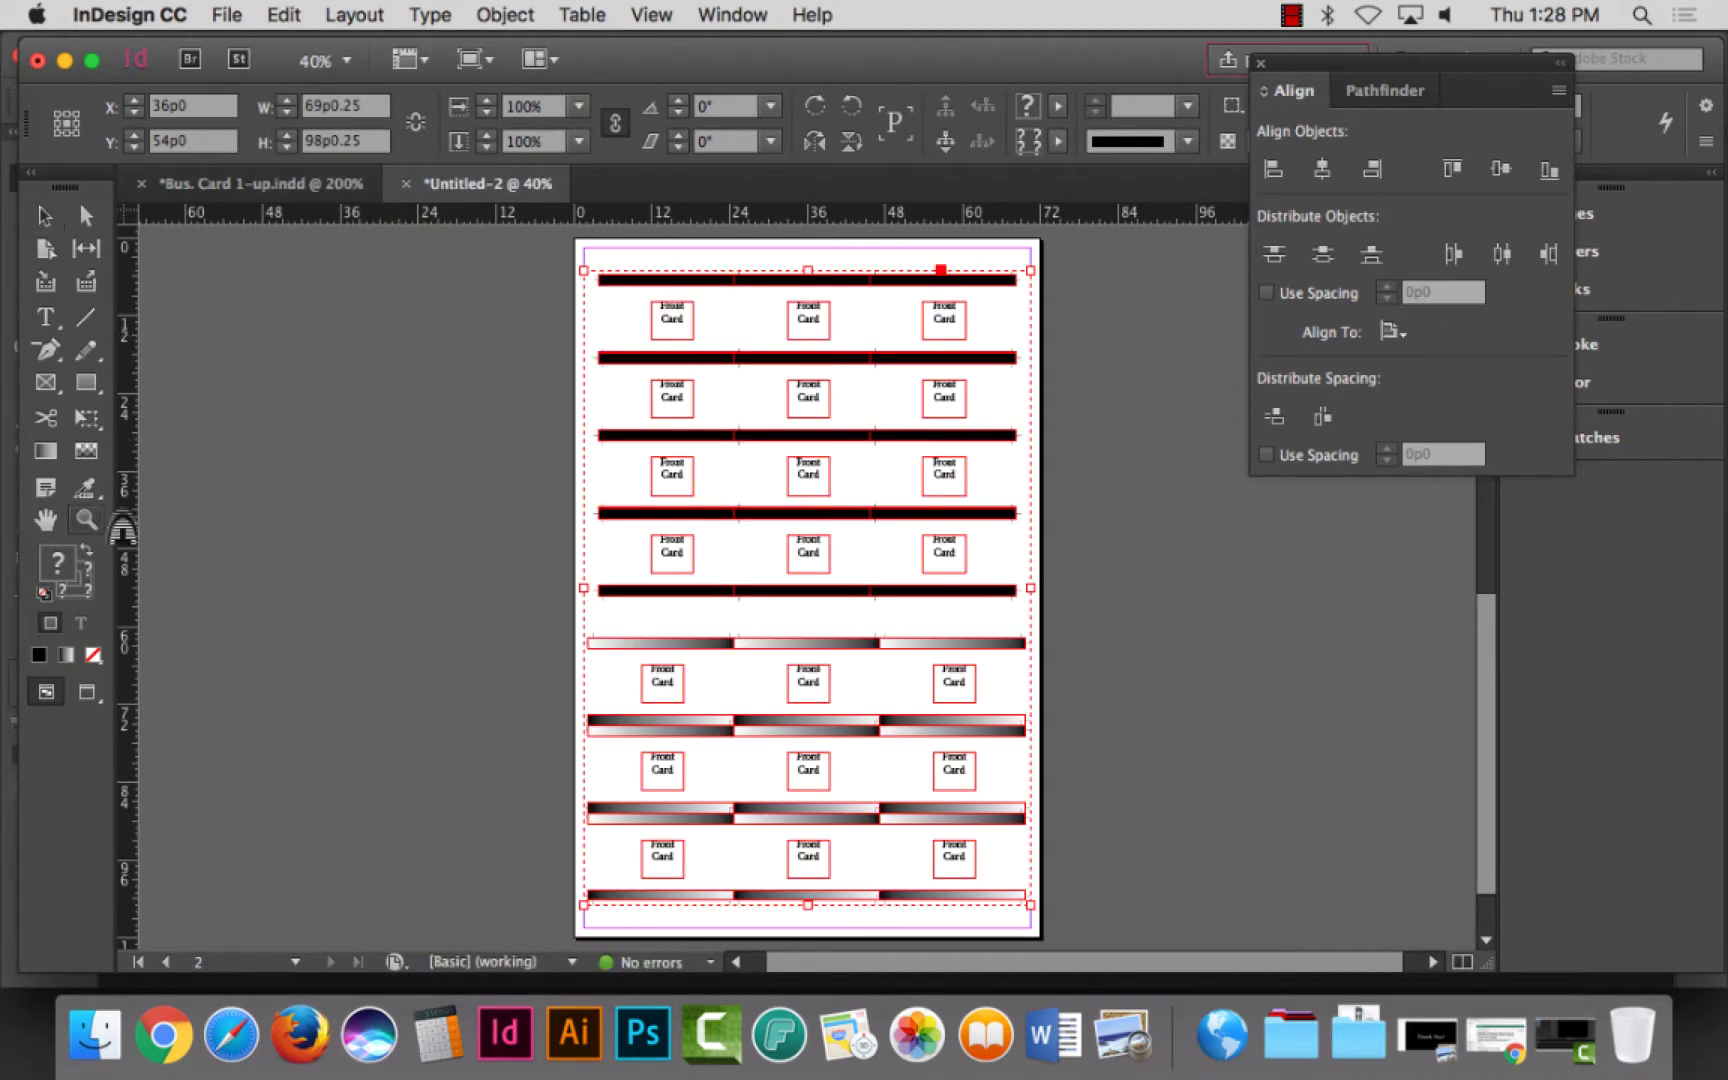
{"action": "left_click_drag", "start_coordinate": [635, 290], "coordinate": [840, 410]}
{"action": "key", "text": "t"}
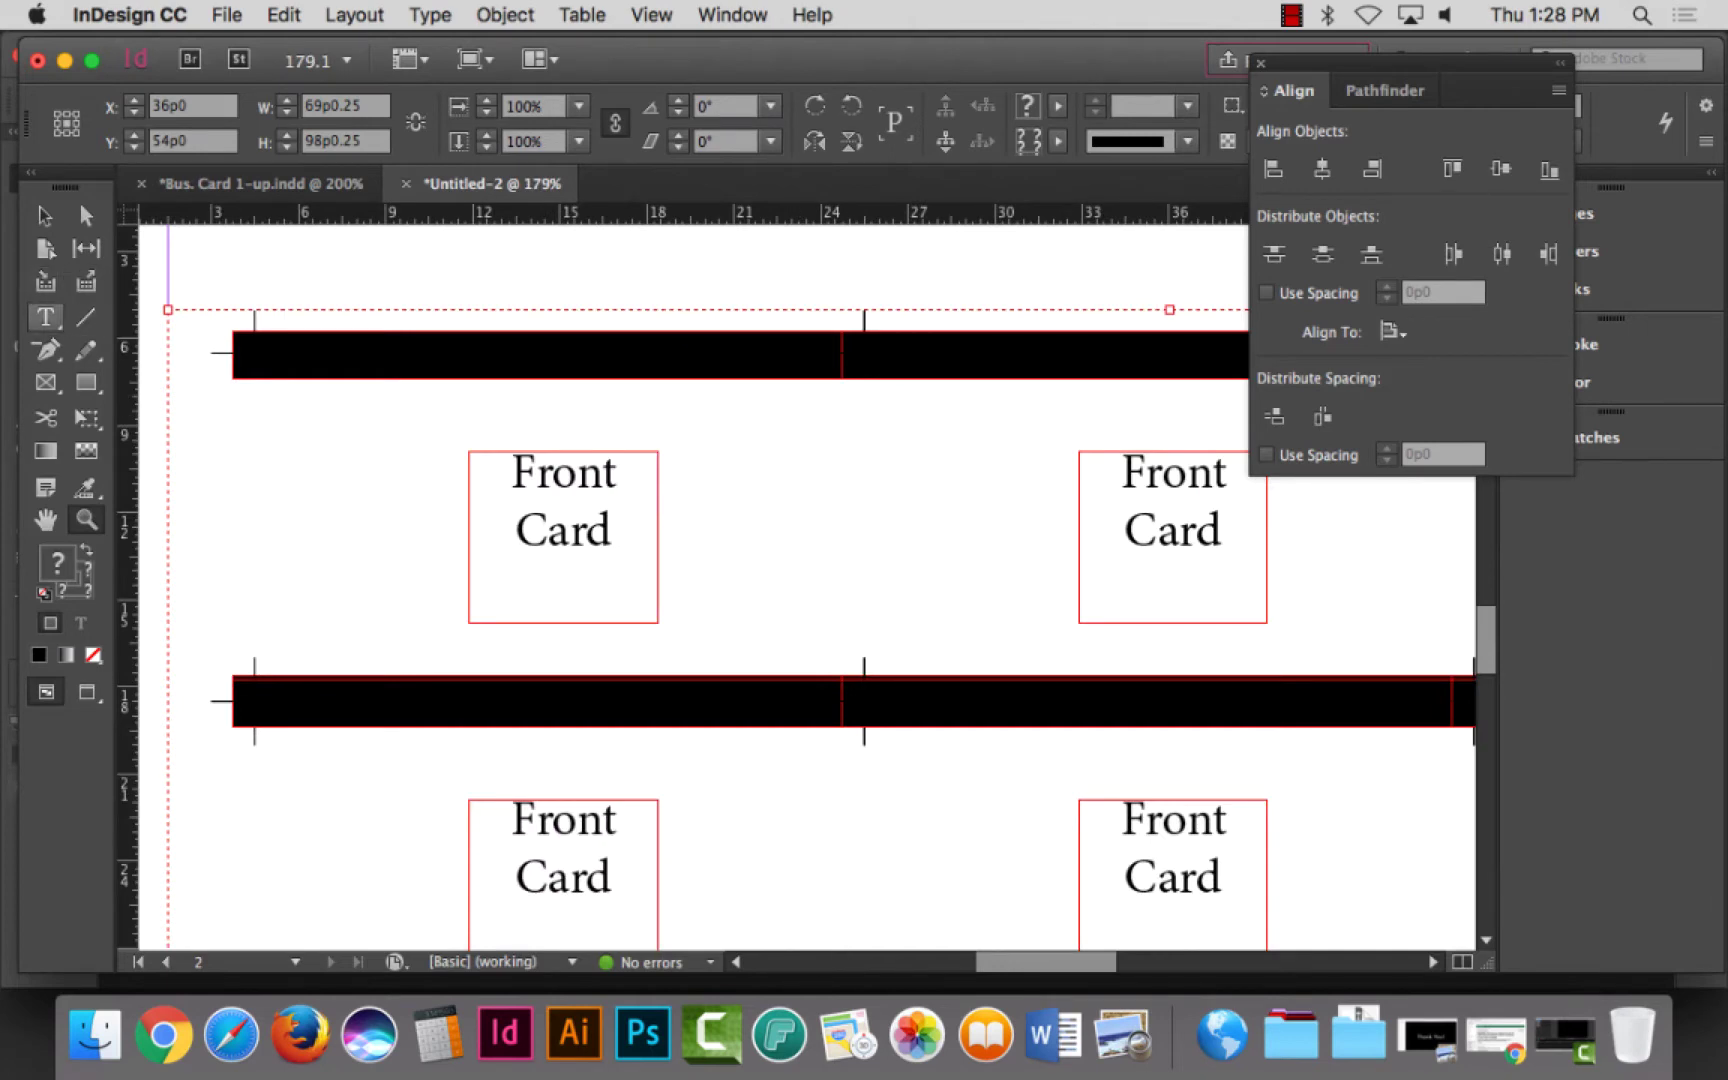
{"action": "left_click", "coordinate": [581, 545]}
{"action": "double_click", "coordinate": [583, 546]}
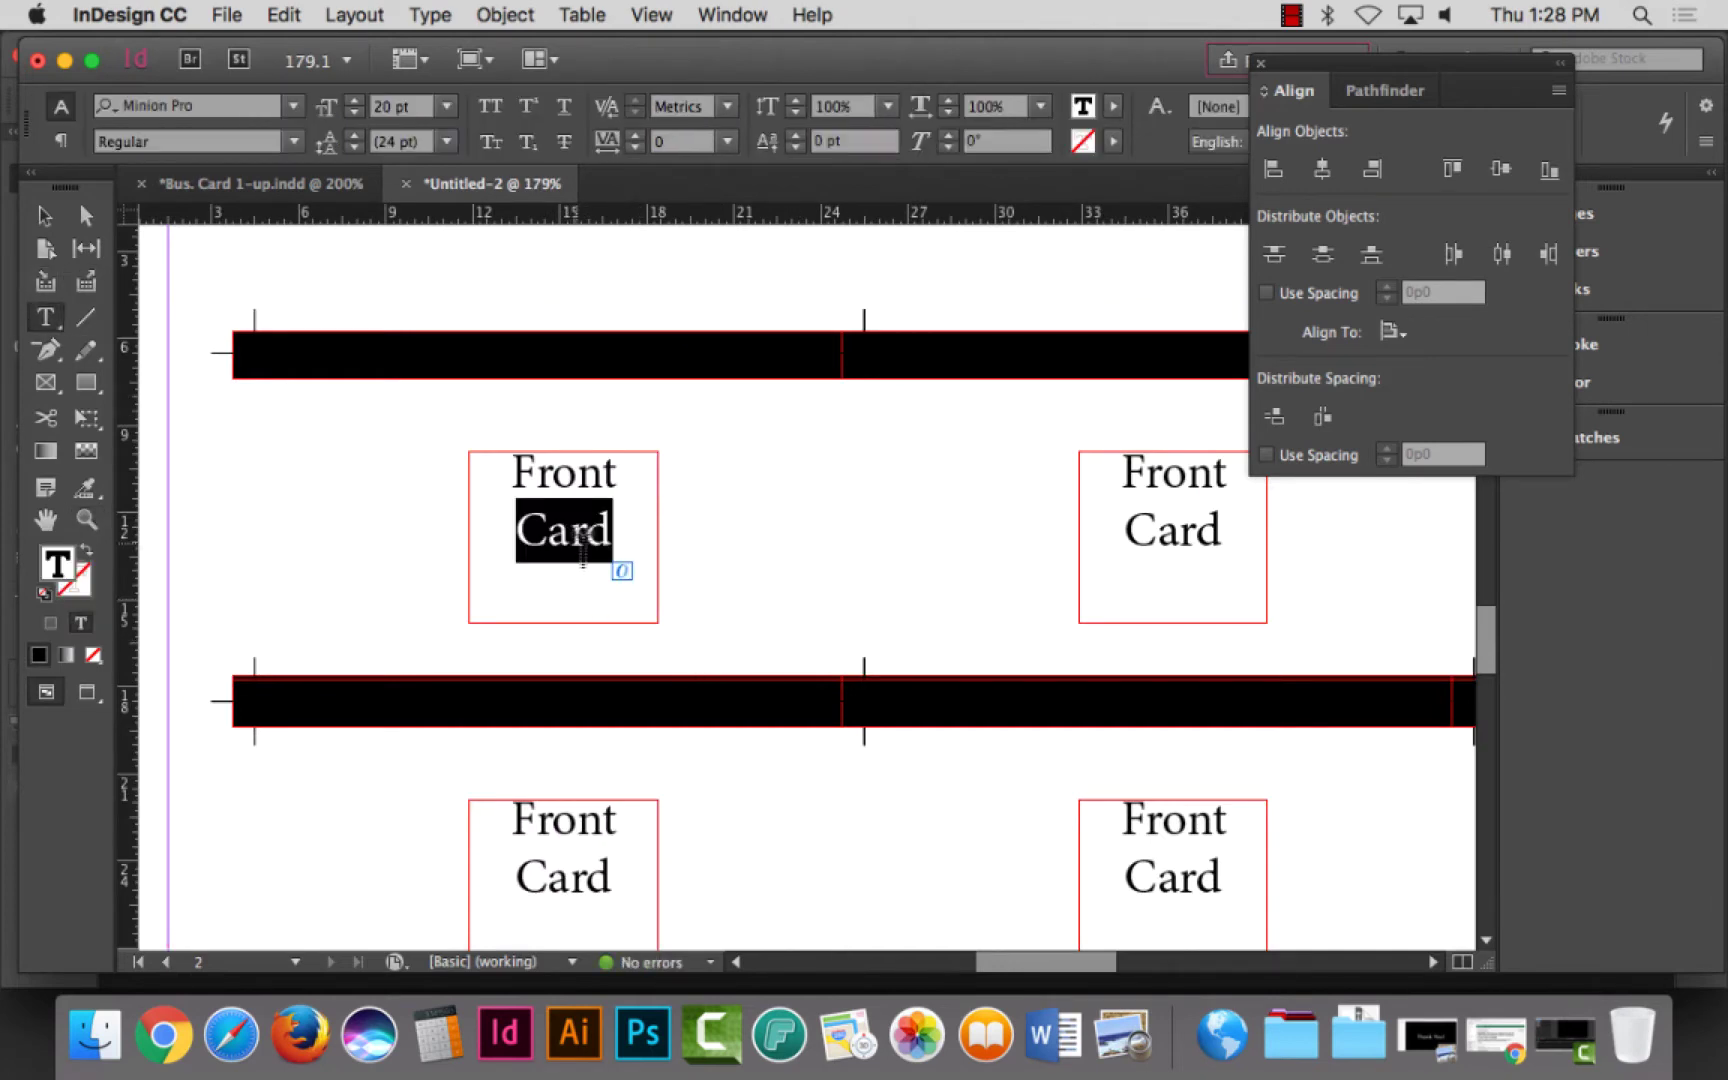
{"action": "type", "text": "Back"}
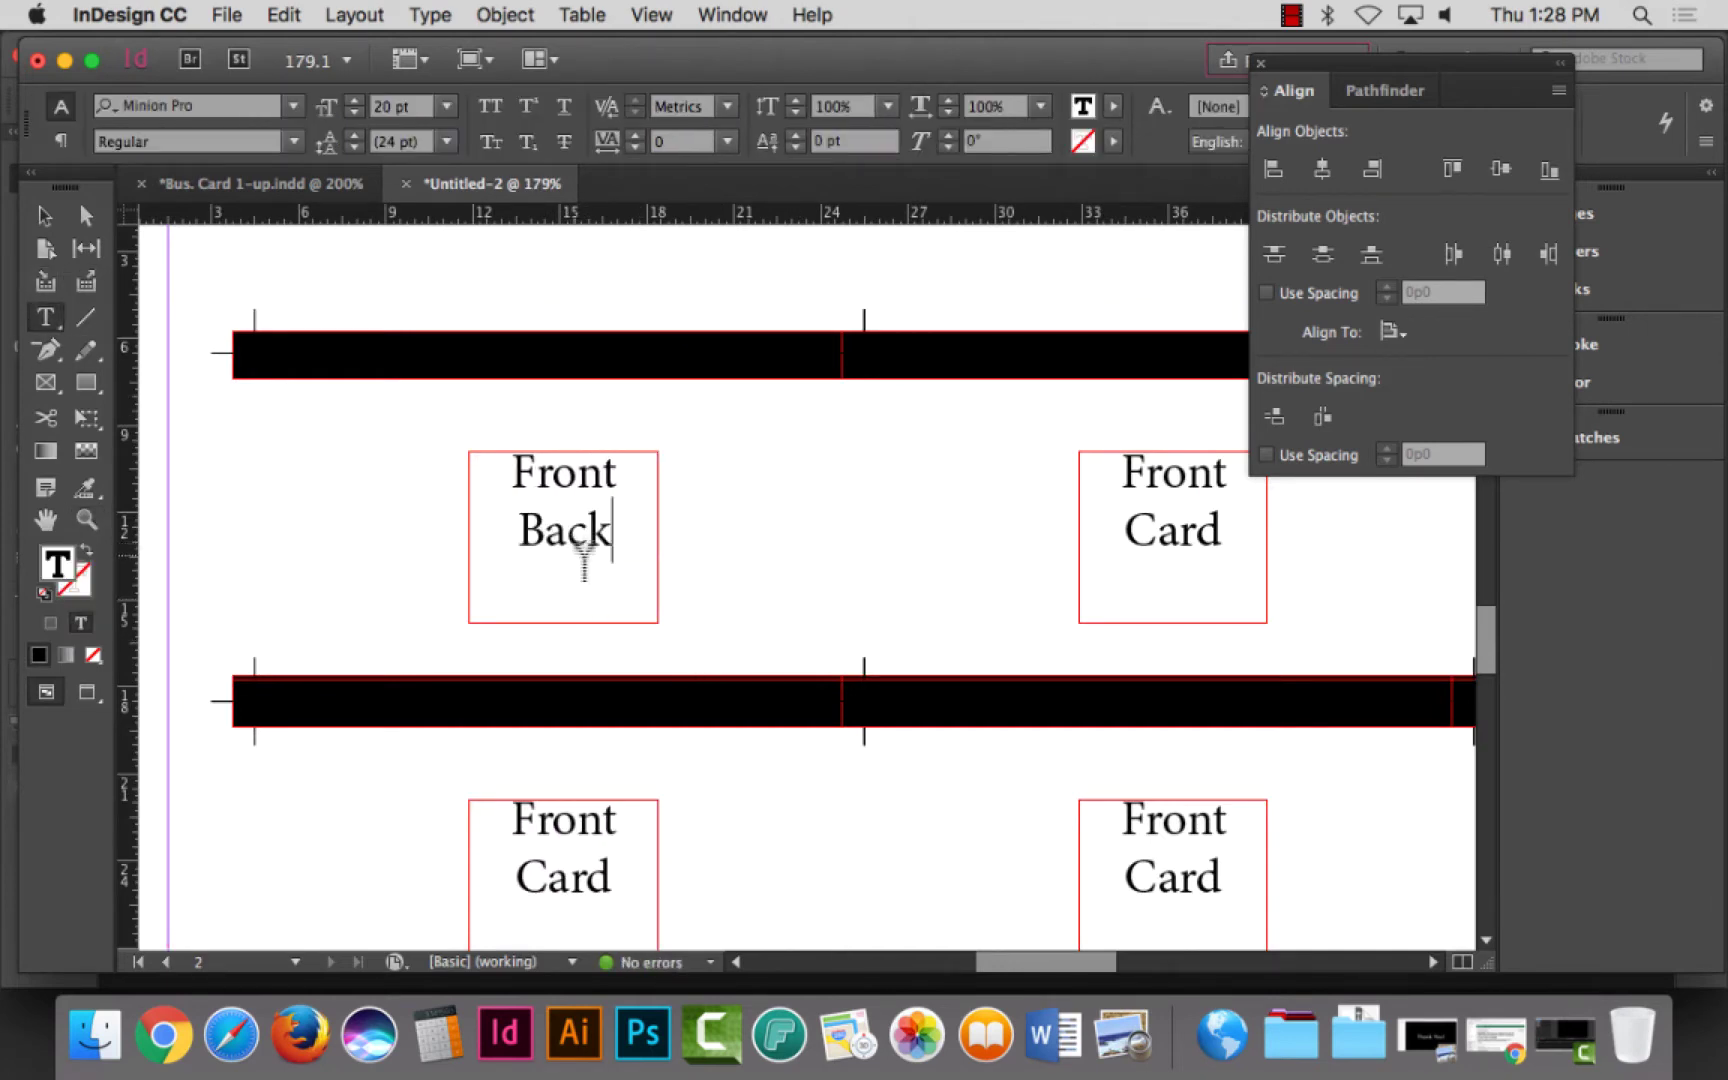
{"action": "key", "text": "cmd+z"}
{"action": "double_click", "coordinate": [583, 474]}
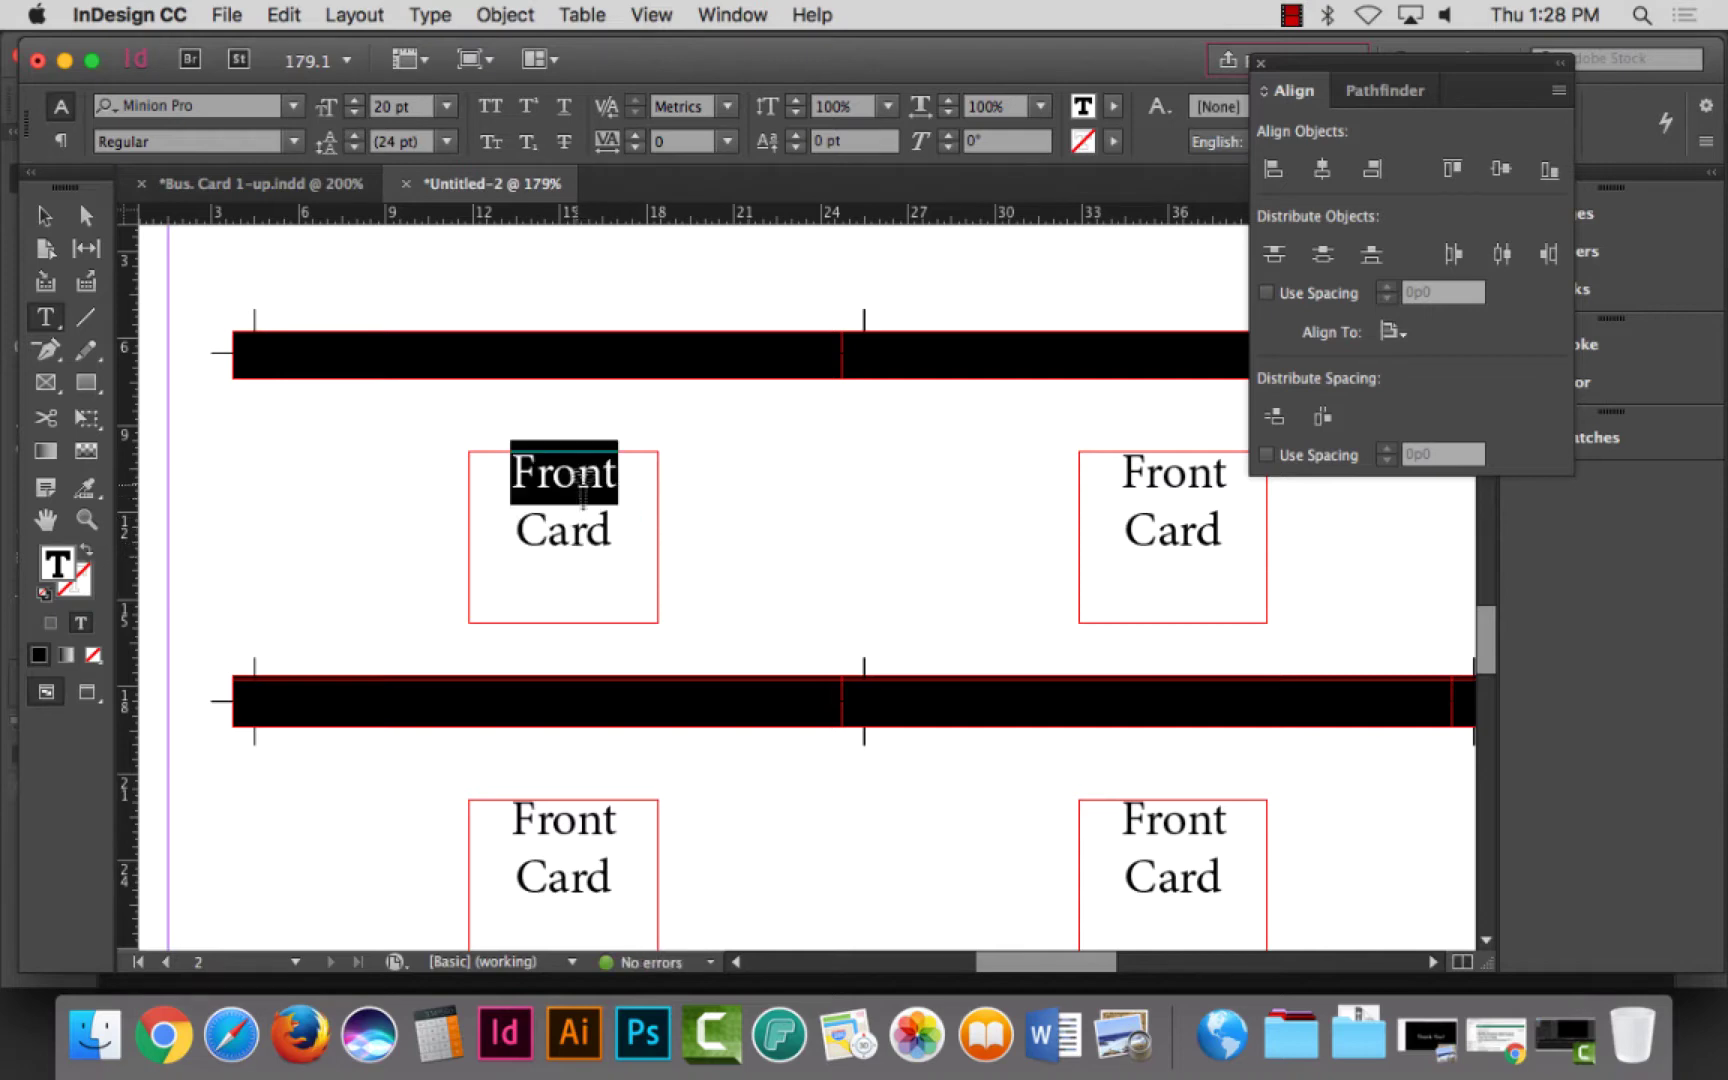
{"action": "type", "text": "Baqck"}
{"action": "key", "text": "BackSpace"}
{"action": "key", "text": "BackSpace"}
{"action": "key", "text": "BackSpace"}
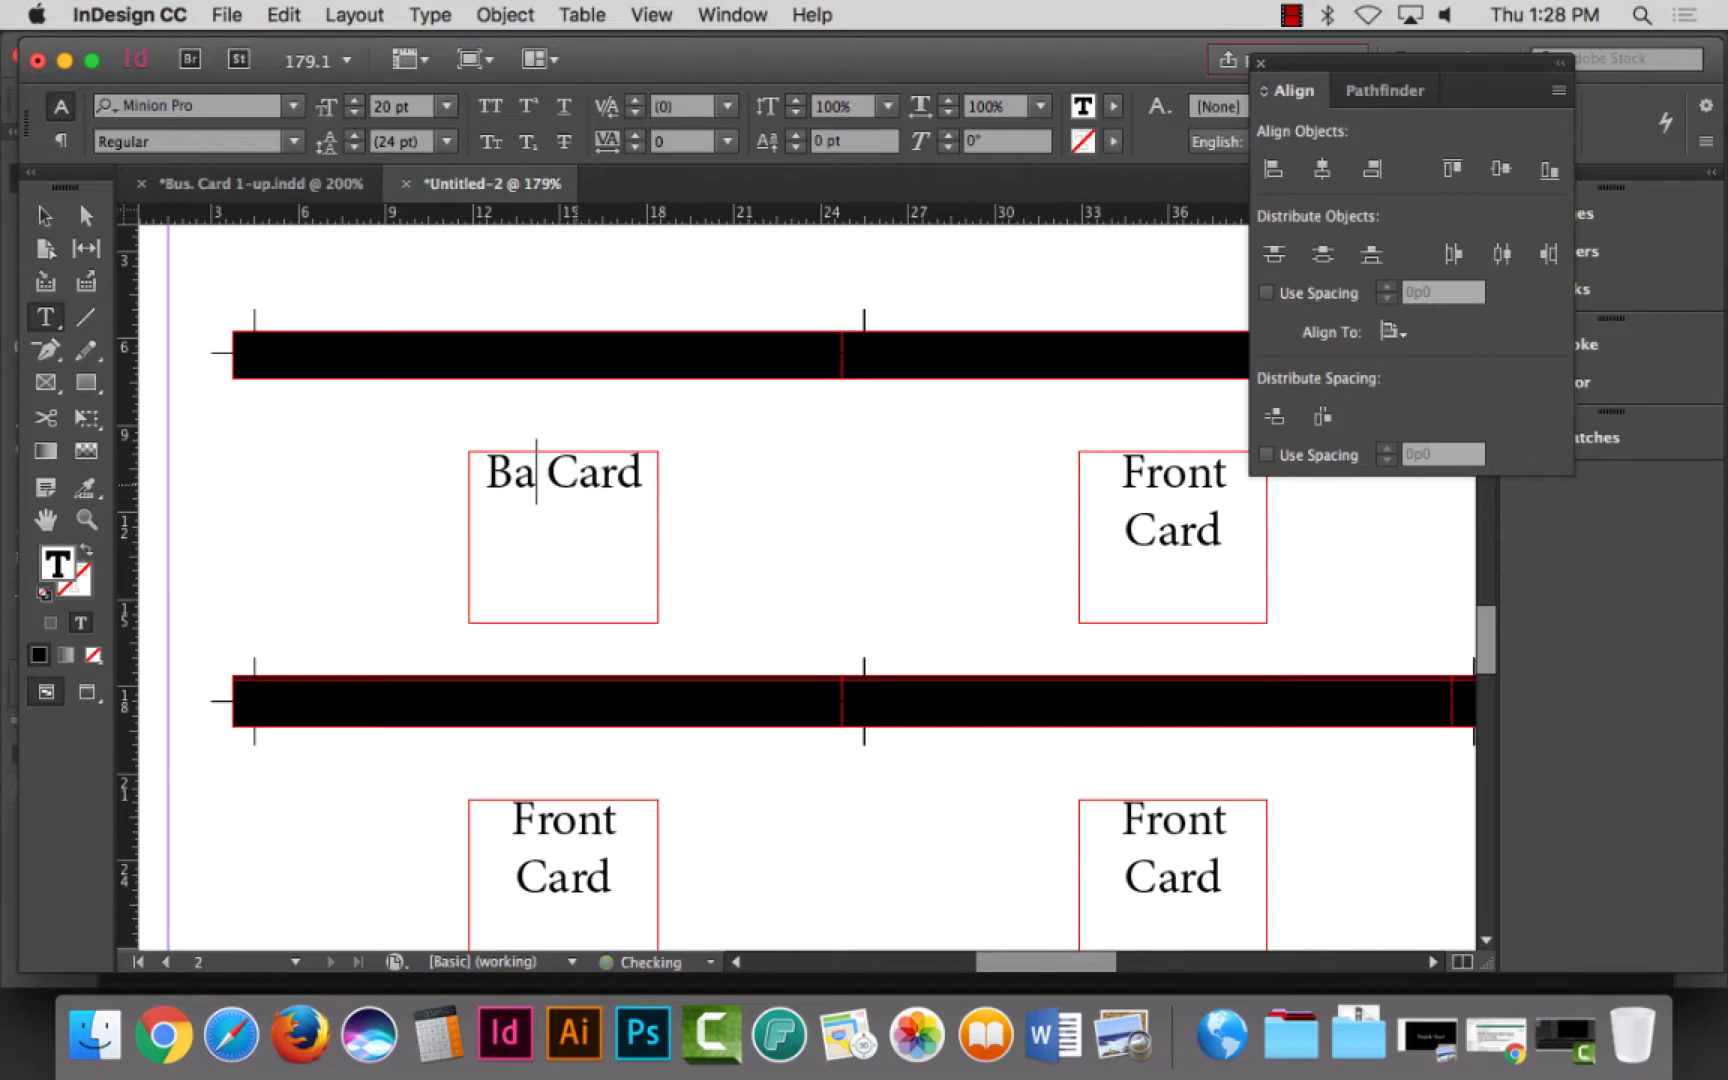
{"action": "type", "text": "ck"}
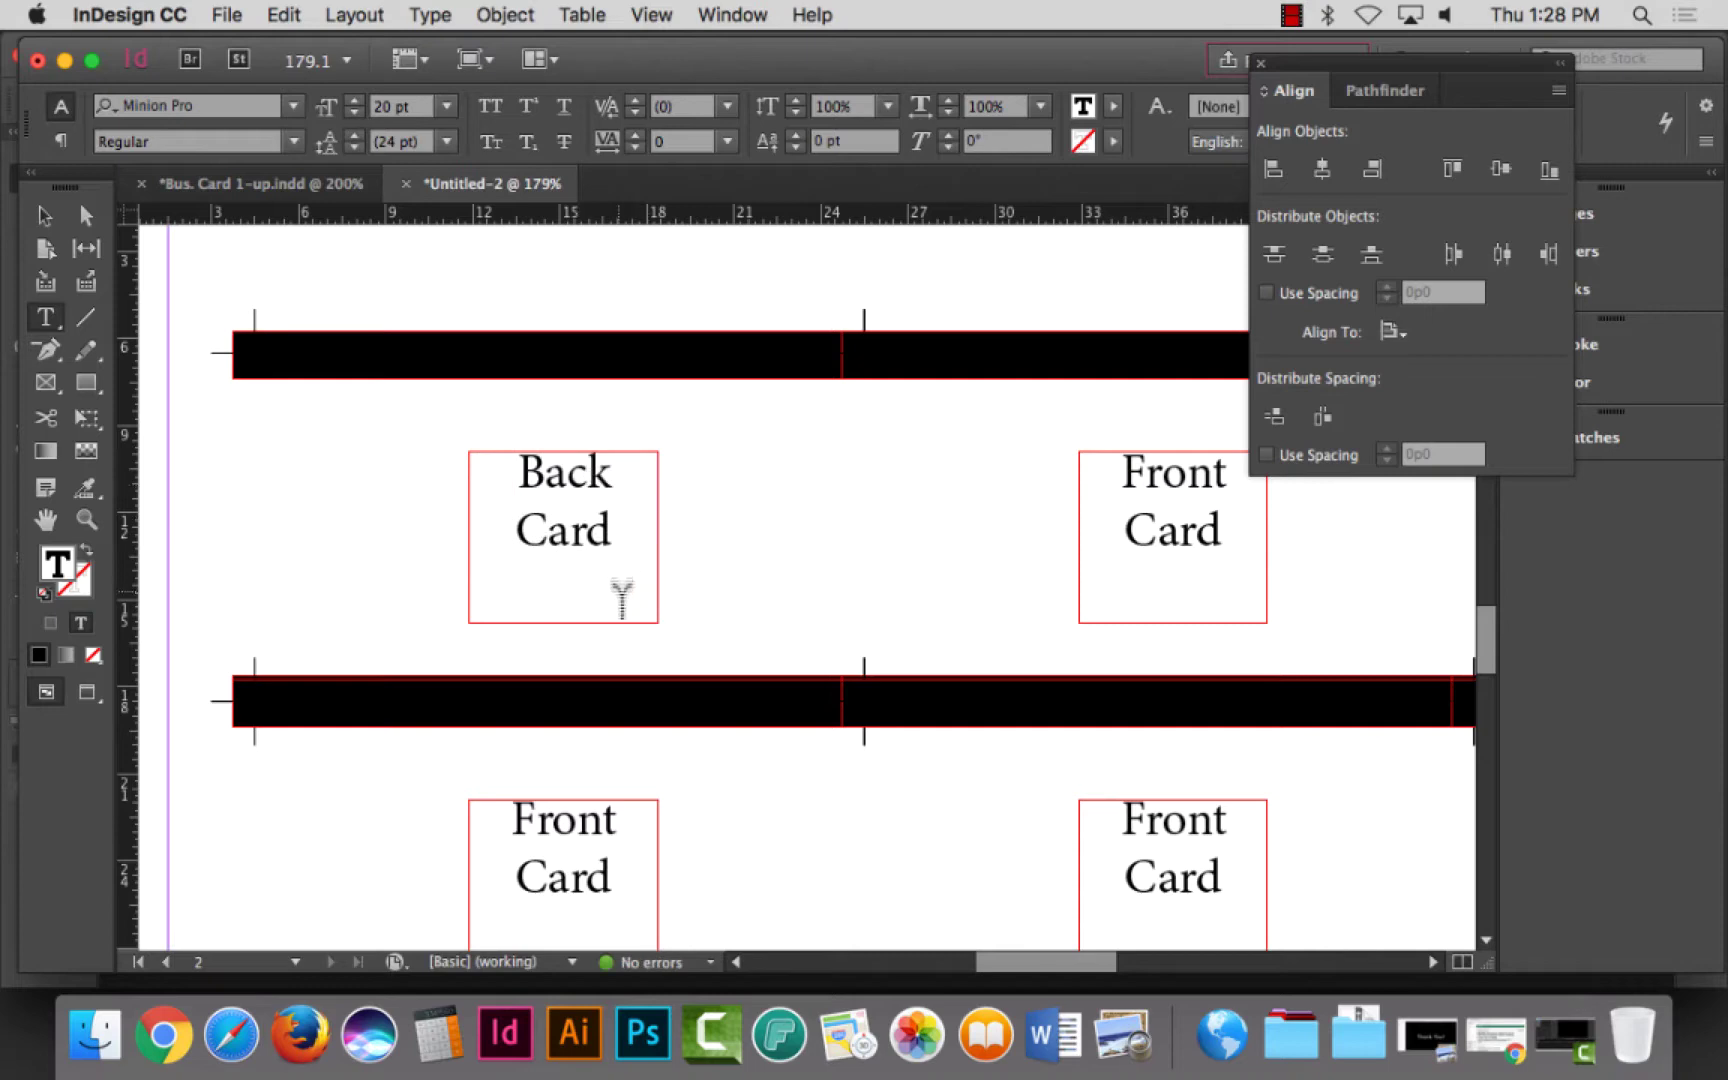
Step: Copy the "Back Card" text over the top row's second card and the first two cards of the second row
{"action": "key", "text": "super+a"}
{"action": "key", "text": "super+c"}
{"action": "left_click", "coordinate": [1099, 540]}
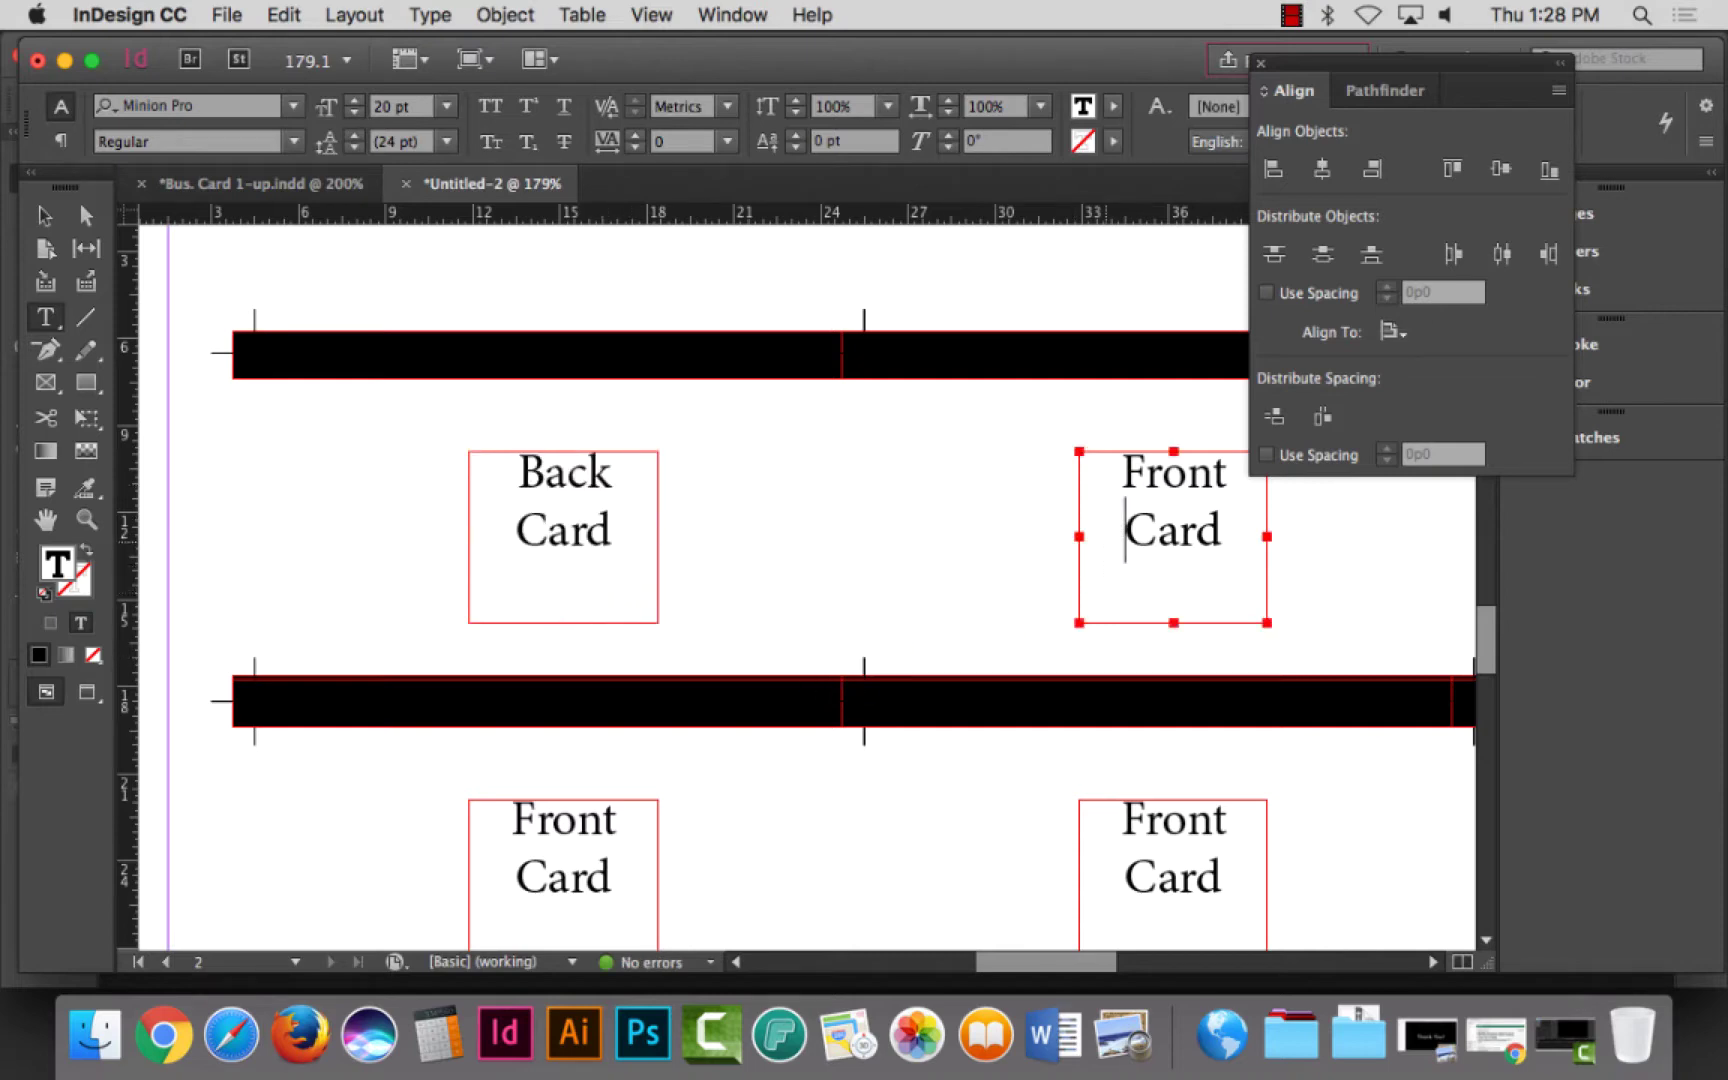
{"action": "key", "text": "super+a"}
{"action": "key", "text": "super+v"}
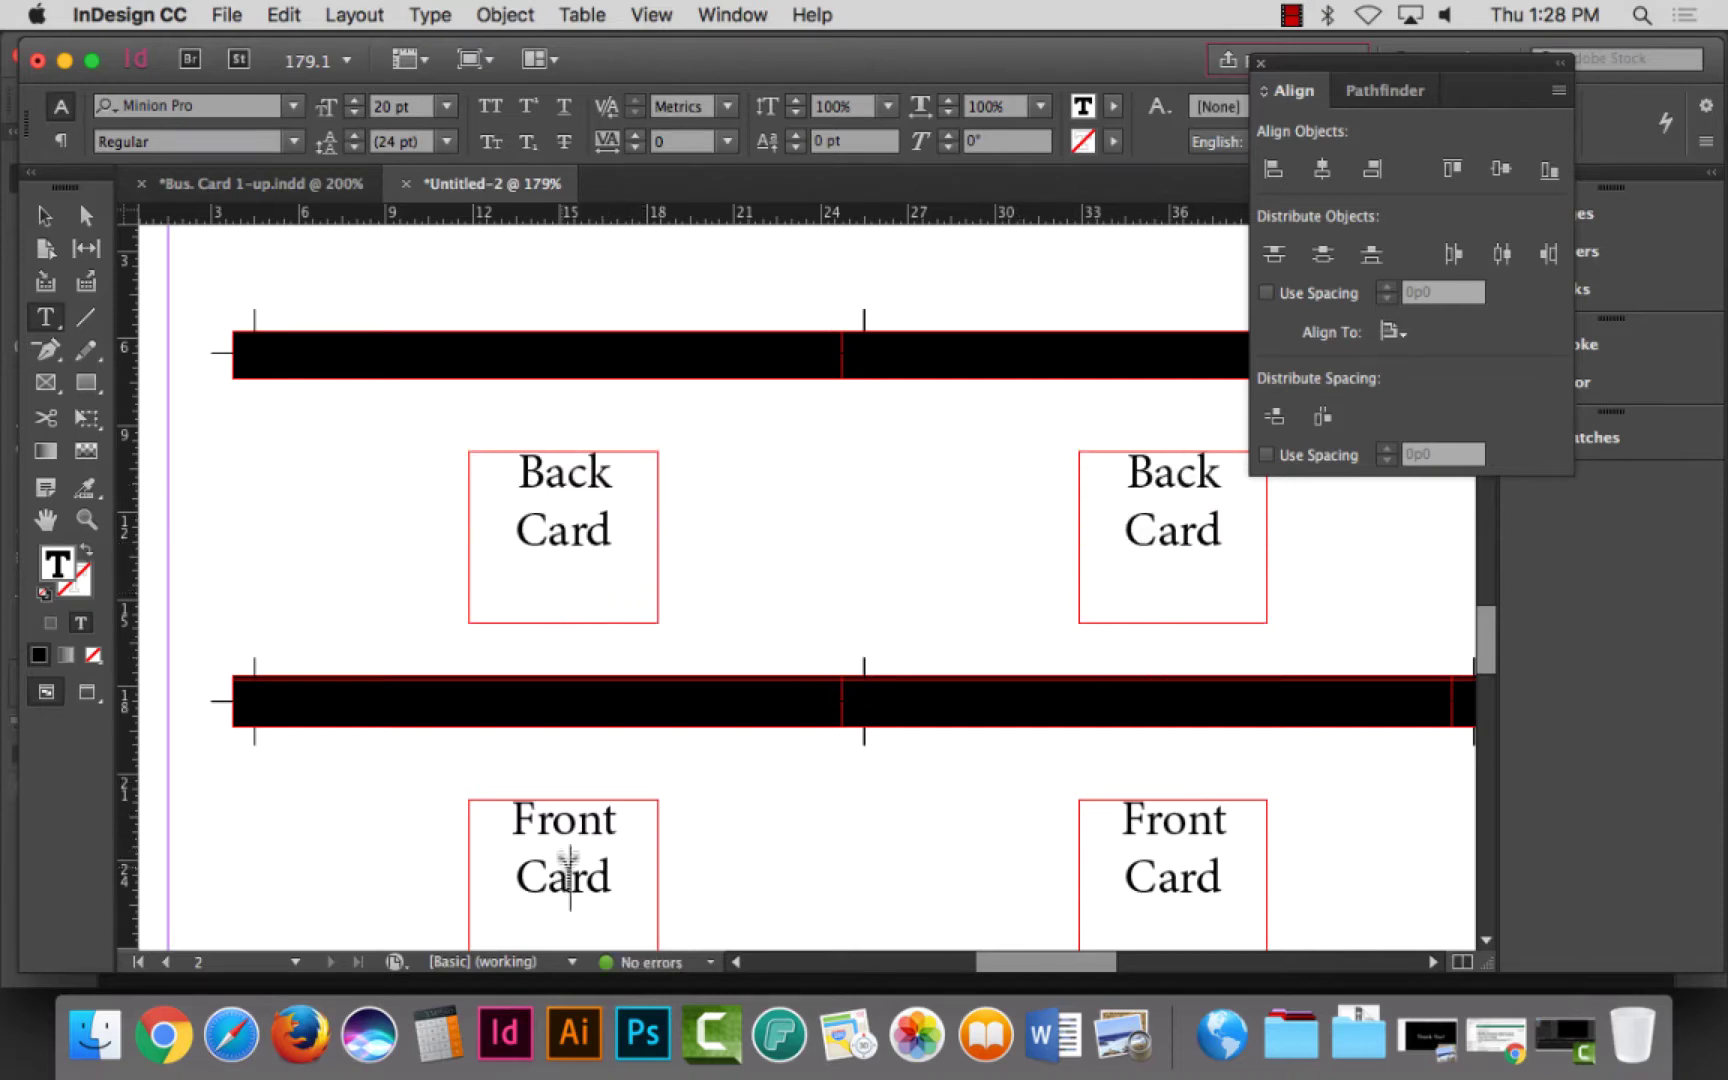
{"action": "left_click", "coordinate": [567, 878]}
{"action": "key", "text": "super+a"}
{"action": "key", "text": "super+v"}
{"action": "left_click", "coordinate": [1128, 877]}
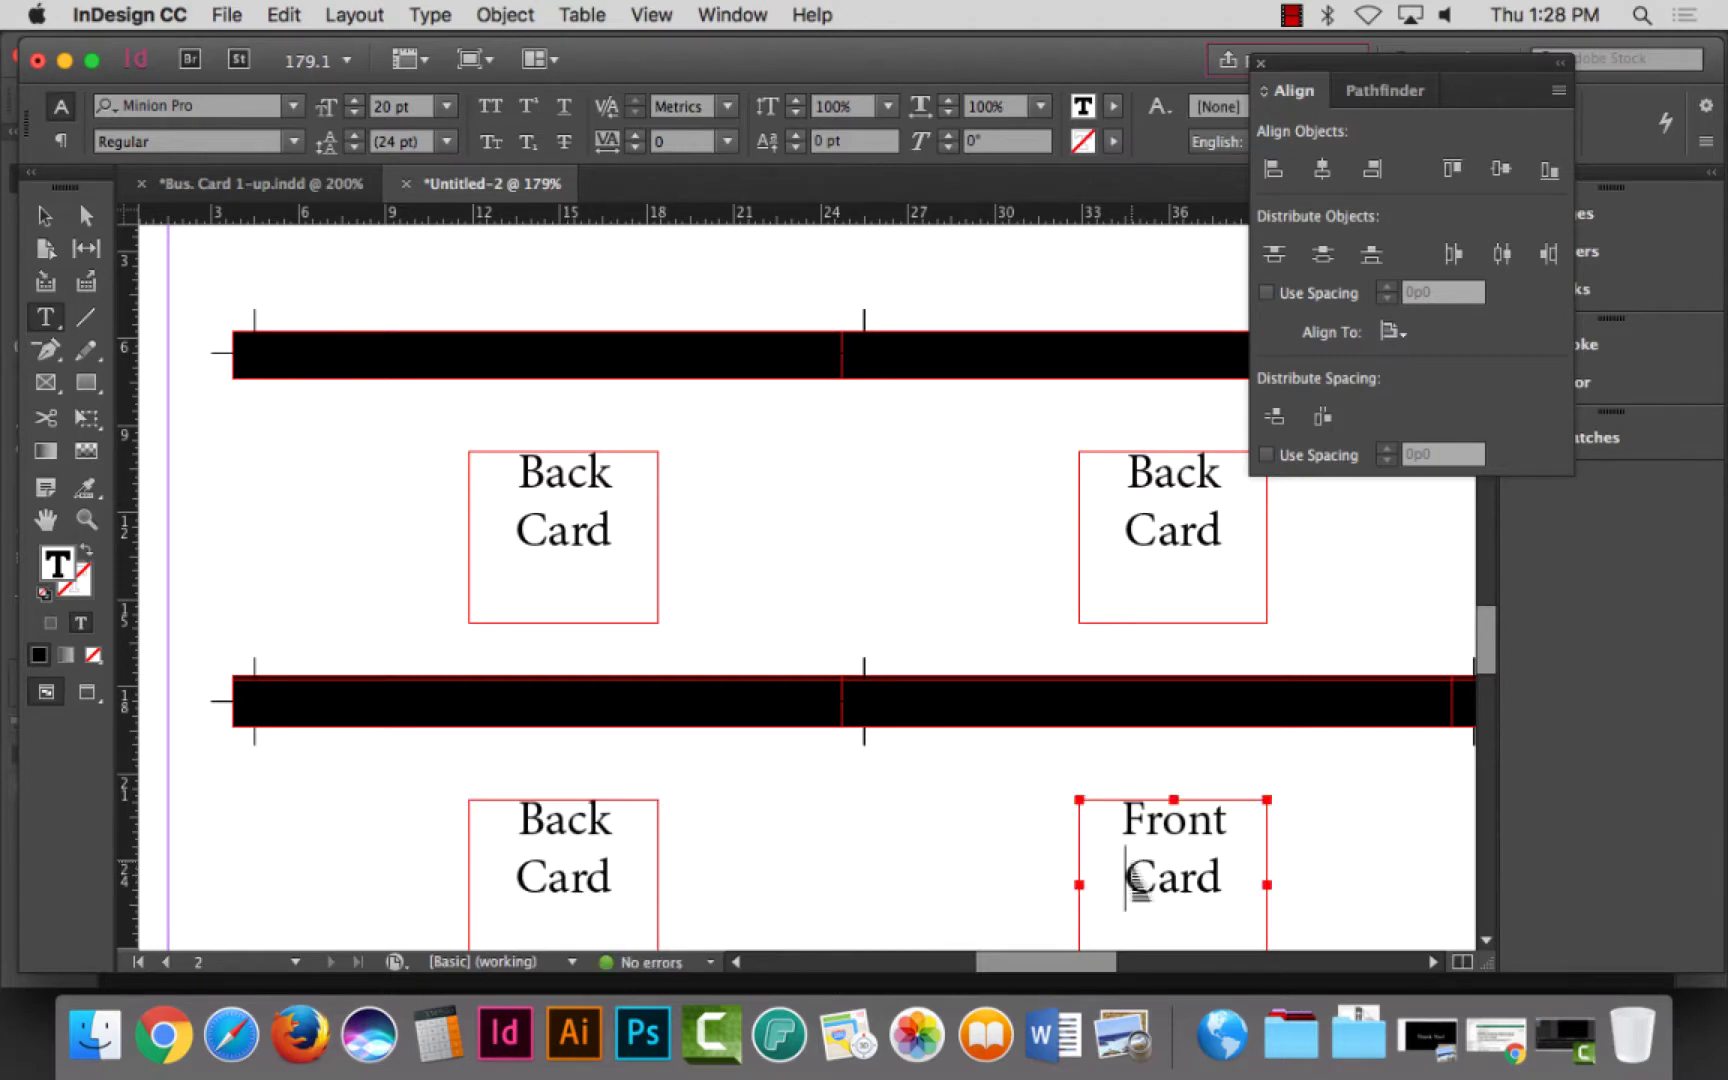
{"action": "key", "text": "super+a"}
{"action": "key", "text": "super+v"}
Step: Replace the text of the third card in the top two rows with the copied "Back Card" text
{"action": "scroll", "coordinate": [1000, 703], "scroll_direction": "right", "scroll_amount": 10}
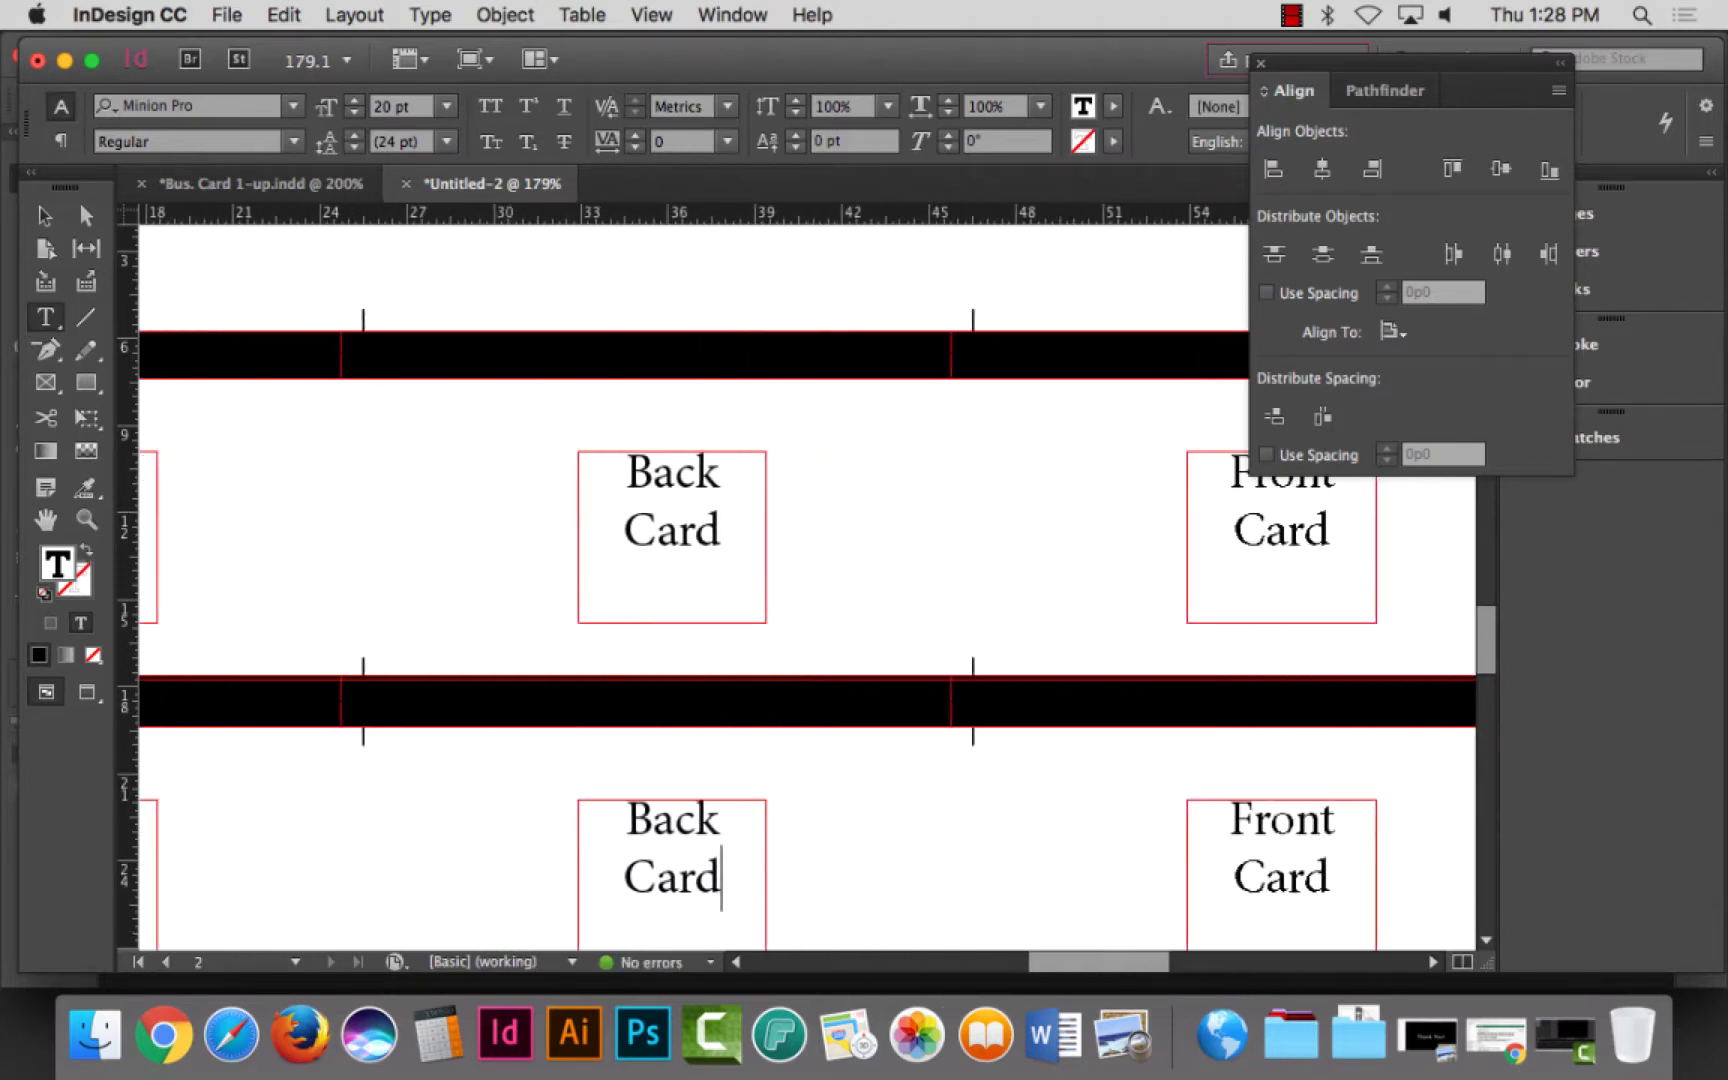
{"action": "left_click", "coordinate": [855, 510]}
{"action": "key", "text": "super+a"}
{"action": "key", "text": "super+v"}
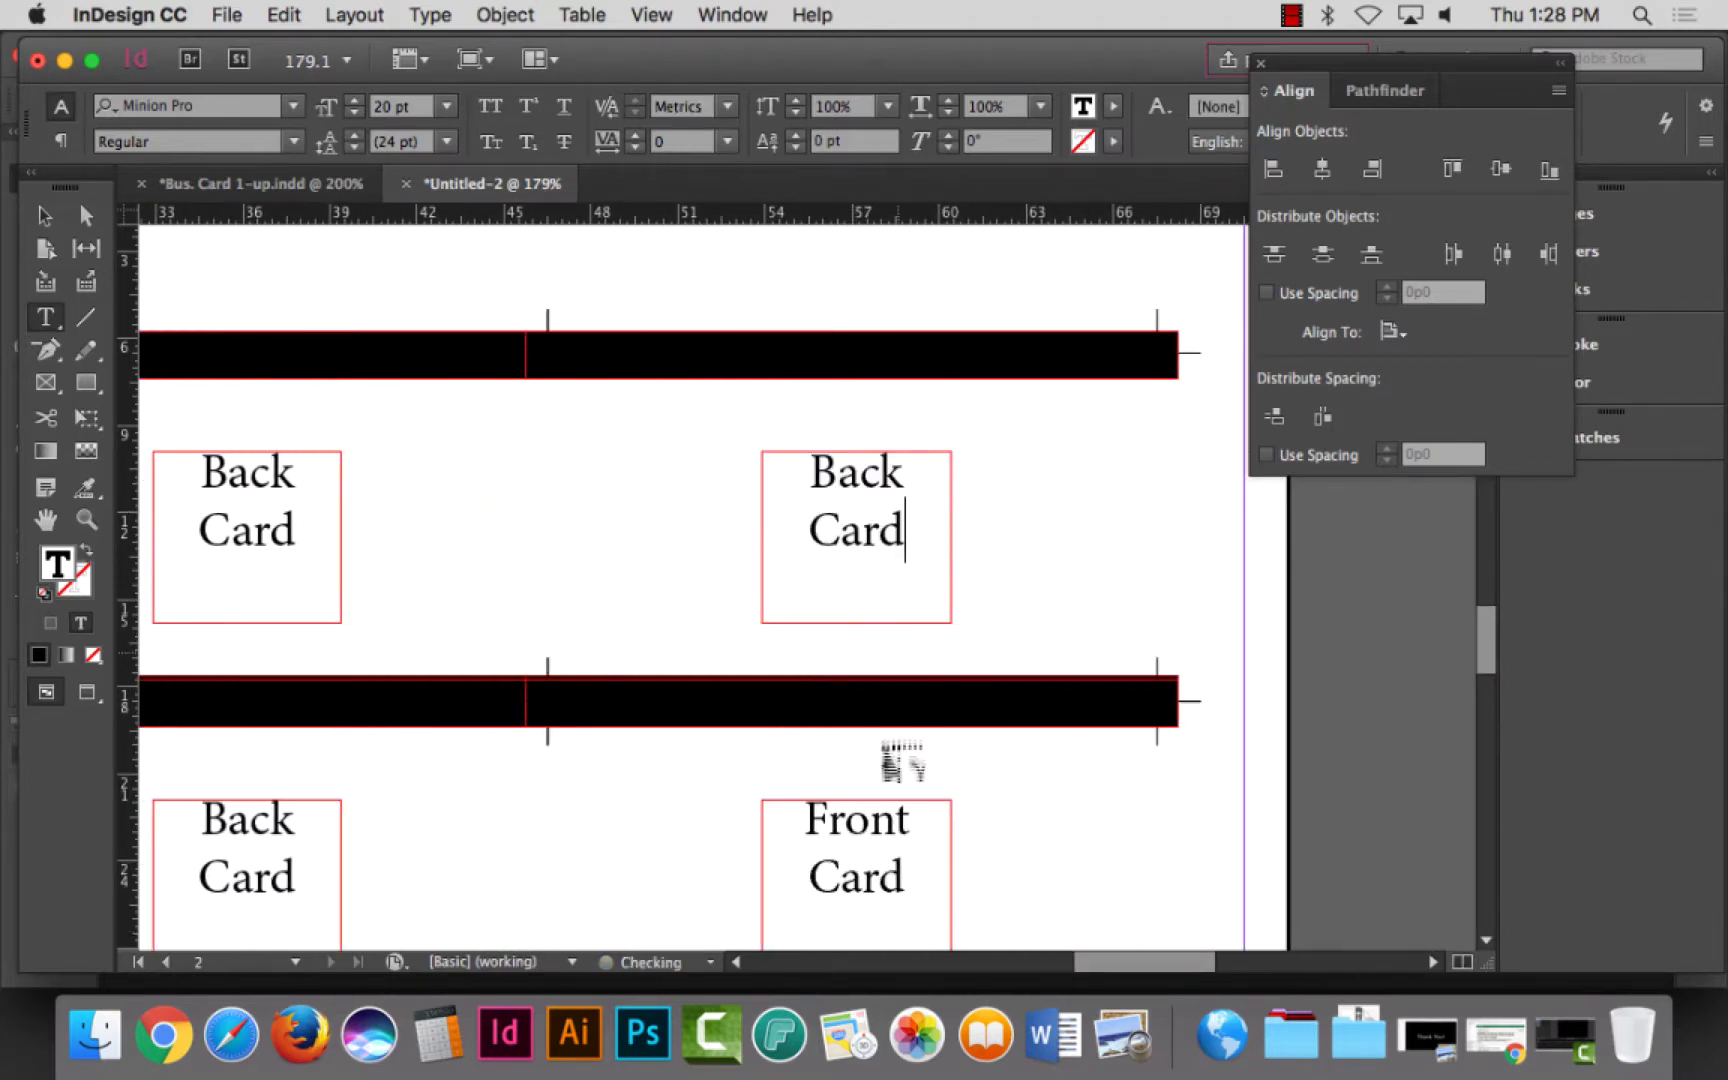
{"action": "left_click", "coordinate": [887, 835]}
{"action": "key", "text": "super+a"}
{"action": "key", "text": "super+v"}
Step: Replace the text of all three cards in the third black-barred row with "Back Card"
{"action": "scroll", "coordinate": [885, 832], "scroll_direction": "down", "scroll_amount": 5}
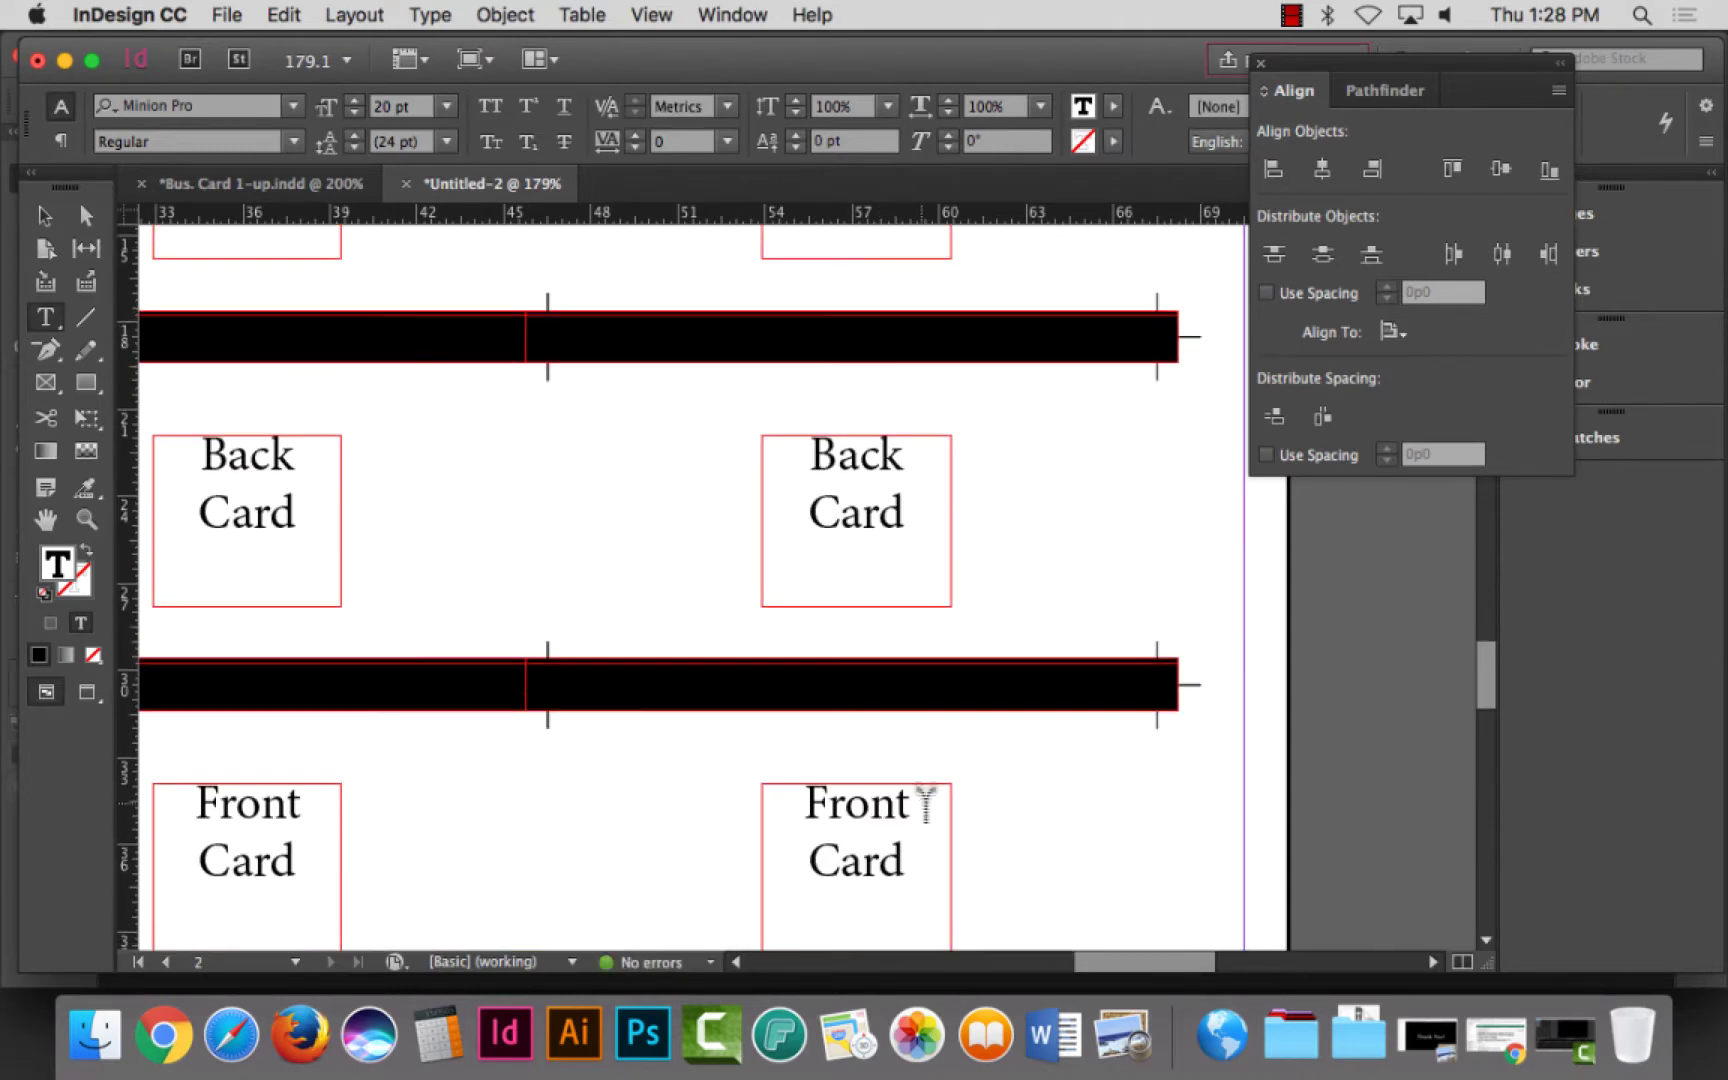
{"action": "left_click", "coordinate": [884, 830]}
{"action": "key", "text": "super+a"}
{"action": "key", "text": "super+v"}
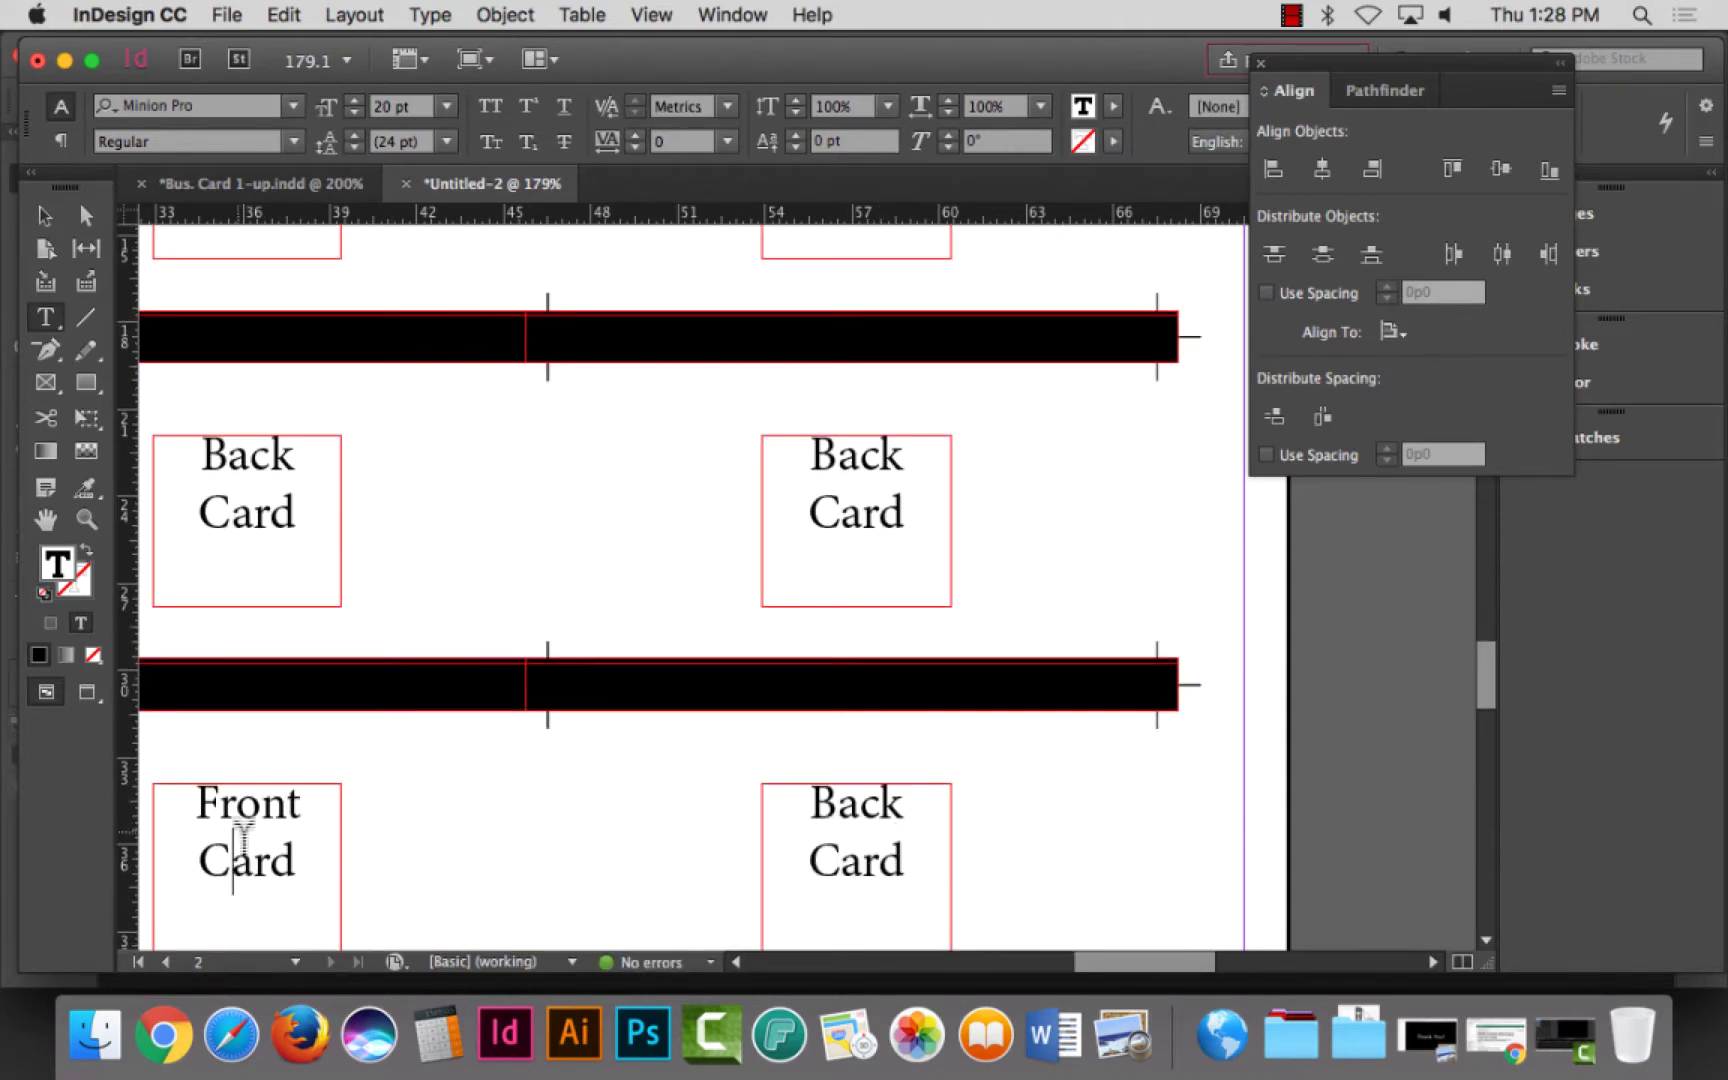
{"action": "left_click", "coordinate": [250, 840]}
{"action": "key", "text": "super+a"}
{"action": "key", "text": "super+v"}
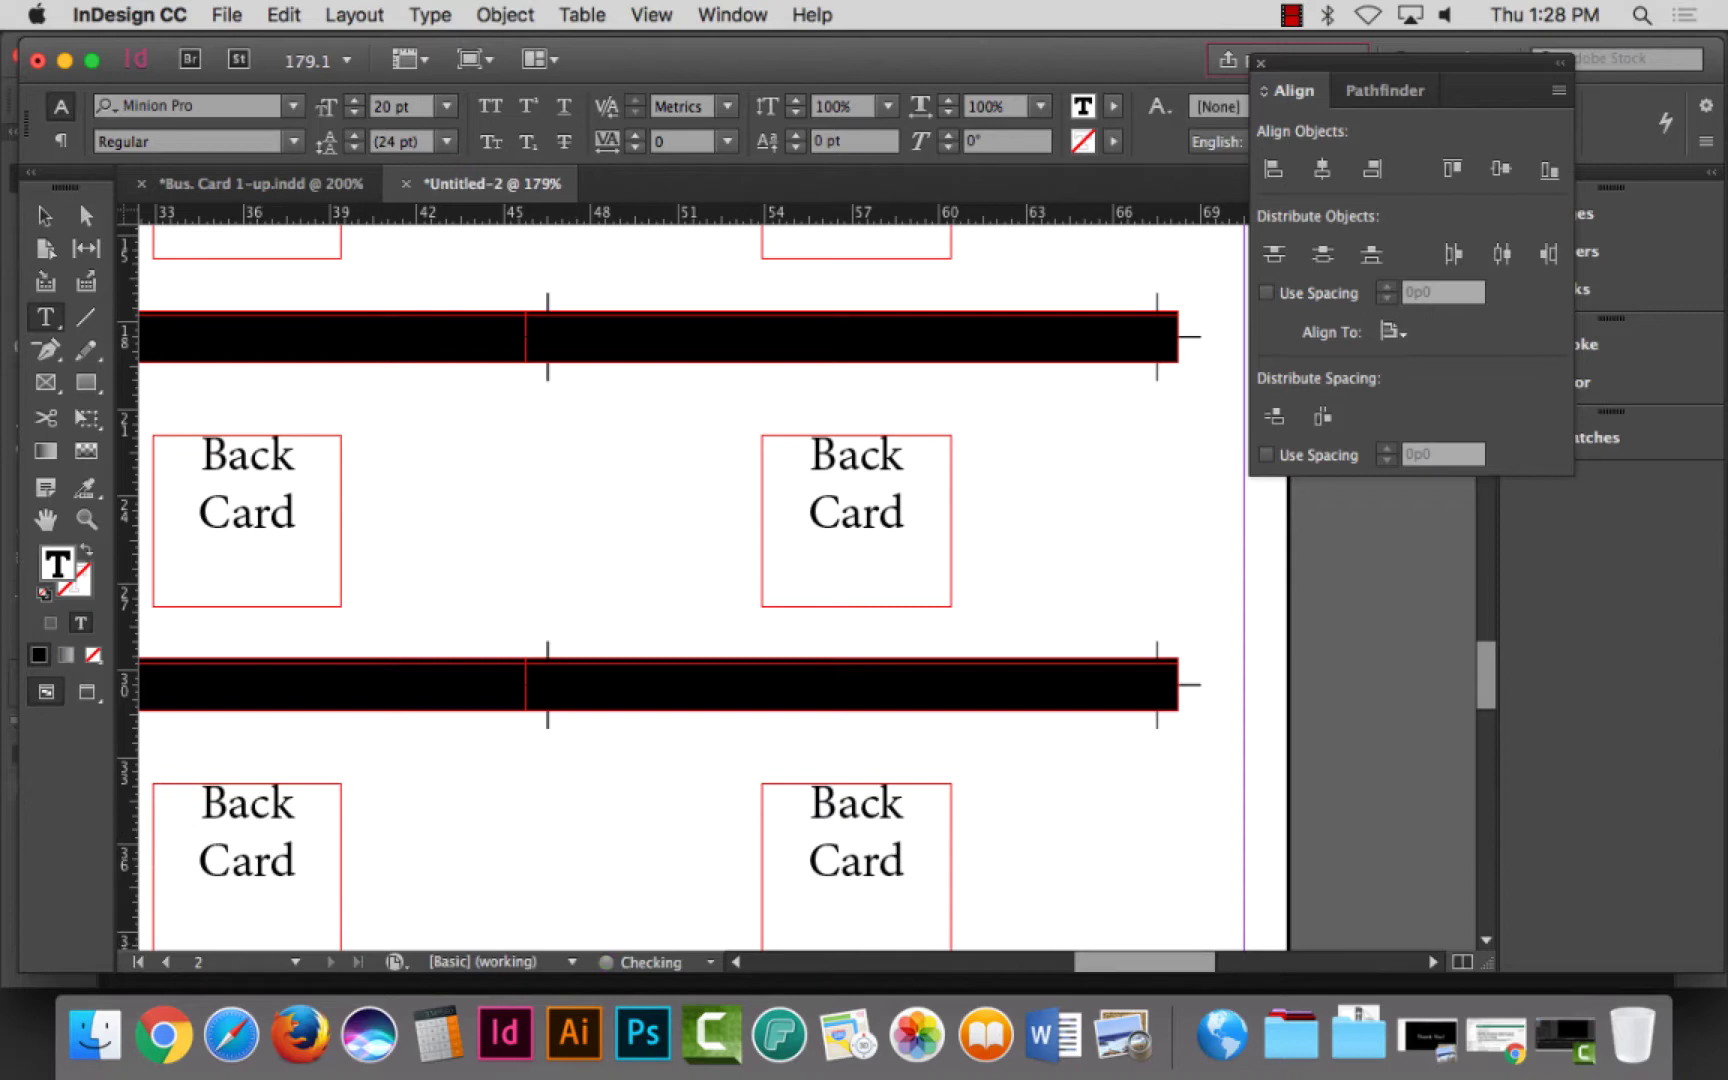
{"action": "scroll", "coordinate": [690, 580], "scroll_direction": "left", "scroll_amount": 5}
{"action": "scroll", "coordinate": [656, 841], "scroll_direction": "left", "scroll_amount": 3}
{"action": "left_click", "coordinate": [528, 822]}
{"action": "key", "text": "super+a"}
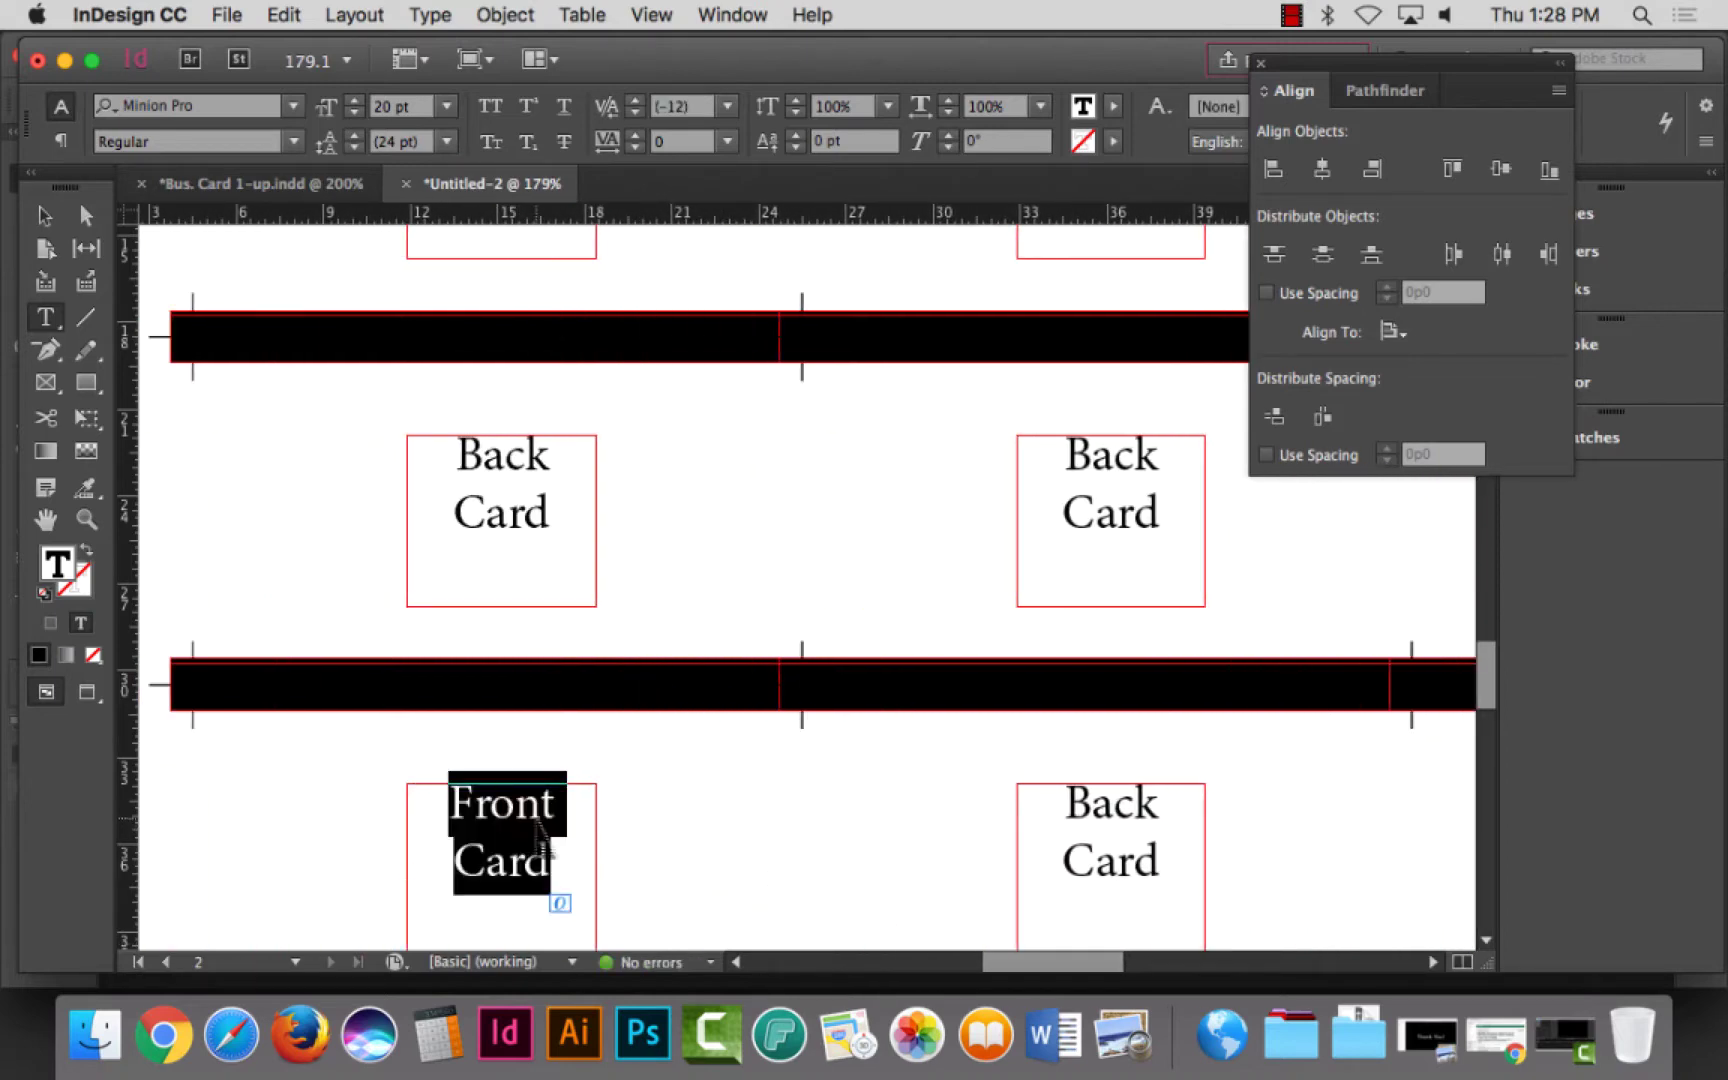
{"action": "key", "text": "super+v"}
Step: Replace the text of all three cards in the fourth black-barred row with "Back Card"
{"action": "scroll", "coordinate": [718, 835], "scroll_direction": "down", "scroll_amount": 5}
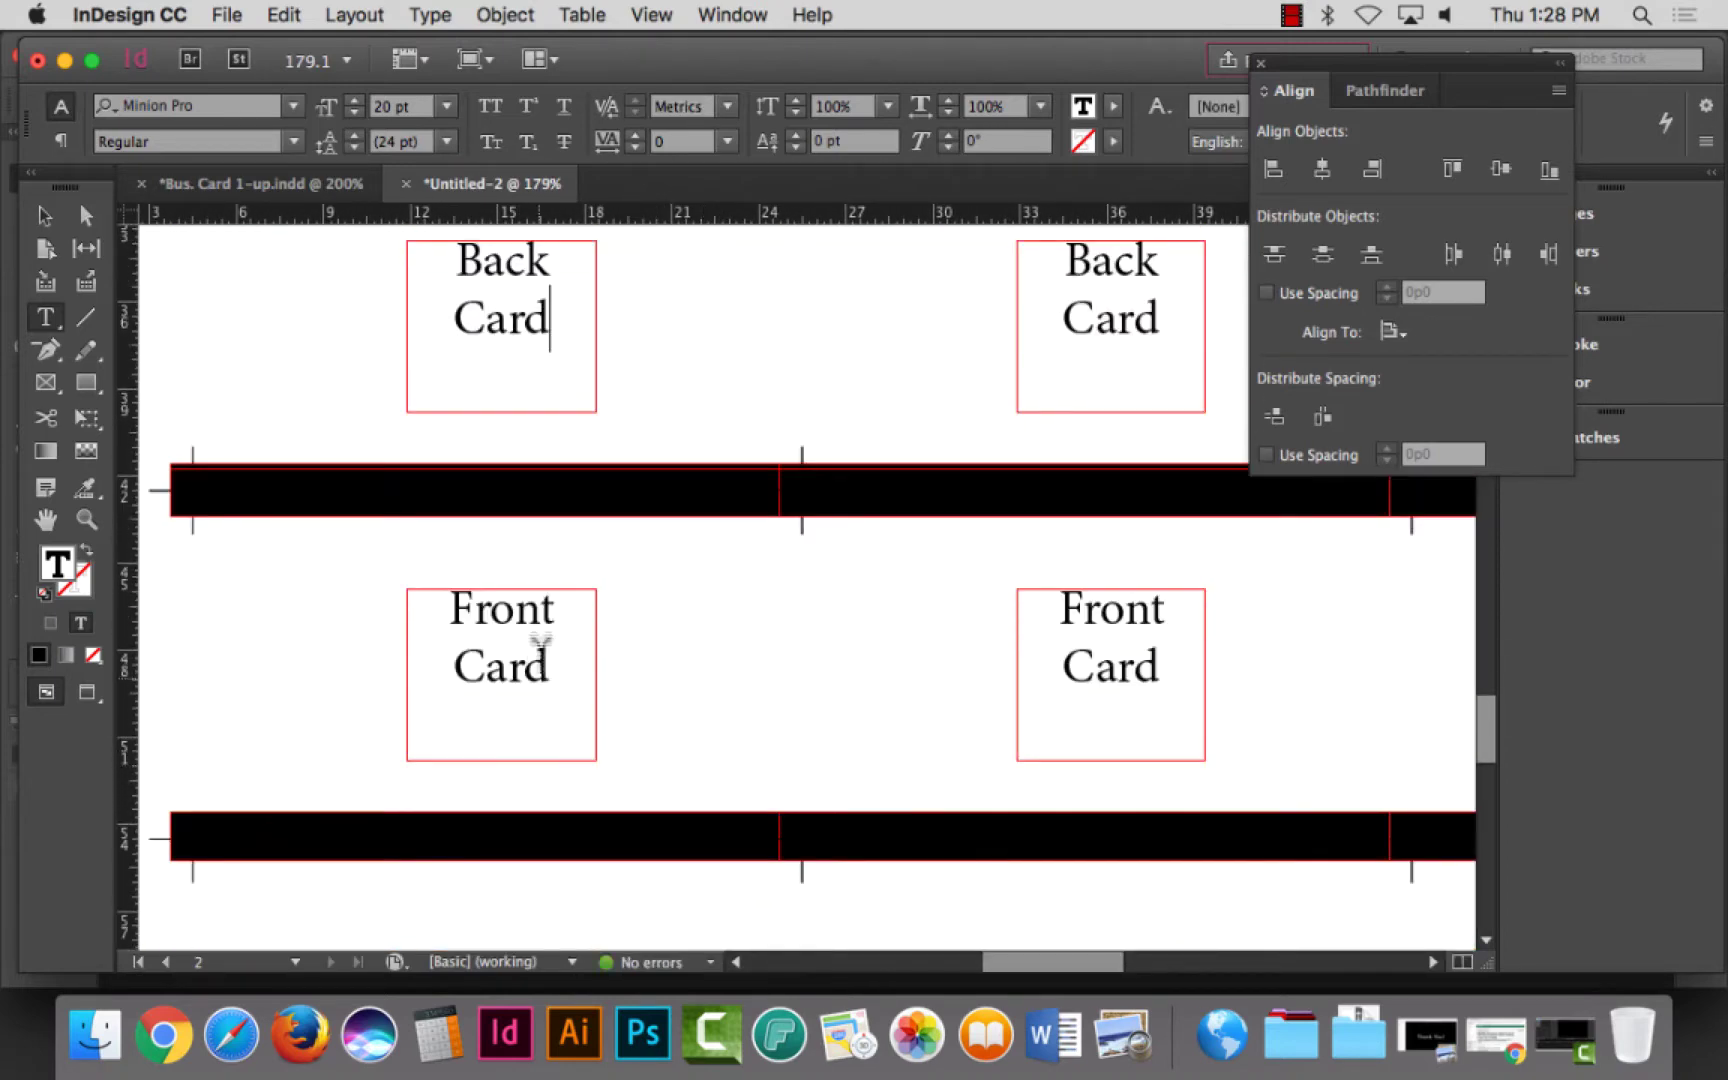
{"action": "left_click", "coordinate": [540, 640]}
{"action": "key", "text": "super+a"}
{"action": "type", "text": "Back Card"}
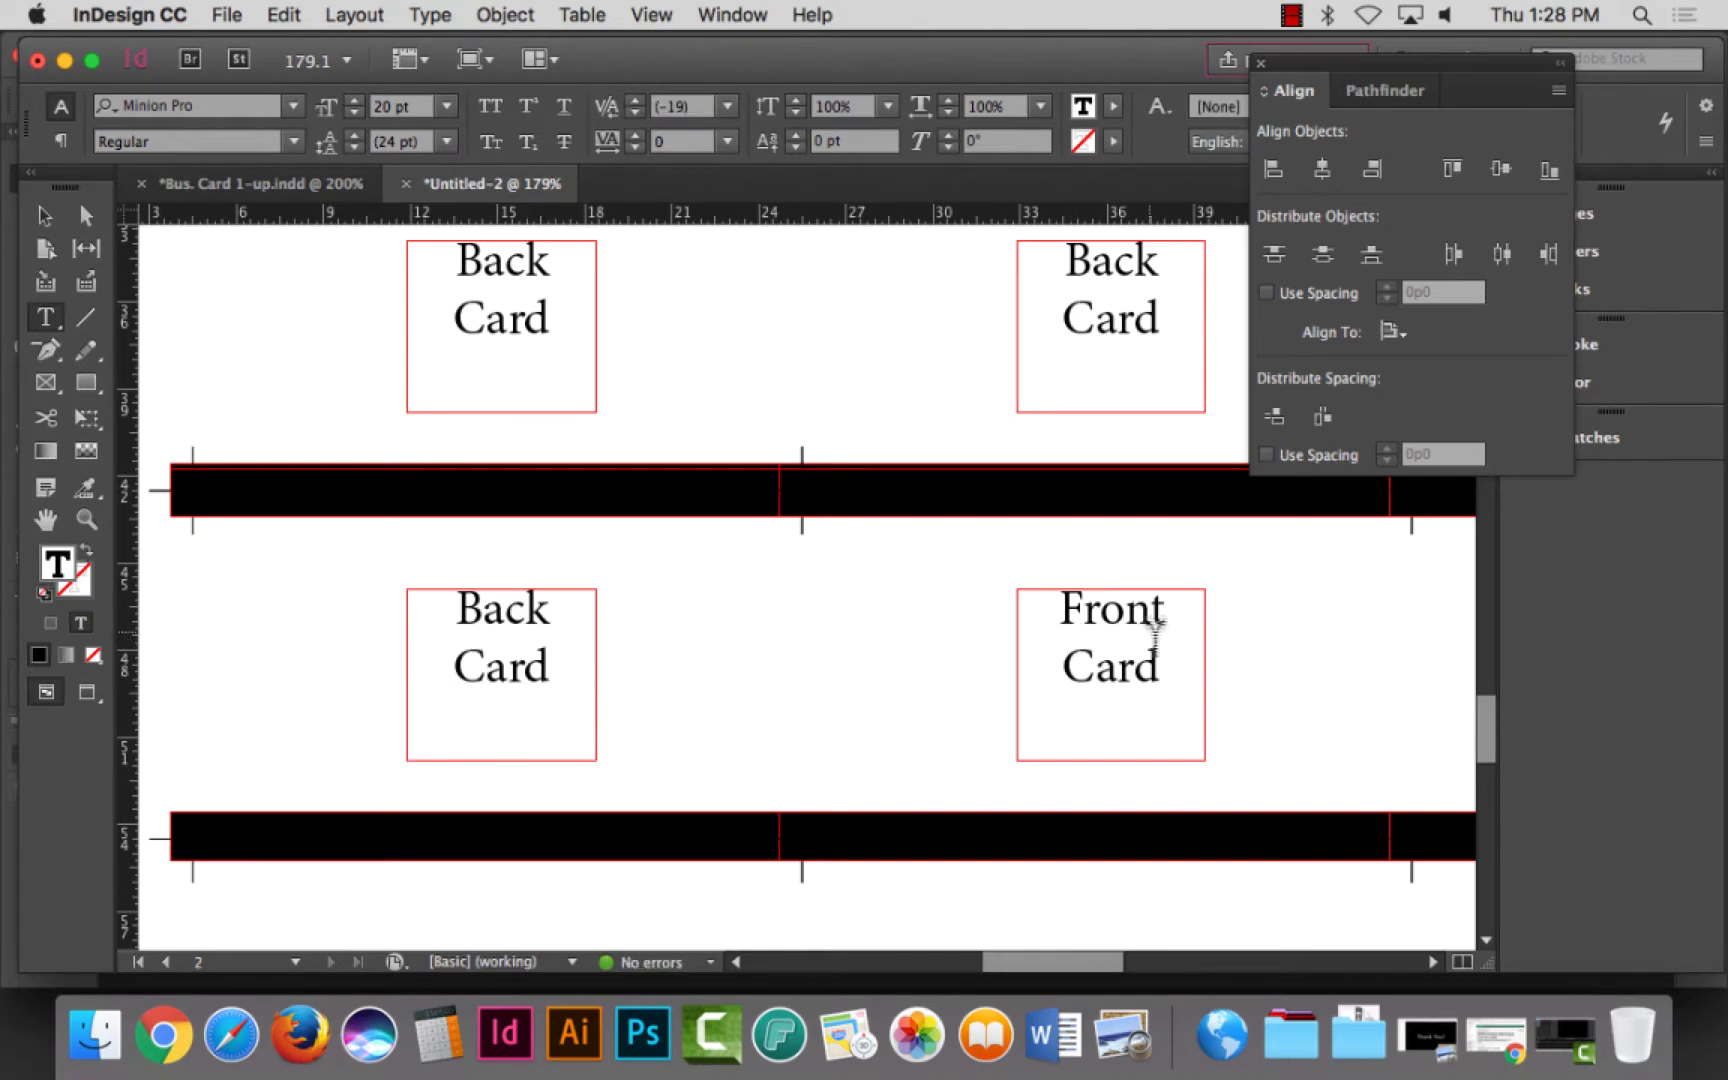
{"action": "left_click", "coordinate": [1146, 617]}
{"action": "key", "text": "super+a"}
{"action": "type", "text": "Back Card"}
{"action": "scroll", "coordinate": [893, 695], "scroll_direction": "right", "scroll_amount": 5}
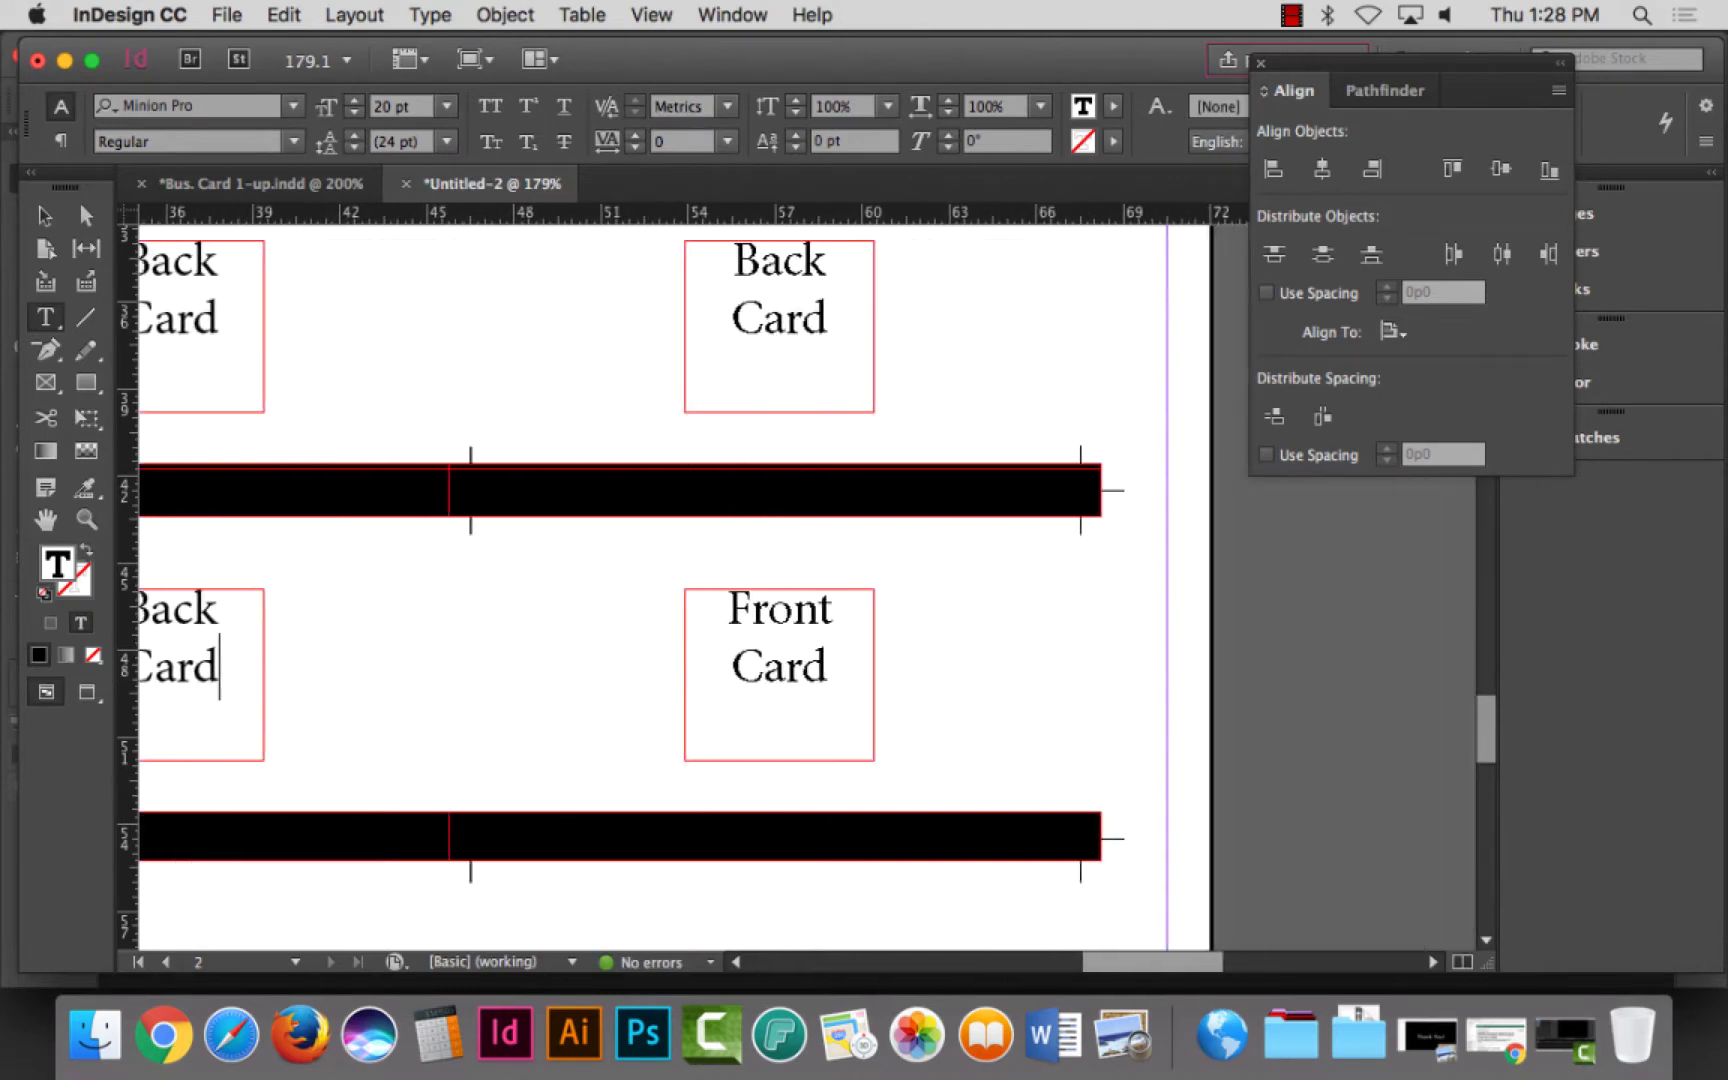
{"action": "left_click", "coordinate": [893, 695]}
{"action": "key", "text": "super+a"}
{"action": "type", "text": "Back Card"}
Step: Replace the text of the third and second cards in the first gradient-barred row with "Back Card"
{"action": "scroll", "coordinate": [903, 705], "scroll_direction": "down", "scroll_amount": 4}
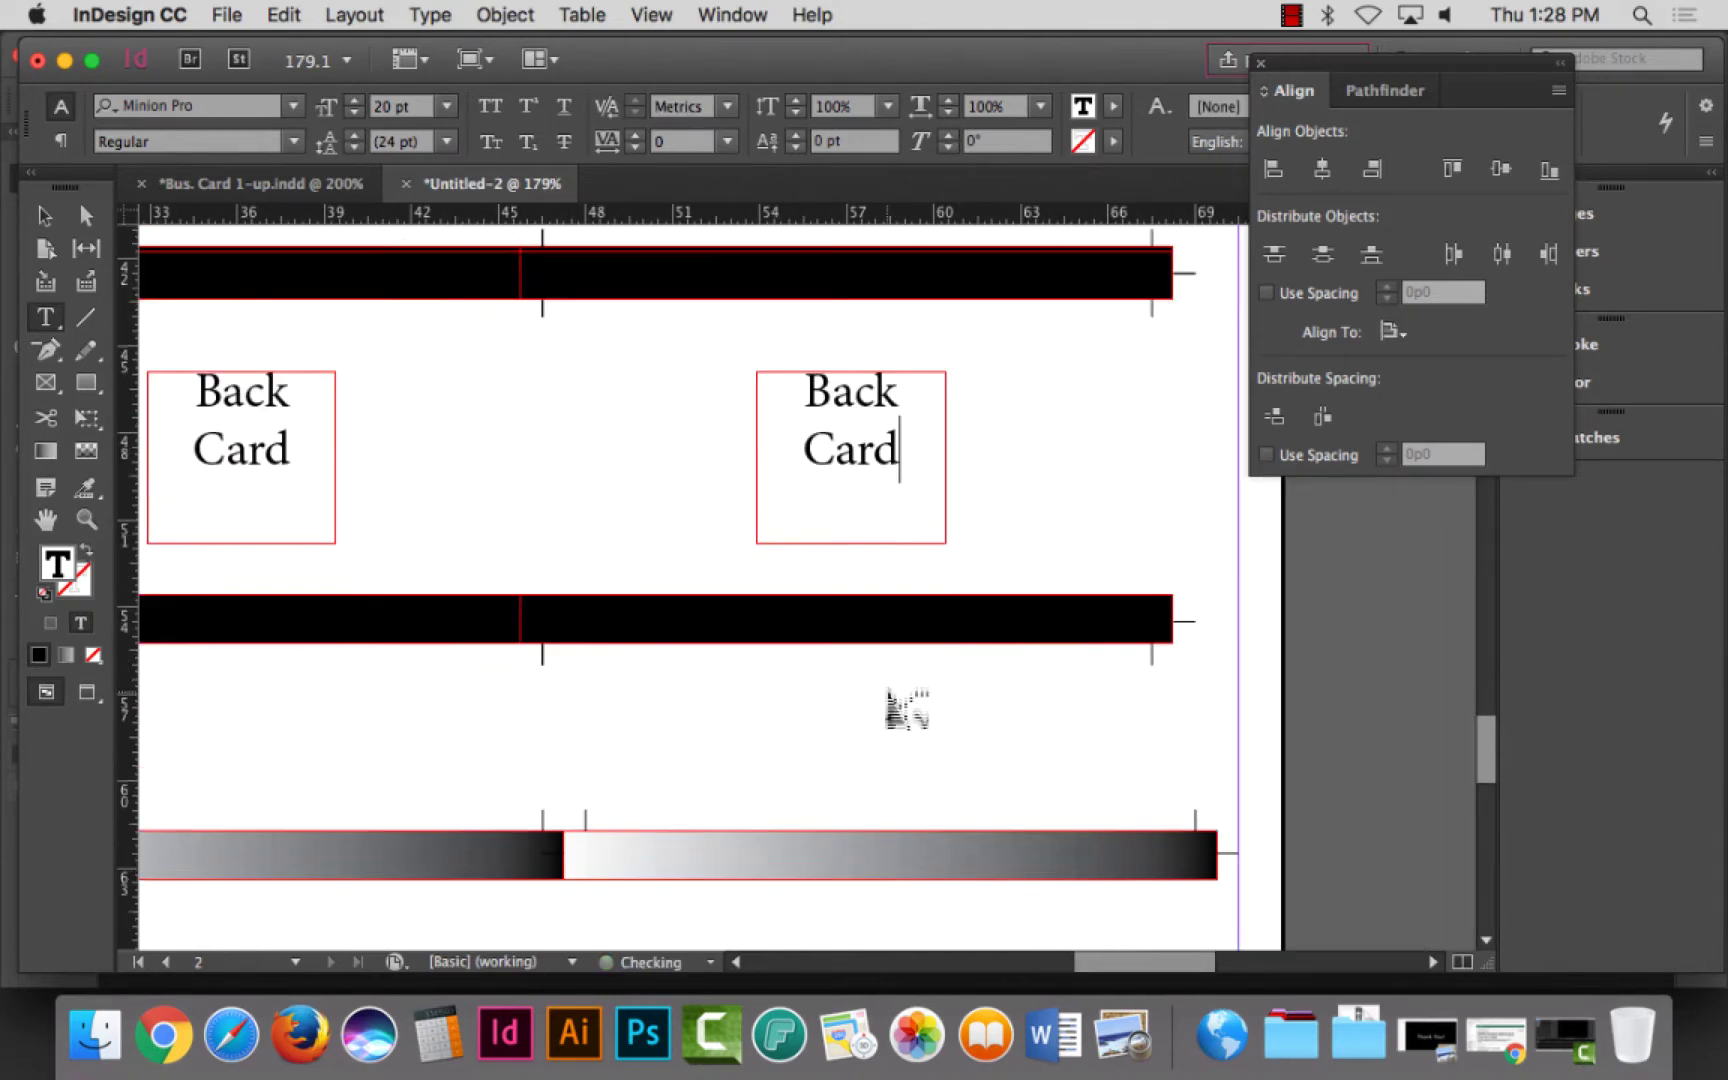
{"action": "scroll", "coordinate": [908, 700], "scroll_direction": "down", "scroll_amount": 4}
{"action": "left_click", "coordinate": [899, 600]}
{"action": "key", "text": "super+a"}
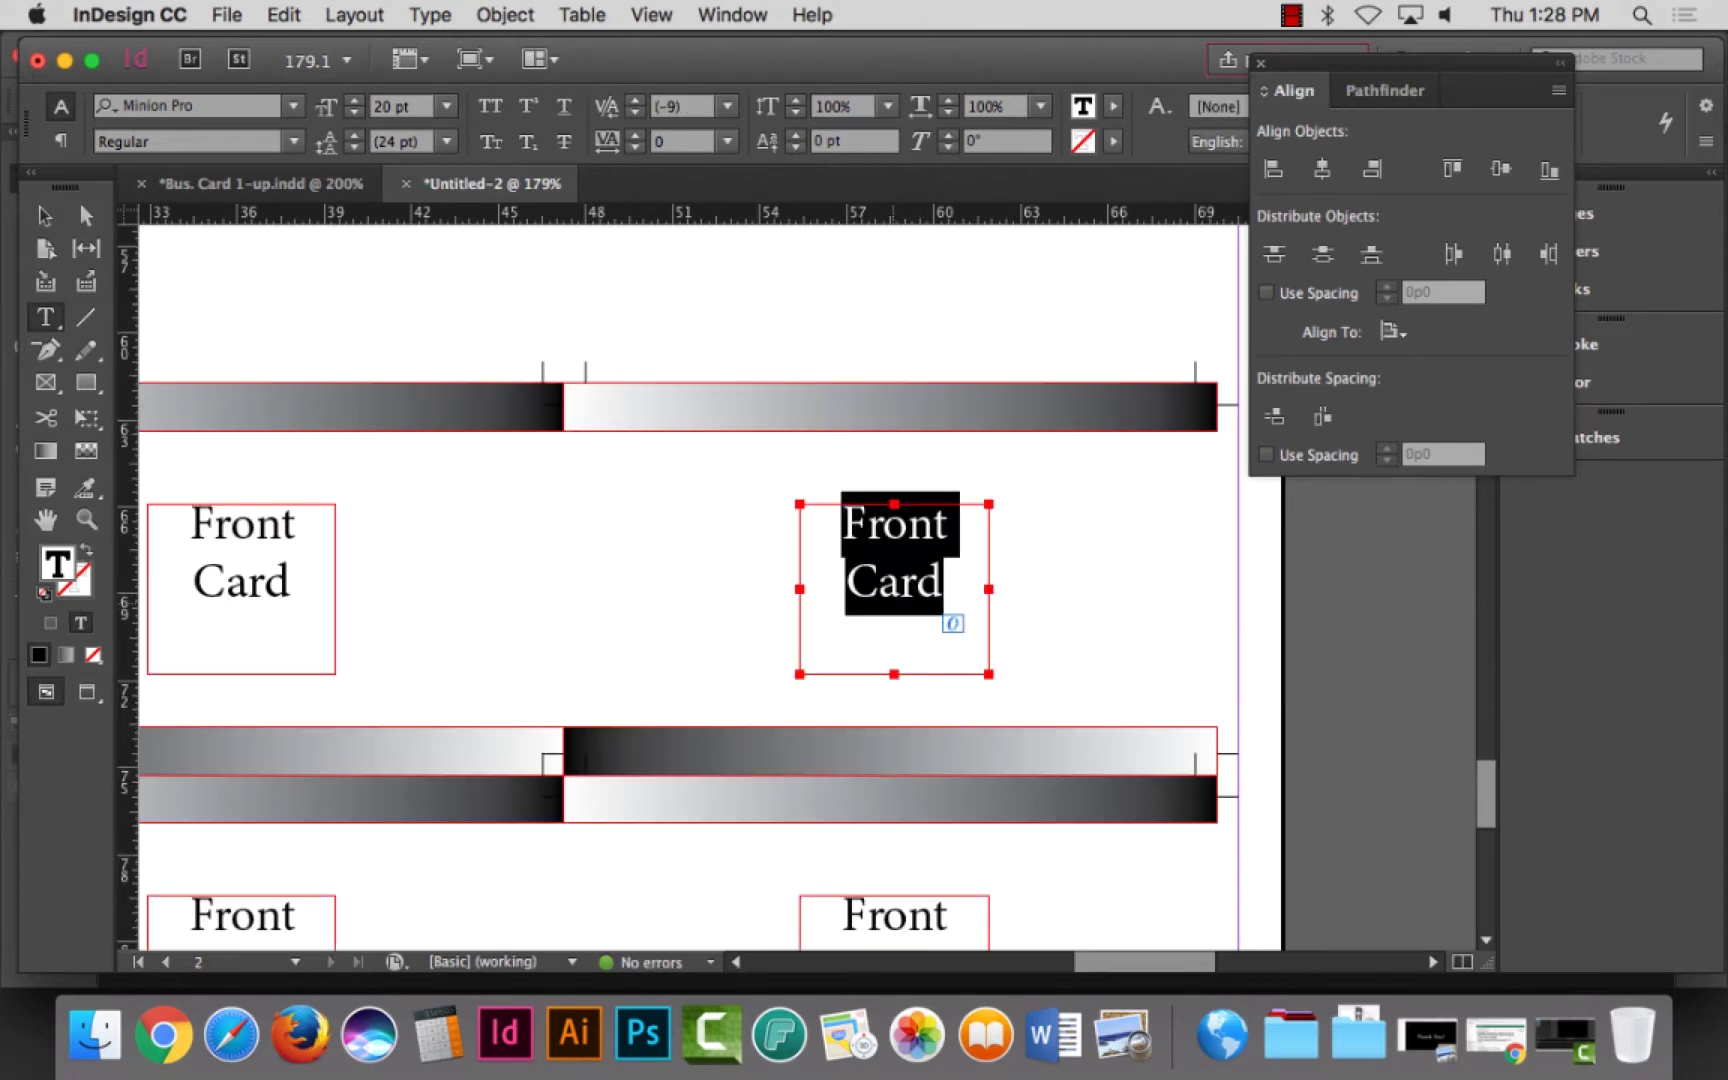
{"action": "type", "text": "Back Card"}
{"action": "left_click", "coordinate": [239, 582]}
{"action": "key", "text": "super+a"}
{"action": "type", "text": "Back Card"}
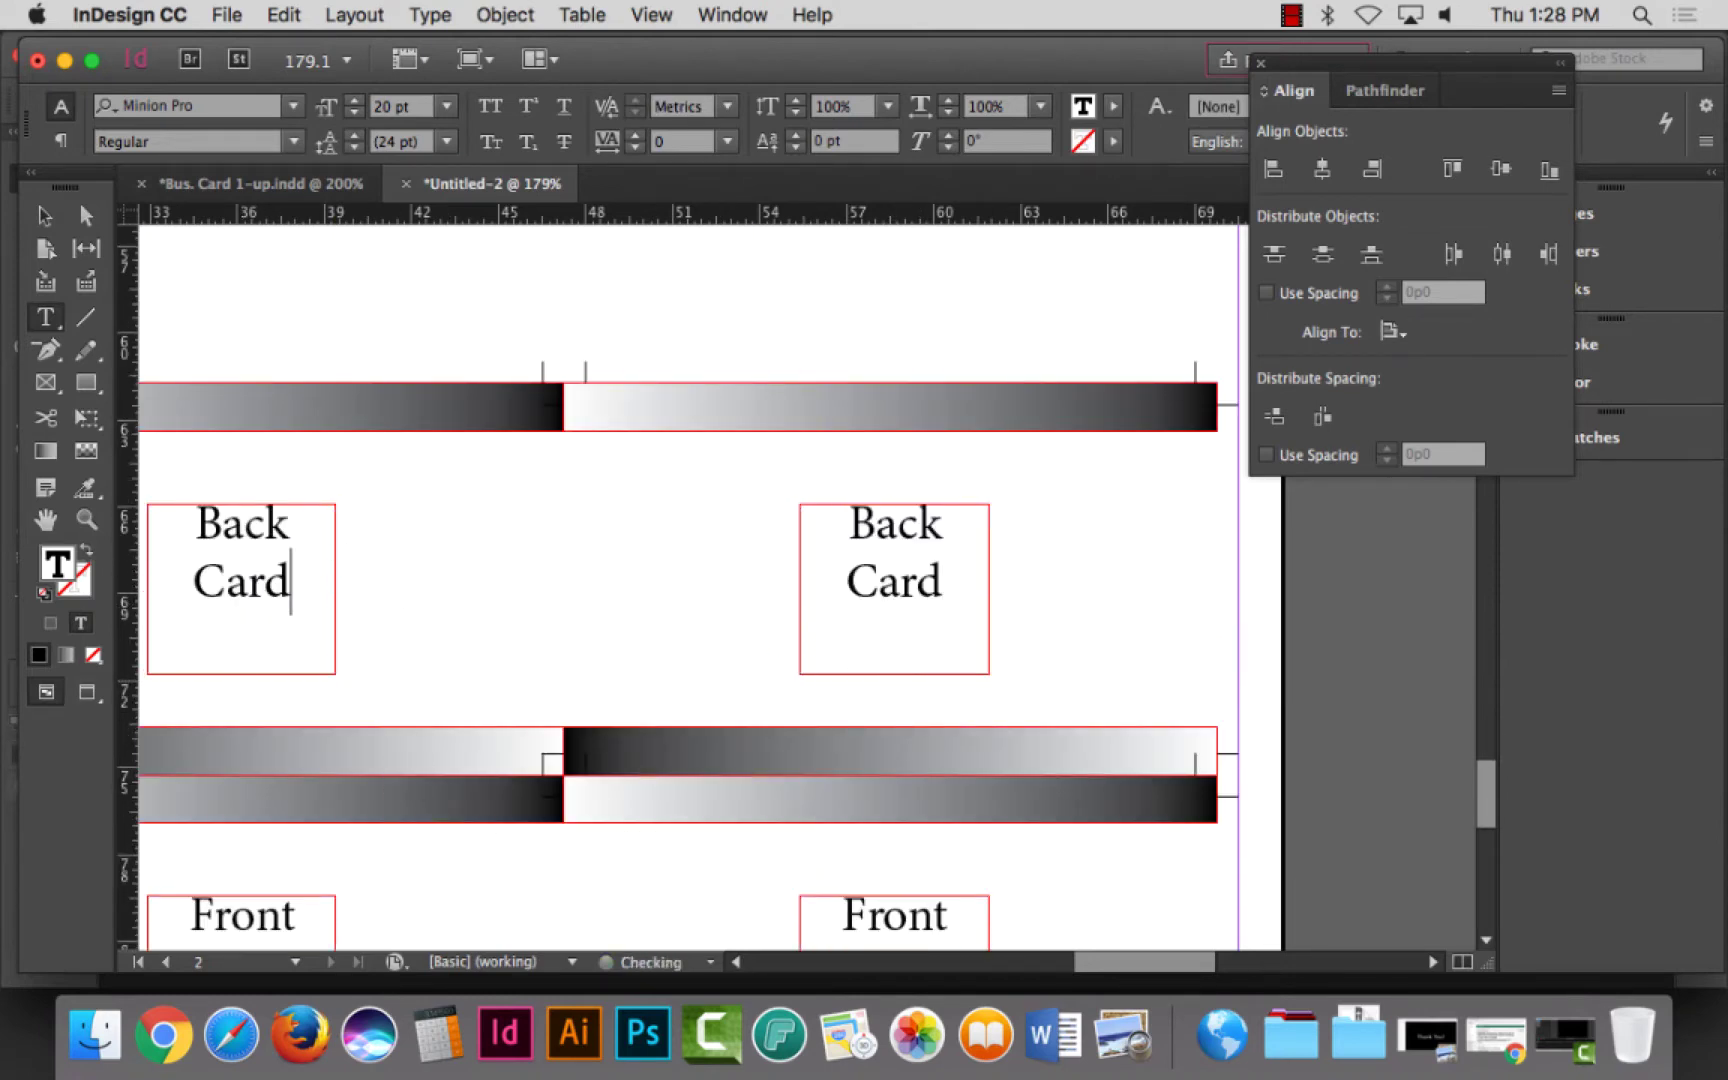
Step: Replace the text of the third and second cards in the second gradient-barred row with "Back Card"
{"action": "left_click", "coordinate": [938, 916]}
{"action": "key", "text": "super+a"}
{"action": "type", "text": "Back Card"}
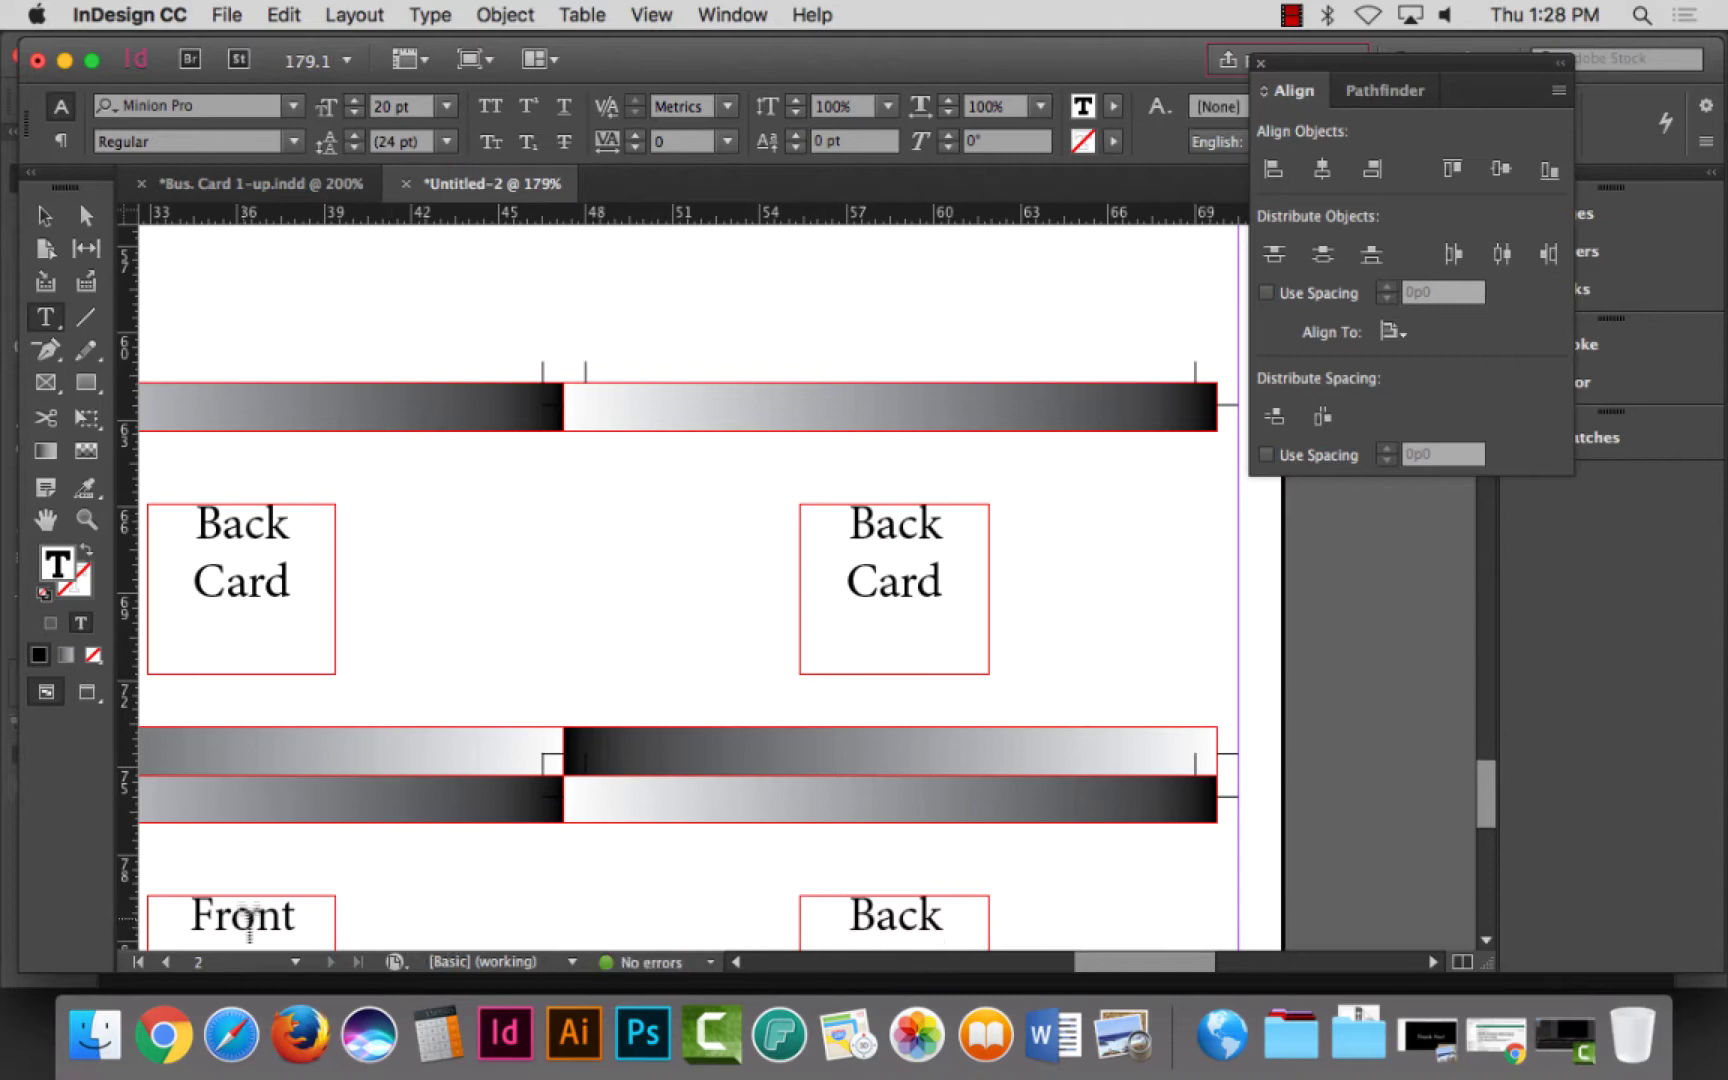
{"action": "left_click", "coordinate": [259, 930]}
{"action": "key", "text": "super+a"}
{"action": "type", "text": "Back Card"}
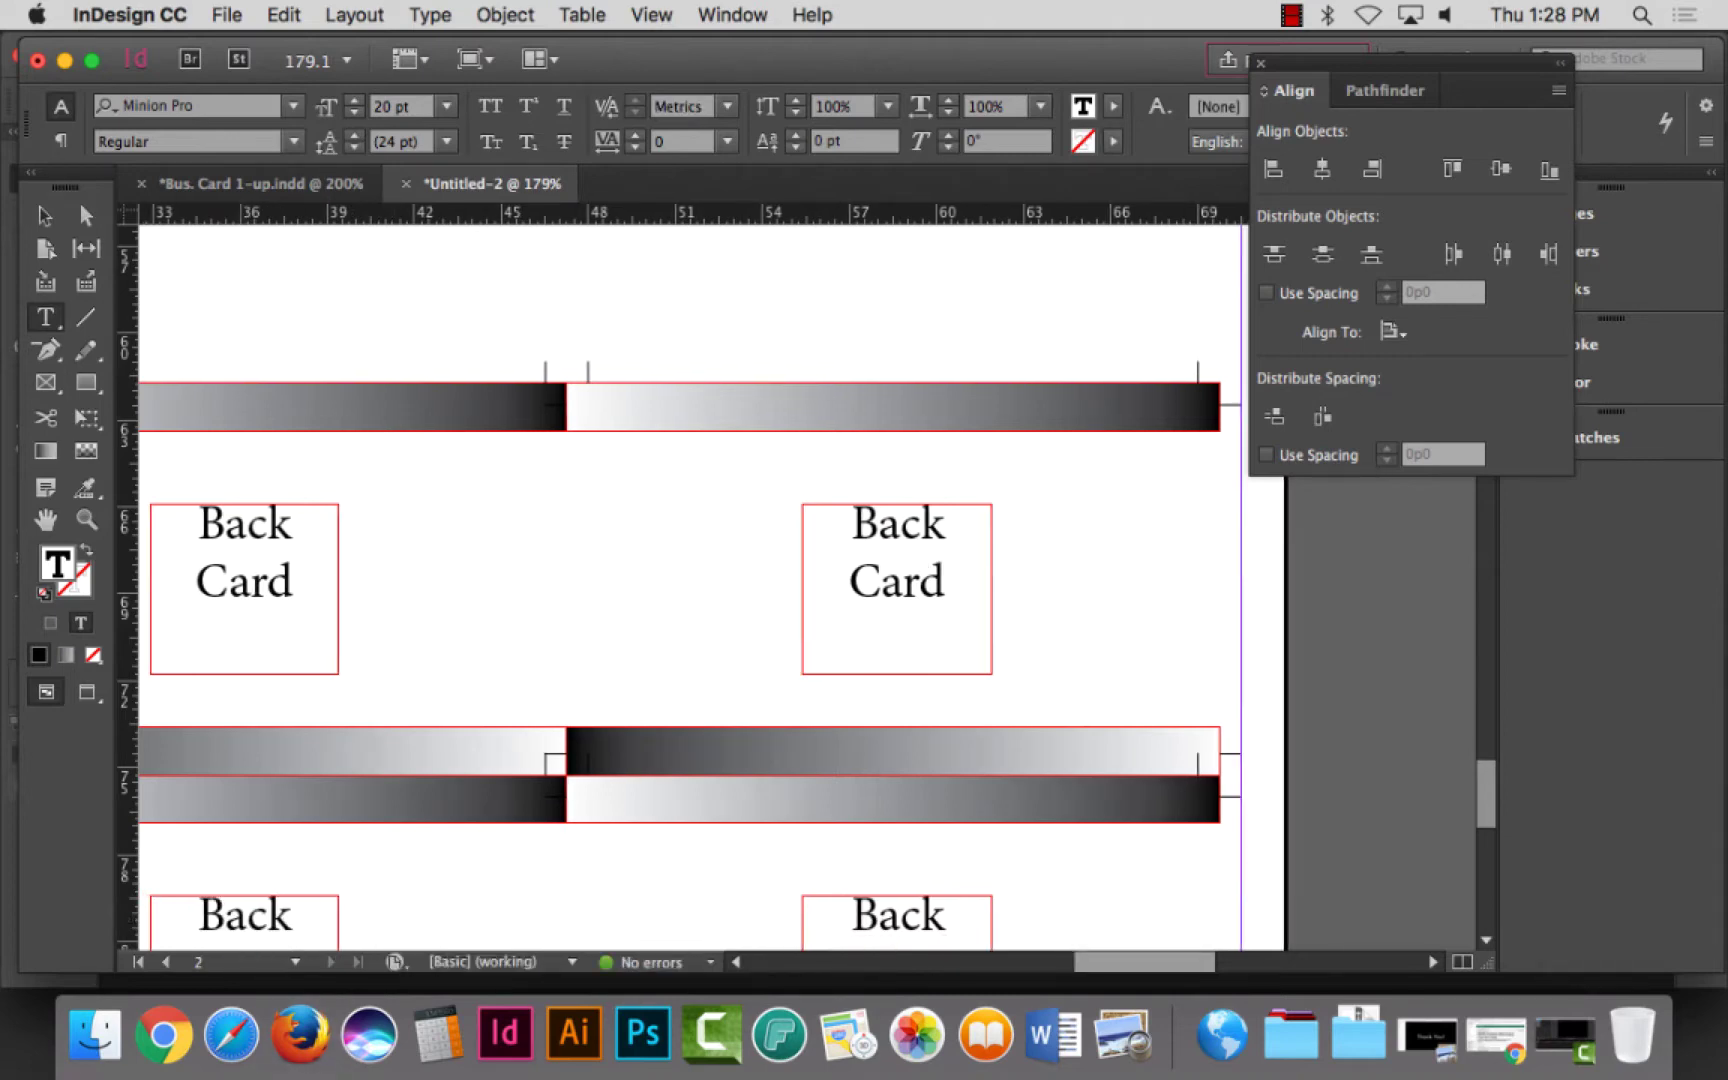
Step: Replace the text of the first card in the first and second gradient-barred rows with "Back Card"
{"action": "scroll", "coordinate": [705, 533], "scroll_direction": "left", "scroll_amount": 6}
{"action": "scroll", "coordinate": [705, 533], "scroll_direction": "left", "scroll_amount": 8}
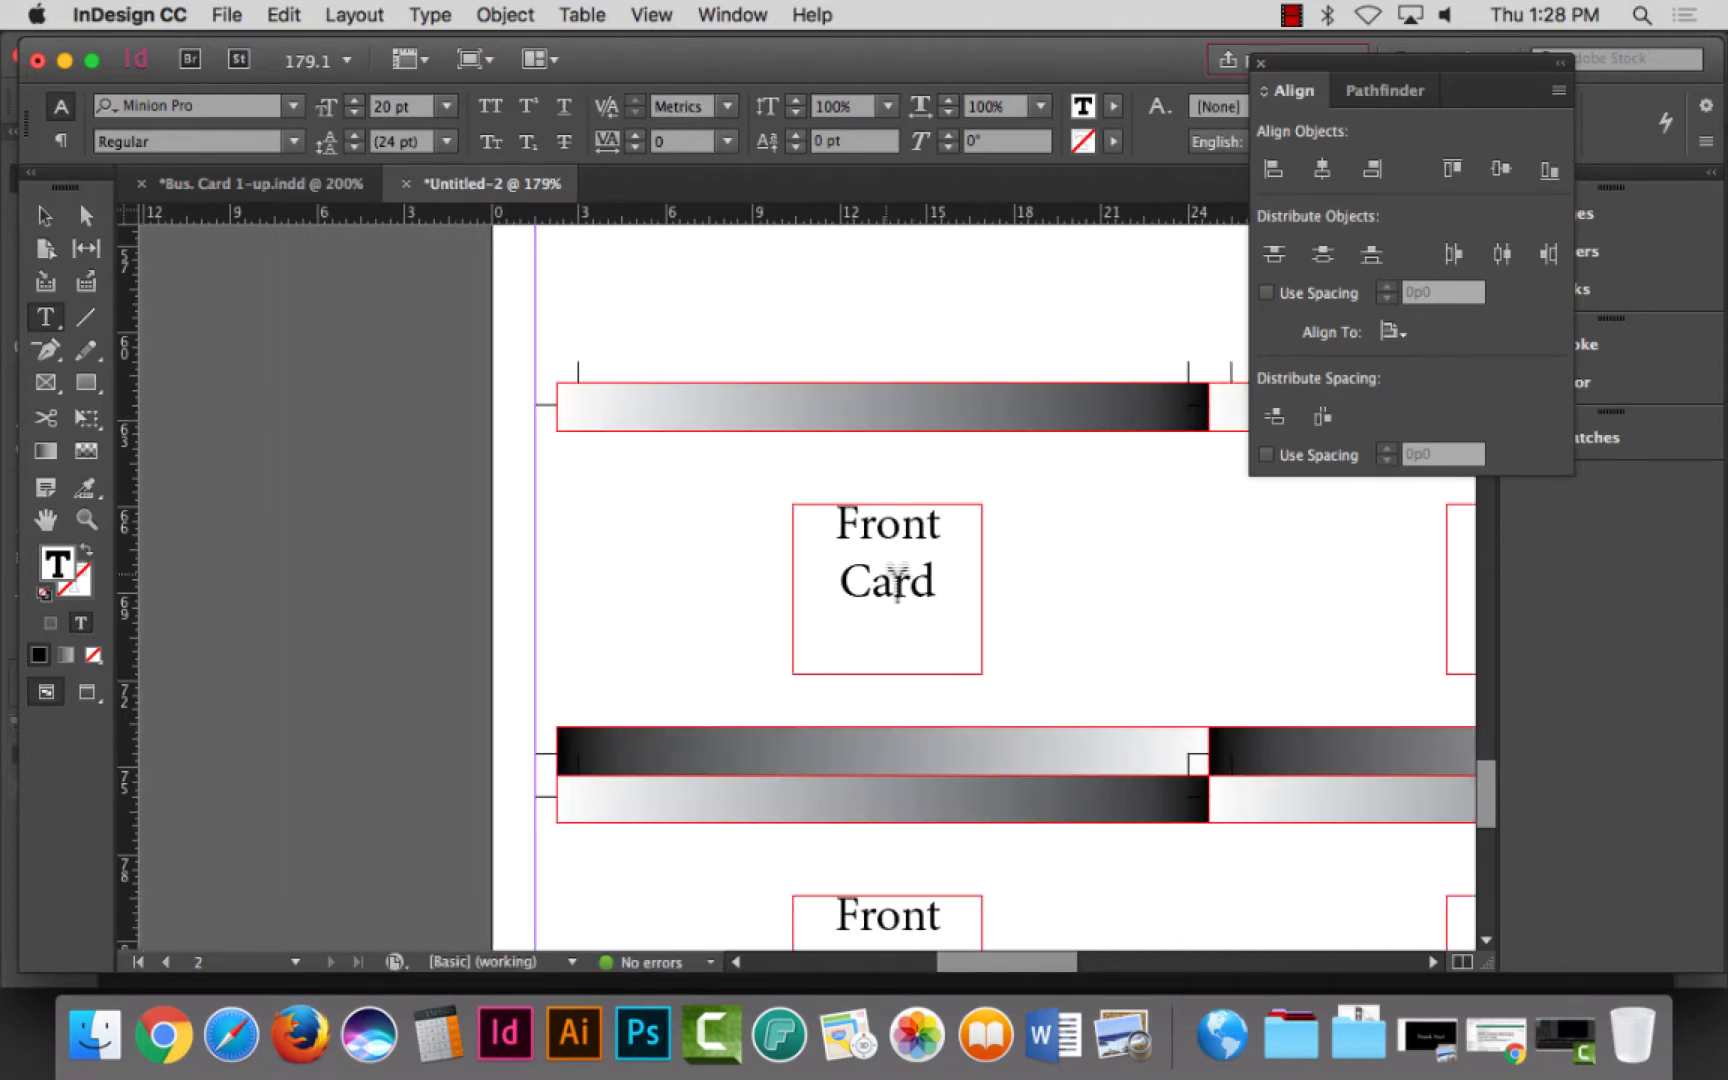
{"action": "left_click", "coordinate": [893, 580]}
{"action": "key", "text": "super+a"}
{"action": "type", "text": "Back Card"}
{"action": "scroll", "coordinate": [912, 700], "scroll_direction": "down", "scroll_amount": 5}
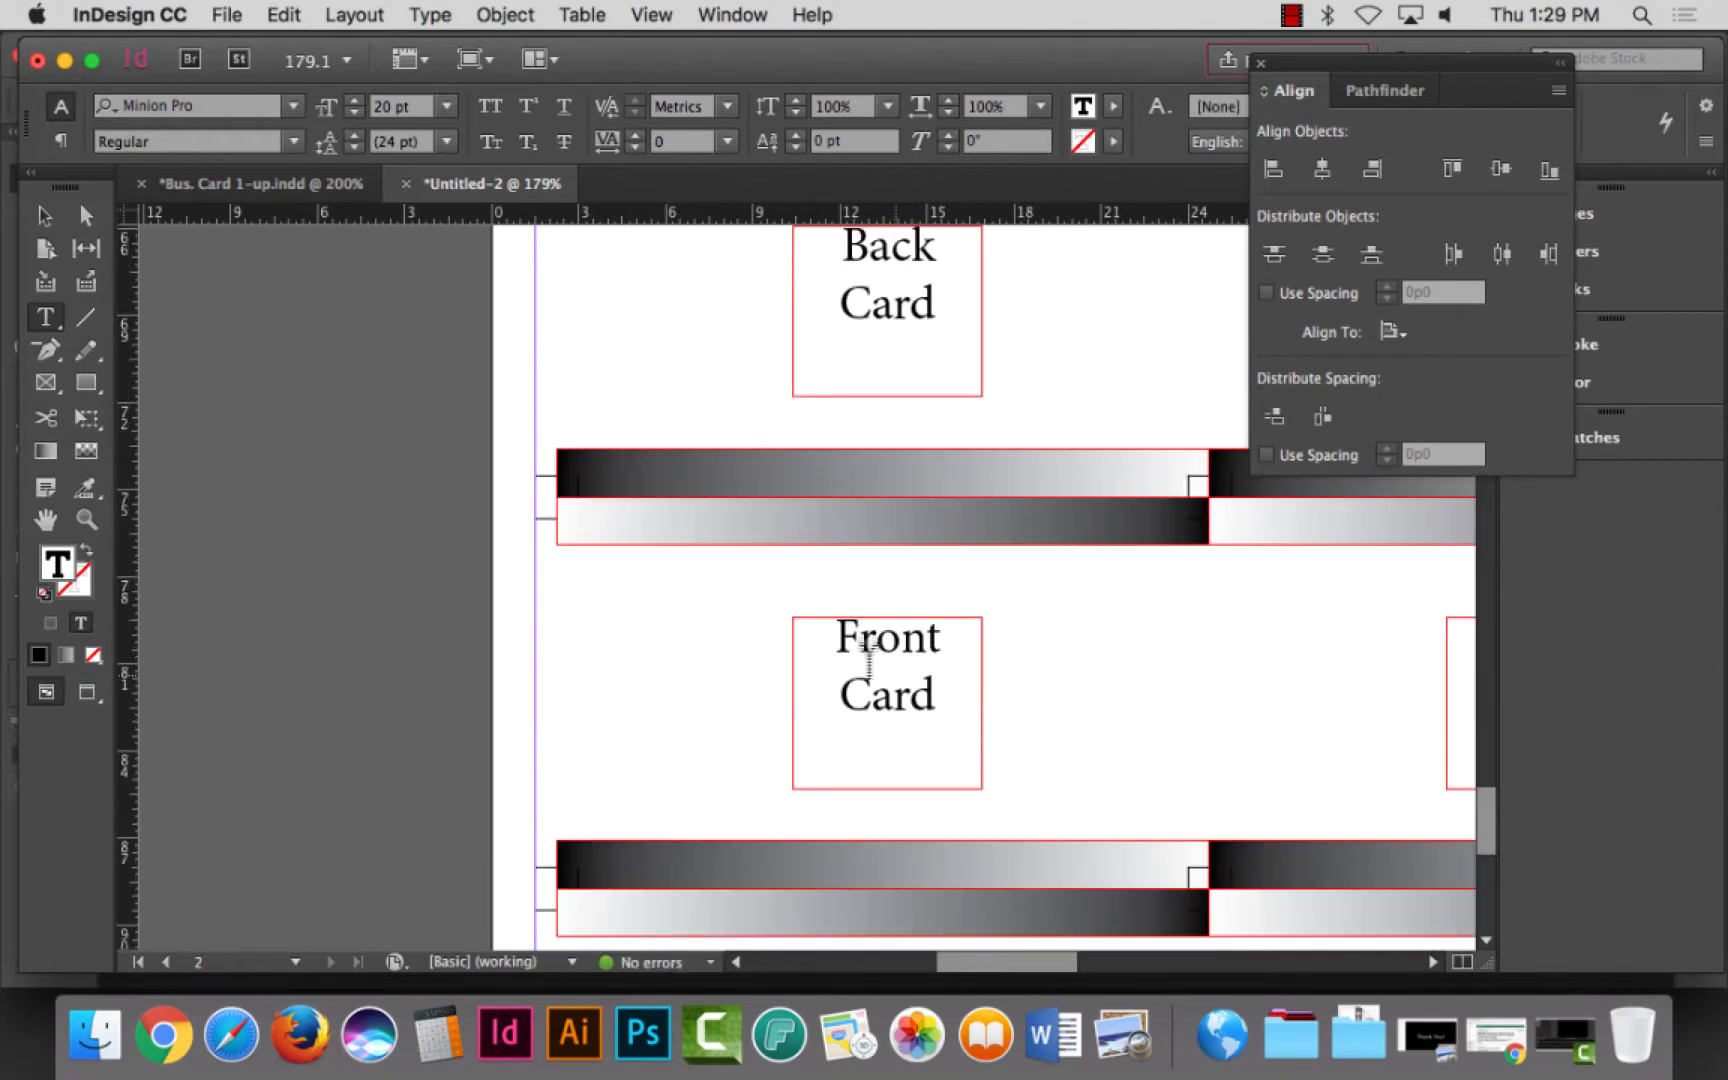
{"action": "left_click", "coordinate": [860, 636]}
{"action": "key", "text": "super+a"}
{"action": "type", "text": "Back Card"}
Step: Replace the text of all three cards in the third gradient-barred row with "Back Card"
{"action": "scroll", "coordinate": [976, 752], "scroll_direction": "down", "scroll_amount": 1}
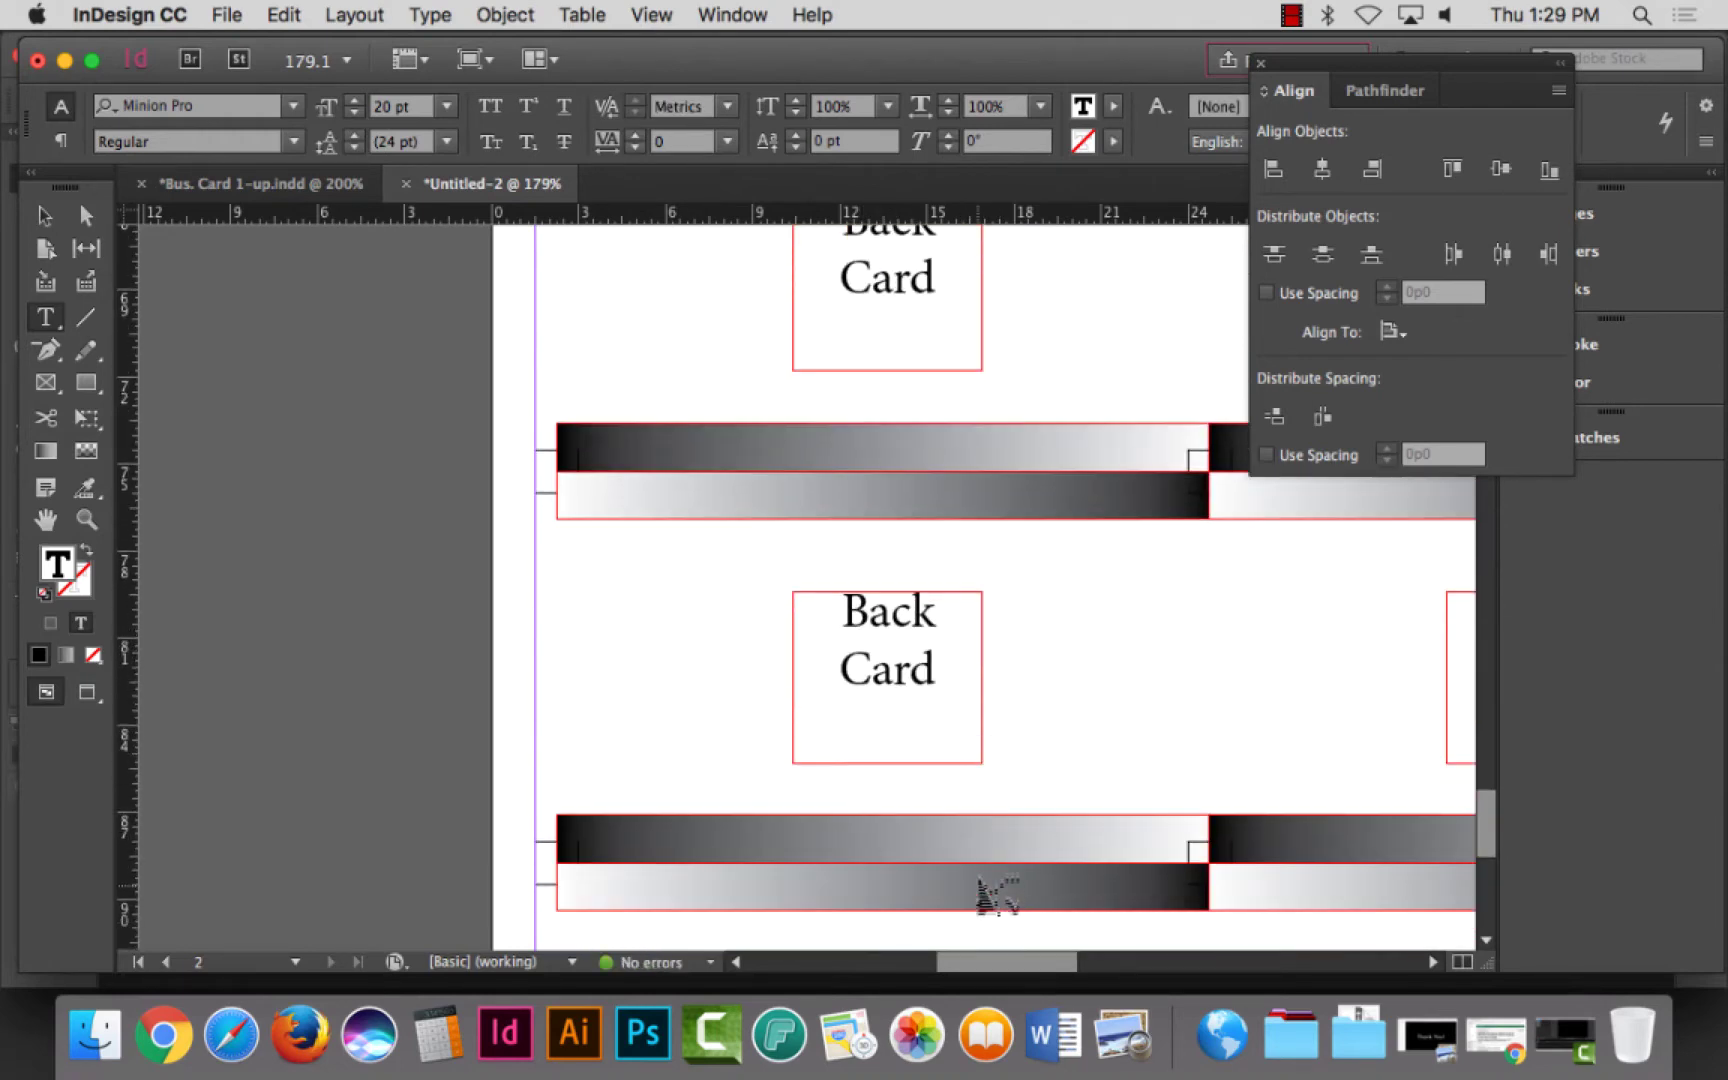
{"action": "scroll", "coordinate": [983, 895], "scroll_direction": "down", "scroll_amount": 4}
{"action": "scroll", "coordinate": [1027, 905], "scroll_direction": "right", "scroll_amount": 7}
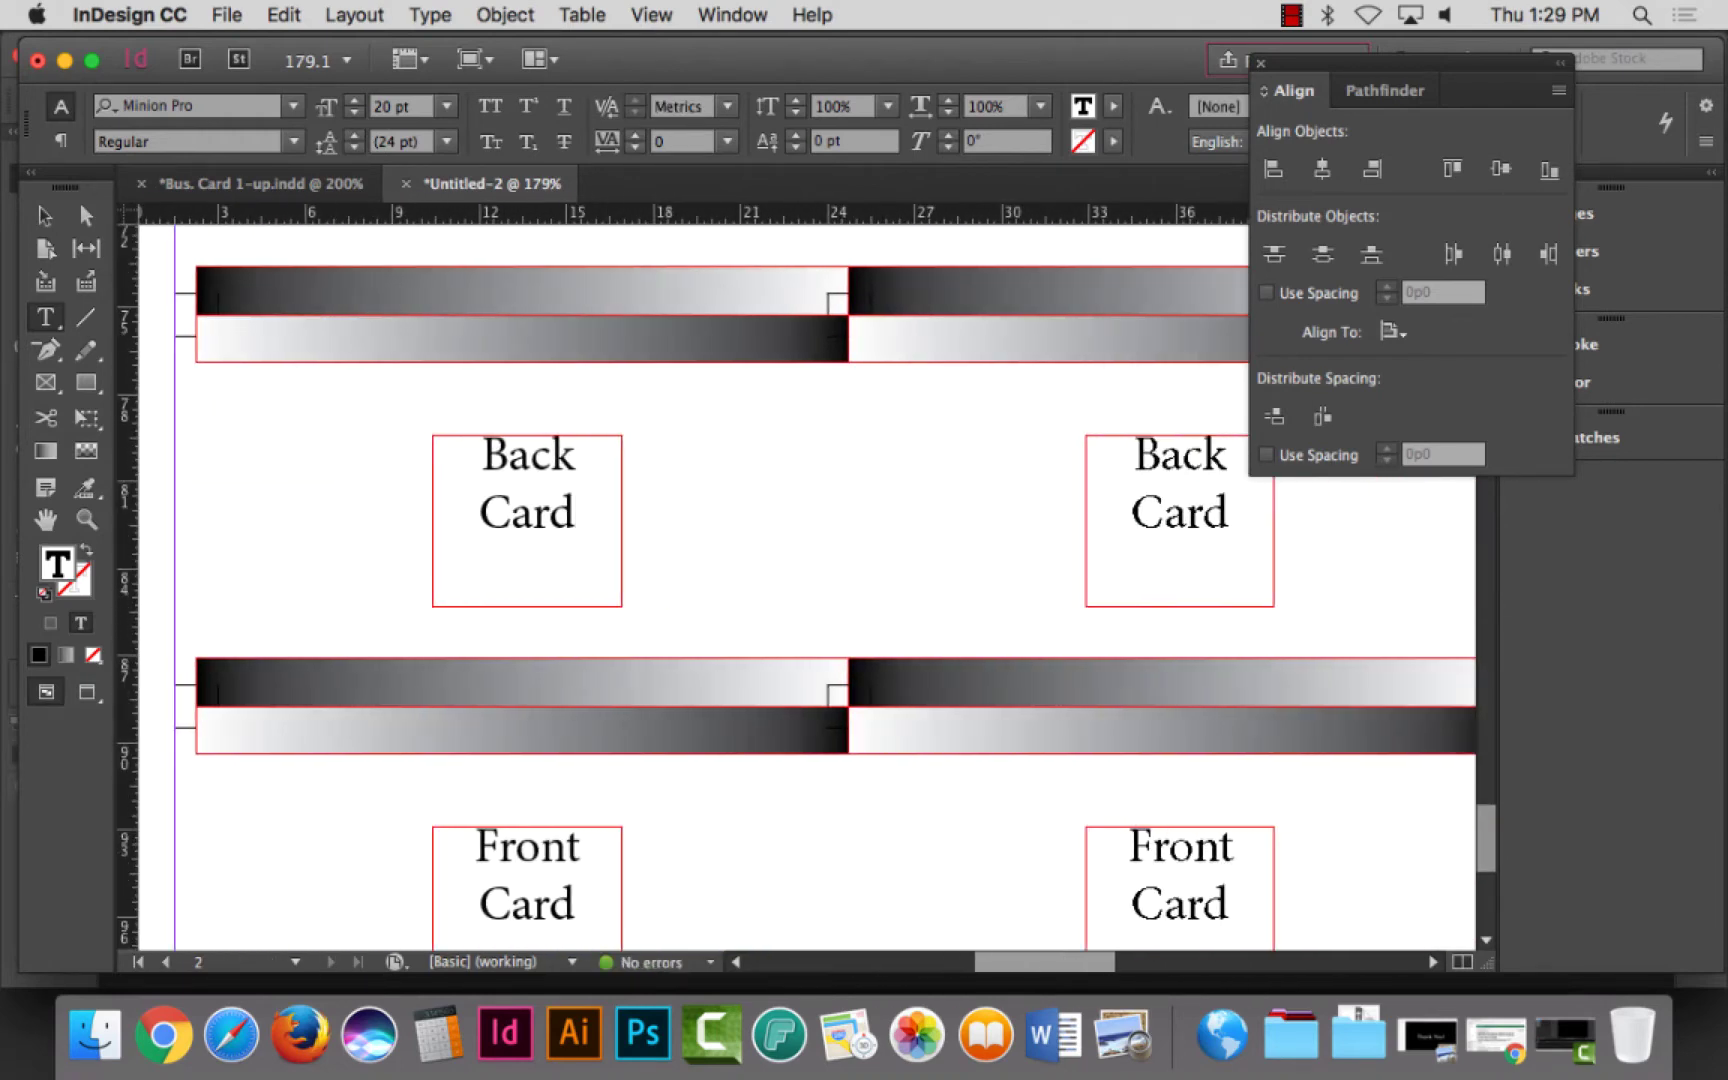
{"action": "left_click", "coordinate": [532, 883]}
{"action": "key", "text": "super+a"}
{"action": "type", "text": "Back Card"}
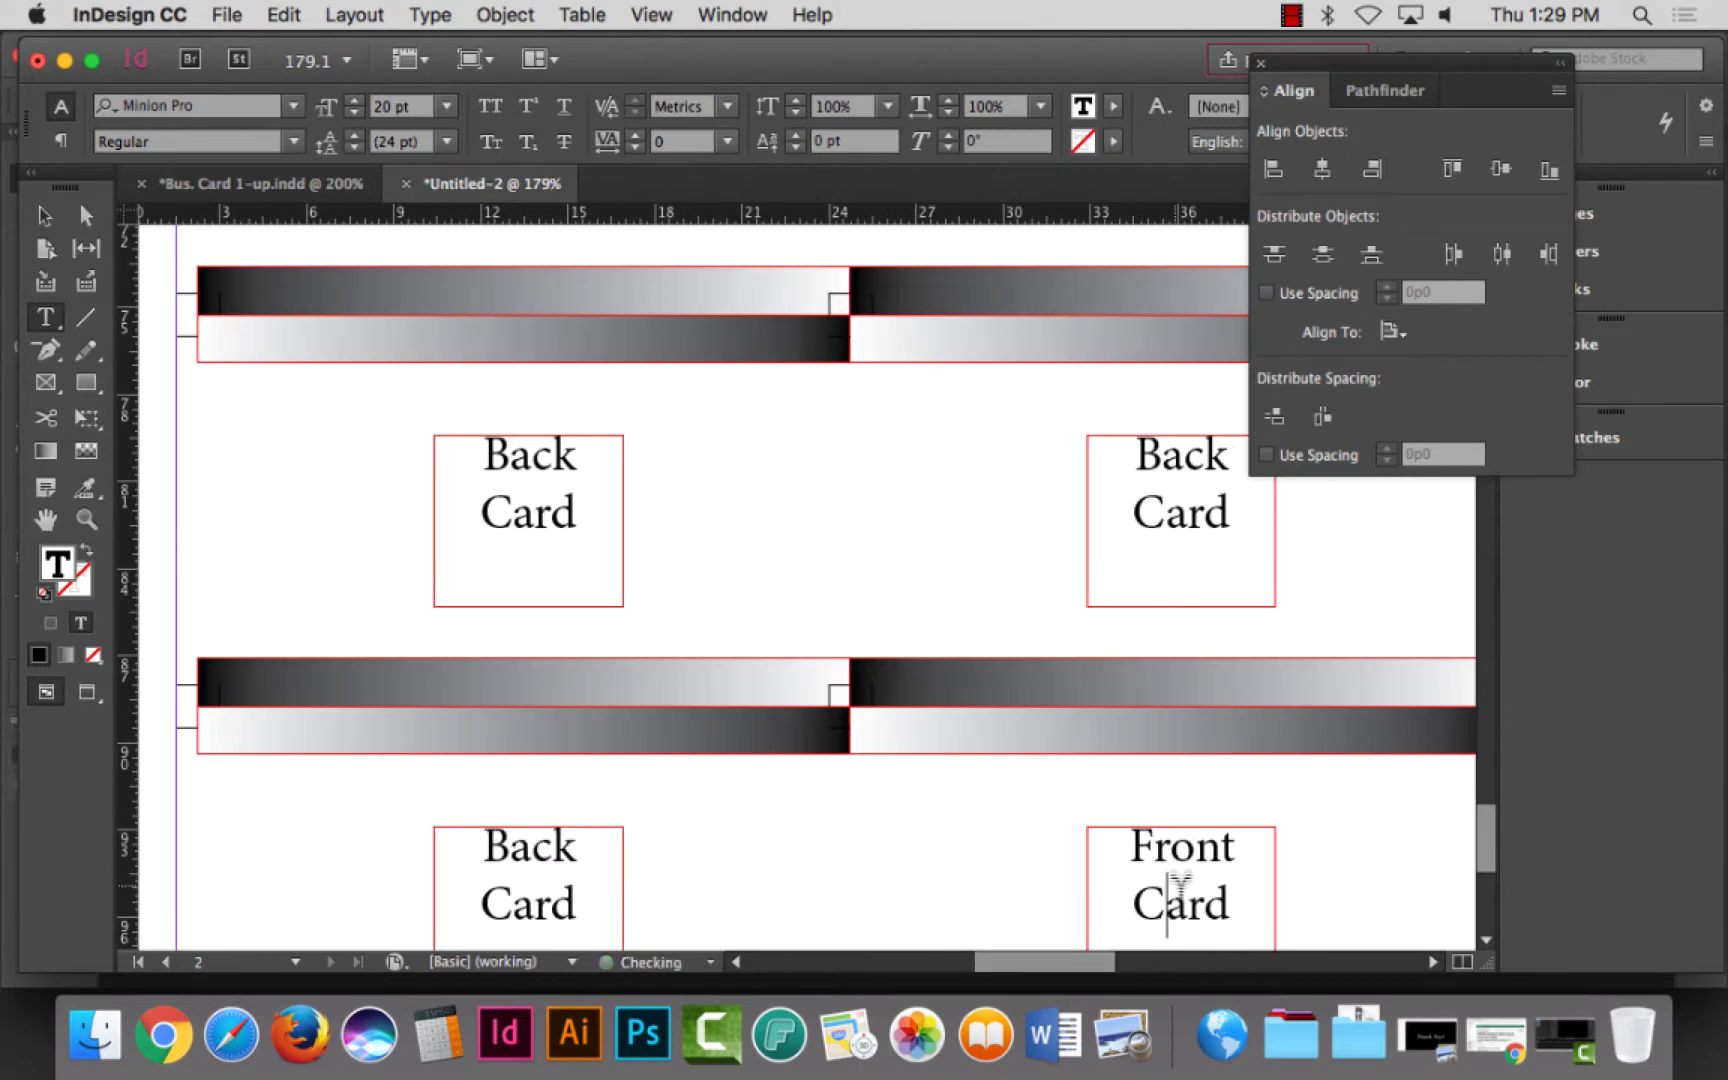
{"action": "left_click", "coordinate": [1169, 883]}
{"action": "key", "text": "super+a"}
{"action": "type", "text": "Back Card"}
{"action": "scroll", "coordinate": [1200, 900], "scroll_direction": "right", "scroll_amount": 15}
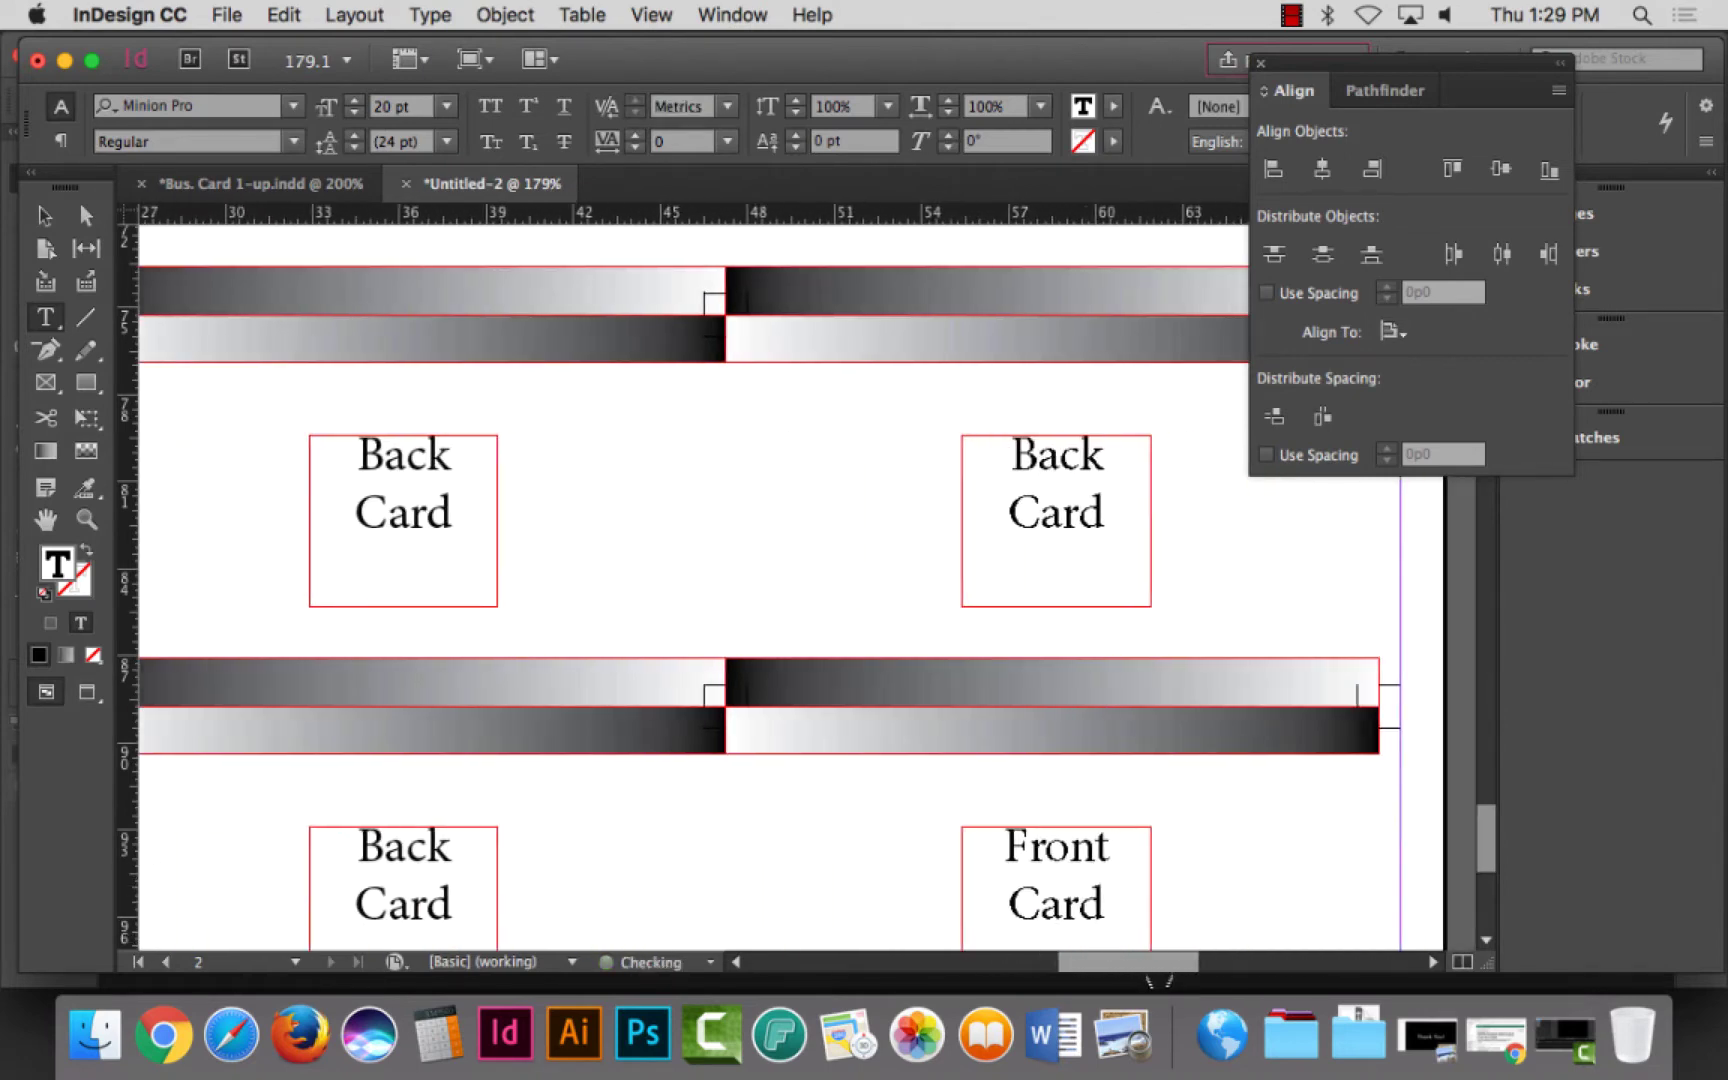
{"action": "left_click", "coordinate": [1124, 870]}
{"action": "key", "text": "super+a"}
{"action": "type", "text": "Back Card"}
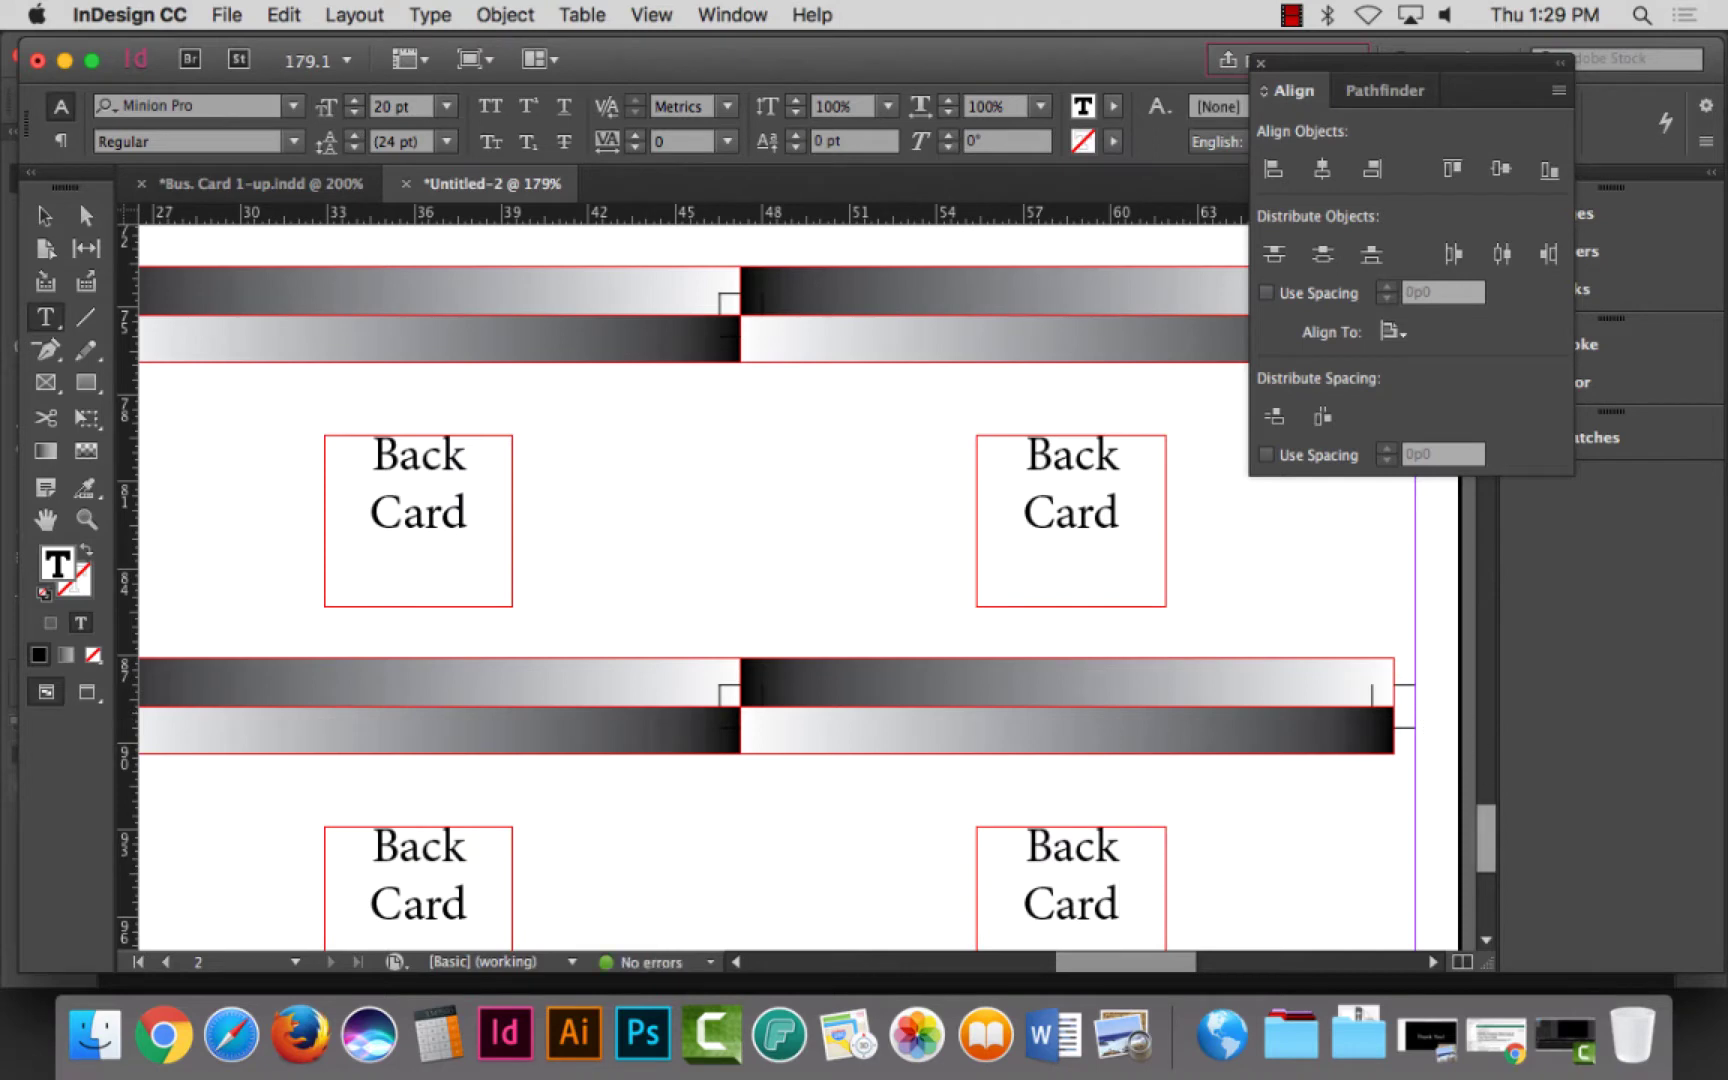
Step: Fit the whole page in view and check the backs on page 2 against the fronts on page 1
{"action": "scroll", "coordinate": [1440, 733], "scroll_direction": "down", "scroll_amount": 2}
{"action": "scroll", "coordinate": [1369, 893], "scroll_direction": "down", "scroll_amount": 2}
{"action": "key", "text": "super+0"}
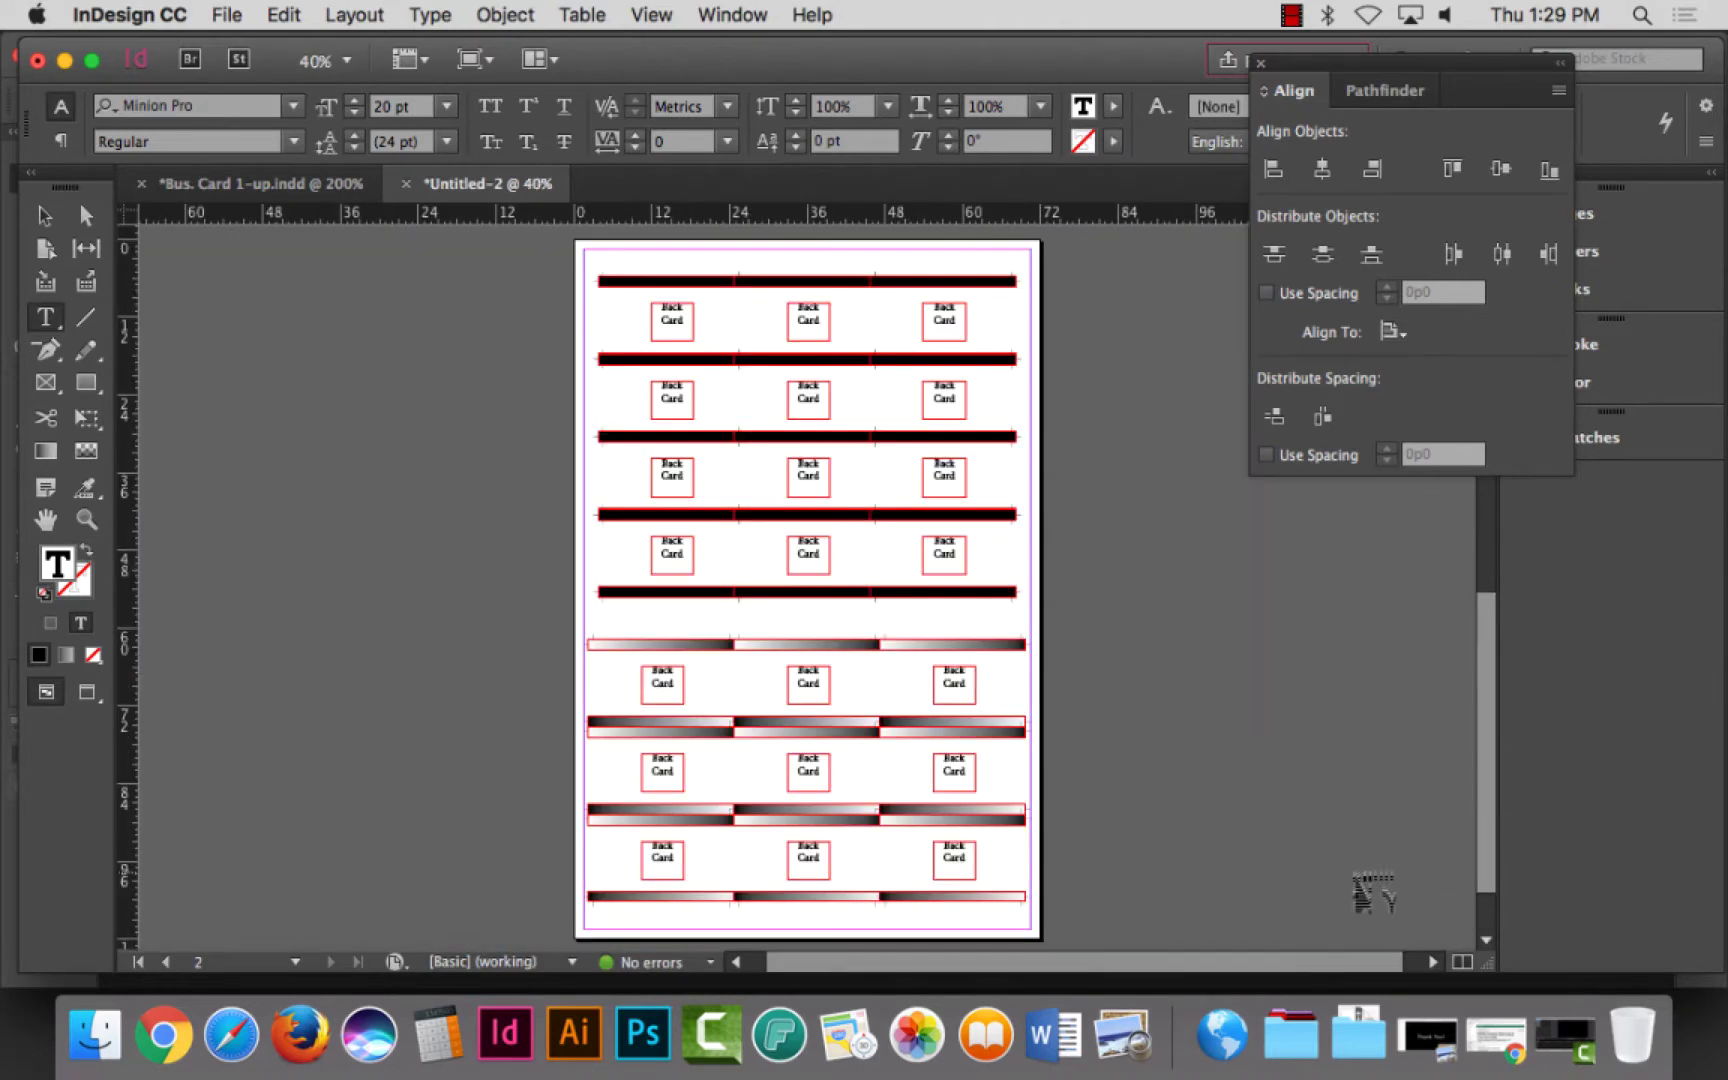
{"action": "scroll", "coordinate": [830, 636], "scroll_direction": "up", "scroll_amount": 10}
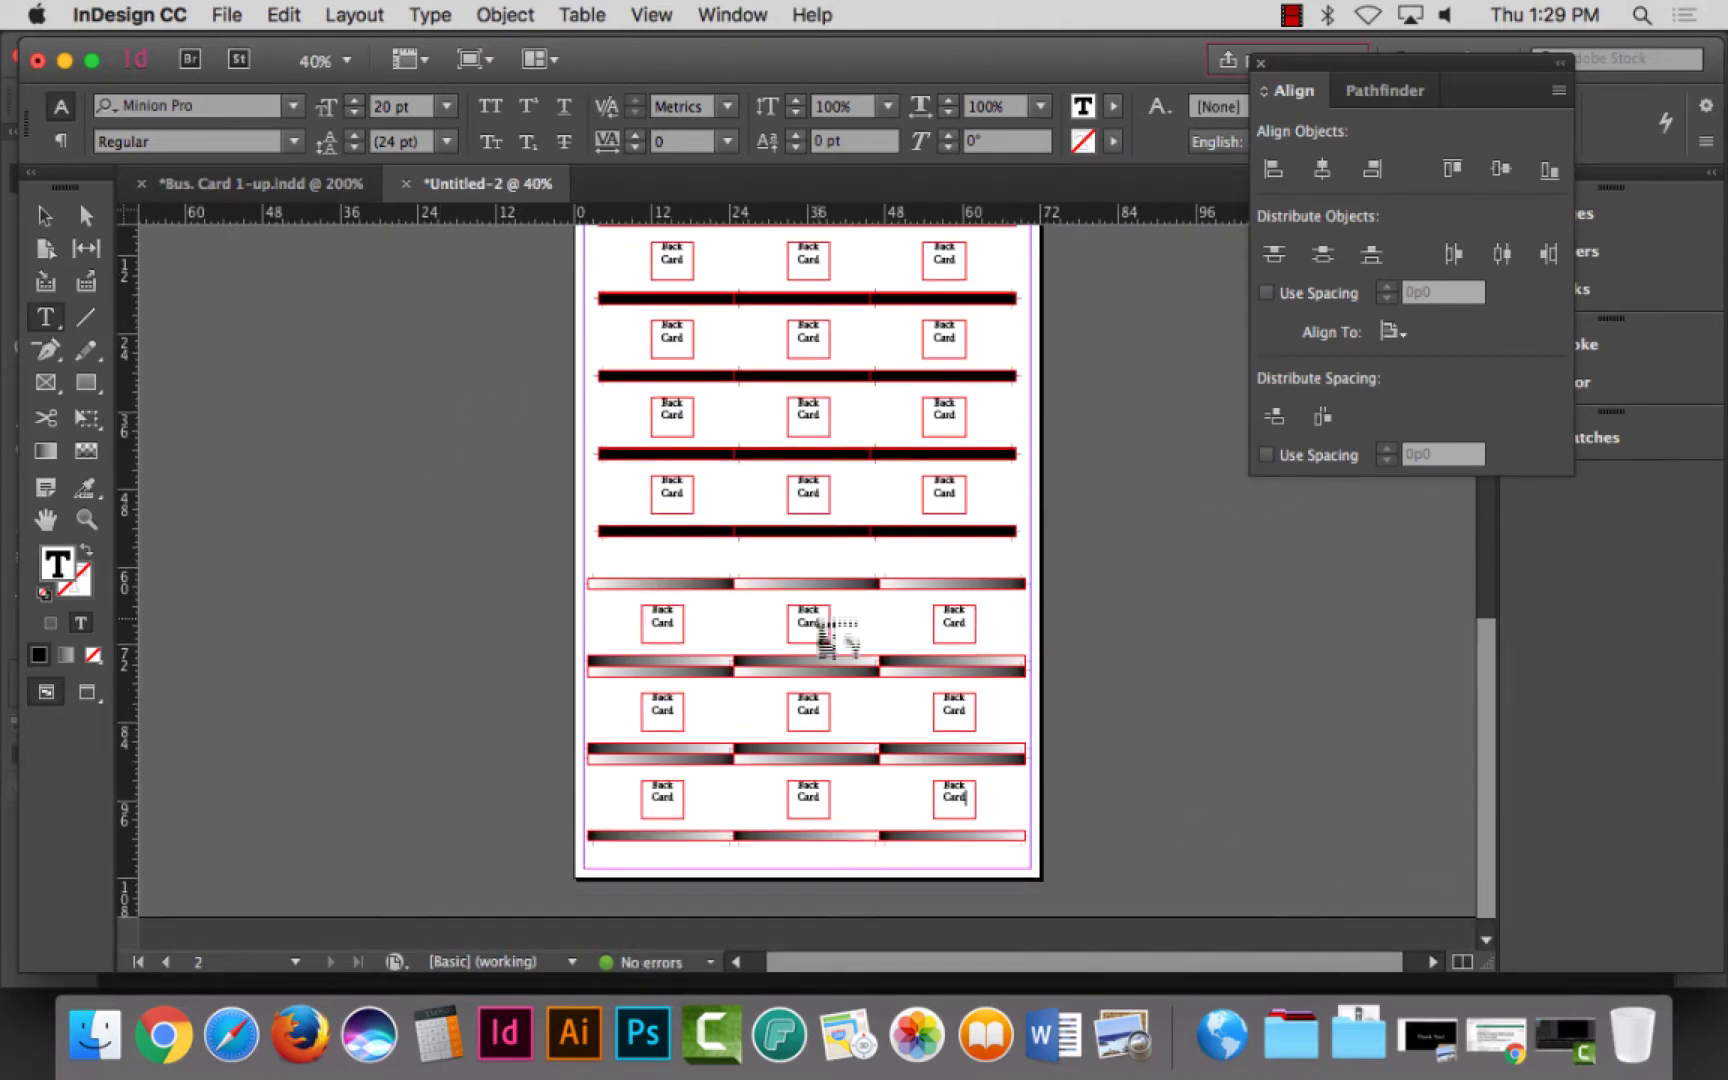
{"action": "scroll", "coordinate": [836, 628], "scroll_direction": "up", "scroll_amount": 2}
{"action": "key", "text": "Escape"}
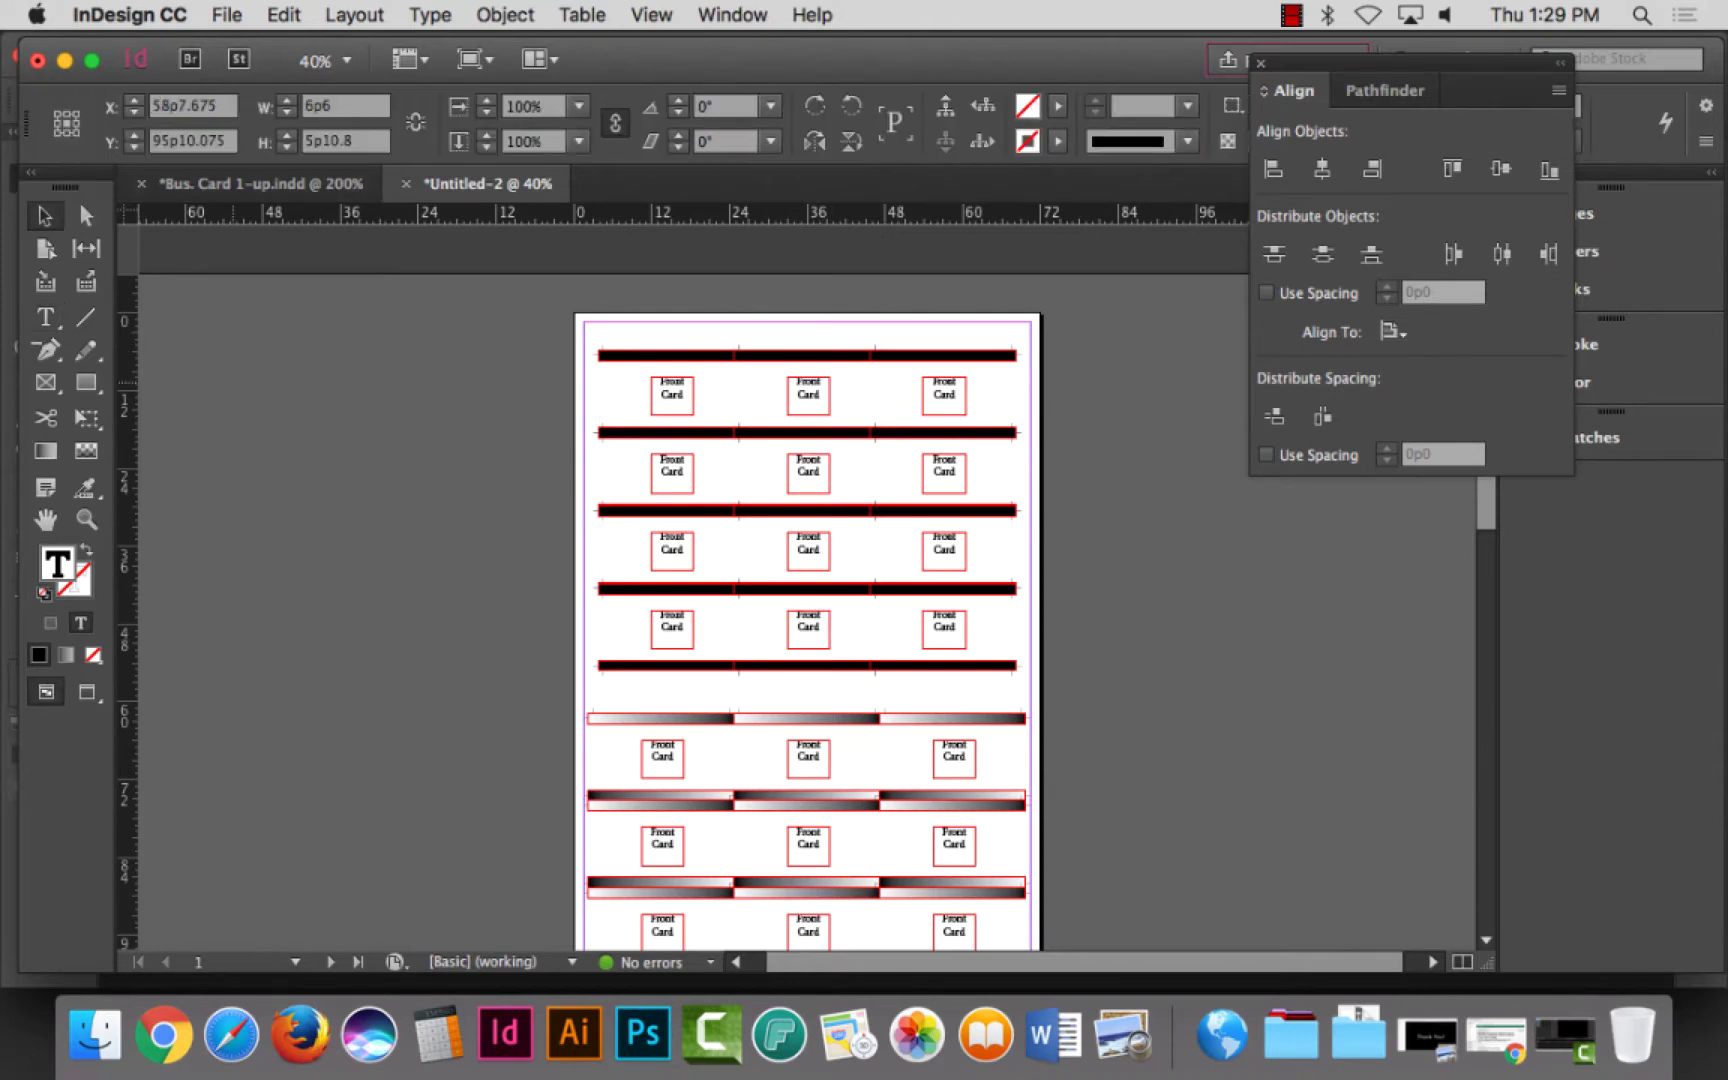
{"action": "scroll", "coordinate": [860, 678], "scroll_direction": "down", "scroll_amount": 2}
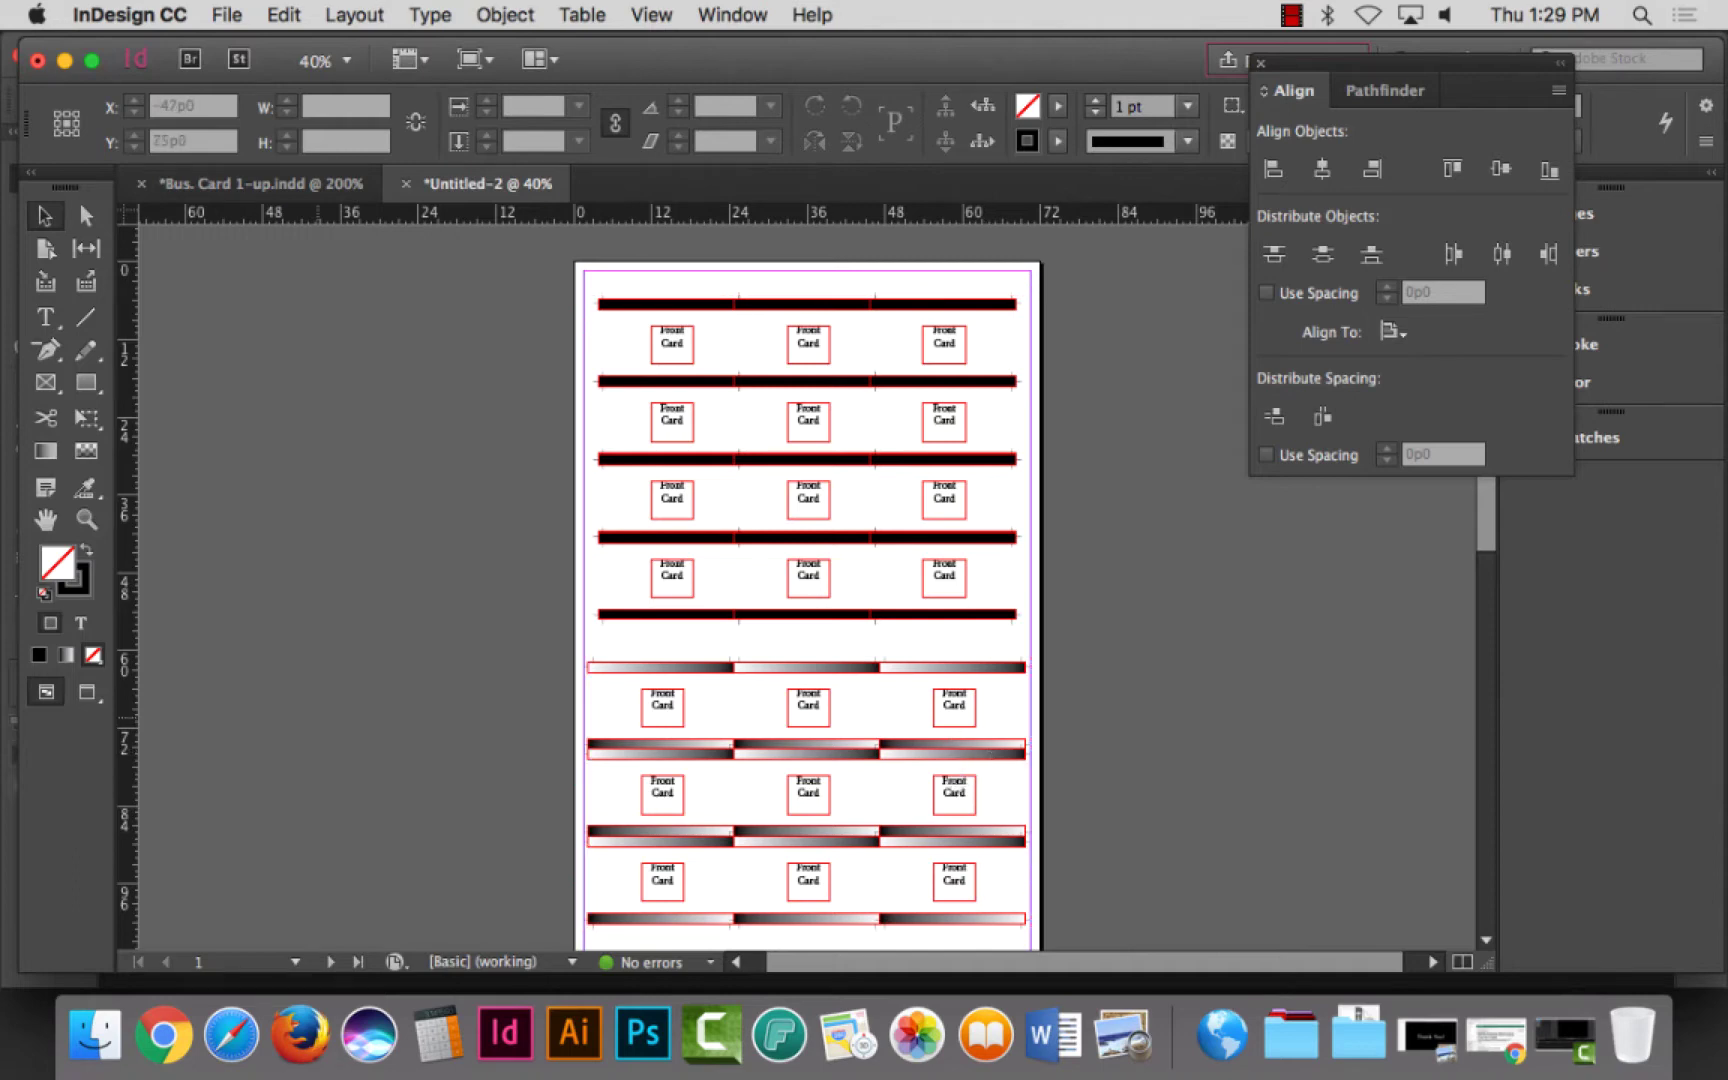
Step: Save the ganged document to the Desktop as Bus. Card 21-up 12"x18"
{"action": "left_click", "coordinate": [227, 14]}
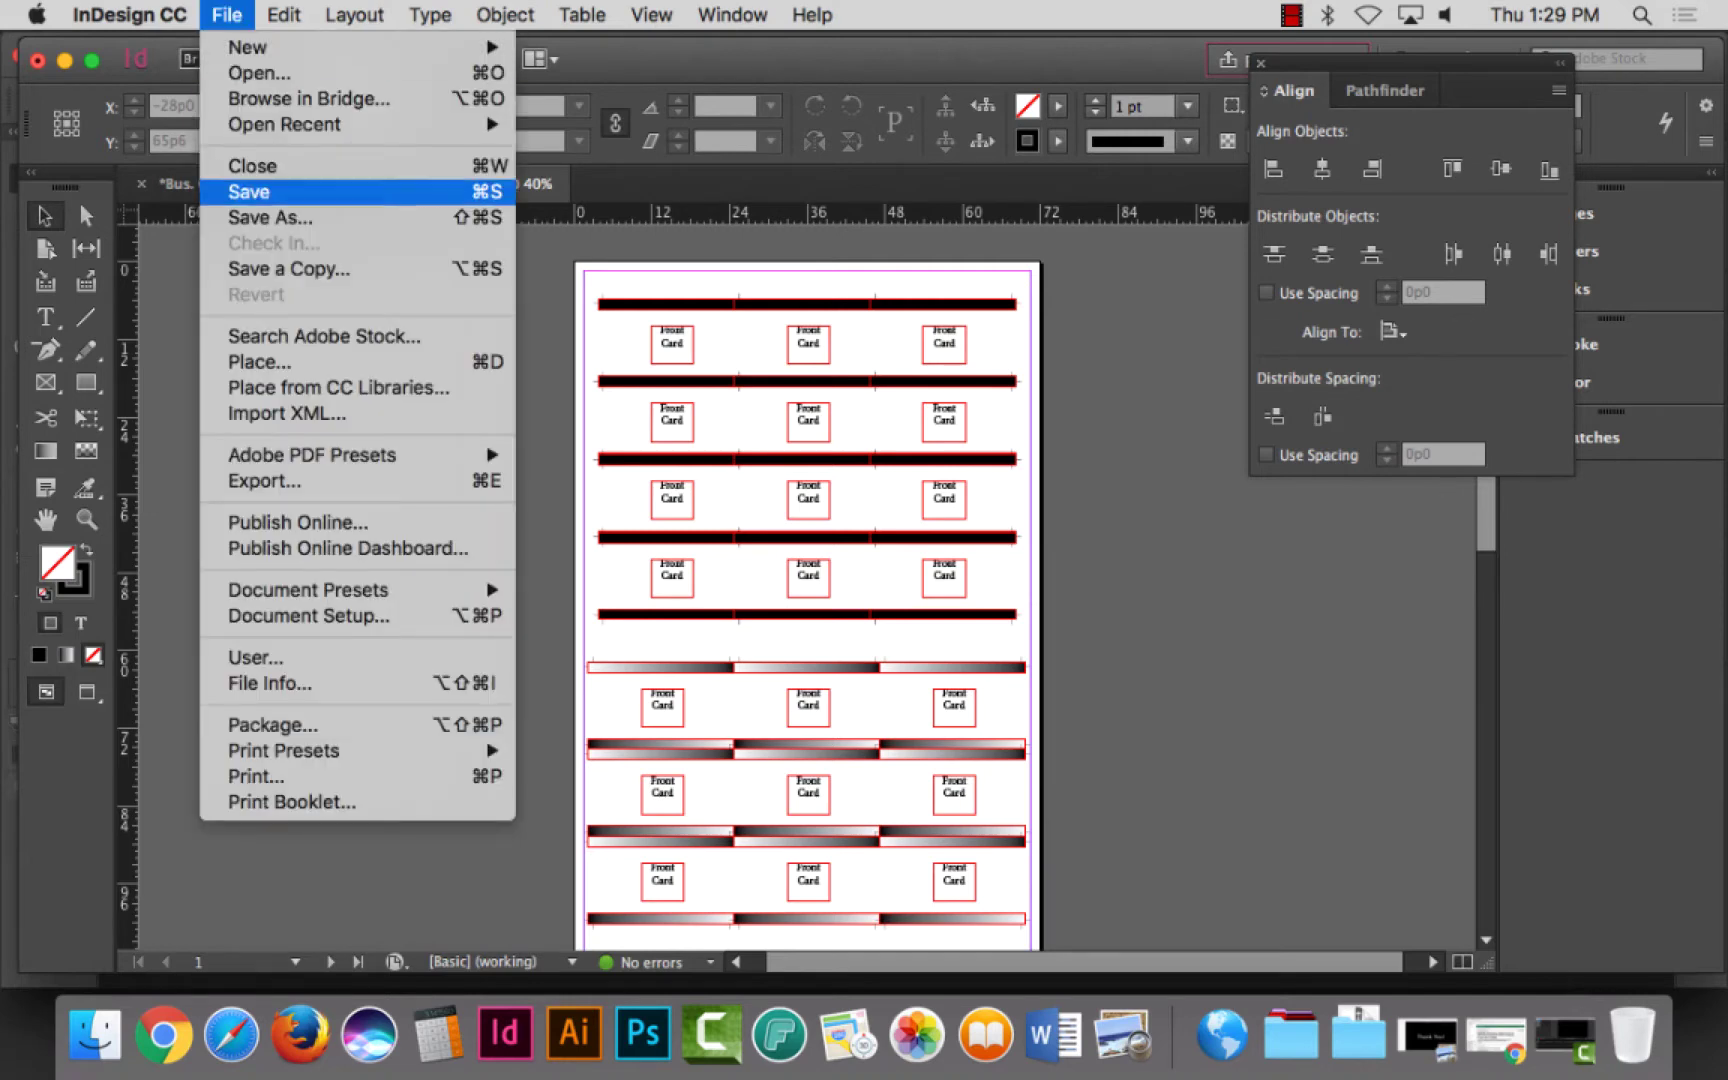
{"action": "key", "text": "super+s"}
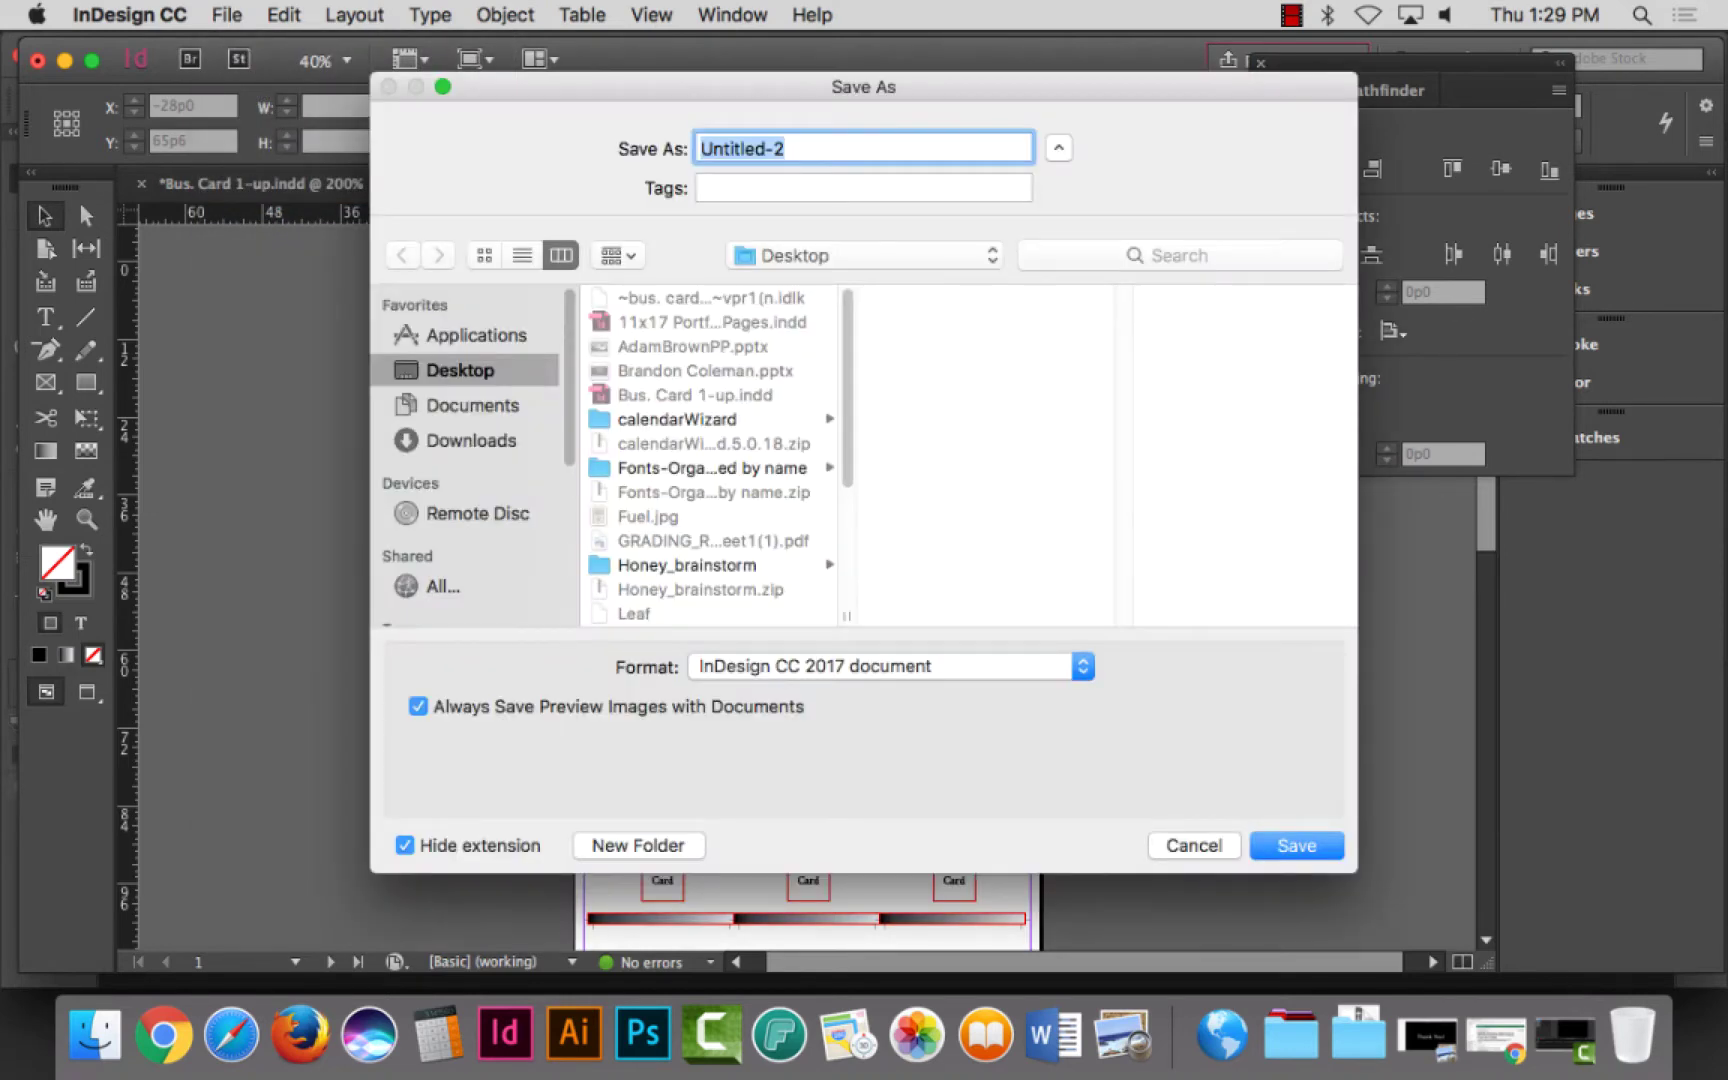
{"action": "type", "text": "Bus. Card 21-up 12\"x18"}
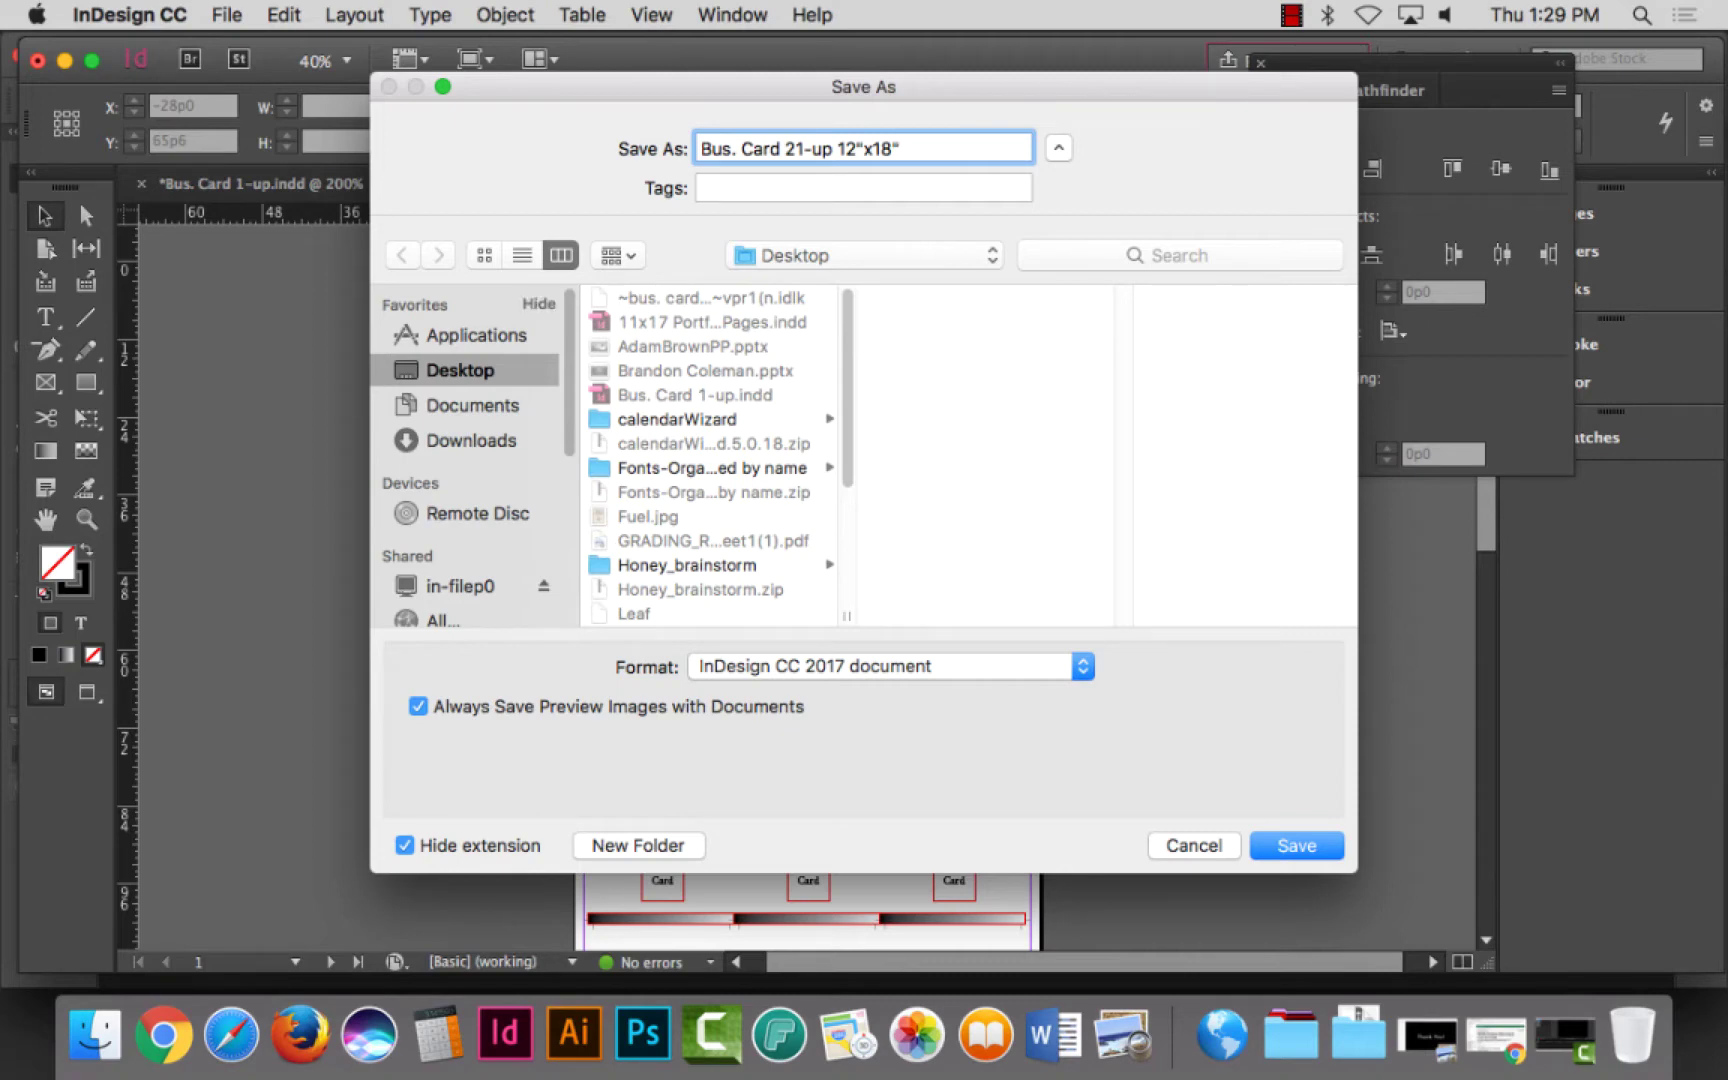
{"action": "key", "text": "Return"}
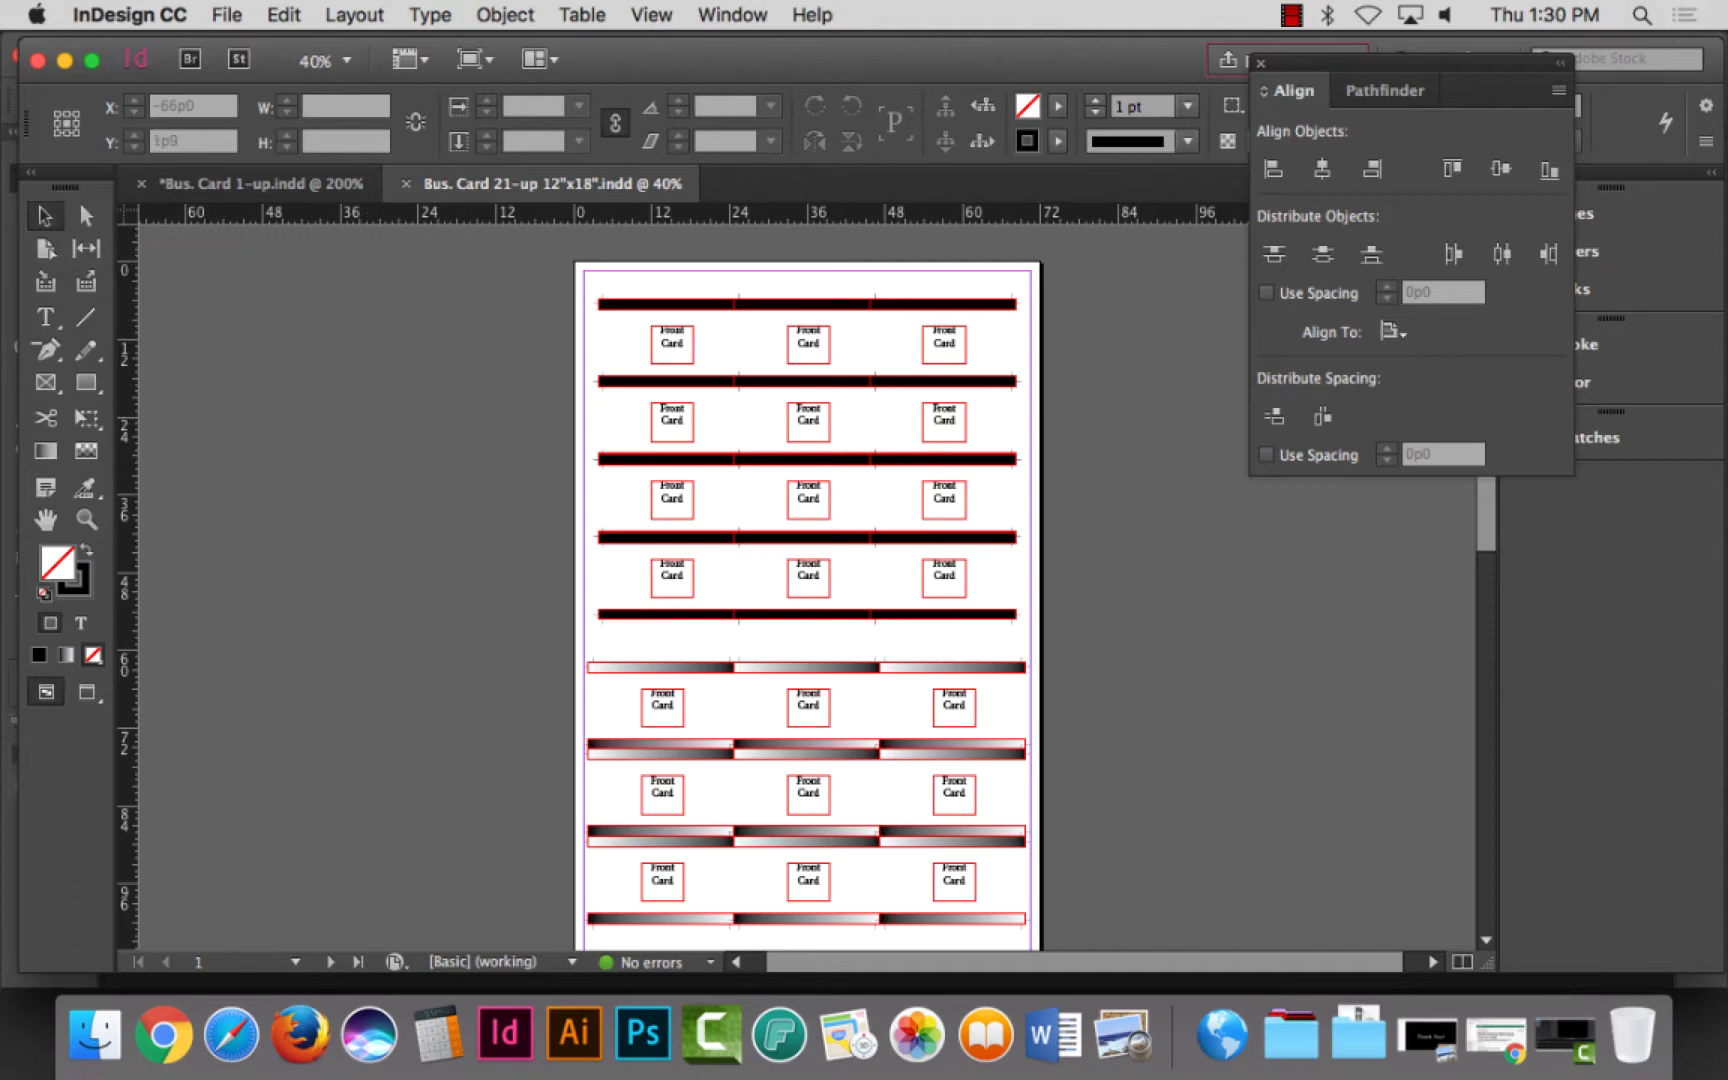
{"action": "scroll", "coordinate": [990, 660], "scroll_direction": "down", "scroll_amount": 10}
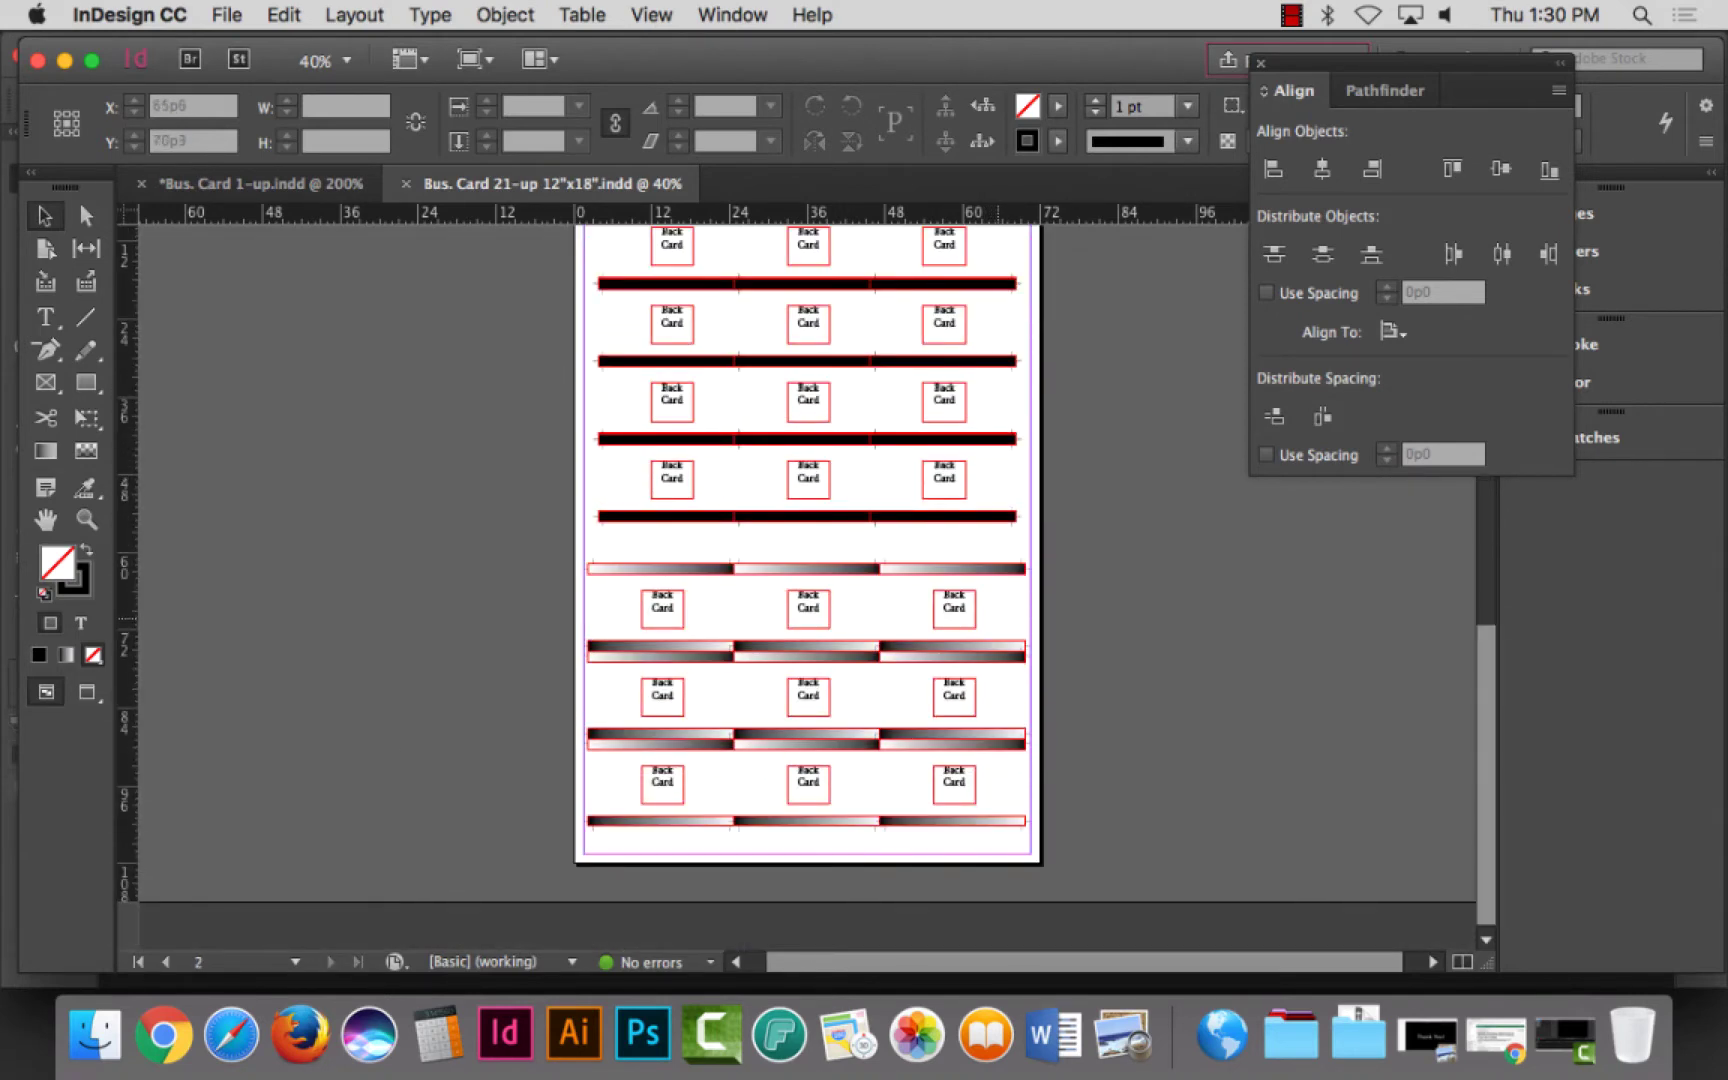
{"action": "scroll", "coordinate": [990, 660], "scroll_direction": "up", "scroll_amount": 10}
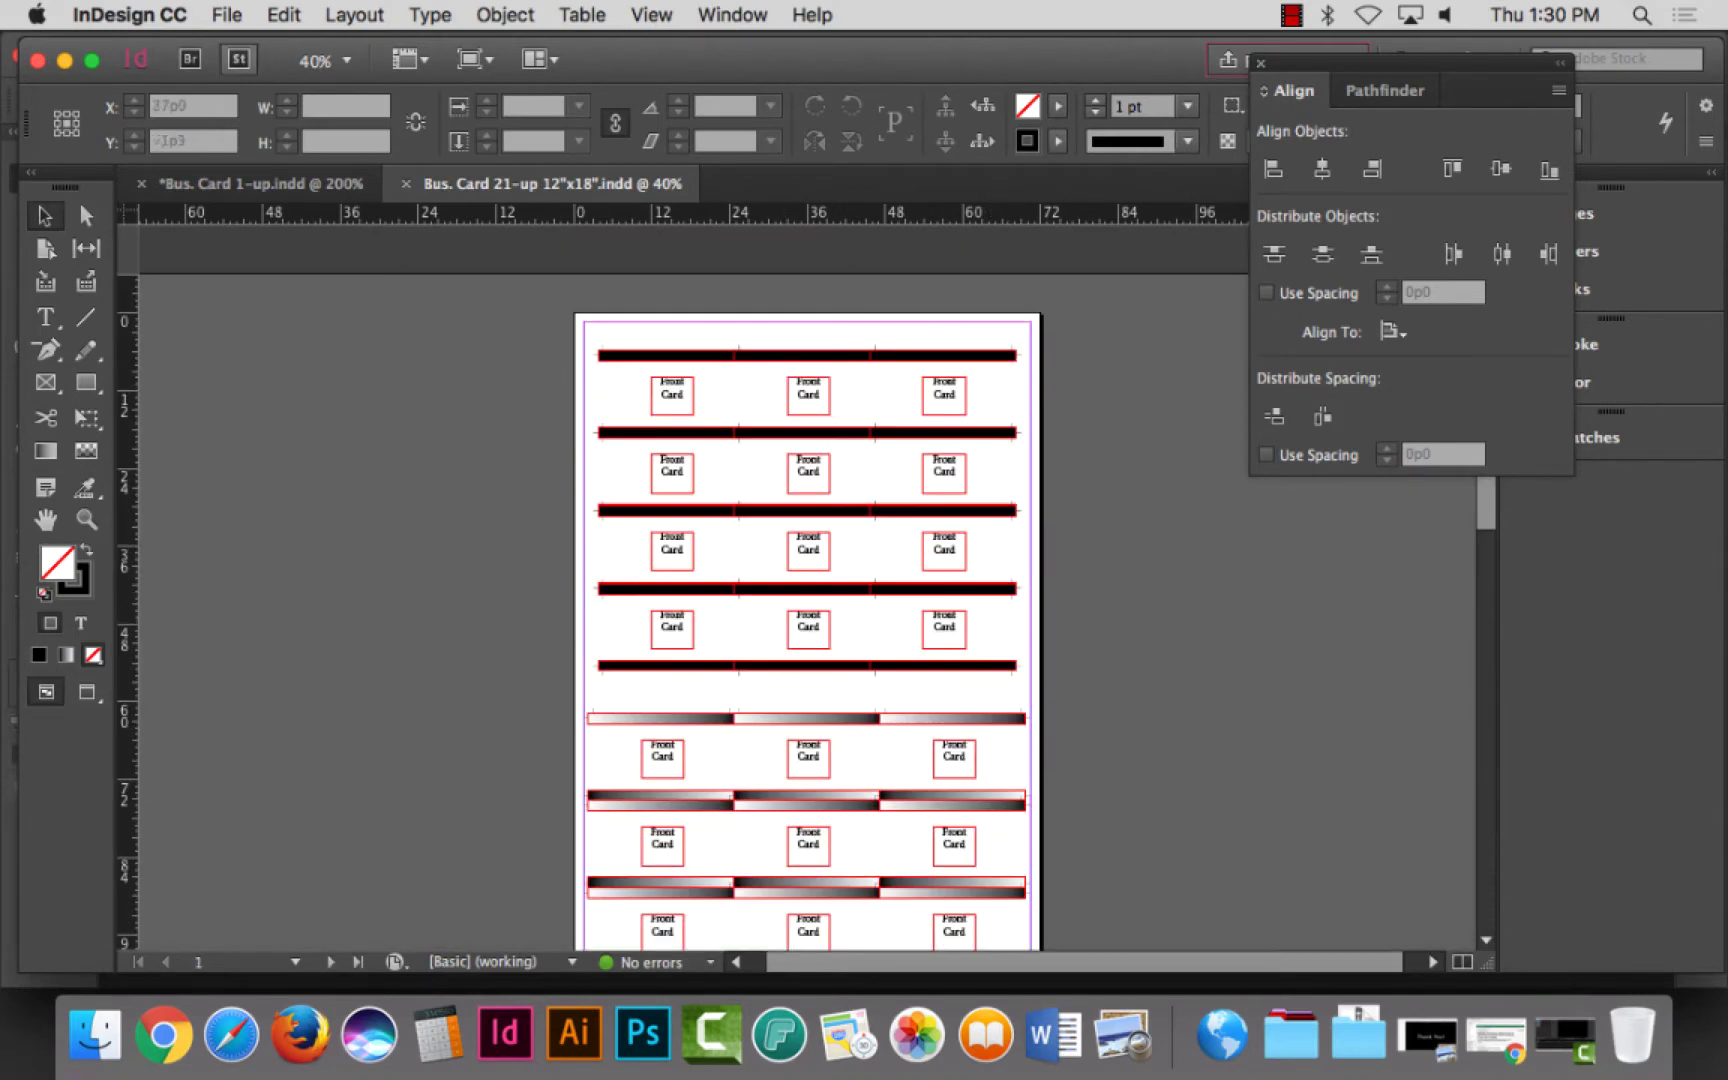
{"action": "left_click", "coordinate": [227, 14]}
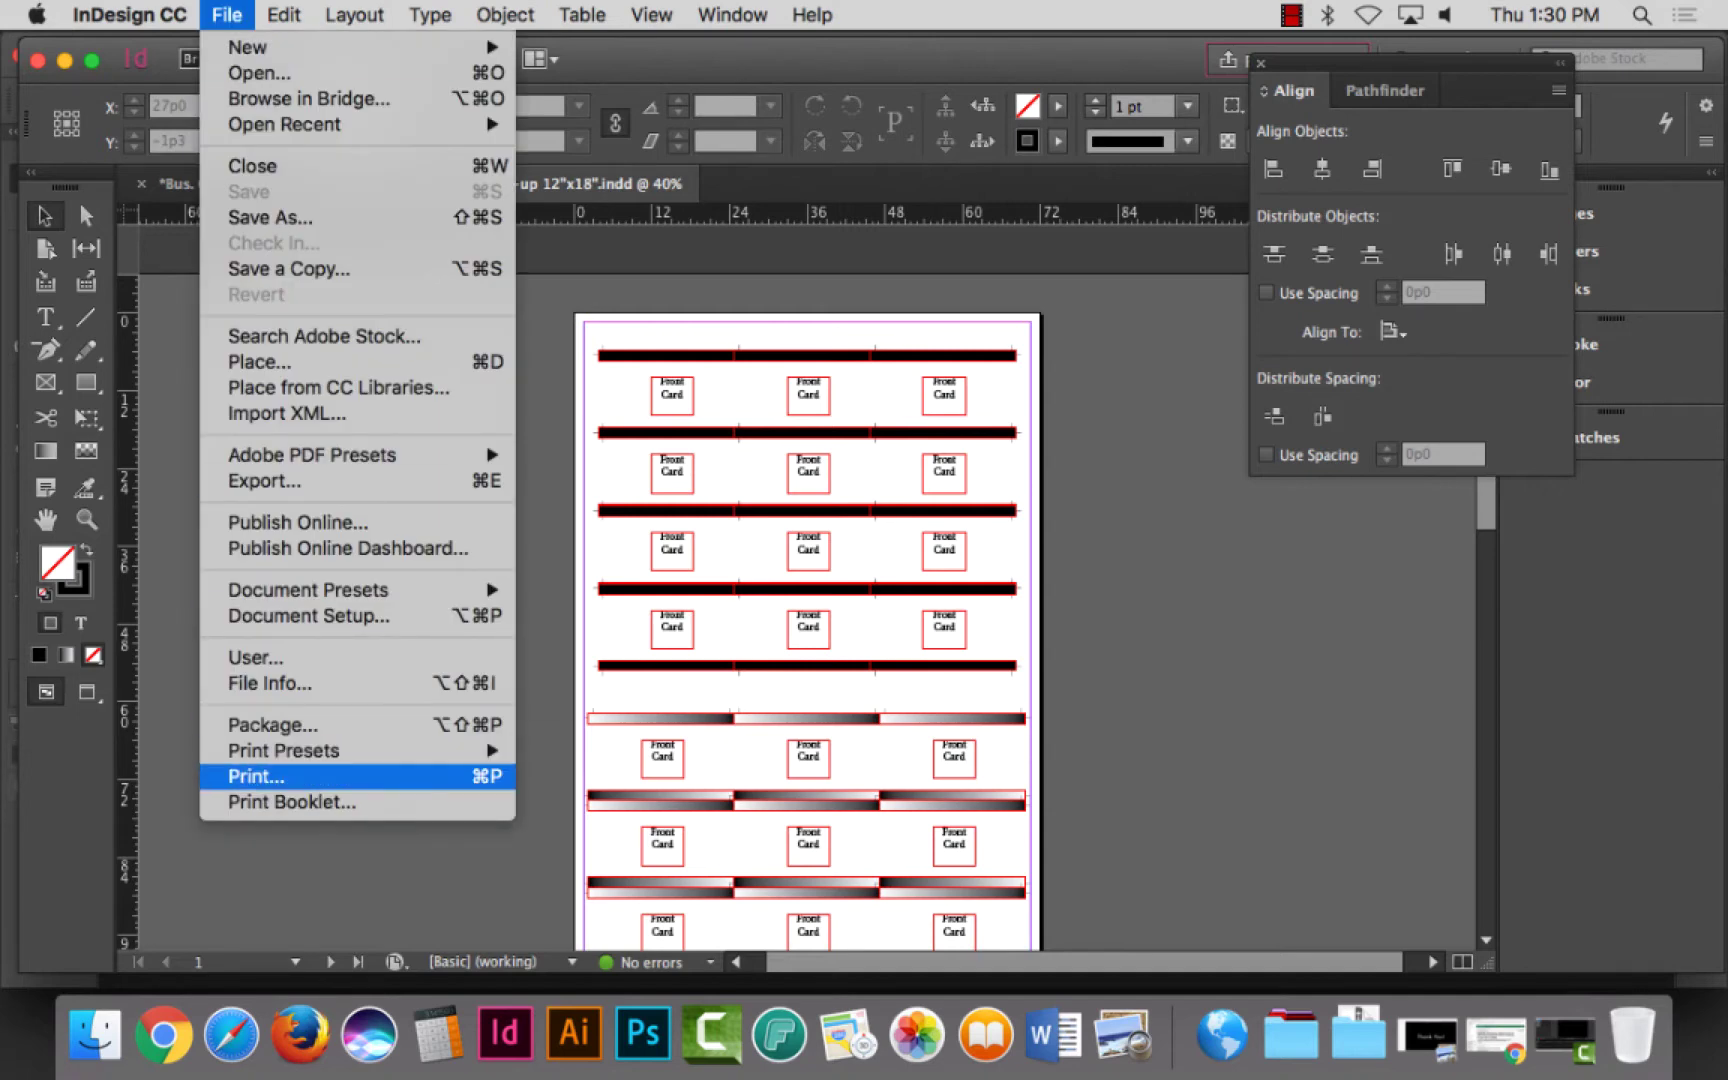
{"action": "left_click", "coordinate": [260, 776]}
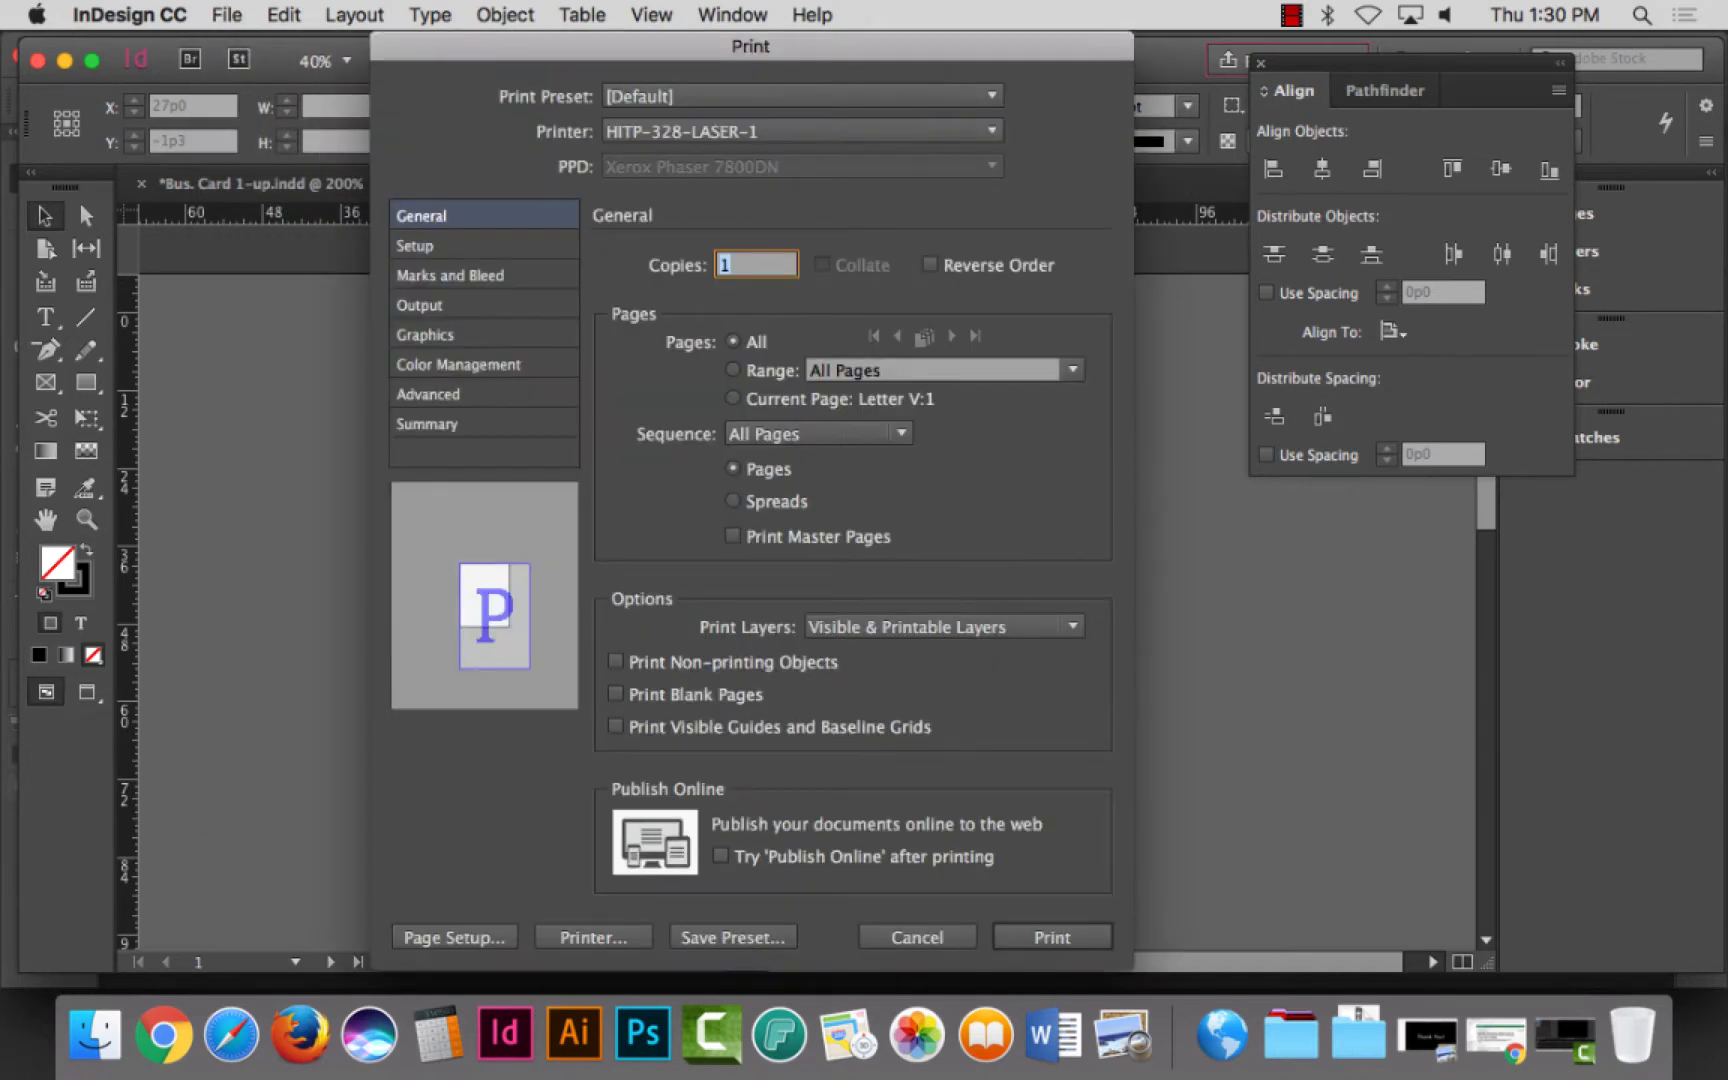
{"action": "left_click", "coordinate": [800, 131]}
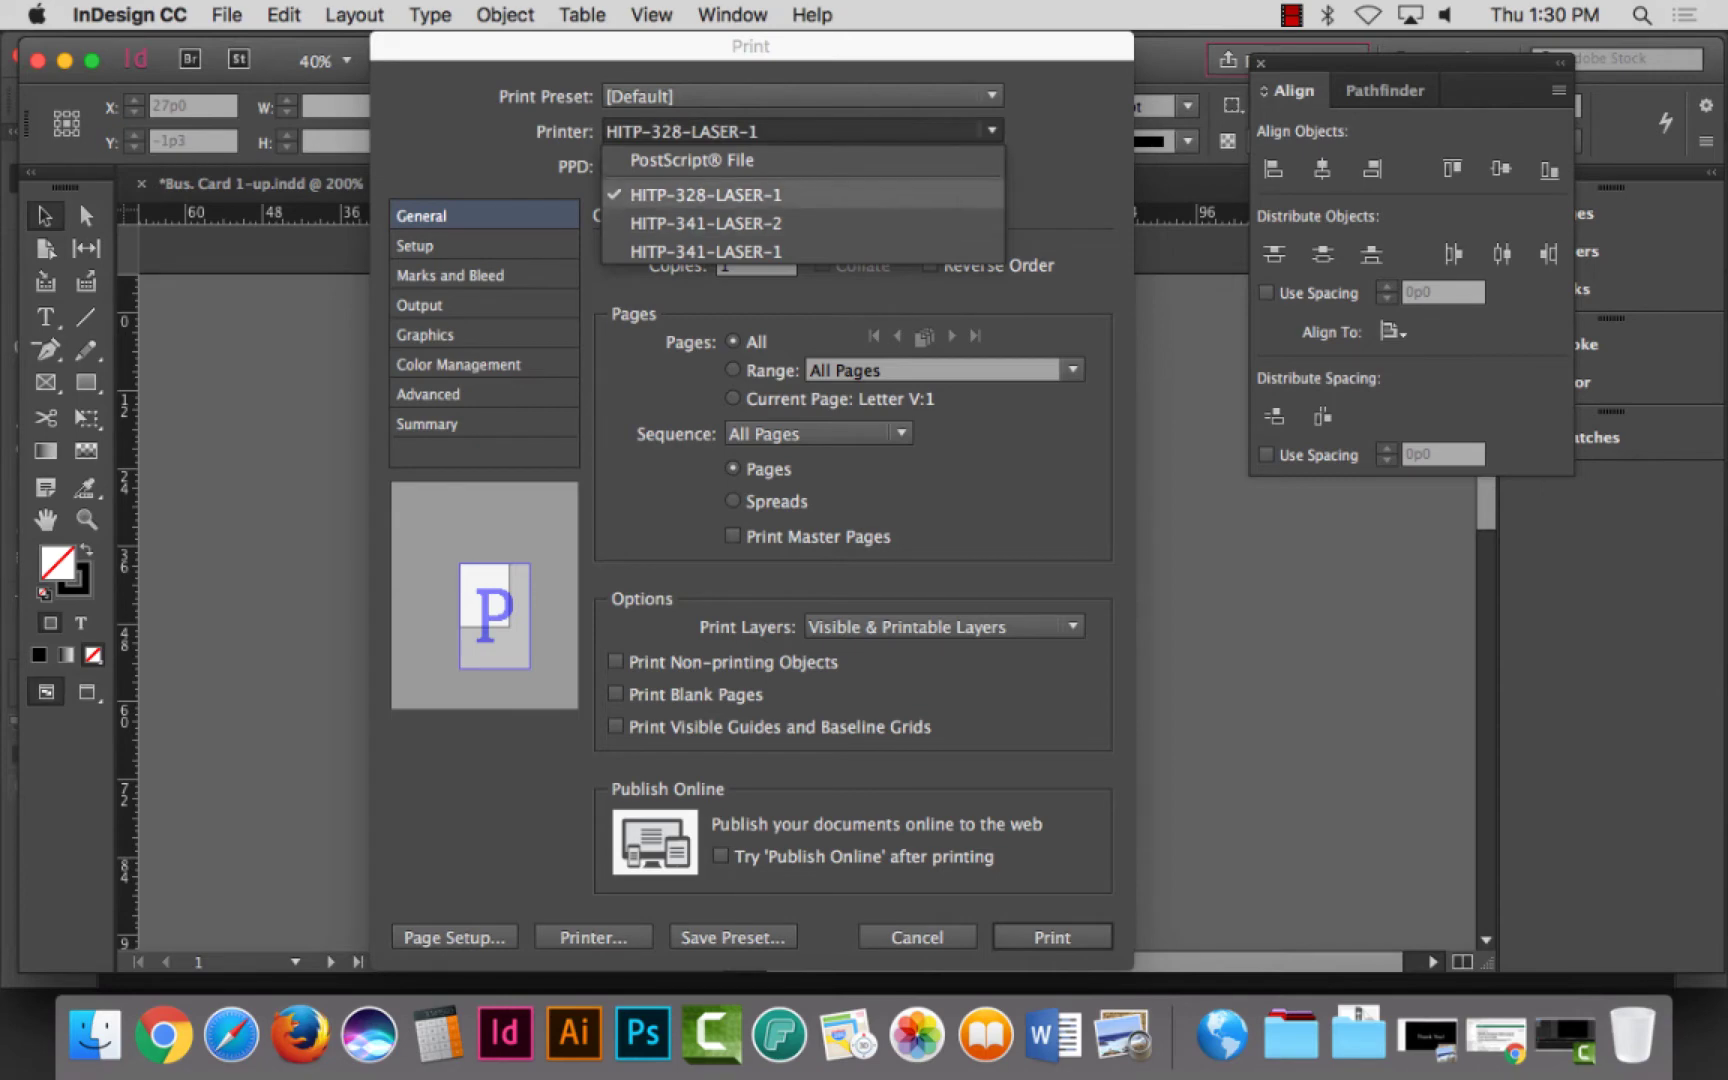
{"action": "key", "text": "Return"}
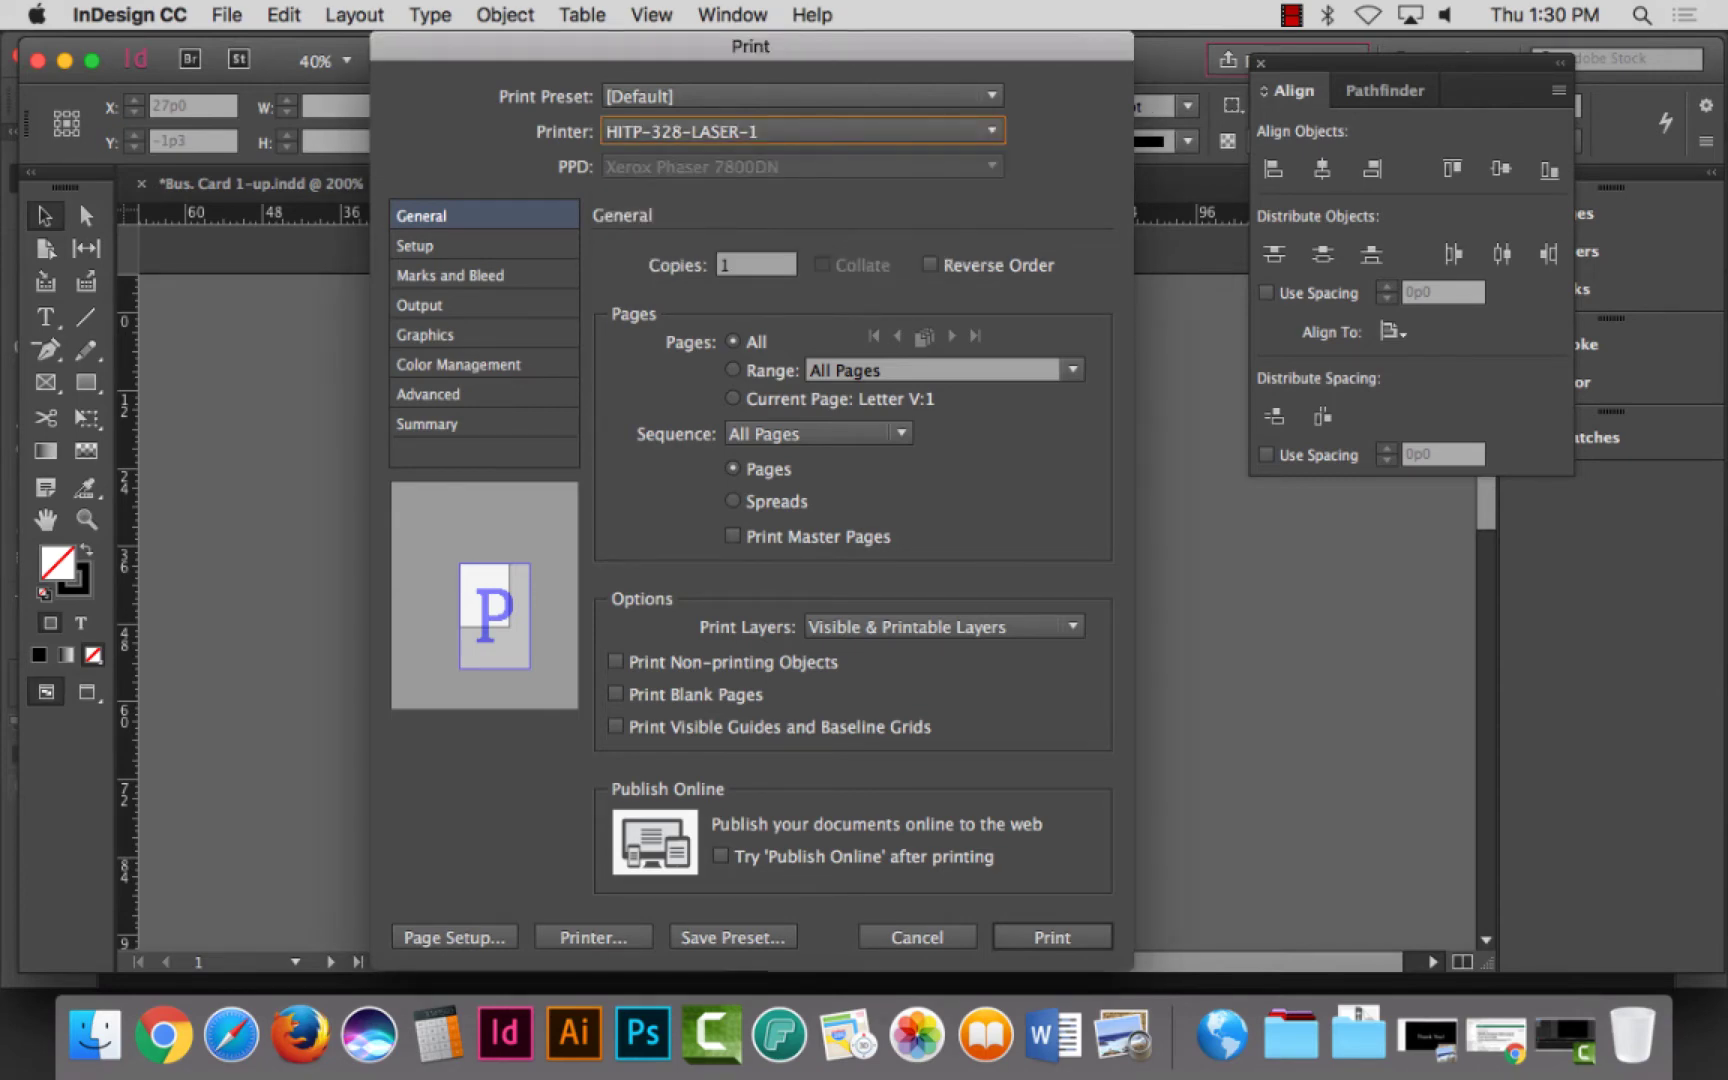
{"action": "left_click", "coordinate": [486, 245]}
{"action": "left_click", "coordinate": [840, 265]}
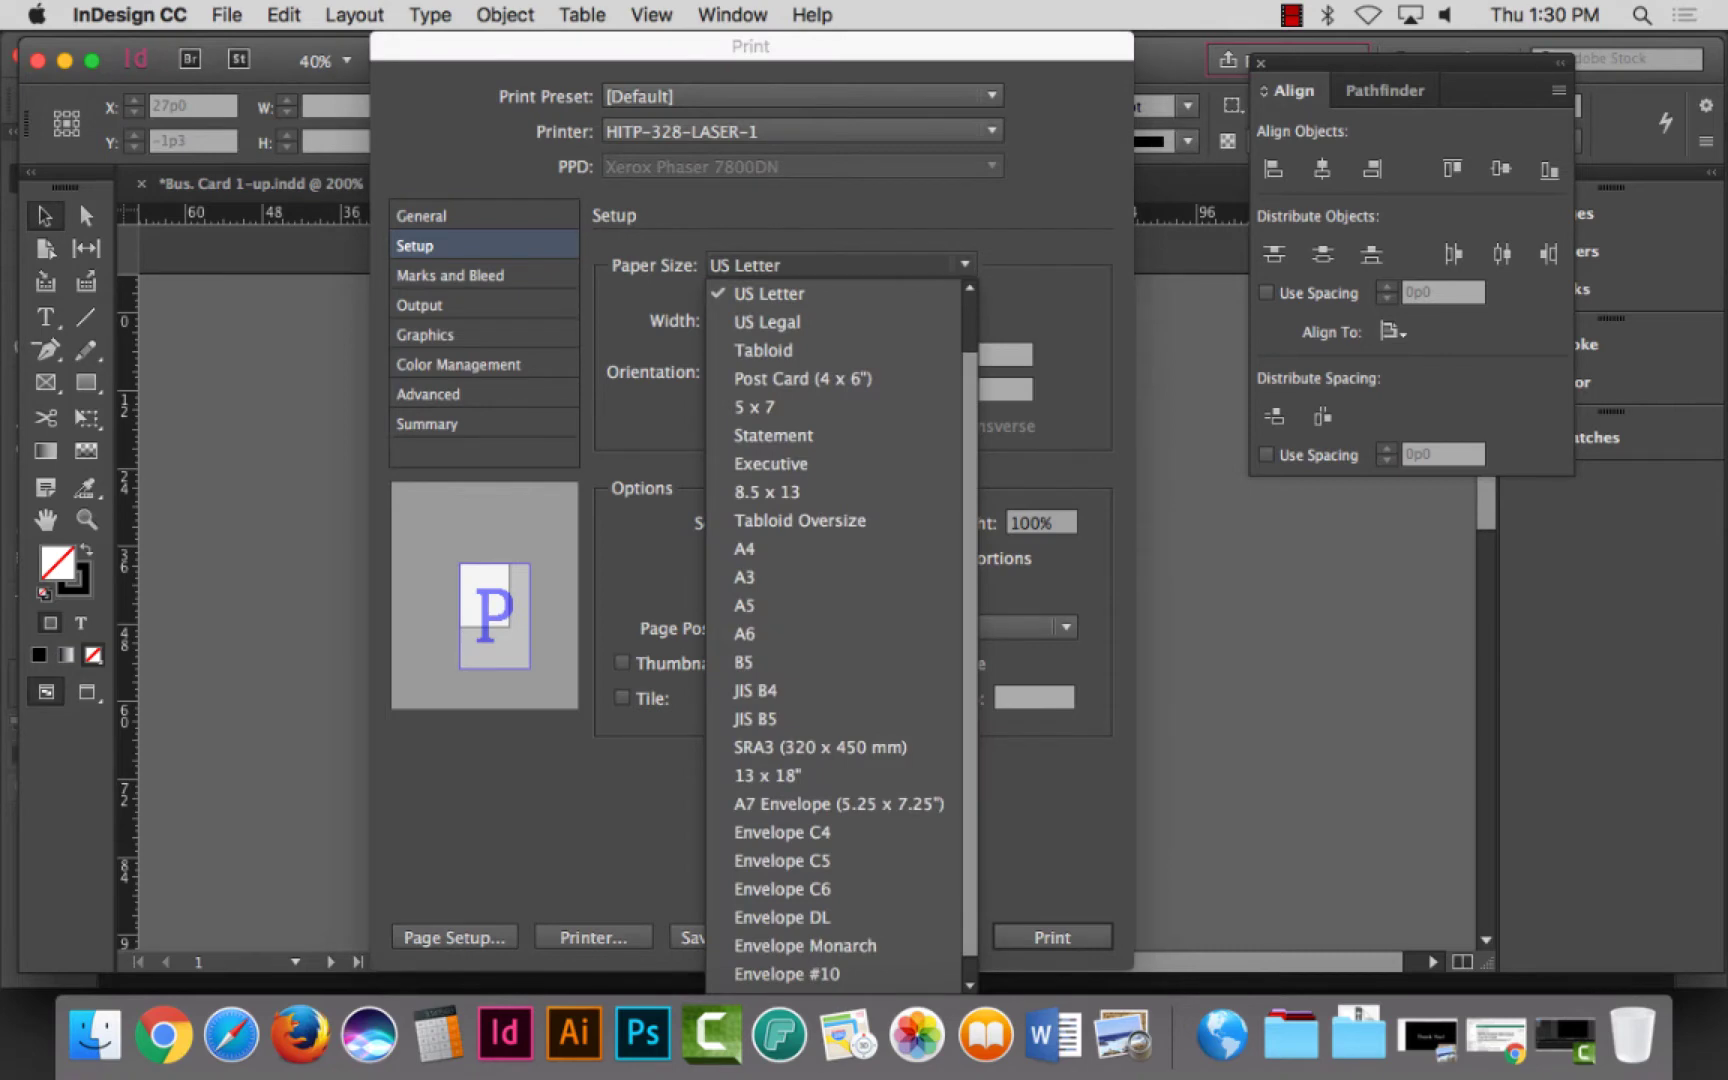
{"action": "key", "text": "Return"}
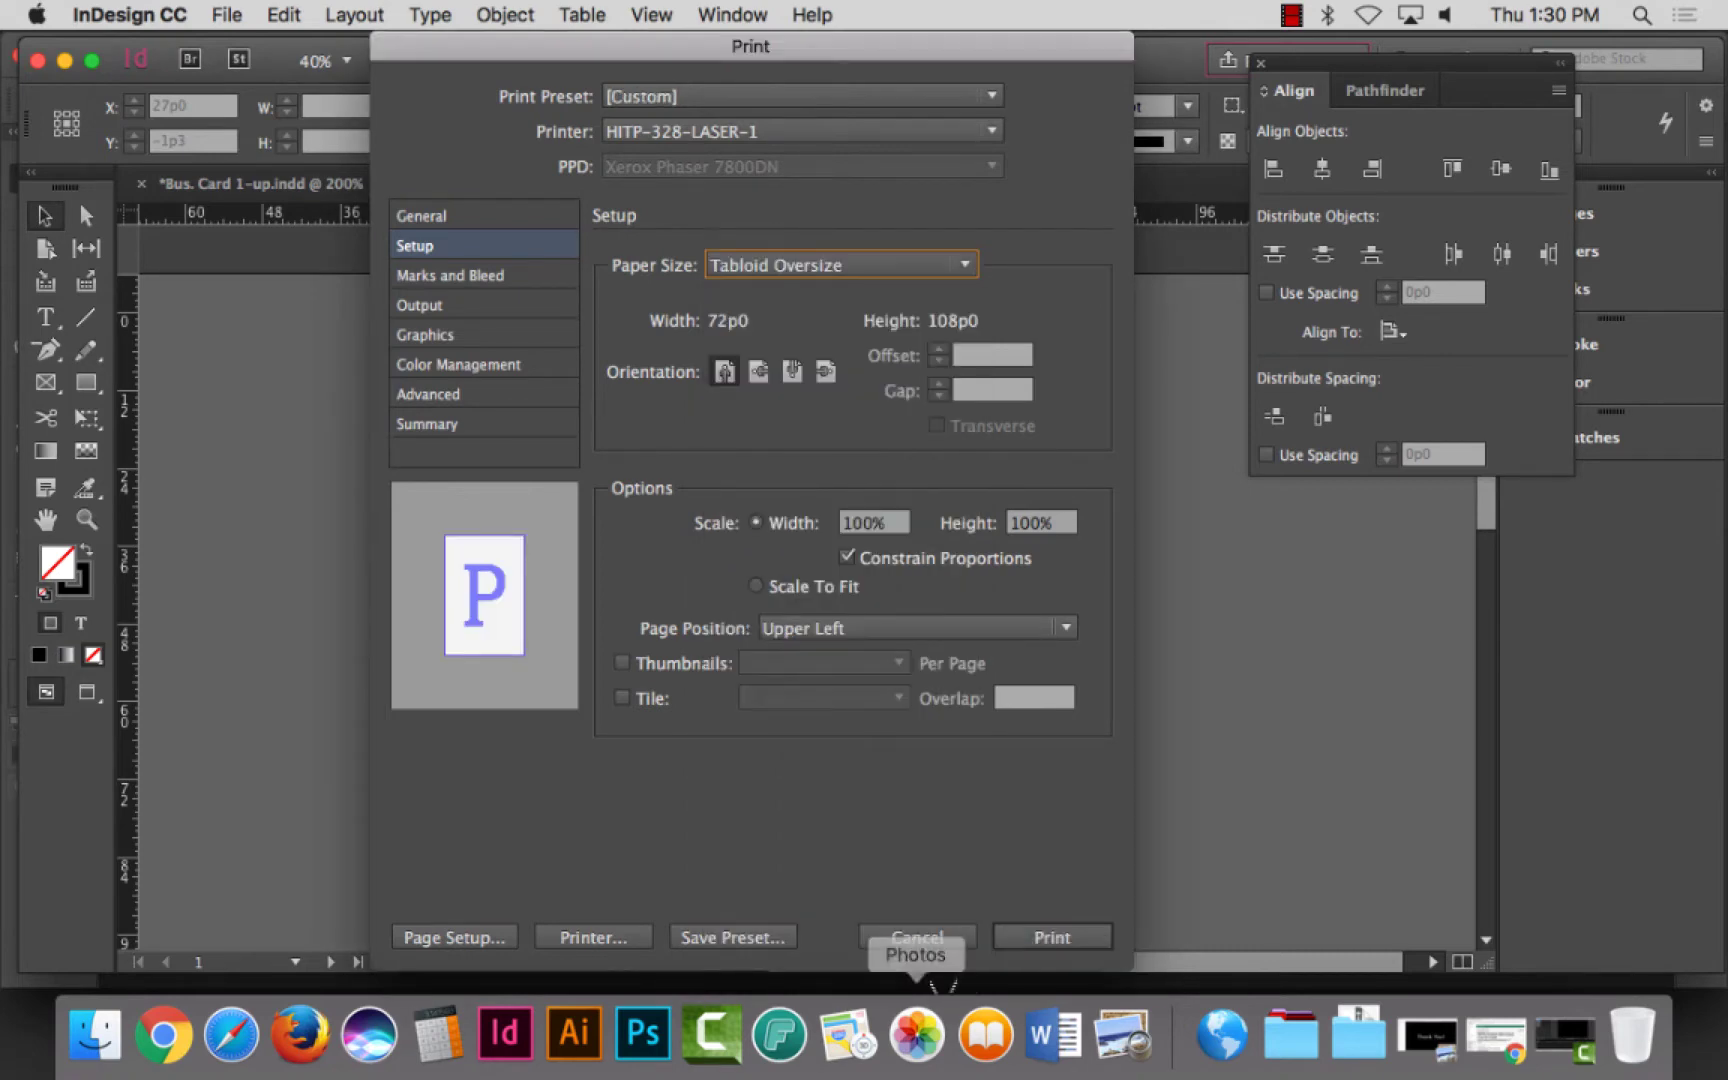
{"action": "left_click", "coordinate": [917, 937]}
Step: Change the units of both the horizontal and vertical rulers to inches
{"action": "right_click", "coordinate": [500, 218]}
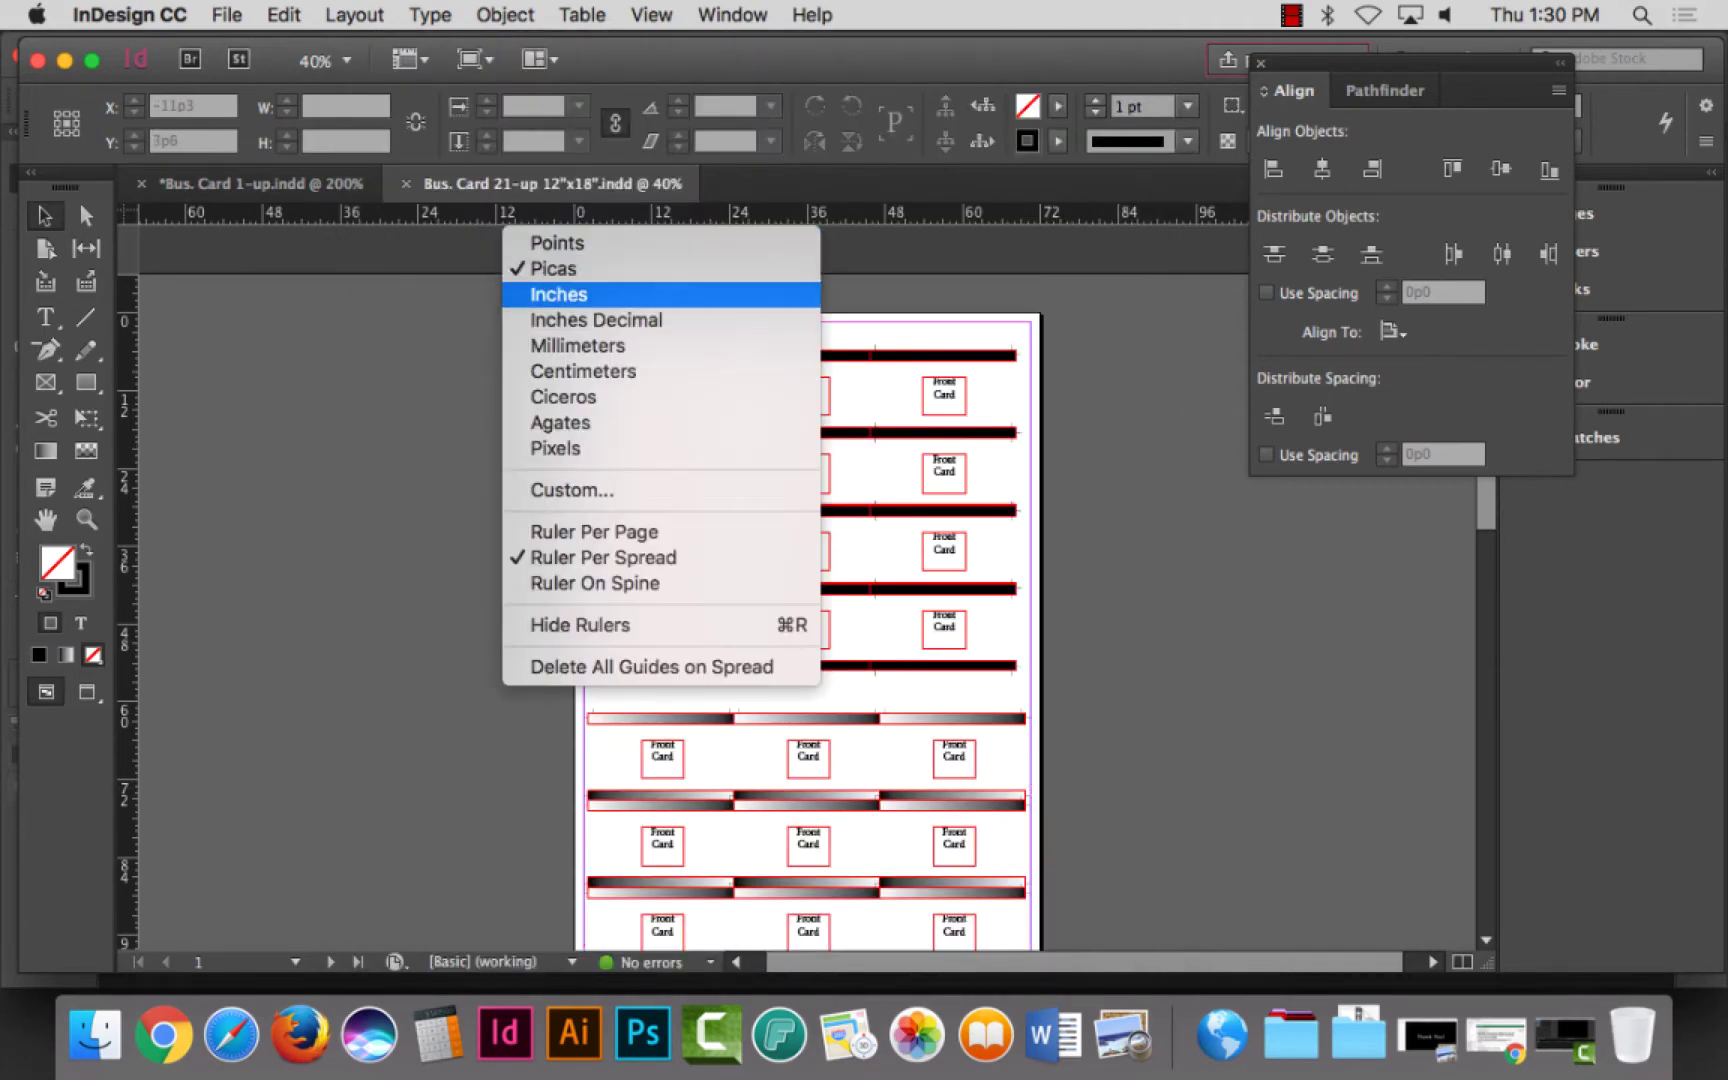
{"action": "left_click", "coordinate": [560, 295]}
{"action": "right_click", "coordinate": [127, 339]}
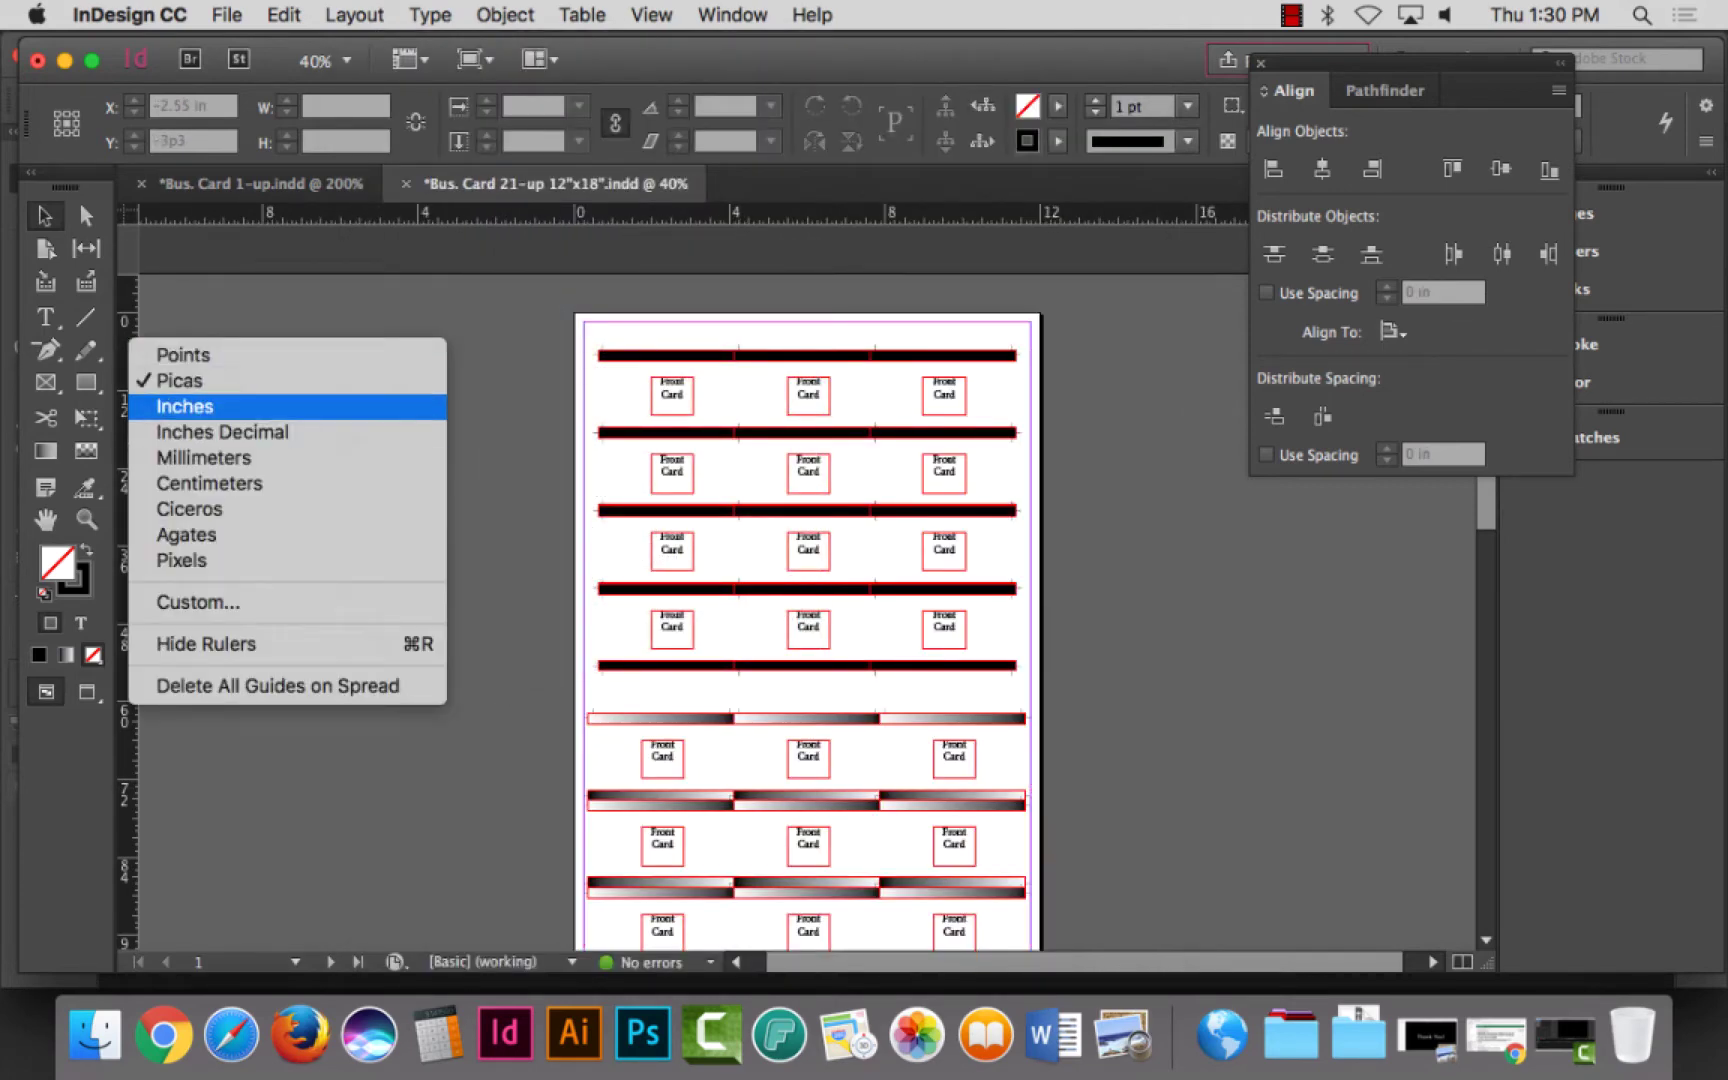
{"action": "left_click", "coordinate": [184, 406]}
Step: Set up printing of the ganged document on Tabloid Oversize paper with the page position Centered, and check the marks and bleed settings
{"action": "left_click", "coordinate": [227, 14]}
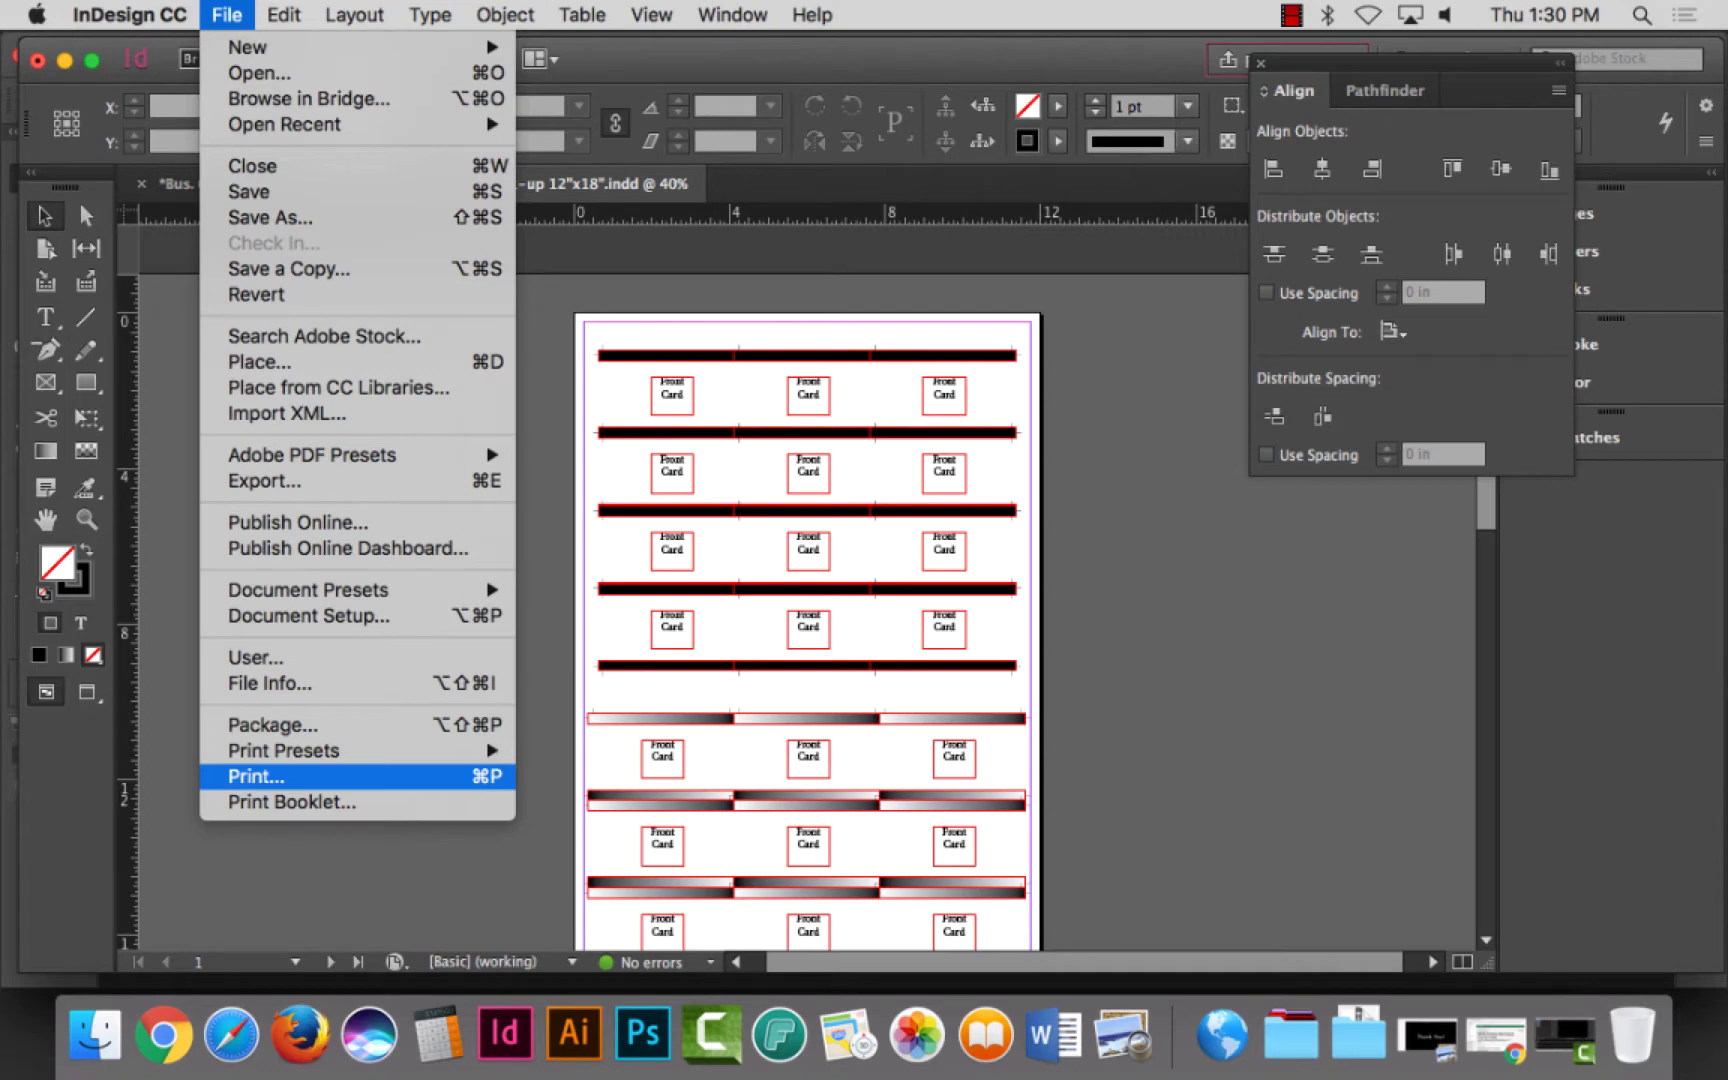
{"action": "left_click", "coordinate": [270, 776]}
{"action": "left_click", "coordinate": [414, 245]}
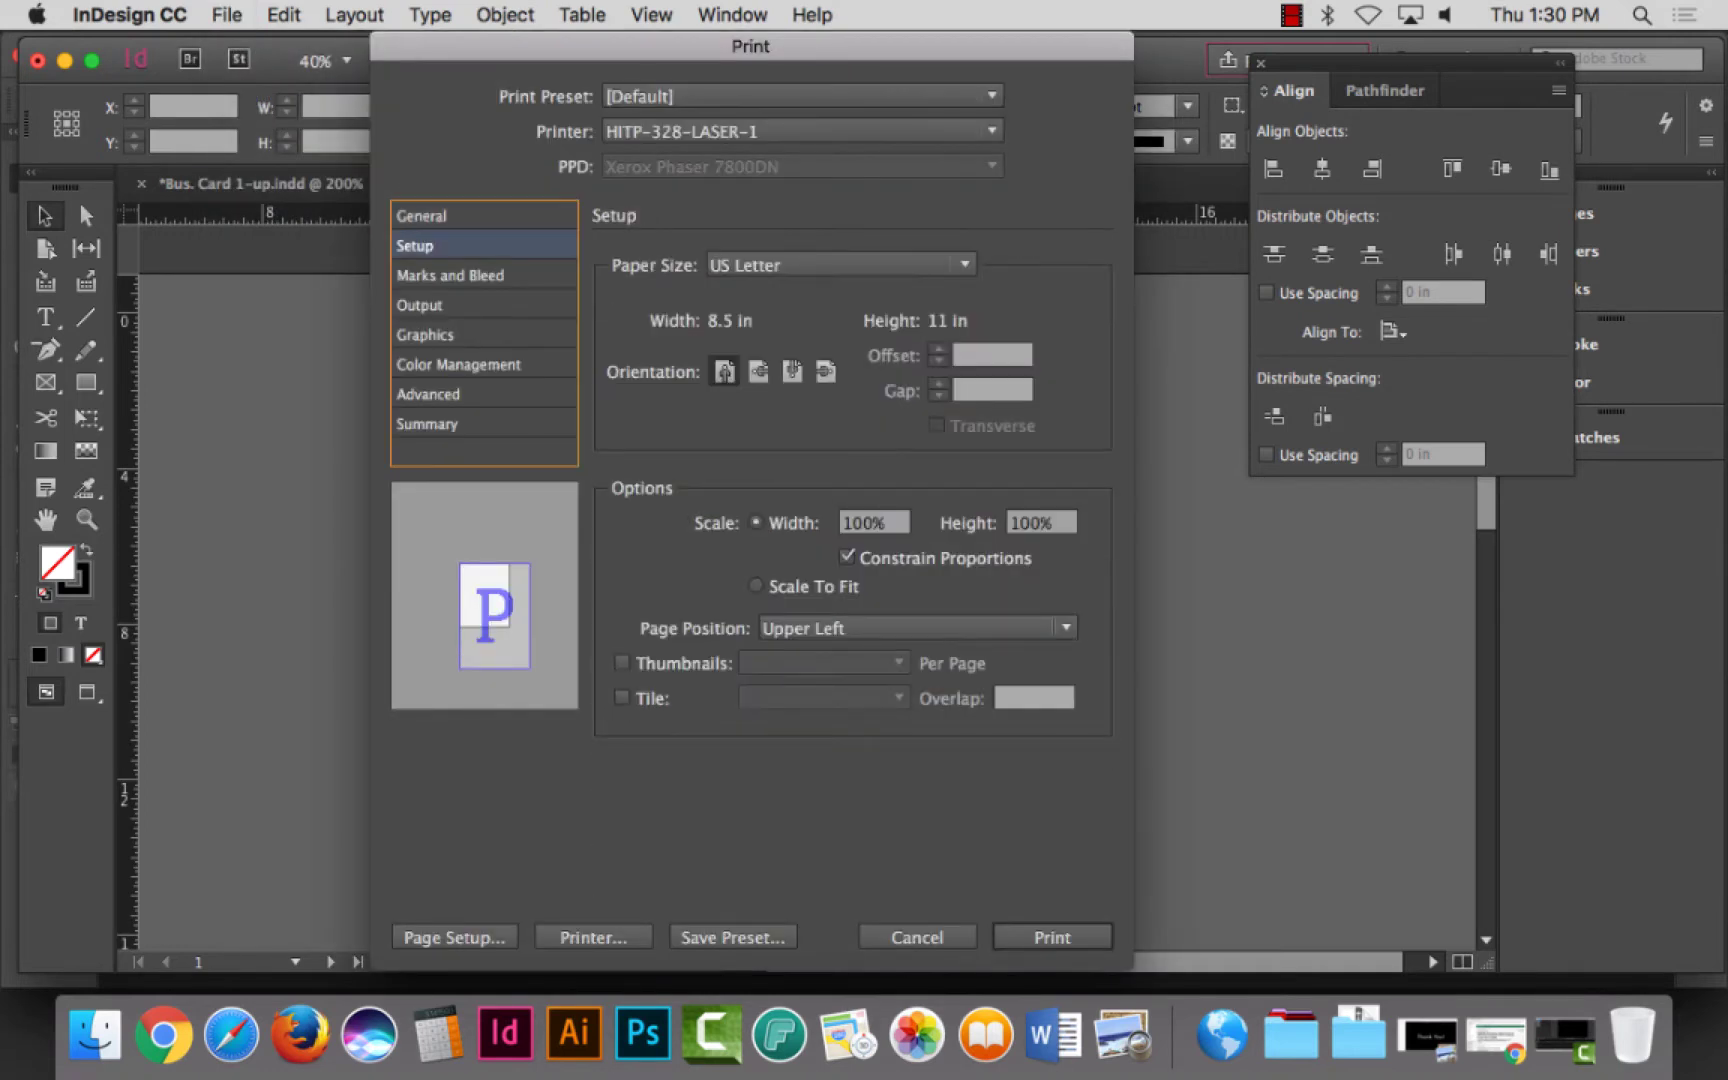
{"action": "left_click", "coordinate": [840, 265]}
{"action": "left_click", "coordinate": [800, 520]}
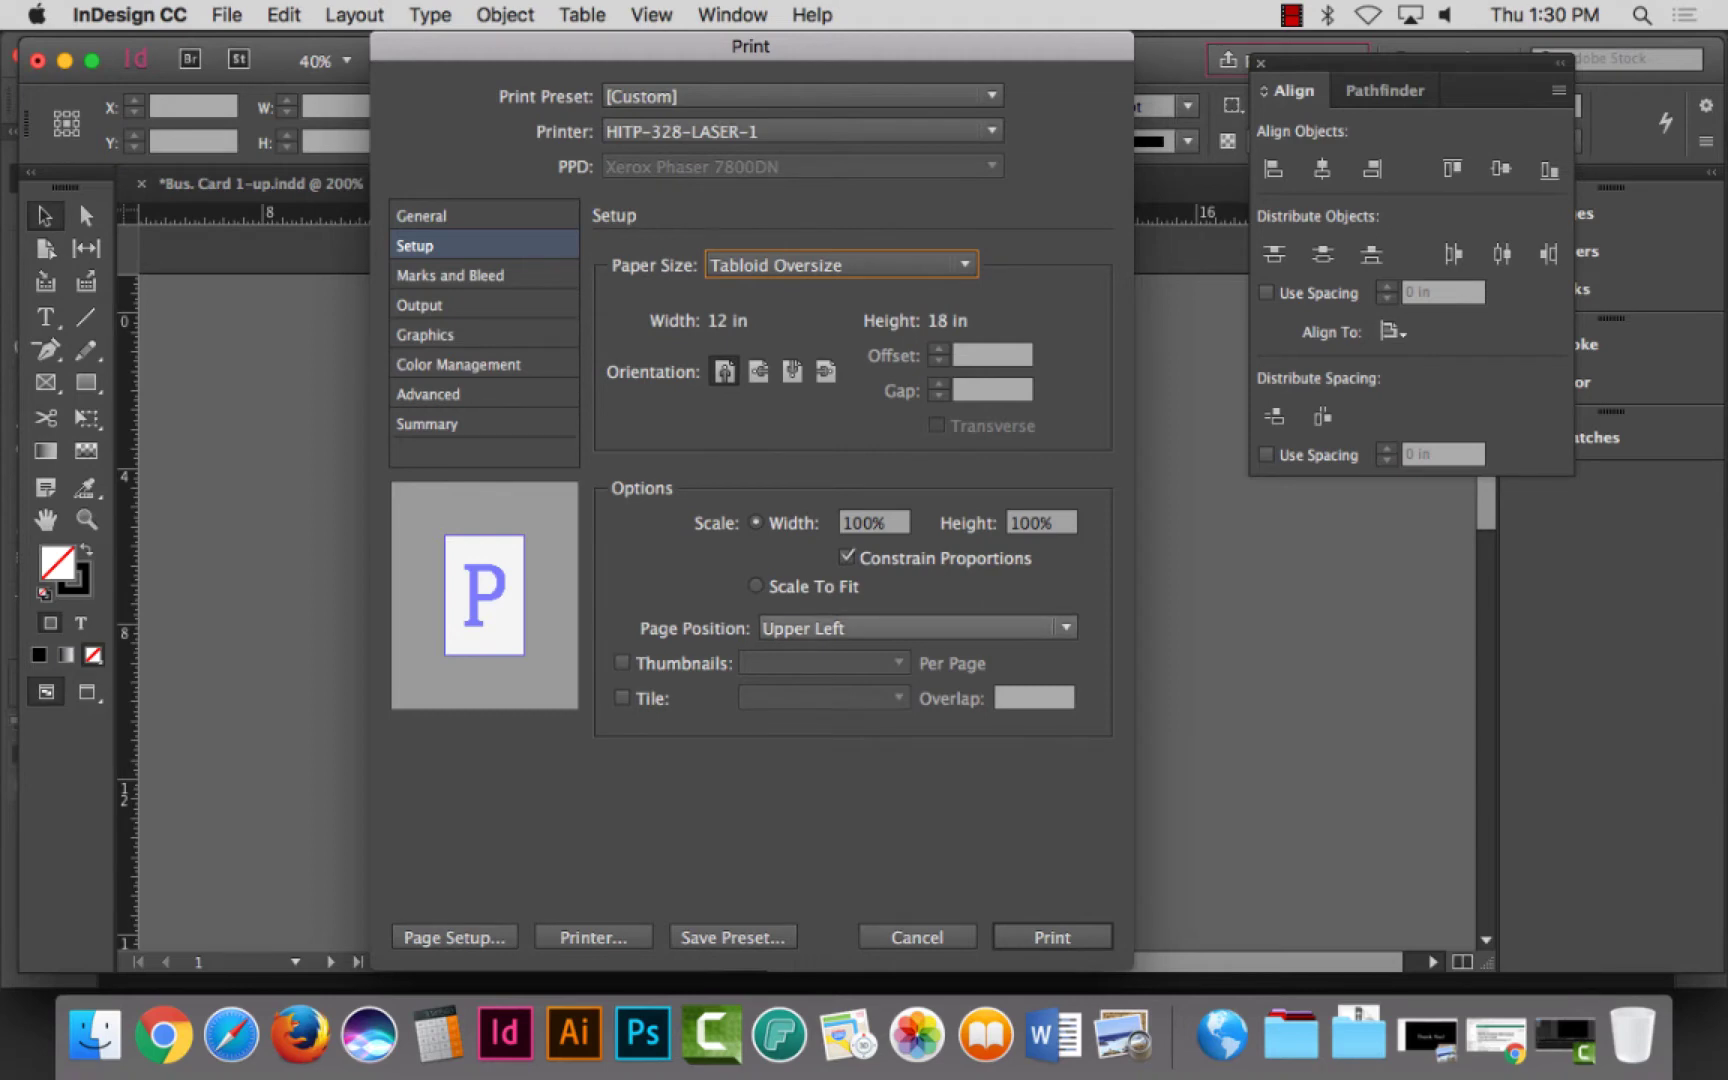
{"action": "left_click", "coordinate": [910, 628]}
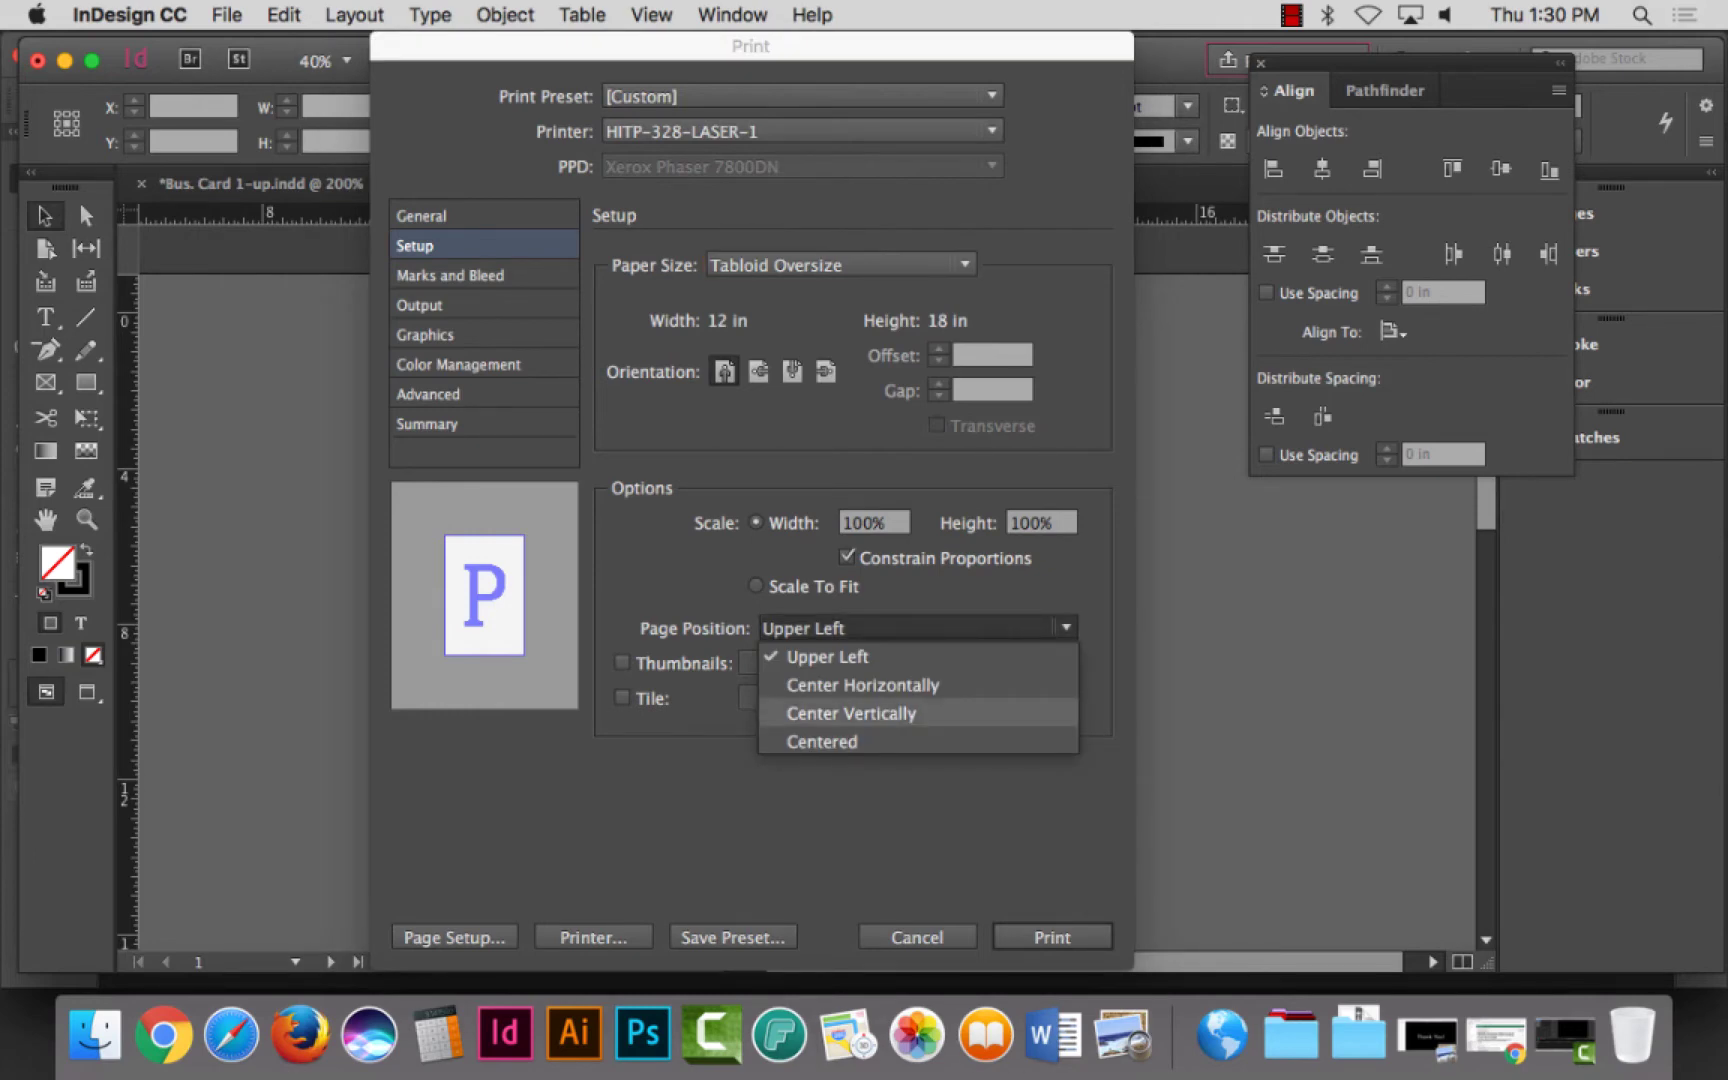
{"action": "key", "text": "Return"}
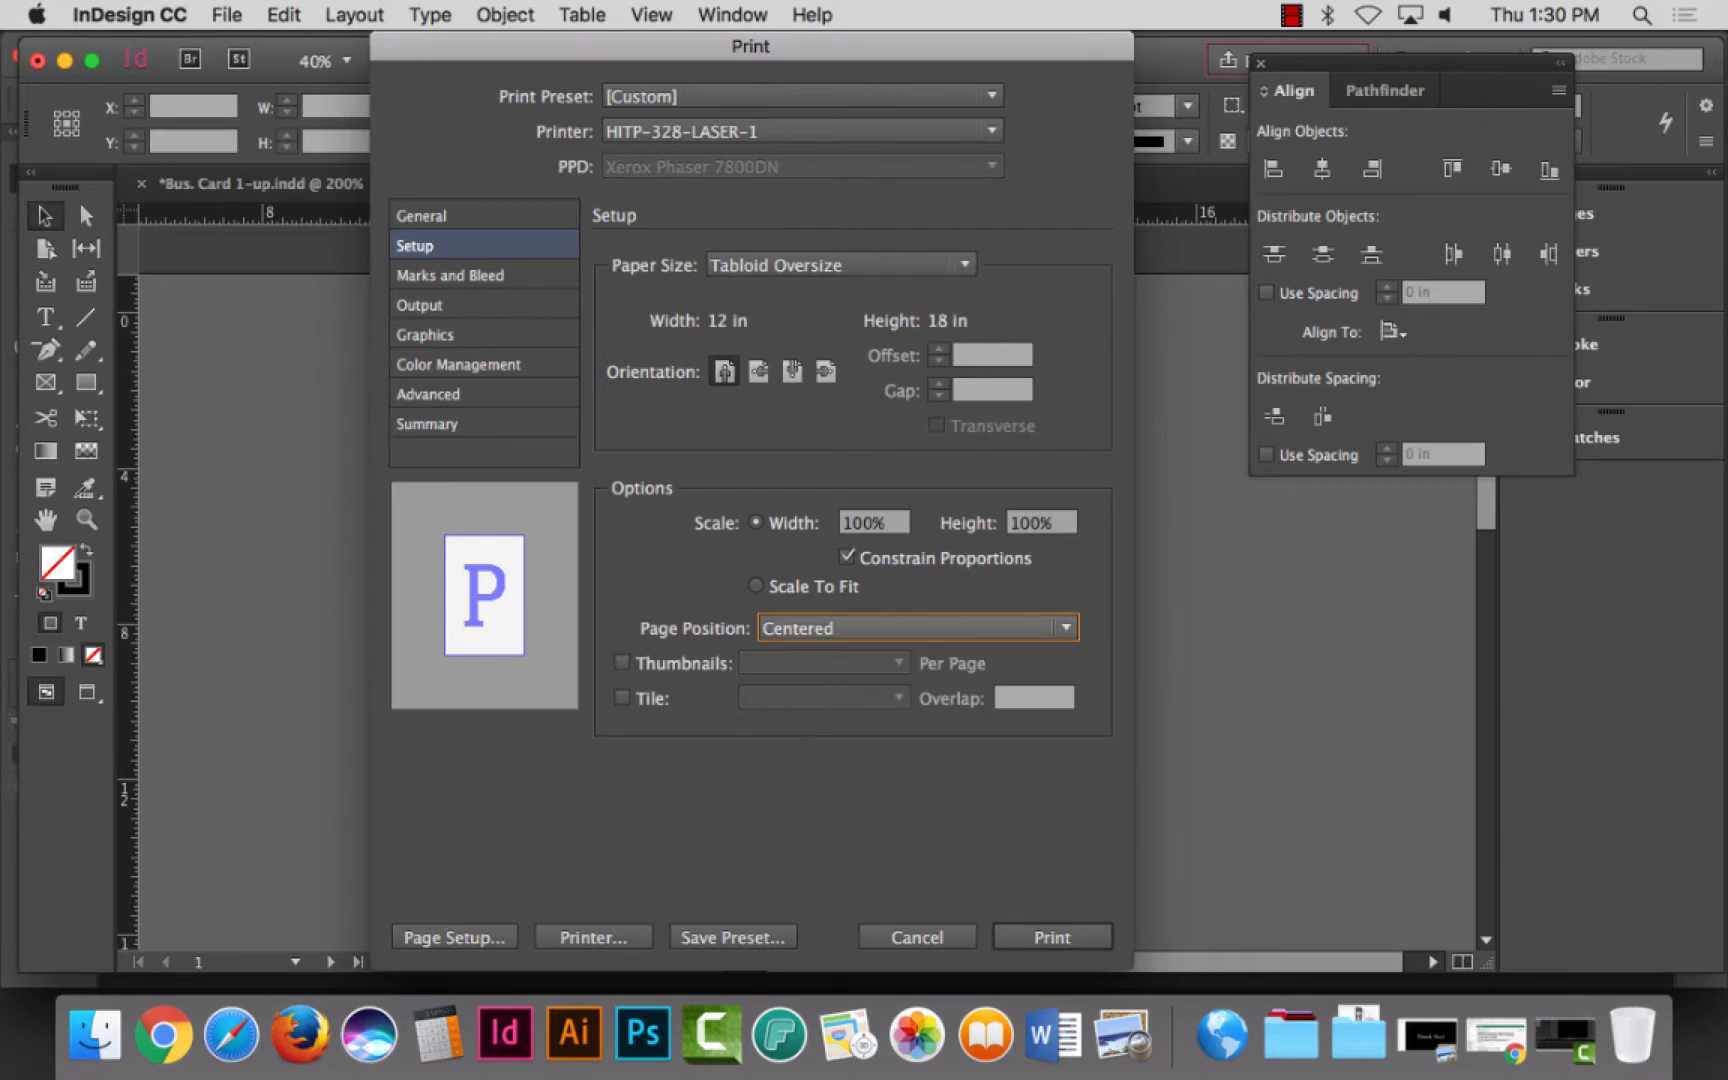
{"action": "left_click", "coordinate": [450, 275]}
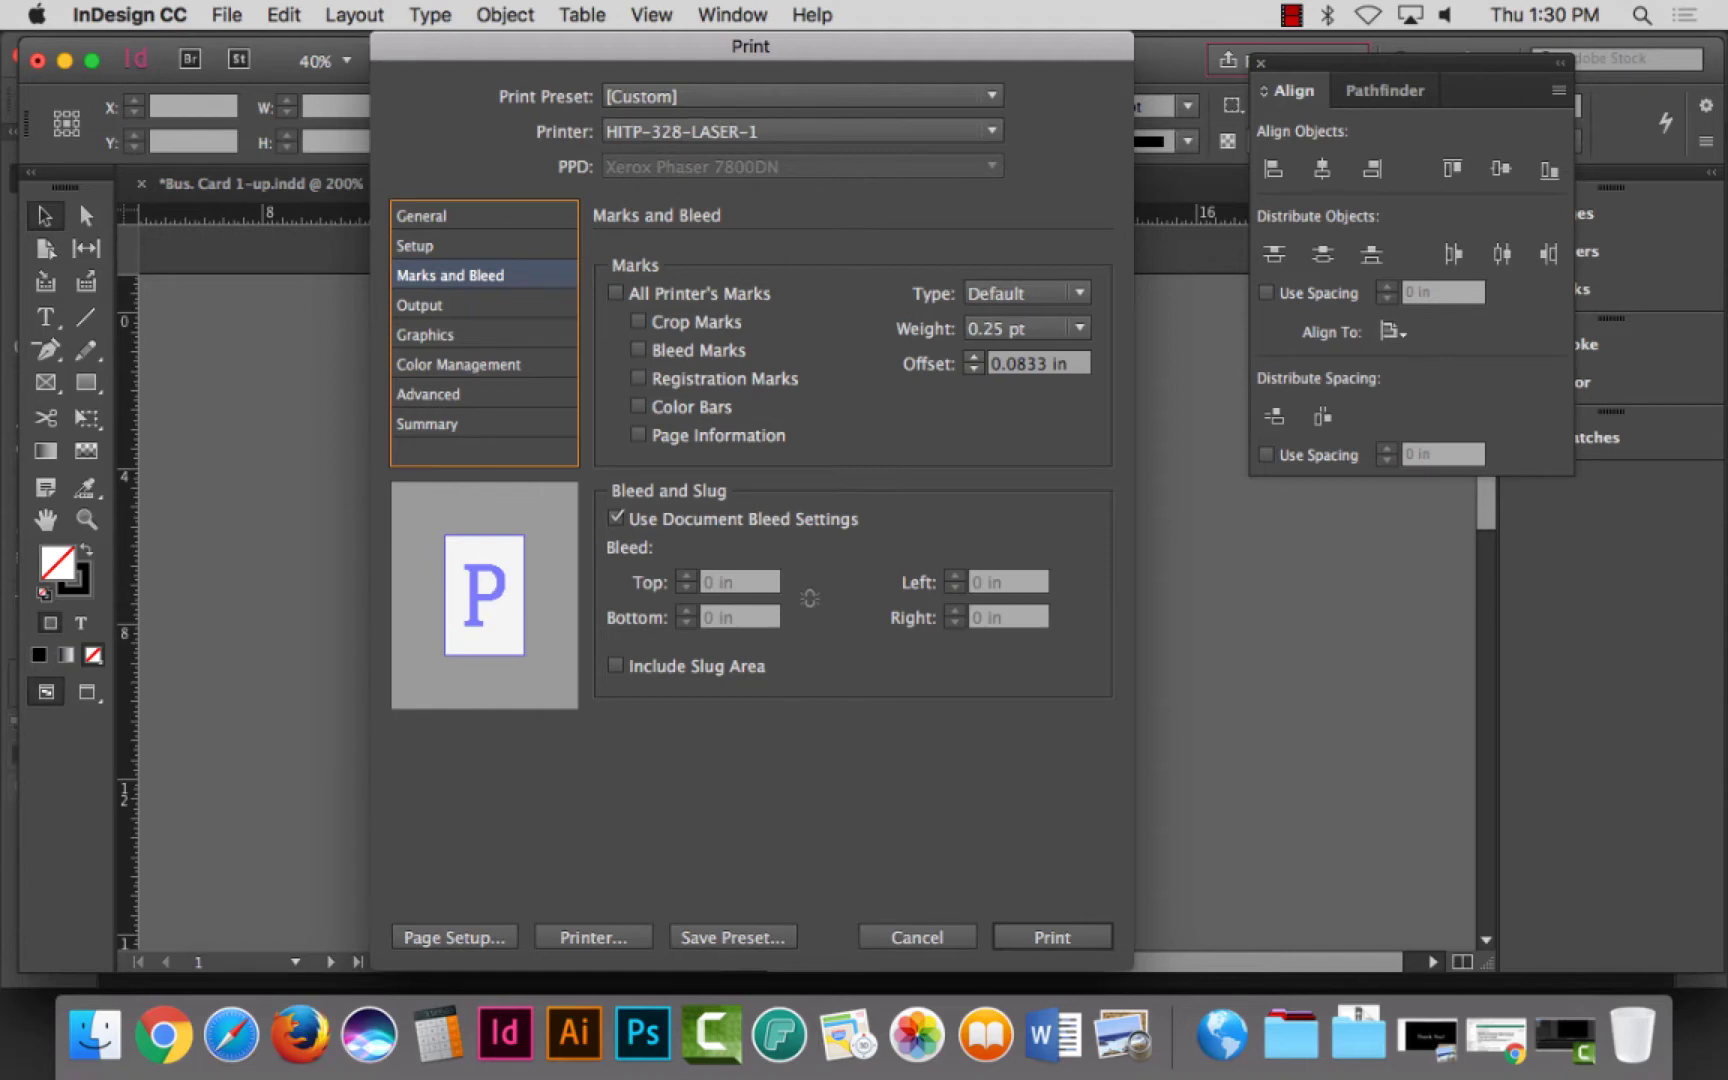
Step: Set the paper type to Heavyweight Cardstock in the printer's Xerox Features
{"action": "left_click", "coordinate": [593, 937]}
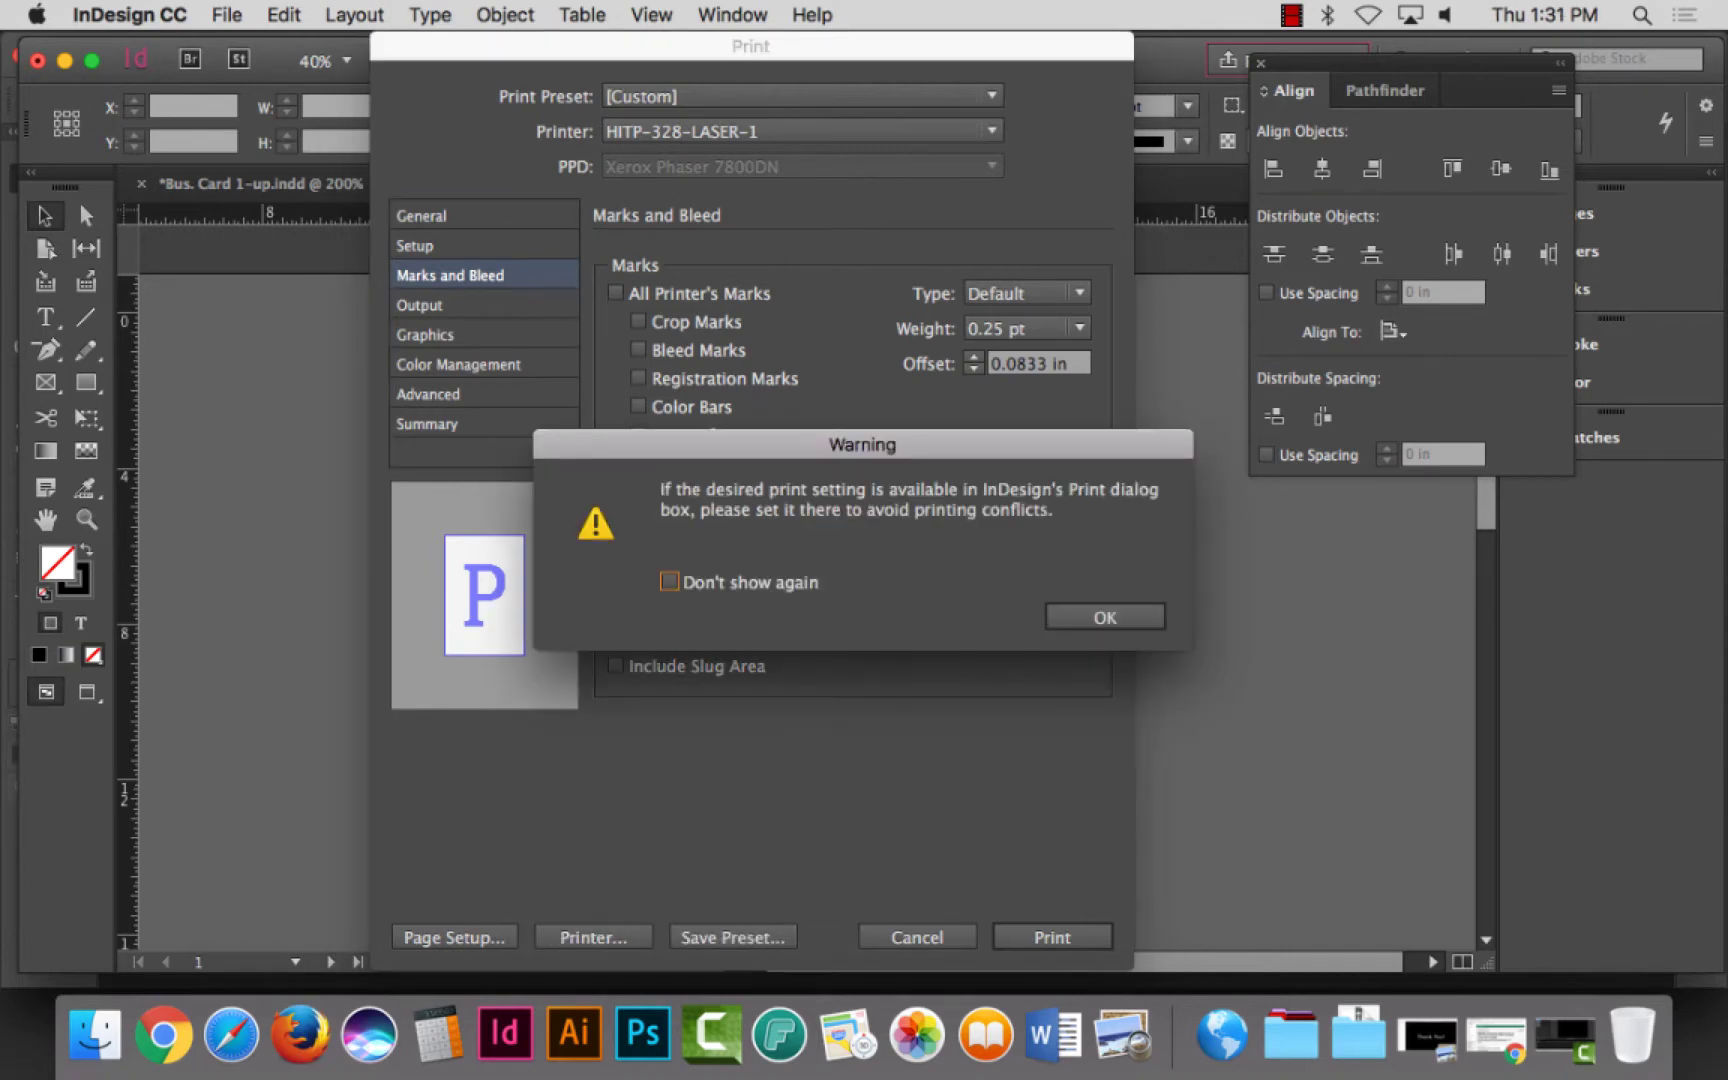
{"action": "key", "text": "Return"}
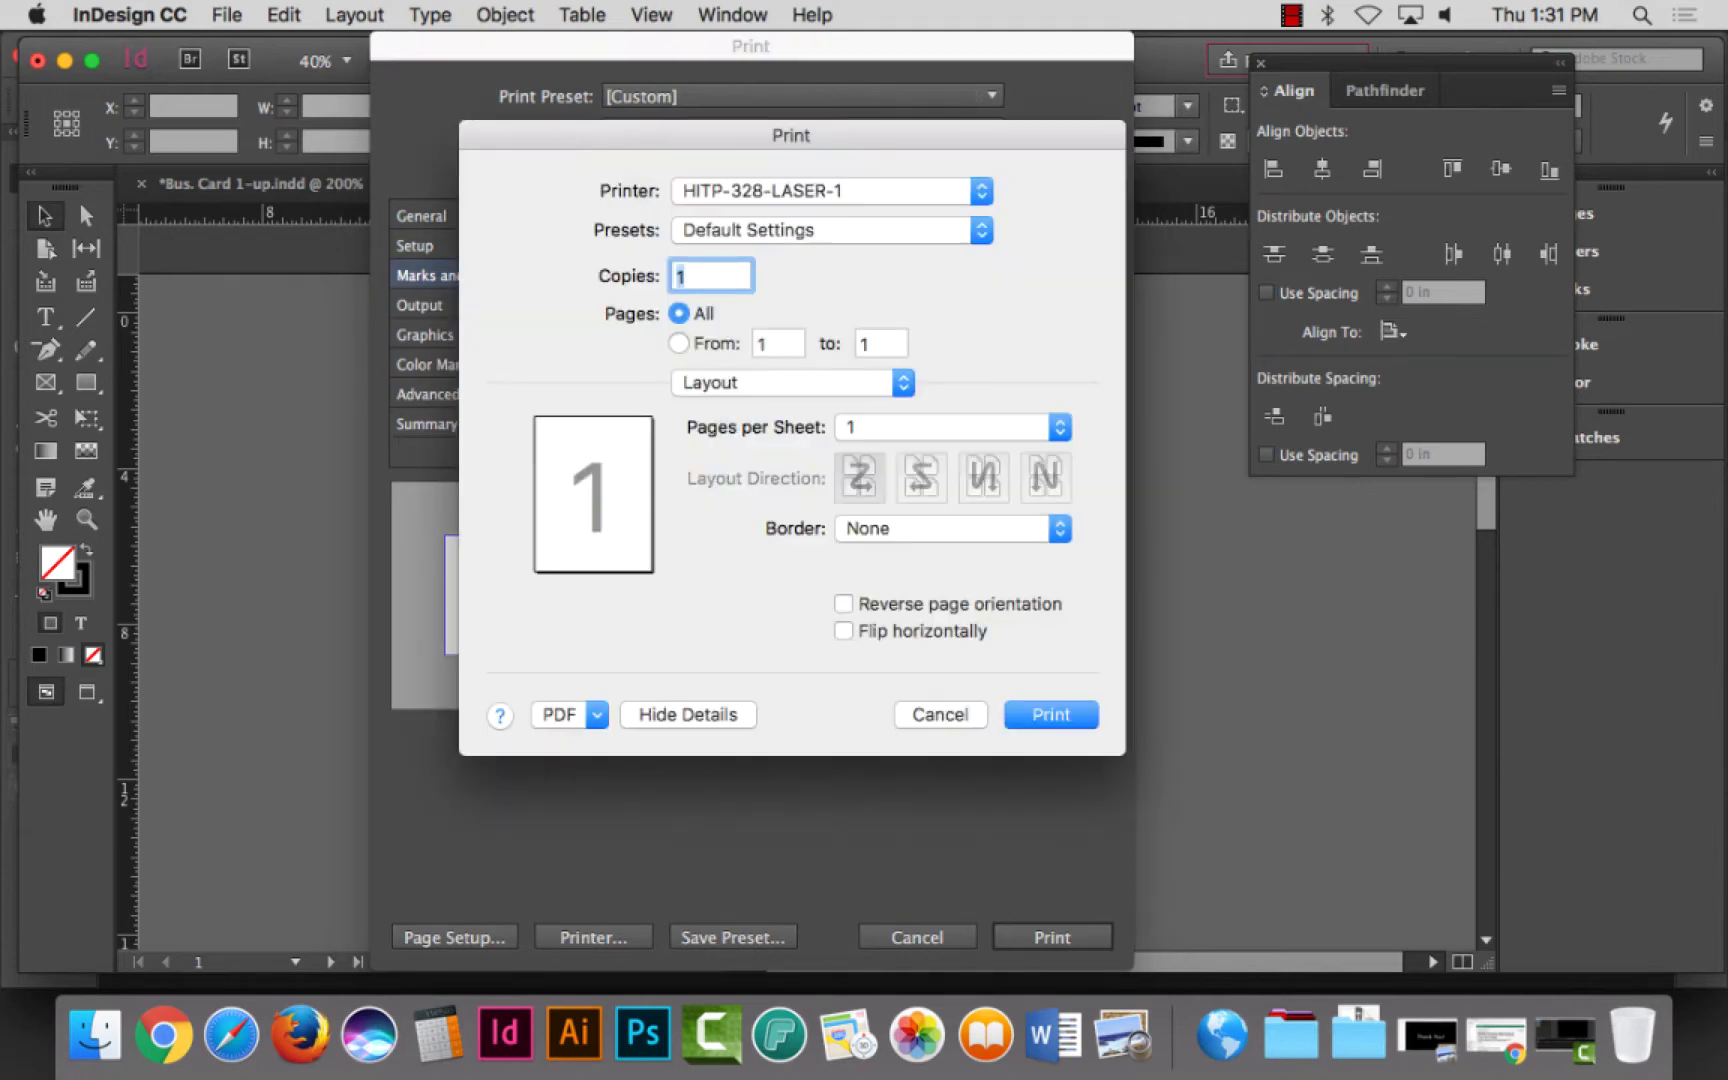
{"action": "left_click", "coordinate": [790, 382]}
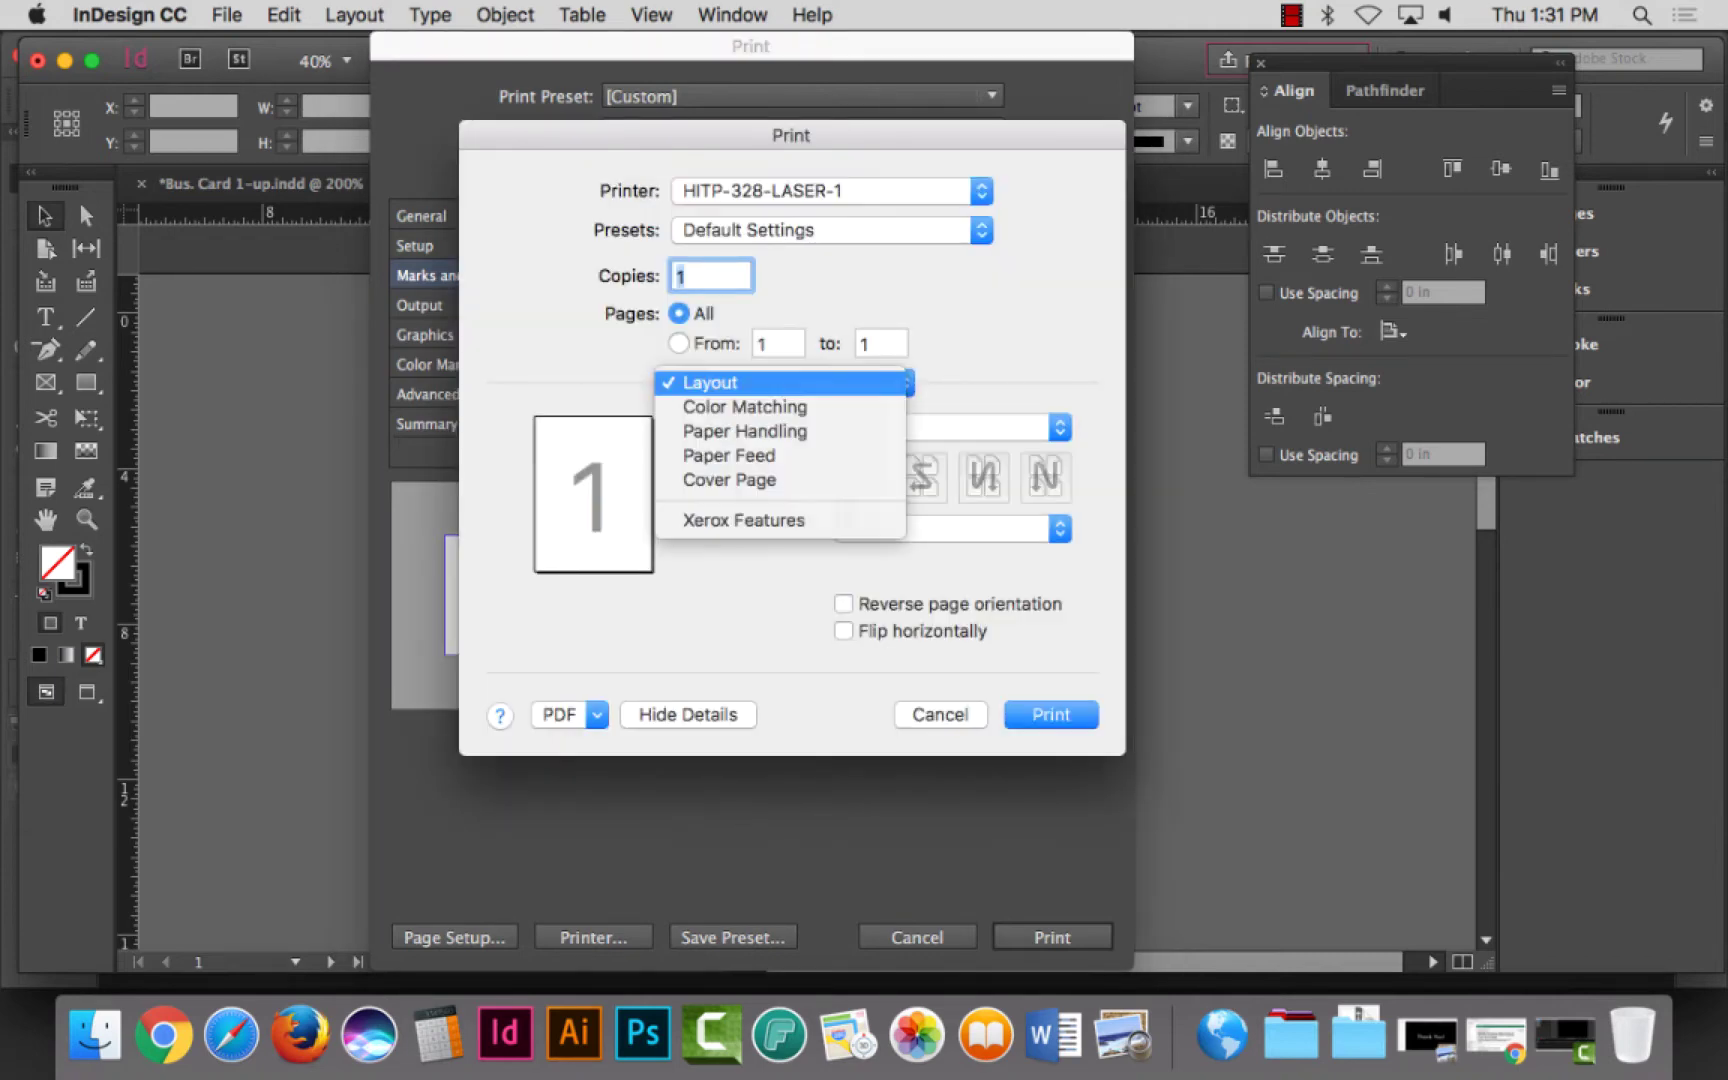
{"action": "left_click", "coordinate": [744, 520]}
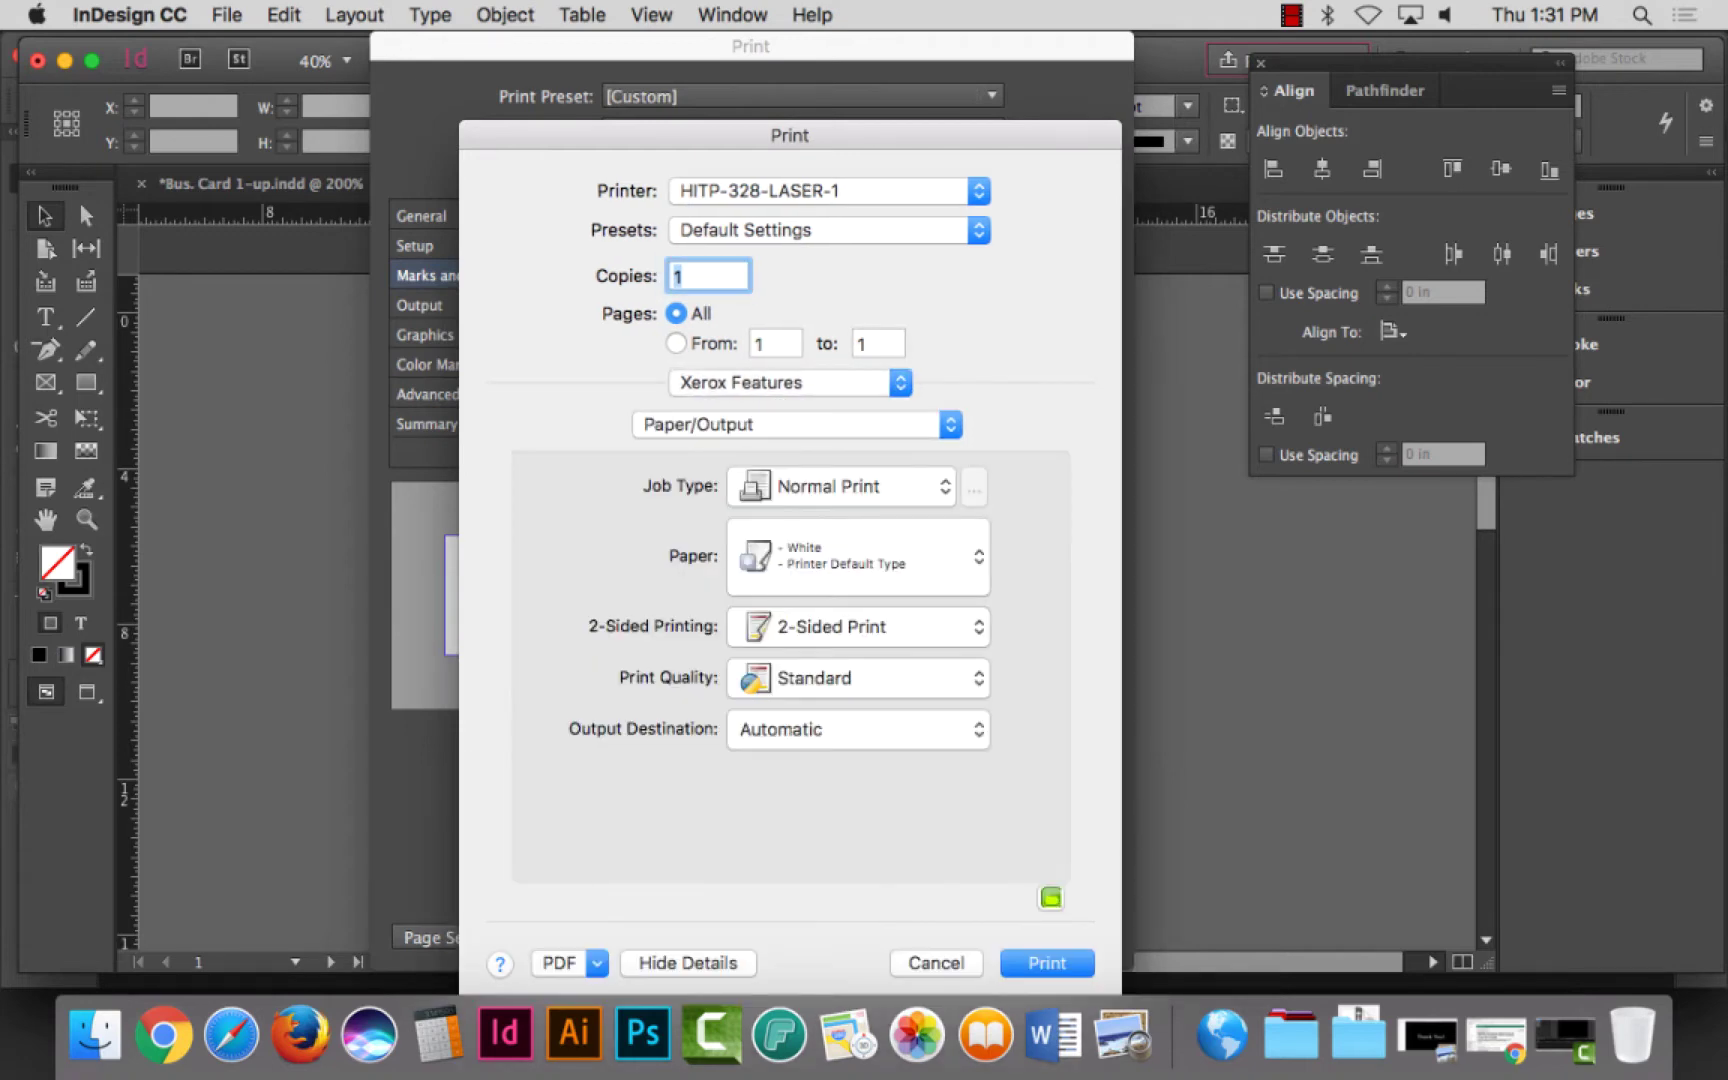
{"action": "left_click", "coordinate": [858, 556]}
{"action": "mouse_move", "coordinate": [785, 580]}
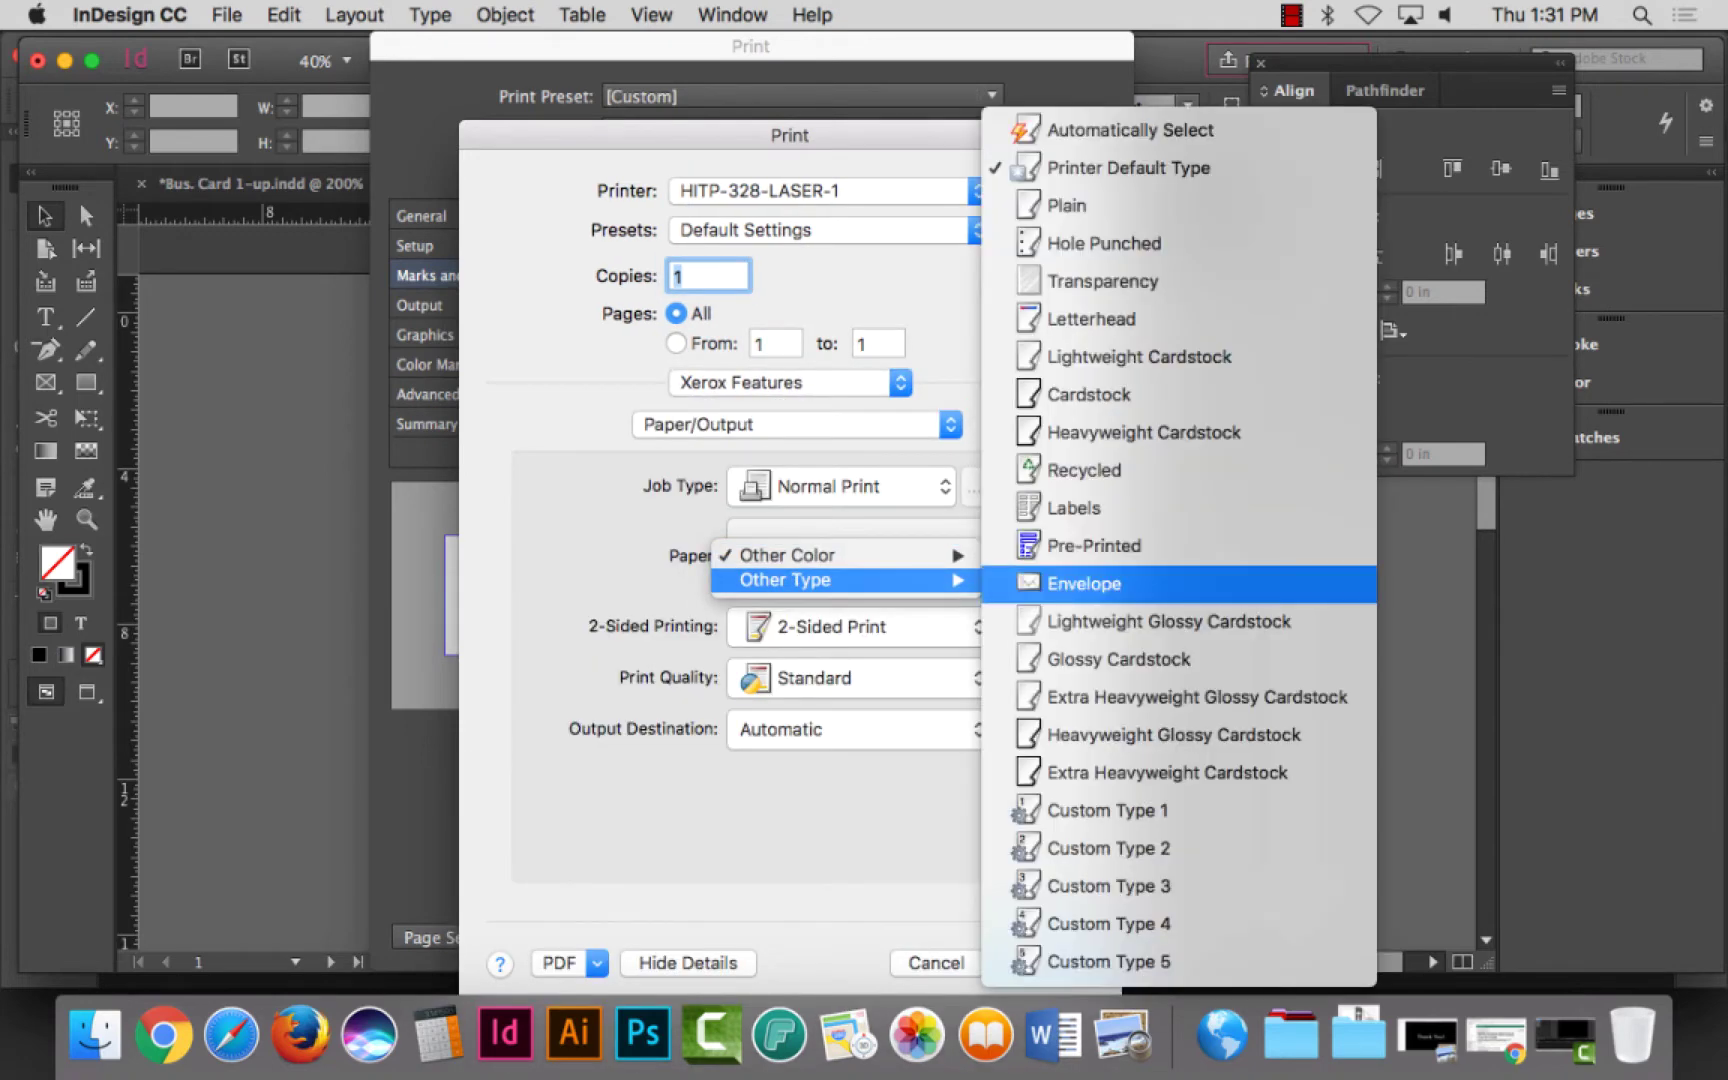
{"action": "left_click", "coordinate": [1143, 432]}
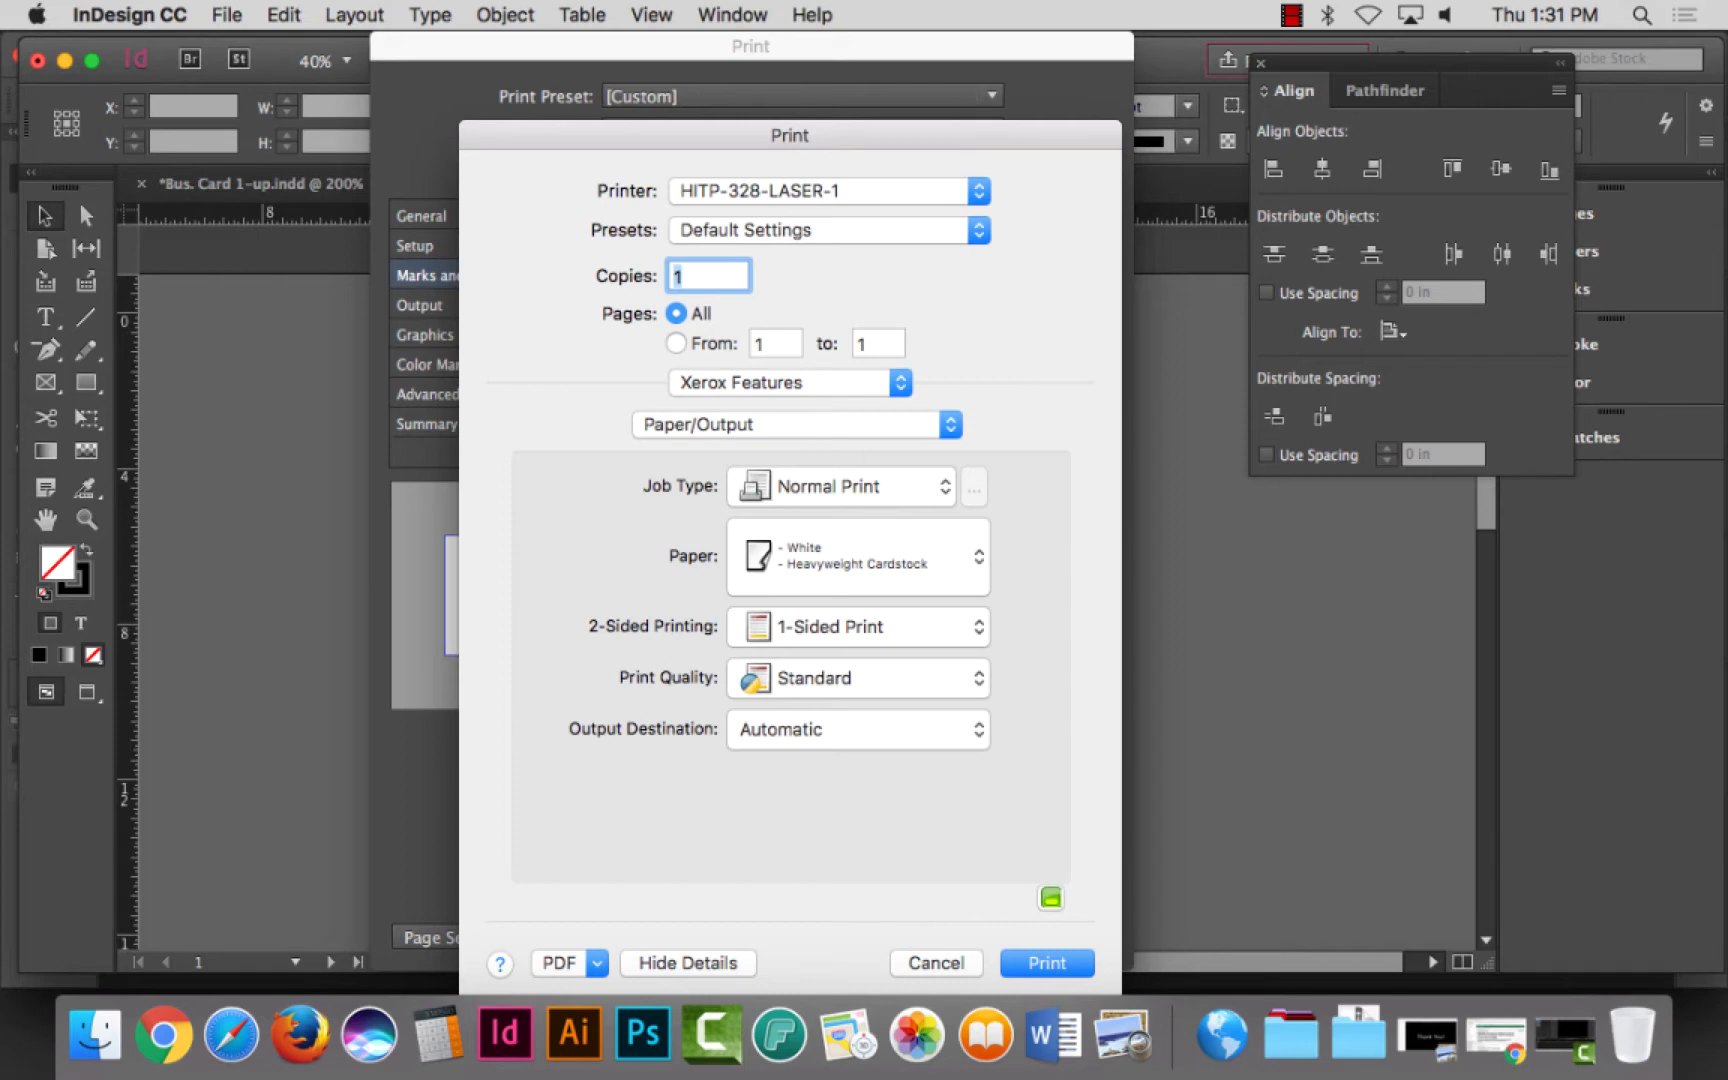
Step: Confirm the printer settings and send the ganged business card document to the printer
{"action": "key", "text": "Return"}
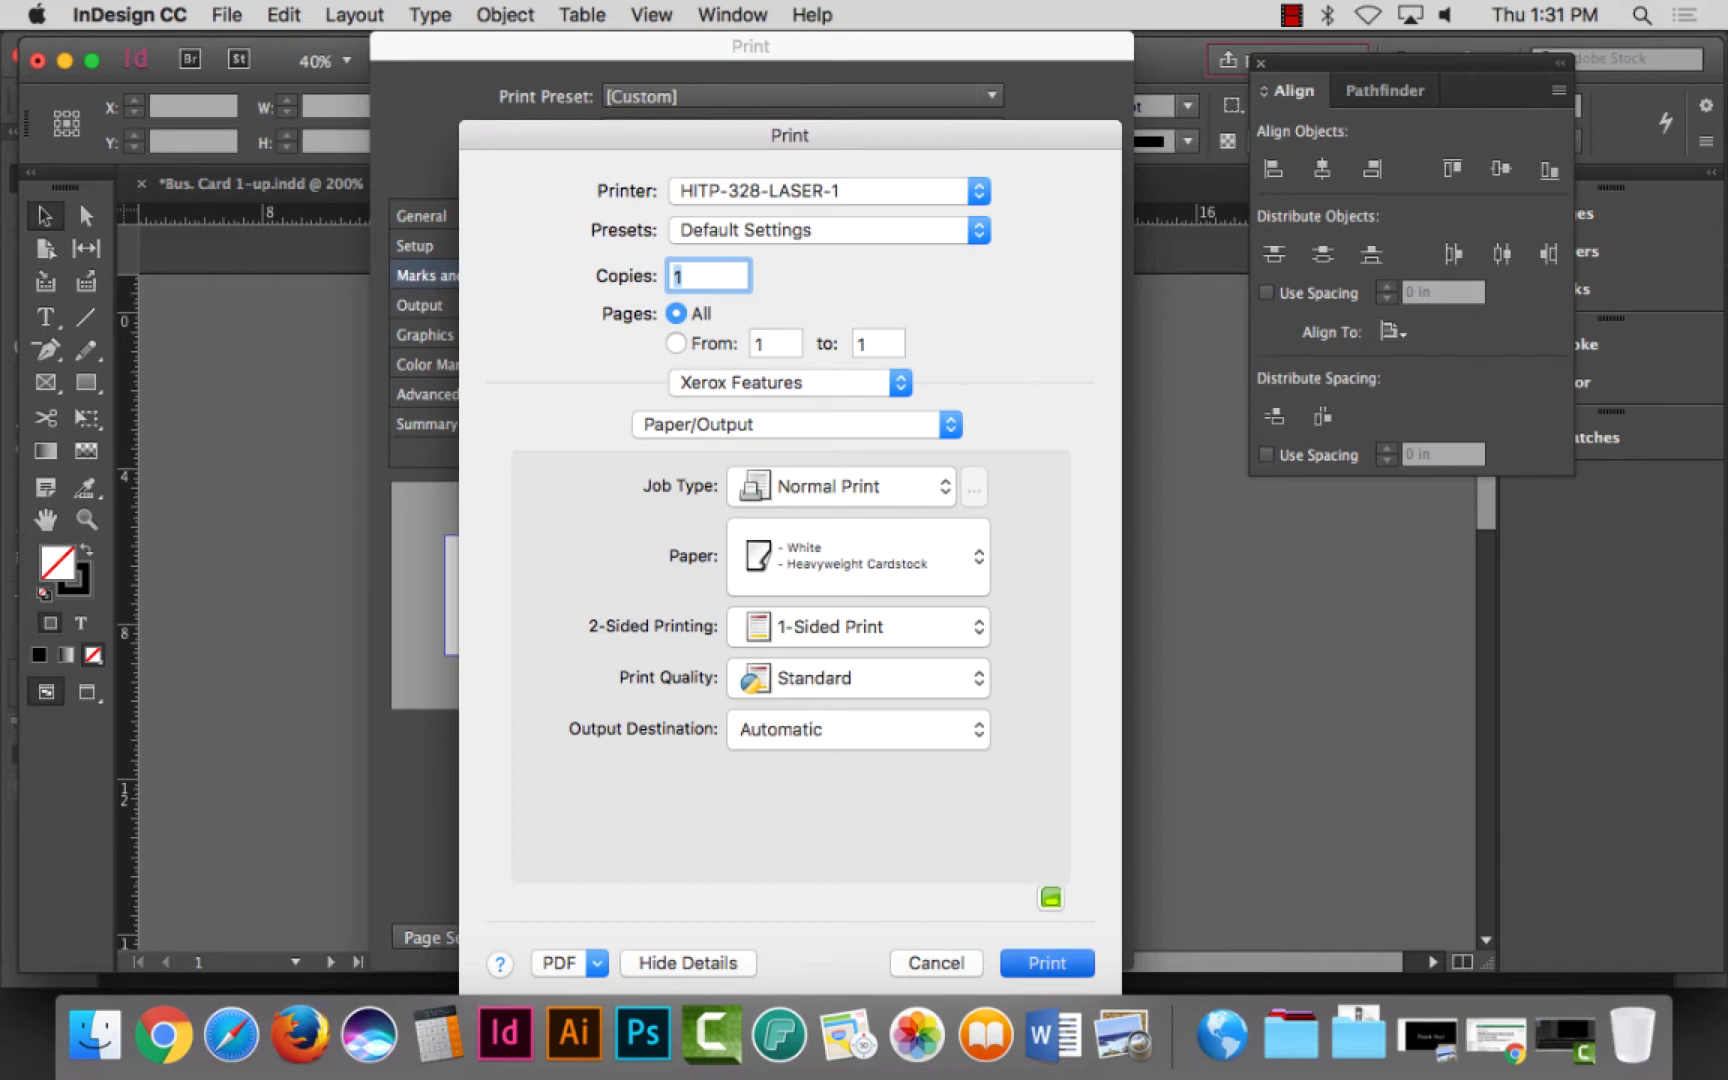
{"action": "key", "text": "Return"}
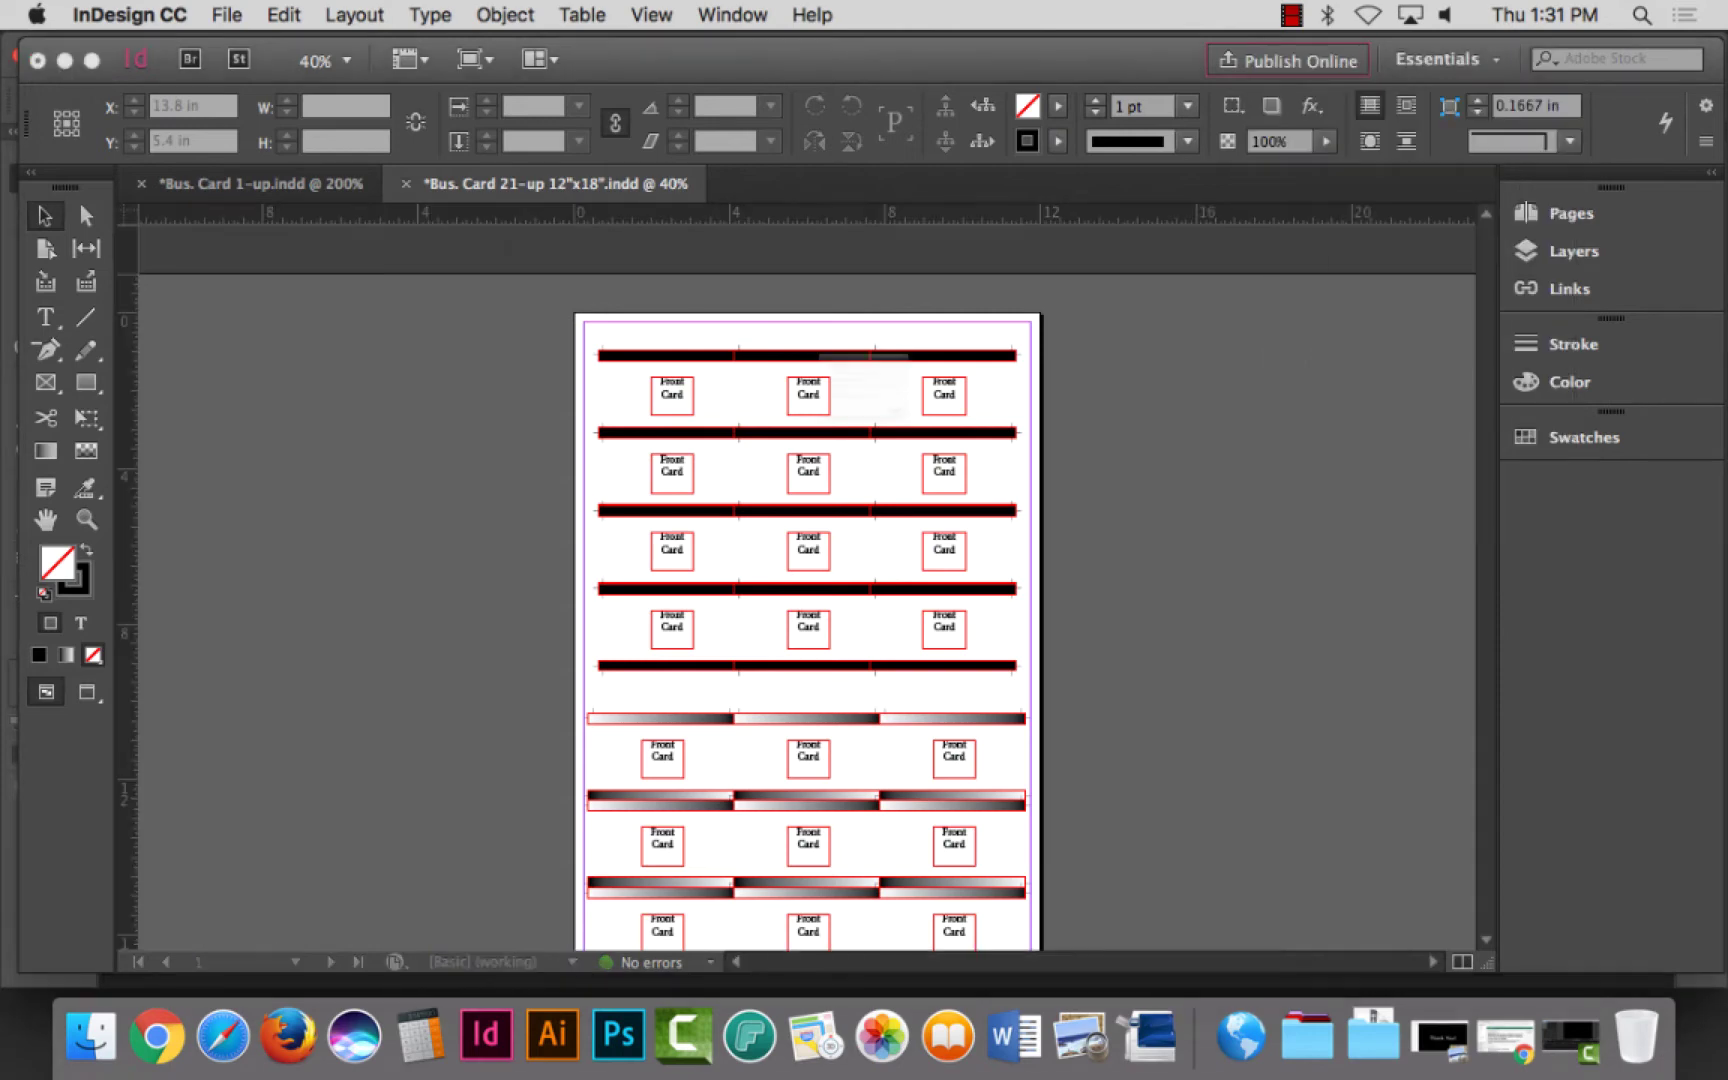
{"action": "key", "text": "Return"}
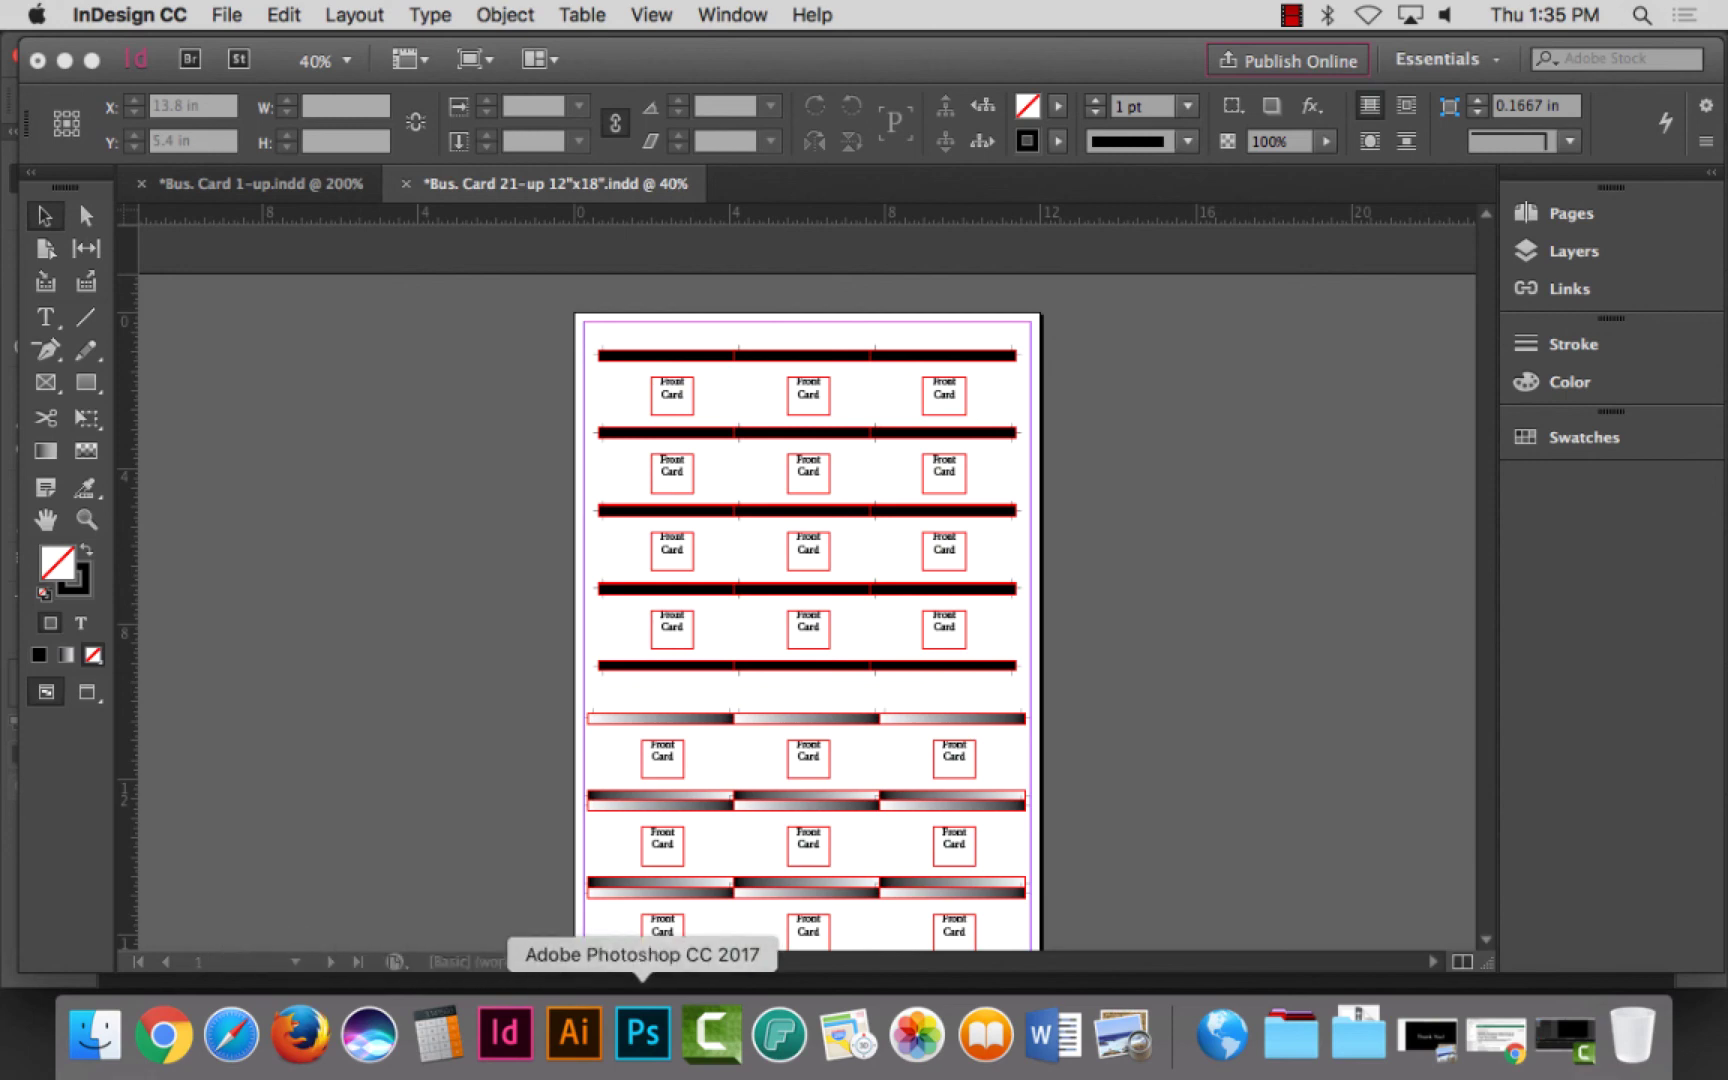
{"action": "left_click", "coordinate": [711, 1033]}
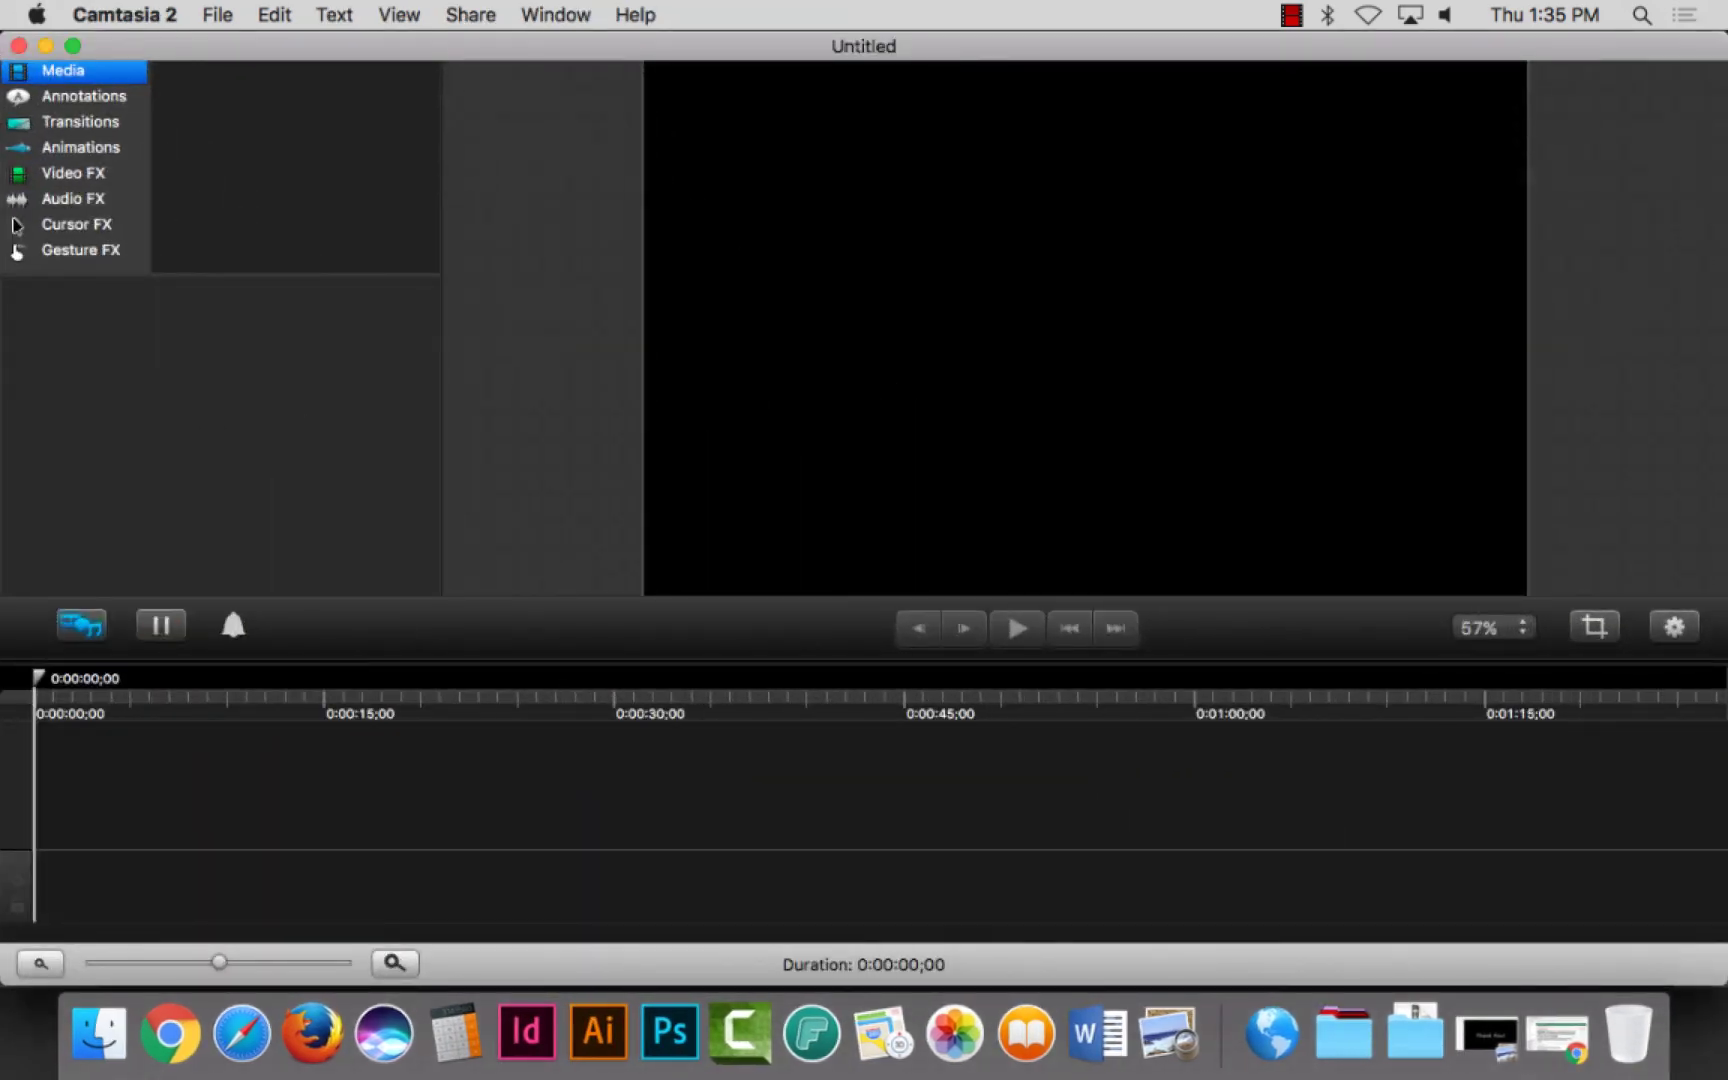
{"action": "left_click", "coordinate": [217, 14]}
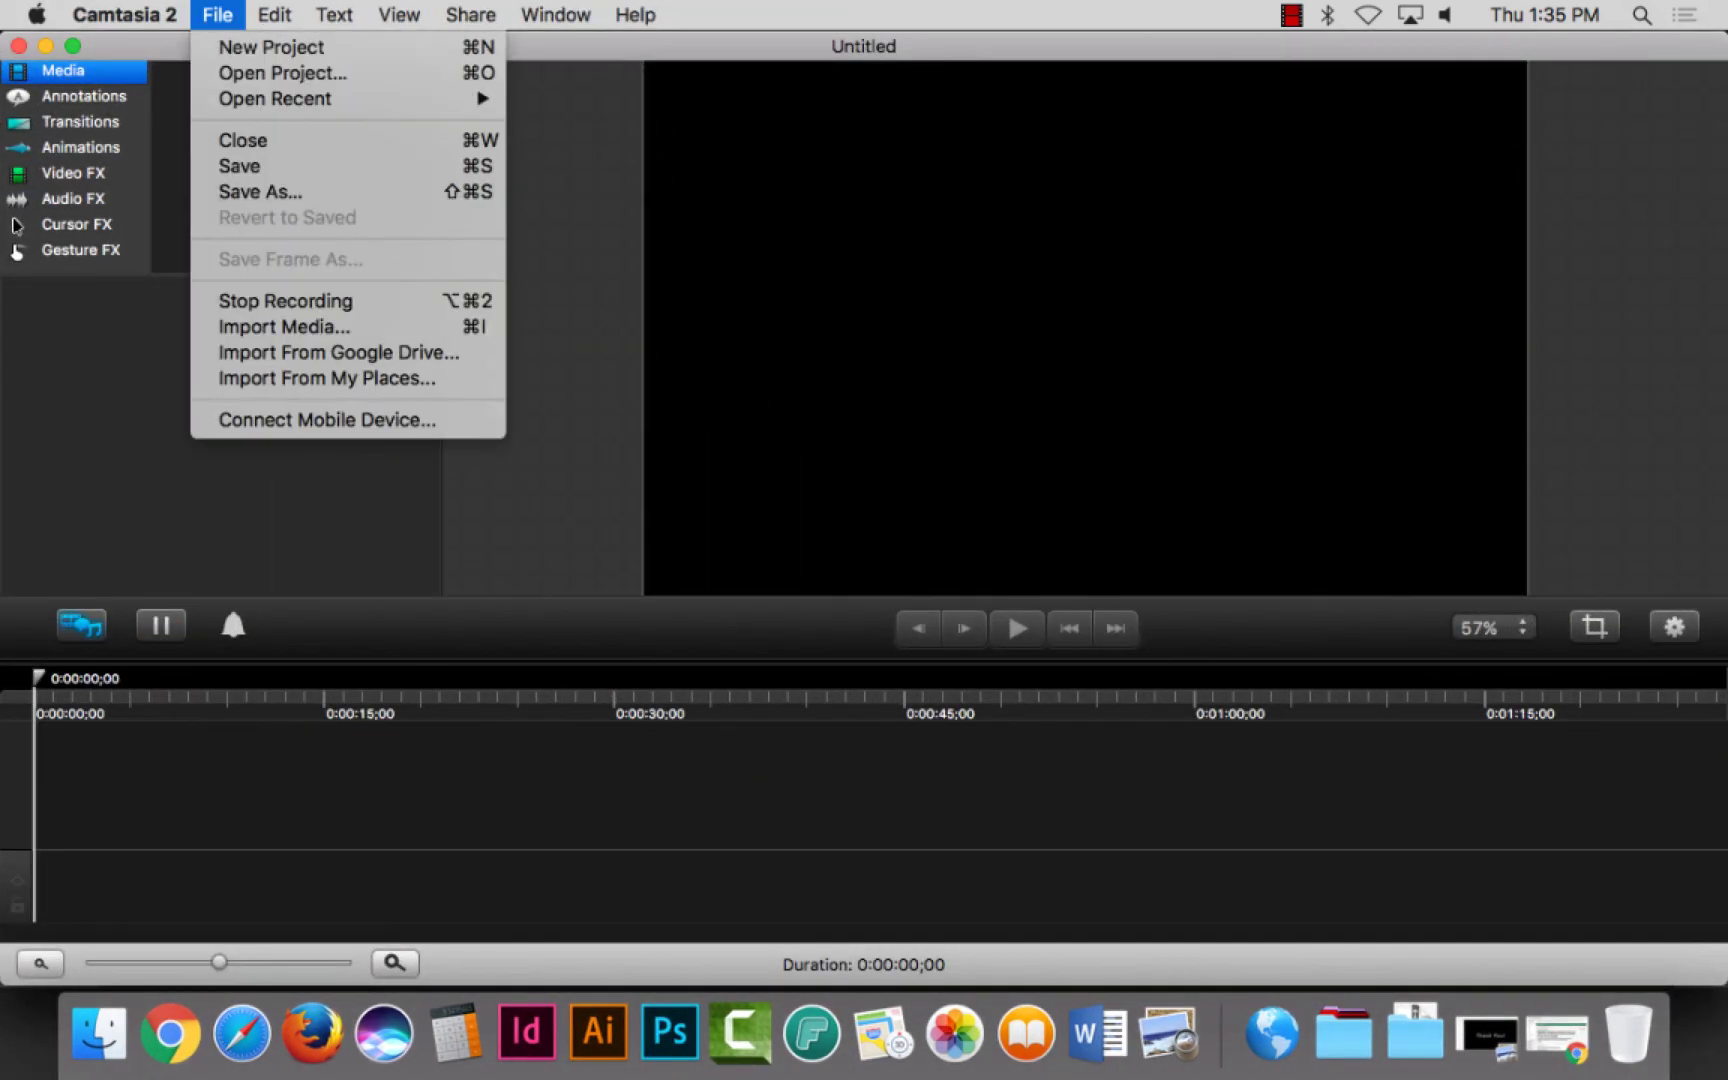